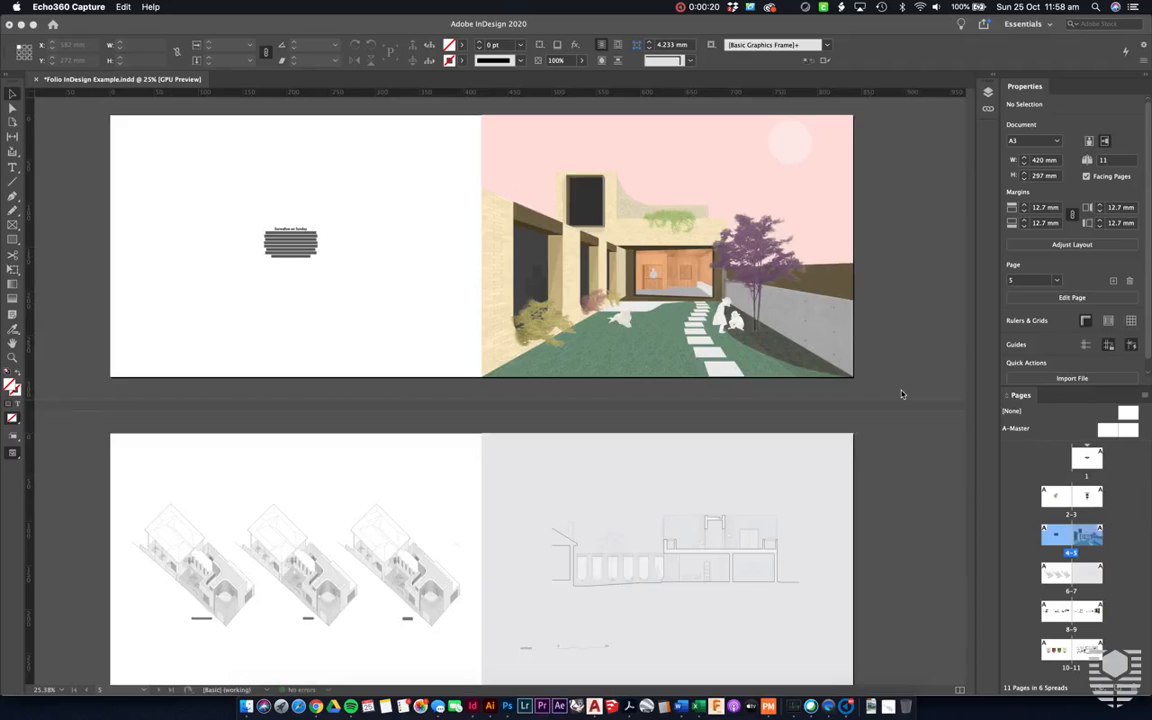
Step: Open the linked perspective image on page 5 for editing in Adobe Photoshop 2020
scroll(901, 393, up, 3)
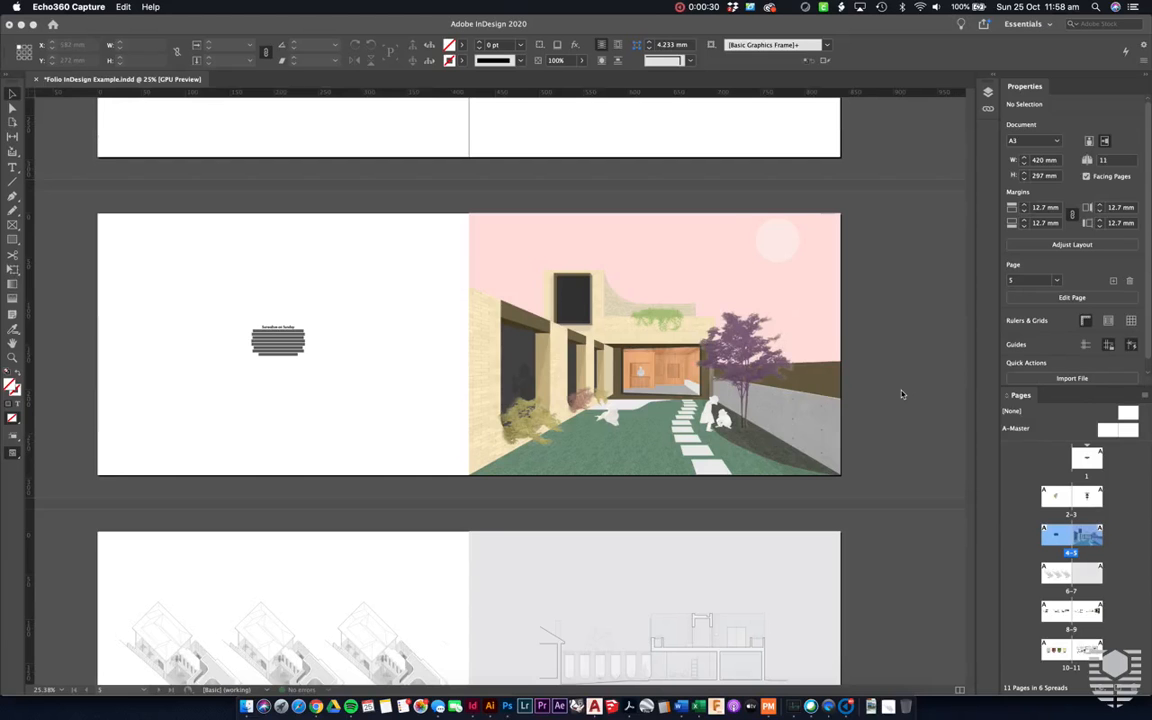
click(885, 378)
scroll(883, 377, up, 3)
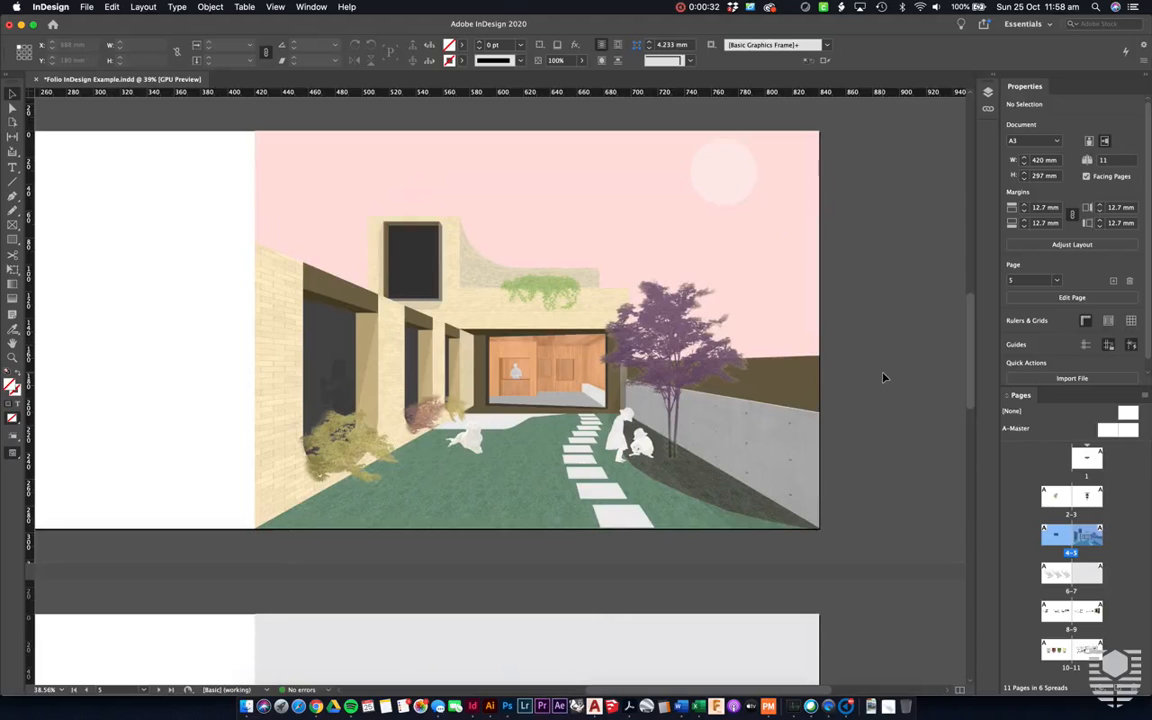
scroll(883, 377, up, 1)
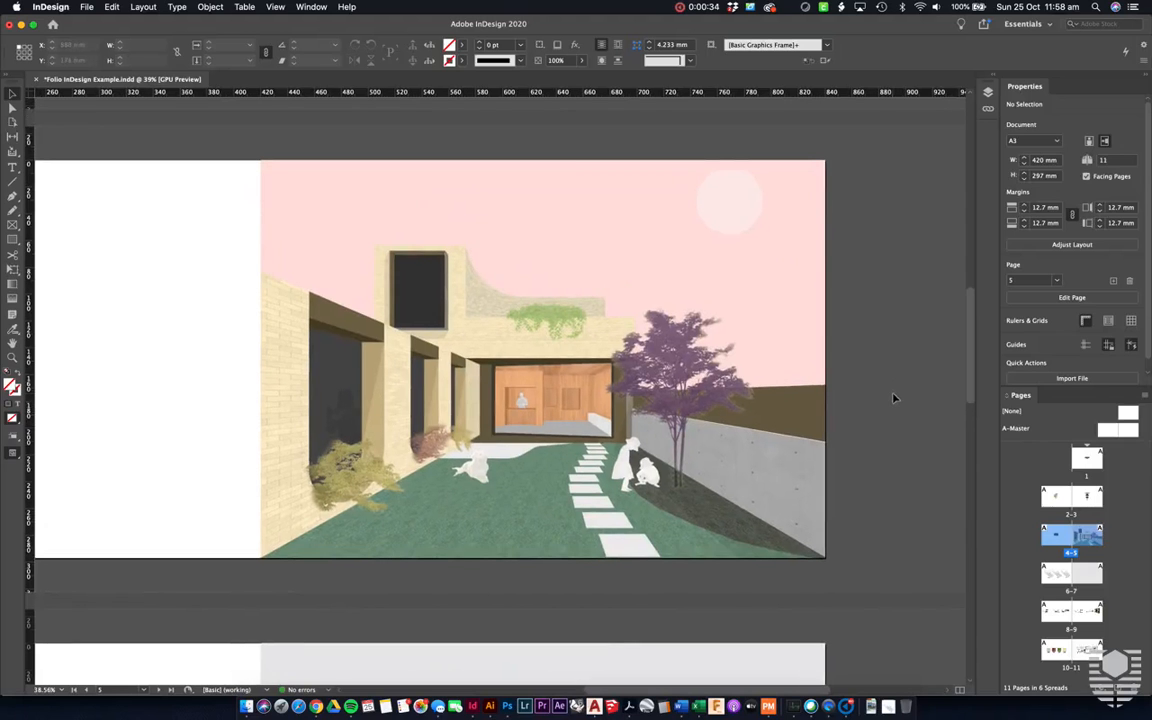
click(745, 408)
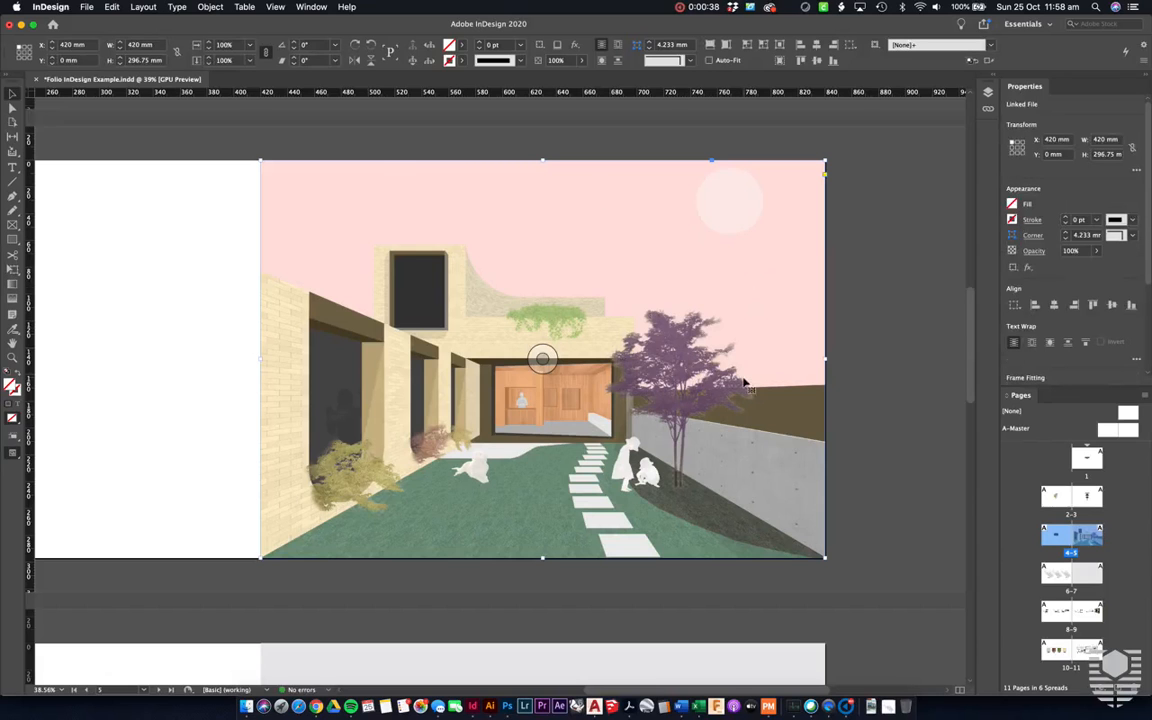
right_click(714, 286)
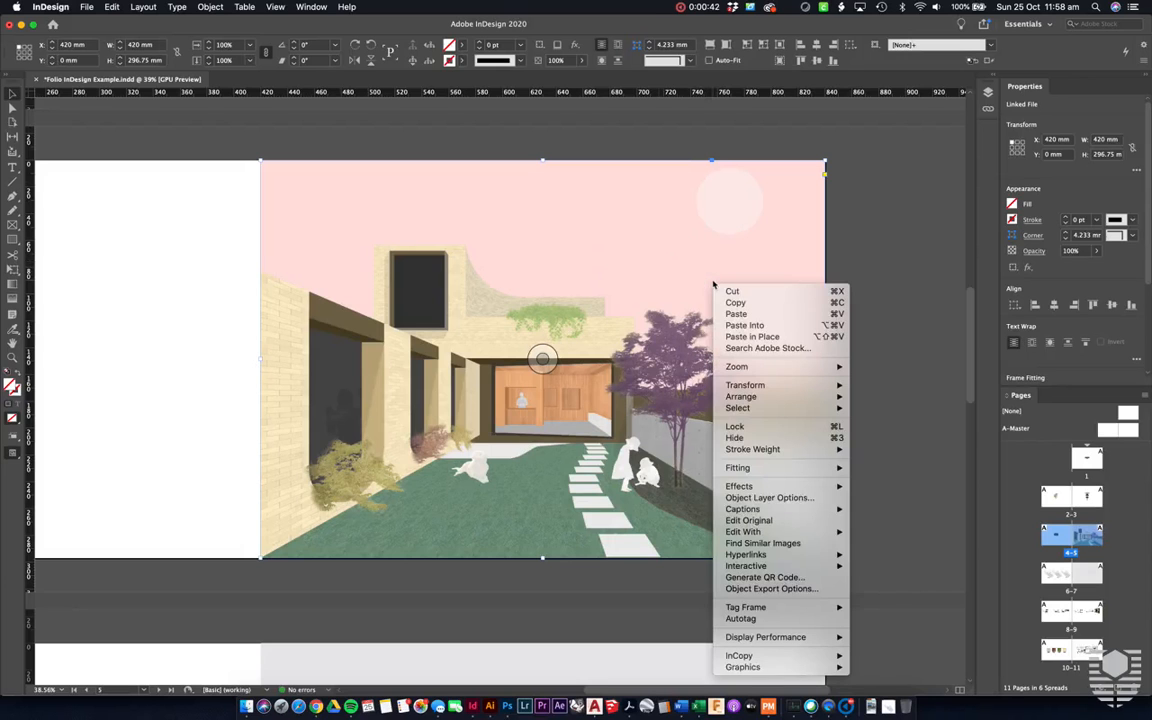
mouse_move(745, 532)
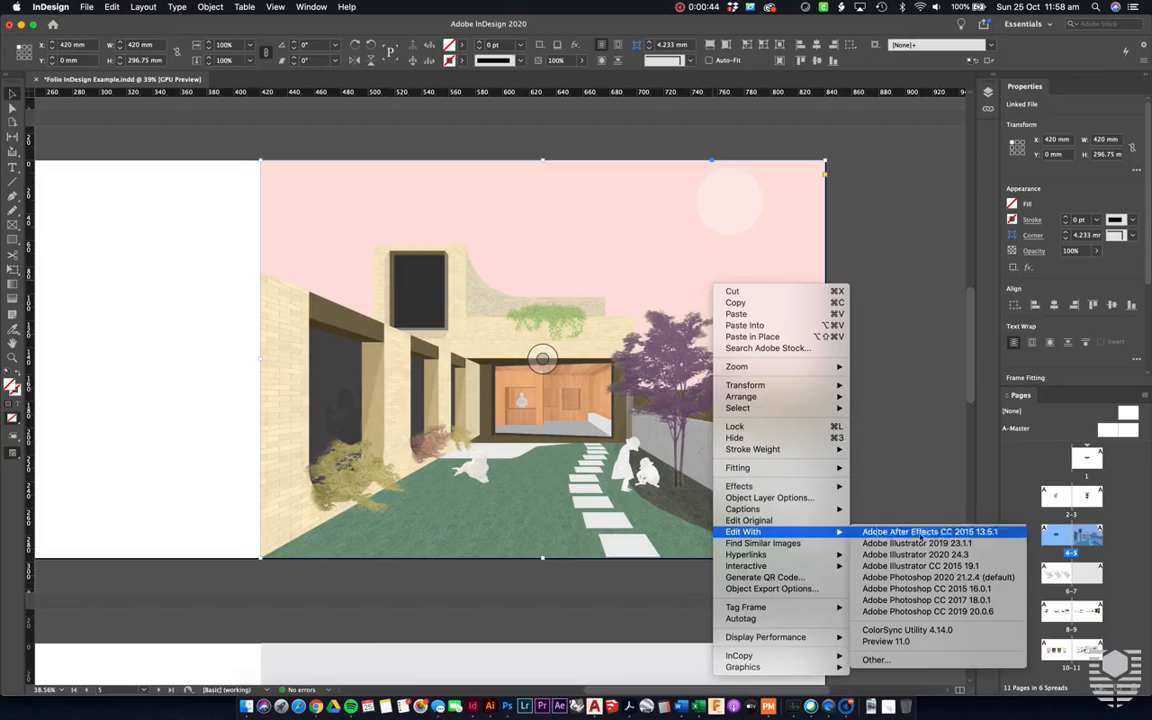
click(932, 580)
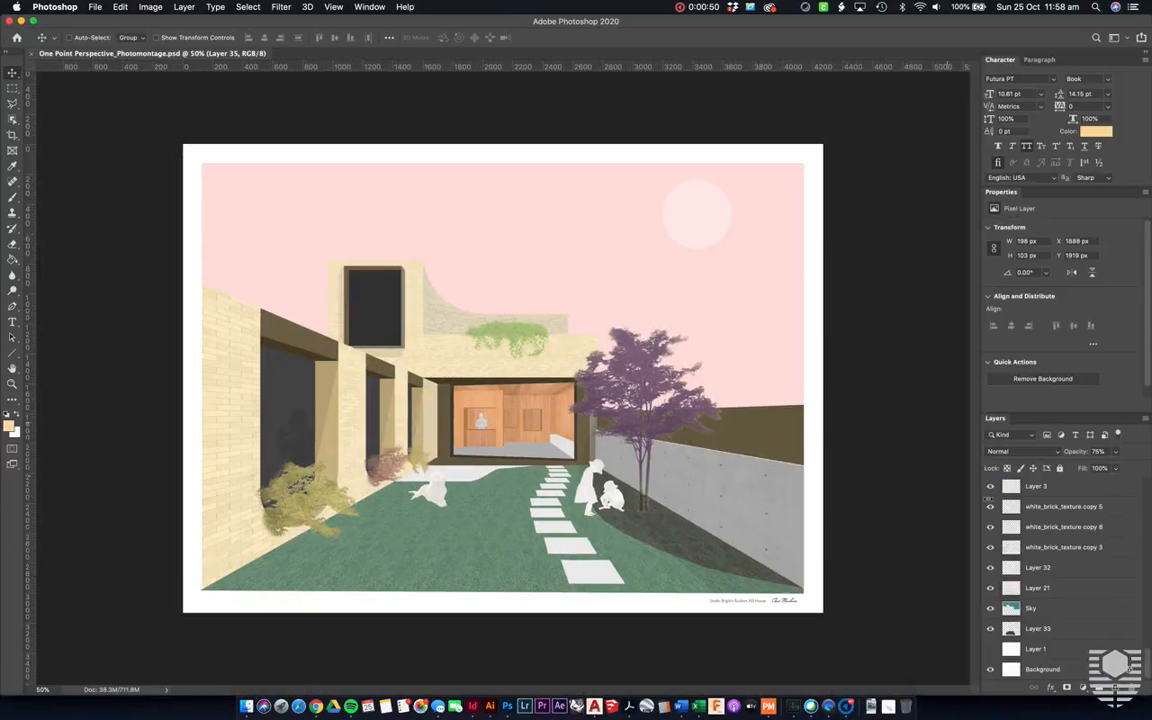
Step: Hide Layer 21 in the photomontage, save the file, and switch back to InDesign
click(991, 588)
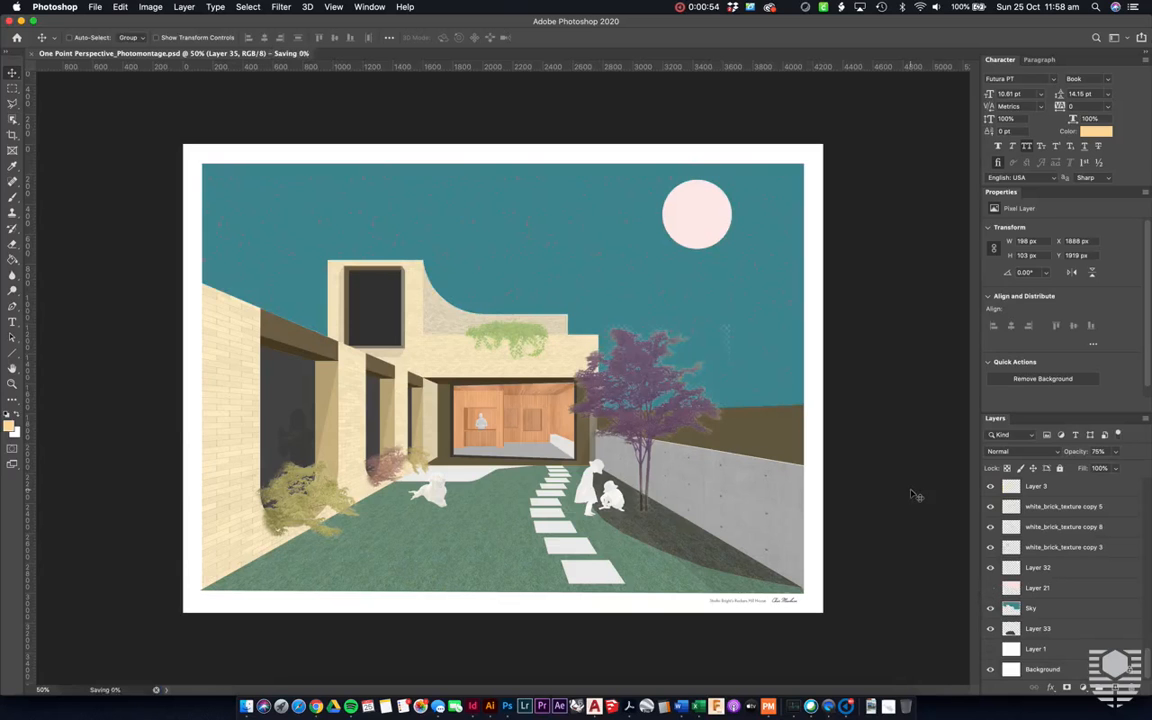
key(ctrl+Up)
click(702, 249)
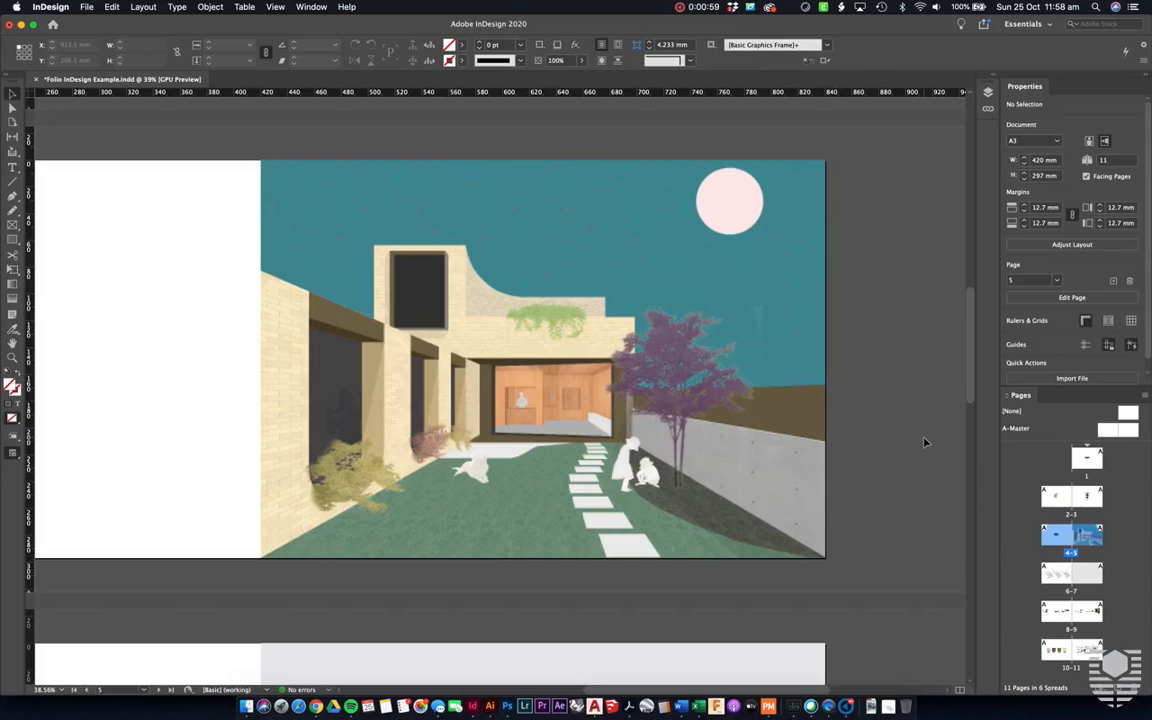
Step: Return to the Photoshop photomontage, show Layer 21, save the file, and switch back to InDesign
key(ctrl+Up)
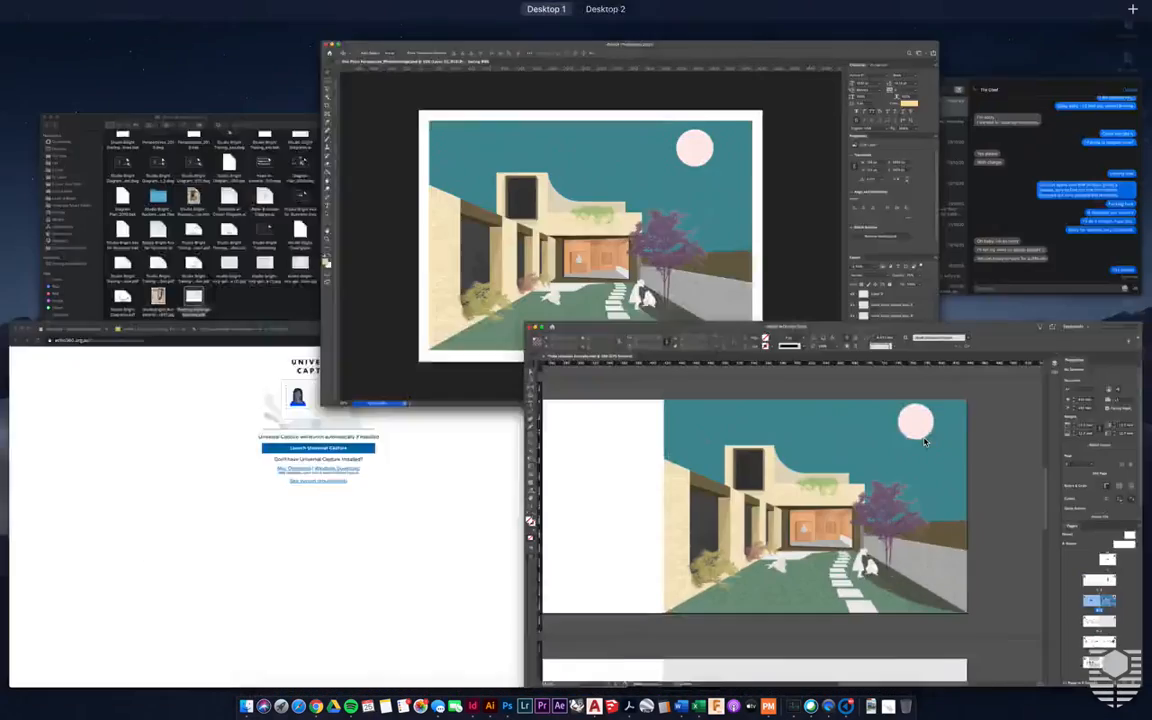
click(733, 313)
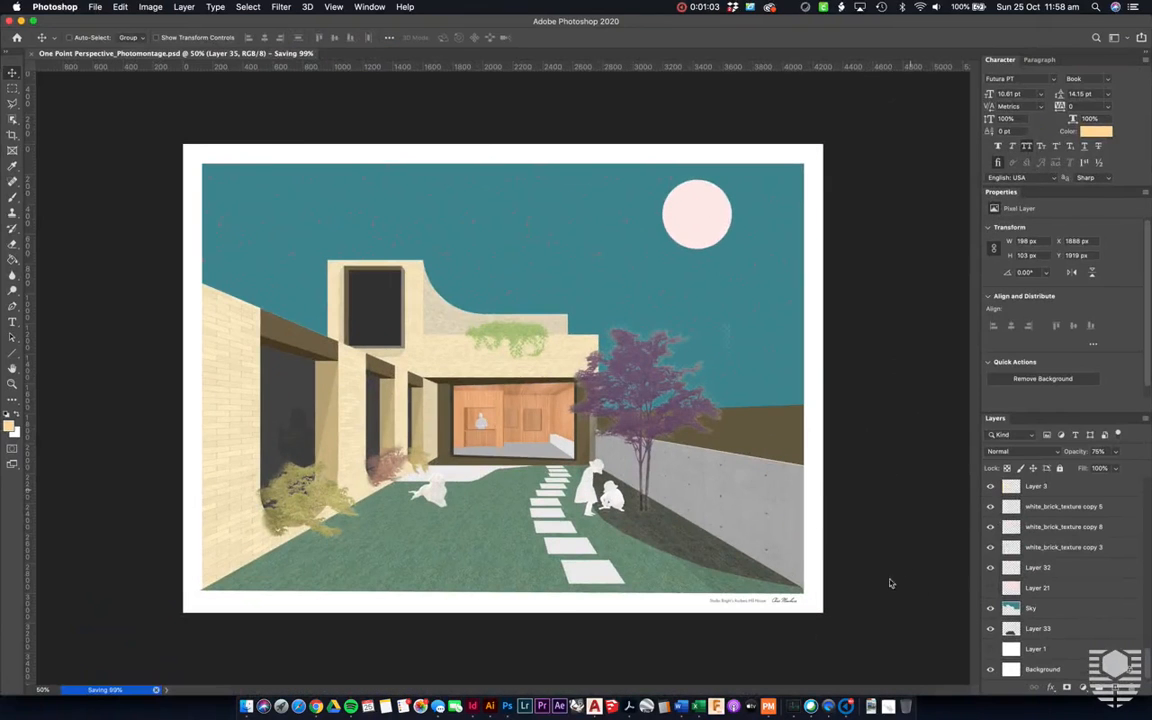
click(991, 589)
key(super+s)
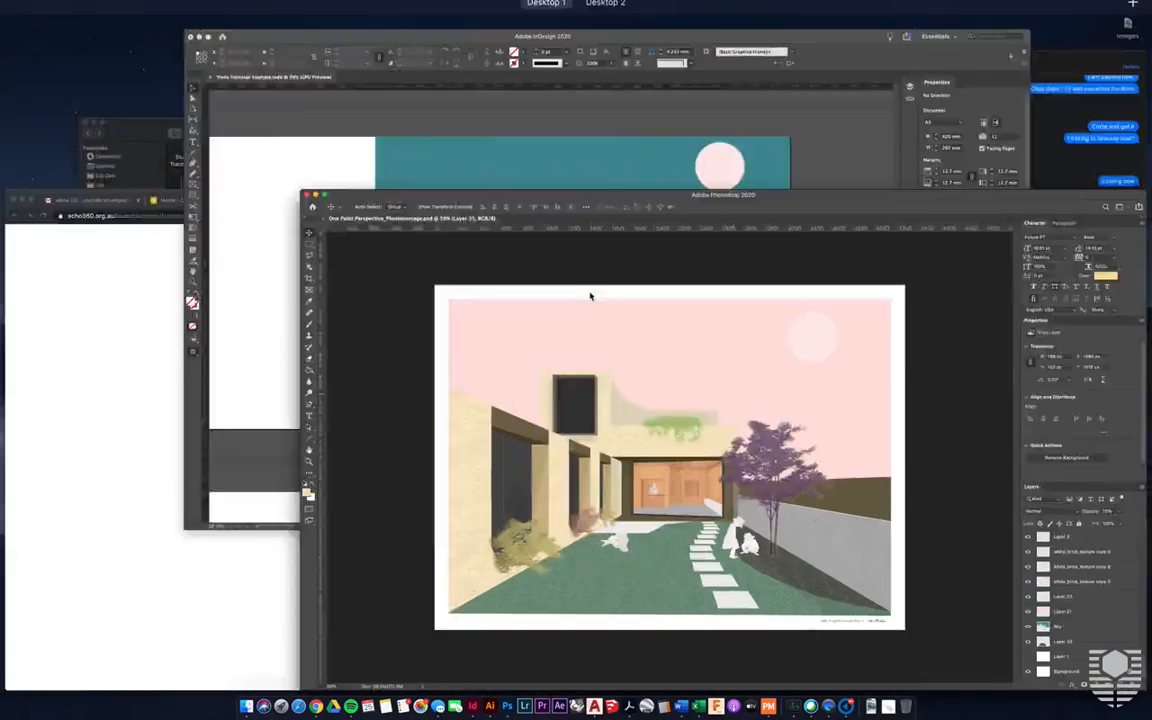
key(ctrl+Up)
click(662, 258)
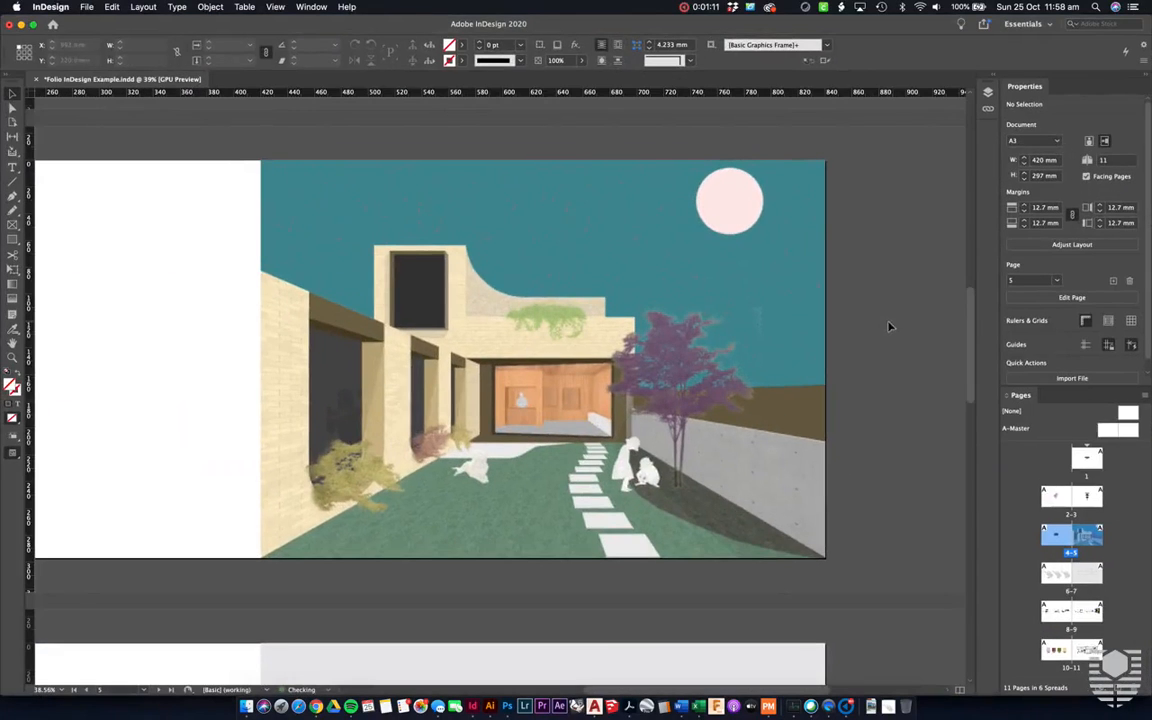
Step: Update the modified link of the One Point Perspective photomontage PSD and collapse the list of links
click(988, 107)
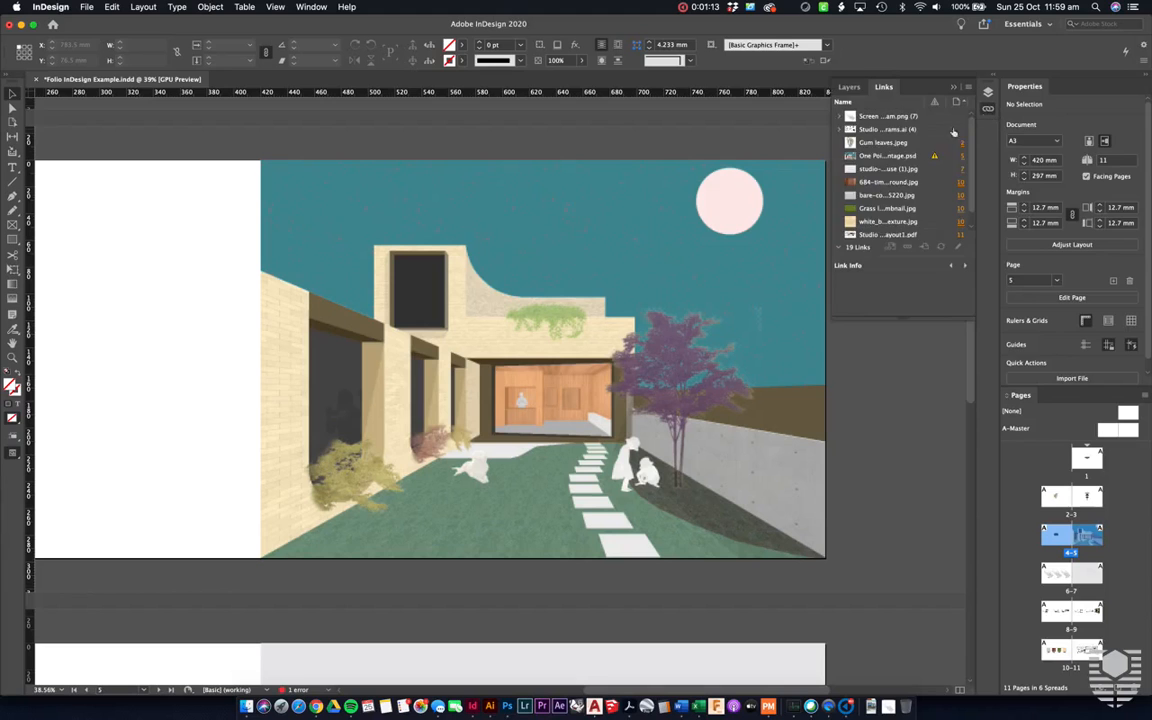
right_click(910, 160)
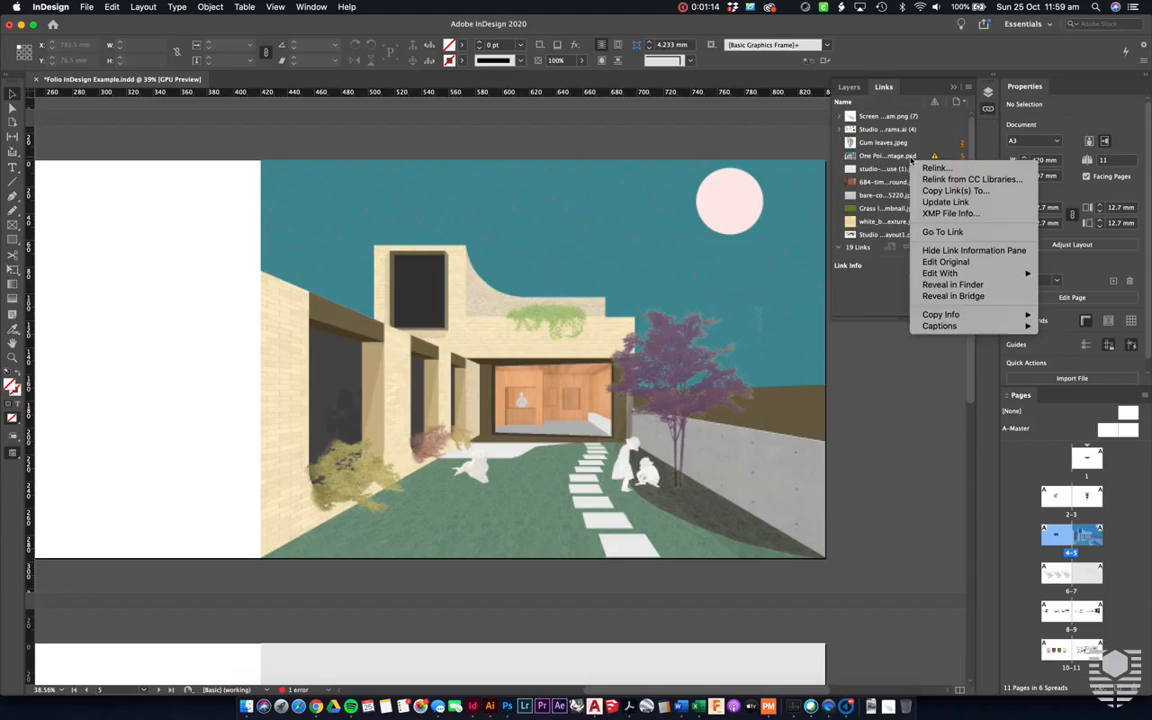
click(950, 203)
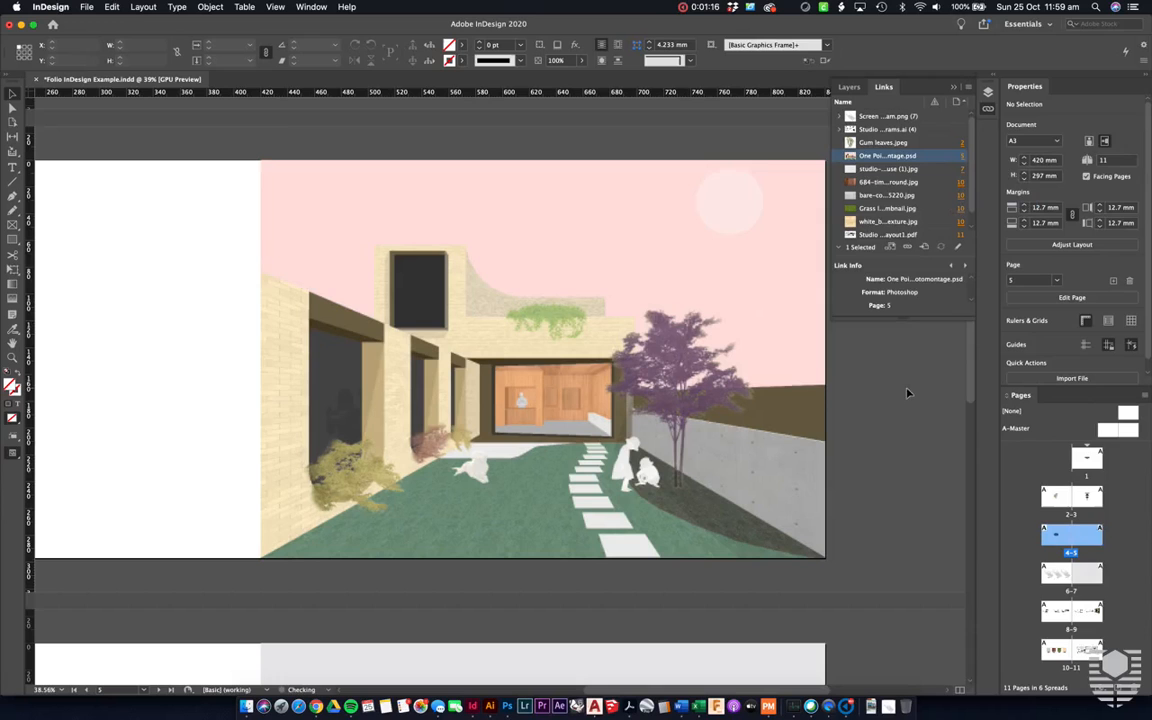
click(954, 89)
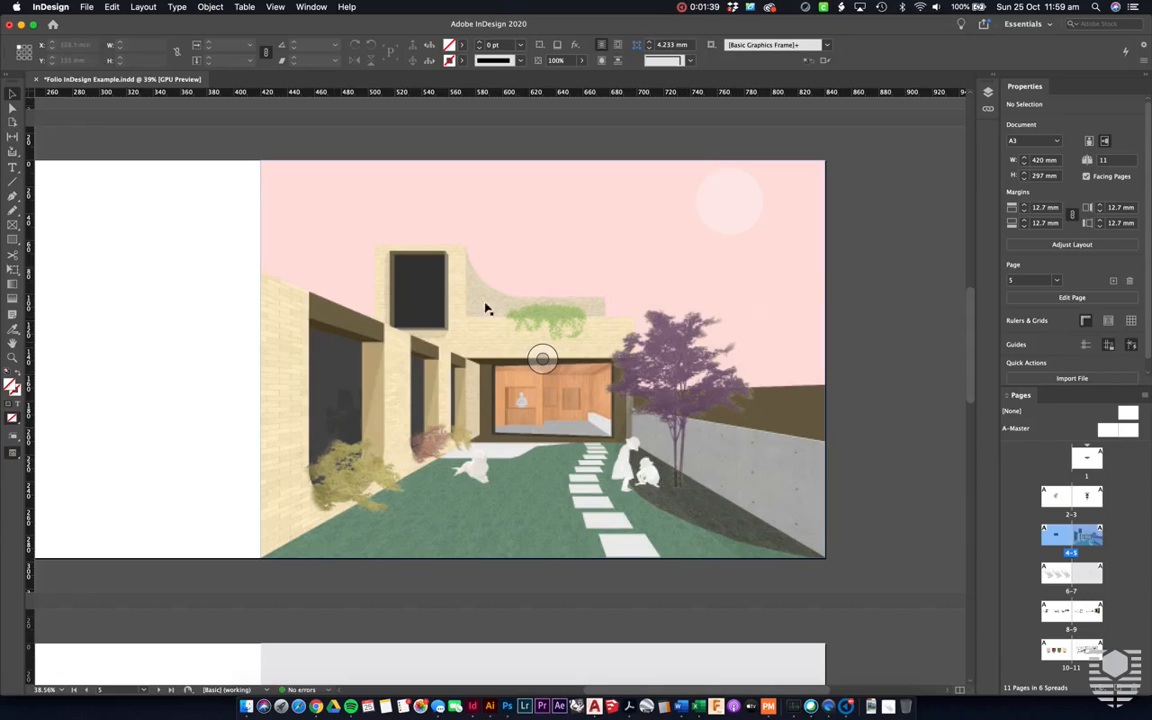
Step: Choose a display performance setting for the document view
click(277, 7)
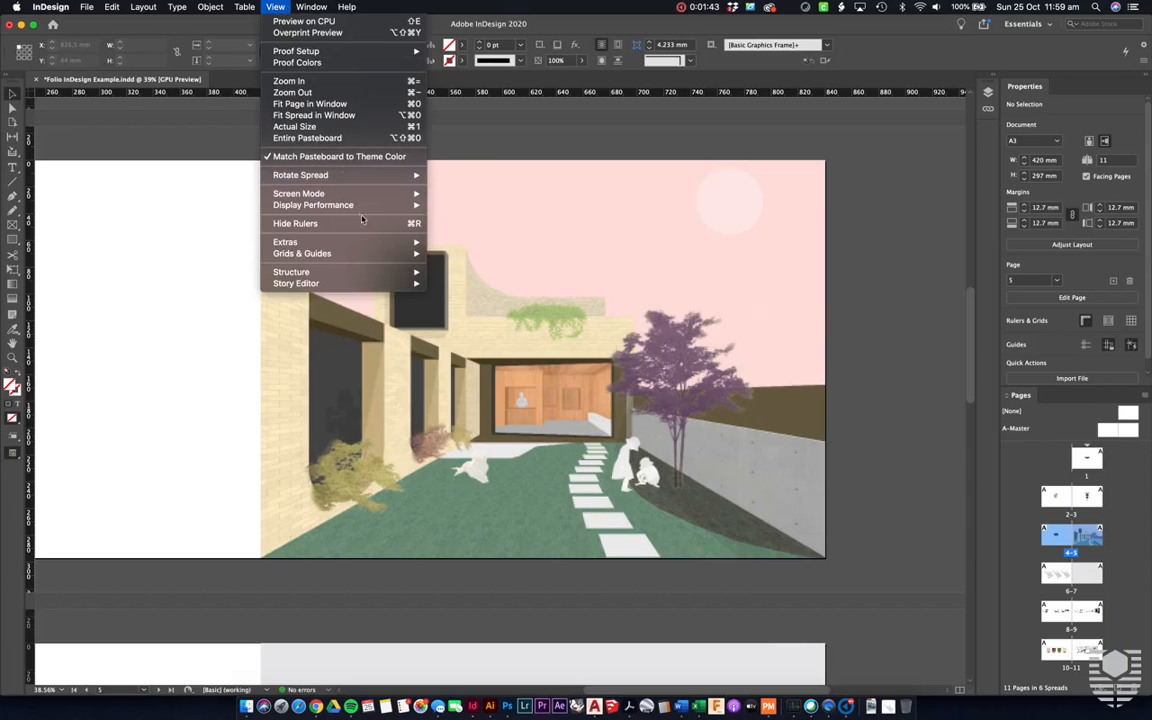
mouse_move(363, 209)
click(478, 228)
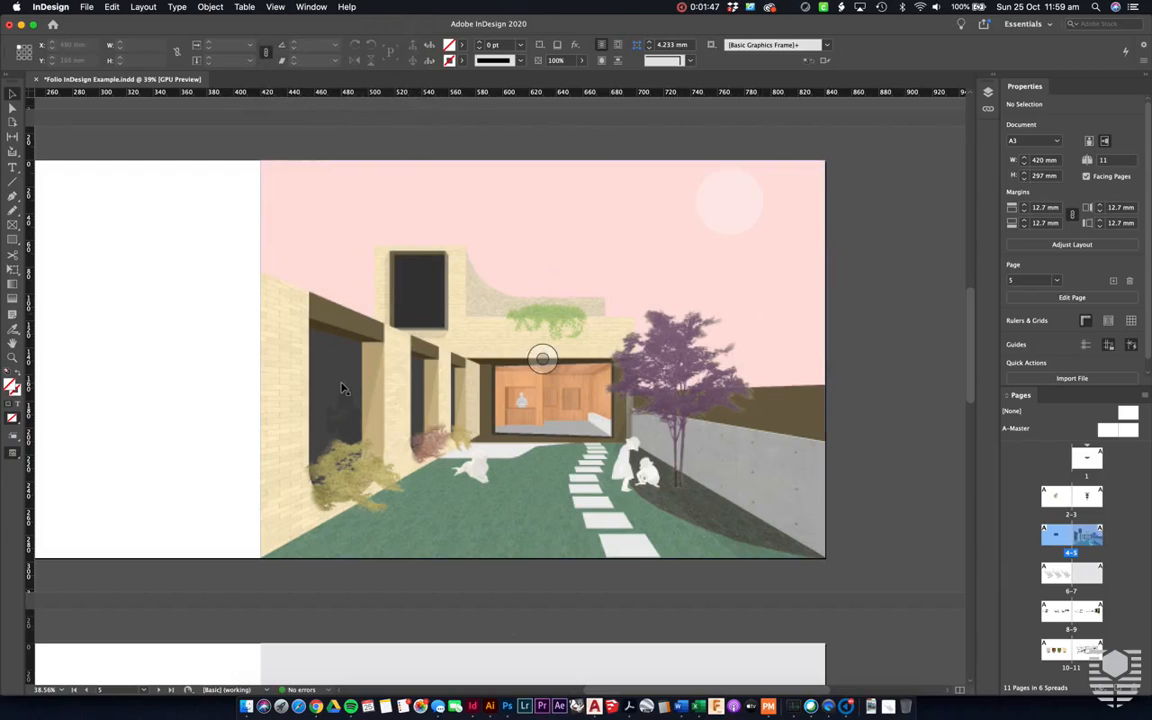
Step: Examine the portfolio layout from the contents spread through the perspective, axonometric, section and diagram spreads
scroll(342, 389, left, 3)
scroll(342, 389, left, 2)
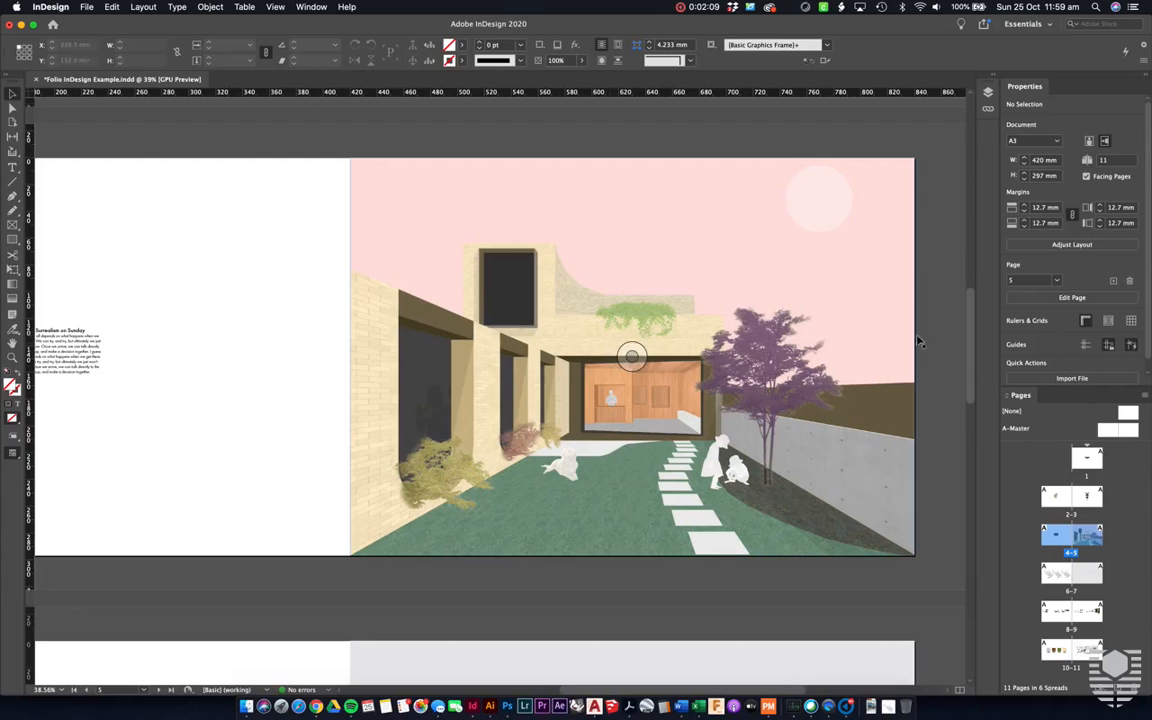
scroll(946, 342, down, 3)
scroll(946, 342, down, 1)
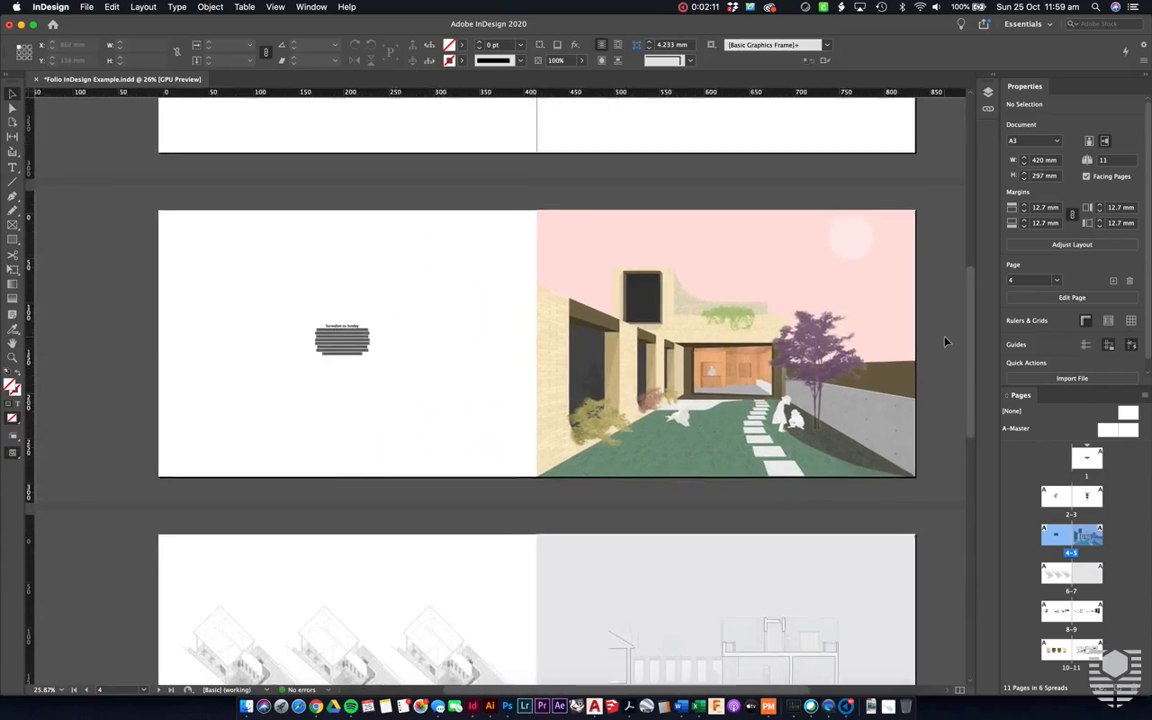
scroll(941, 345, up, 1)
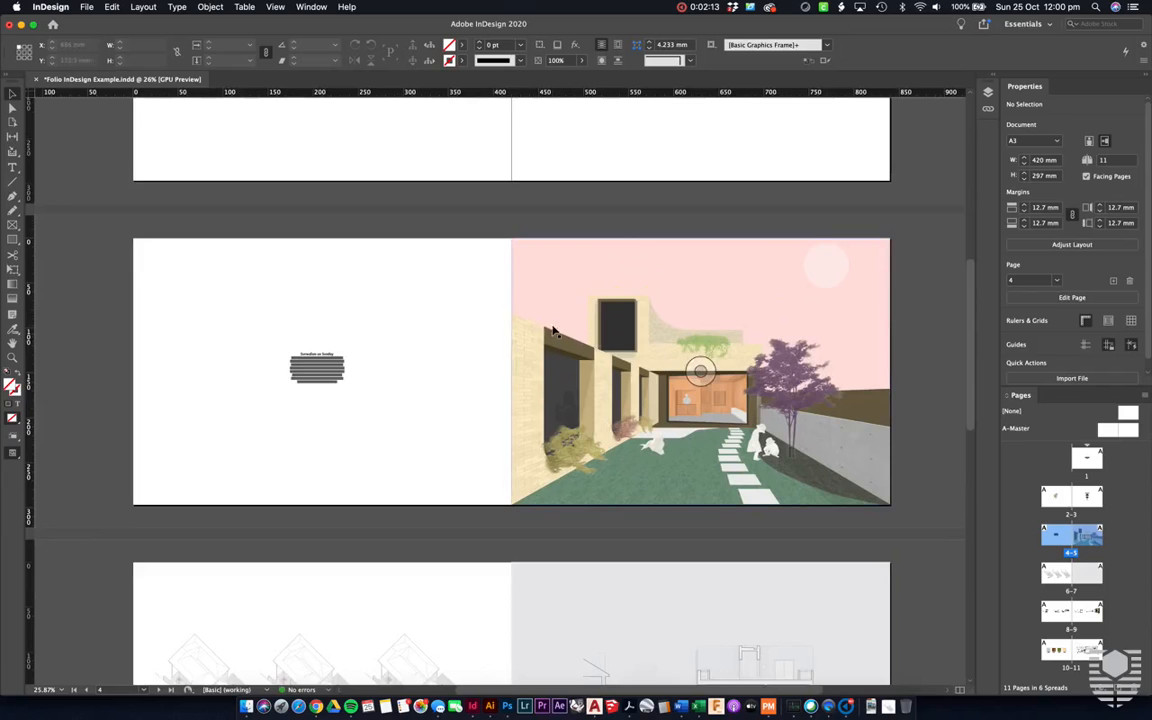
scroll(553, 334, up, 3)
scroll(553, 334, up, 1)
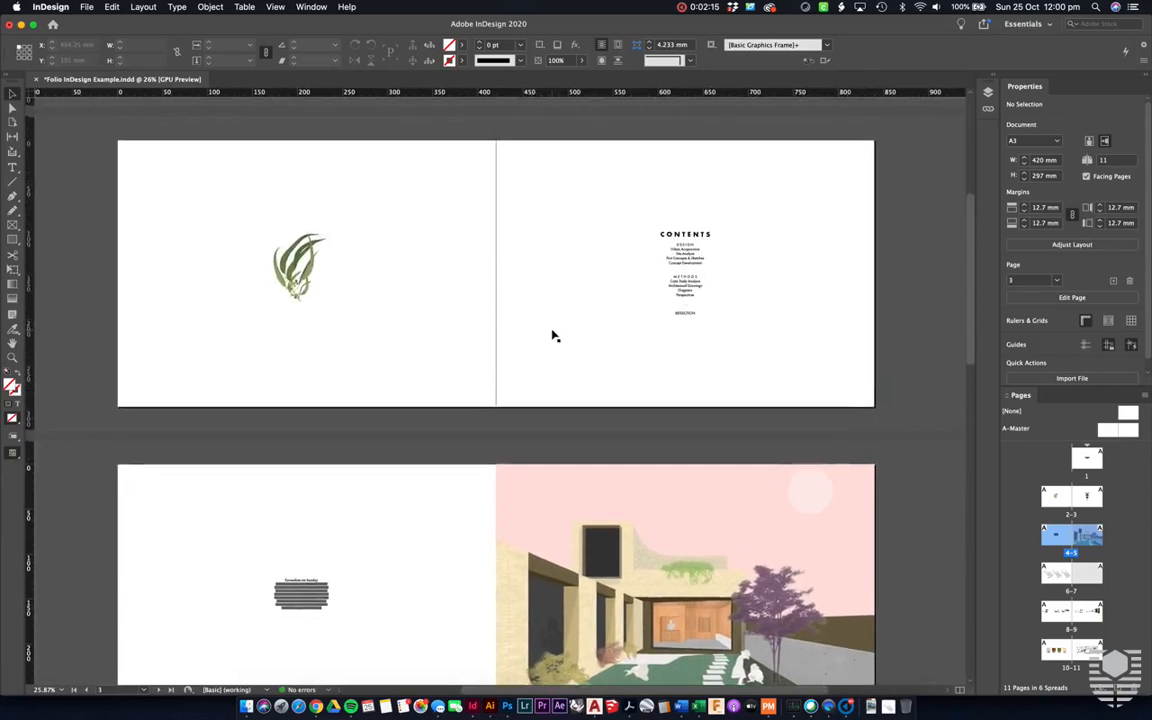
scroll(553, 334, up, 2)
scroll(515, 378, down, 2)
scroll(515, 376, down, 2)
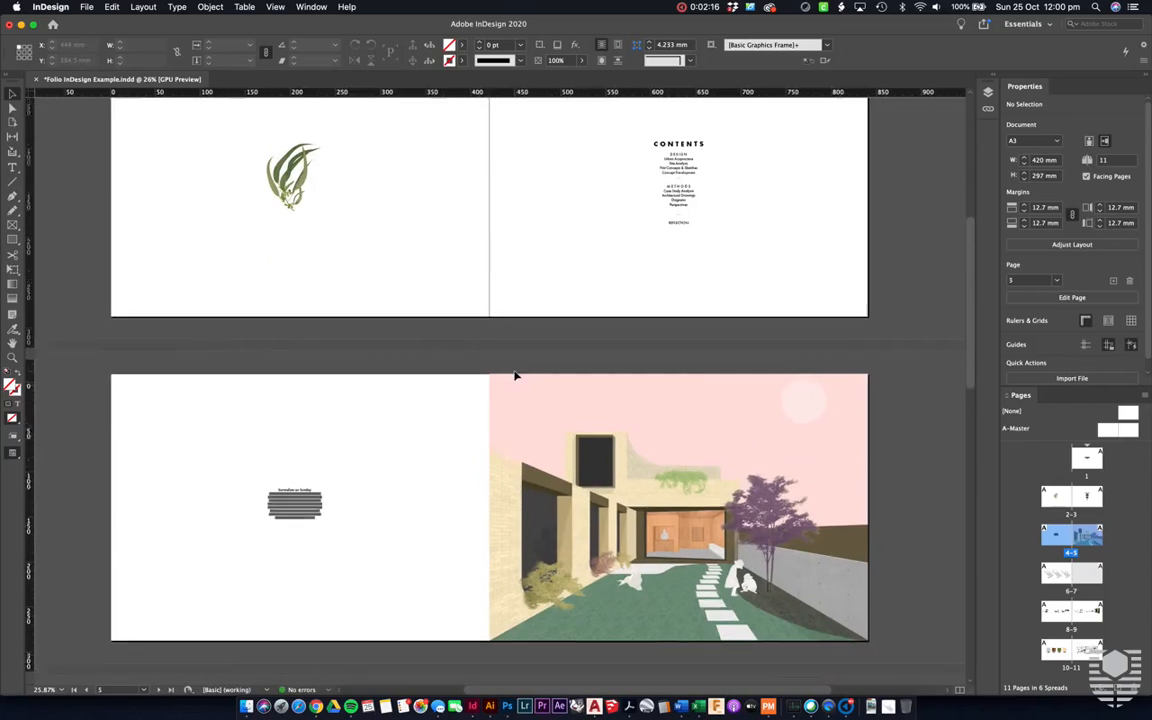
scroll(695, 436, down, 2)
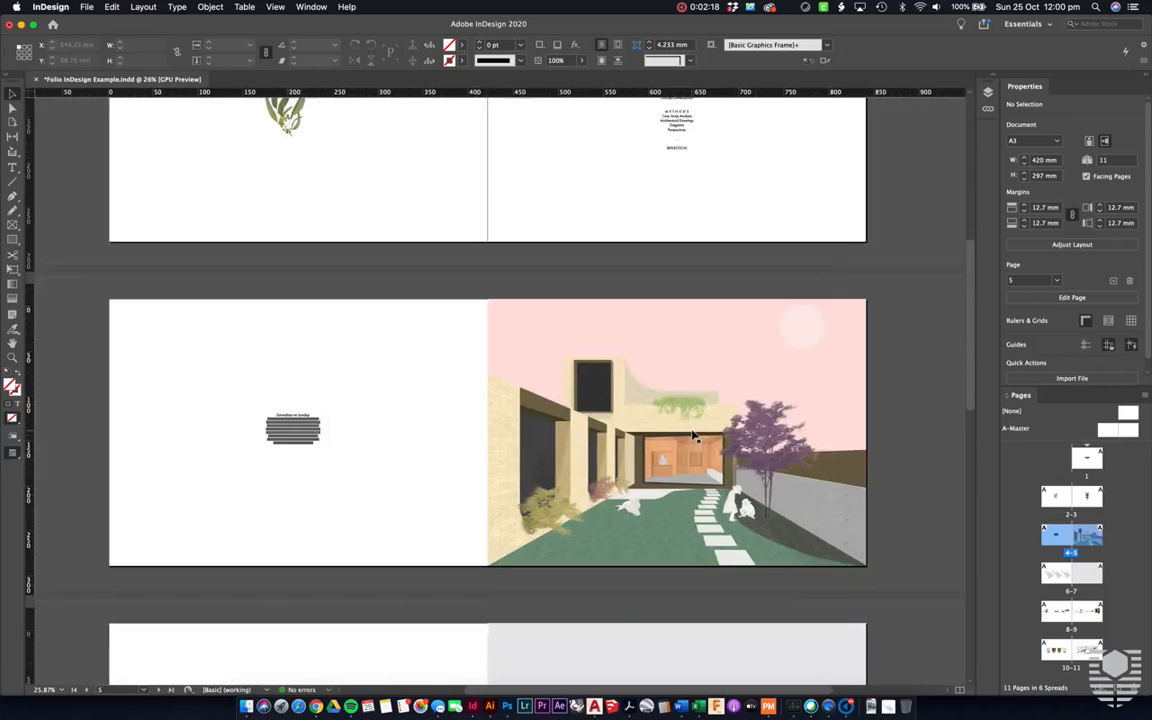
scroll(368, 471, down, 6)
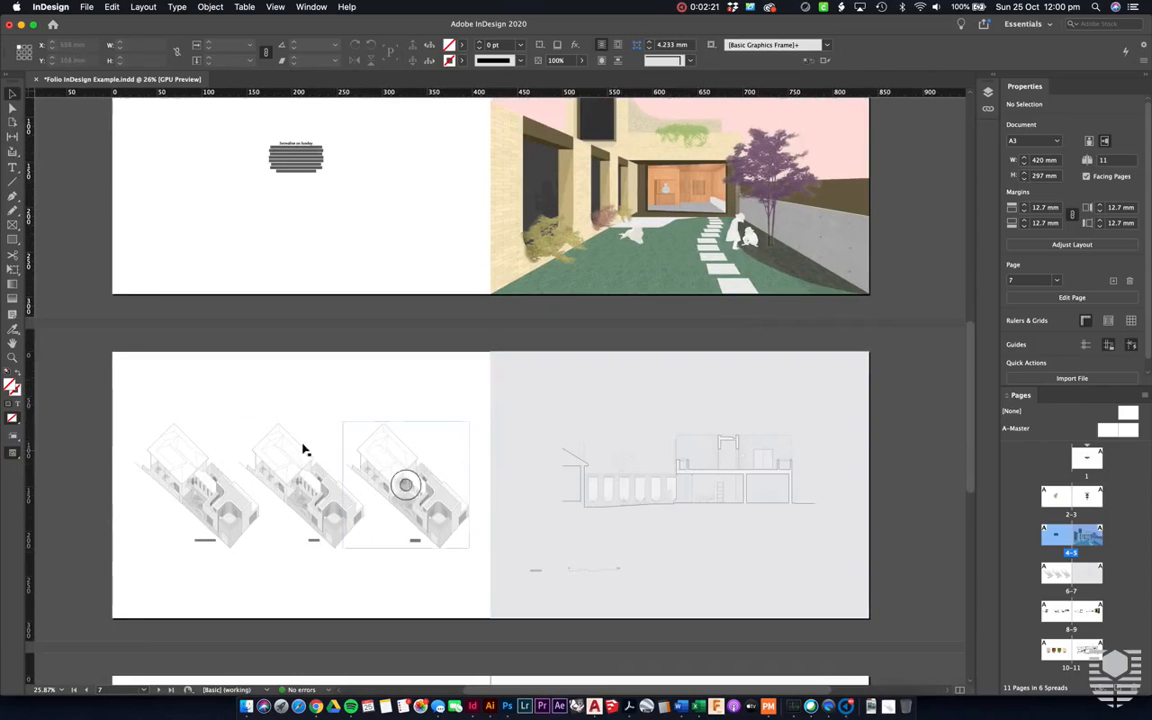
scroll(411, 527, down, 3)
scroll(411, 529, down, 2)
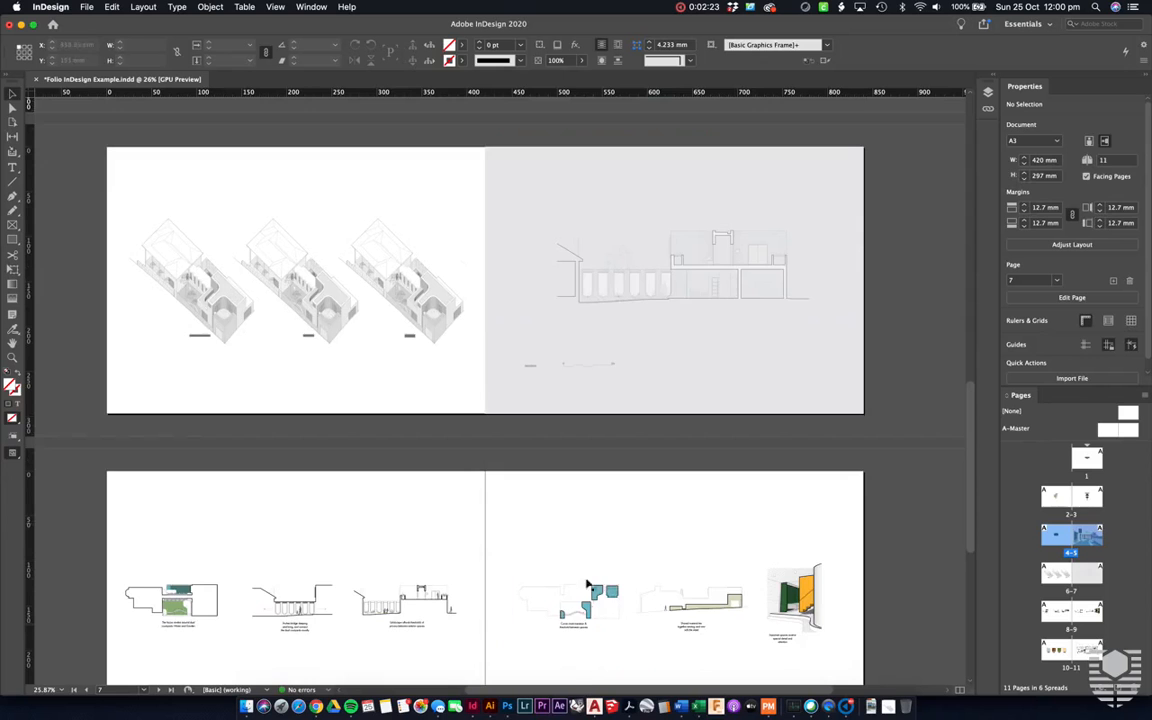
Step: Duplicate spread 4–5, with its text page and perspective image, directly after the original spread
scroll(600, 610, up, 2)
scroll(746, 403, up, 3)
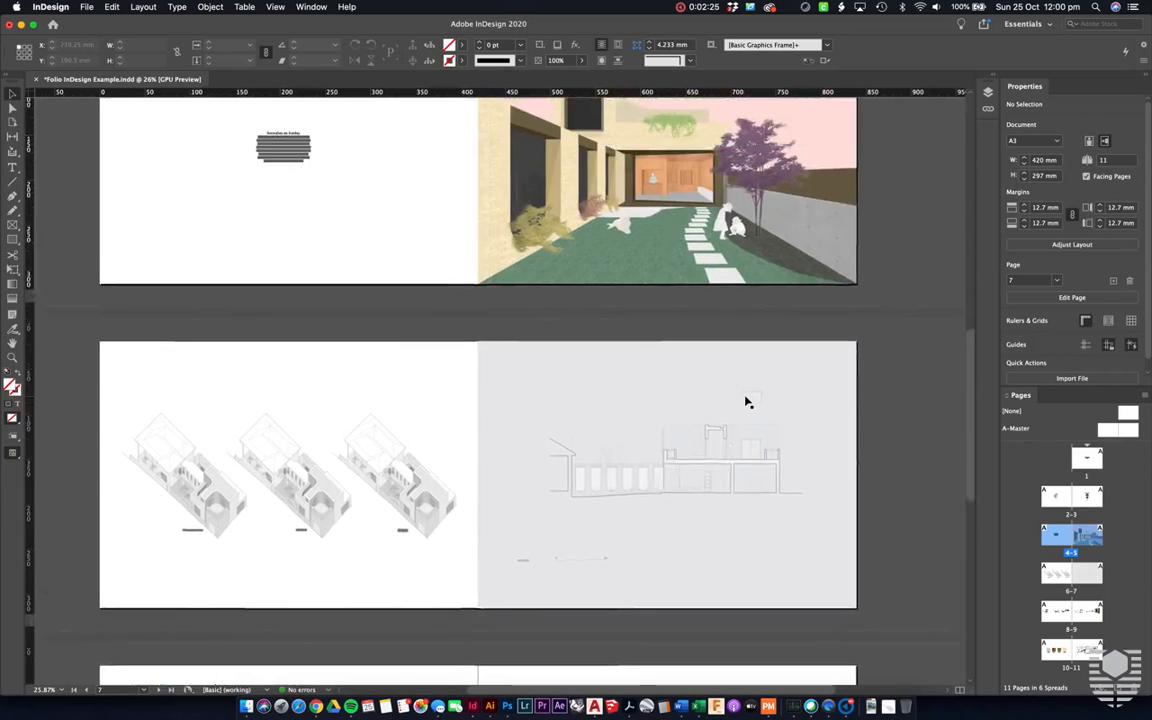
scroll(746, 403, up, 5)
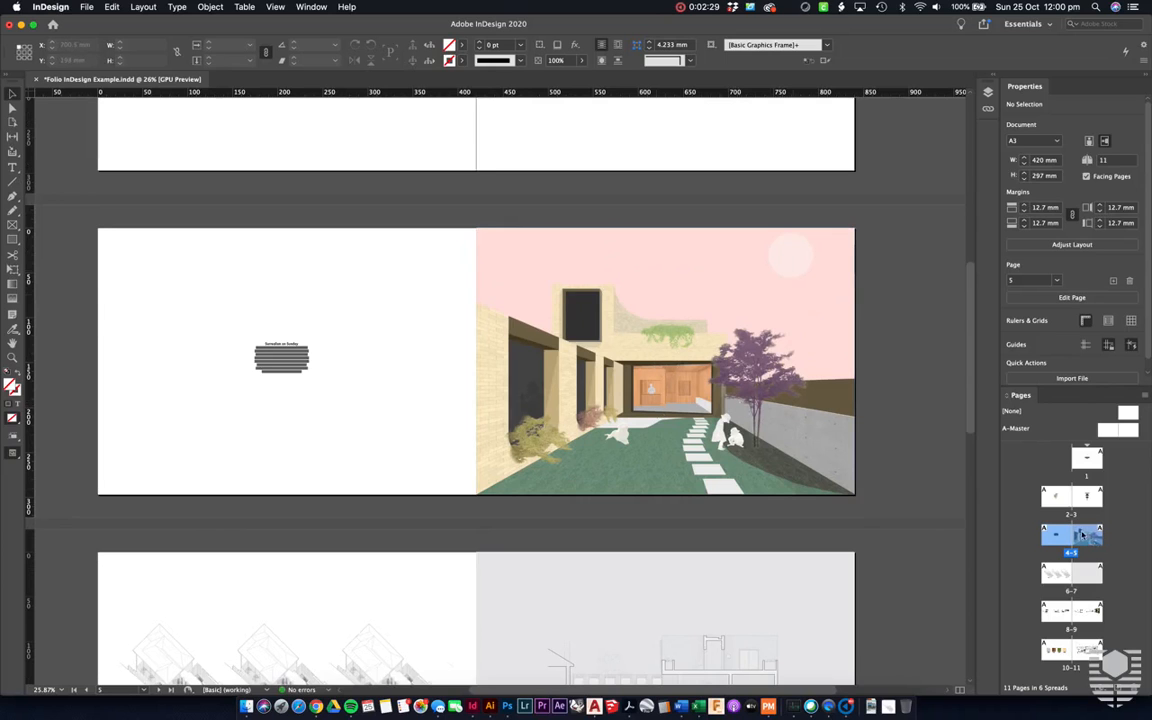
drag(1085, 535, 1109, 540)
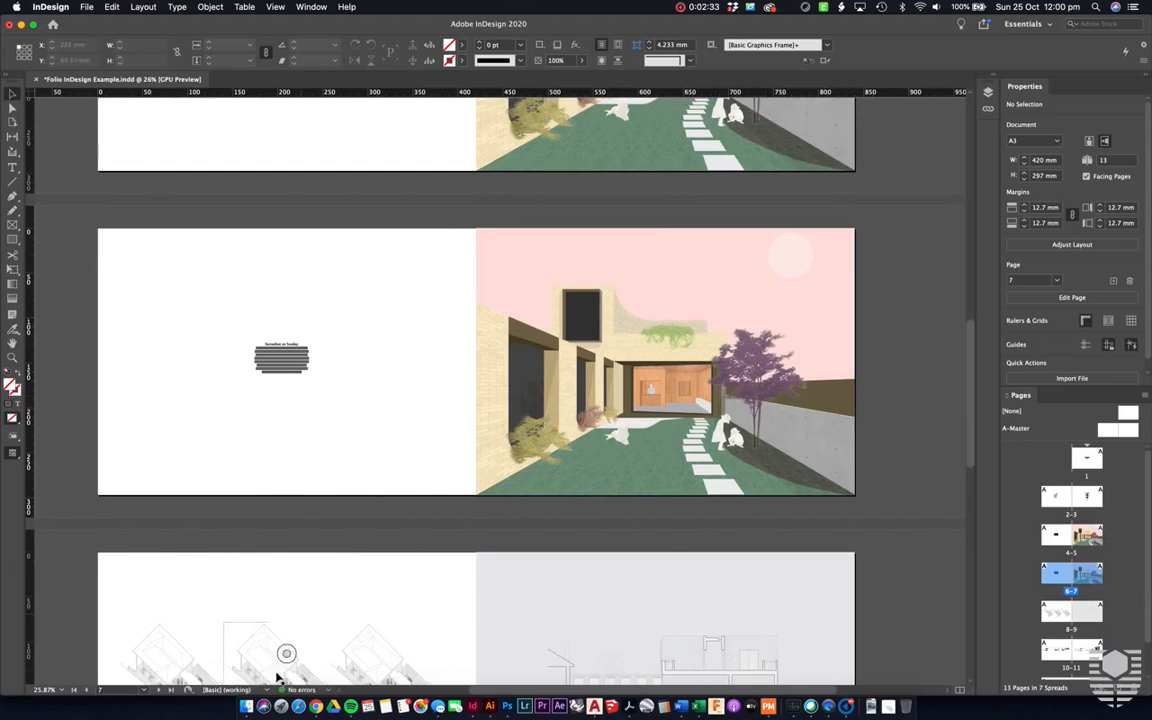
Step: Replace the page 7 perspective image with the Local-House JPG from the "Studio Bright _ Ruckers Hill House_files" folder in Finder
click(246, 706)
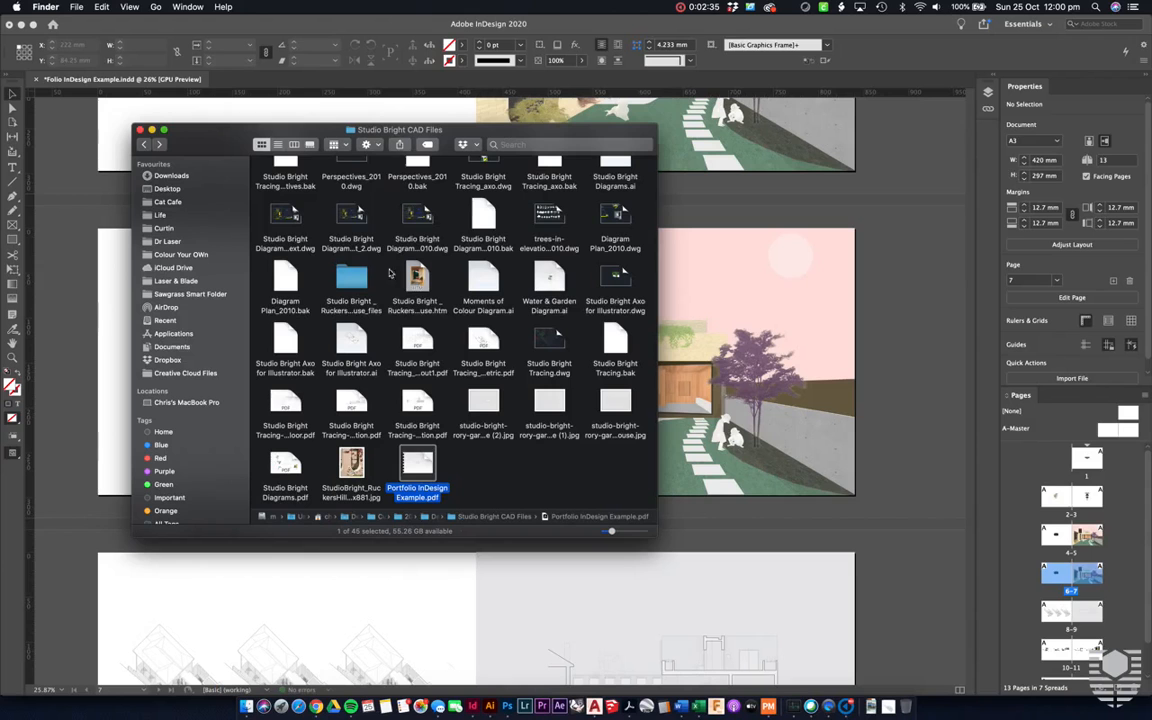
click(143, 144)
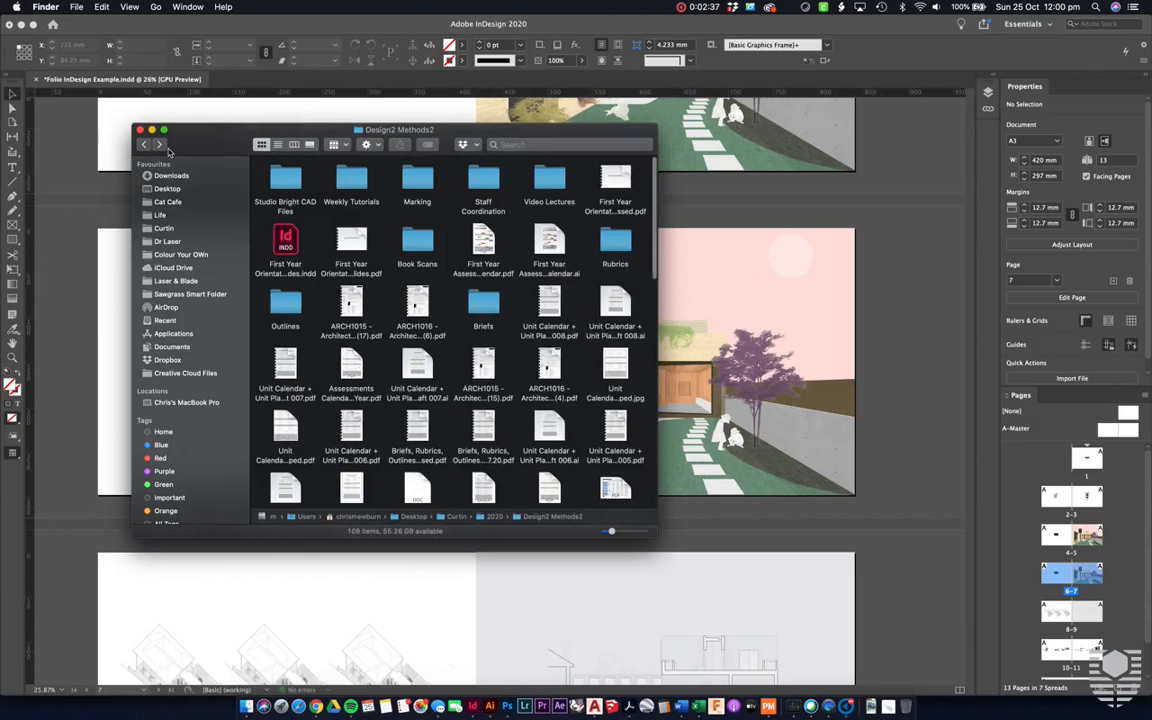
click(158, 144)
click(352, 281)
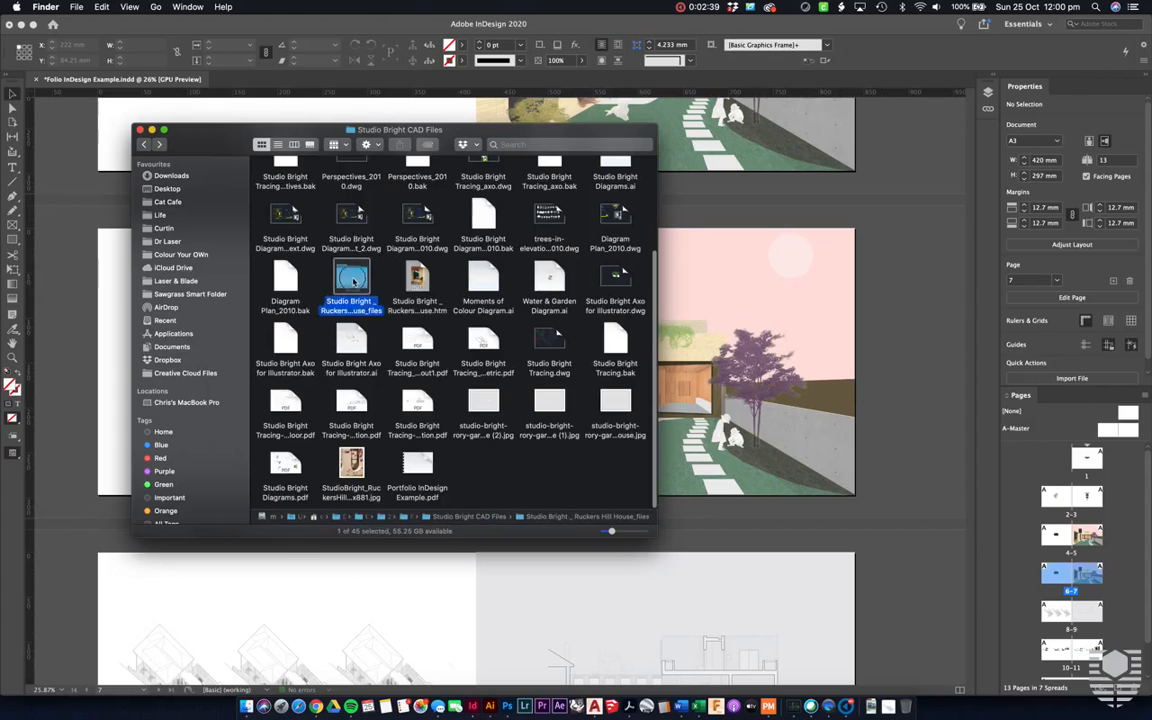
double_click(352, 281)
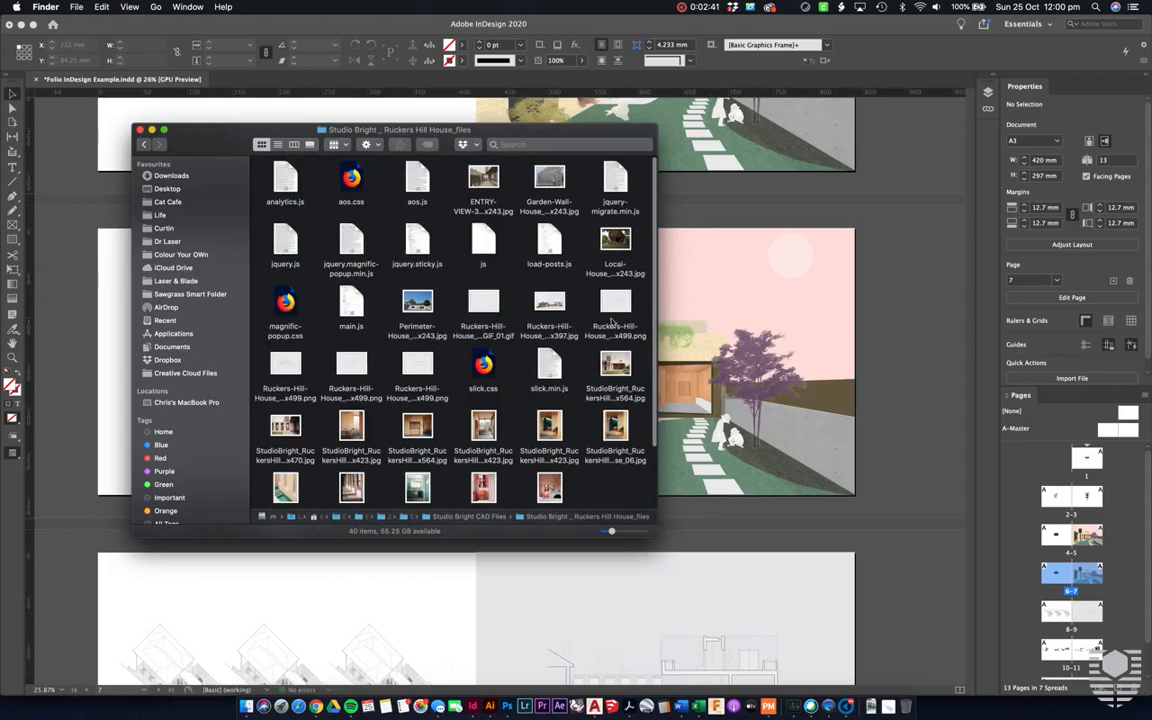
drag(615, 238, 882, 336)
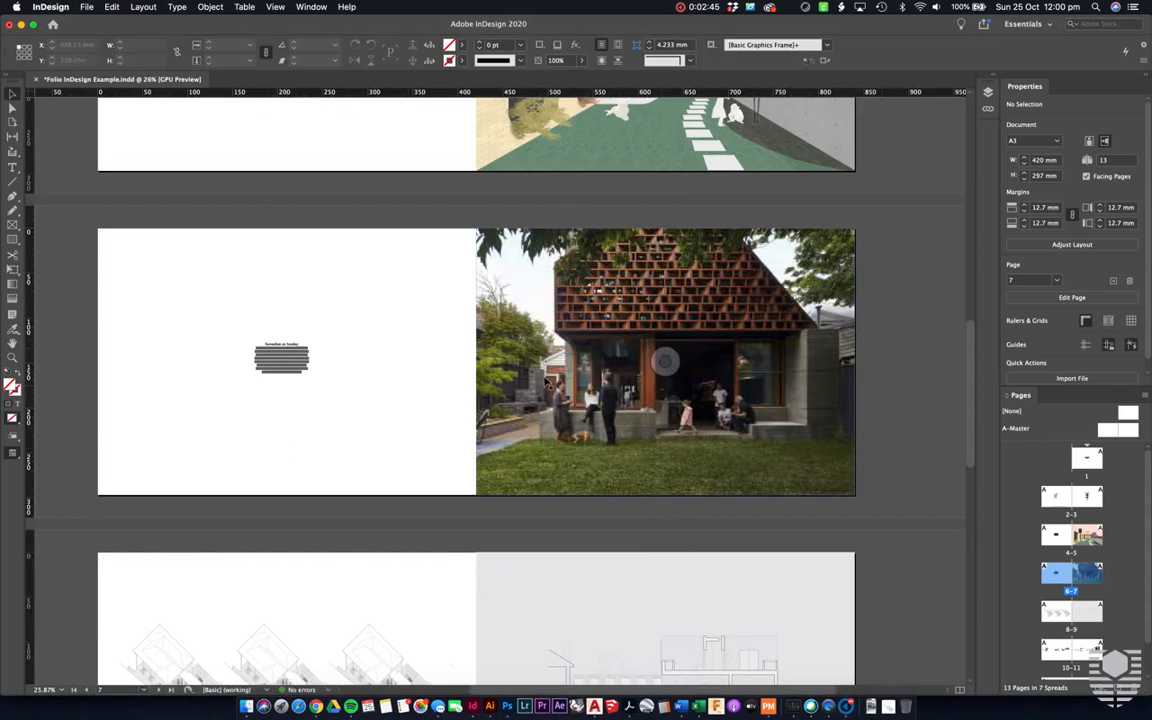
Step: Replace the page 7 image with the ENTRY-VIEW JPG from the open Finder folder
click(245, 700)
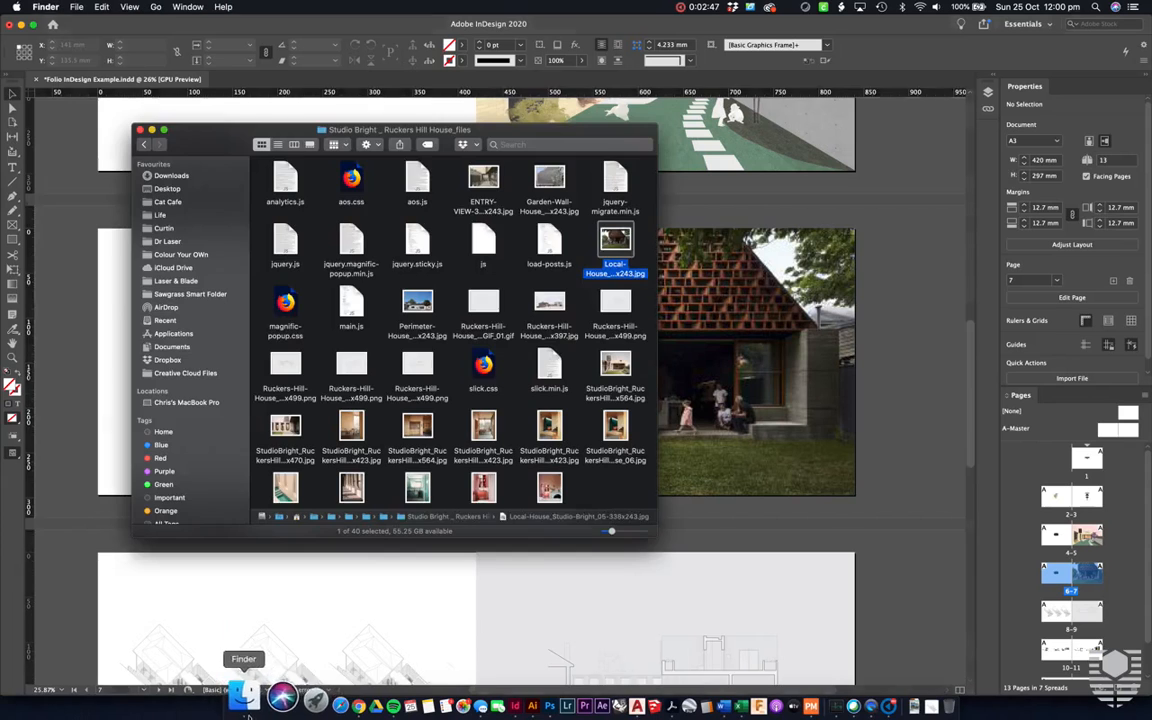
drag(483, 180, 760, 330)
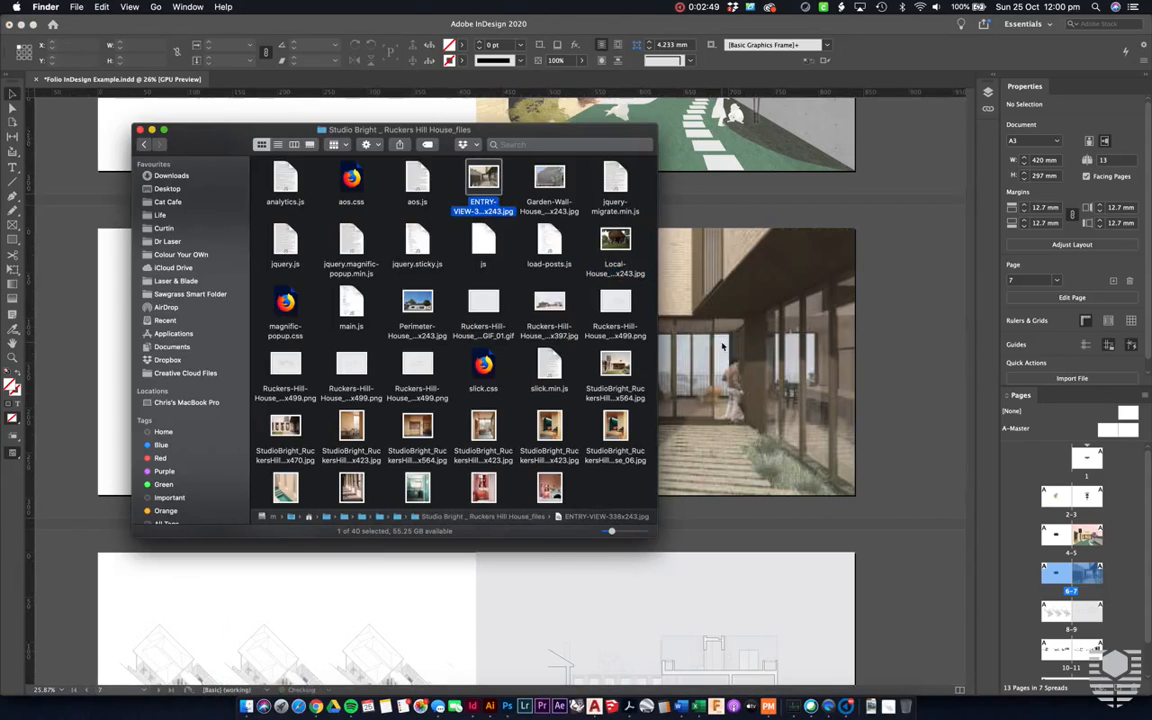
click(886, 335)
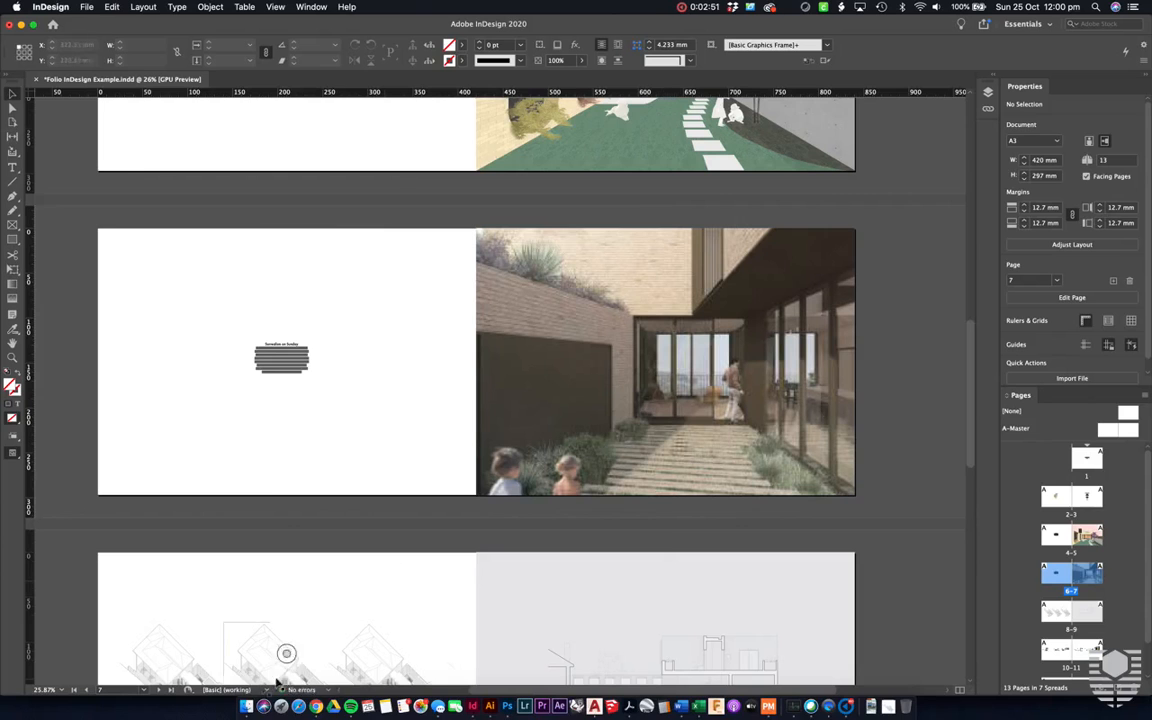
Step: Replace the page 7 image with the Perimeter-House JPG from the Finder folder
click(245, 700)
drag(417, 305, 766, 302)
click(843, 270)
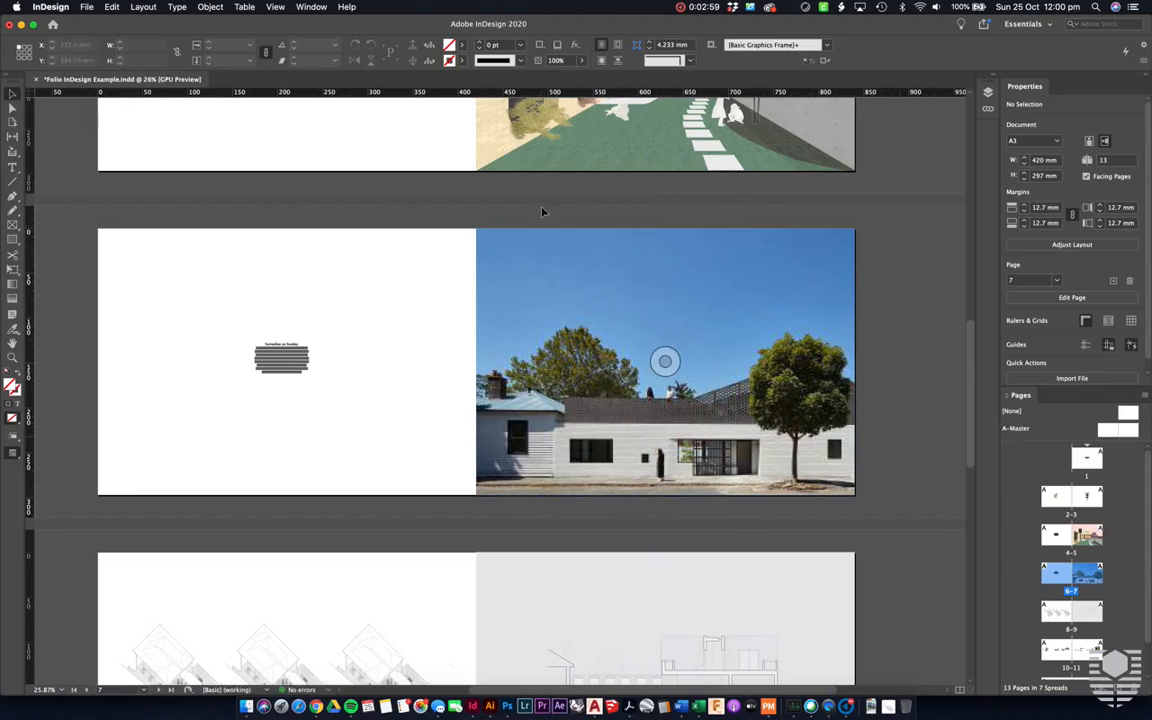
Step: Reduce the page 7 image frame to about 272 × 192 mm and replace its picture with a pink-walled interior photo from Finder
scroll(620, 300, up, 3)
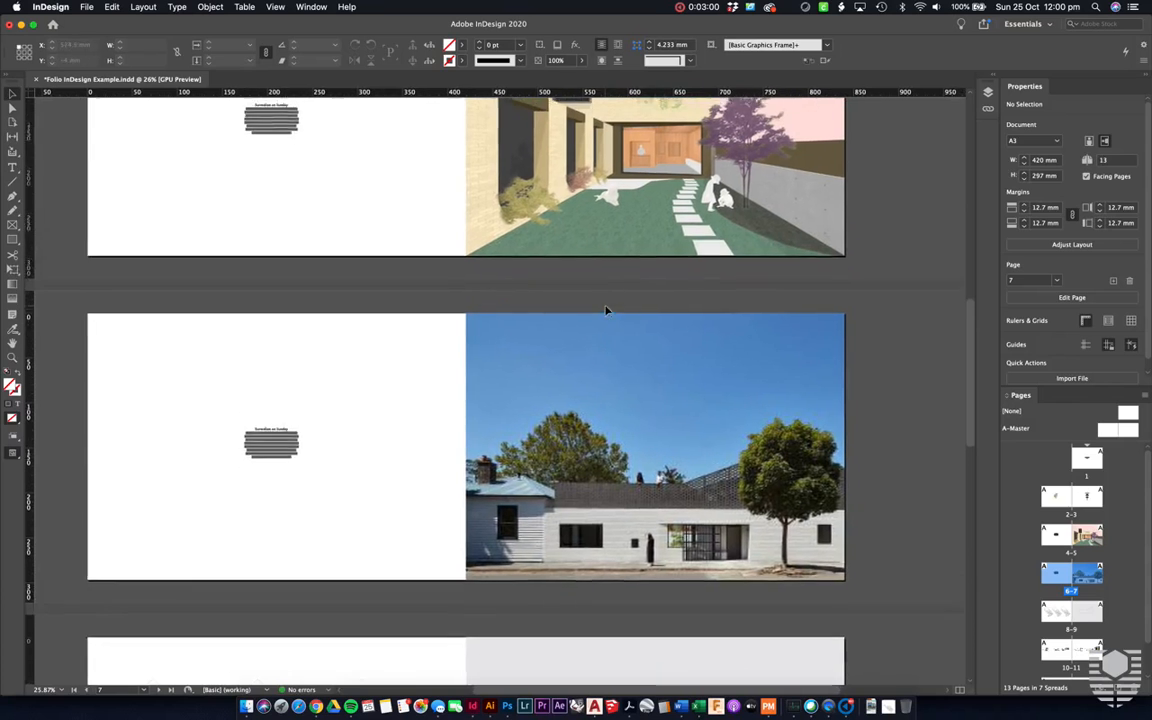
click(703, 438)
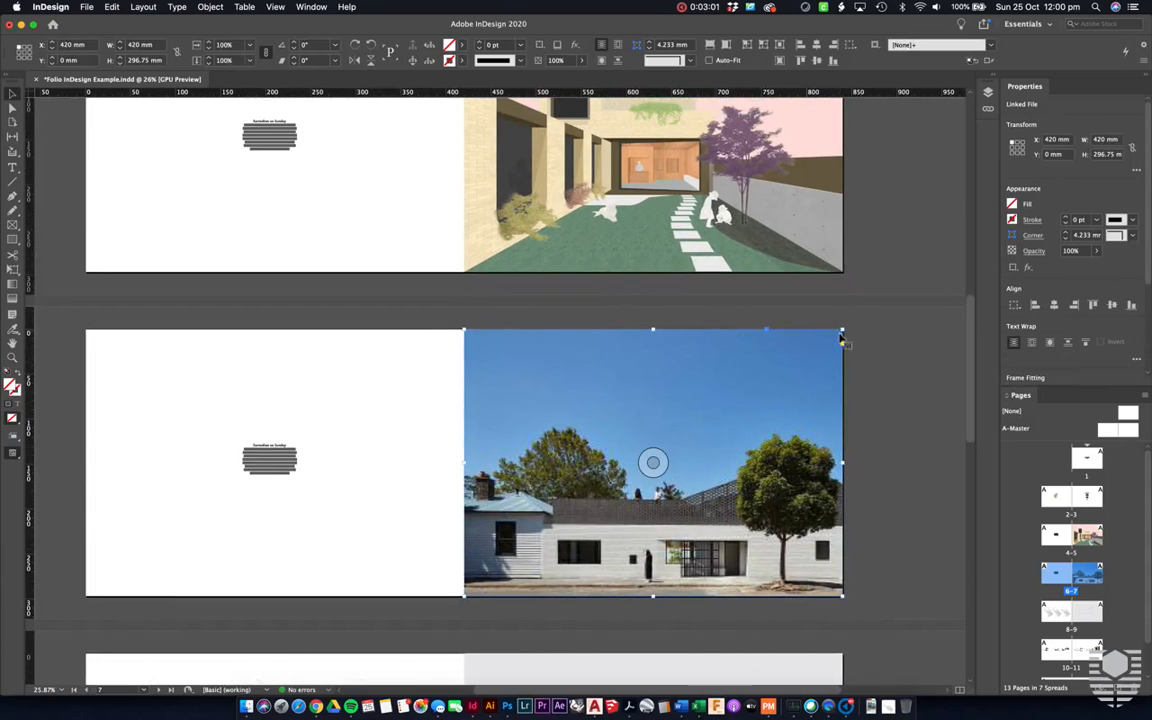
drag(843, 329, 778, 374)
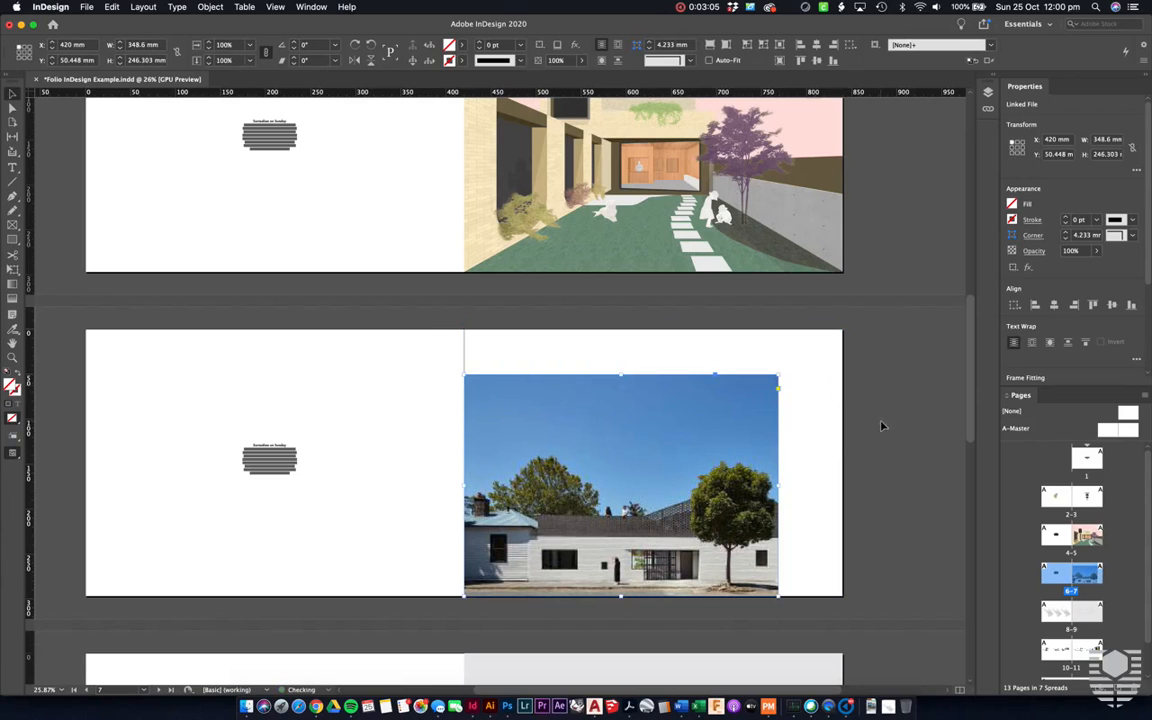
drag(464, 597, 531, 546)
click(812, 527)
click(692, 518)
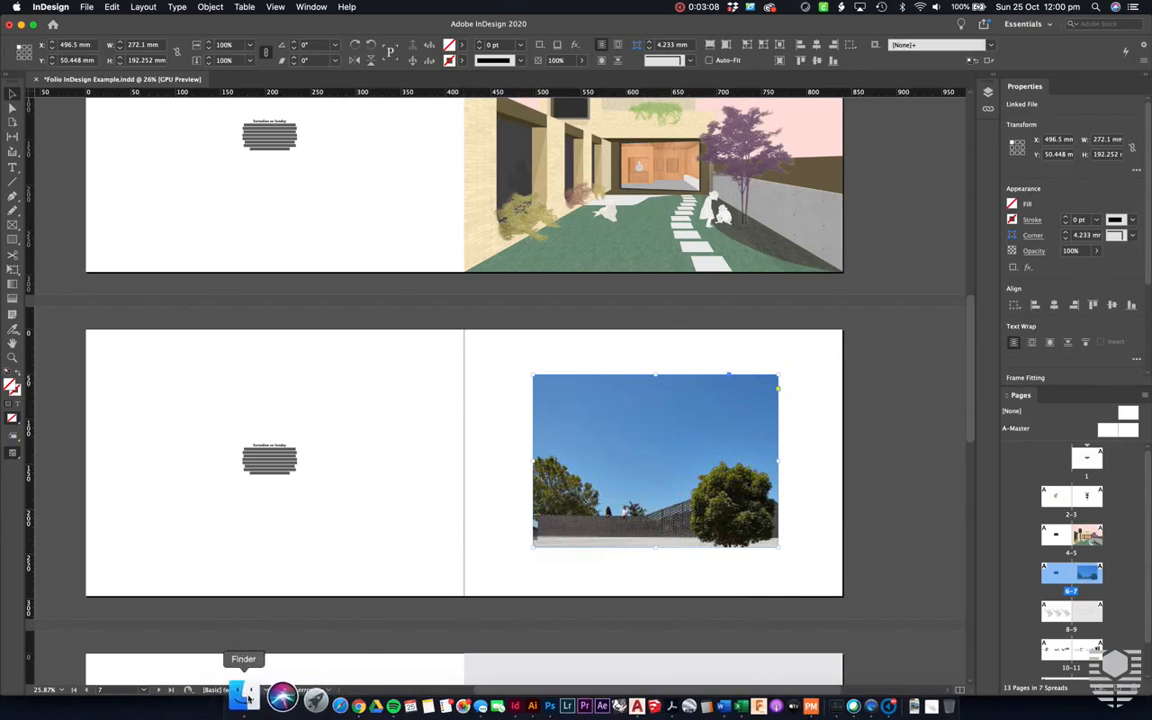
click(246, 706)
drag(418, 303, 672, 462)
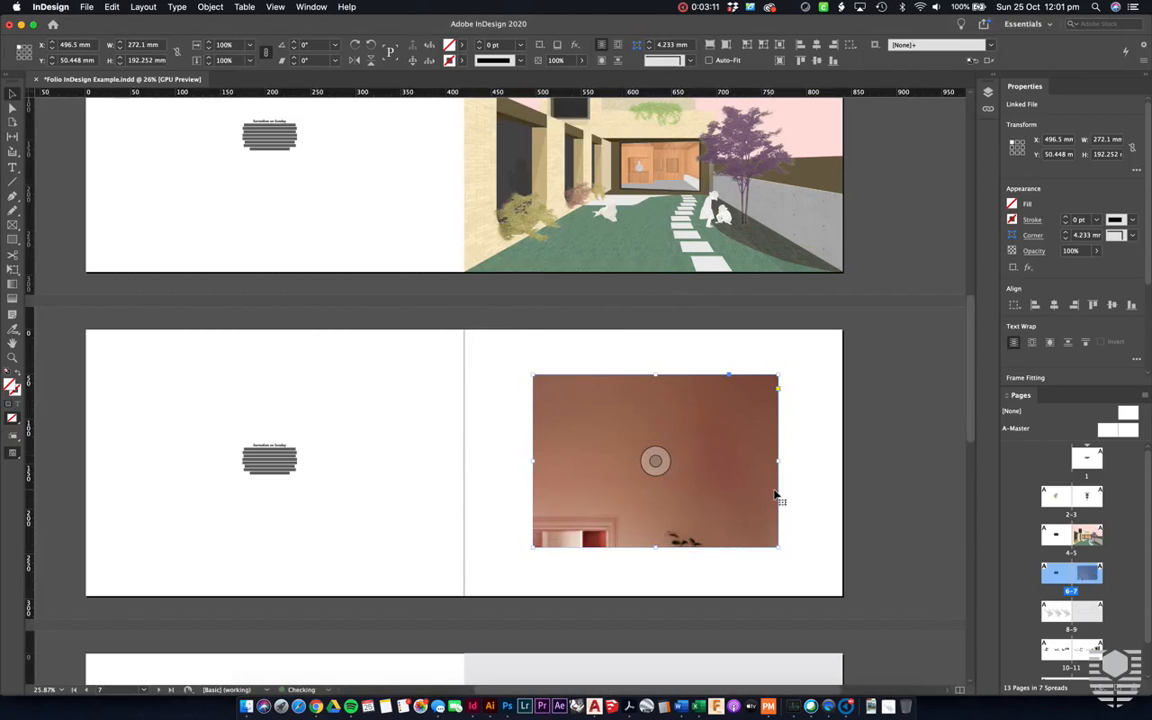
Step: Undo the interior photo placement and the two frame size reductions on page 7
key(super+z)
key(super+z)
key(super+z)
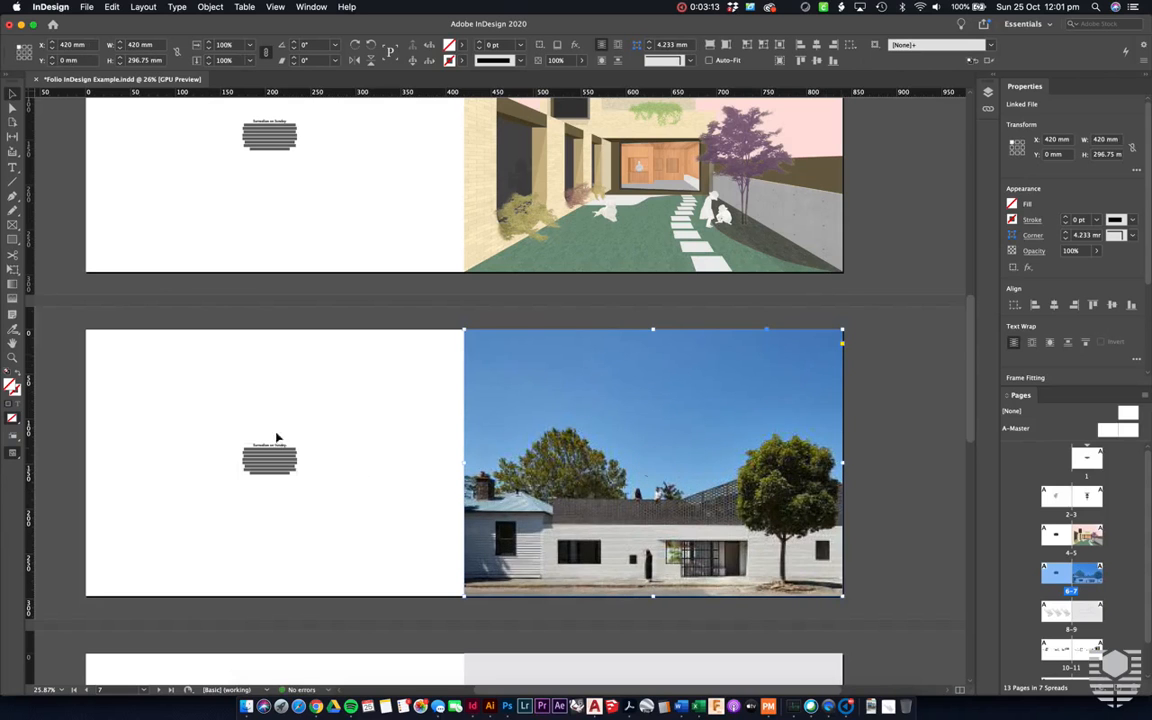
Step: Review the whole portfolio, from the cover and contents through the image spreads to the axonometric, section and diagram pages
scroll(382, 218, up, 3)
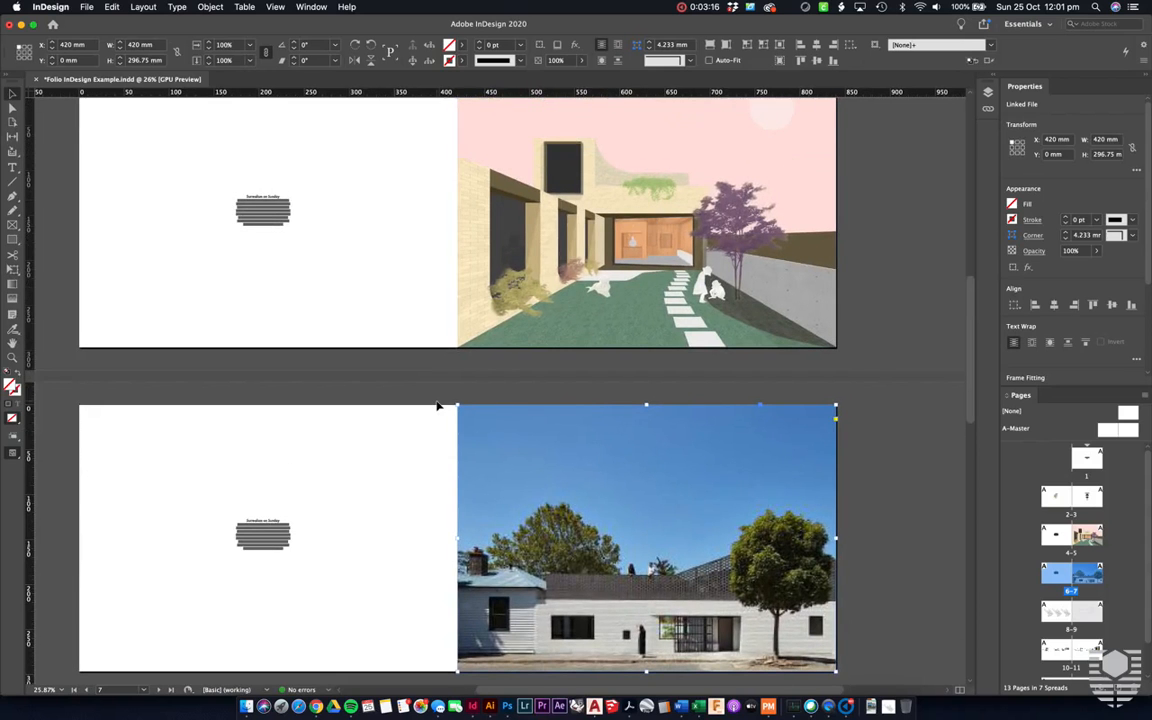
scroll(437, 405, down, 3)
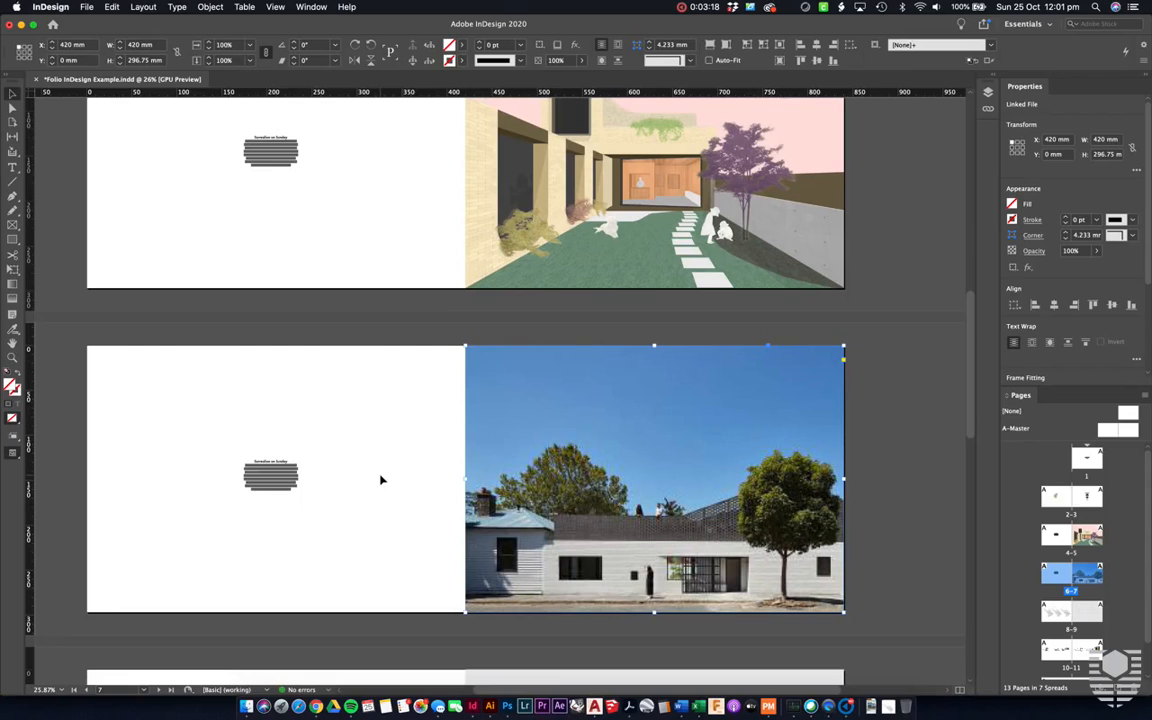
click(882, 453)
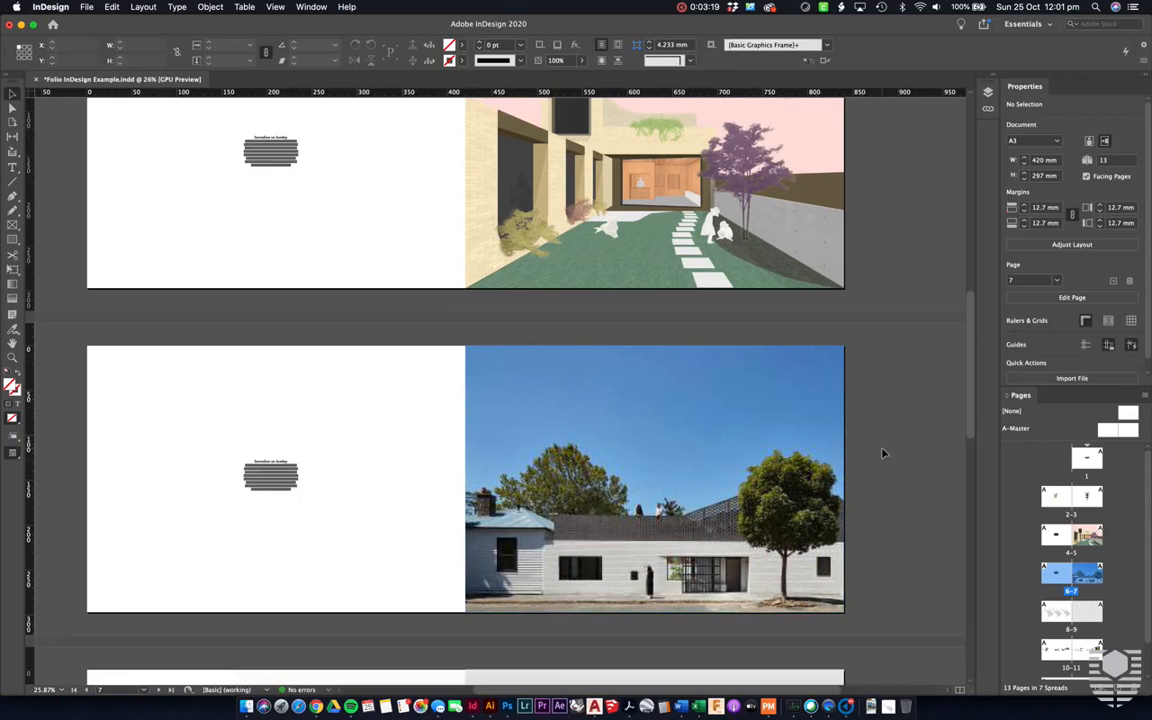
scroll(874, 395, up, 5)
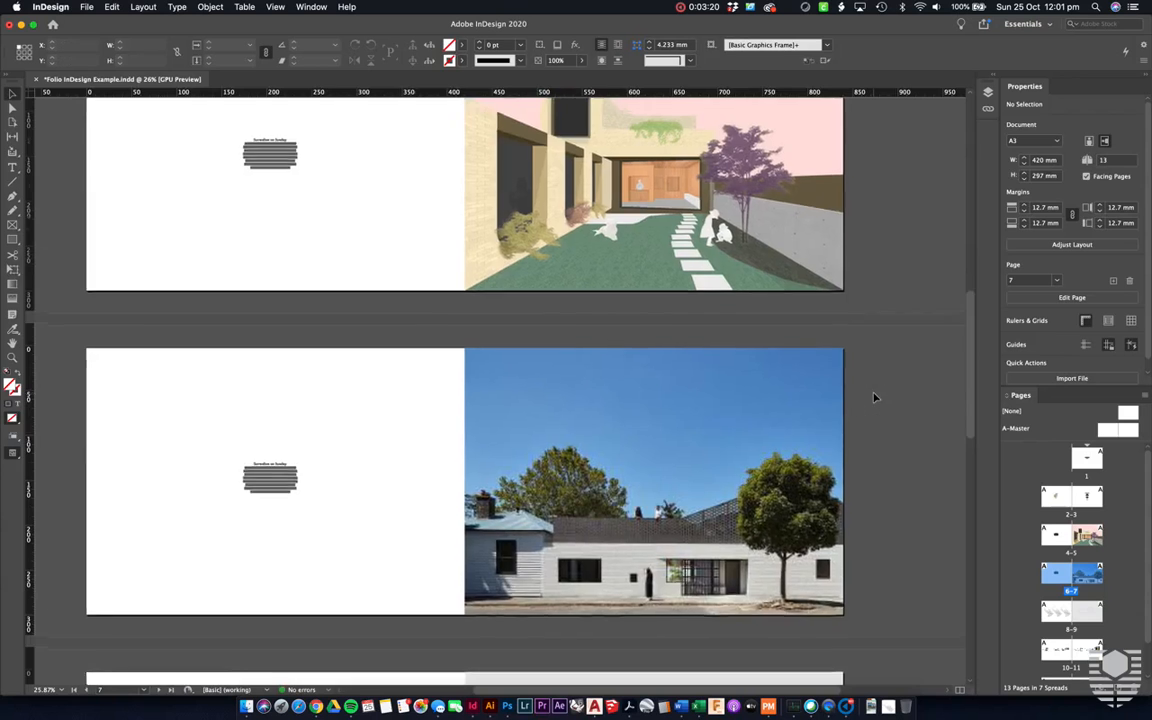
scroll(874, 395, up, 5)
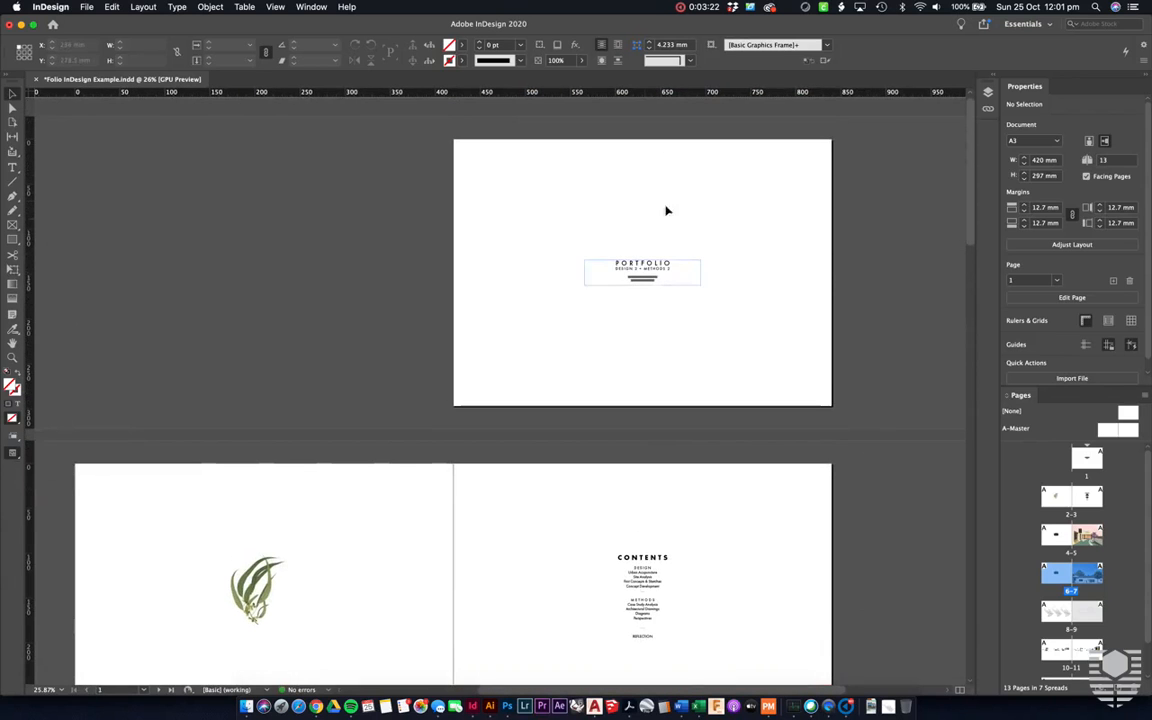
scroll(617, 300, down, 1)
scroll(578, 514, down, 7)
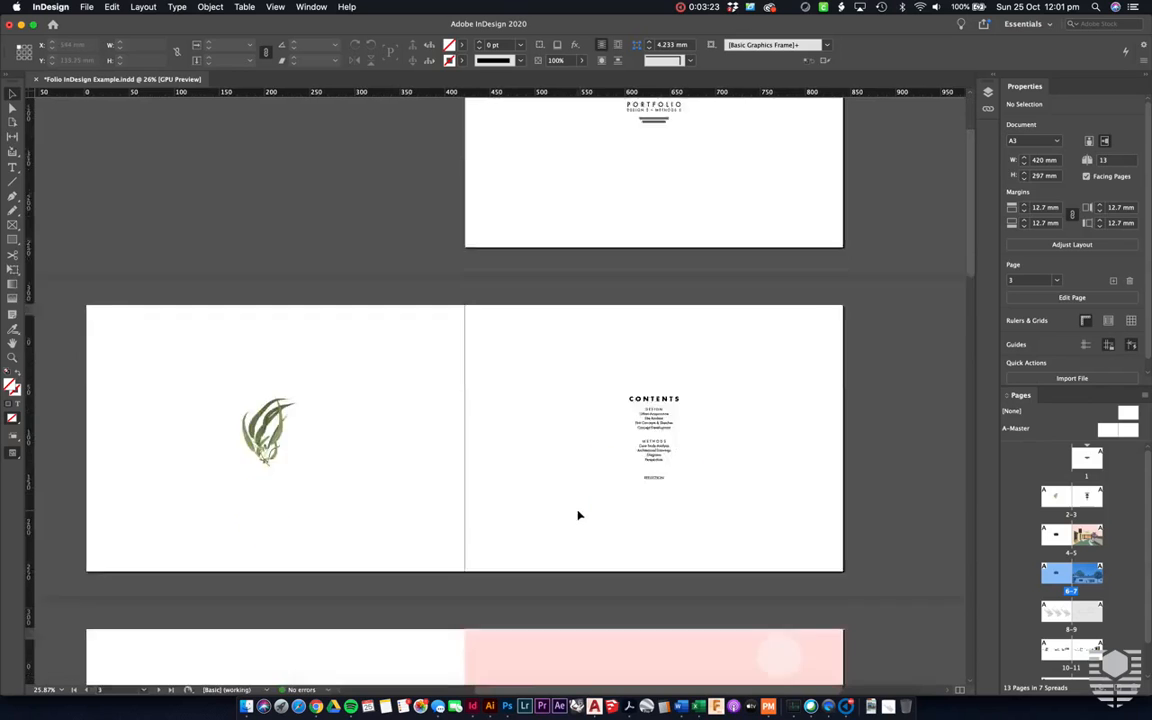
scroll(628, 405, down, 5)
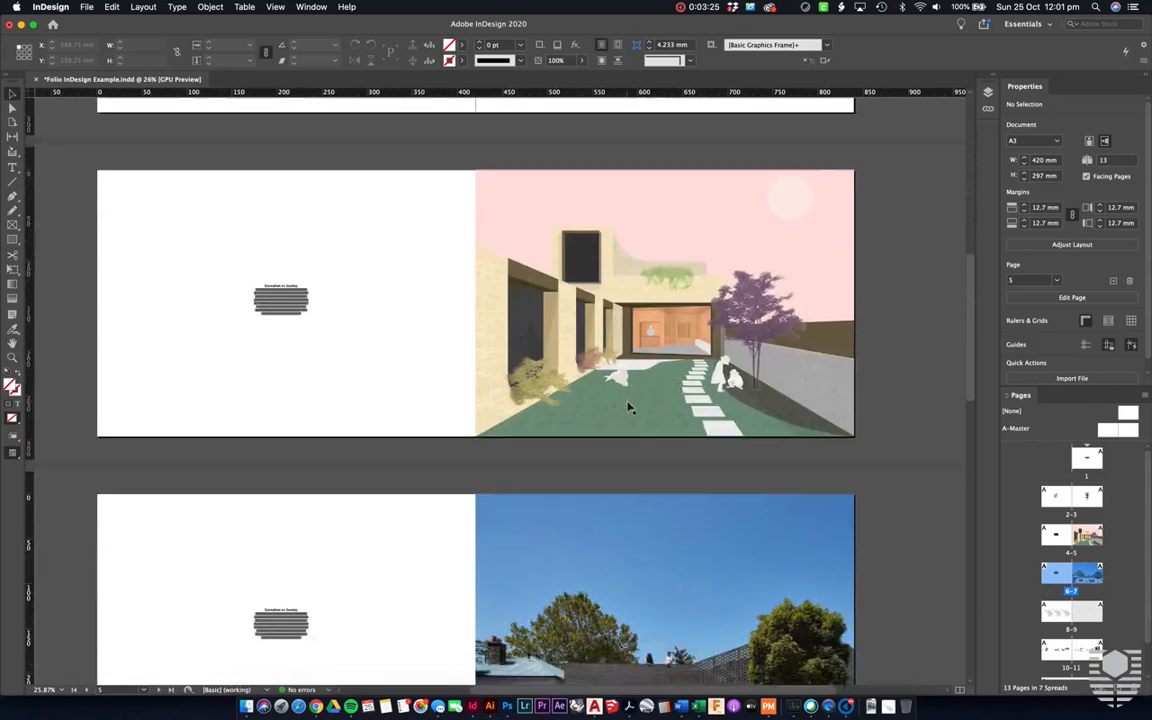
scroll(628, 407, down, 4)
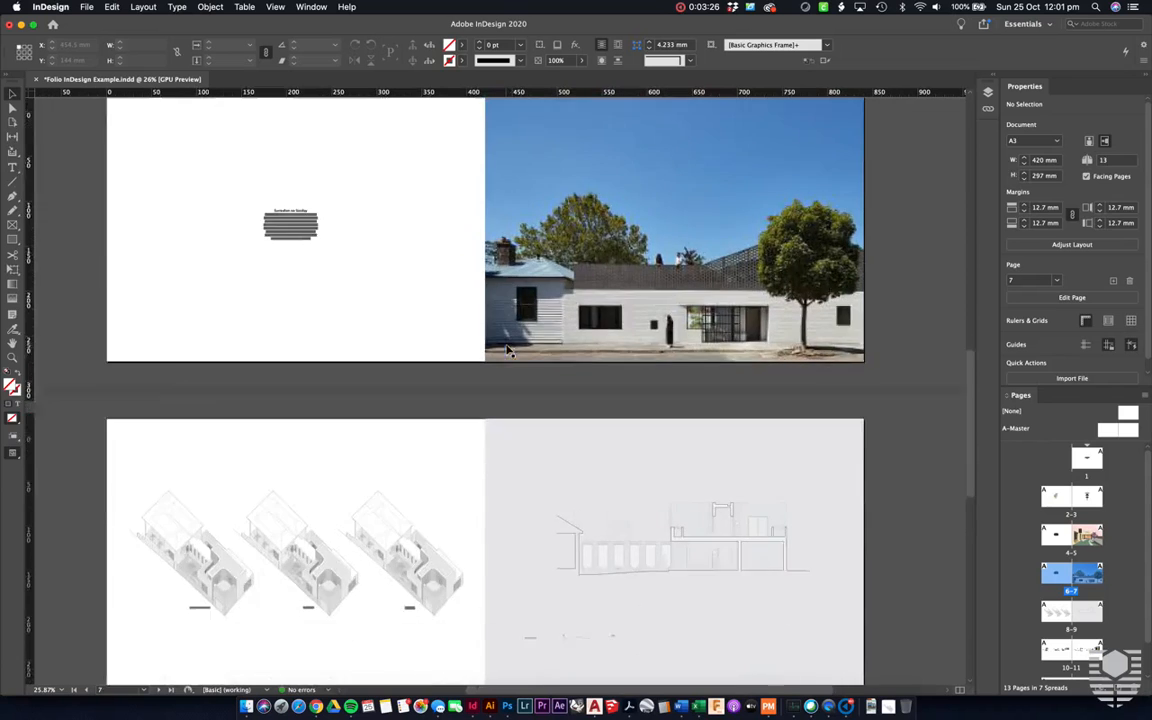
scroll(566, 460, down, 2)
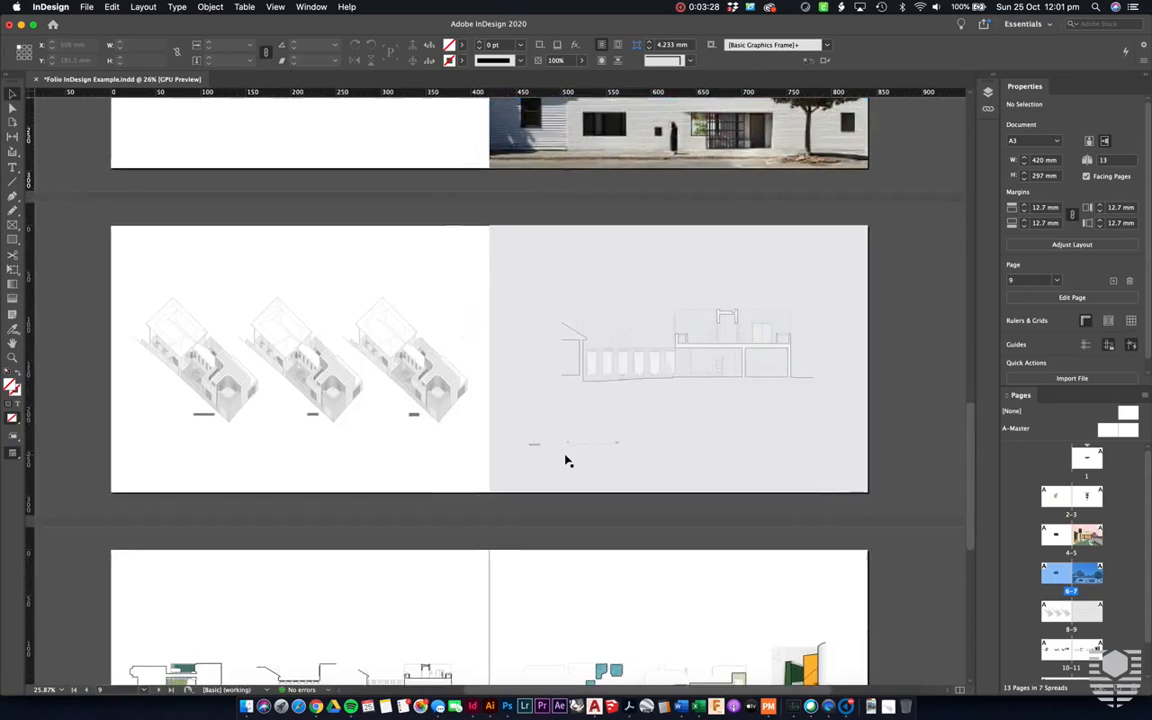
scroll(566, 460, down, 2)
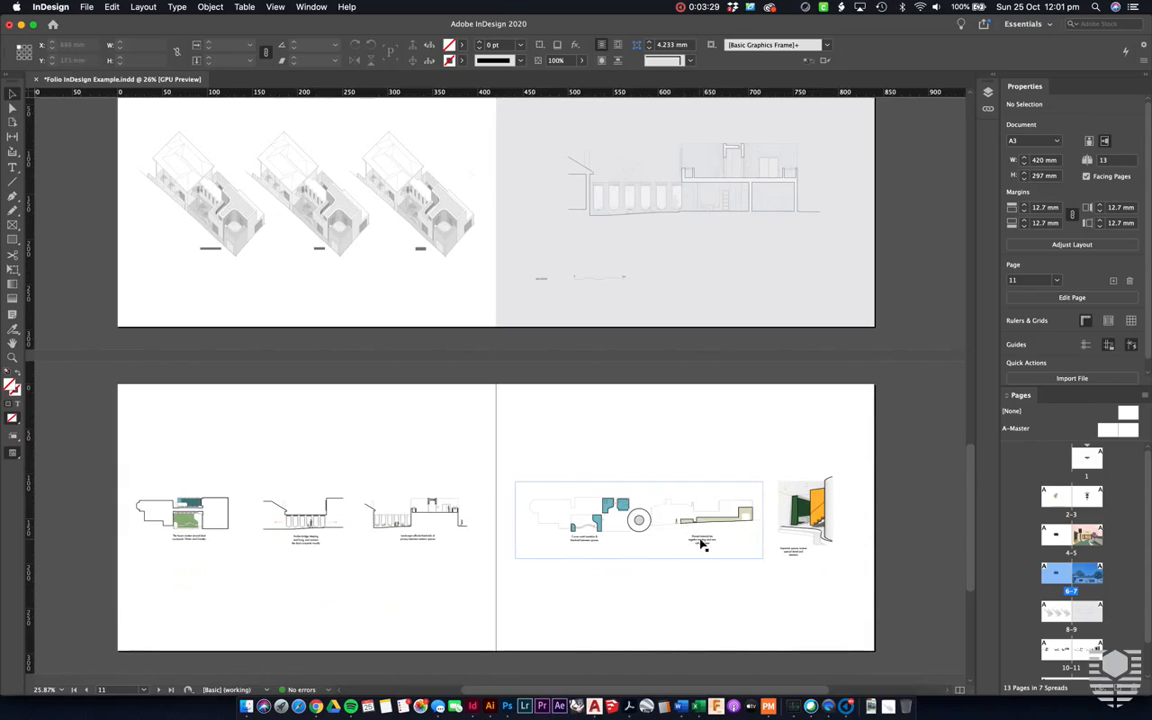
scroll(909, 390, up, 5)
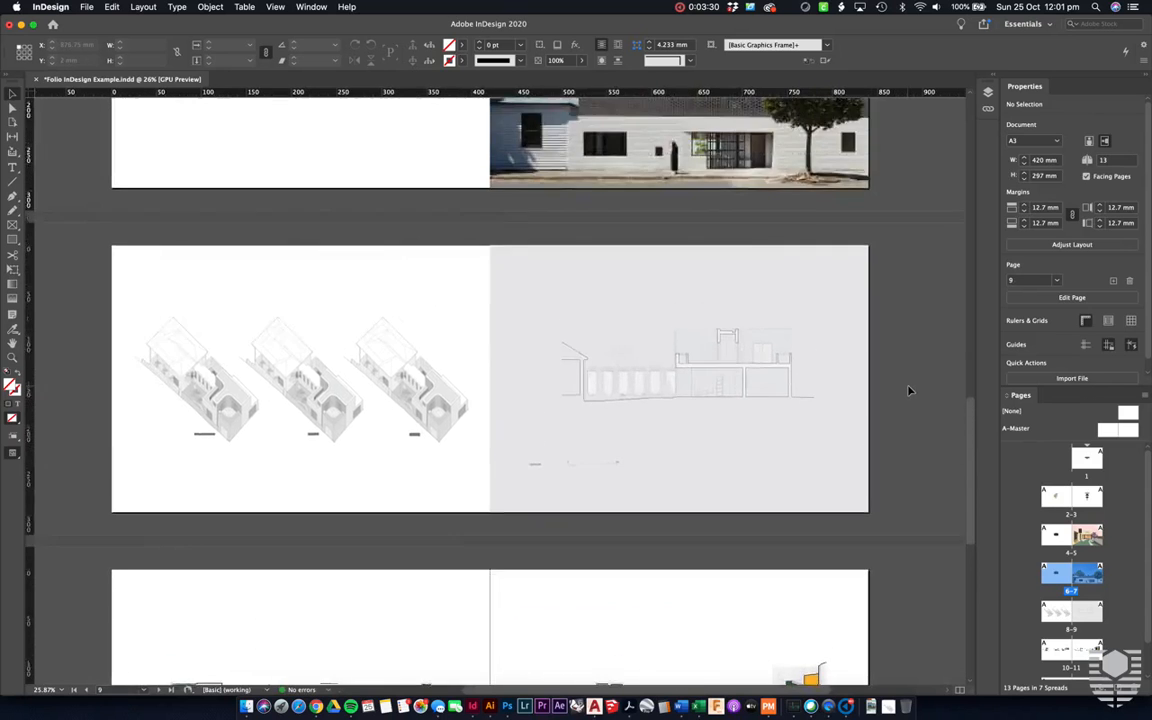
scroll(909, 390, down, 2)
scroll(909, 390, up, 5)
scroll(909, 390, up, 5)
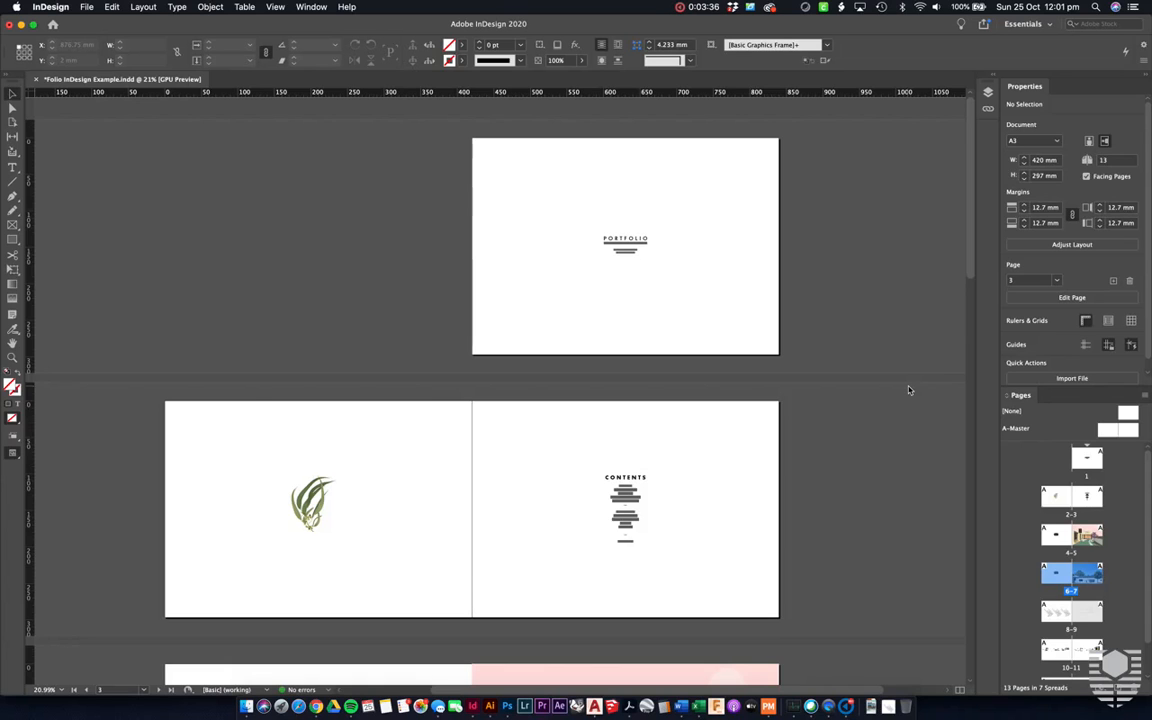
Step: Create a new landscape document of 420 × 297 mm with units in millimetres, one page and facing pages
key(super+n)
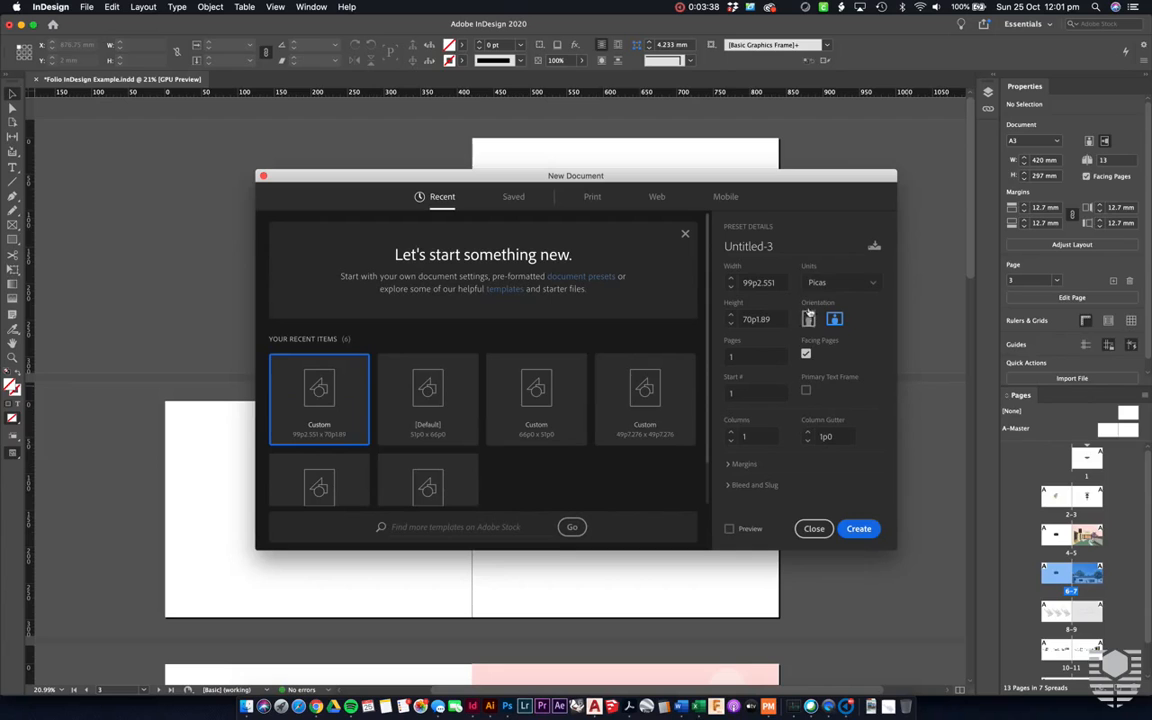
click(830, 284)
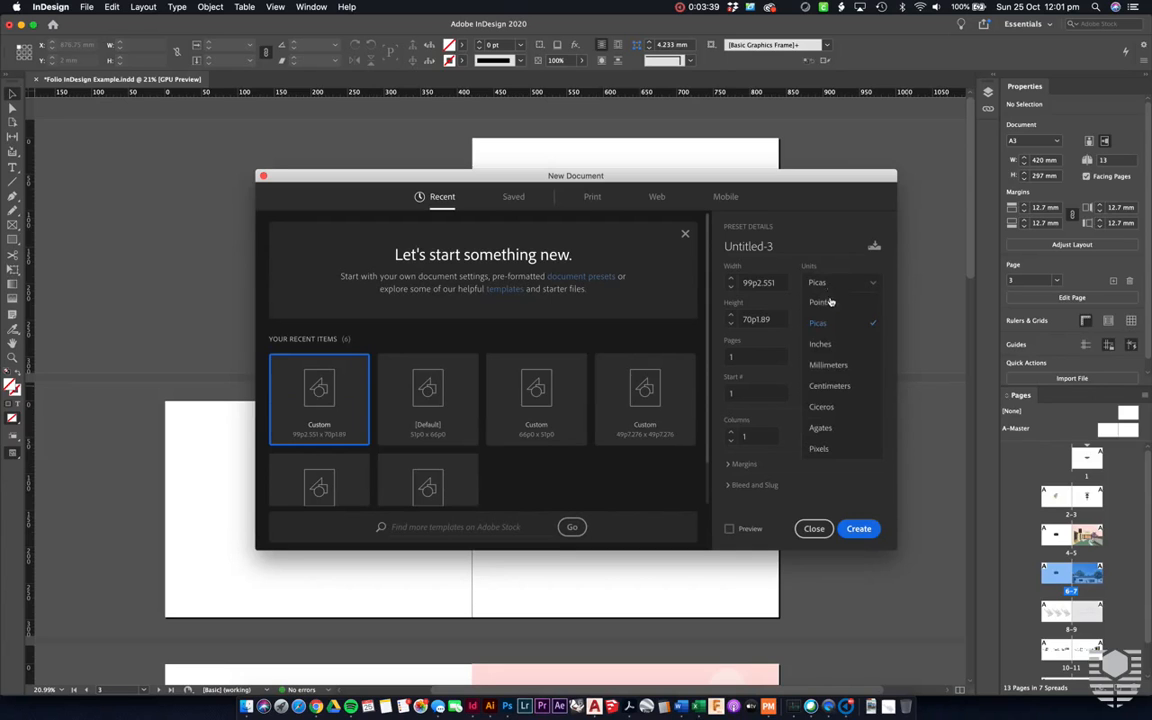
click(830, 373)
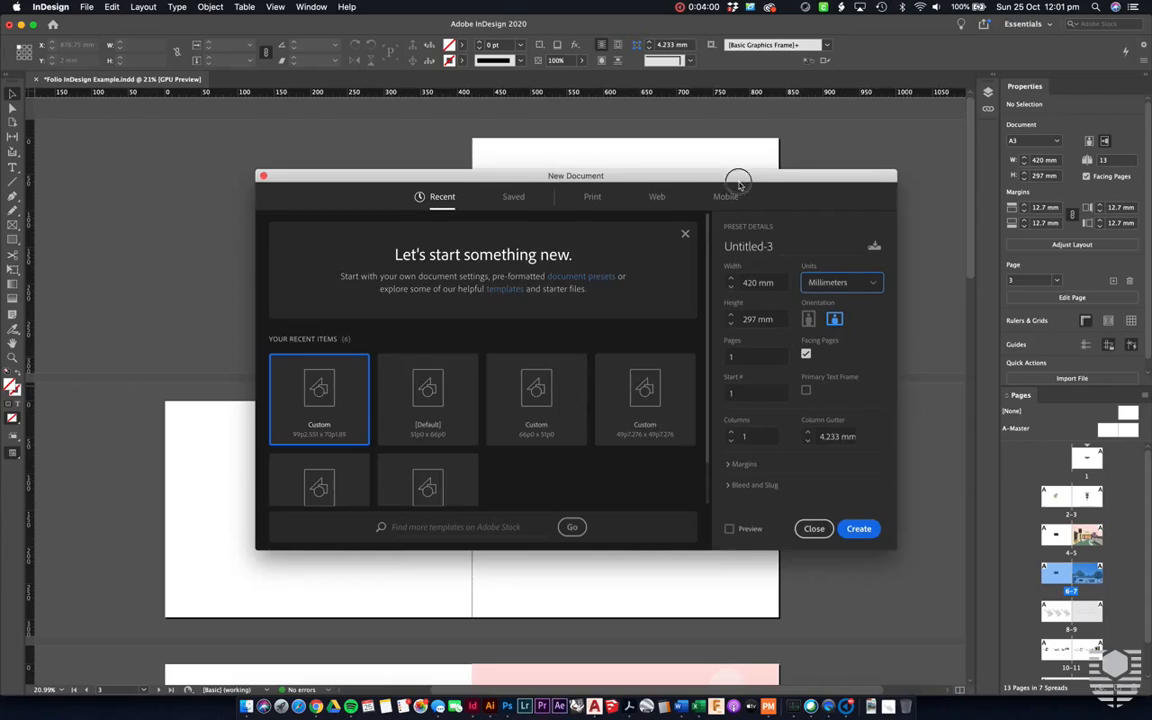
drag(739, 181, 845, 92)
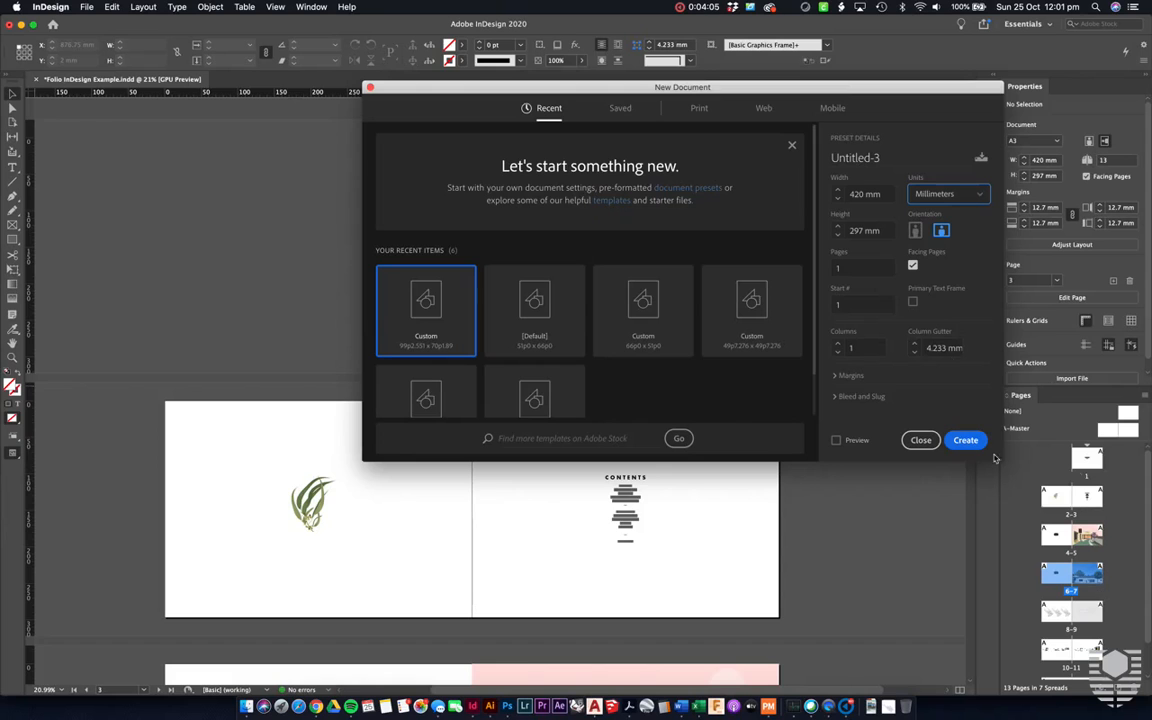
drag(830, 92, 709, 123)
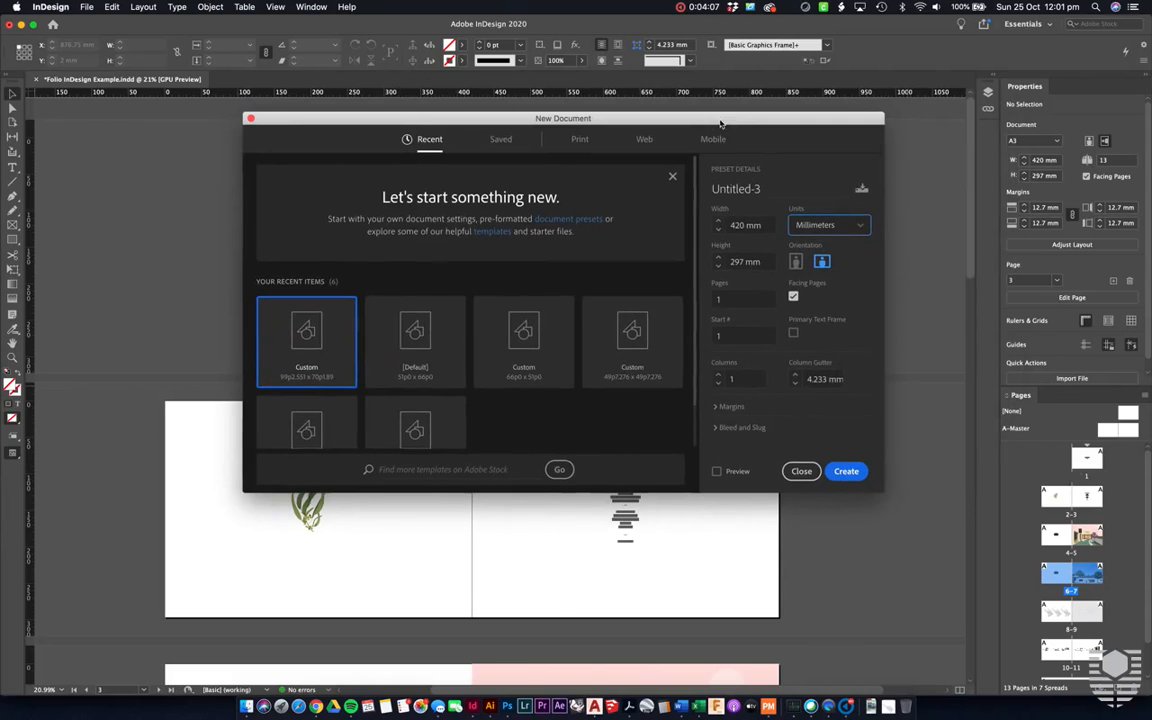
click(847, 472)
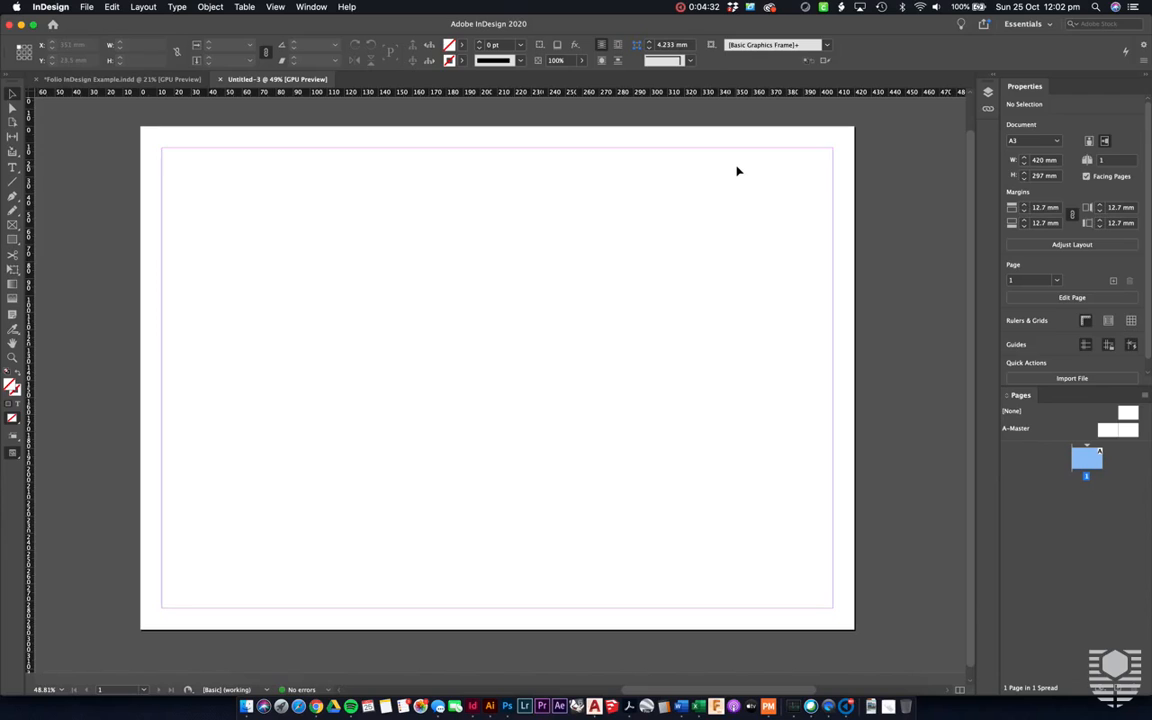
Step: Toggle the margin guides on the blank page, leaving them hidden
key(super+semicolon)
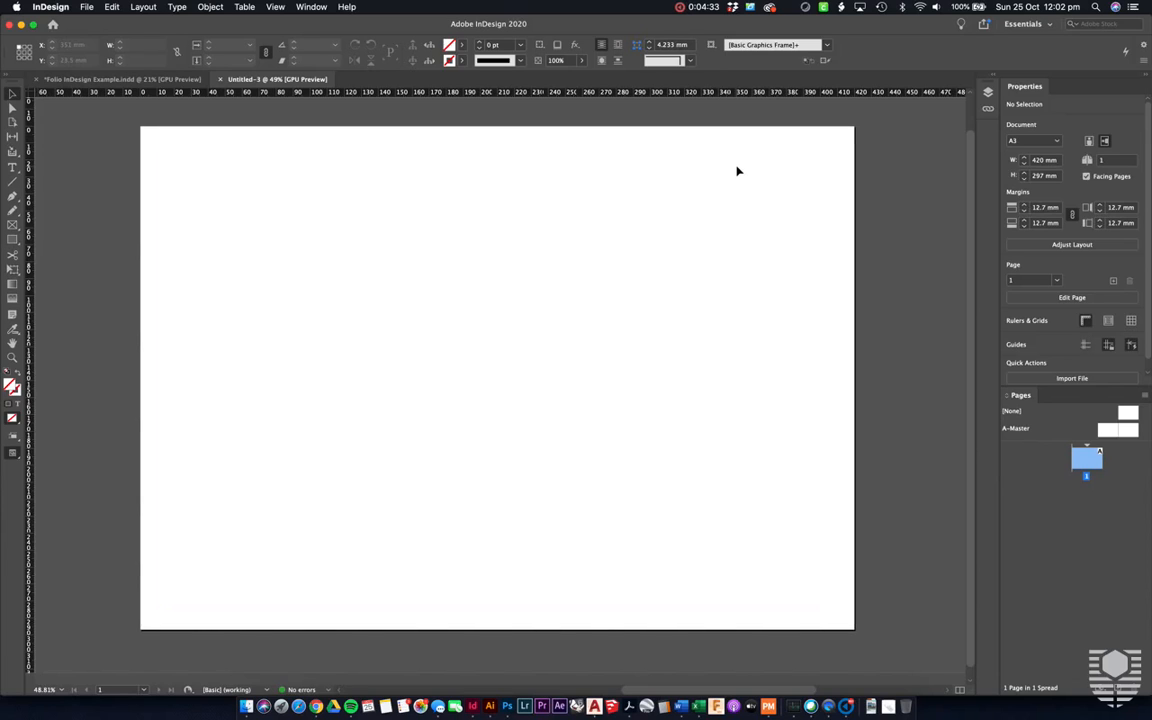
key(super+semicolon)
key(super+semicolon)
key(super+semicolon)
key(super+semicolon)
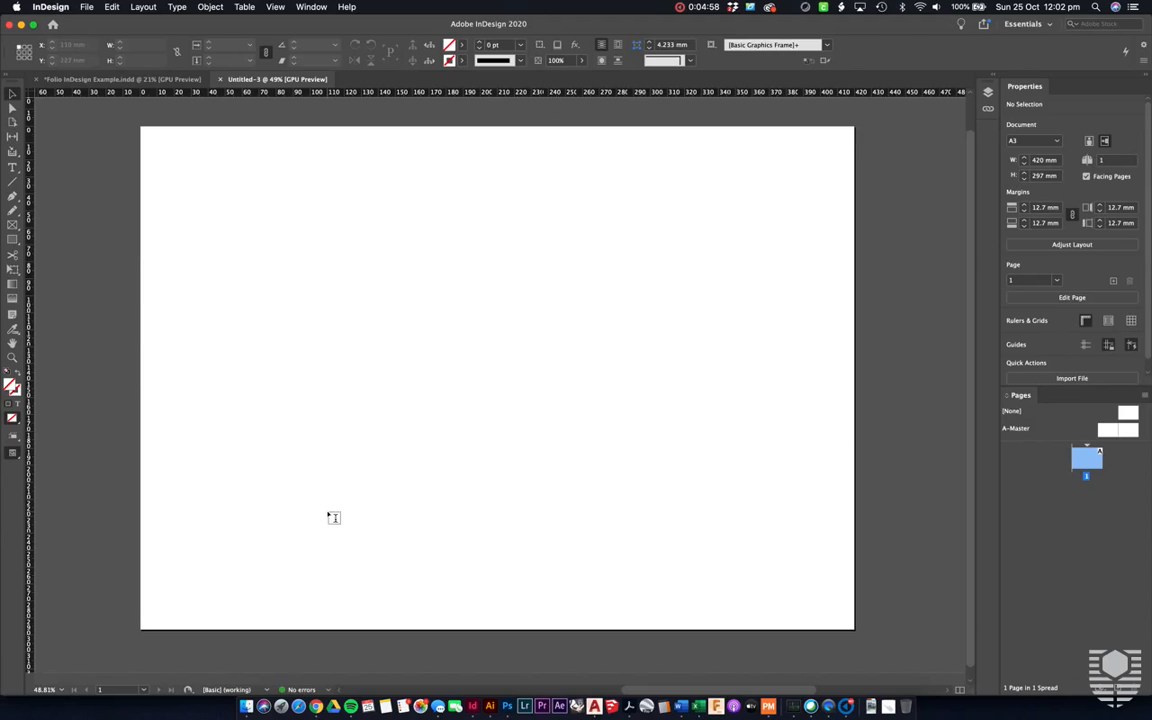
Step: Activate the Type tool and set its font to Futura PT
key(t)
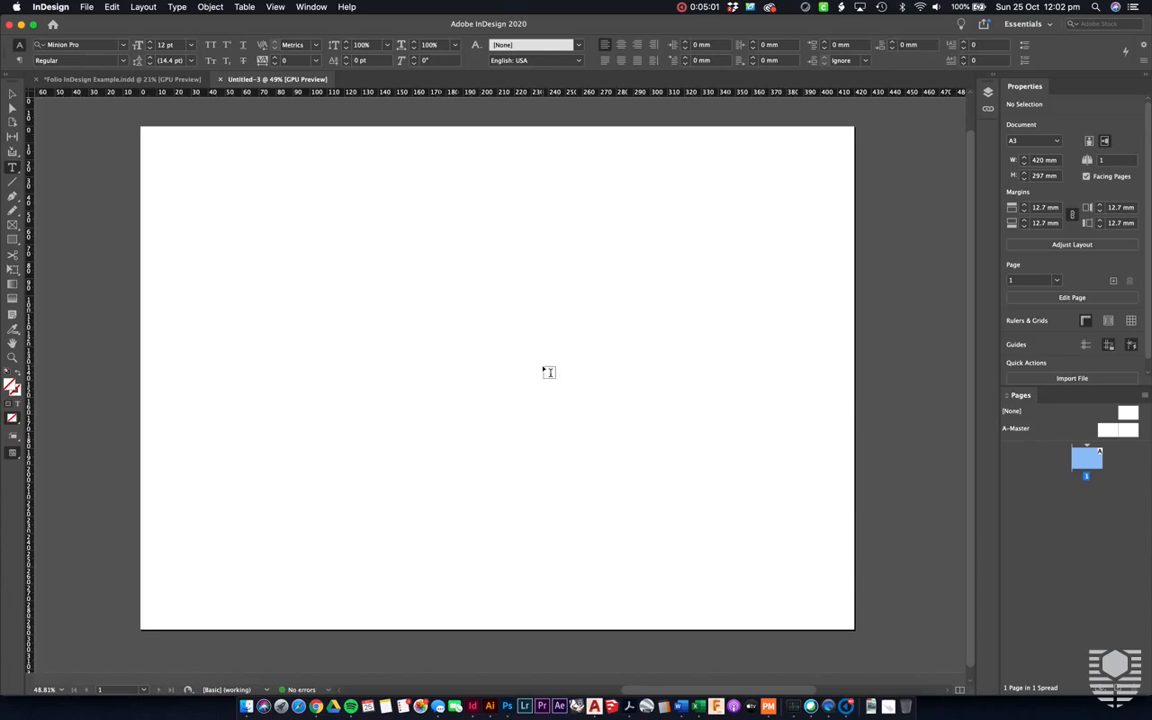
click(123, 45)
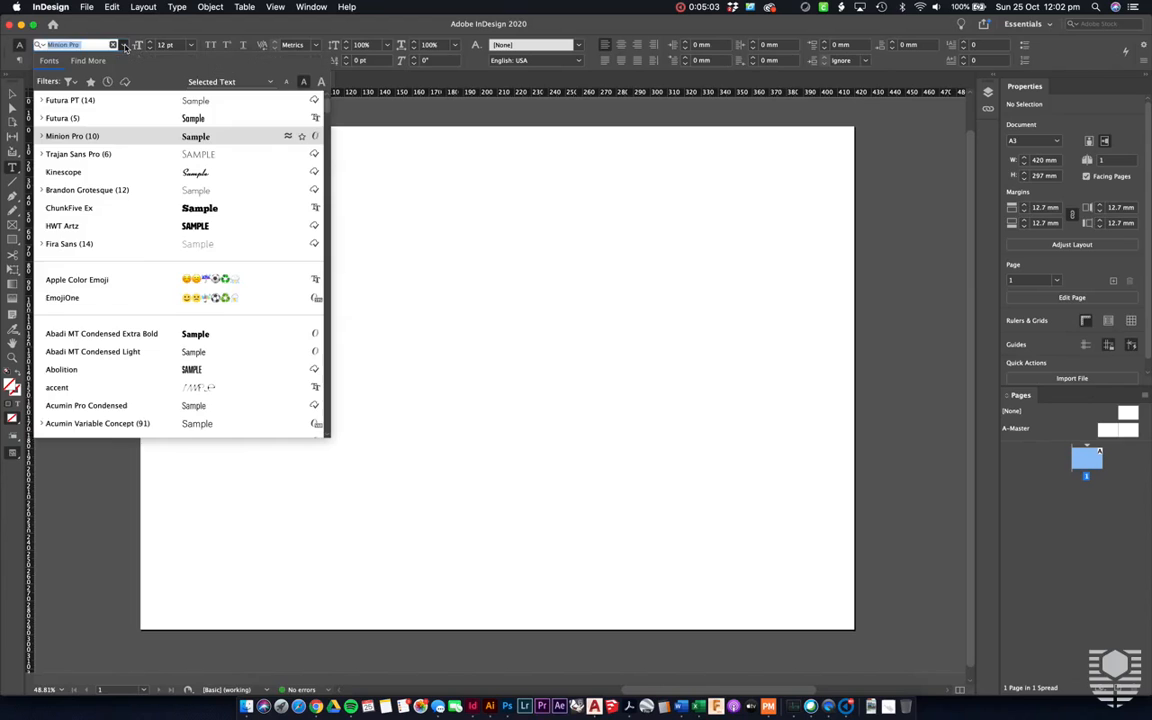
click(119, 103)
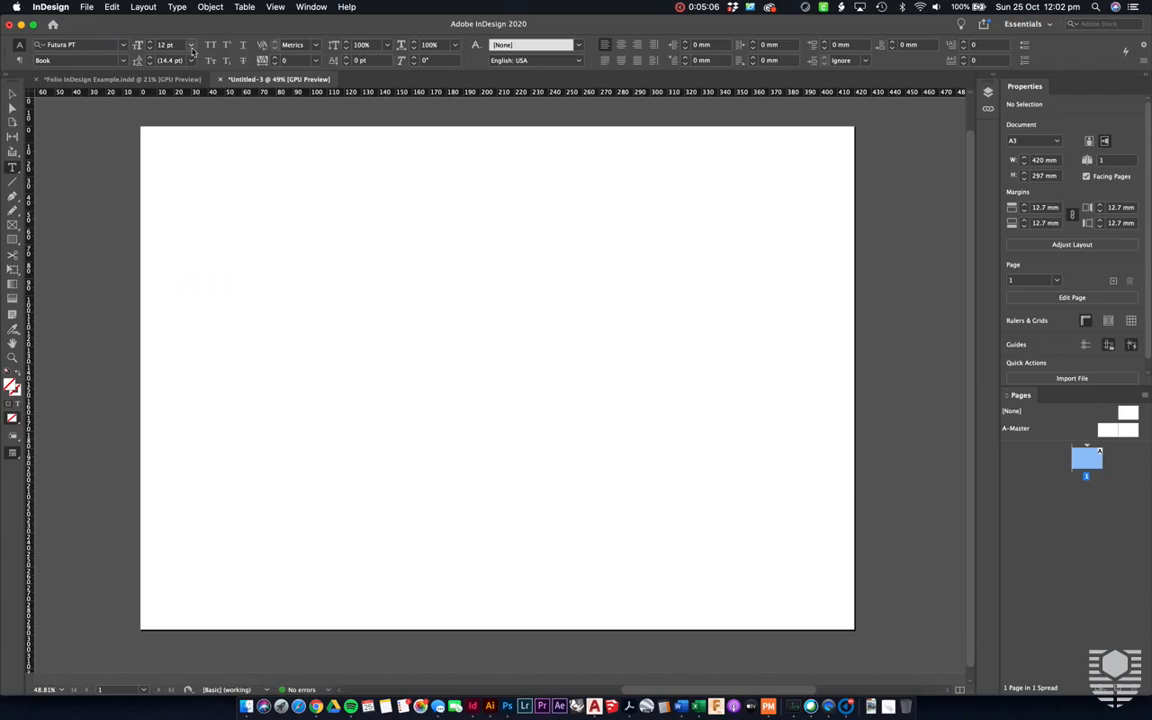
Step: Create a text frame in the middle of the page containing "PORTFOLIO" and "DESIGN 2 + METHODS 2" on two lines
drag(377, 298, 651, 488)
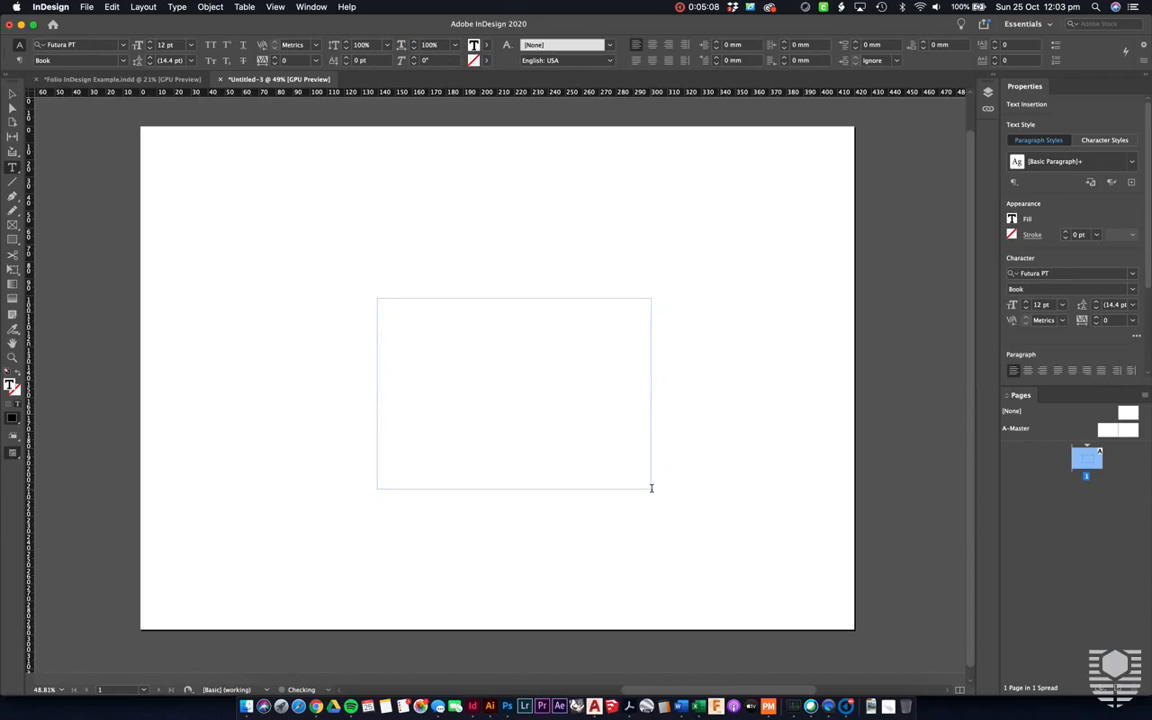
text(PORTFOLIO)
key(Return)
text(DESIGN 2 + METHODS 2)
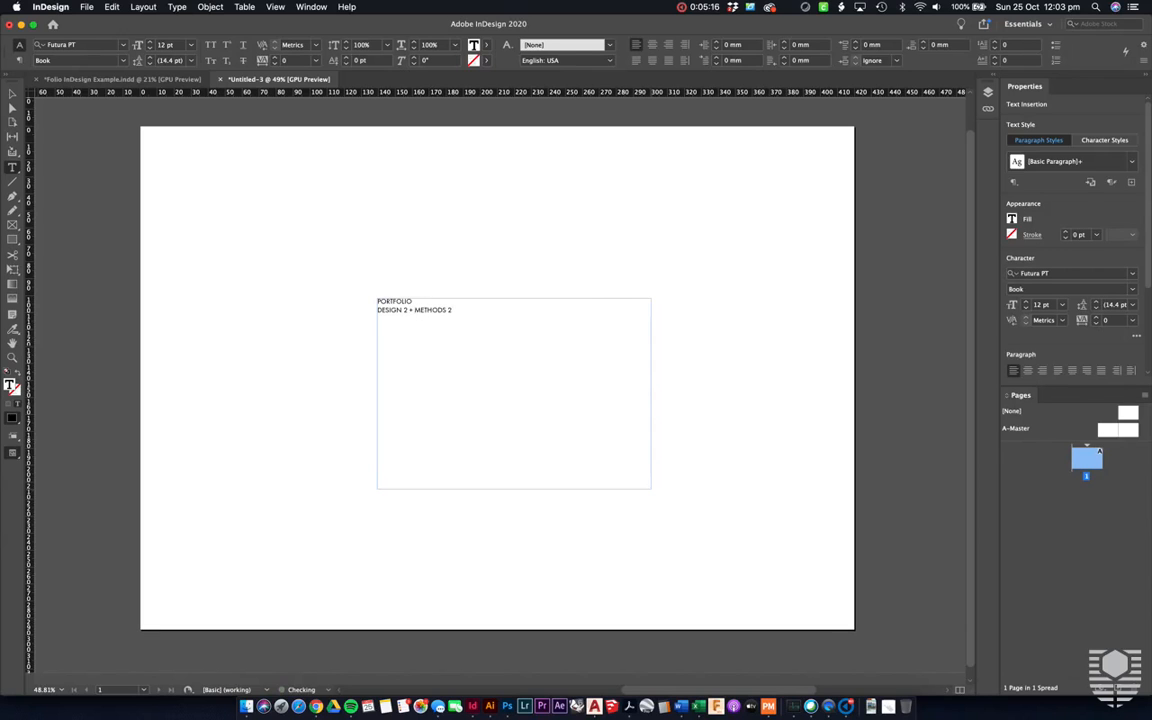
Step: Add "Curtin University Architecture School" below a blank line, followed by a line with the author's full name and "2020"
key(Return)
text(Curtin)
text( University Architecture Schoo)
text(l Chris Me)
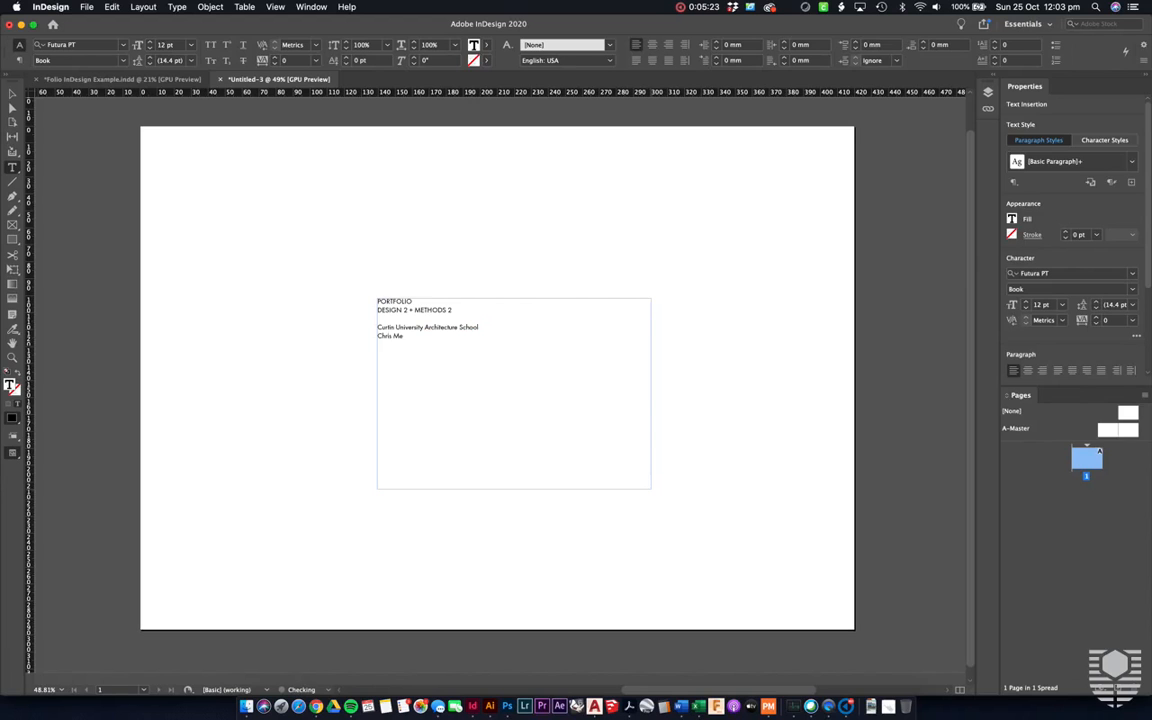
text(wburn 2020)
Step: Select the cover text frame as an object and centre-align all its paragraphs
click(12, 92)
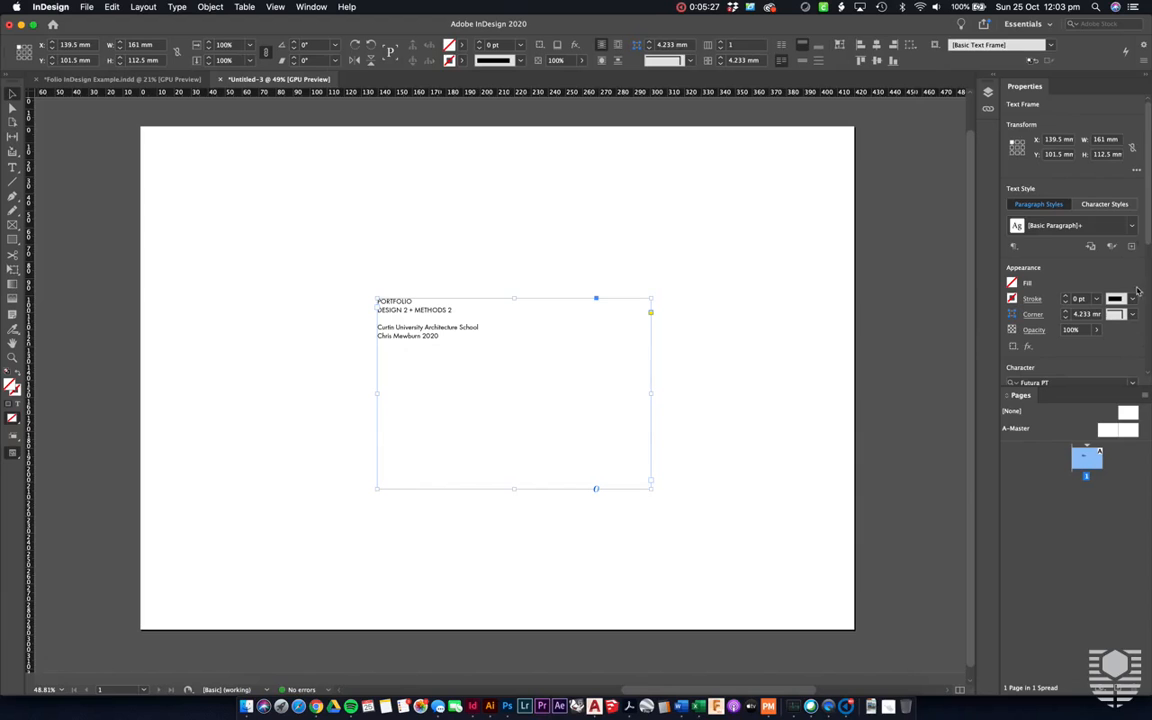
drag(1150, 240, 1150, 405)
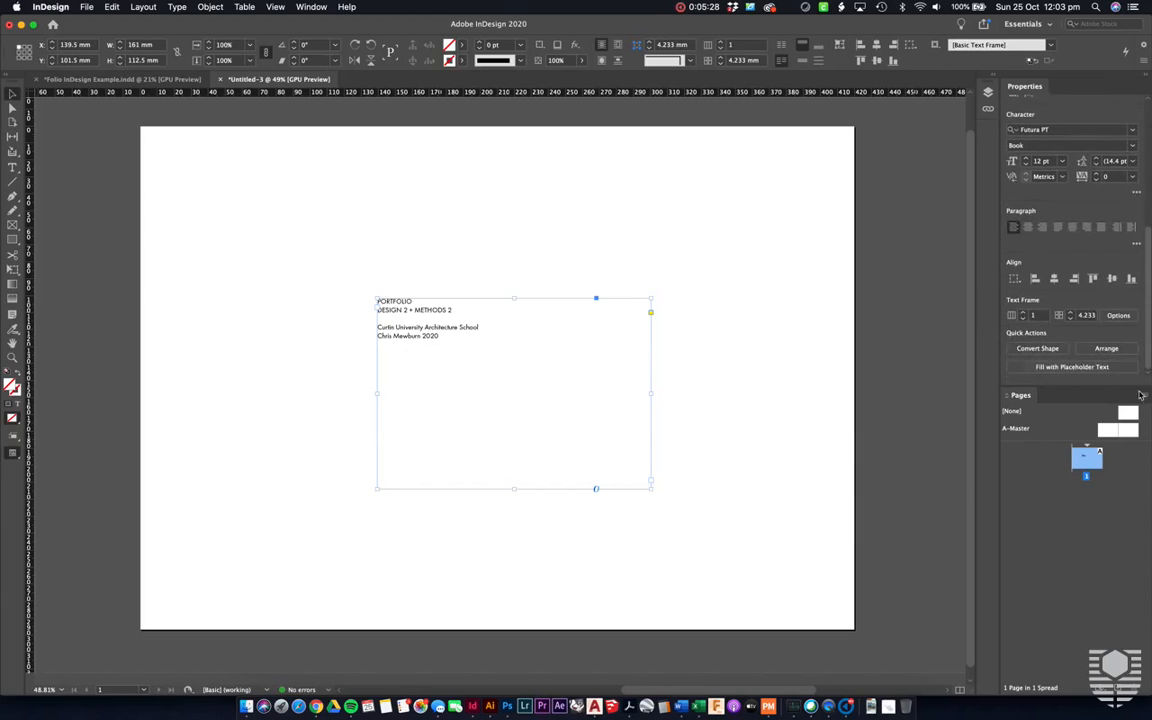
click(1026, 227)
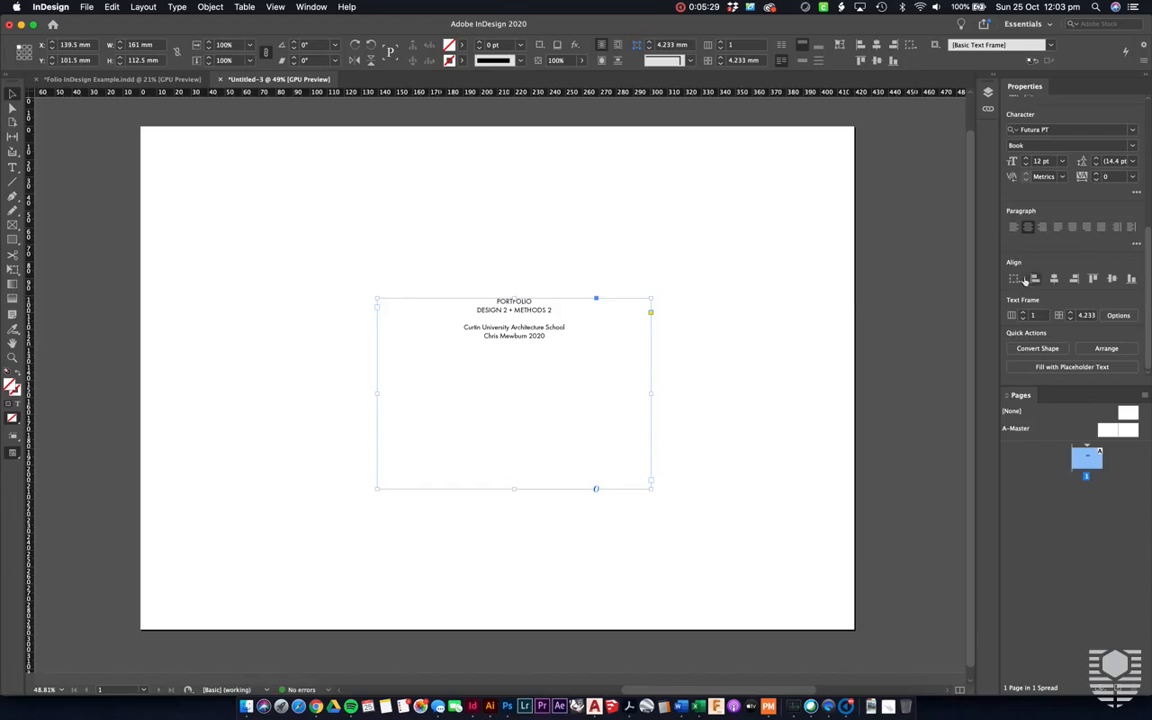
Step: Set the font size of the word "PORTFOLIO" to 21 pt
double_click(530, 343)
double_click(526, 302)
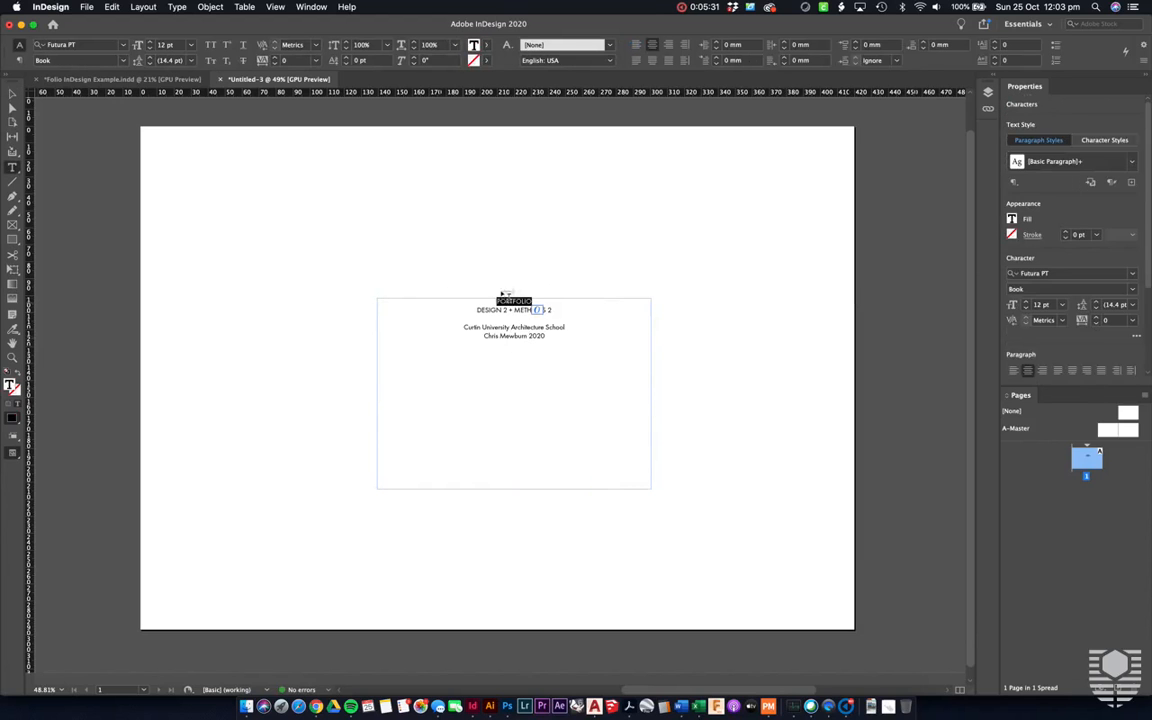
click(1046, 306)
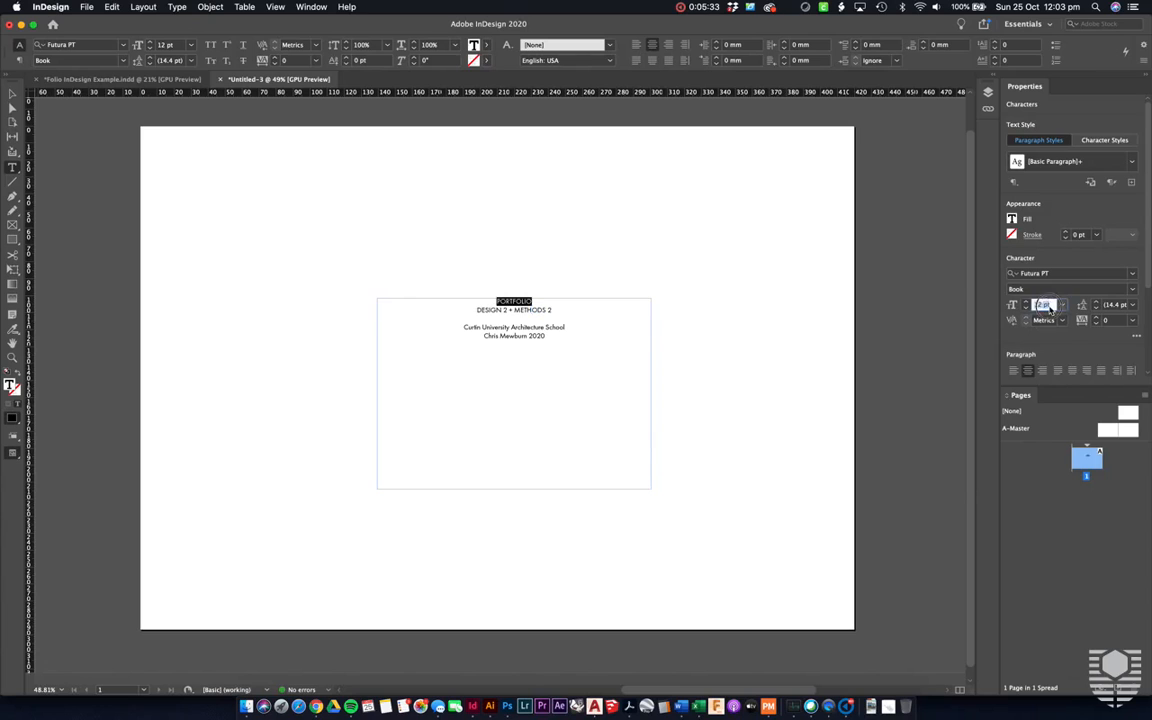
text(21)
key(Return)
Step: Set the font size of the university line and the author line to 9 pt
click(557, 338)
drag(563, 336, 476, 329)
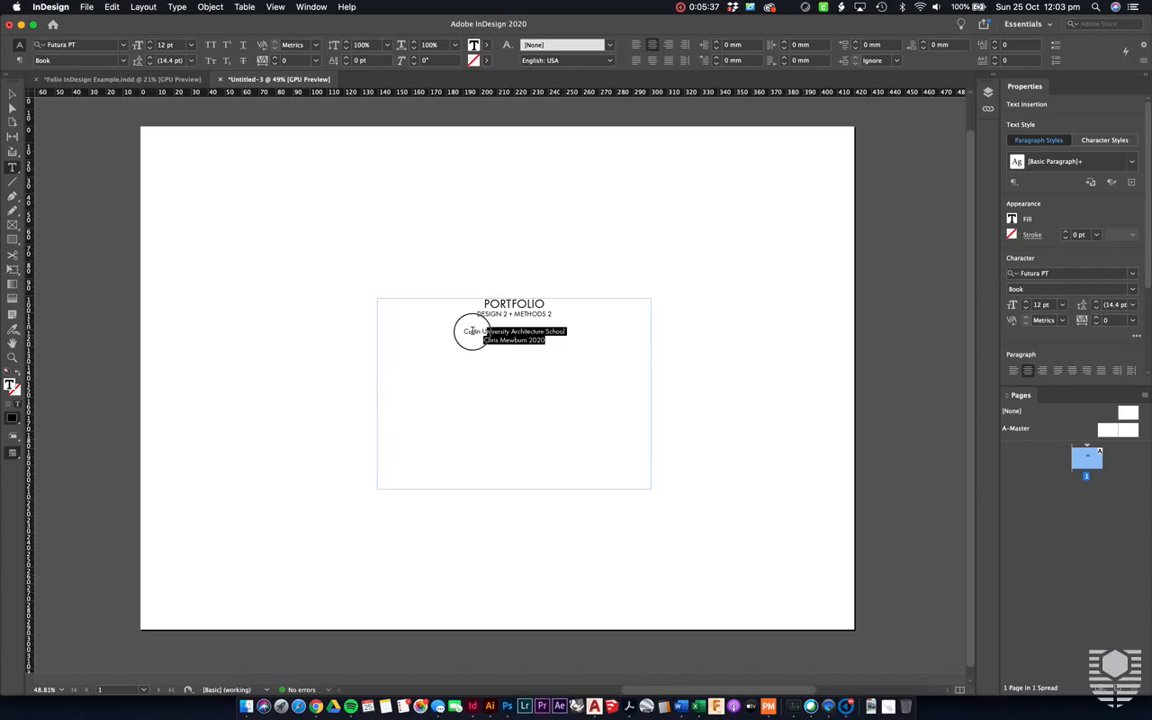
click(1046, 305)
double_click(1047, 306)
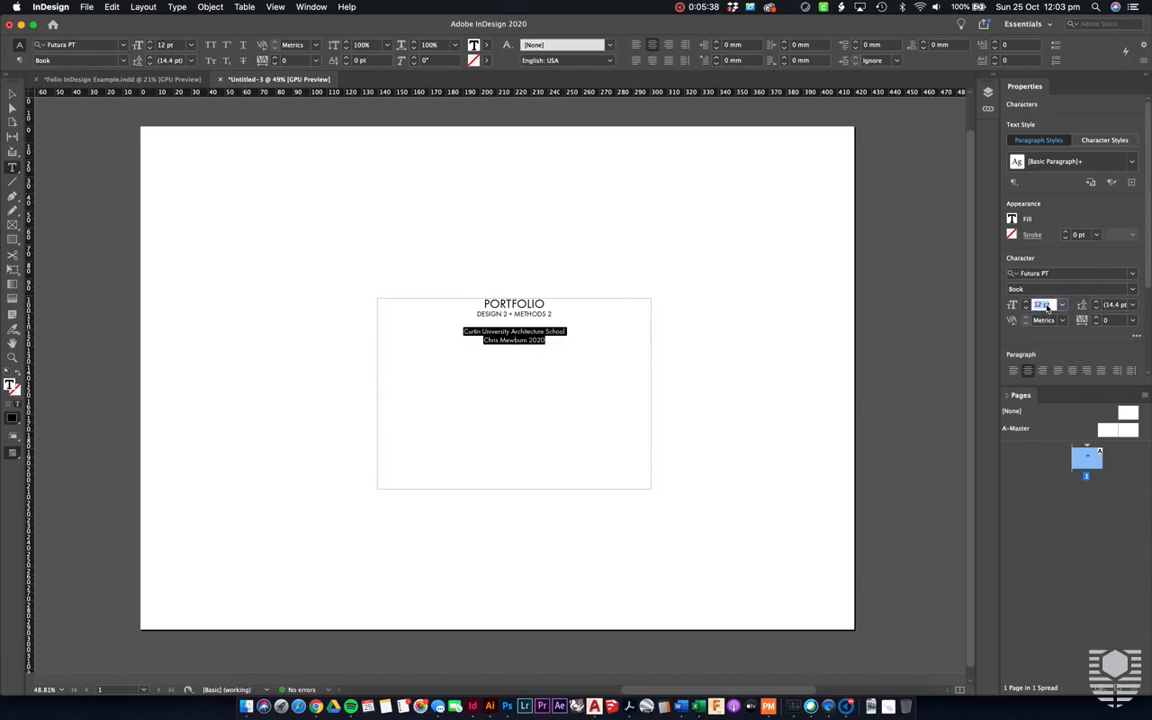
text(9)
click(560, 342)
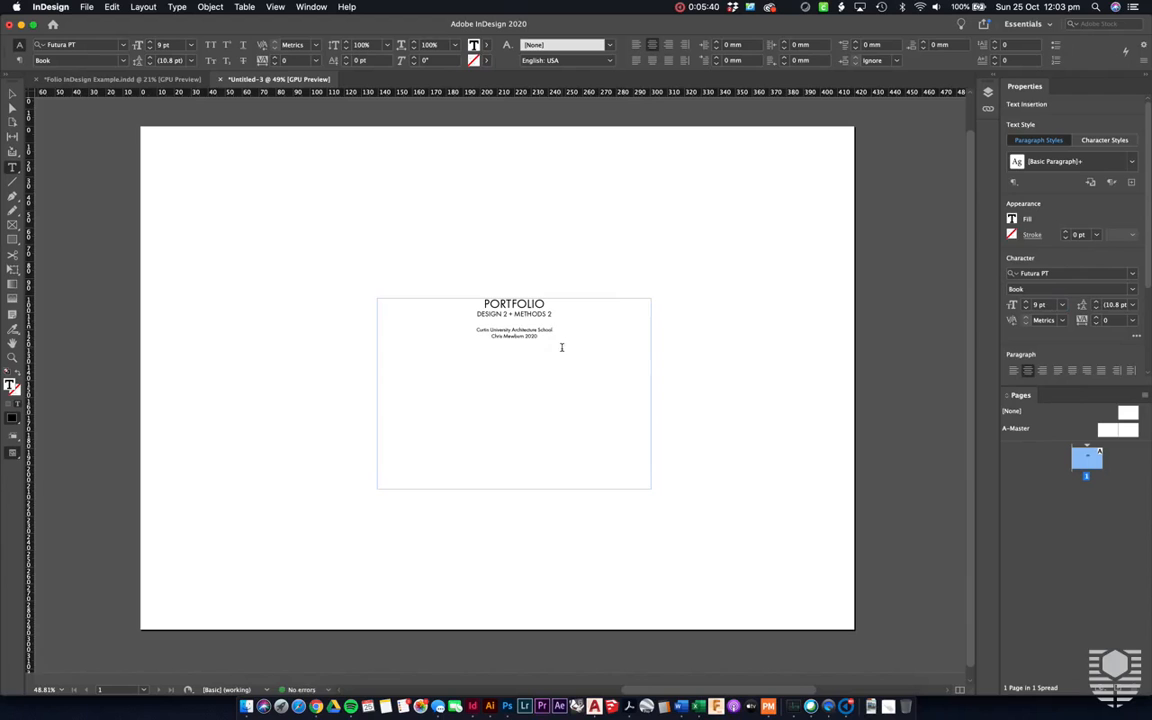
Step: Try the Light and Extra Bold font styles on the "PORTFOLIO" title, ending on Light
drag(452, 303, 547, 304)
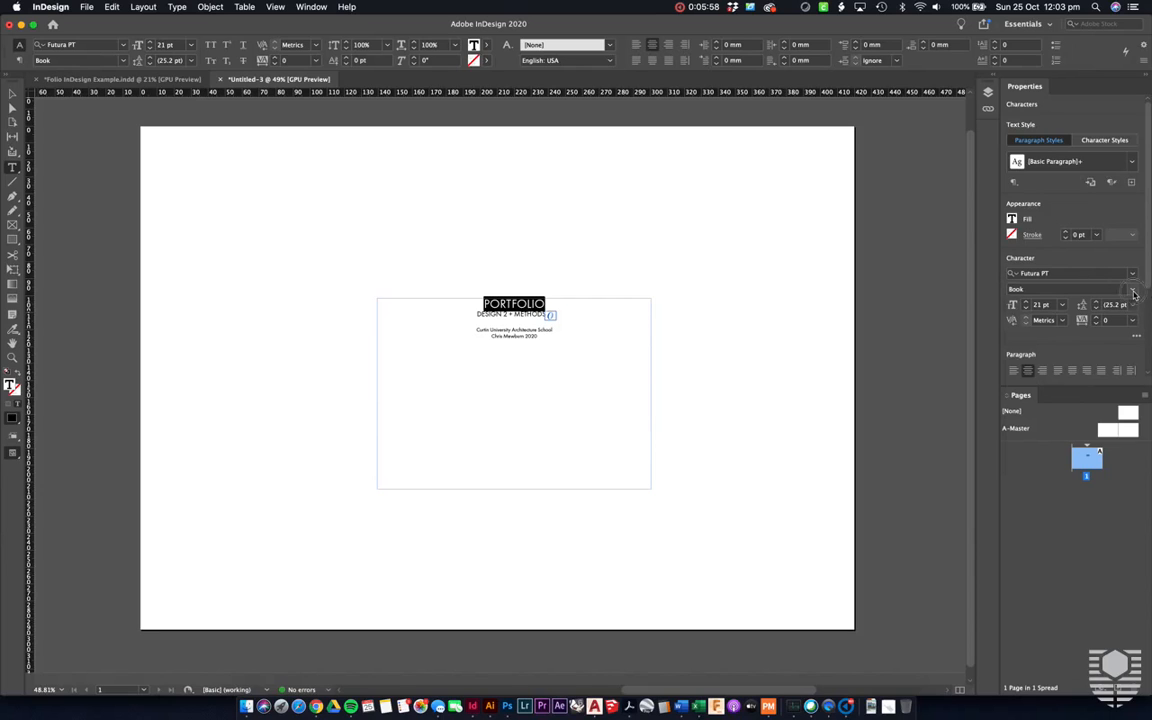
click(1133, 293)
click(1119, 303)
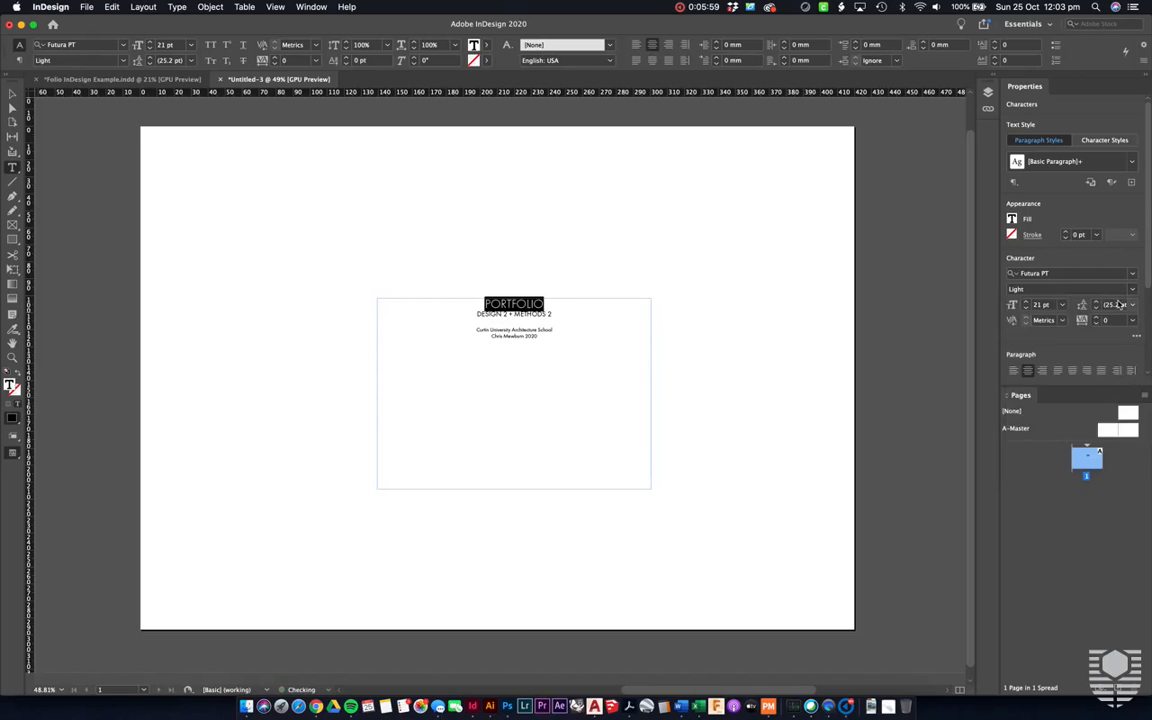
click(1030, 289)
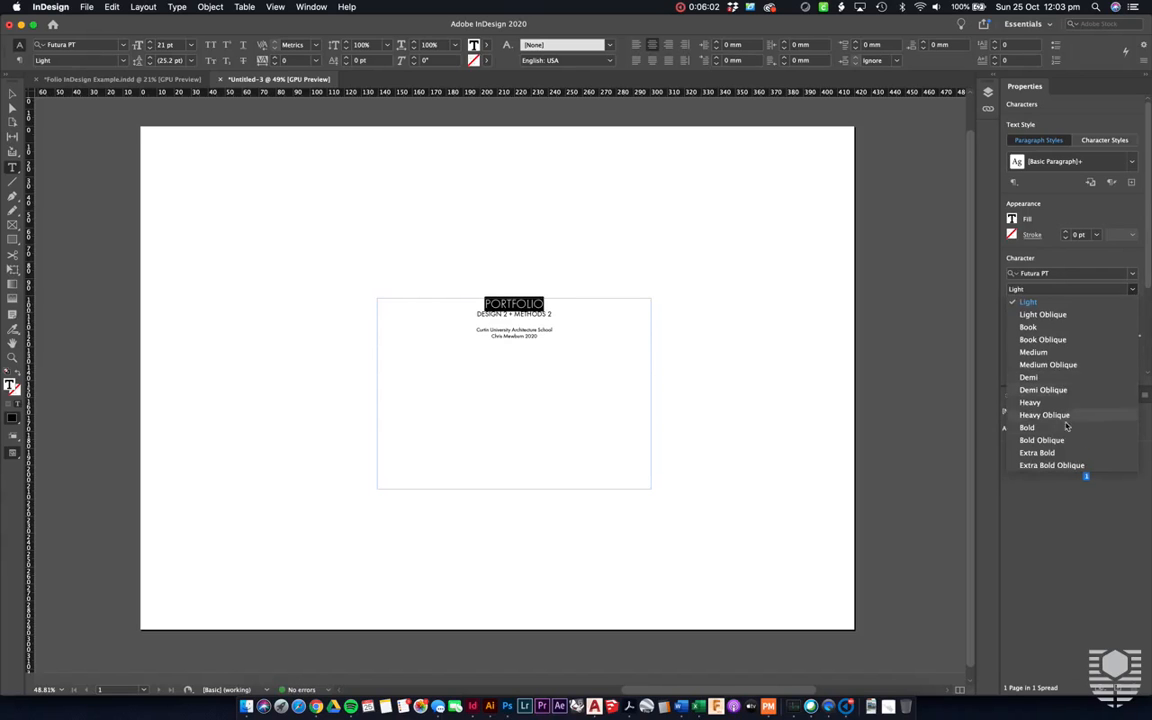
click(1040, 452)
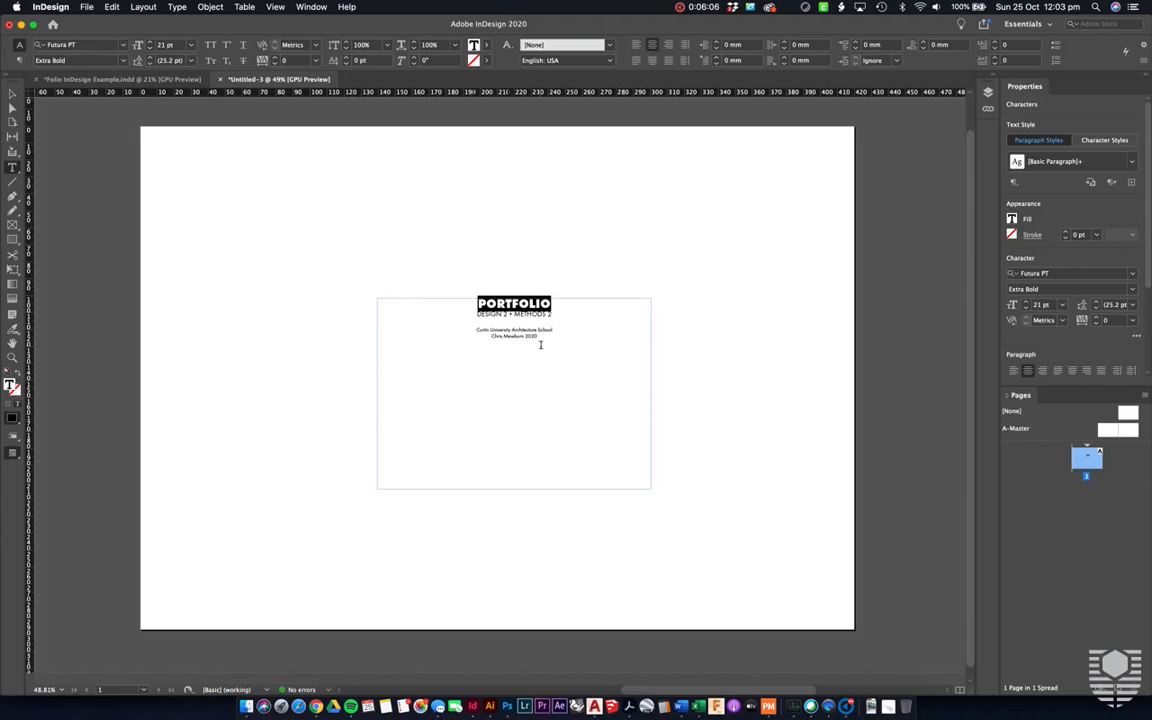
click(1133, 290)
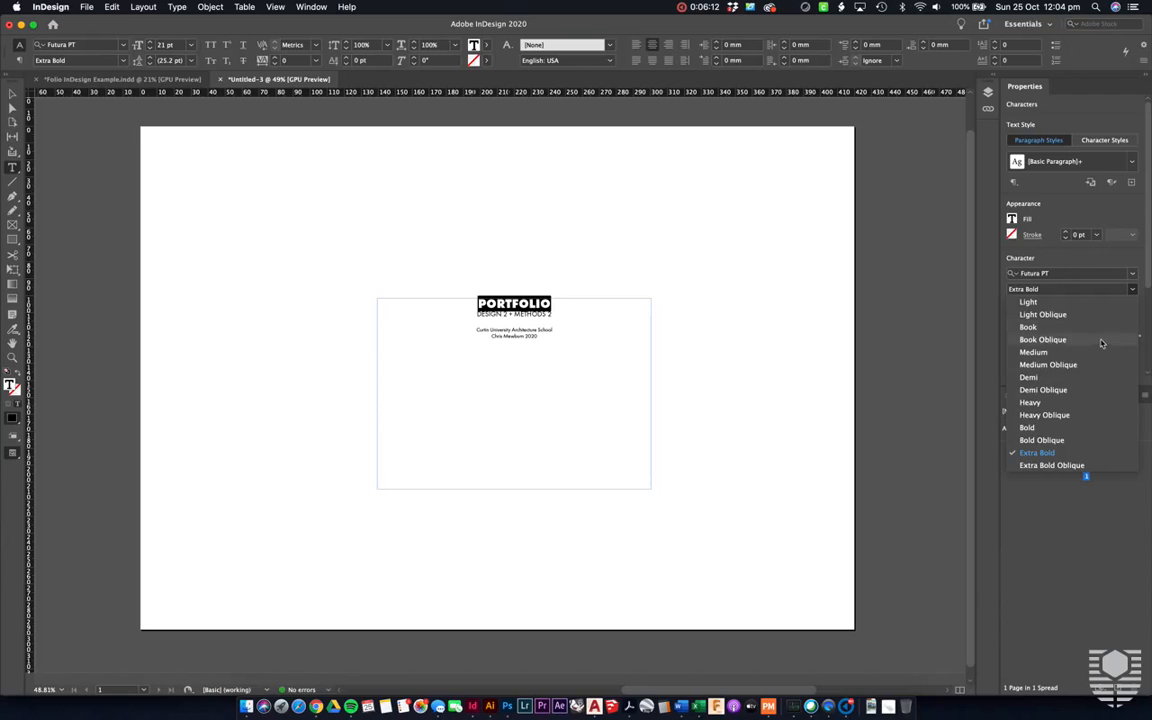
click(1064, 302)
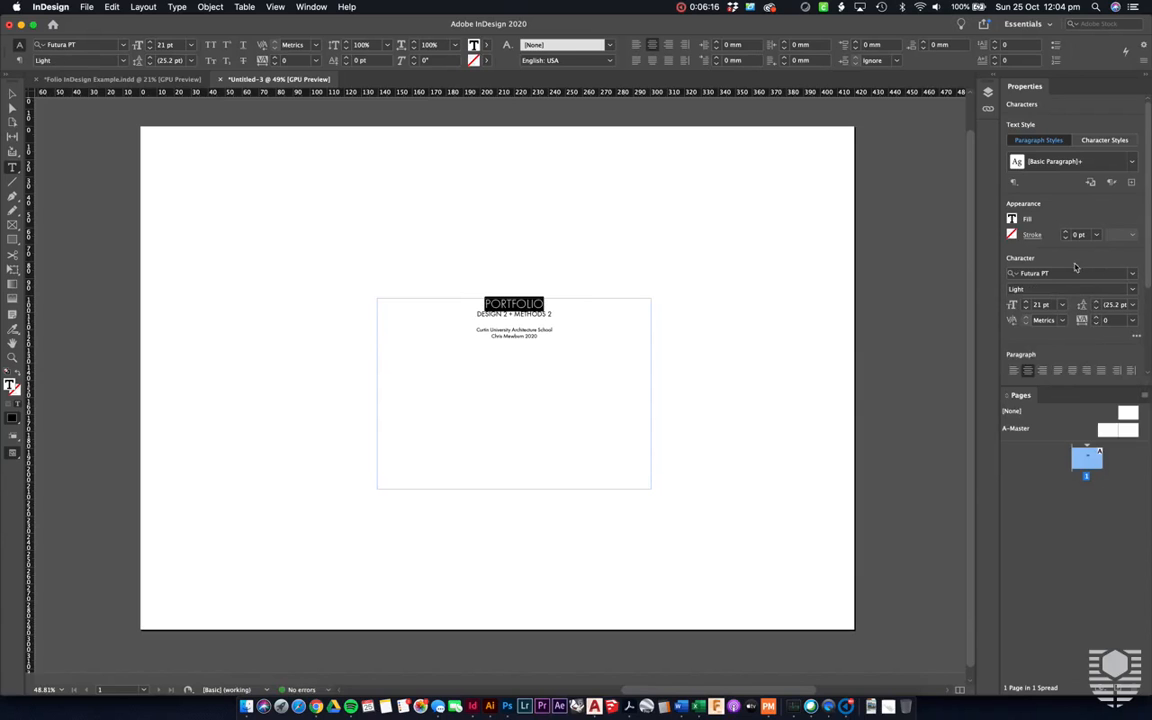
Step: Set the "PORTFOLIO" title to the Medium font style with a tracking of 300
click(1134, 274)
click(1120, 254)
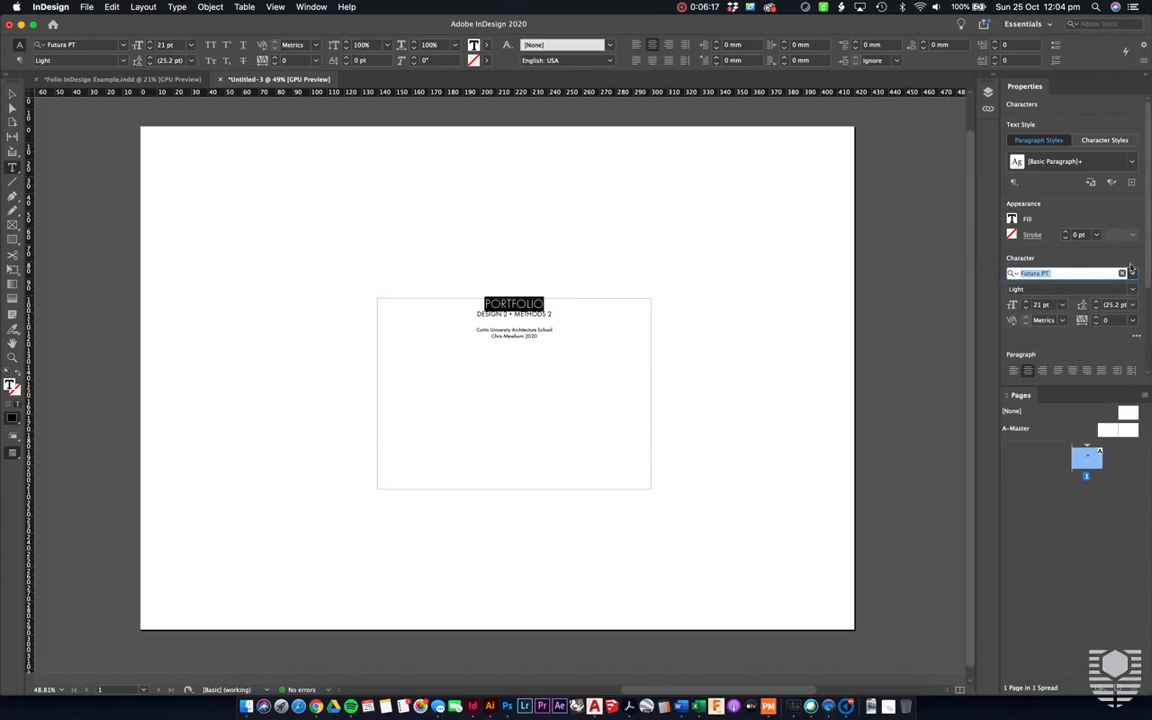
click(1132, 289)
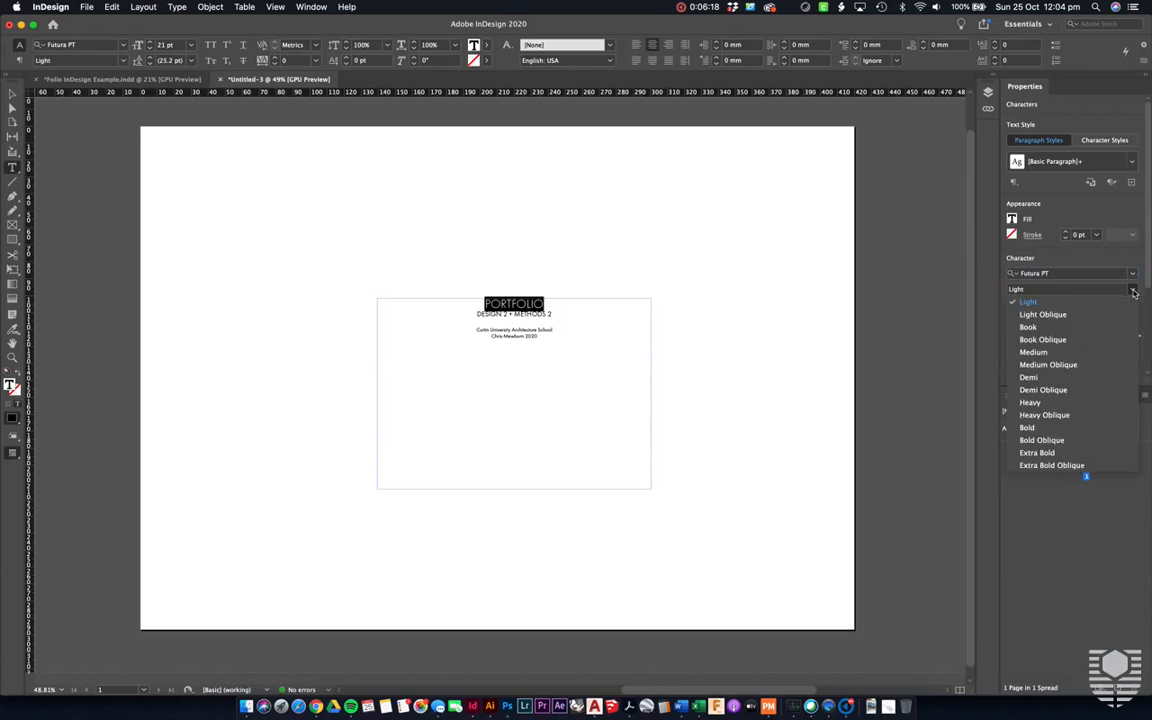
click(1060, 352)
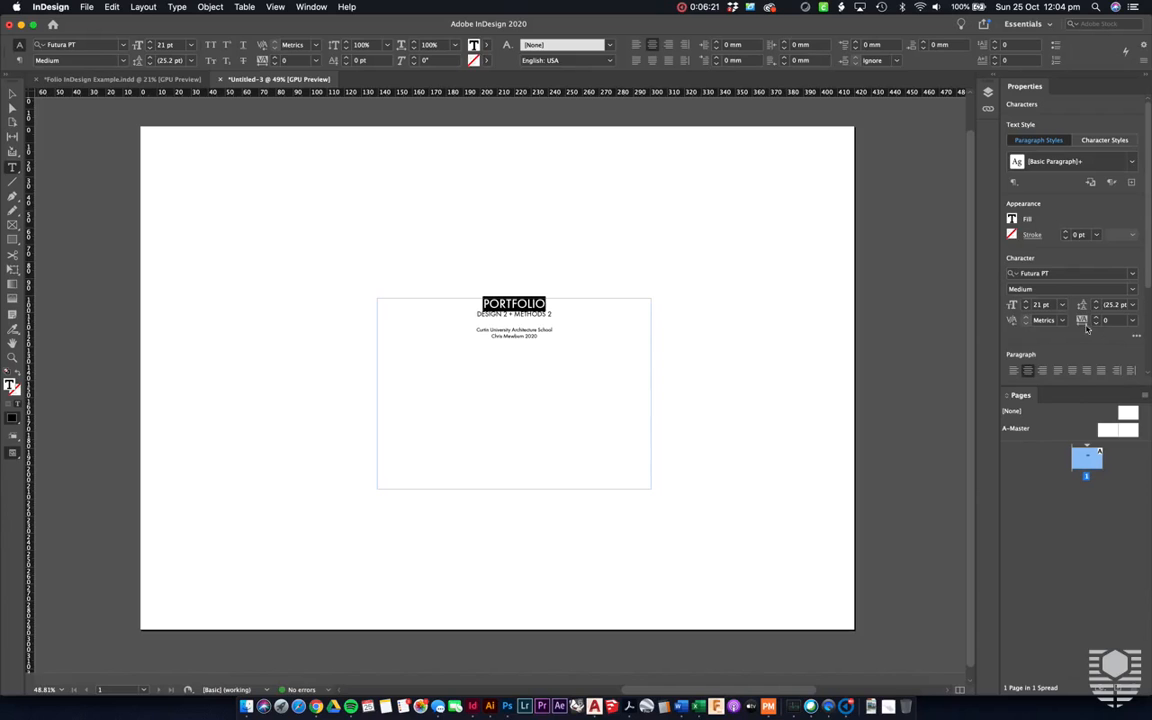
click(1108, 320)
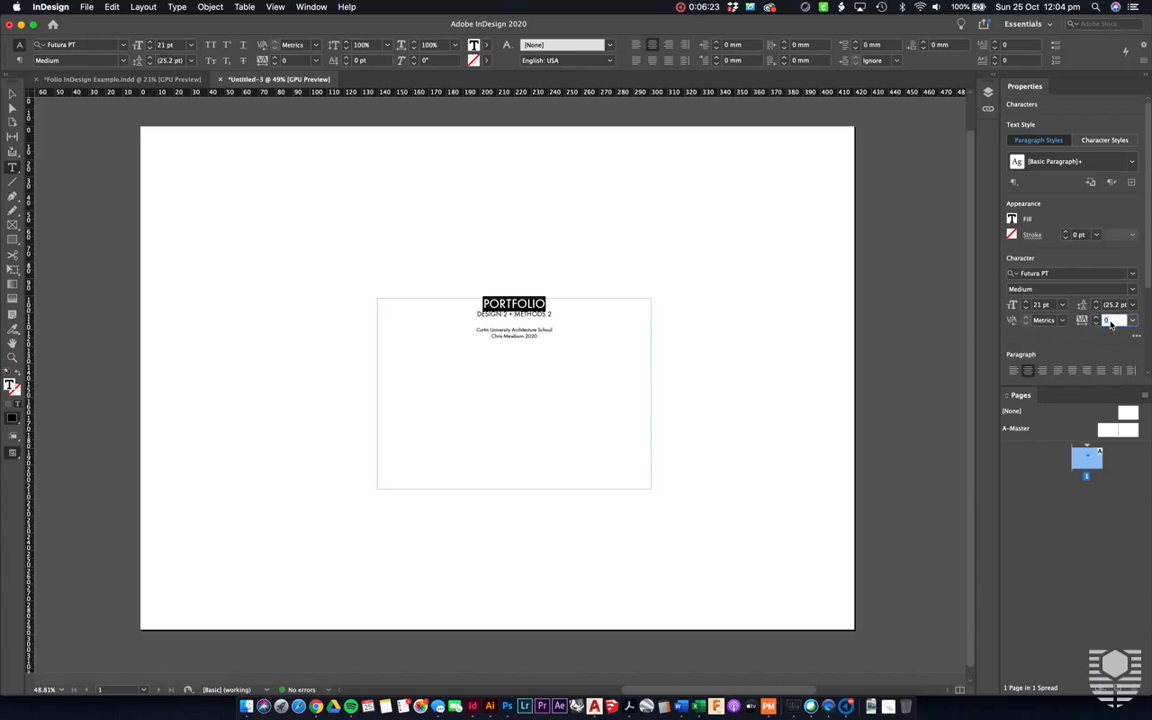
text(300)
key(Return)
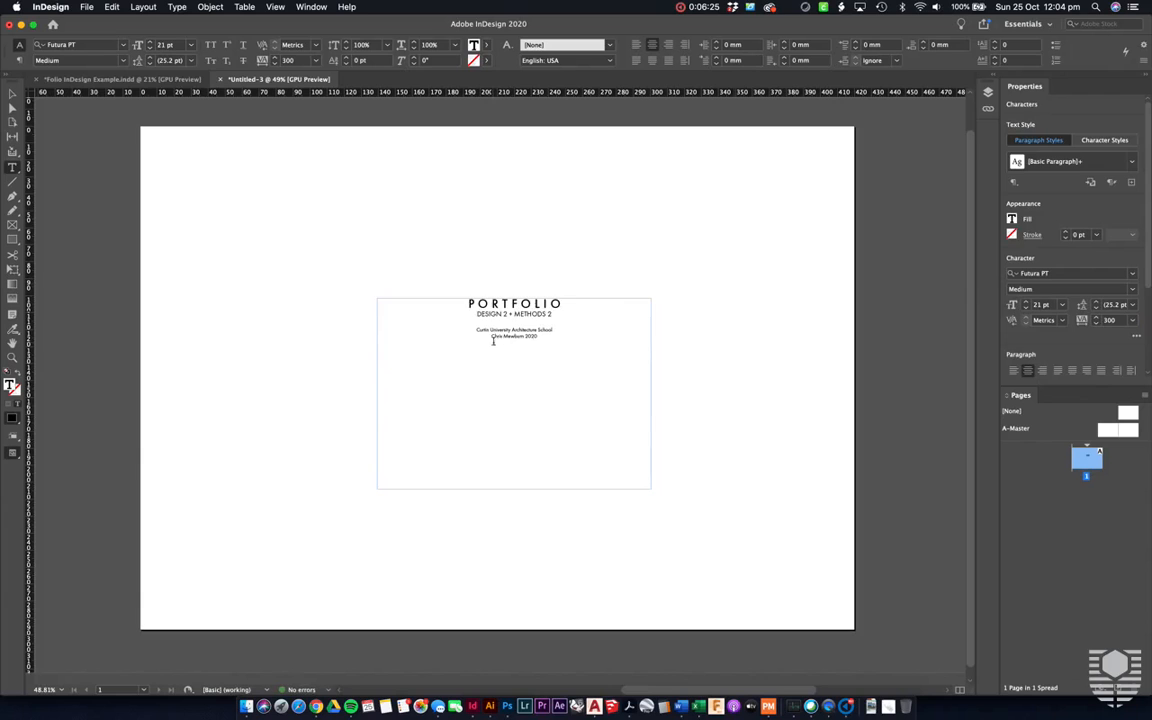
Step: Set the "DESIGN 2 + METHODS 2" line to a tracking of 200 and the Light font style
triple_click(473, 315)
drag(474, 315, 472, 315)
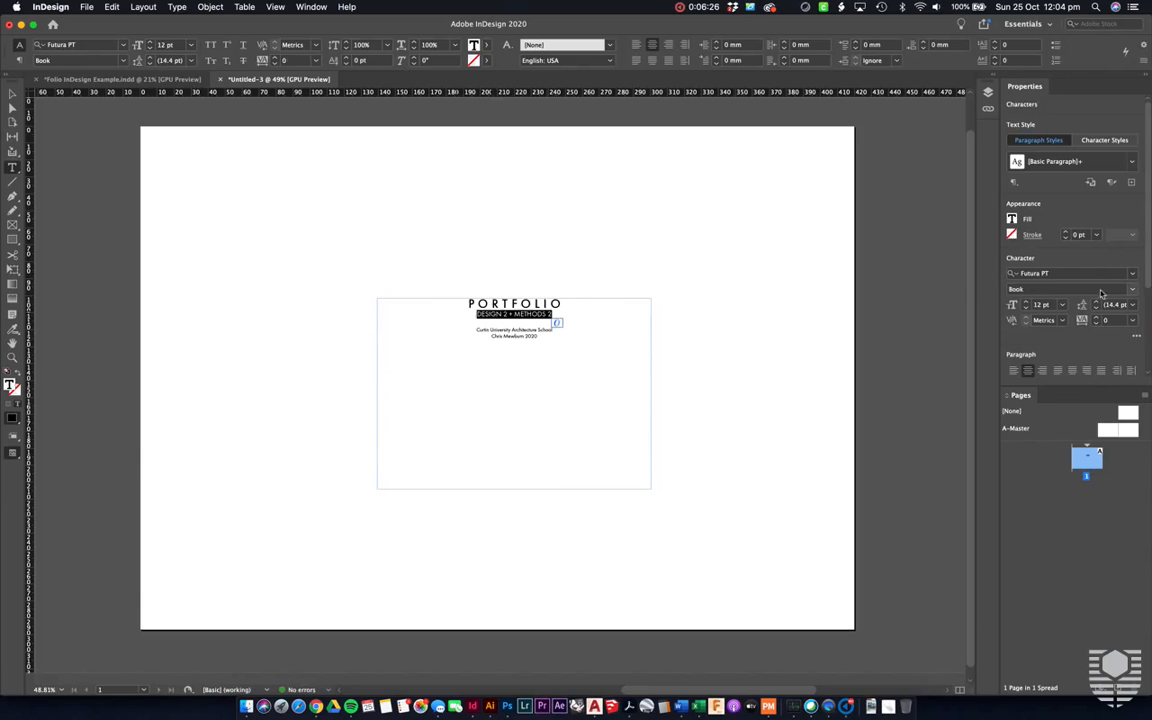
click(1111, 320)
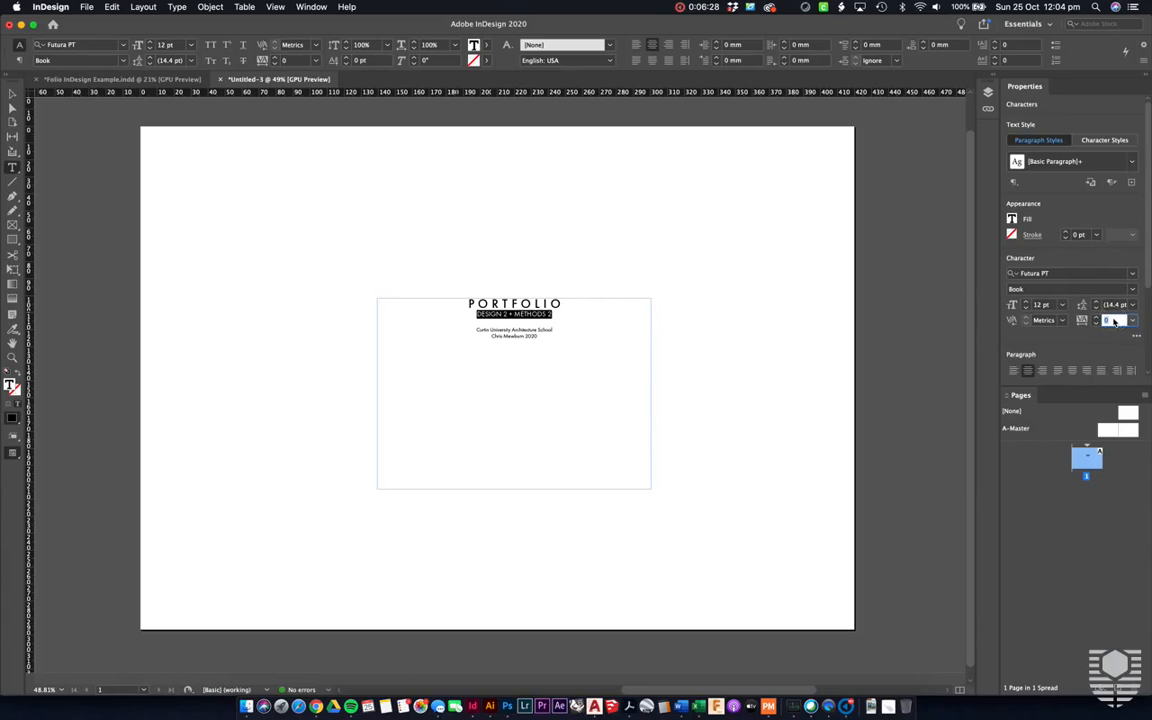
key(Return)
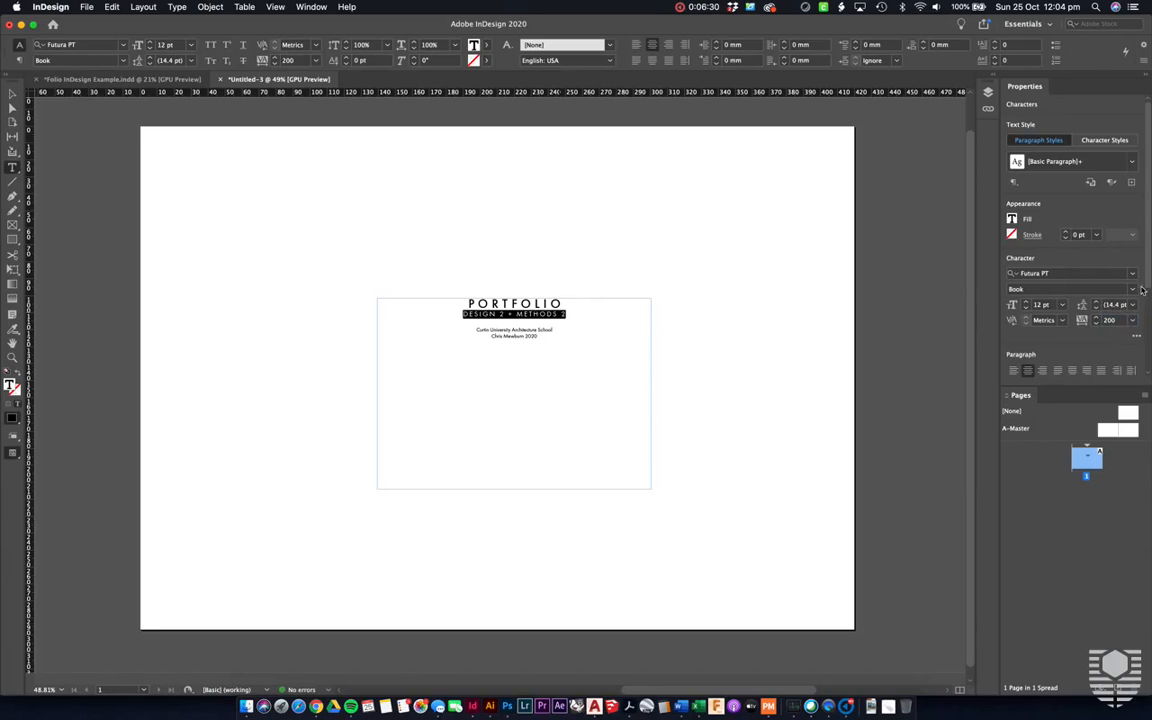
click(1130, 289)
Step: Apply the Light font style to the university line and the author line
drag(548, 347, 463, 329)
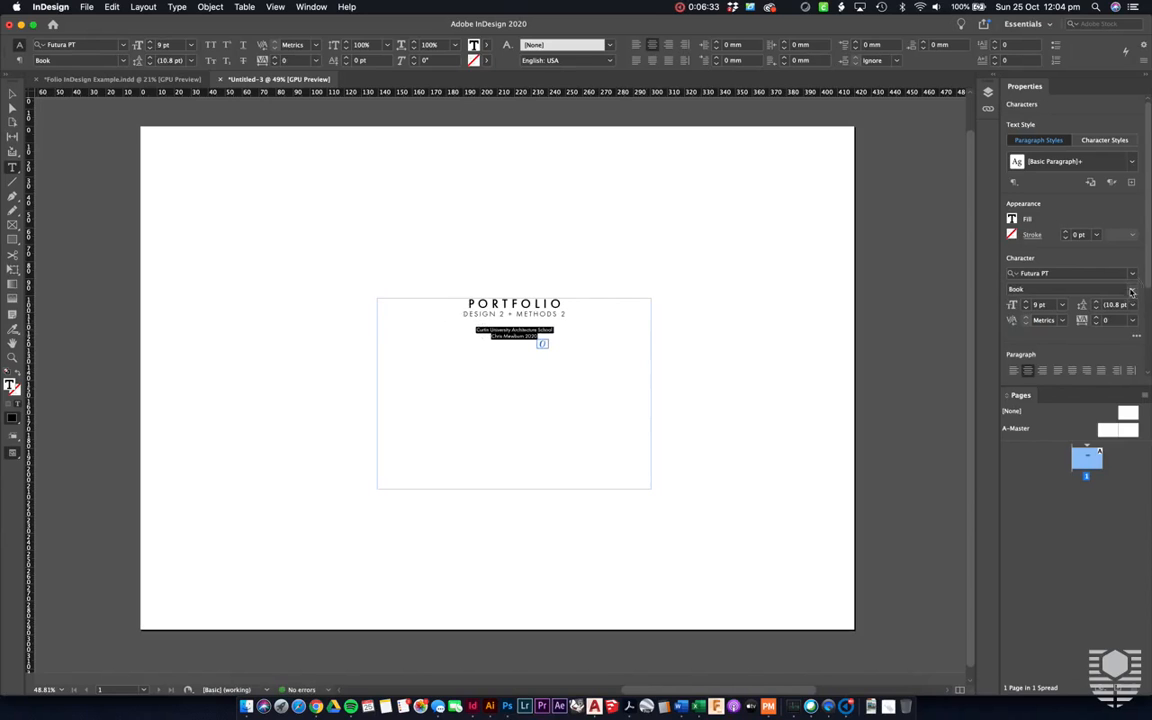
click(1131, 290)
click(1012, 297)
Step: Increase the tracking of the "PORTFOLIO" title to 350
click(580, 318)
drag(599, 319, 351, 318)
drag(568, 306, 304, 306)
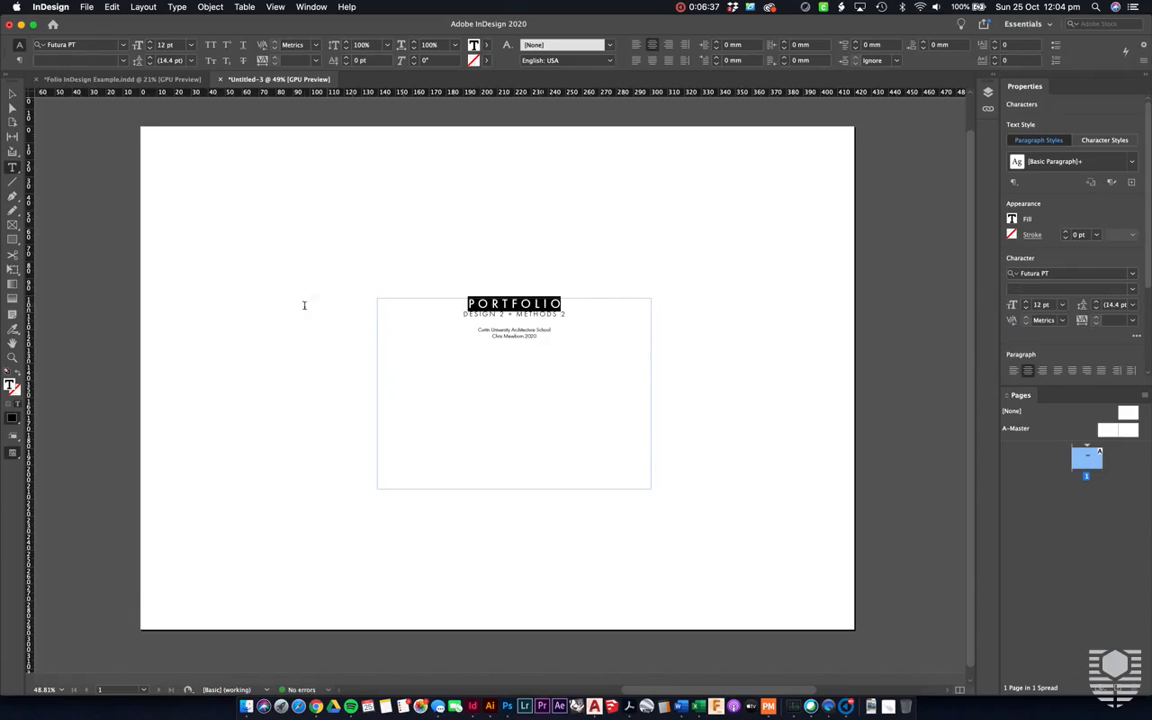
click(1110, 320)
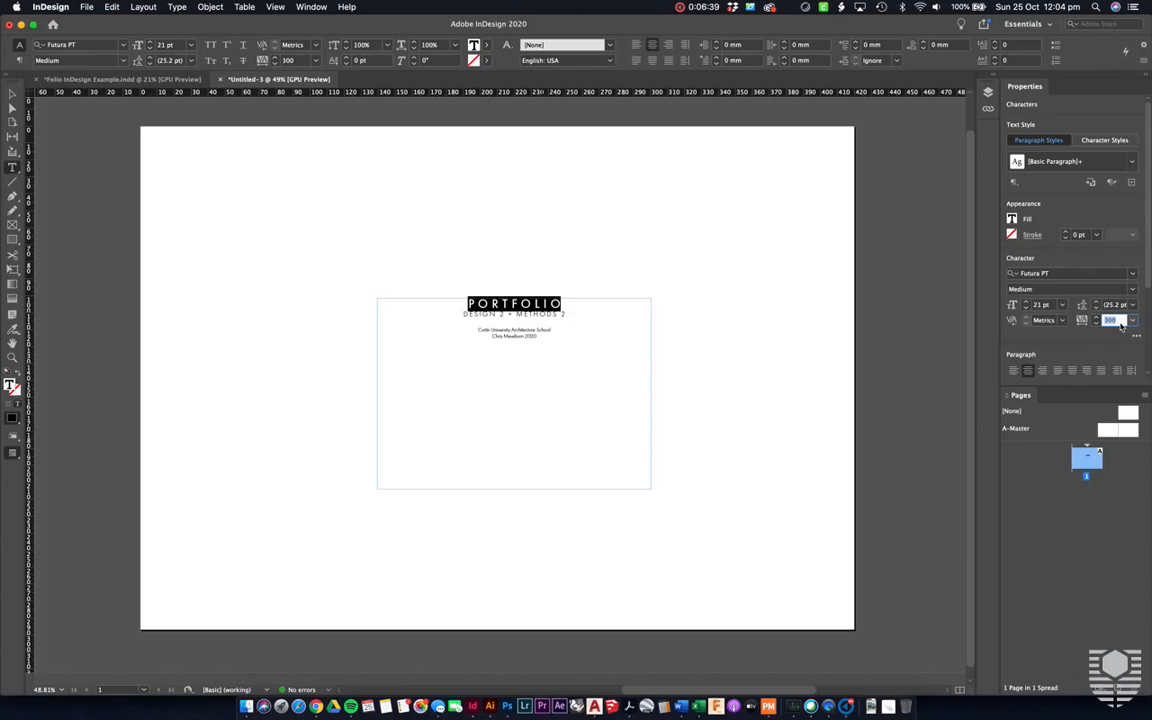
text(350)
key(Return)
Step: Reduce the tracking of the "DESIGN 2 + METHODS 2" line to 170
click(577, 317)
drag(577, 317, 371, 314)
click(1119, 325)
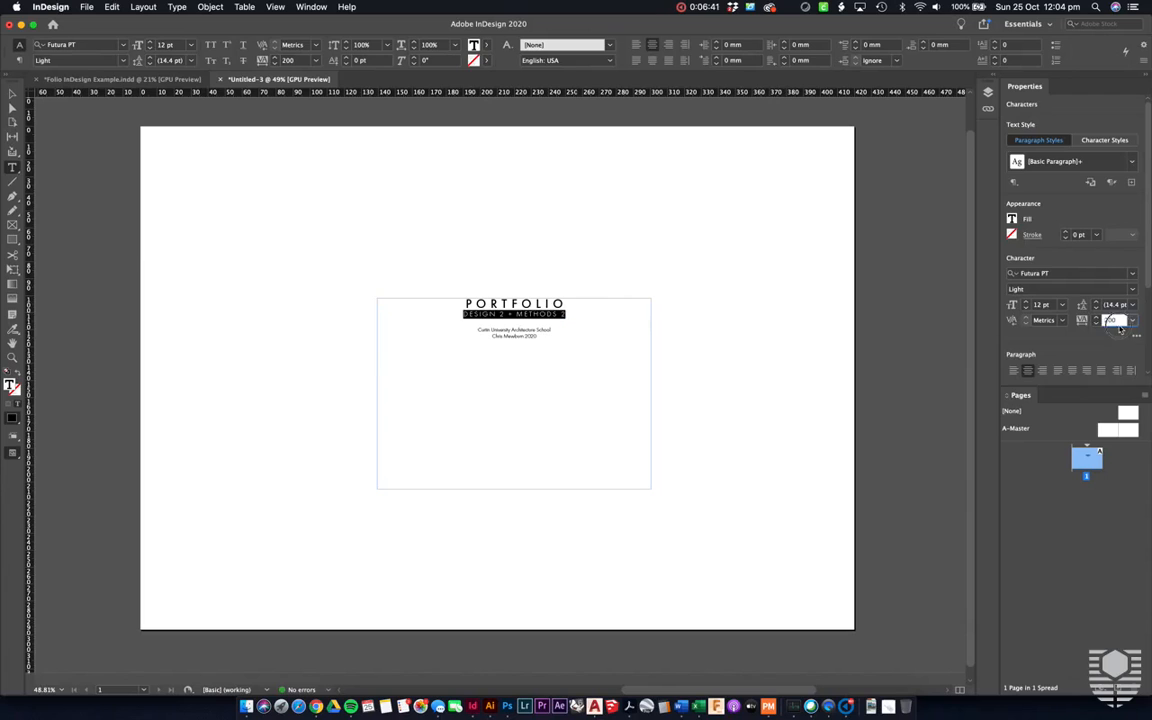
double_click(1120, 320)
click(468, 378)
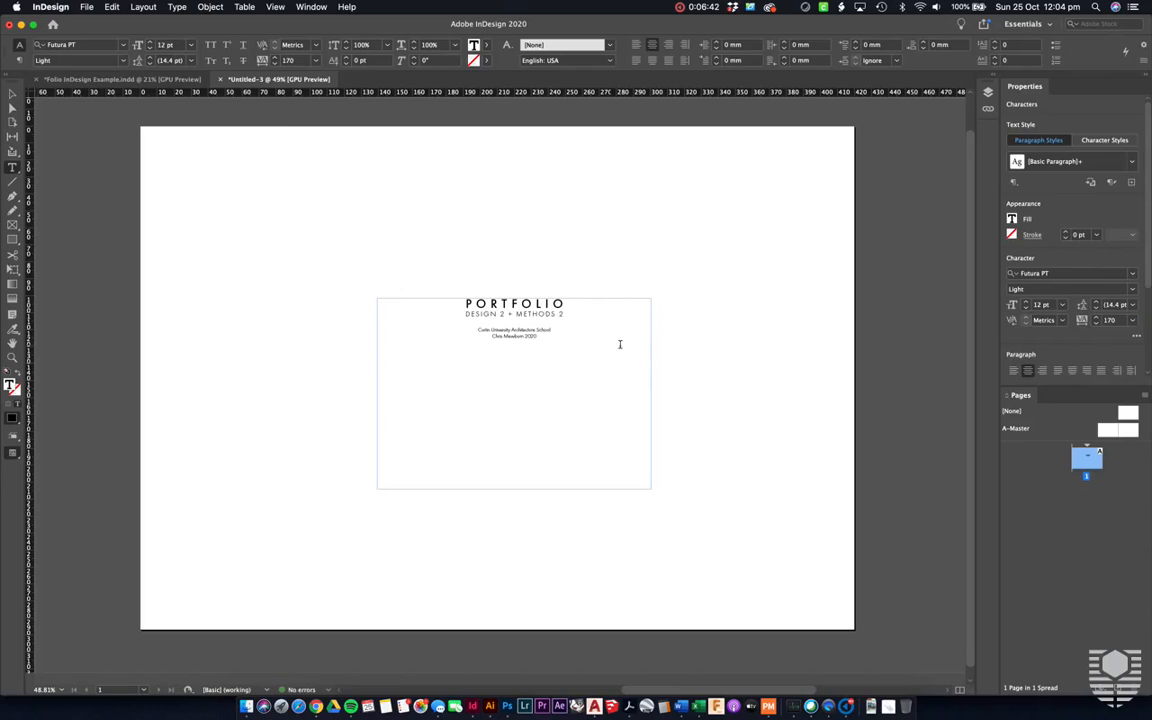
Step: Shorten the title text frame to about 25.5 mm high and centre it horizontally and vertically on the page
click(12, 93)
click(489, 221)
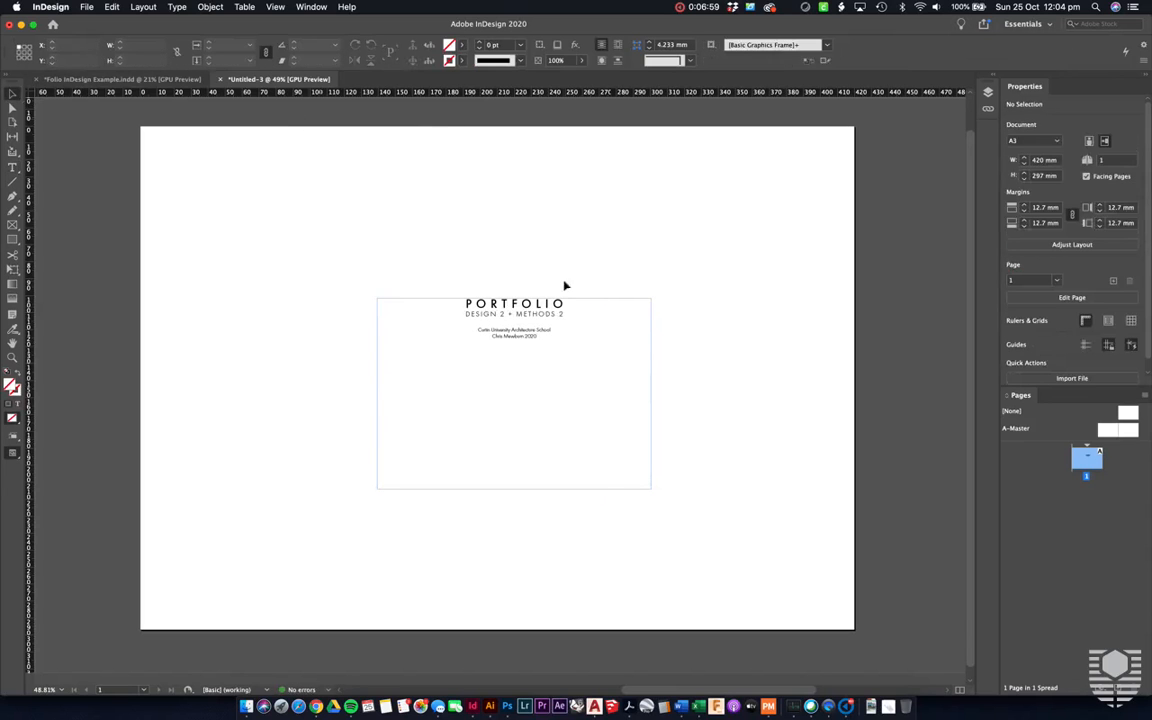
mouse_move(538, 318)
mouse_down()
mouse_move(520, 341)
mouse_move(606, 328)
mouse_move(504, 332)
mouse_move(532, 335)
mouse_up()
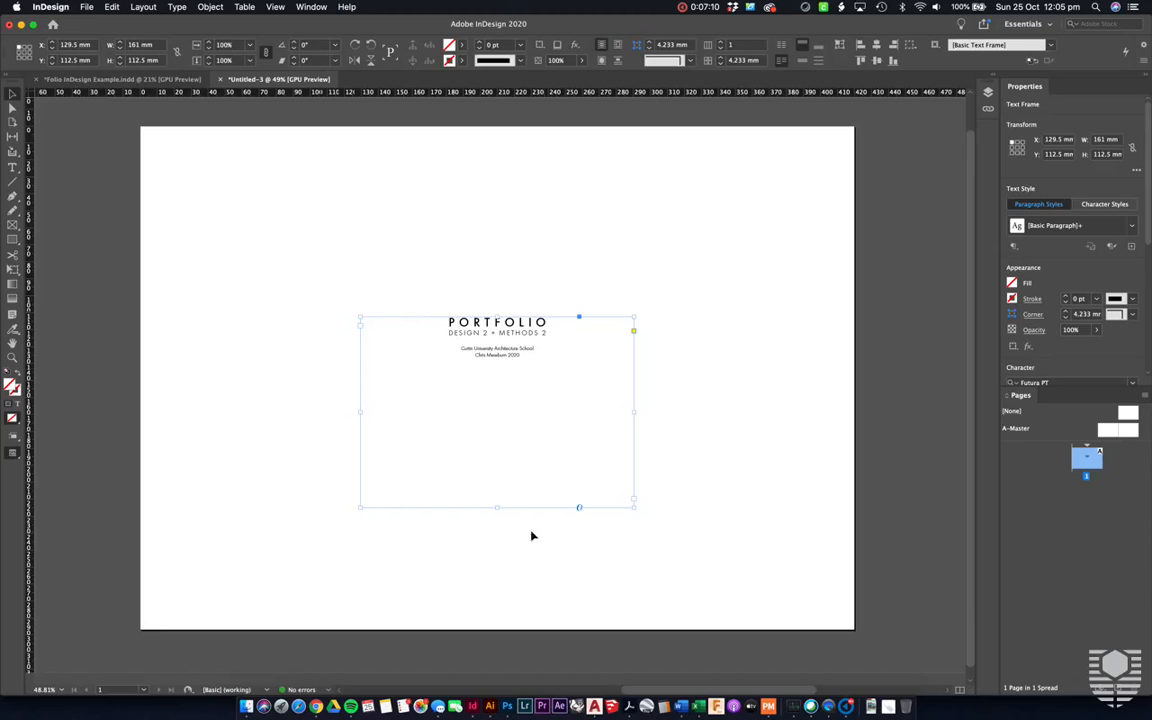
drag(496, 508, 525, 396)
click(591, 445)
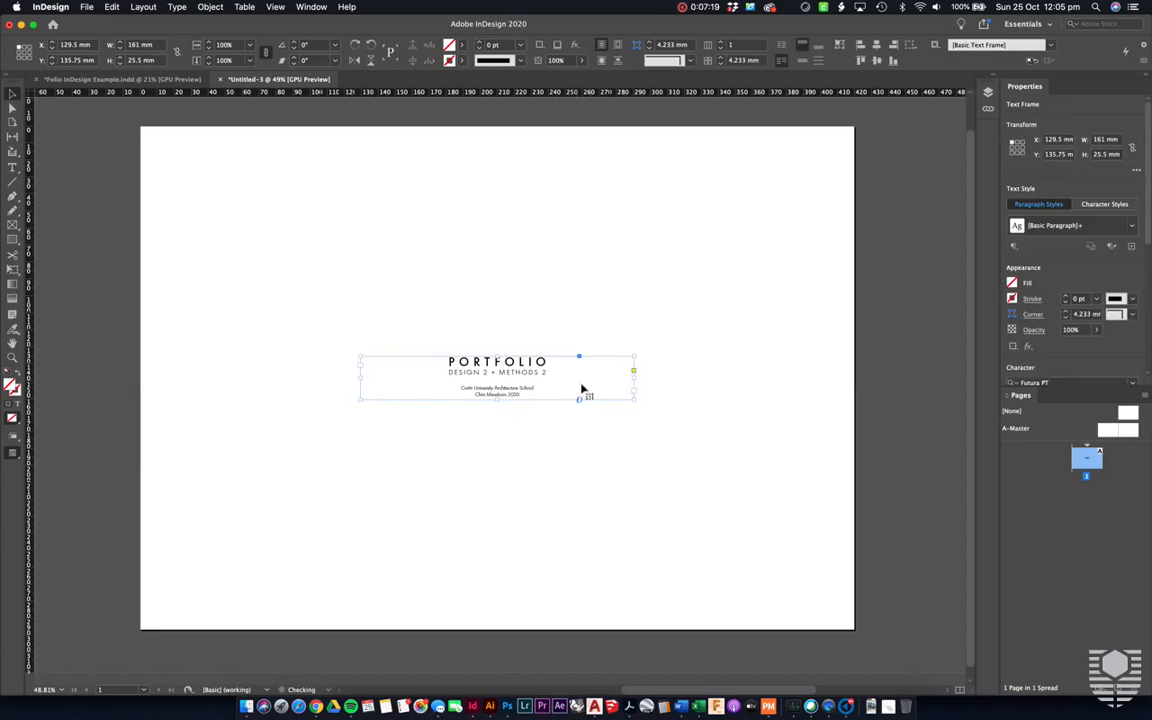
click(718, 298)
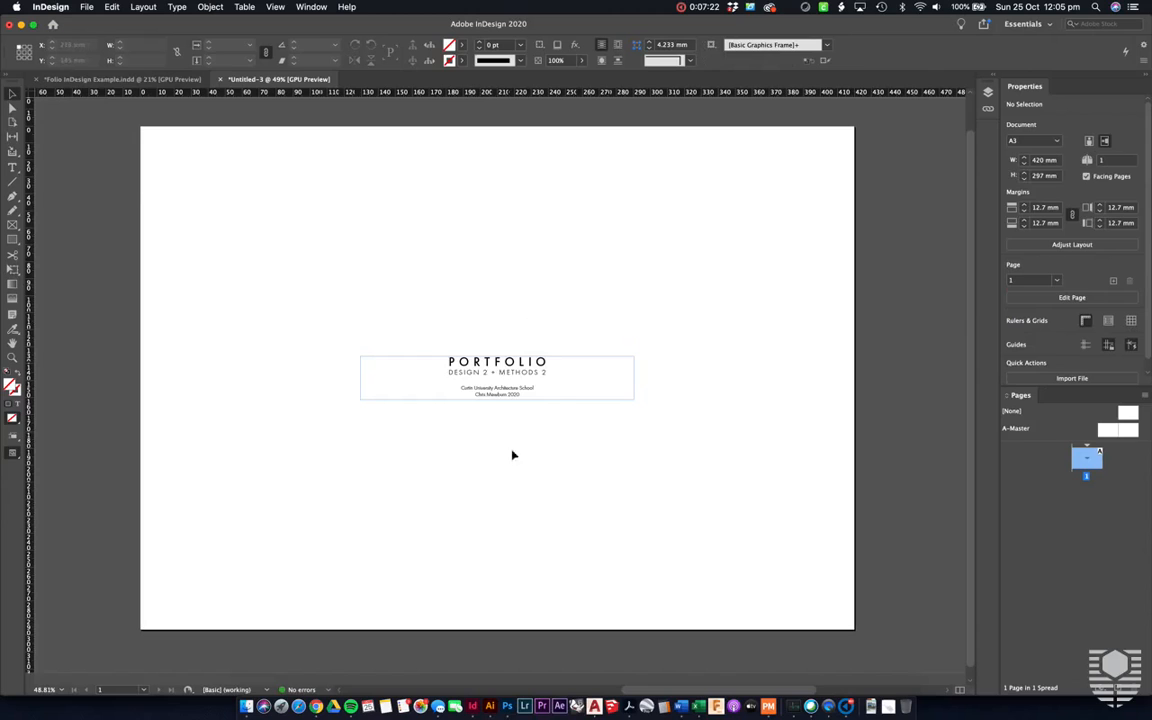
Step: Deselect the title text frame and hide the frame edges in the document view
click(594, 385)
click(571, 342)
click(275, 7)
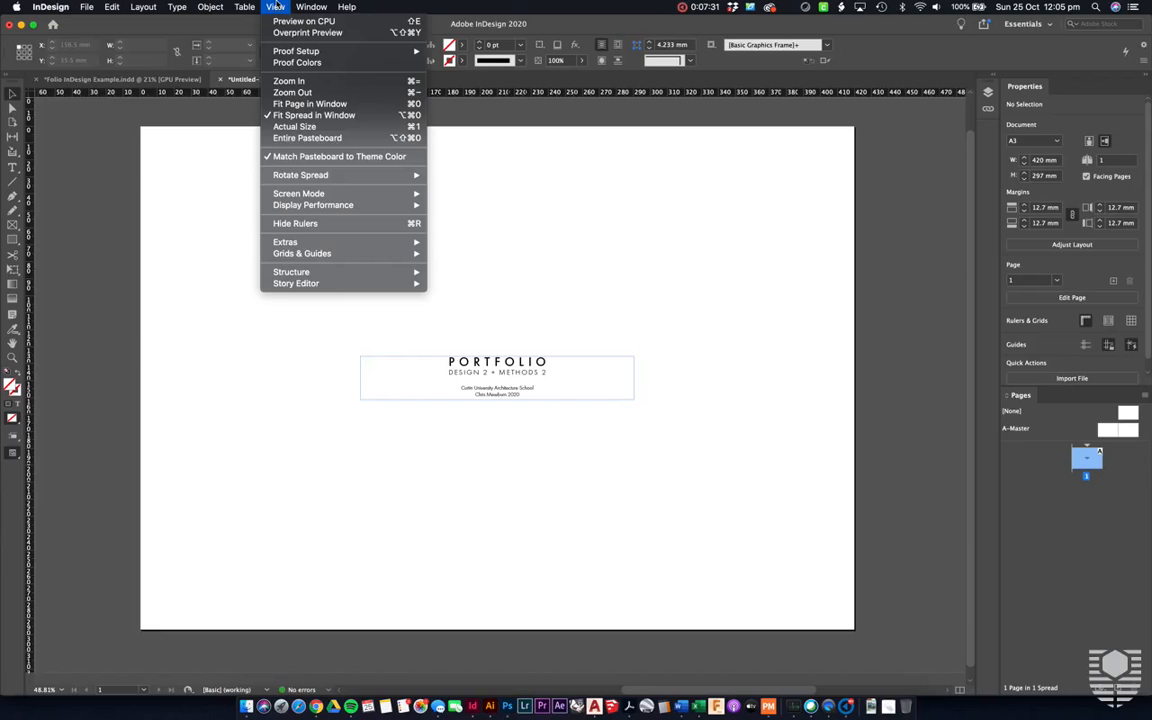
mouse_move(363, 246)
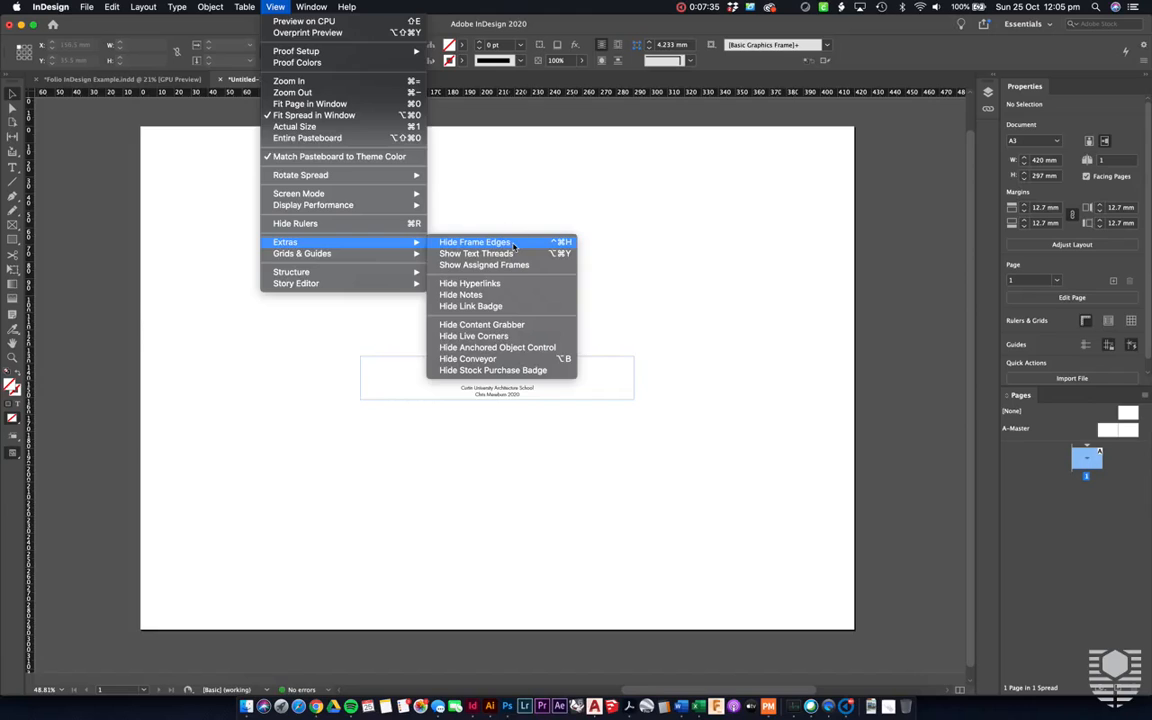
click(513, 243)
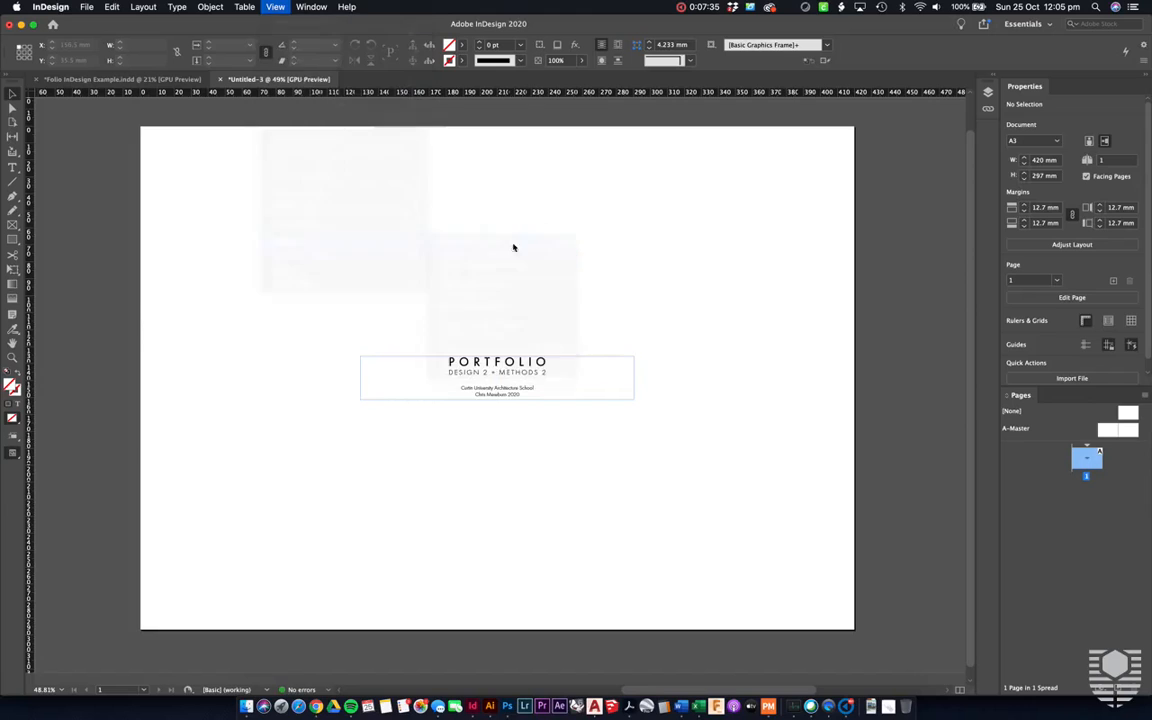
click(517, 383)
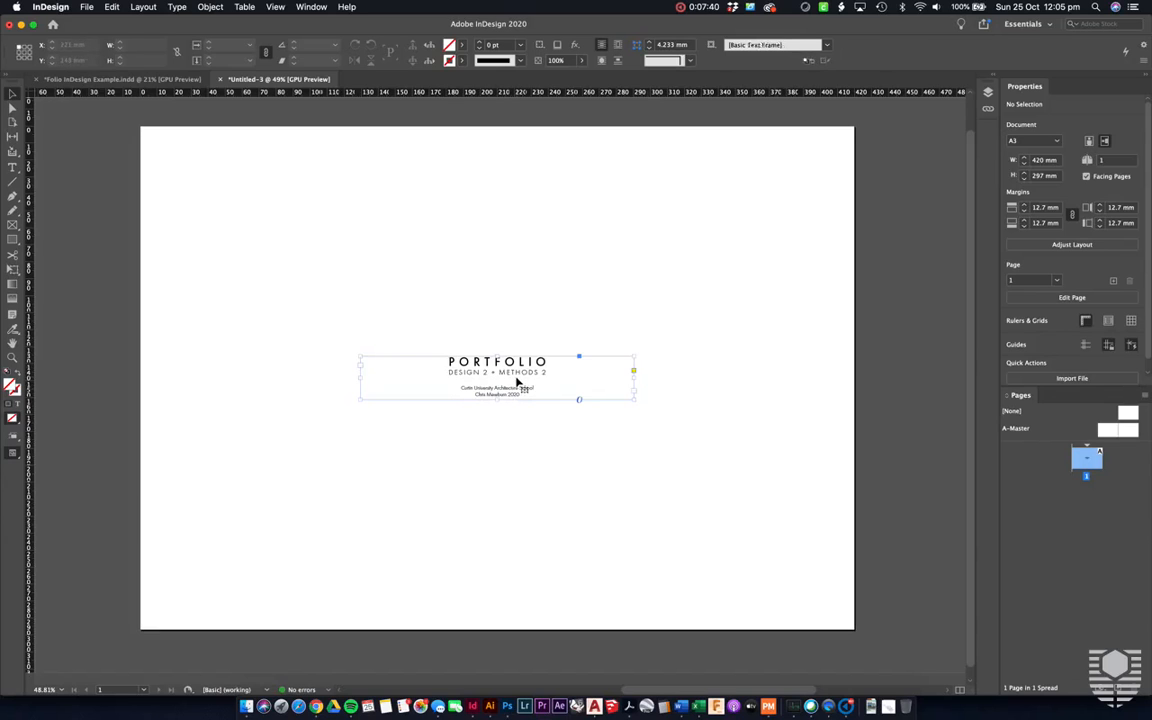
click(535, 506)
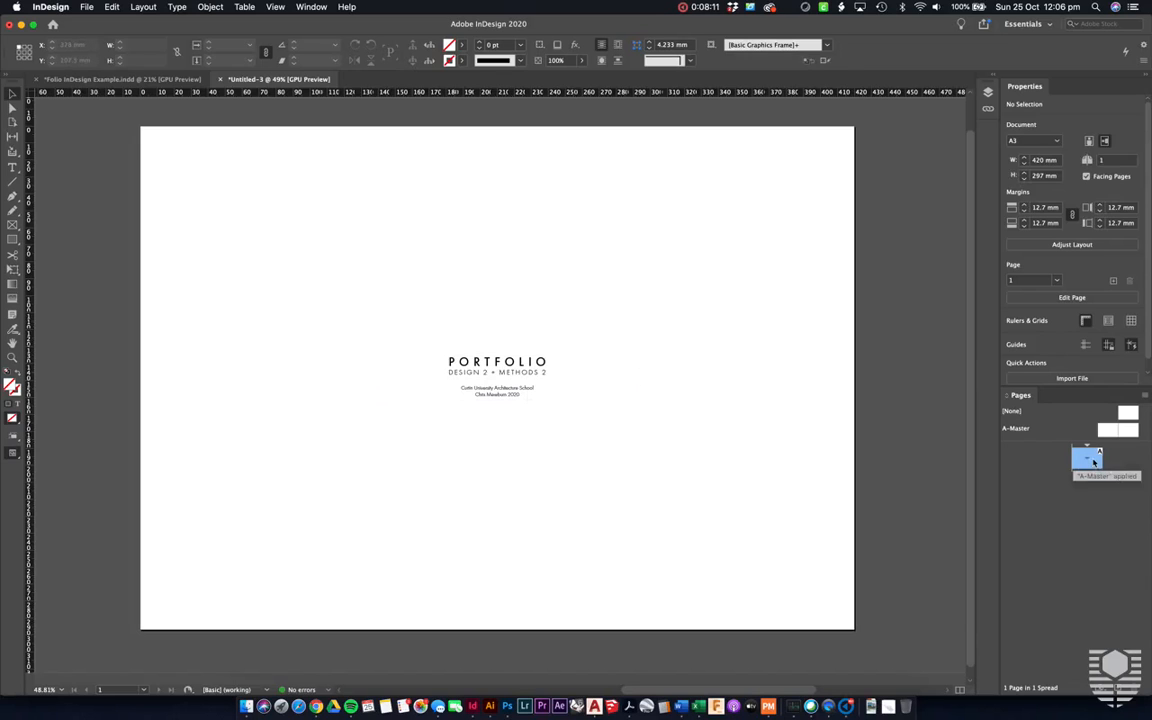
Step: Duplicate the cover page twice, arranging the copies as facing pages 2 and 3
drag(1086, 463, 1036, 489)
scroll(697, 394, down, 5)
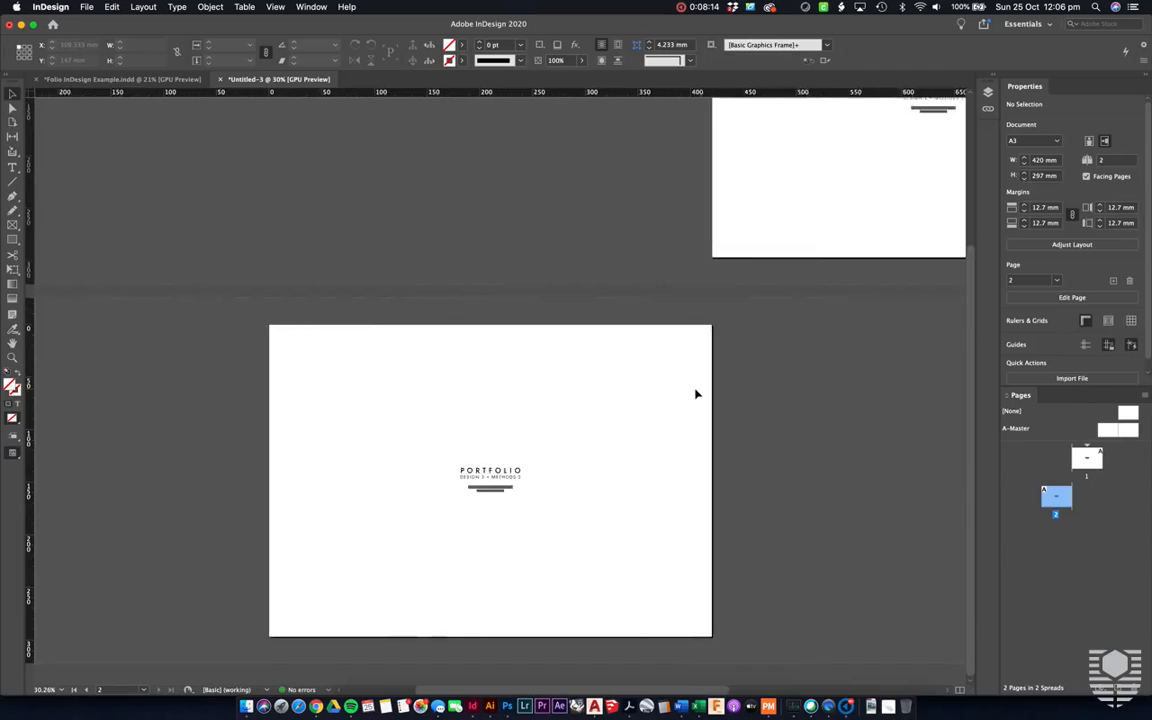
scroll(787, 242, down, 2)
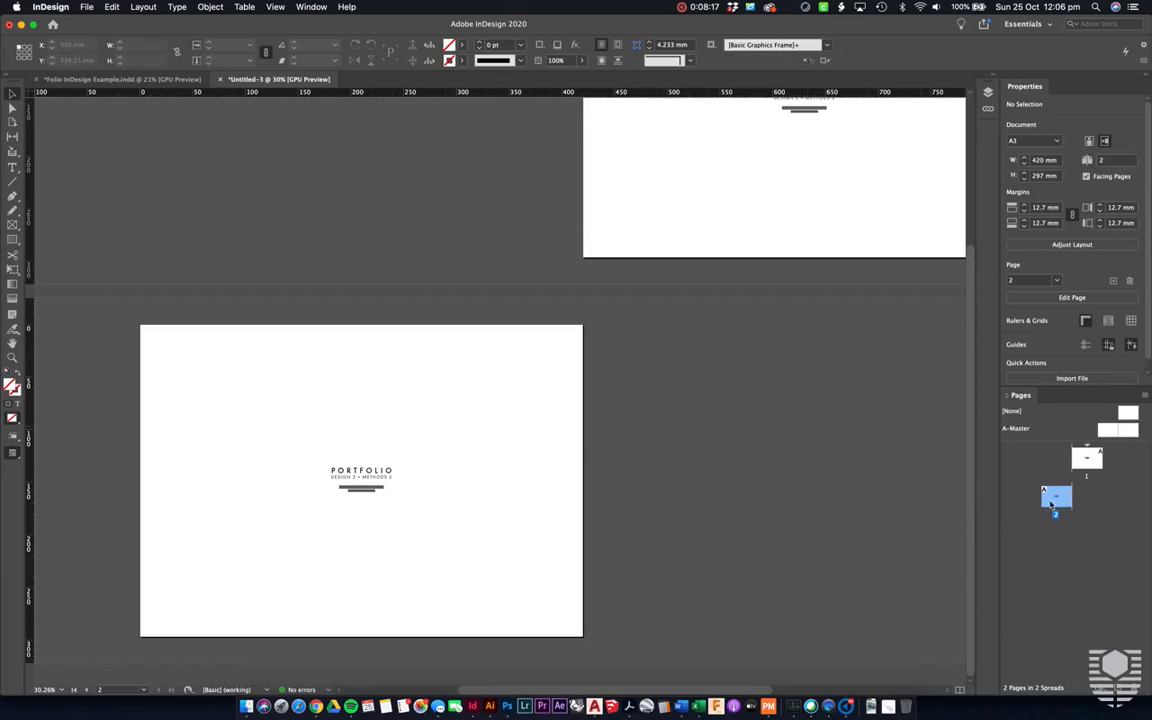
drag(1056, 499, 1092, 504)
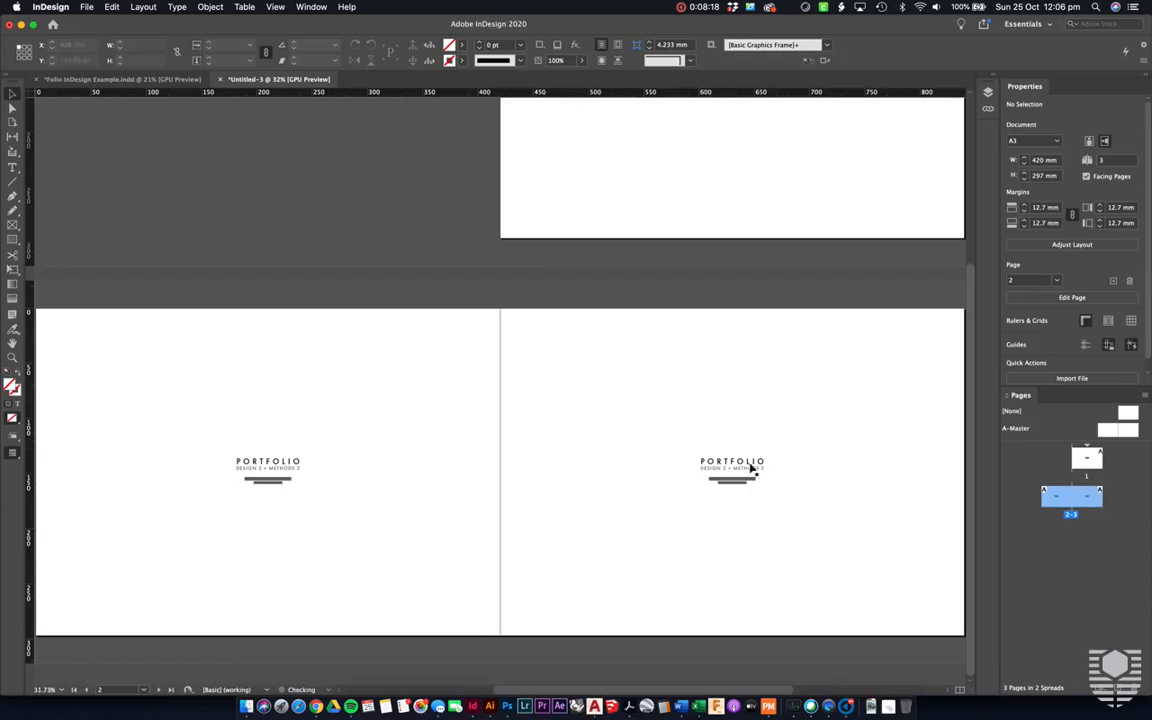
Step: Delete the copied title text frame from page 2, leaving the page blank
scroll(671, 379, down, 2)
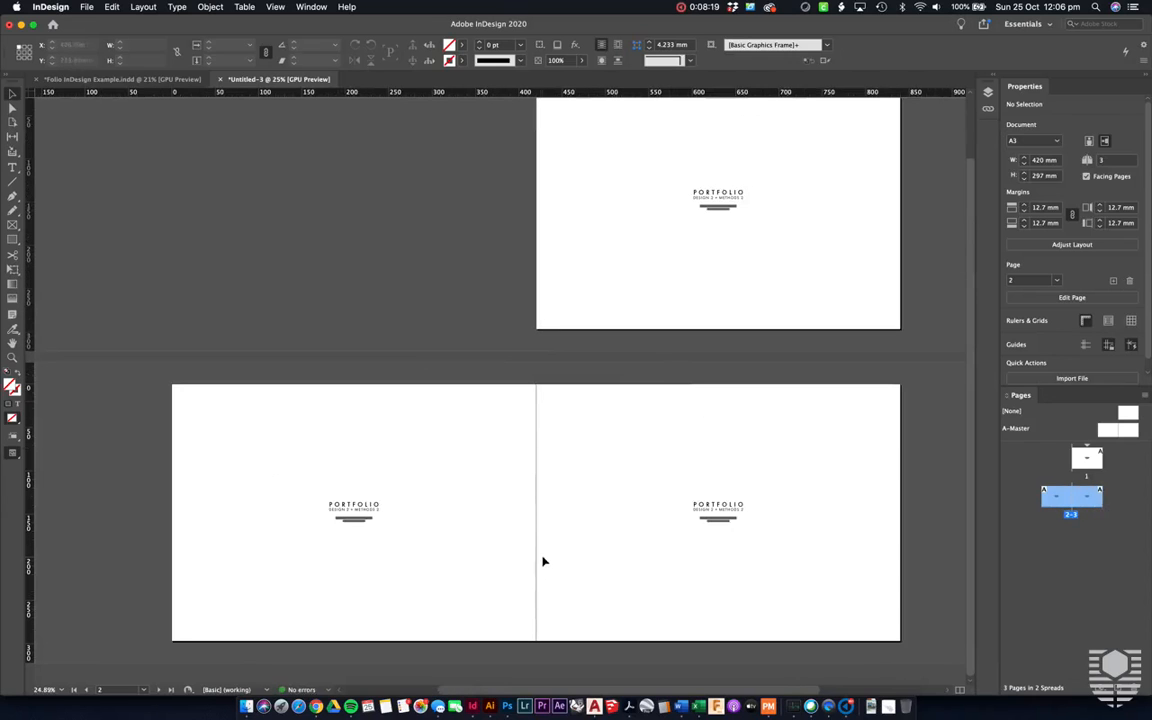
drag(428, 598, 311, 492)
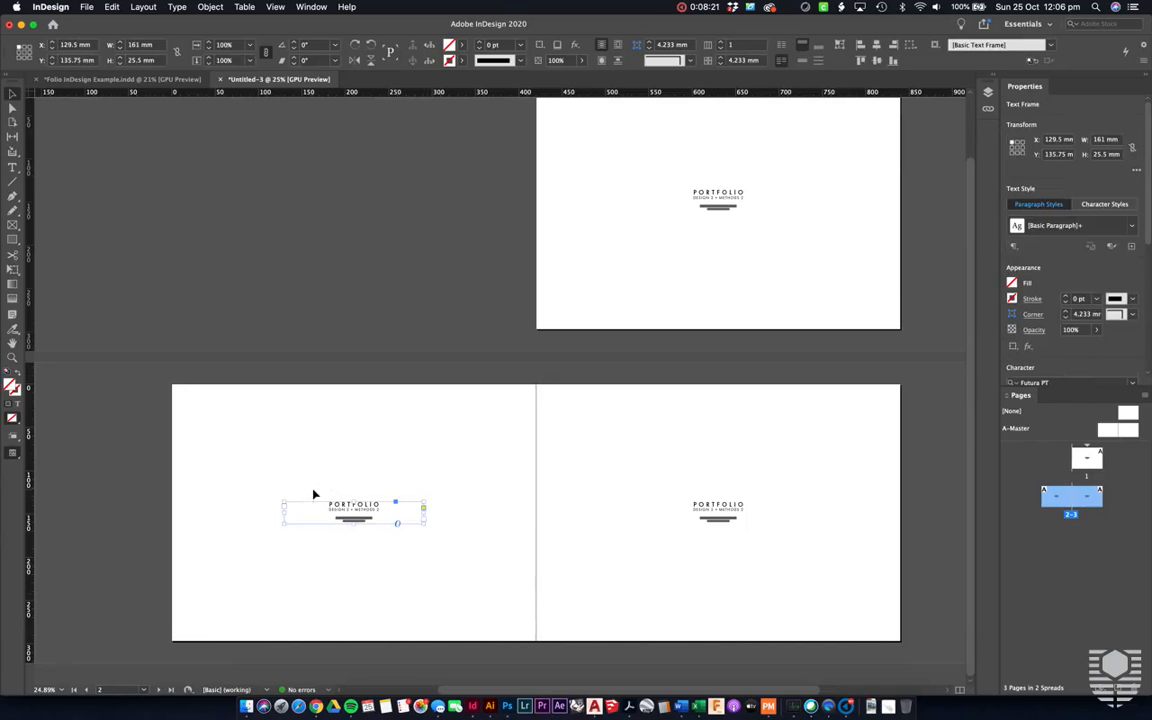
key(Delete)
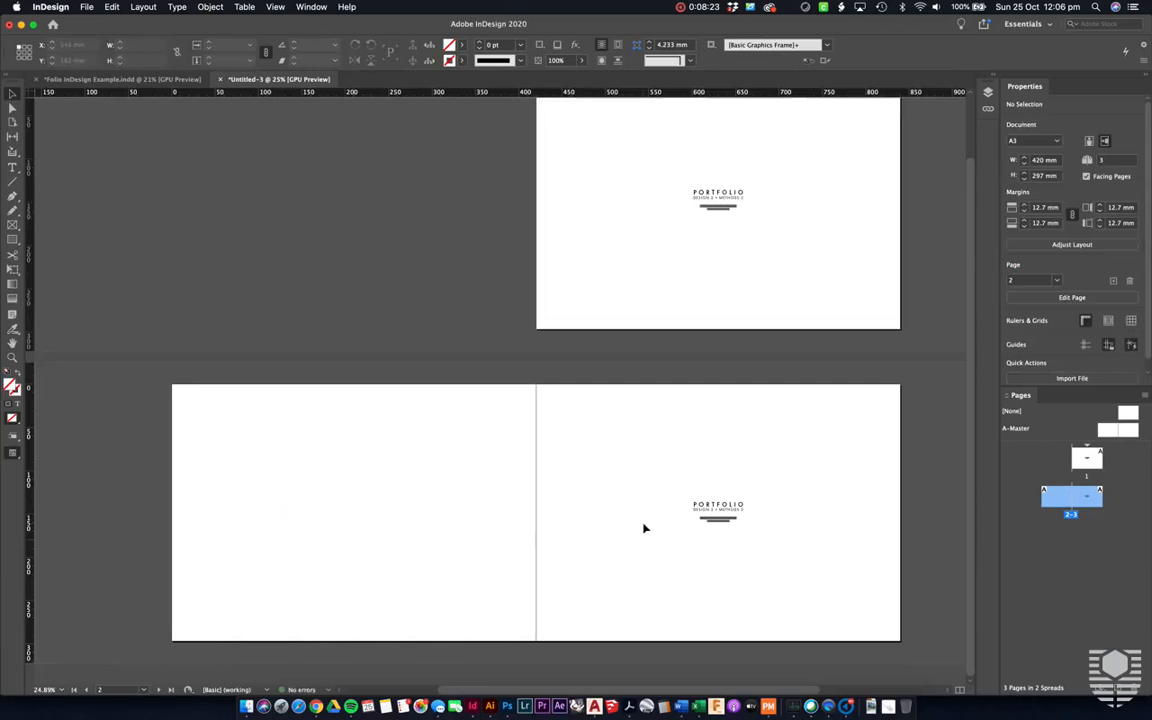
Step: Replace the "PORTFOLIO" heading on page 3 with "CONTENTS"
scroll(643, 527, up, 3)
scroll(643, 527, up, 4)
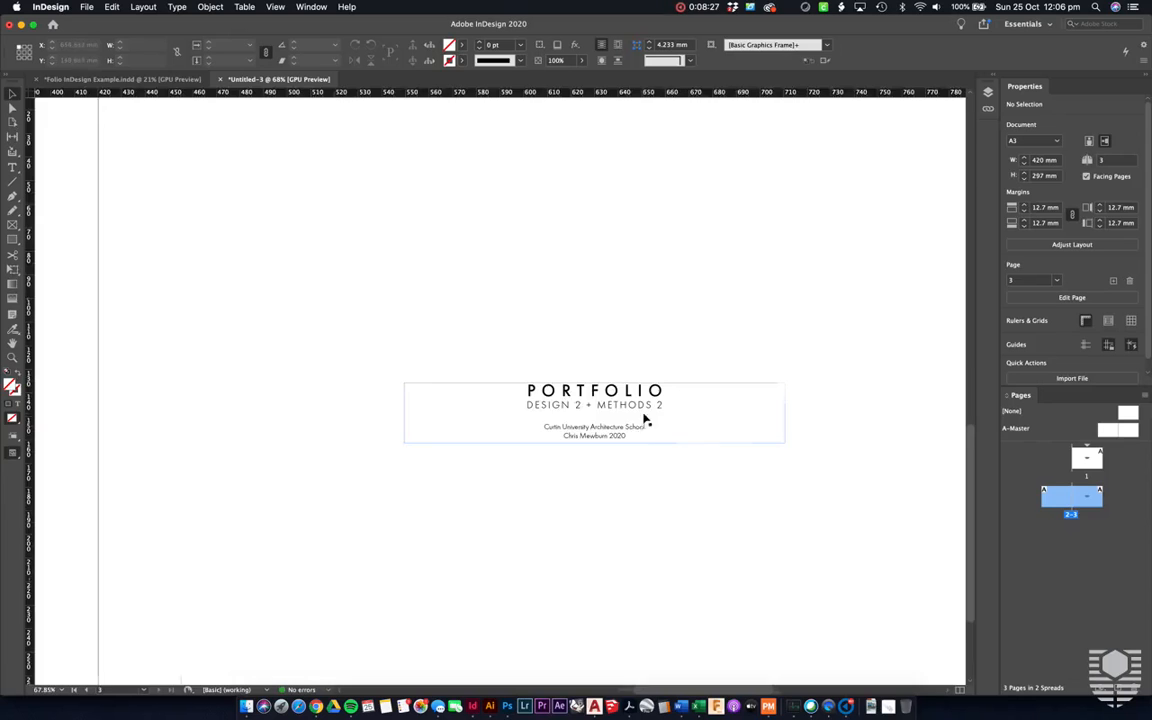
scroll(645, 422, down, 3)
double_click(620, 400)
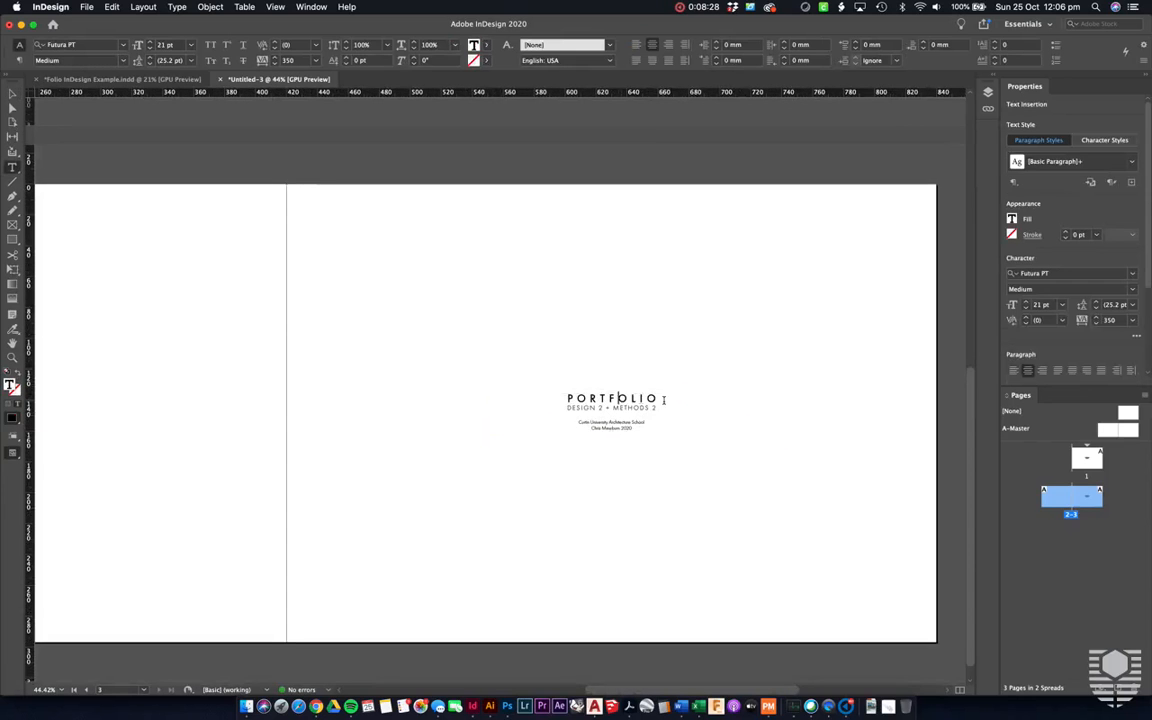
drag(666, 402, 433, 404)
text(CONTENTS)
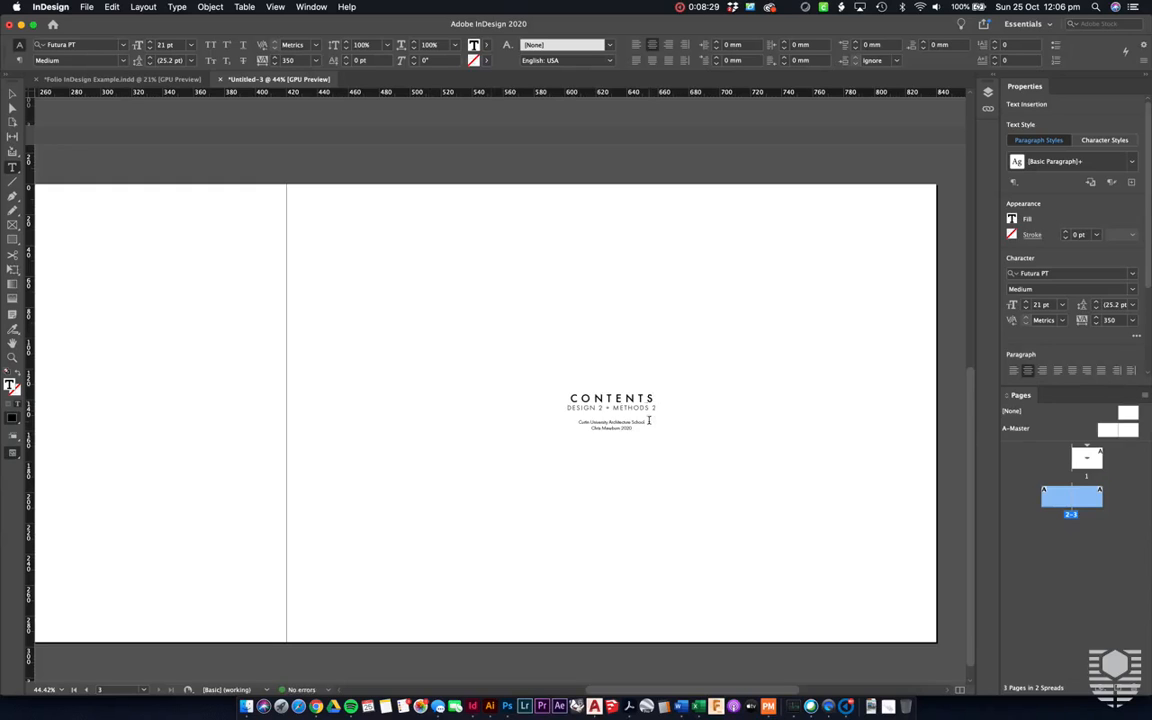
Step: Replace the school and author lines with "DESIGN" and "METHODS" headings followed by placeholder entries, enlarging the text frame to about 100 mm high
drag(645, 432, 550, 422)
text(DESIGN)
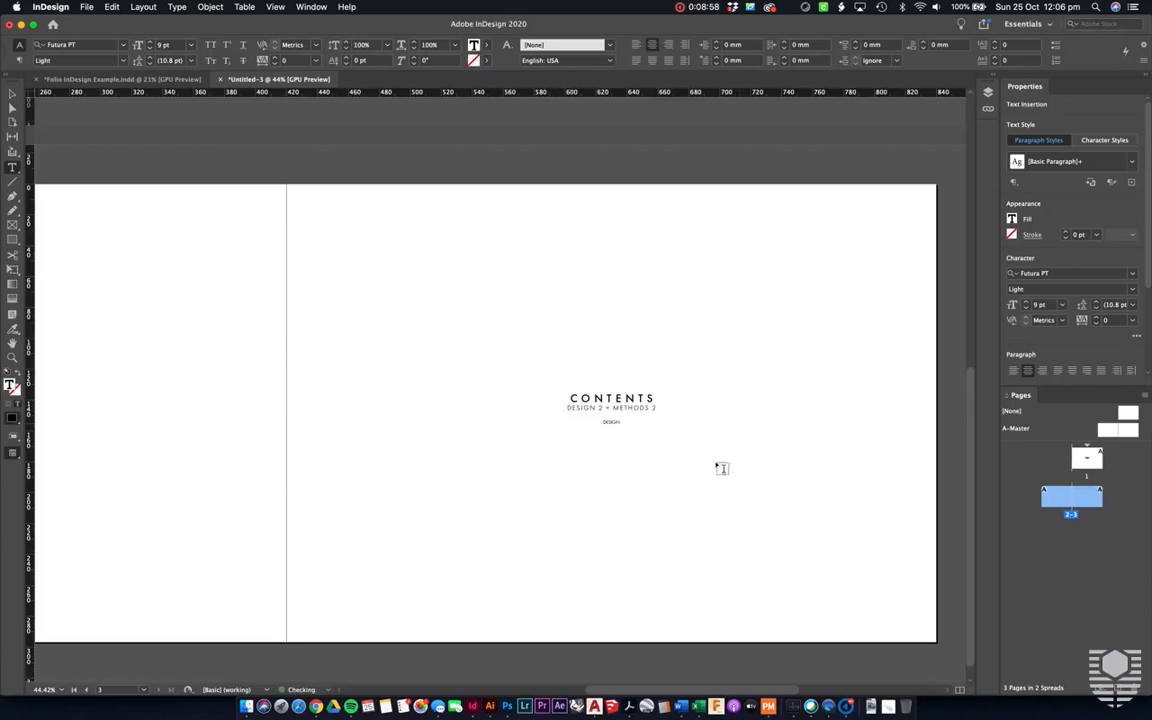
key(Escape)
drag(611, 432, 611, 548)
text(sdfsdfsdfsdfsdfsd)
text(METHOdfsdd)
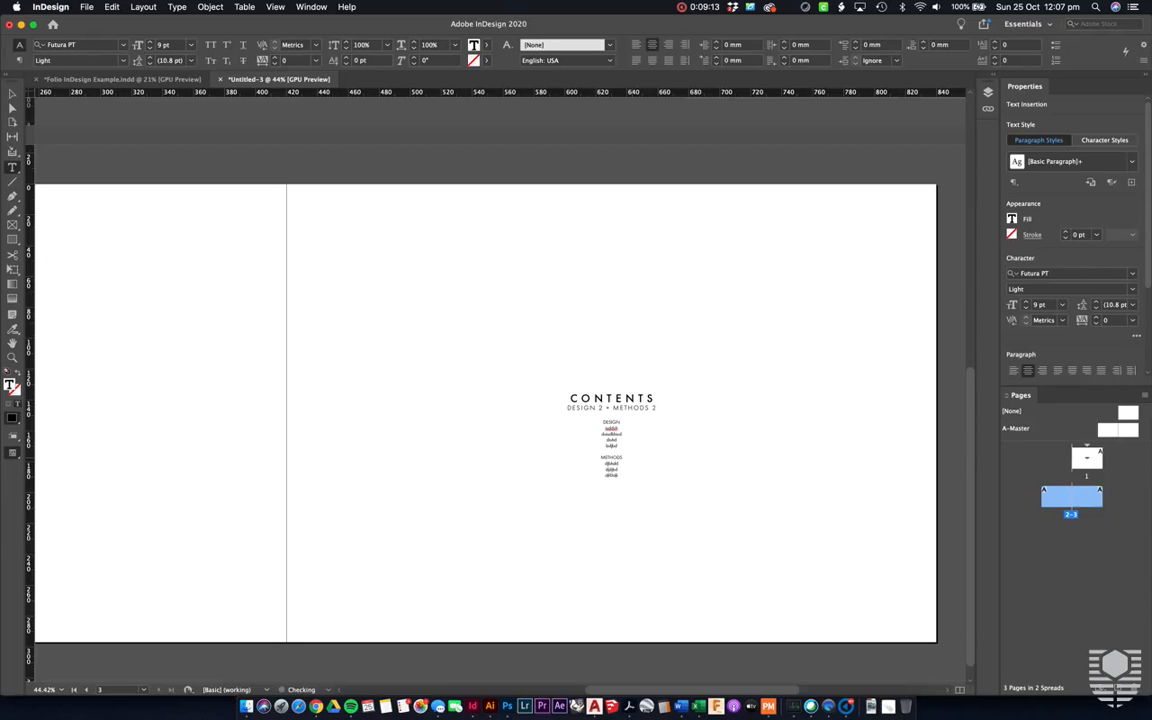
text(jfbsf)
key(Escape)
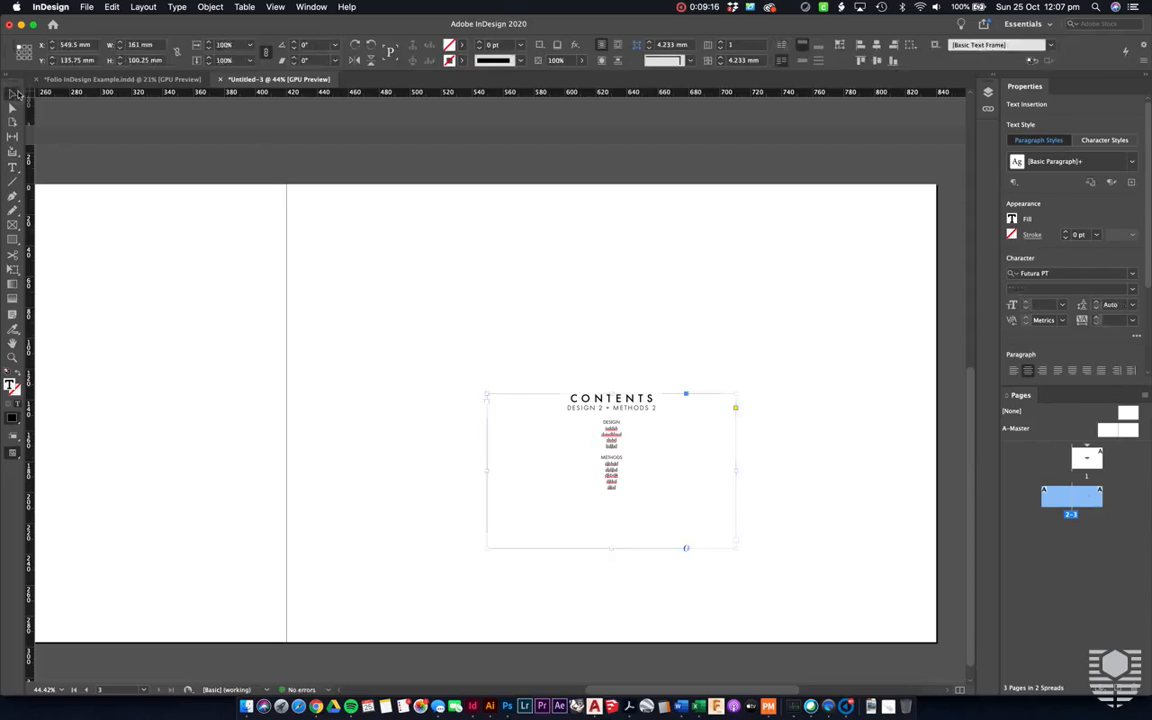
Step: Shorten the contents text frame to about 64 mm high, centre it vertically on page 3 and deselect it
click(587, 452)
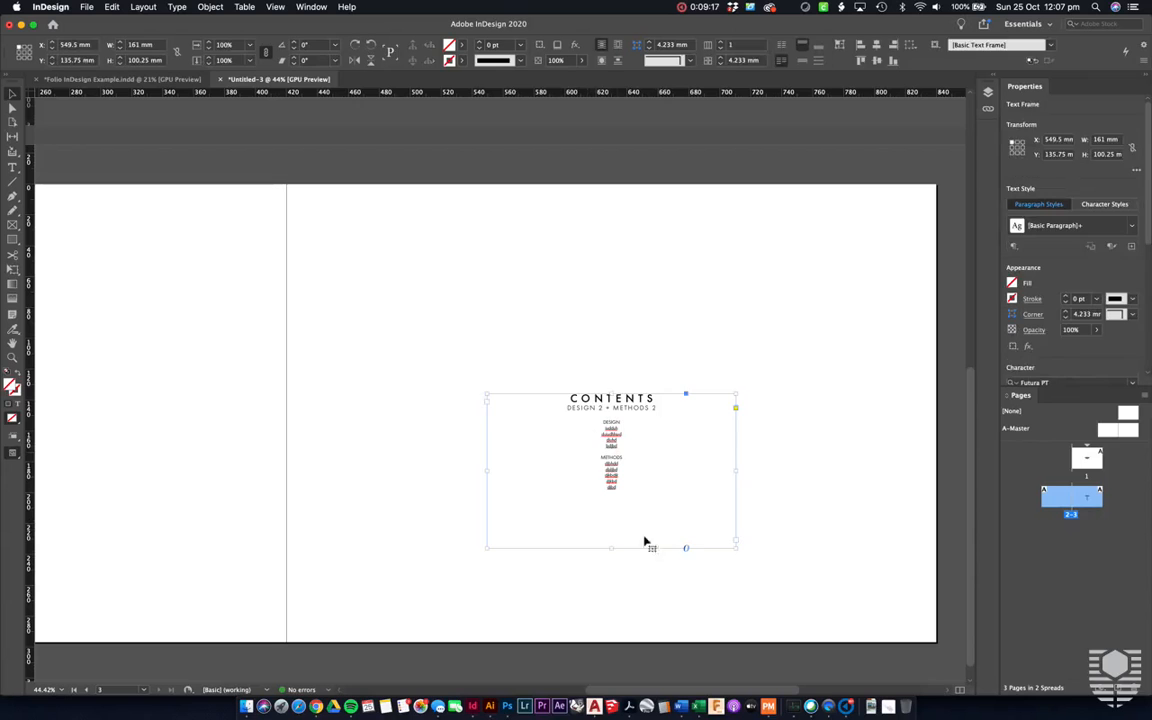
drag(614, 549, 612, 424)
click(746, 306)
Step: Duplicate the contents spread on pages 2–3 to create pages 4–5
scroll(746, 306, down, 1)
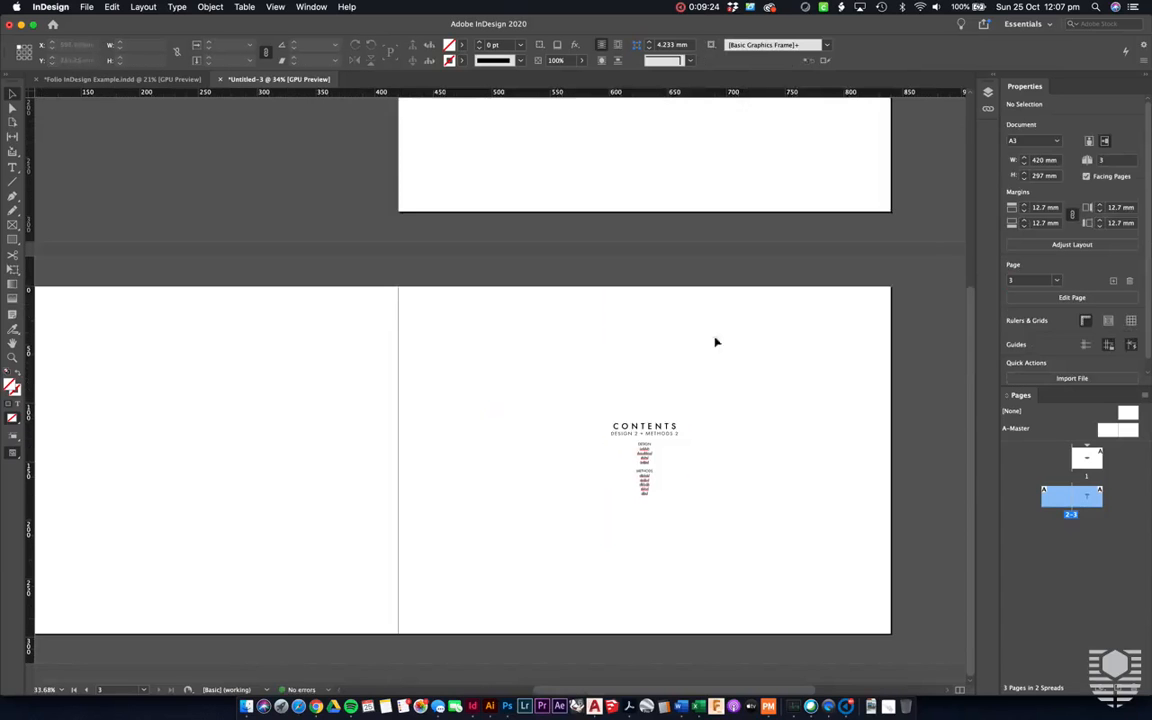
scroll(681, 401, left, 4)
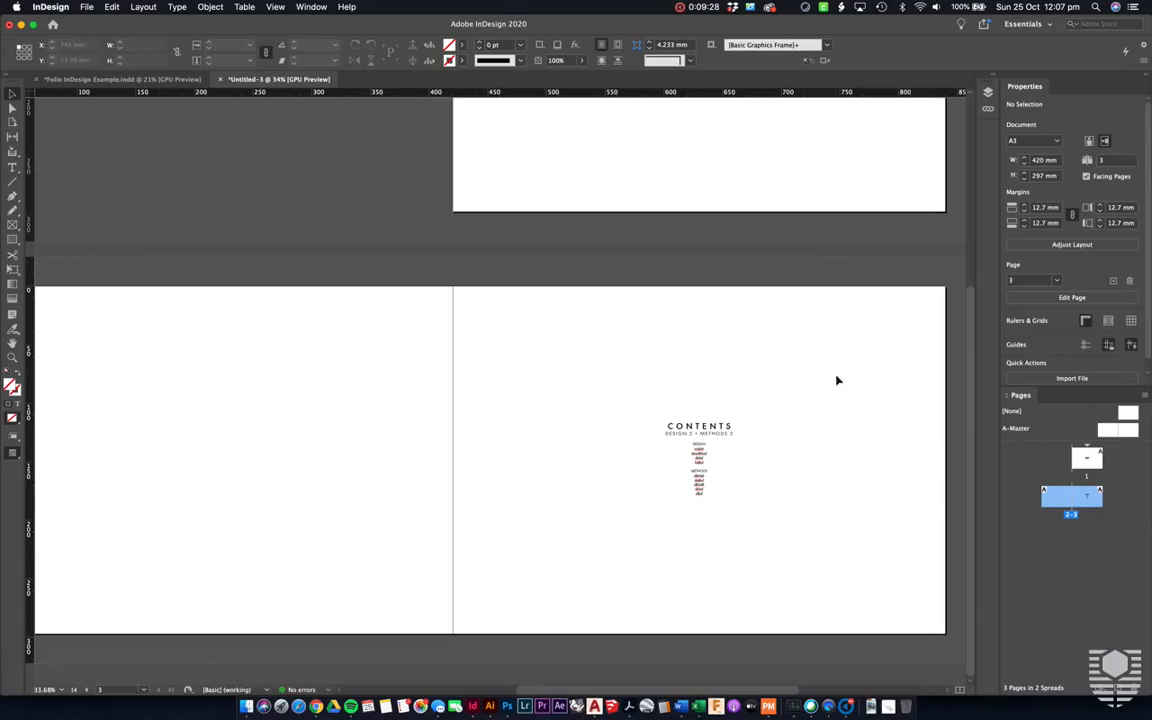
click(1091, 500)
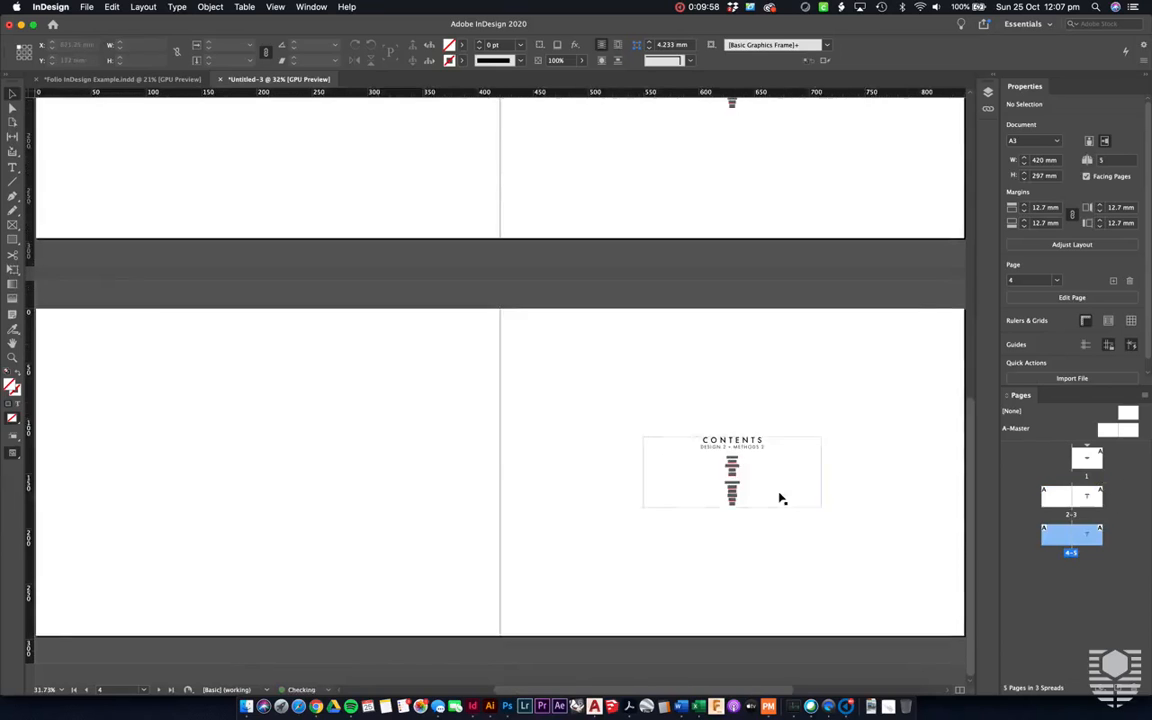
scroll(779, 498, down, 3)
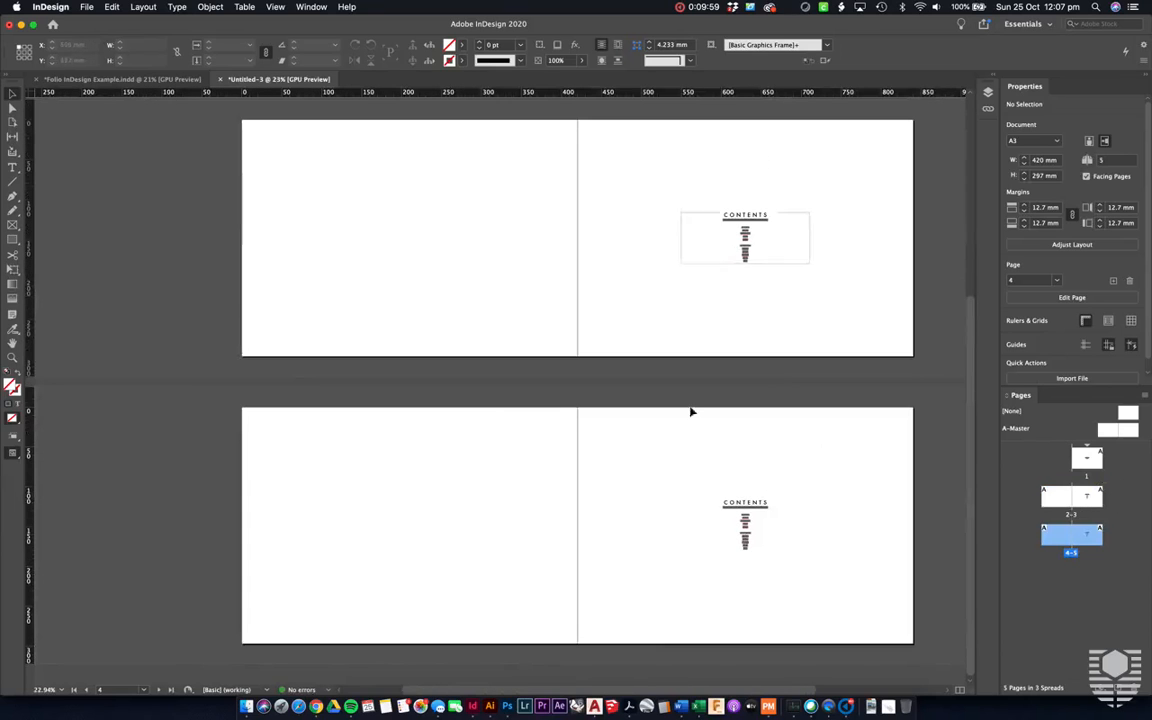
Step: Delete the copied contents text frame from page 5, leaving the new spread blank
drag(806, 615, 712, 492)
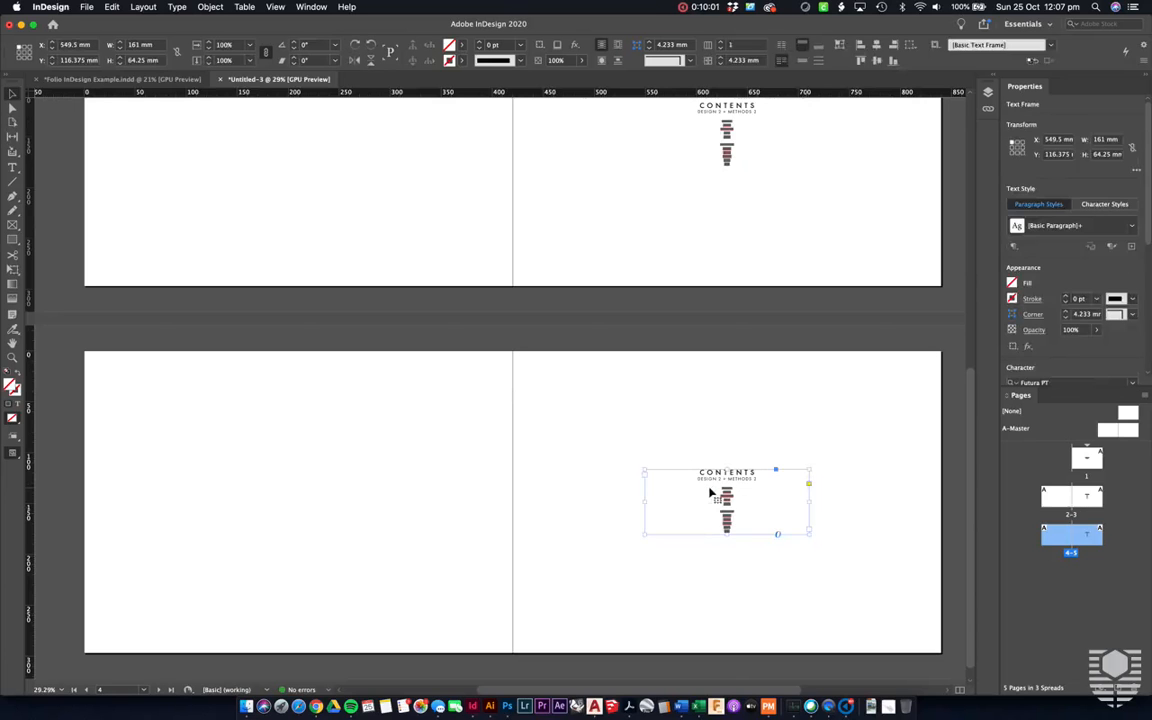
key(Delete)
scroll(739, 484, down, 1)
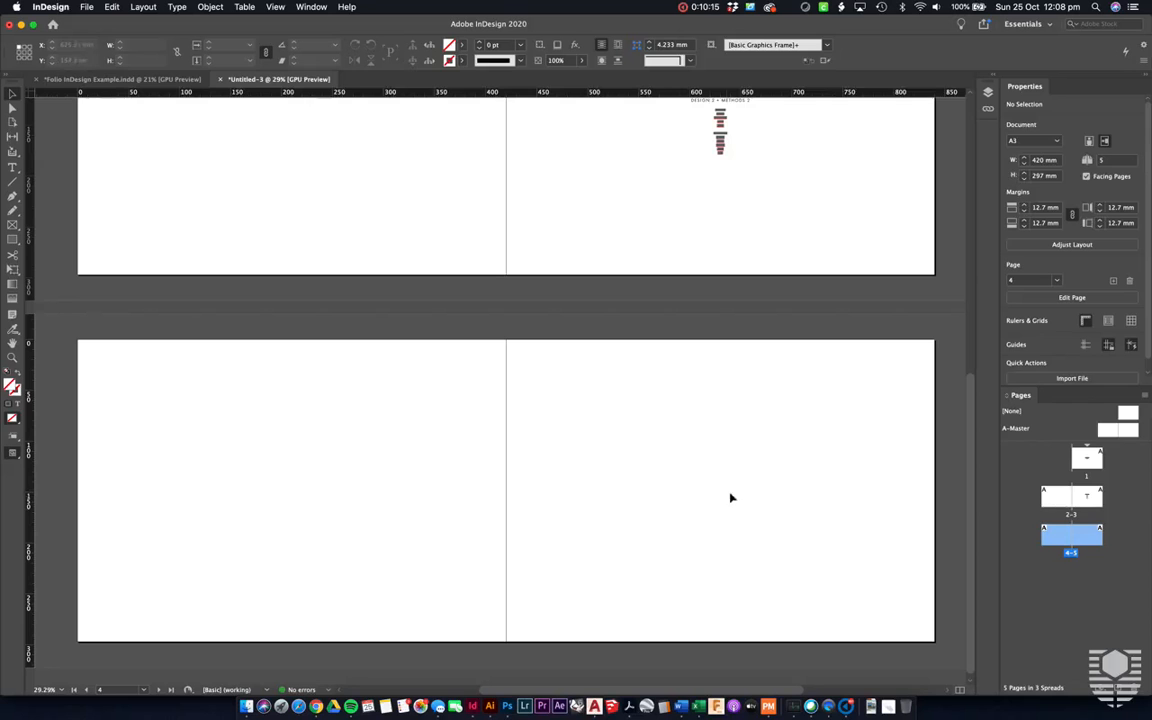
Step: Switch to Finder and place the One Point Perspective montage PSD from the Studio Bright CAD Files folder on page 5 at full size
click(246, 707)
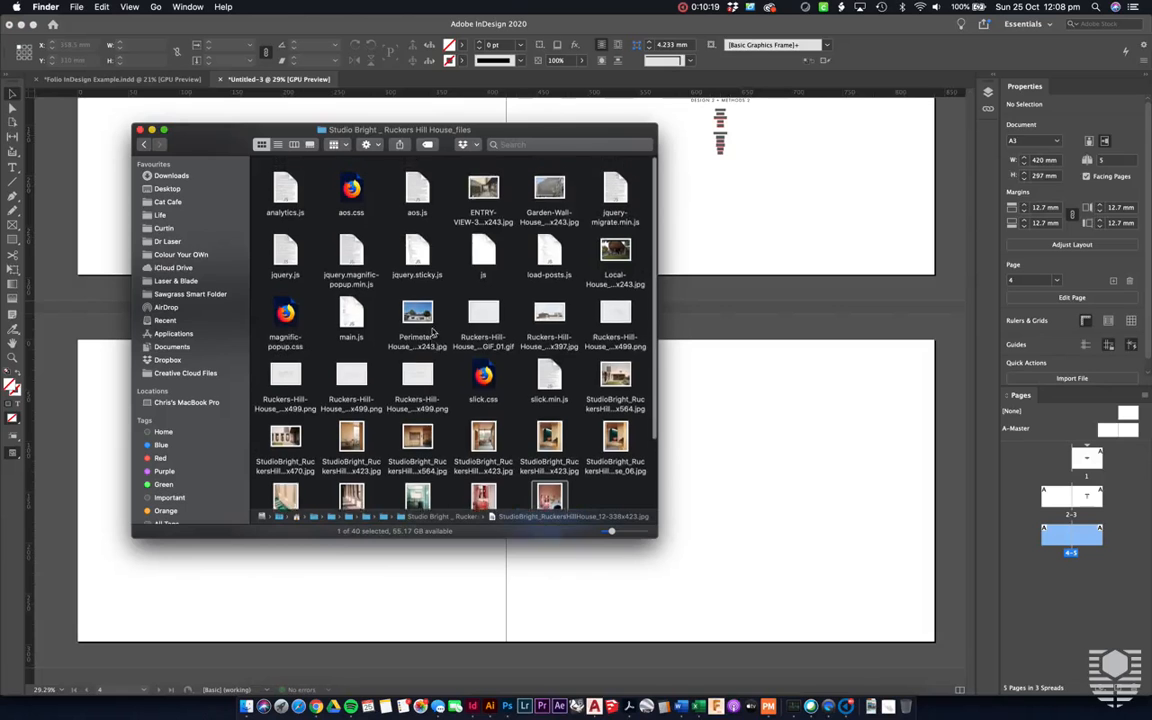
click(143, 144)
scroll(392, 277, up, 5)
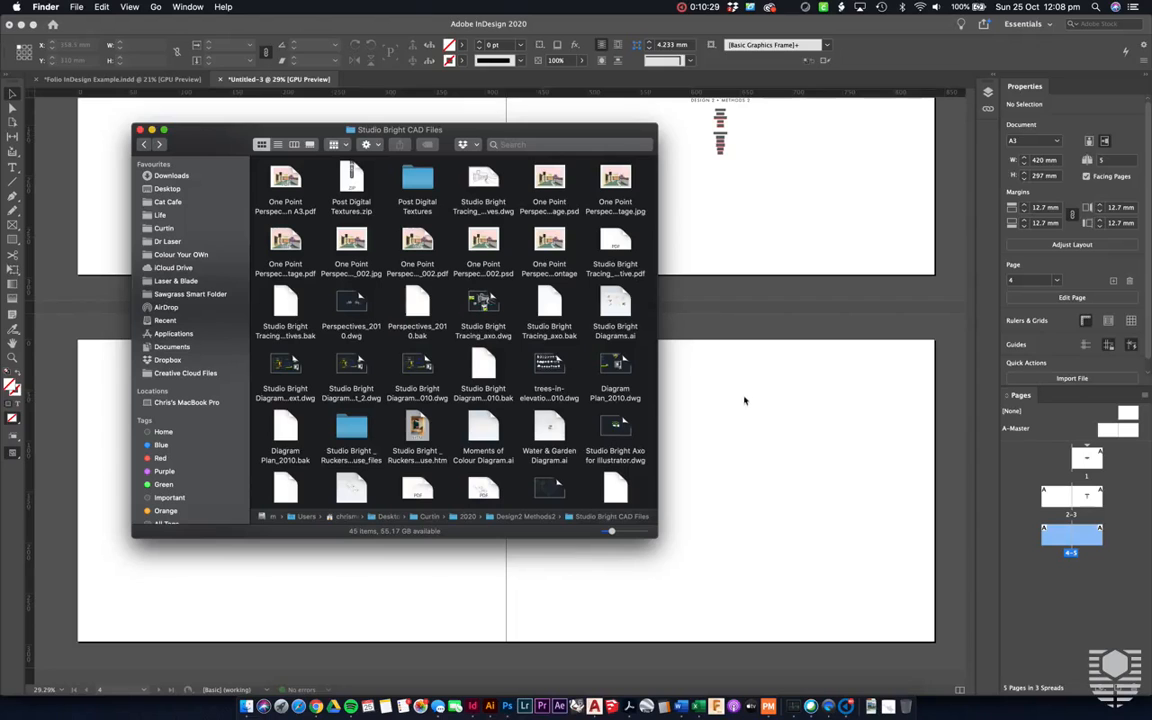
drag(549, 183, 730, 416)
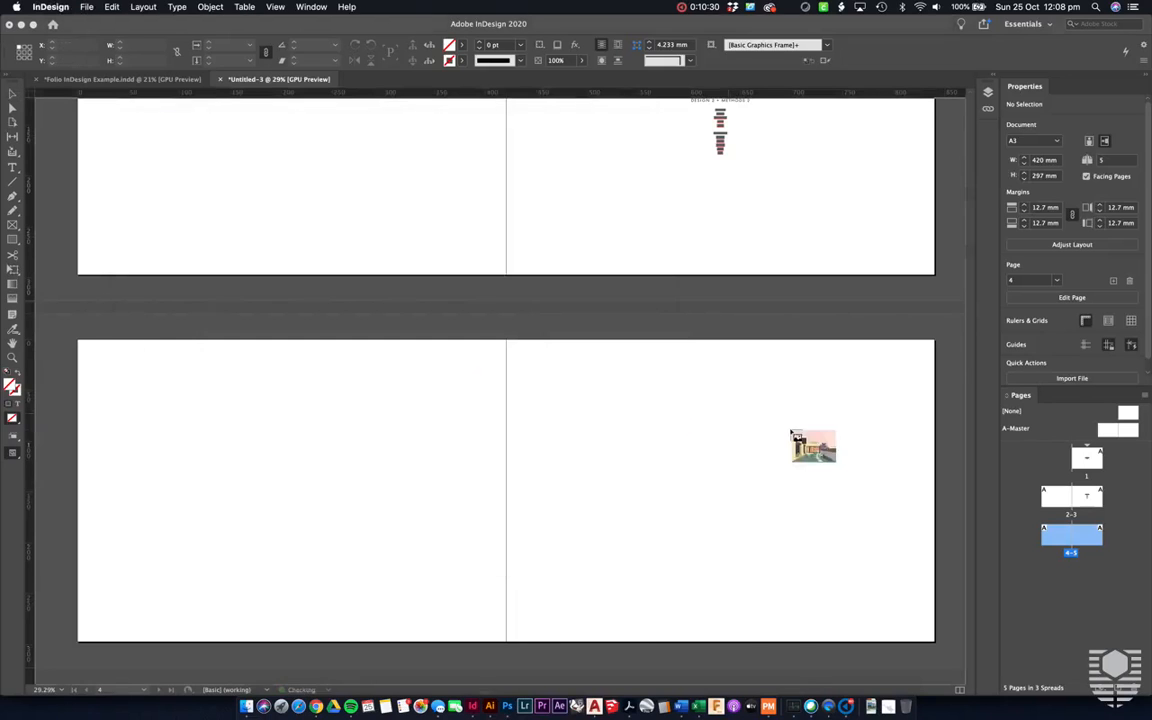
click(707, 433)
Step: Centre the placed perspective image horizontally and vertically on page 5 and deselect it
scroll(591, 398, right, 3)
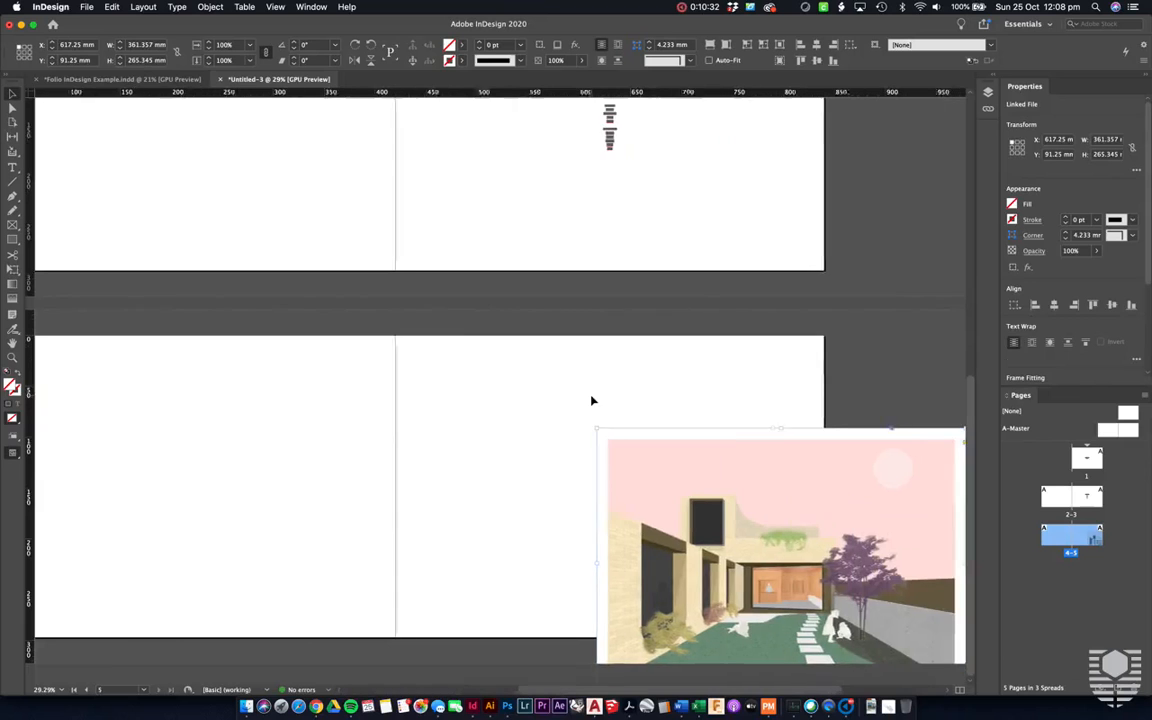
drag(683, 568, 533, 495)
click(324, 391)
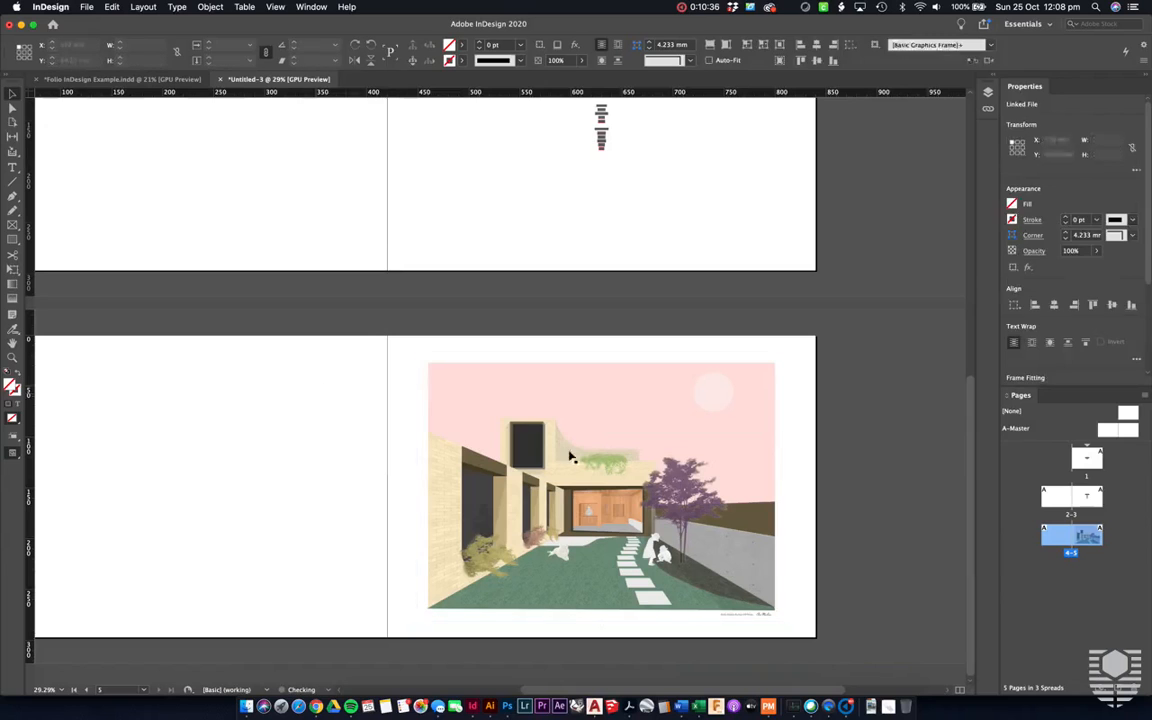
drag(581, 457, 586, 460)
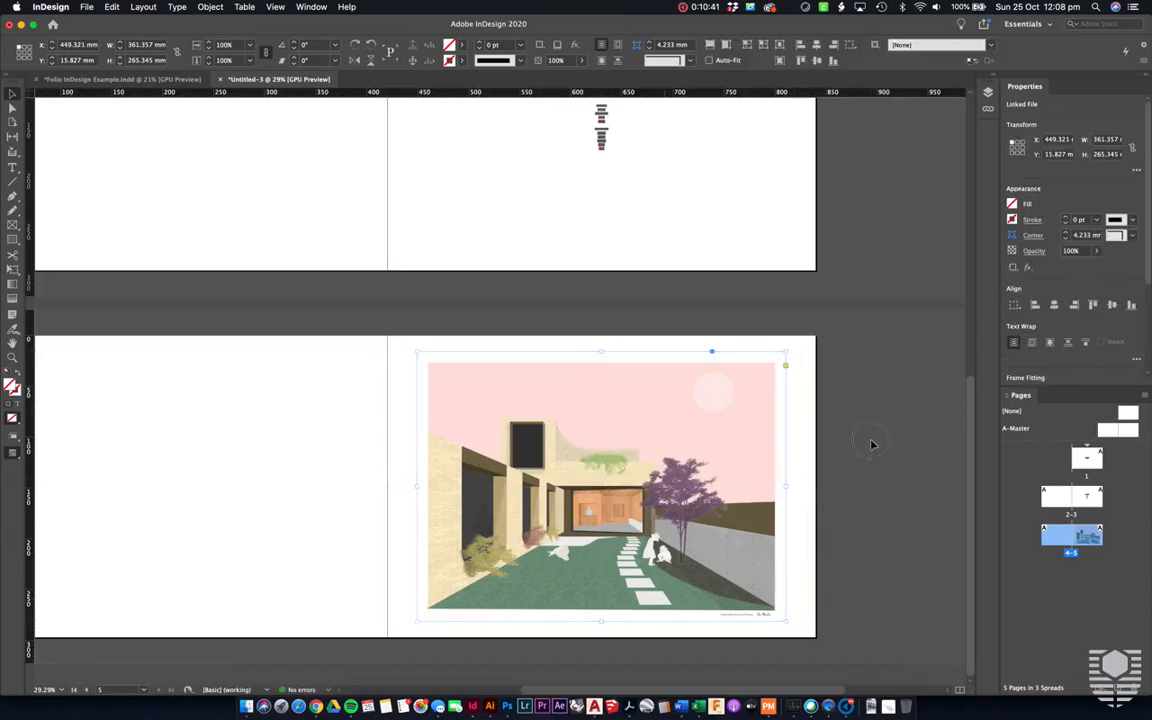
click(800, 479)
Step: Select the perspective image and set the display performance to Fast Display
scroll(800, 479, up, 5)
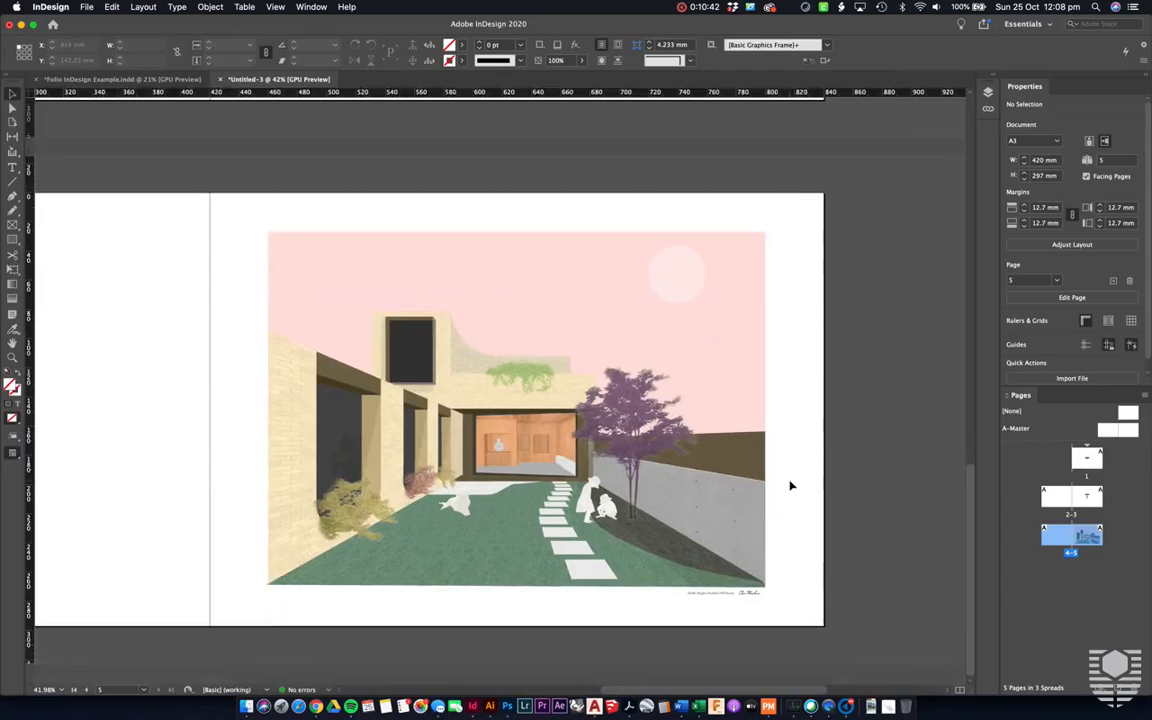
scroll(790, 482, up, 2)
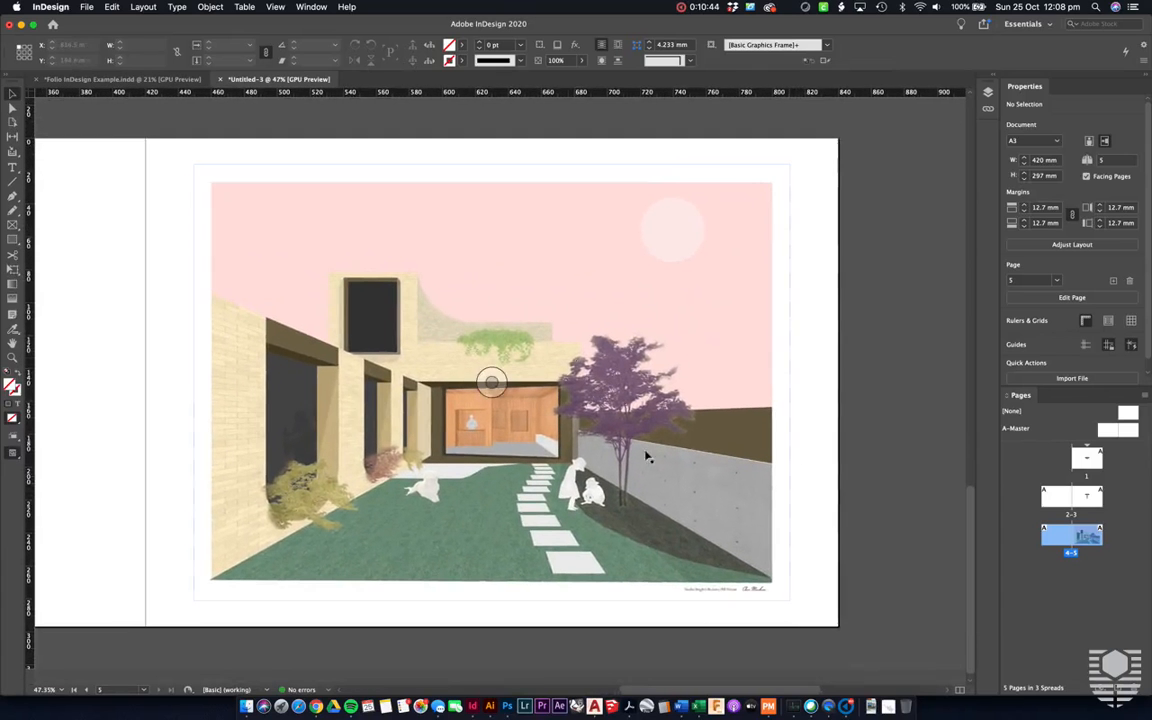
click(567, 342)
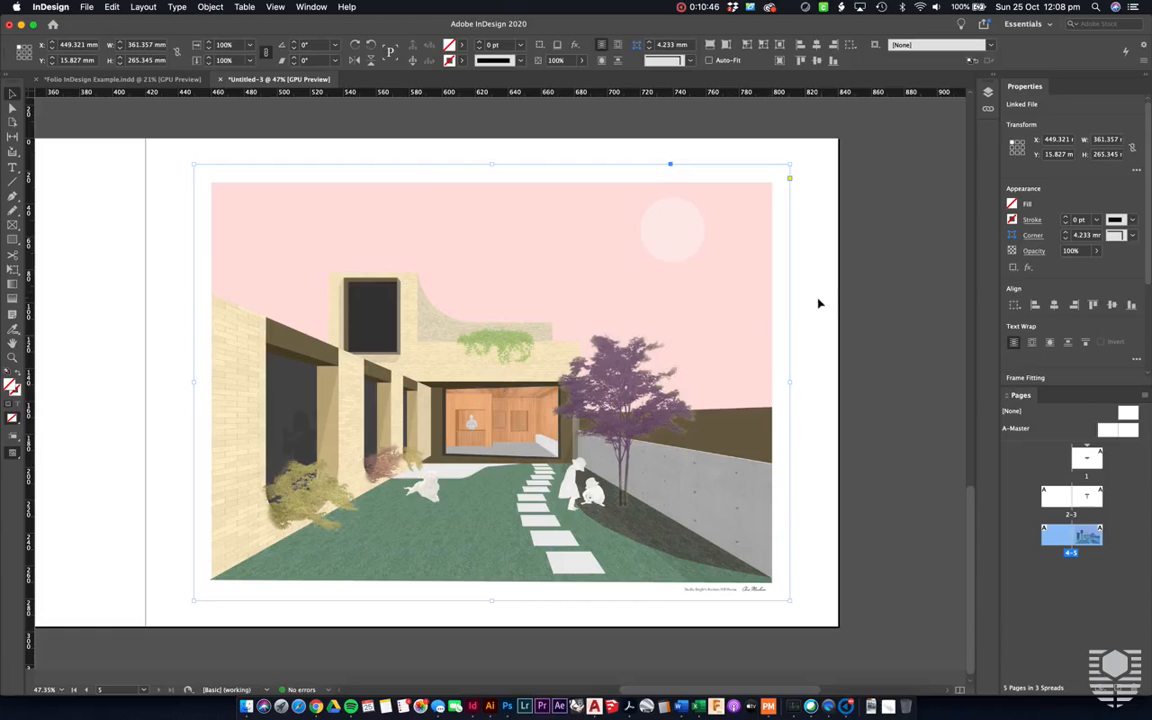
click(272, 8)
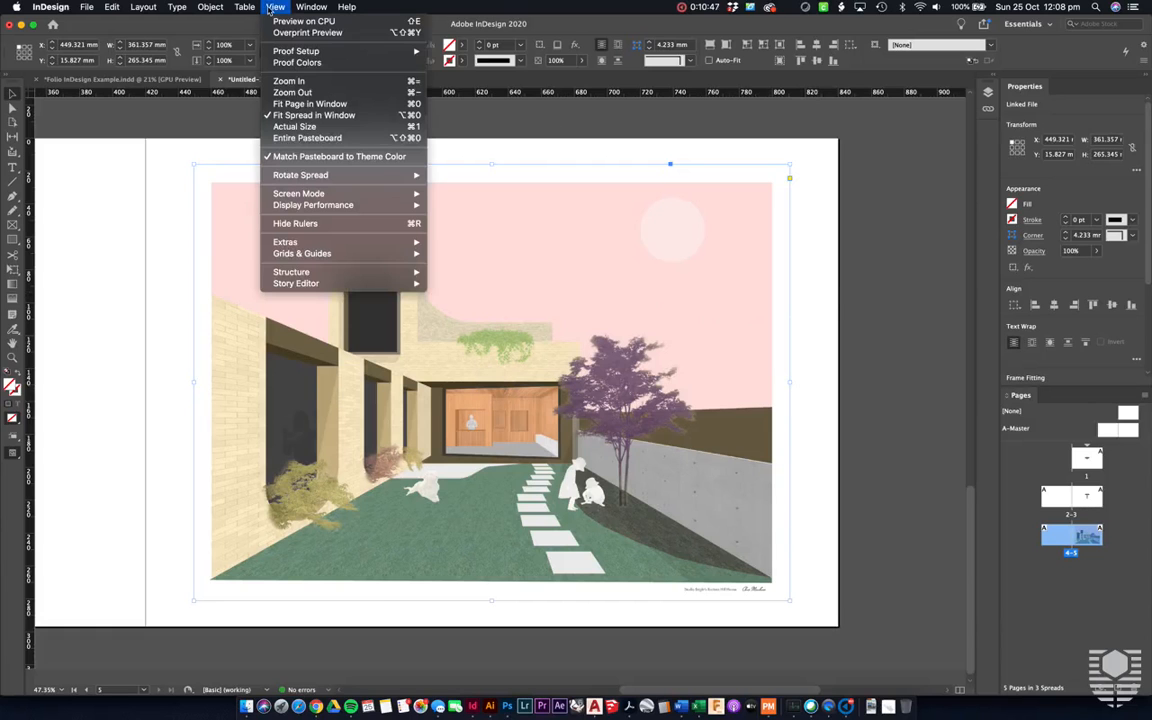
mouse_move(373, 210)
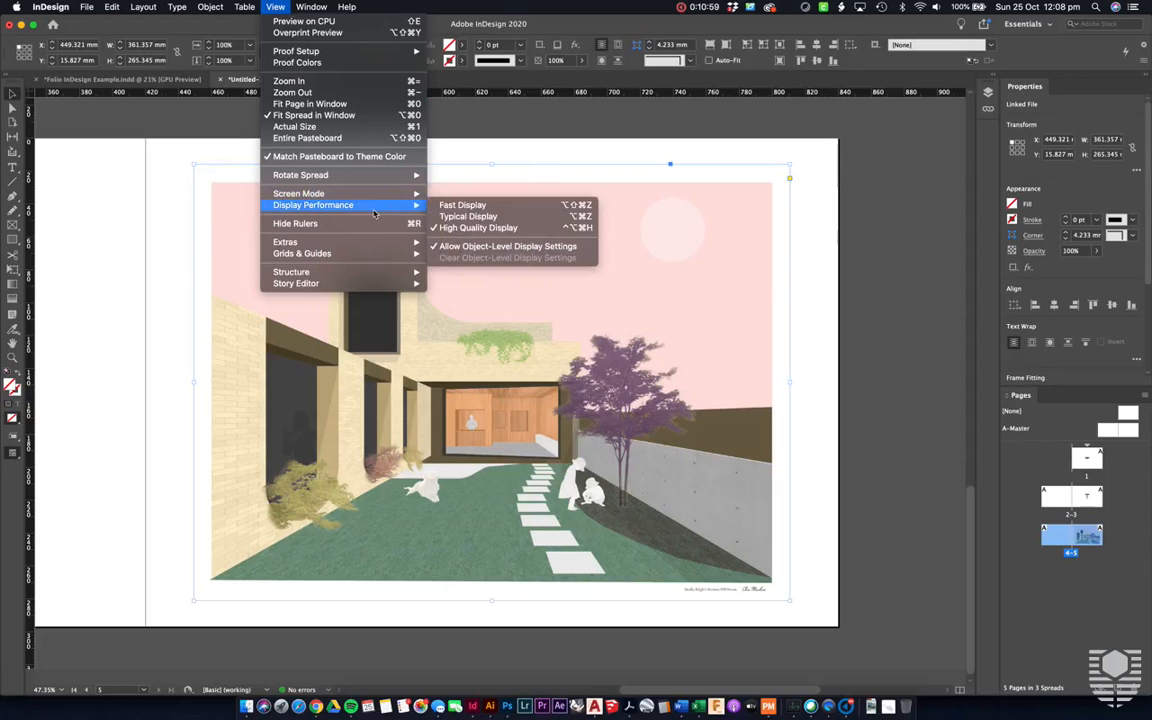
click(483, 205)
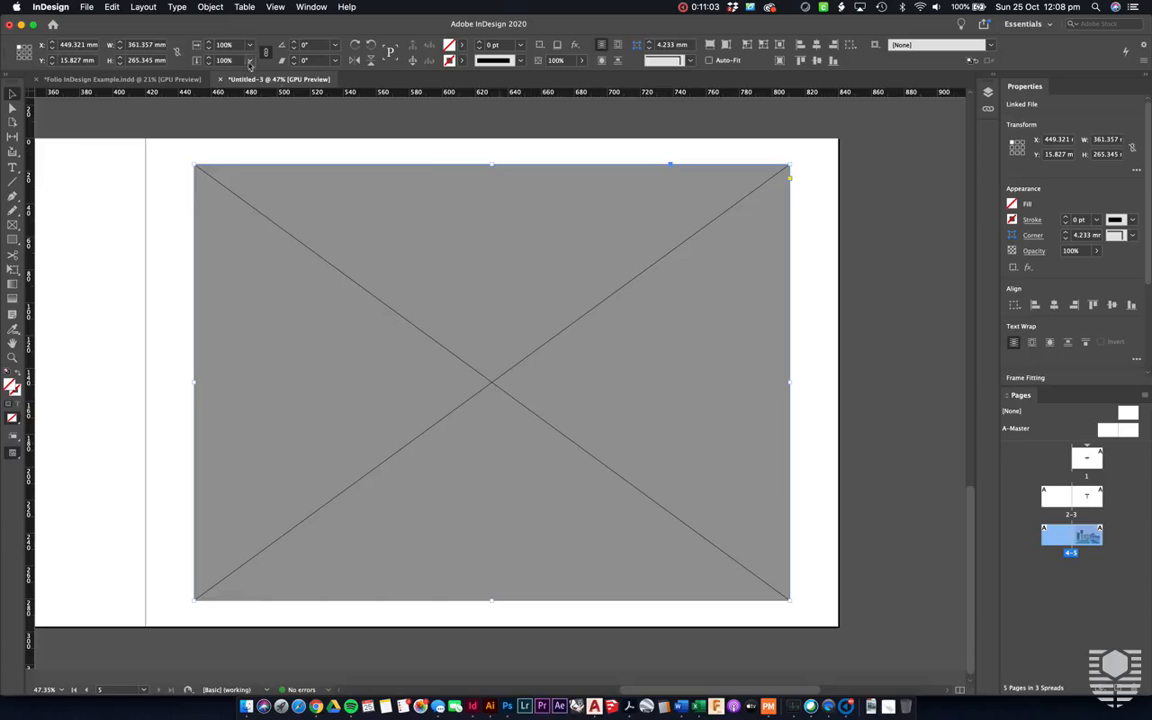
Step: Set the display performance to Typical Display
click(276, 7)
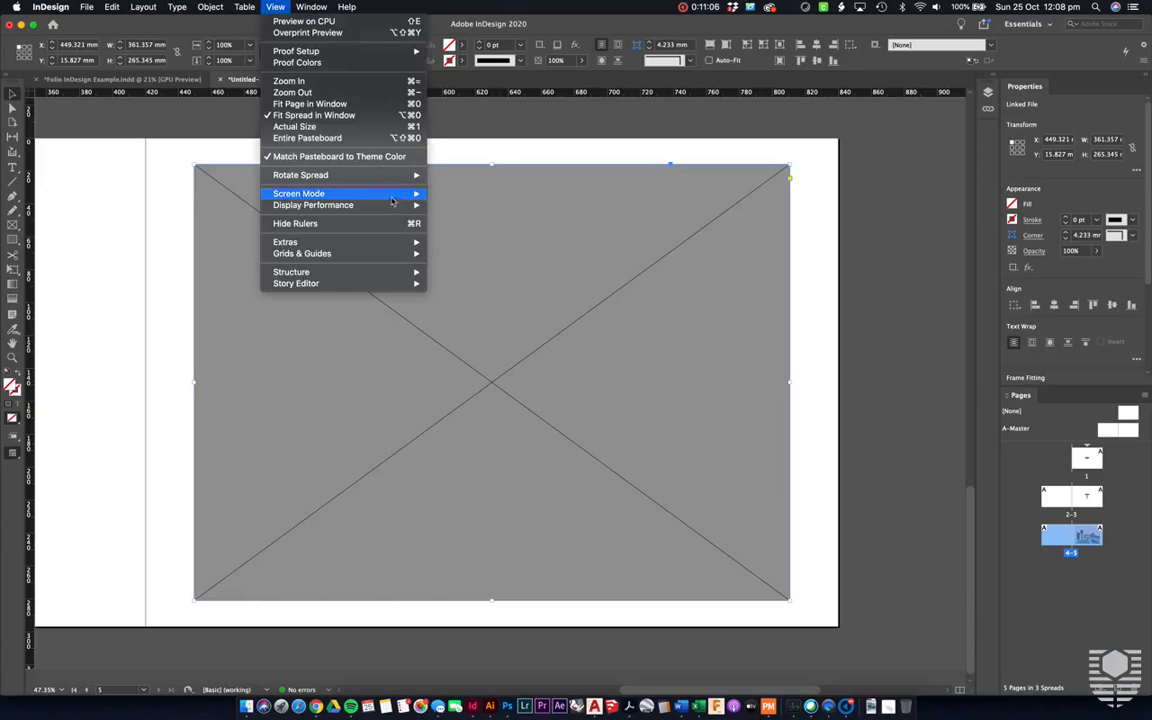
mouse_move(397, 212)
click(460, 216)
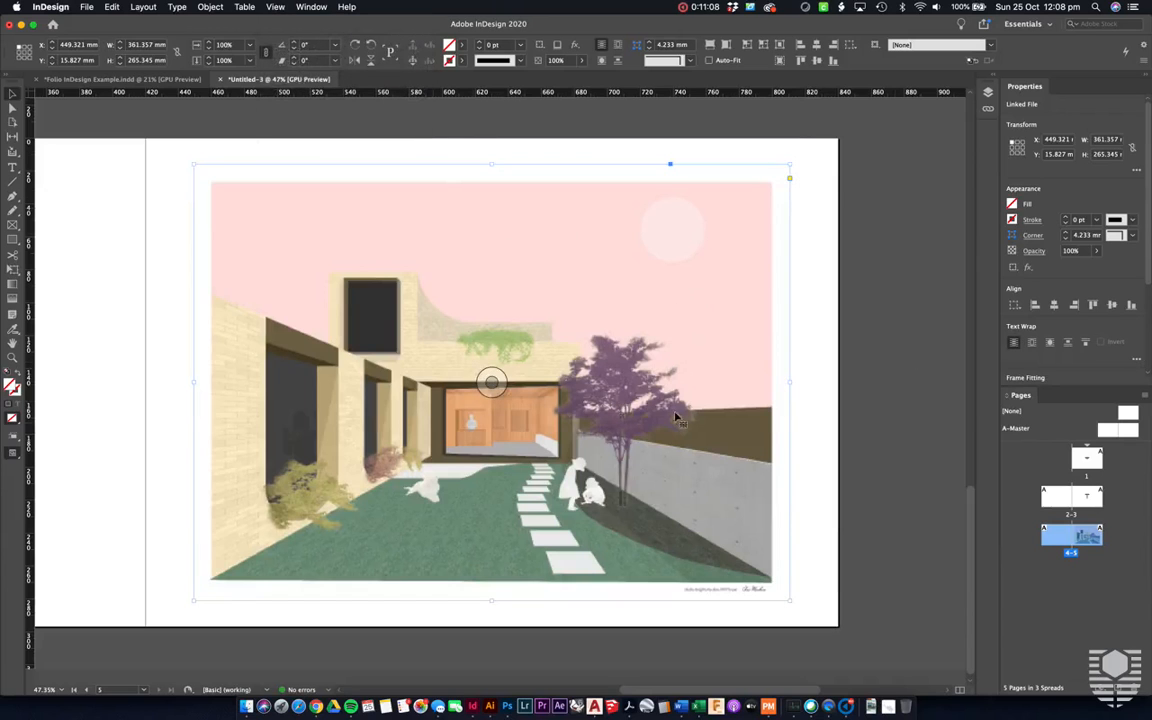
Step: Set the display performance to High Quality Display and deselect the perspective image
click(276, 7)
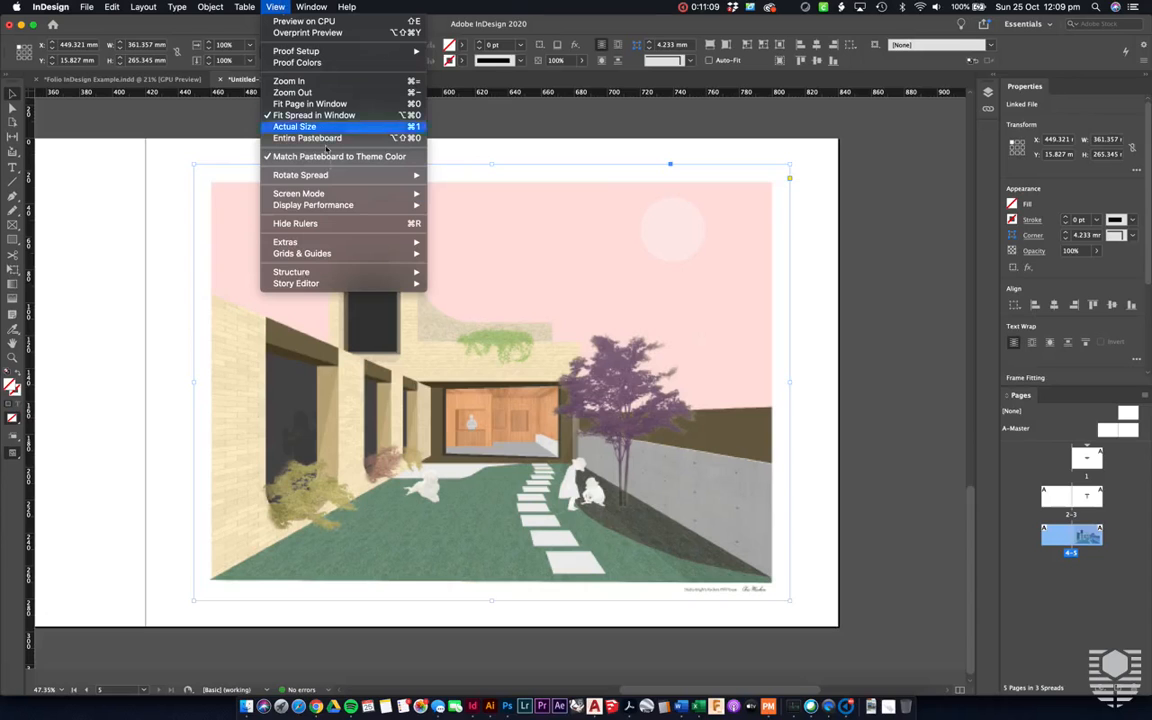
mouse_move(360, 205)
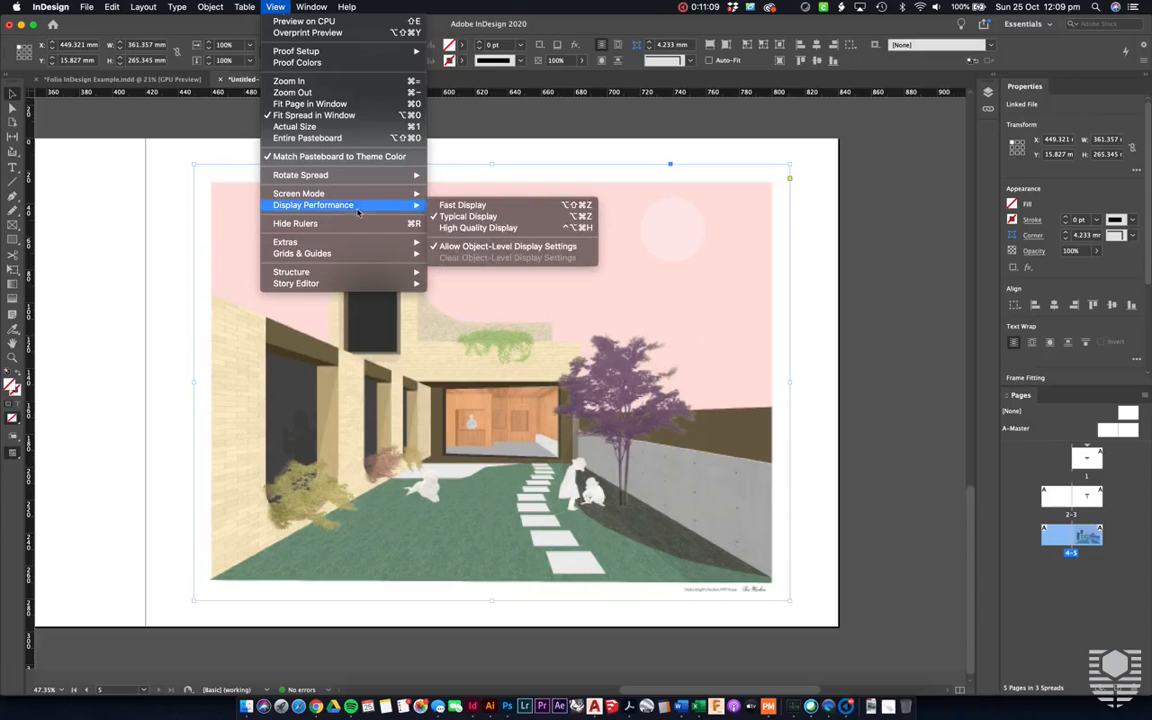
click(514, 231)
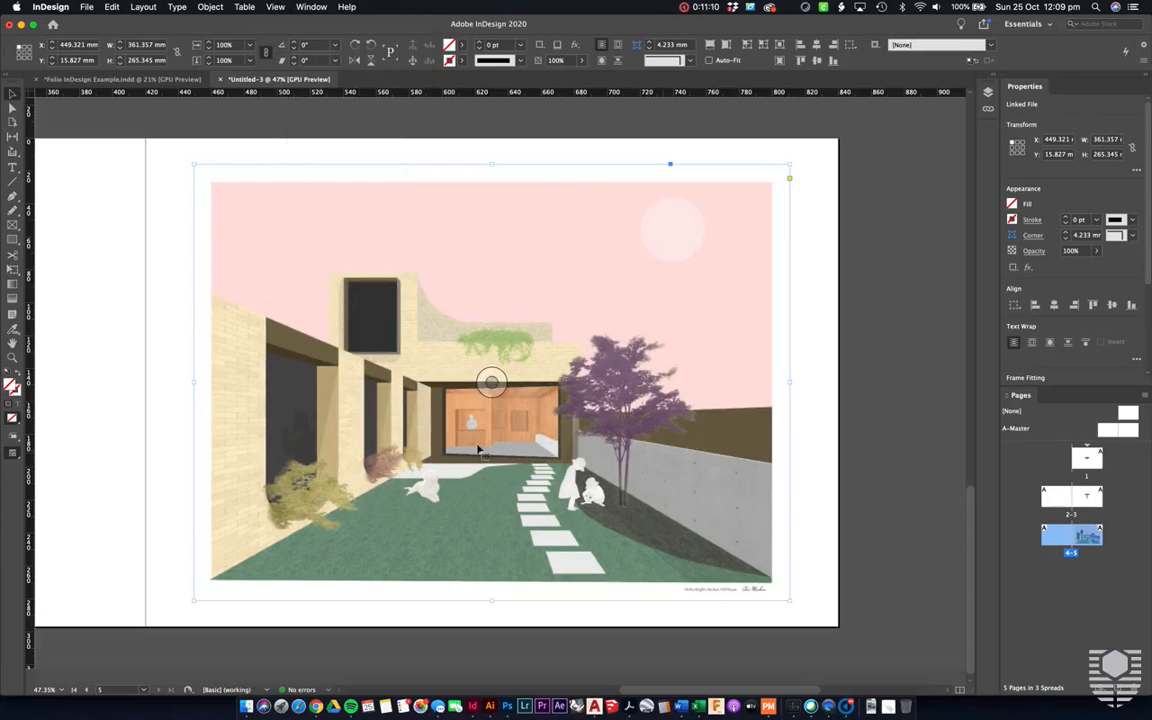
click(824, 428)
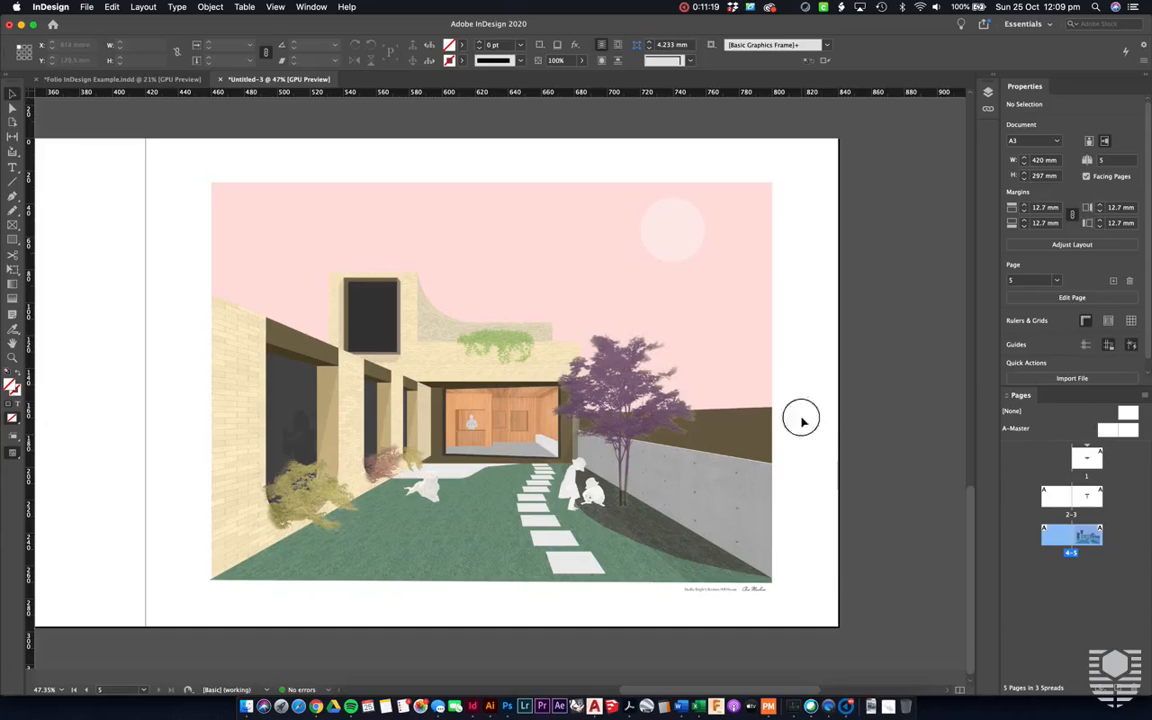
Step: Crop the perspective image's frame from above and below into a wide horizontal strip and deselect it
click(612, 296)
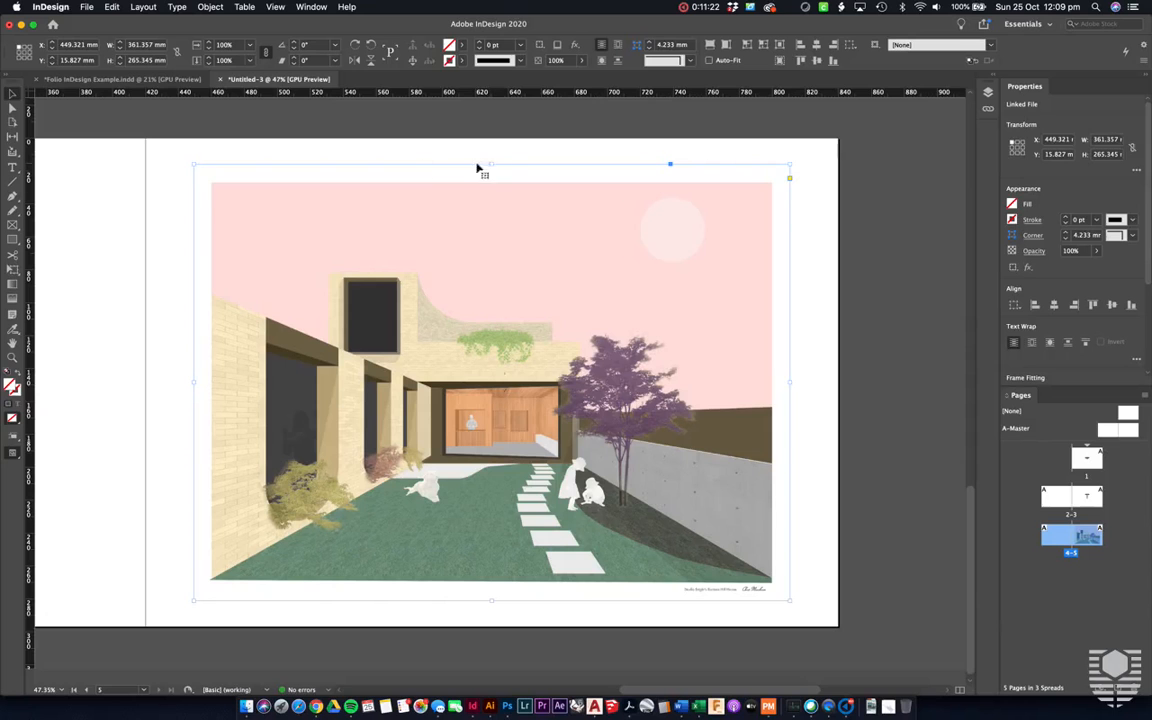
drag(491, 164, 491, 257)
drag(491, 600, 491, 494)
drag(493, 257, 494, 325)
click(877, 492)
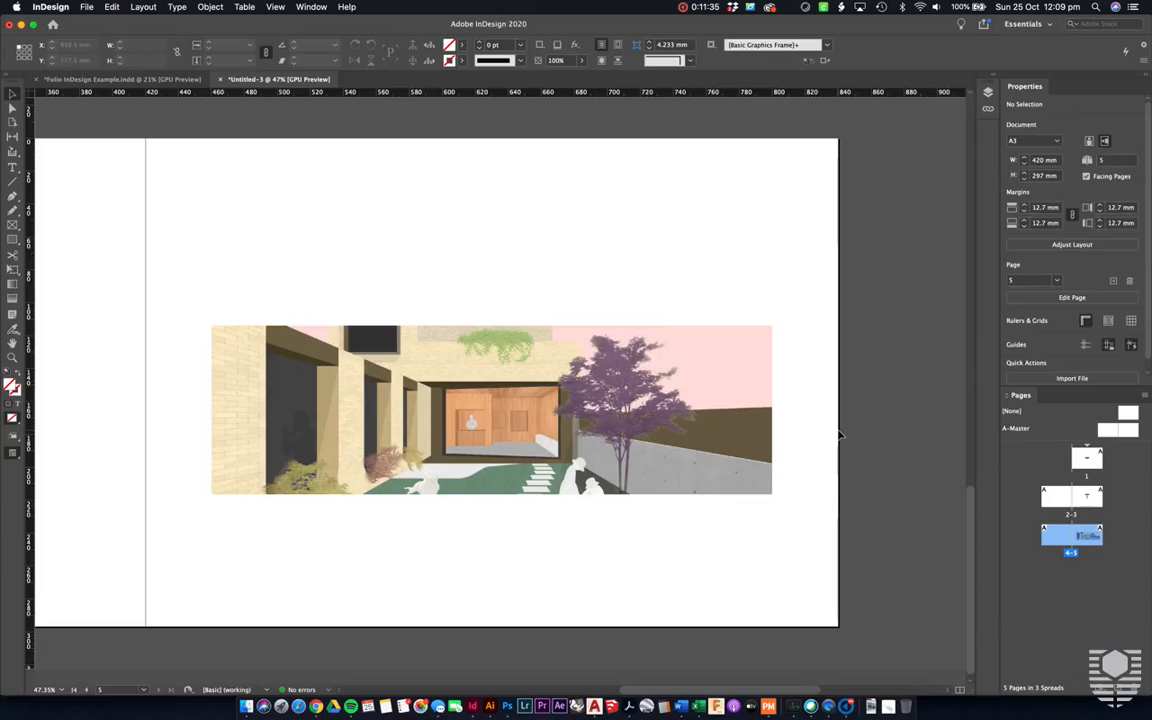
Step: Undo the frame crops on the perspective image
key(super+z)
key(super+z)
key(super+z)
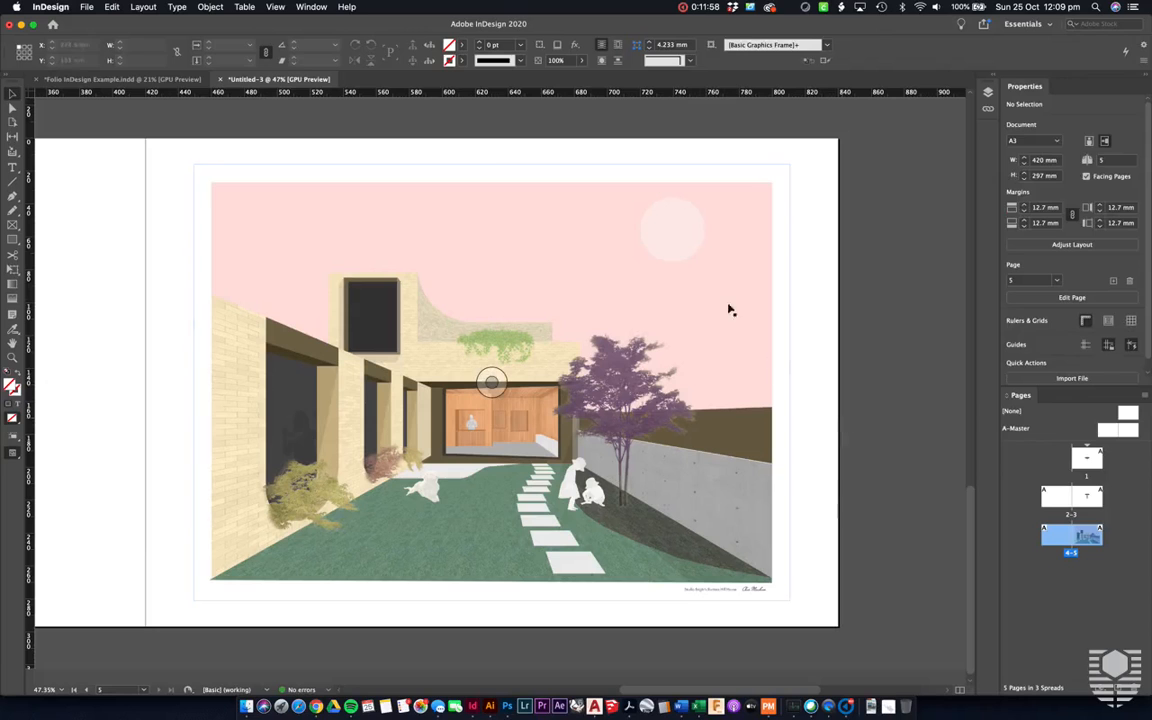
Step: Try scaling the perspective image's content from its upper-right corner, undo each attempt and deselect the image
click(700, 282)
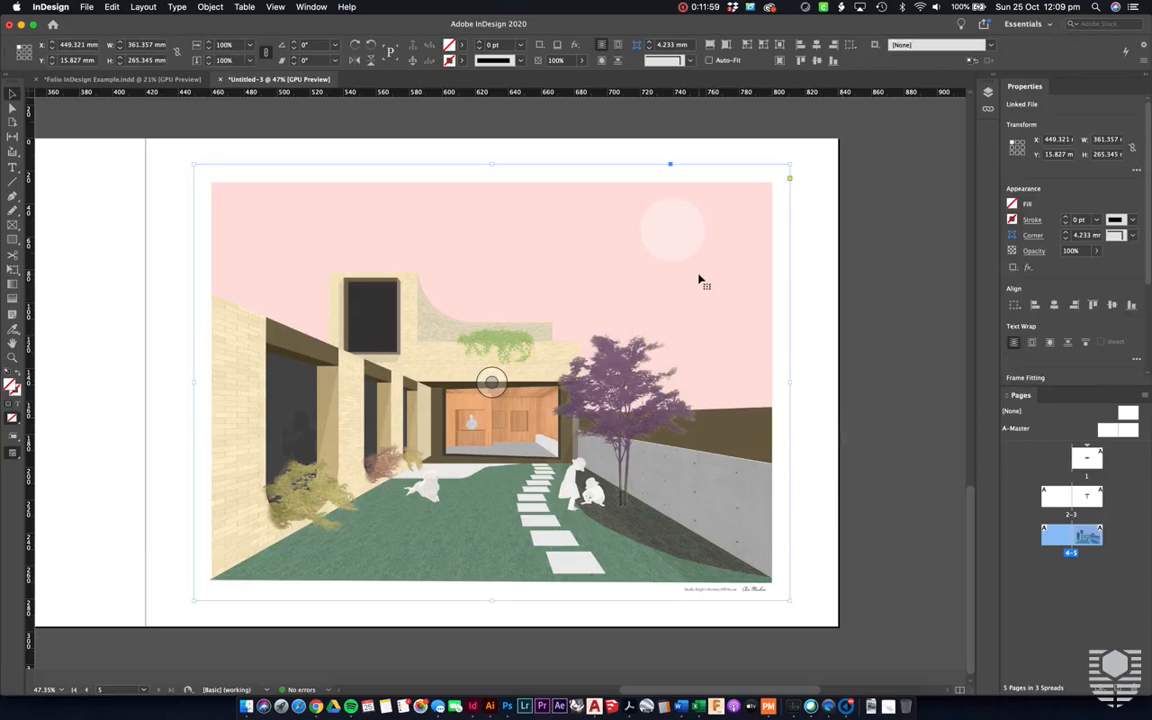
double_click(698, 276)
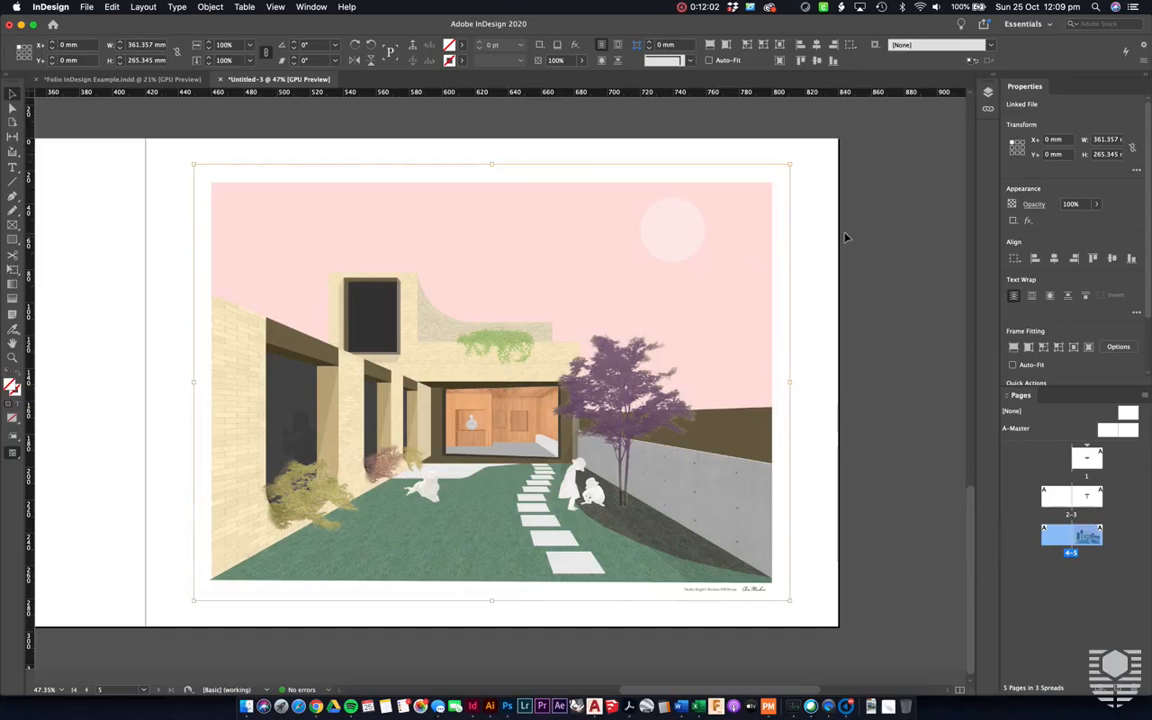
drag(790, 164, 628, 322)
key(super+z)
key(super+z)
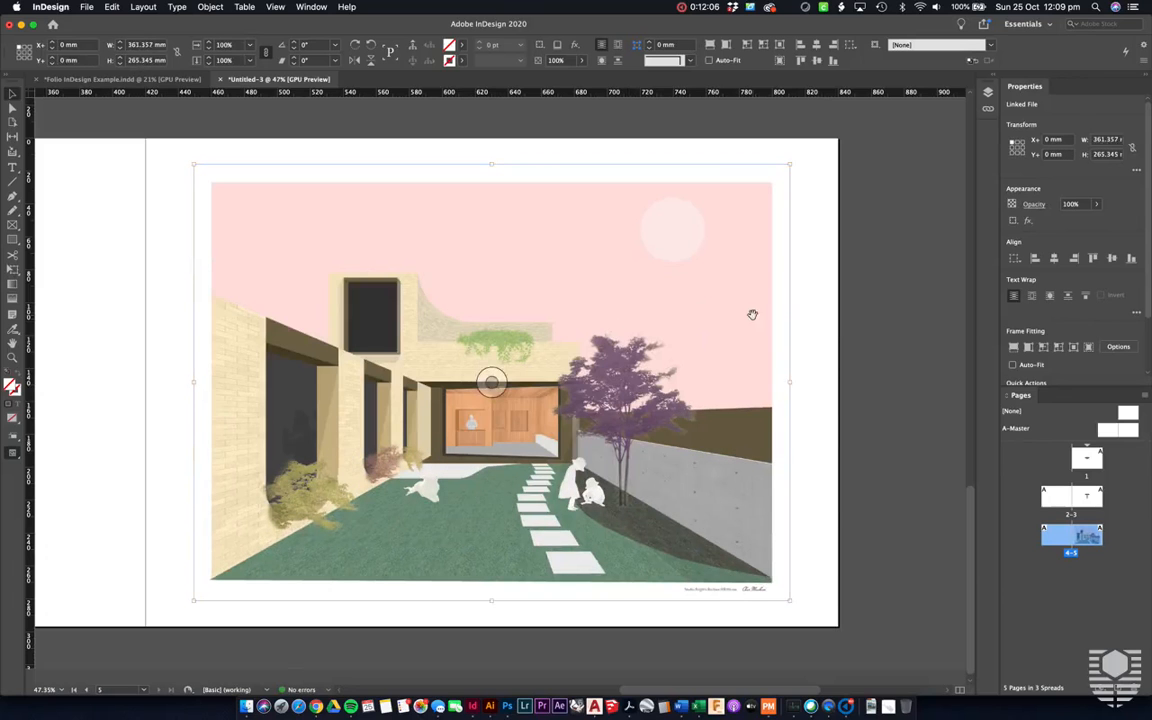
drag(790, 164, 620, 290)
key(super+z)
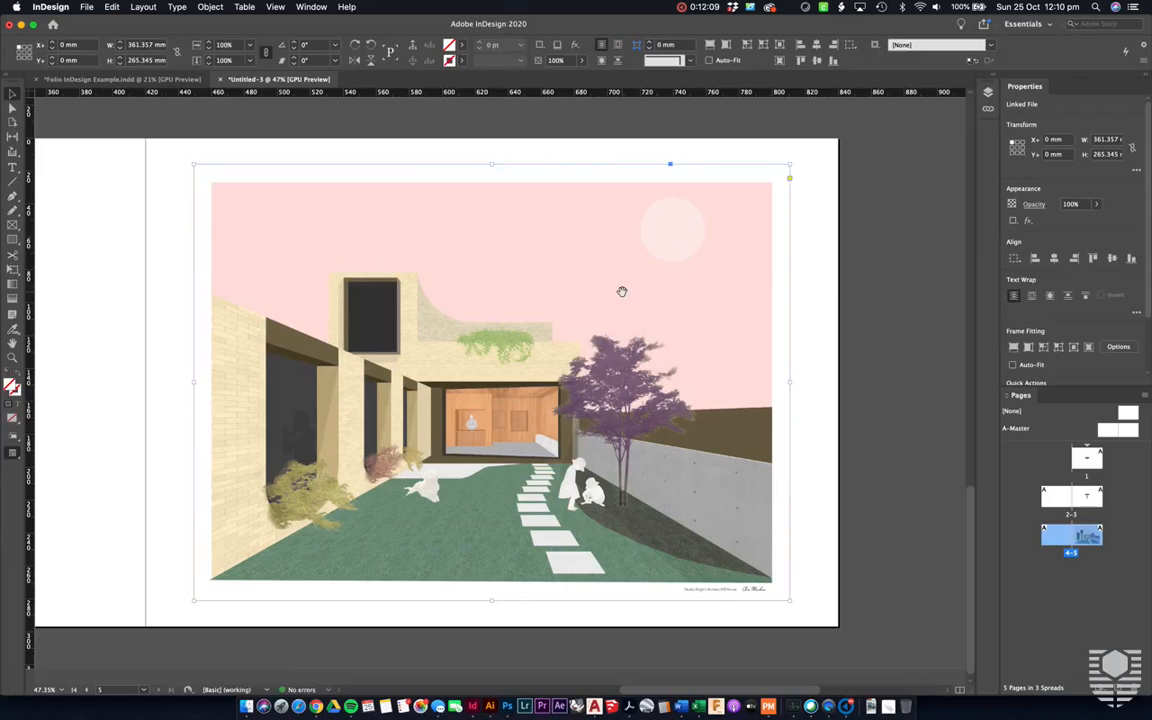
click(813, 278)
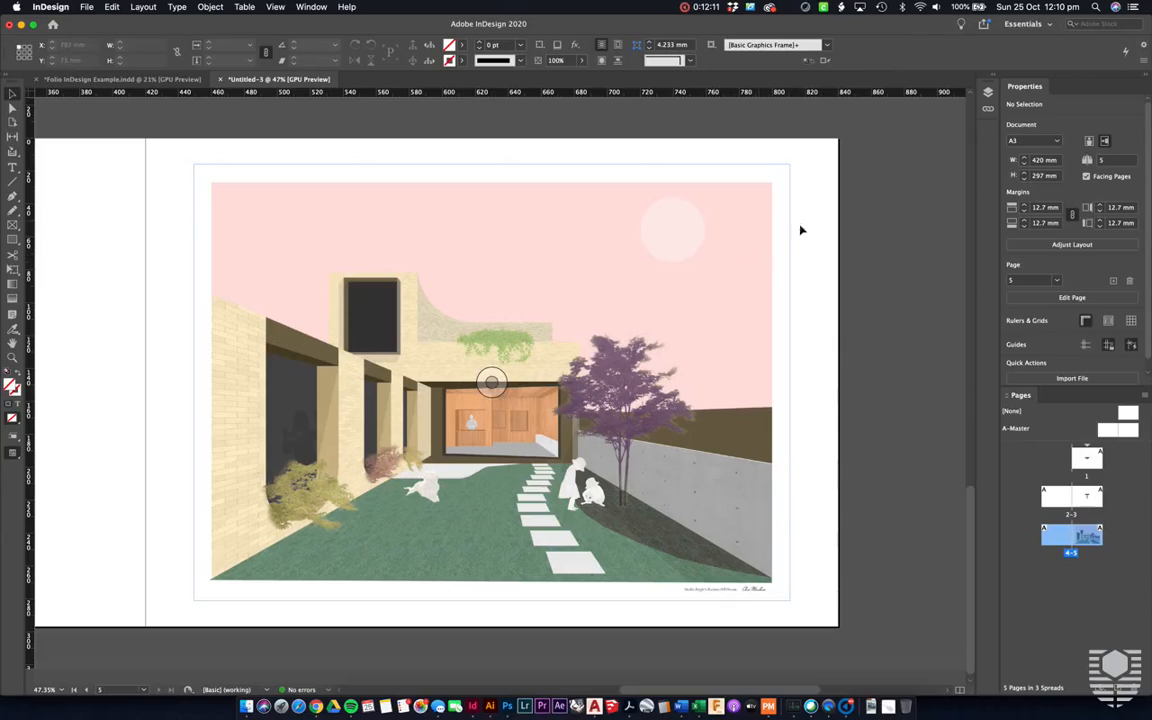
Step: Try enlarging the perspective image together with its frame to about 392 by 288 mm, and undo the enlargement
click(736, 228)
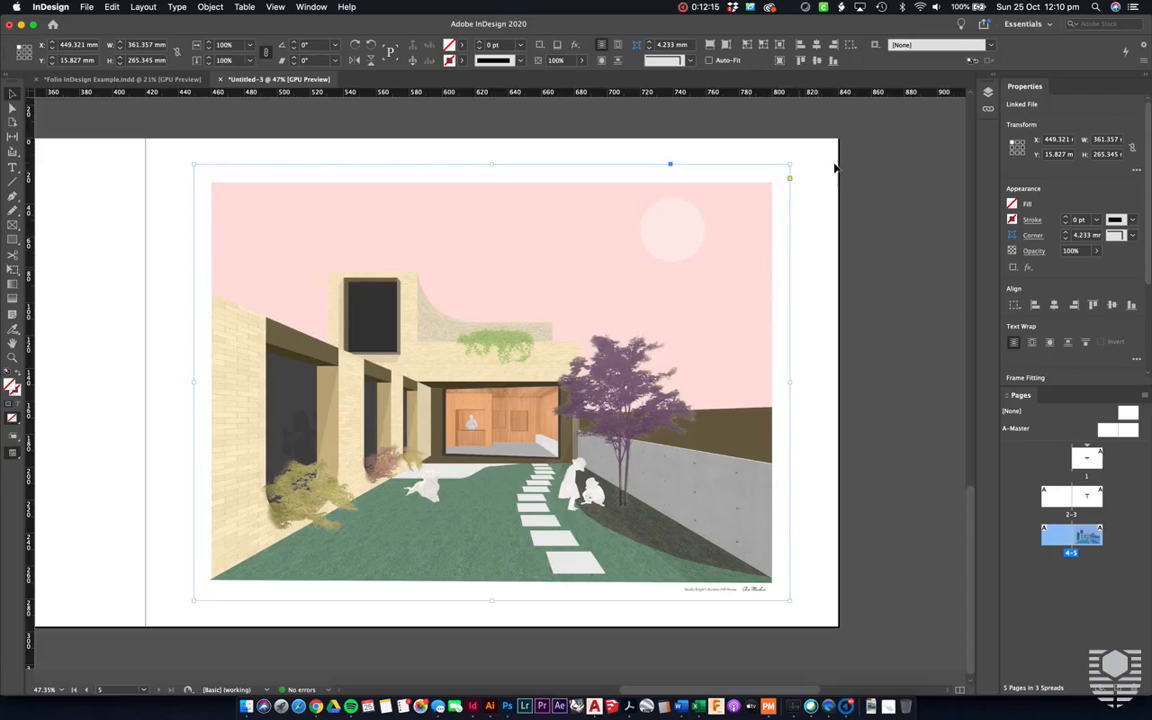
drag(790, 164, 840, 128)
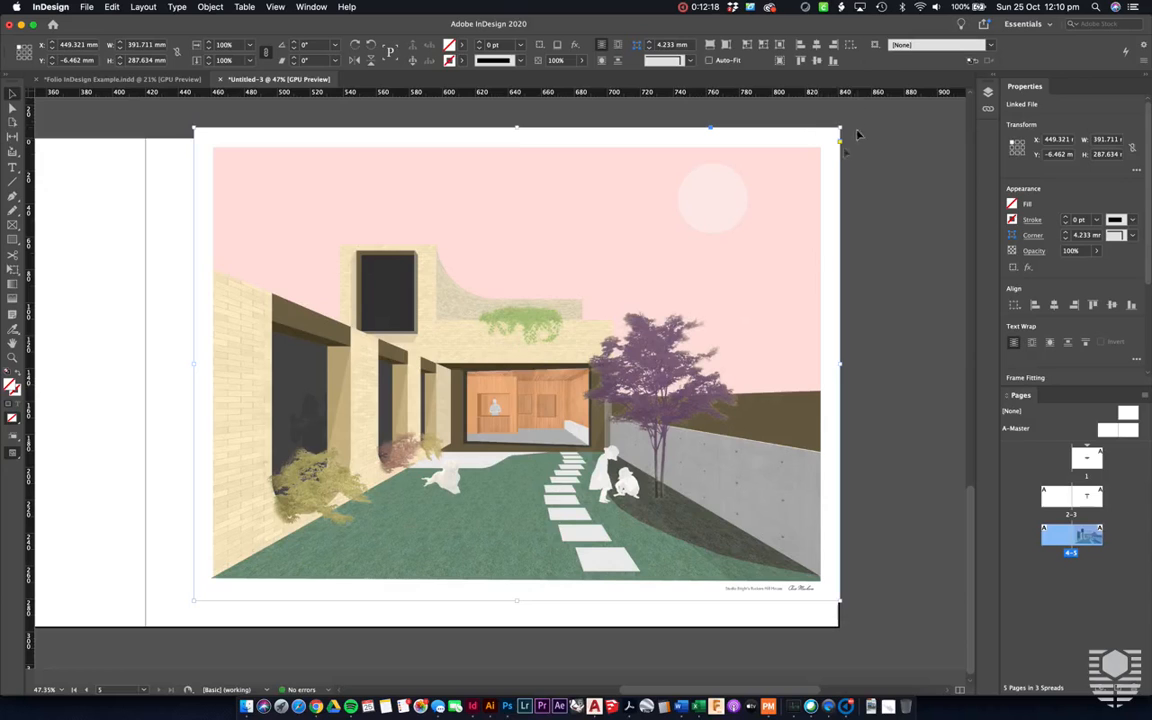
key(super+z)
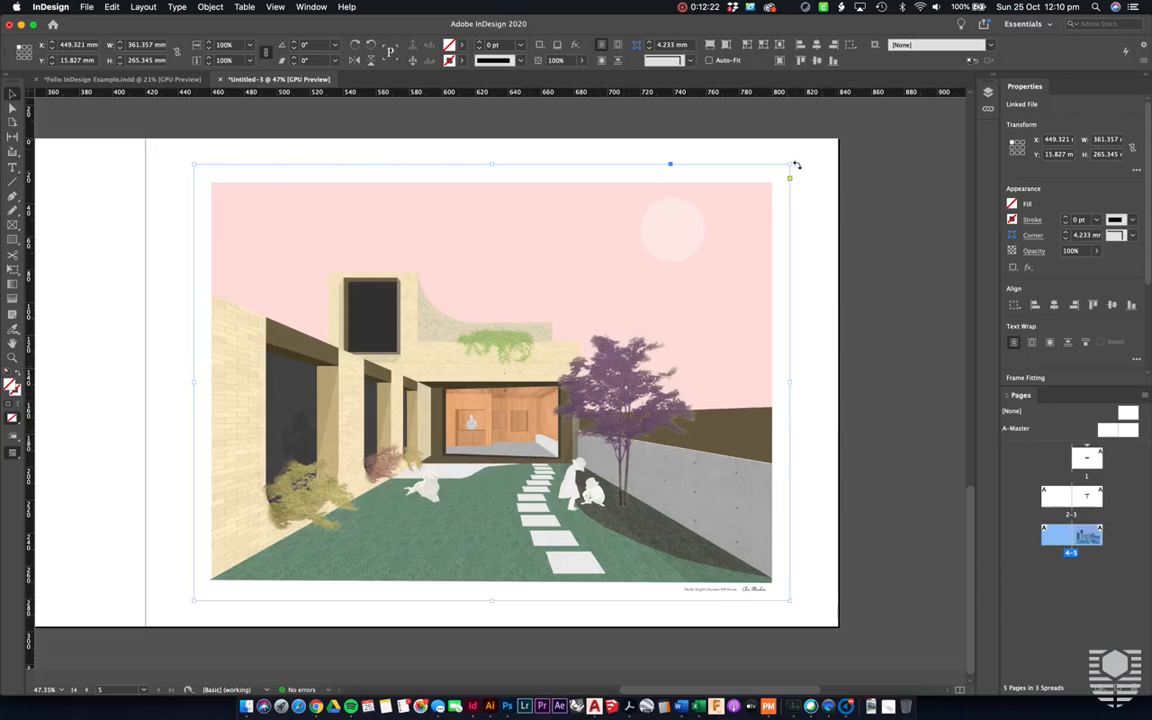
Step: Shrink the perspective image from its centre to about 181 by 133 mm and arrange two copies side by side on page 5
drag(791, 164, 641, 290)
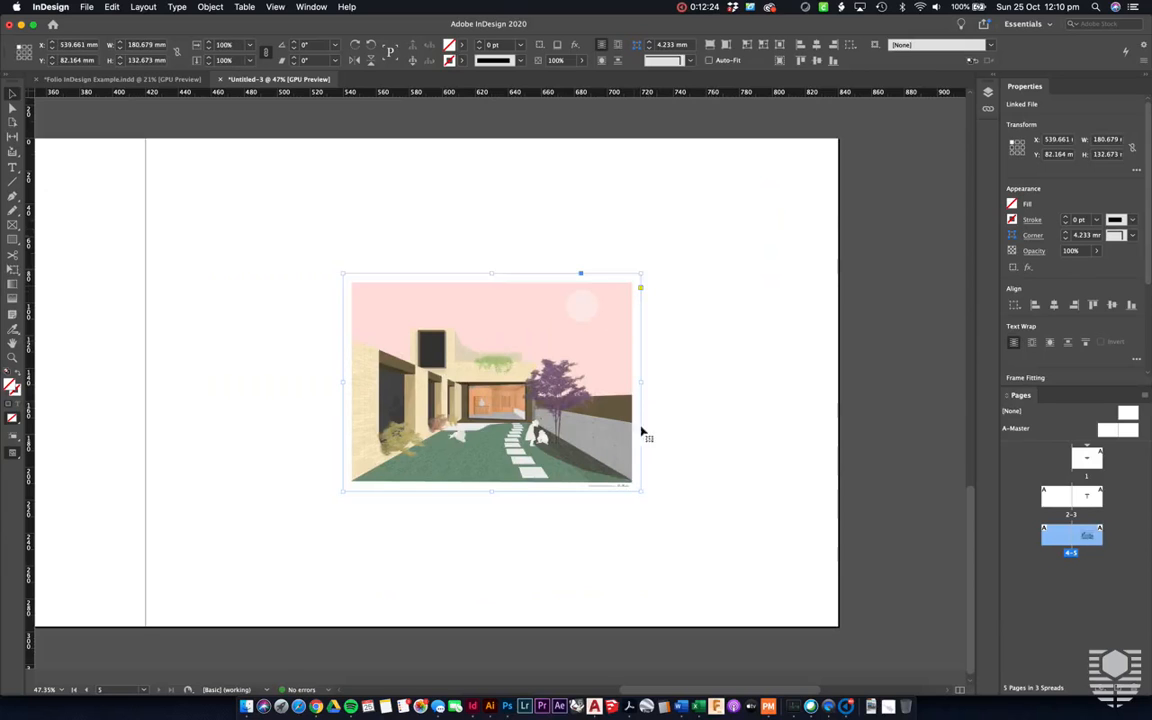
drag(611, 343, 798, 342)
drag(698, 418, 686, 414)
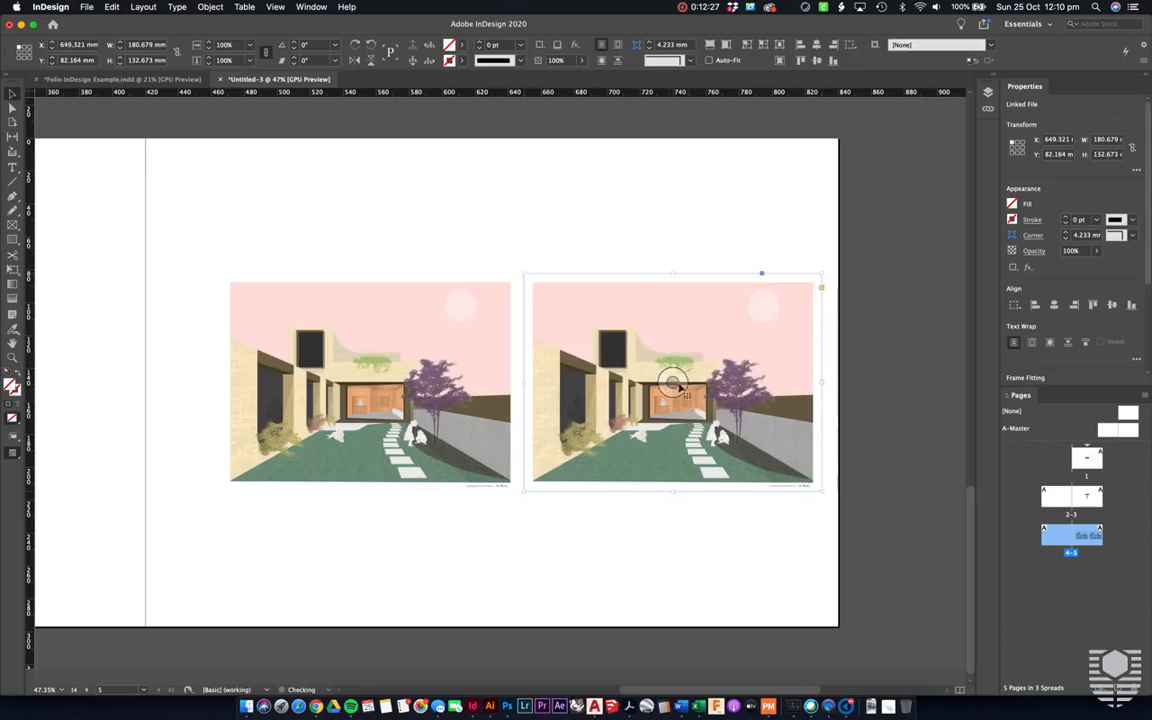
Step: Undo the duplication, moves and scaling of the perspective image on page 5
click(429, 261)
key(super+z)
key(super+z)
key(super+z)
key(super+z)
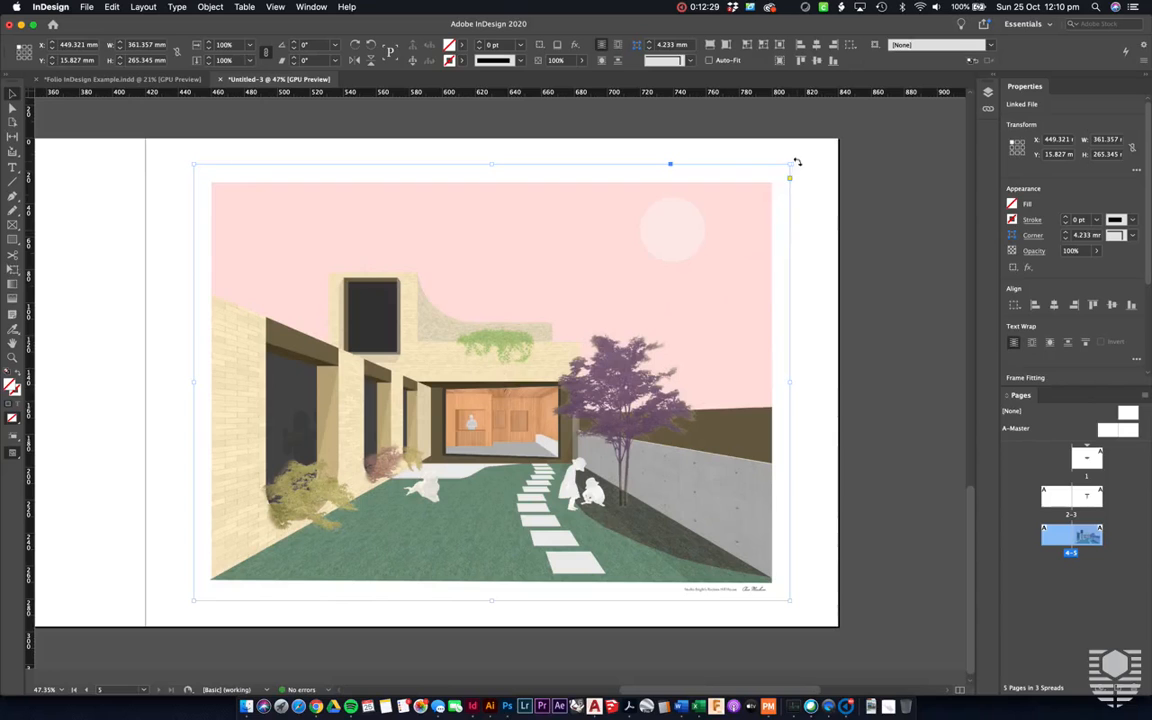
Step: Try shrinking the perspective image proportionally from its centre, and undo the scaling
drag(791, 163, 615, 304)
click(655, 319)
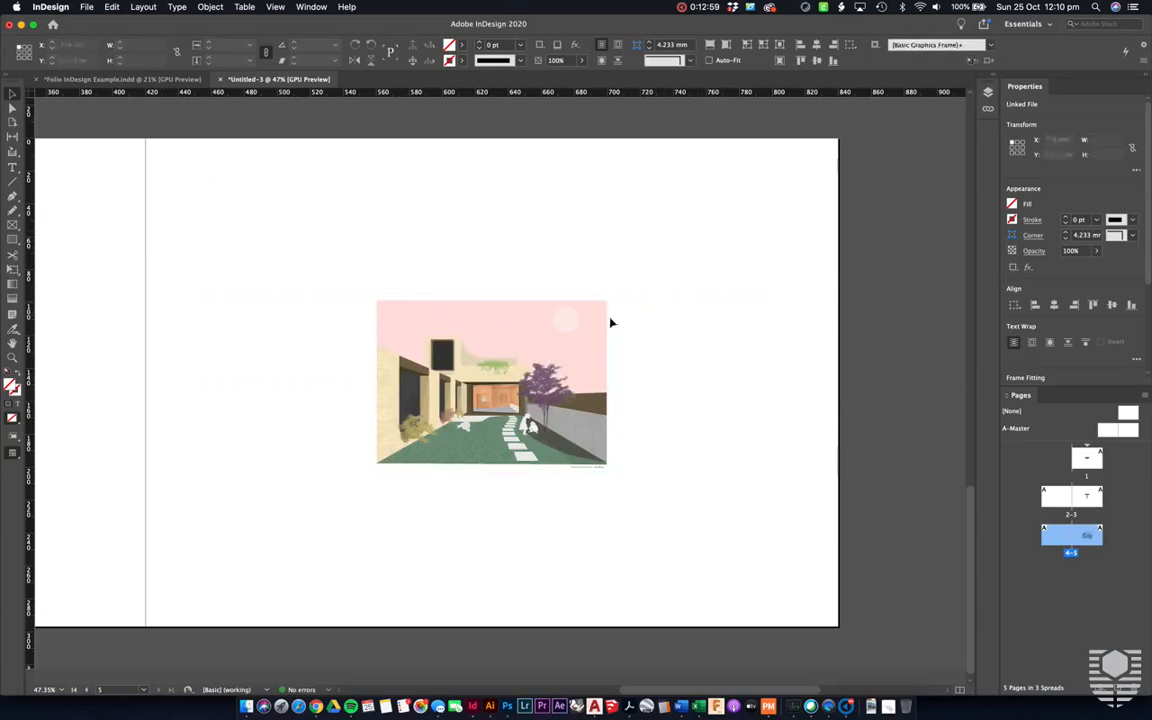
key(super+z)
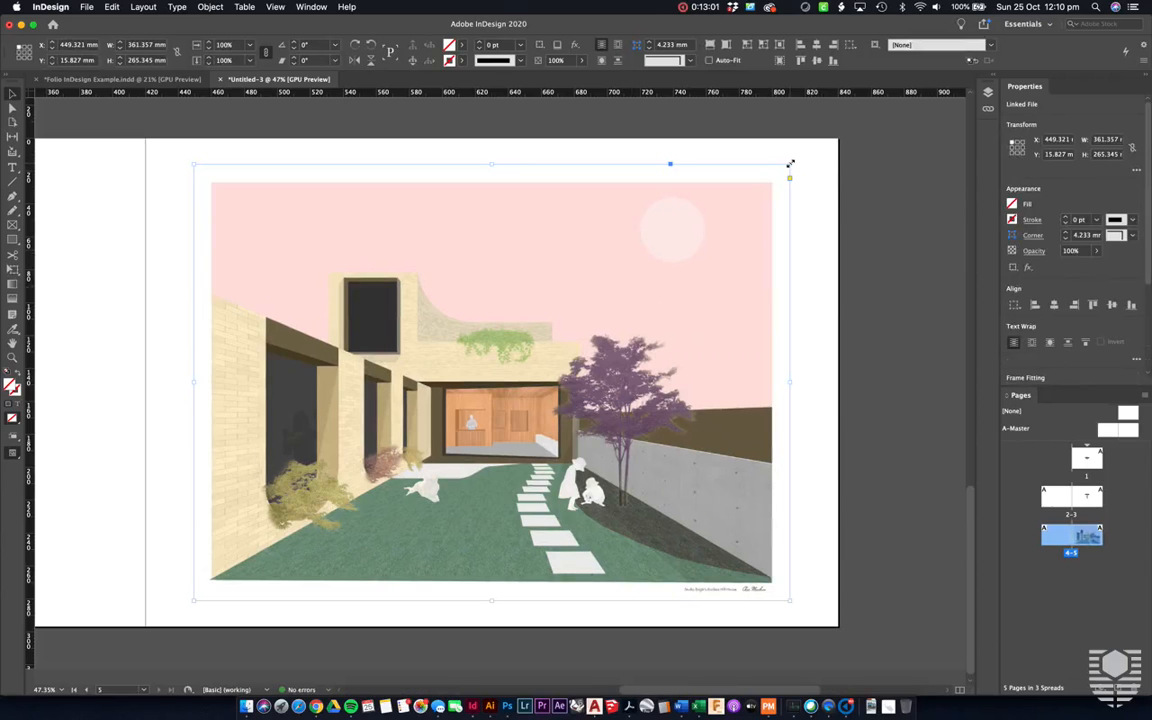
Step: Enlarge the perspective image from its centre to about 468 by 344 mm, crop its frame to page 5's edges and deselect it
drag(790, 163, 878, 118)
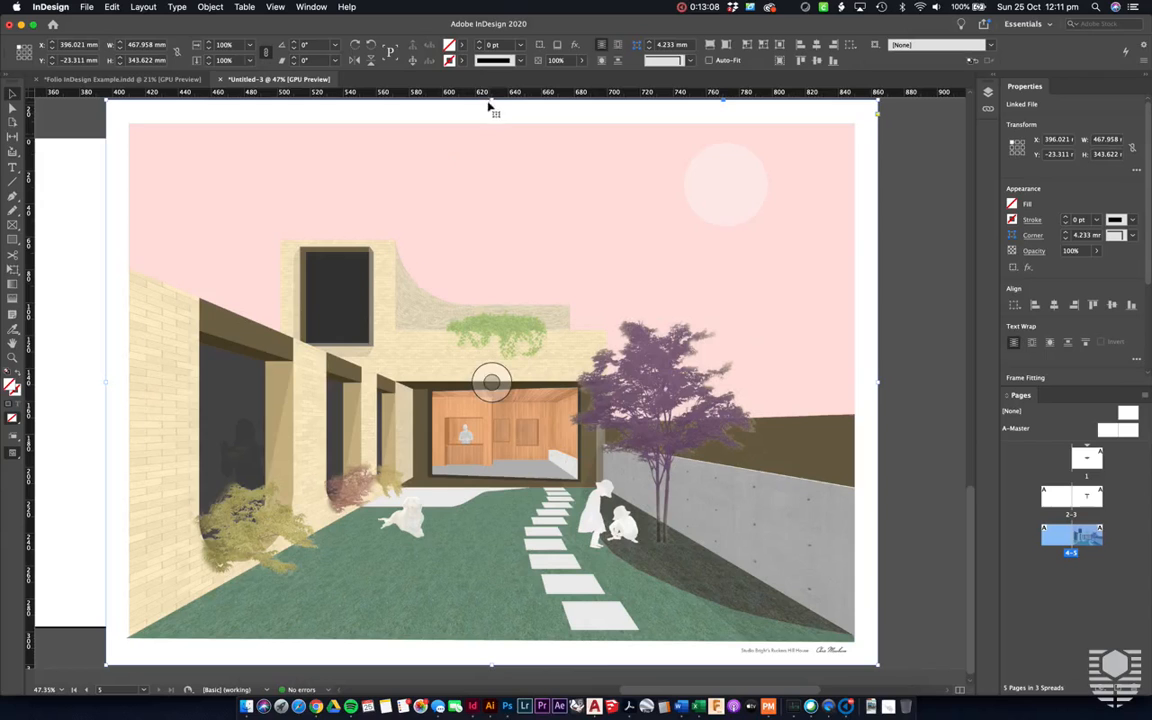
drag(490, 102, 489, 137)
drag(489, 137, 489, 138)
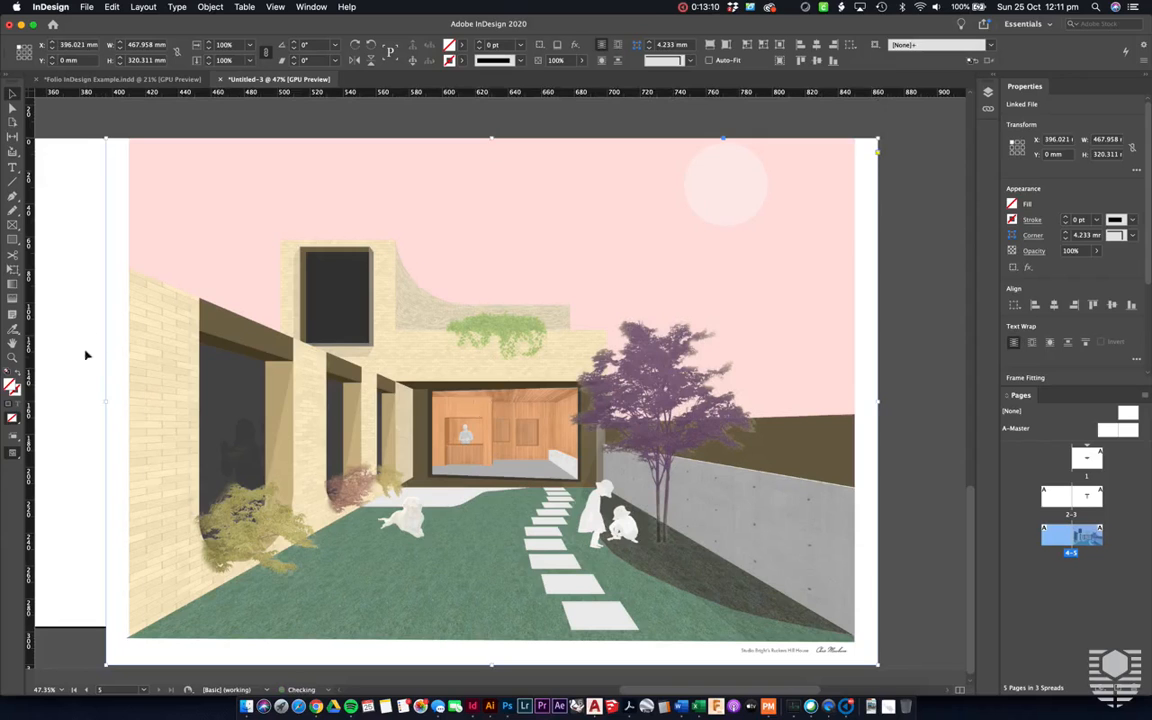
drag(106, 403, 145, 401)
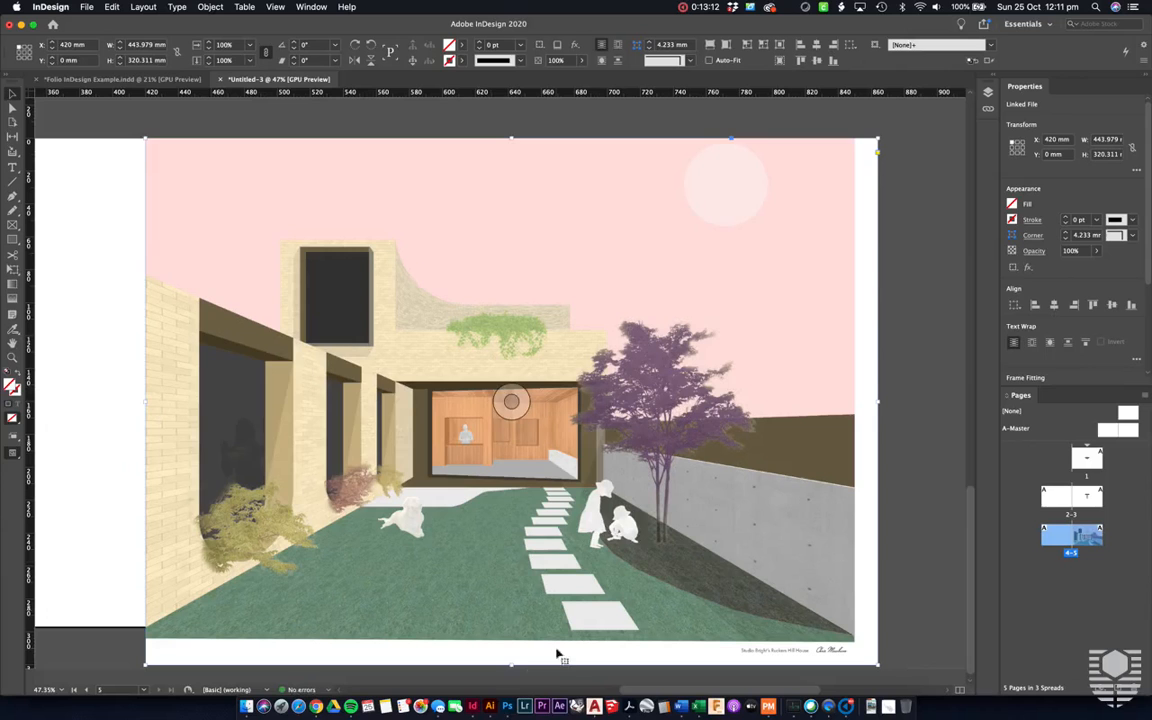
drag(511, 664, 507, 627)
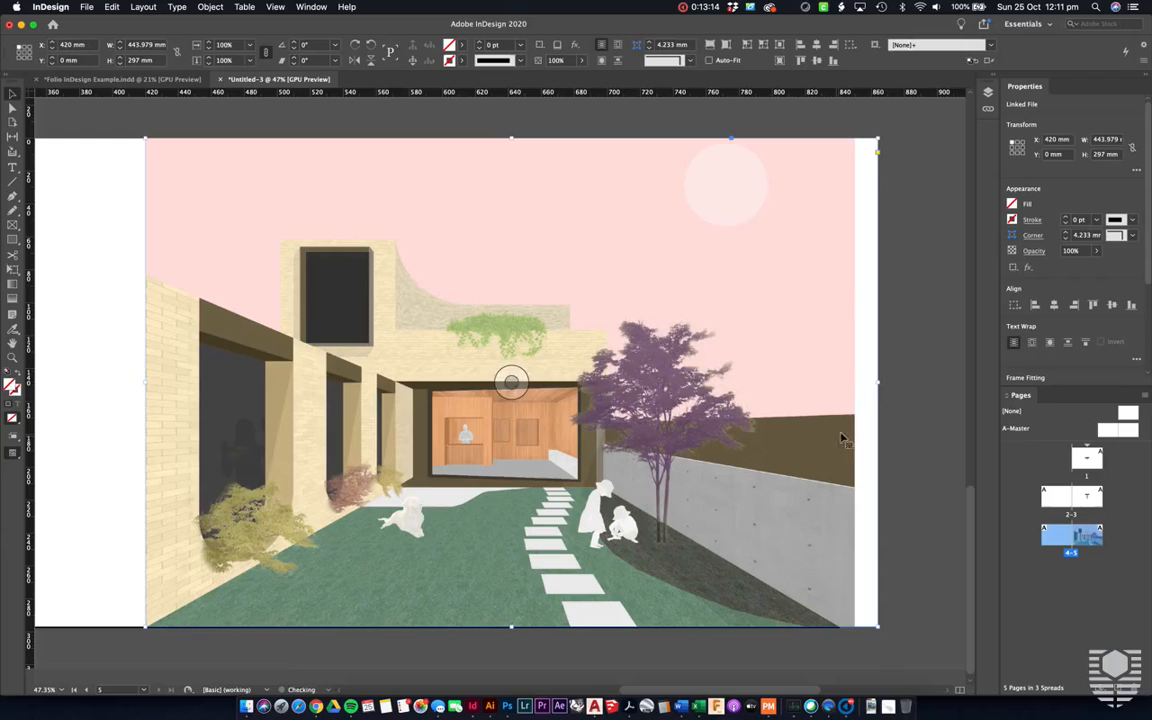
drag(877, 380, 838, 380)
click(883, 381)
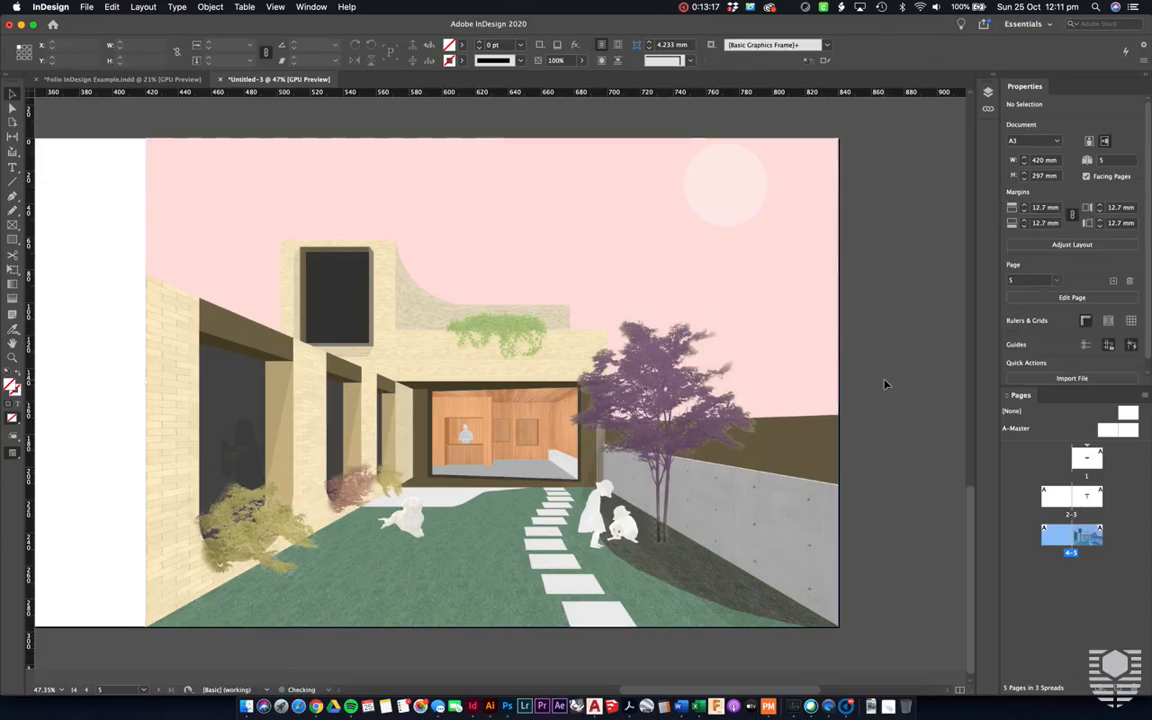
Step: Duplicate the contents text frame from page 3 onto page 4 and centre the copy horizontally on that page
scroll(638, 451, down, 3)
scroll(638, 451, left, 3)
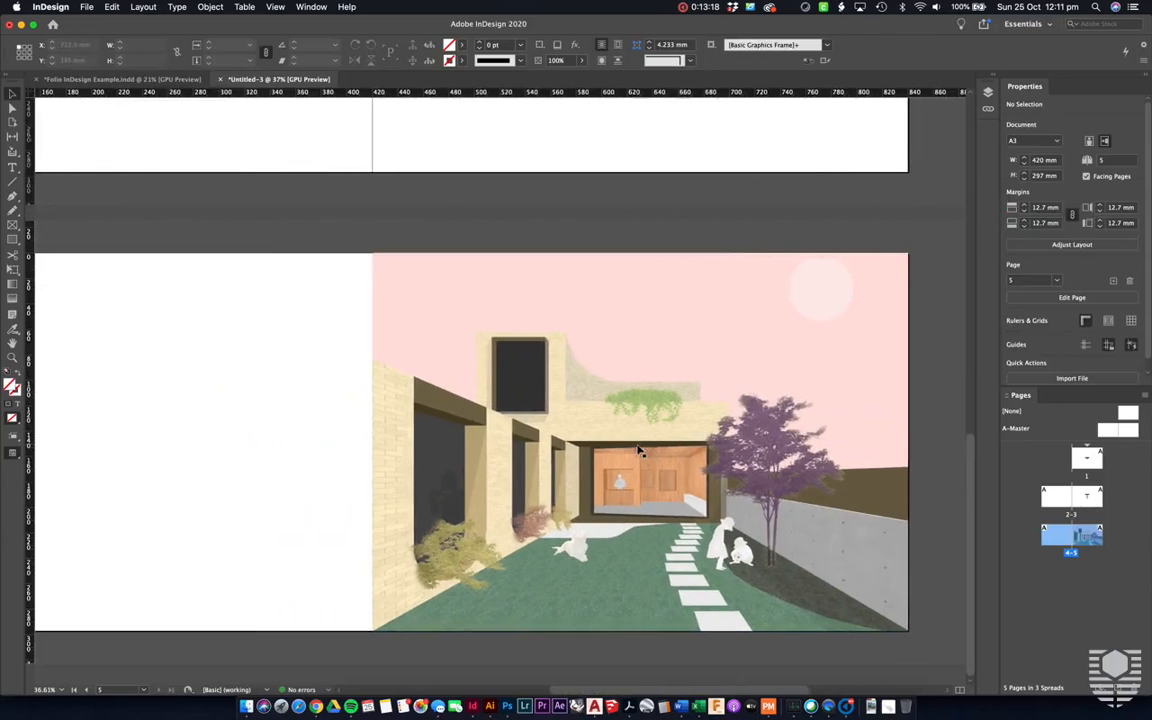
scroll(643, 535, left, 2)
scroll(643, 537, left, 4)
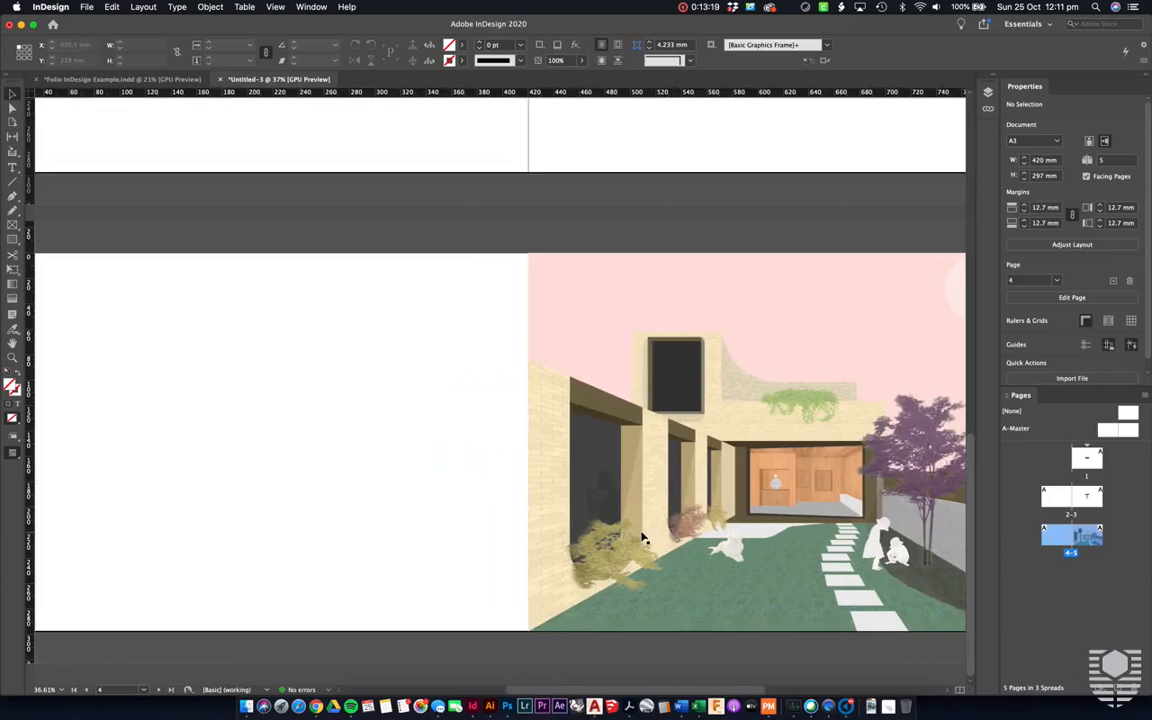
scroll(643, 537, left, 1)
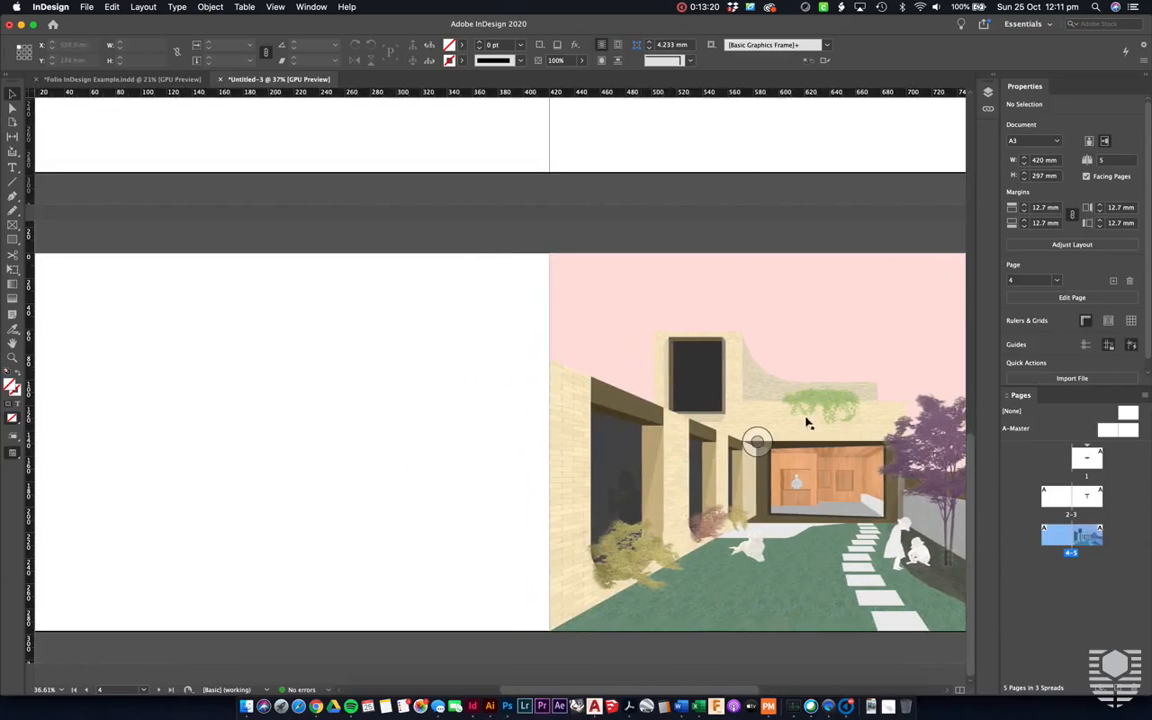
scroll(330, 408, up, 2)
scroll(330, 408, left, 2)
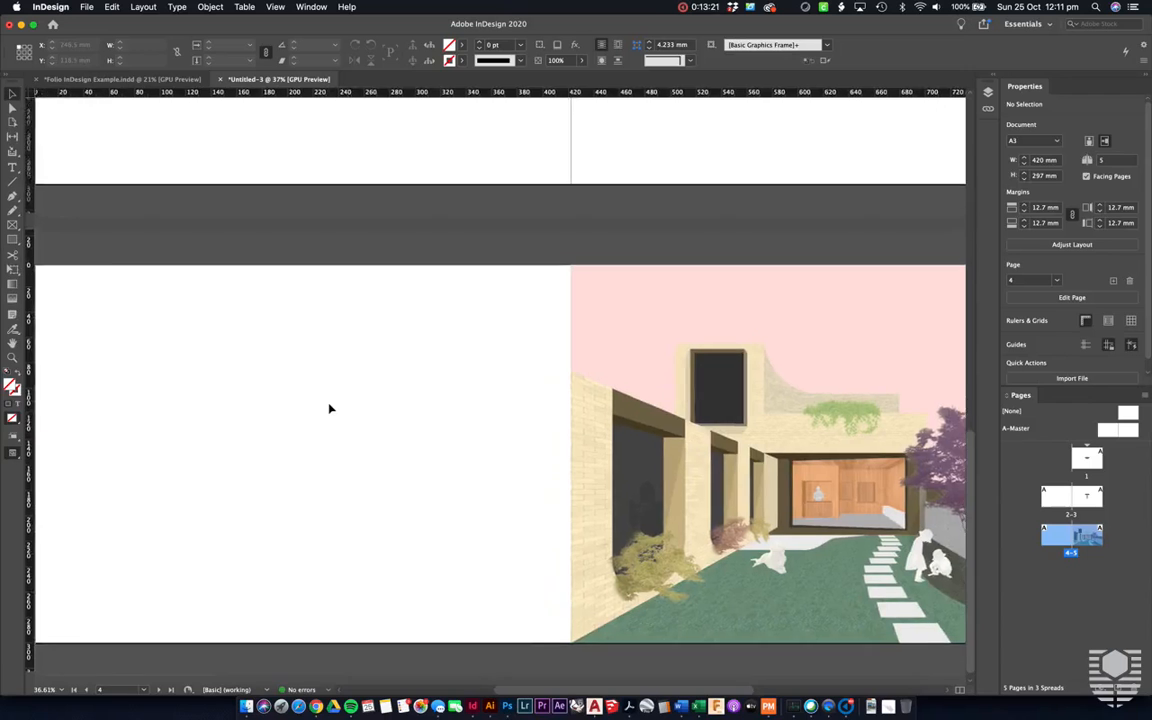
scroll(330, 408, up, 4)
scroll(330, 408, right, 1)
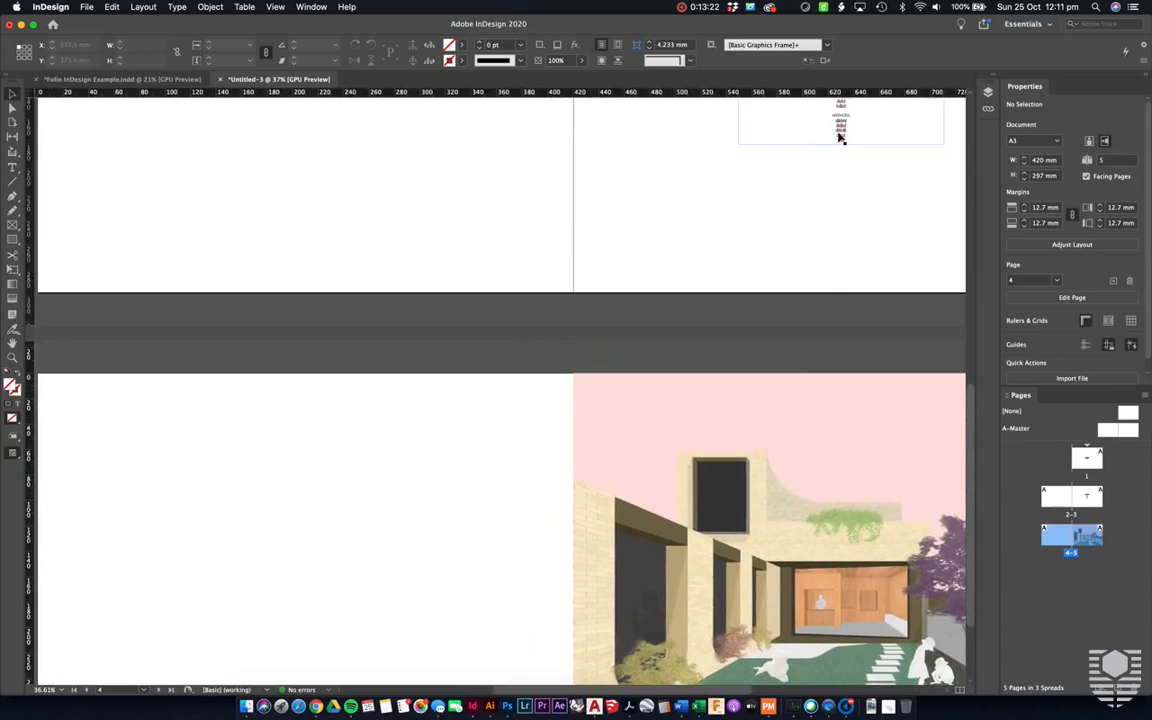
drag(840, 138, 370, 593)
scroll(370, 593, down, 3)
scroll(380, 570, left, 1)
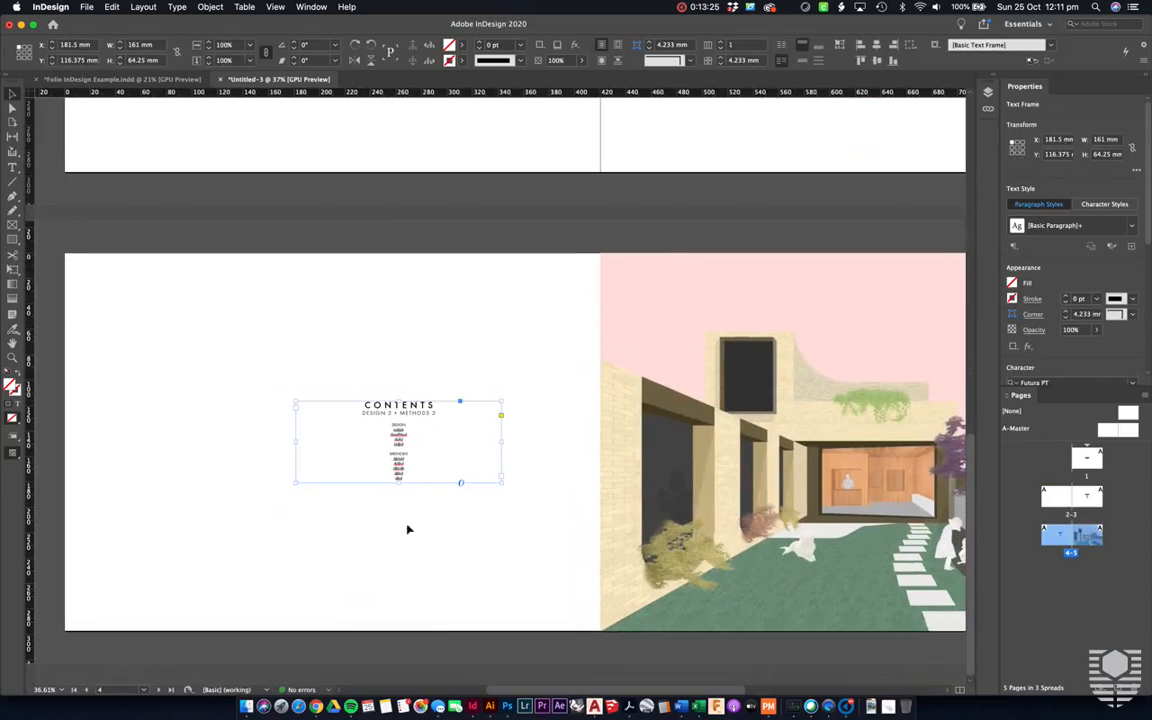
drag(397, 440, 270, 411)
Step: Delete the CONTENTS title from the copied text frame on page 4
click(499, 388)
key(BackSpace)
key(BackSpace)
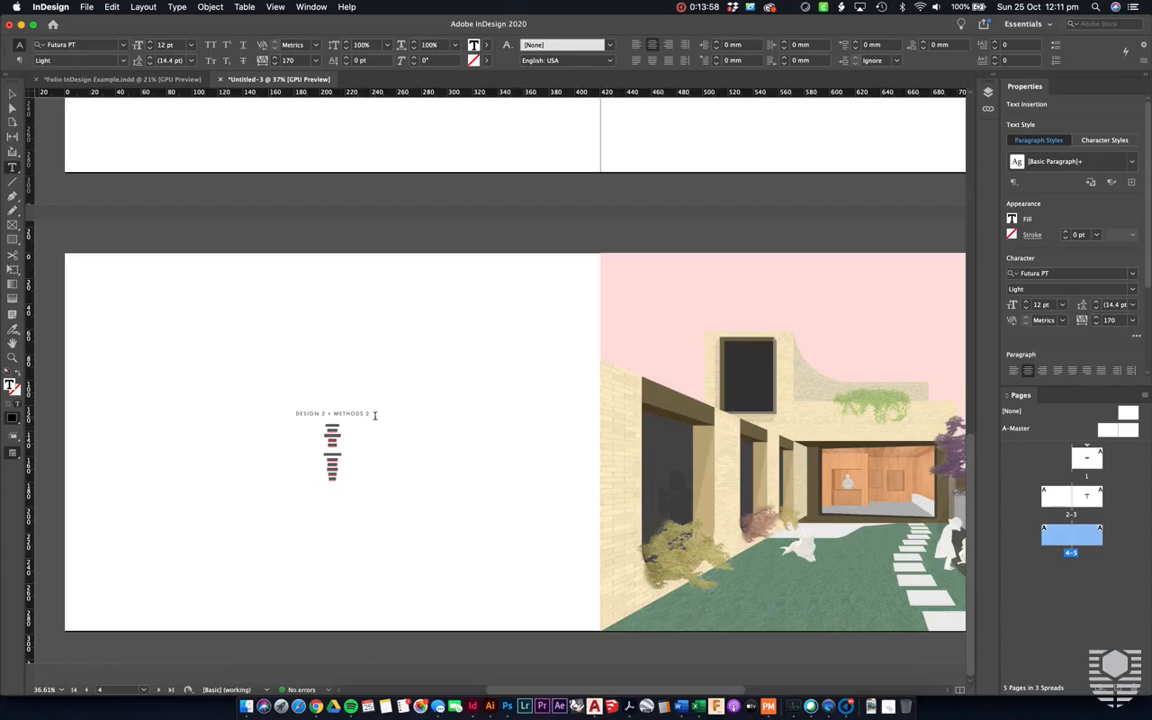
Step: Replace the DESIGN 2 + METHODS 2 heading on page 4 with SURREALISM ON SUNDAY
scroll(362, 466, up, 3)
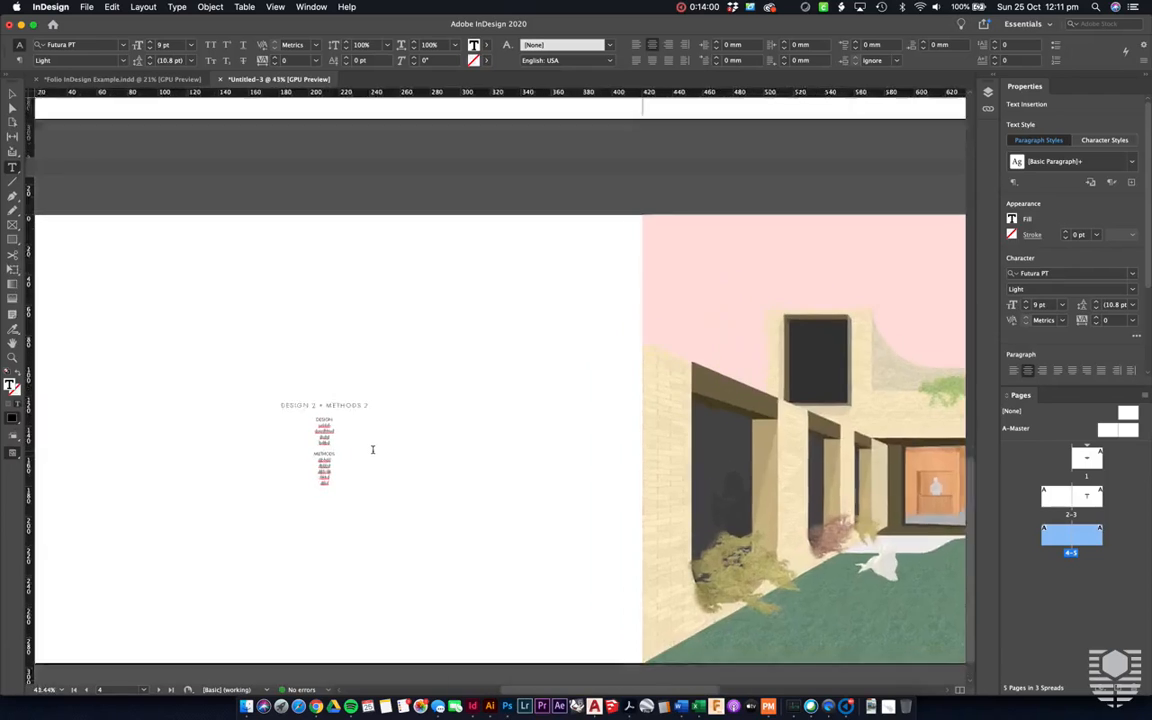
click(307, 424)
drag(315, 499, 277, 410)
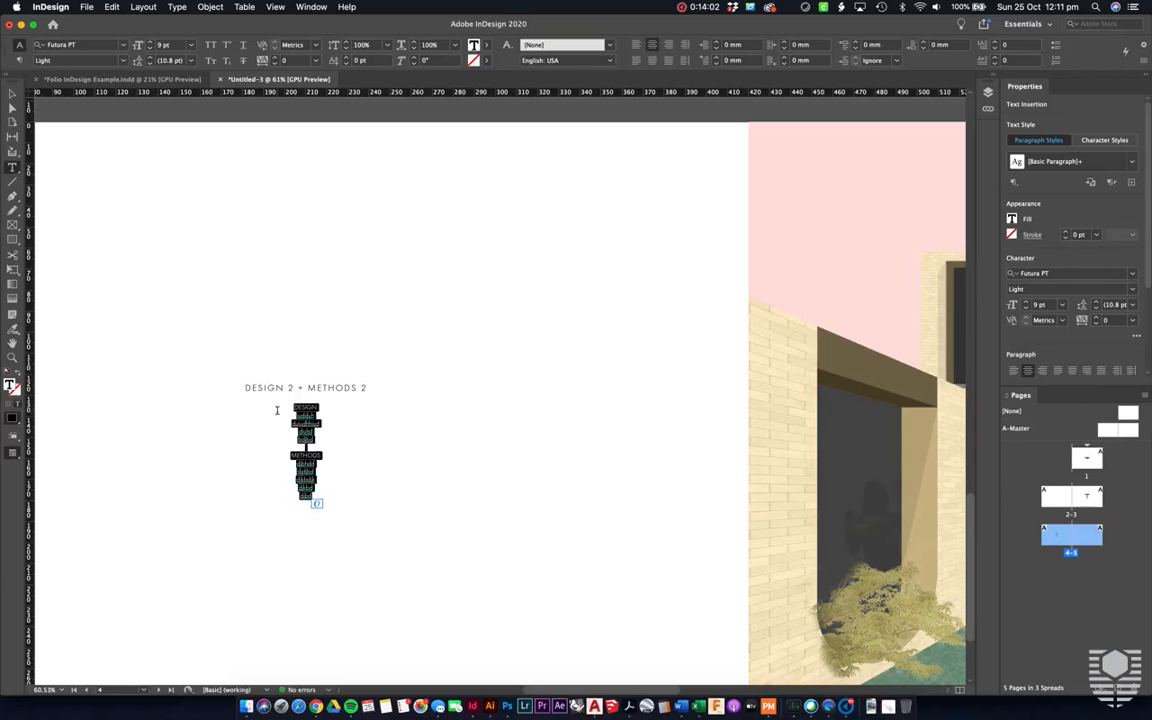
click(288, 412)
drag(384, 388, 168, 382)
text(SU)
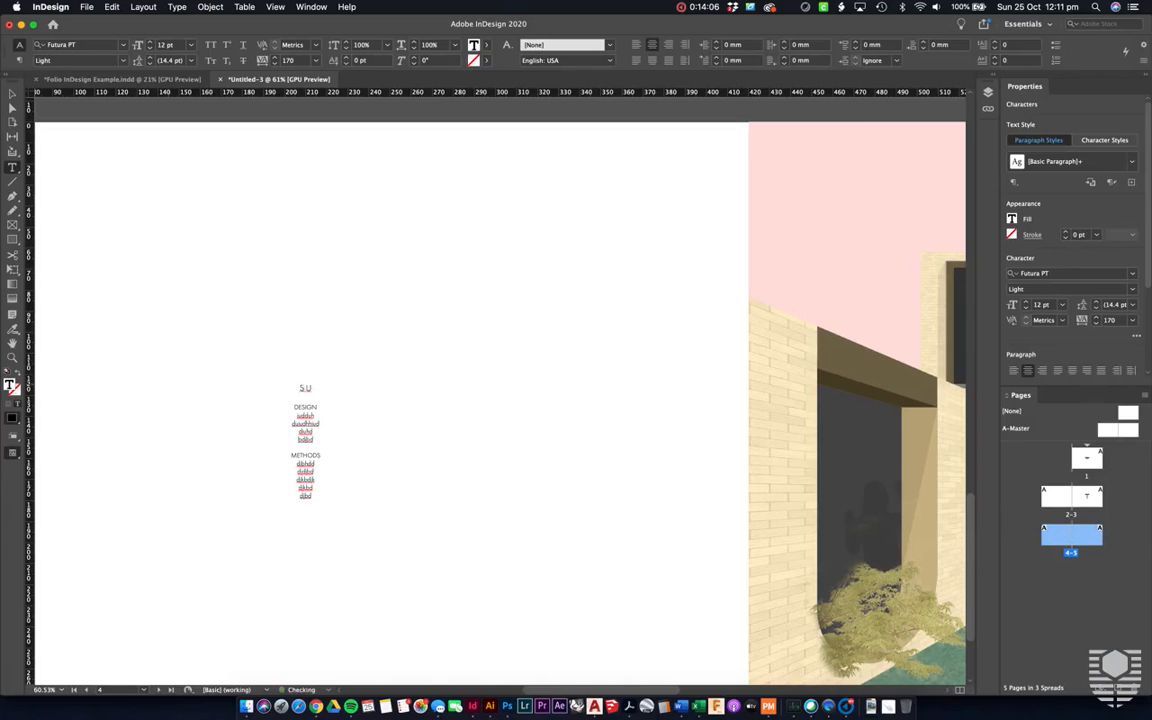
text(RREALISM ON SUNDAY)
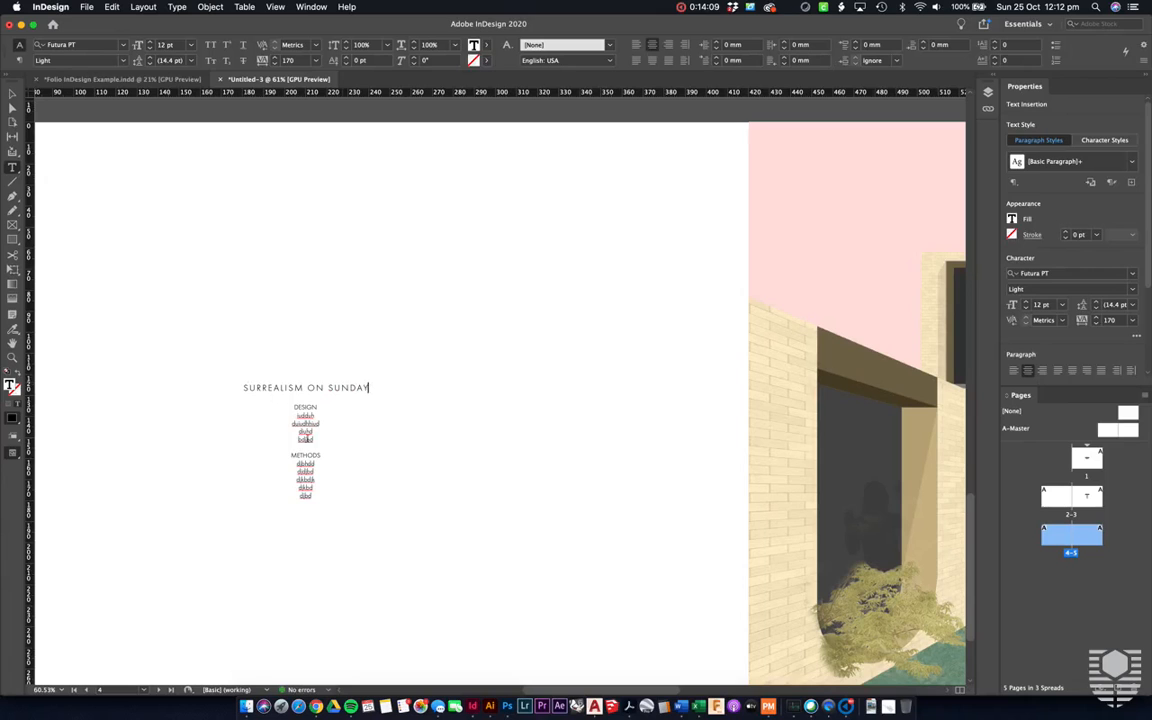
Step: Fill the text frame below the page 4 heading with placeholder text
drag(323, 496, 294, 405)
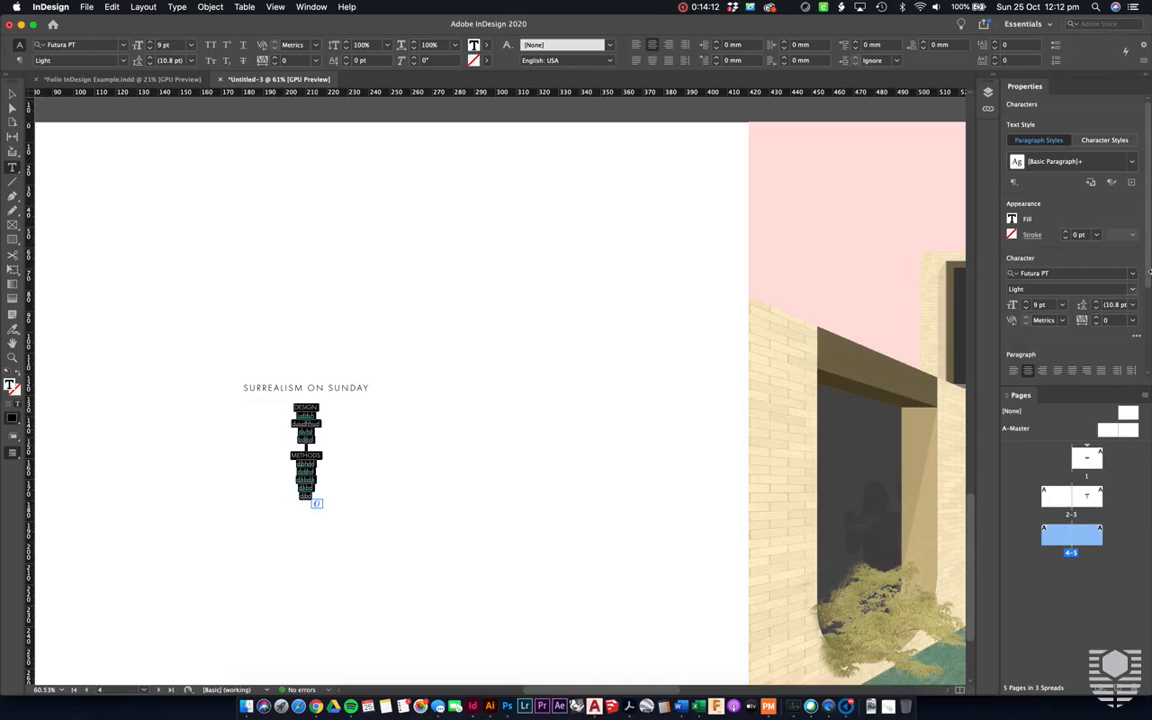
drag(1147, 272, 1148, 375)
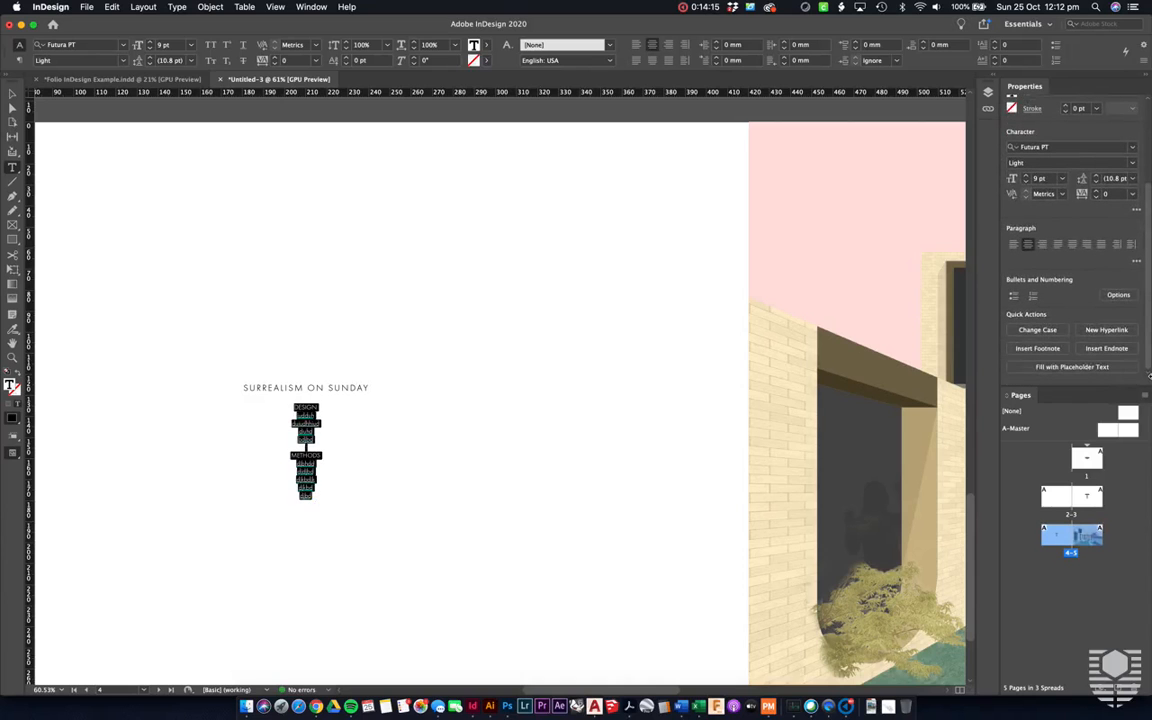
click(1082, 367)
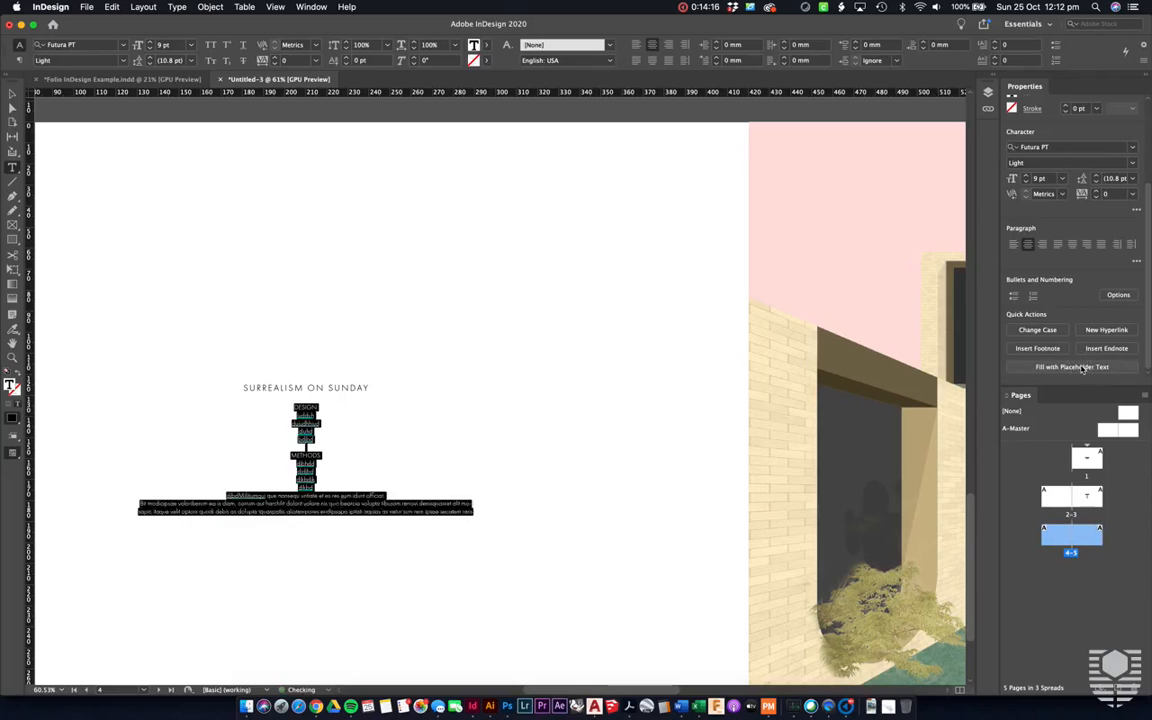
click(494, 517)
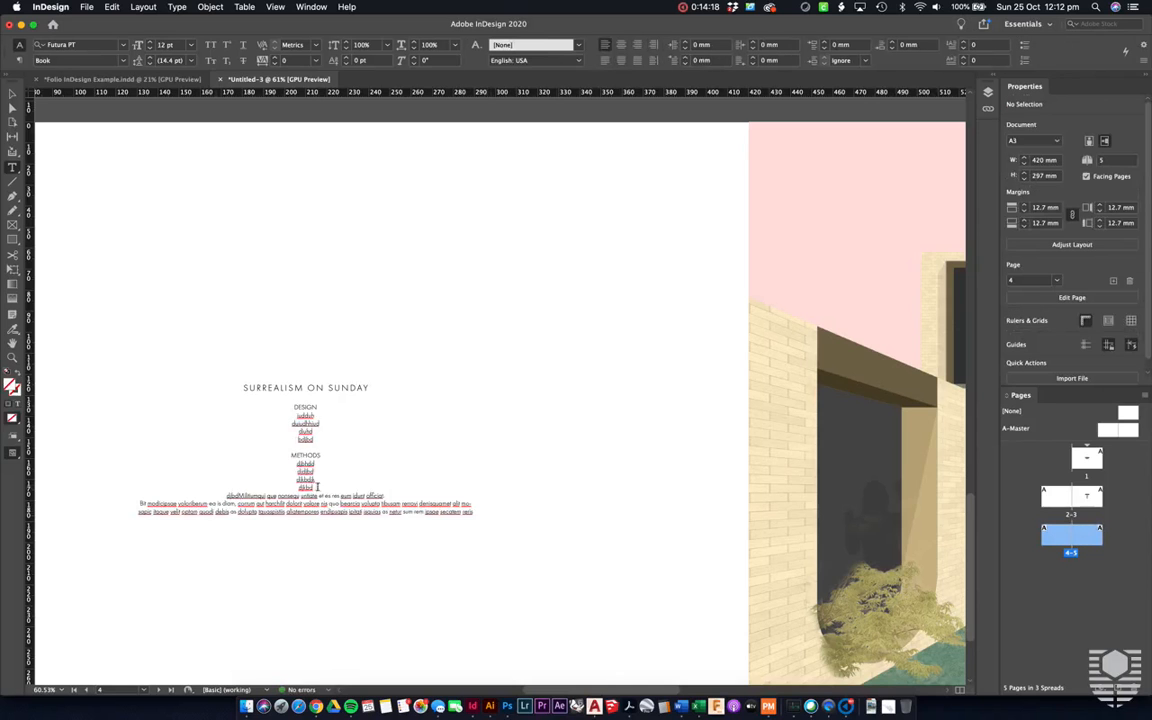
Step: Delete the leftover DESIGN and METHODS lists and the blank line between the page 4 heading and the placeholder text
drag(282, 486, 290, 405)
key(BackSpace)
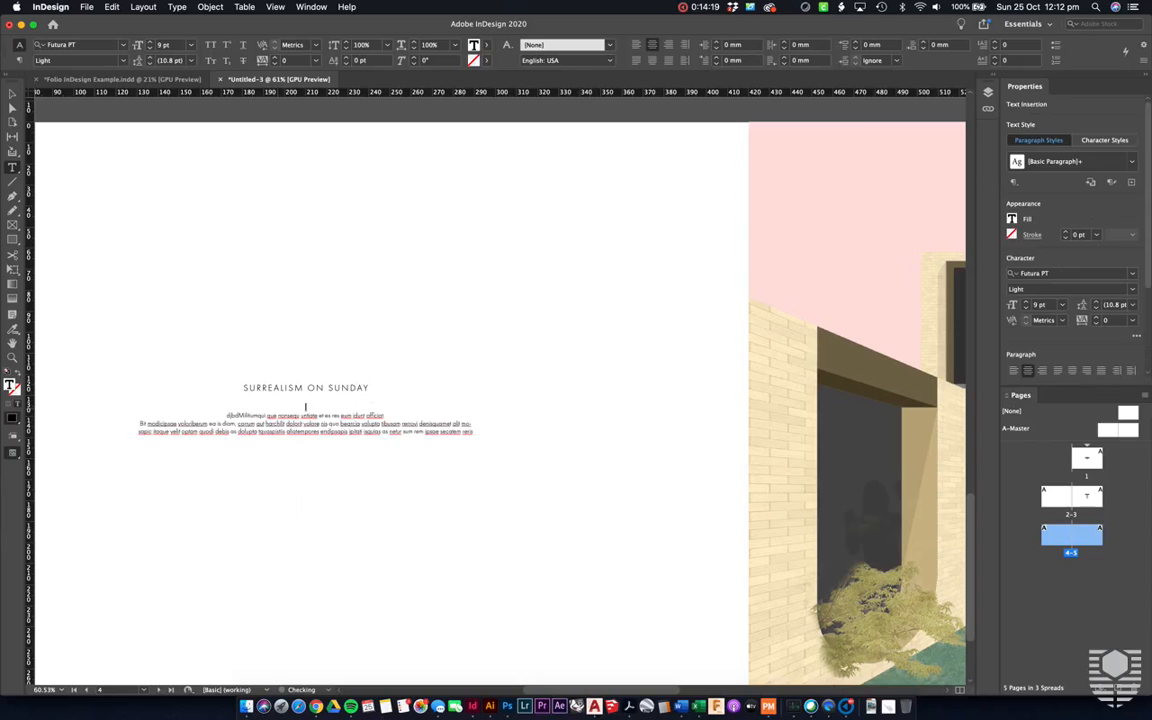
key(BackSpace)
drag(414, 412, 328, 404)
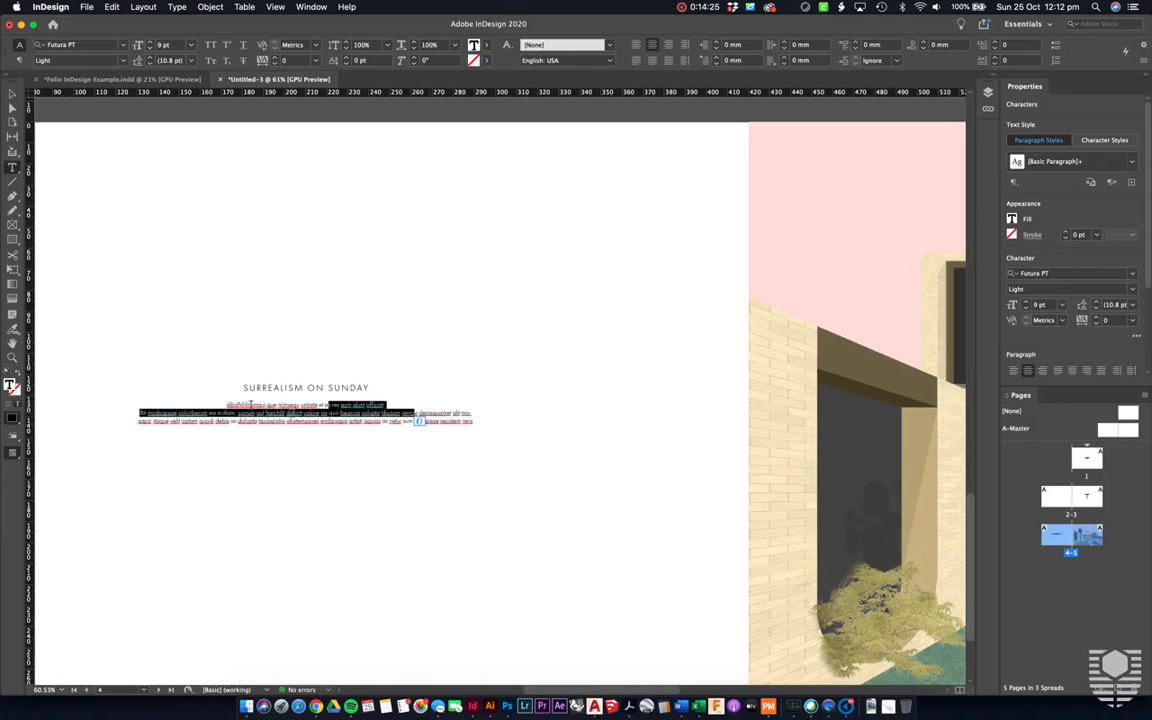
click(419, 421)
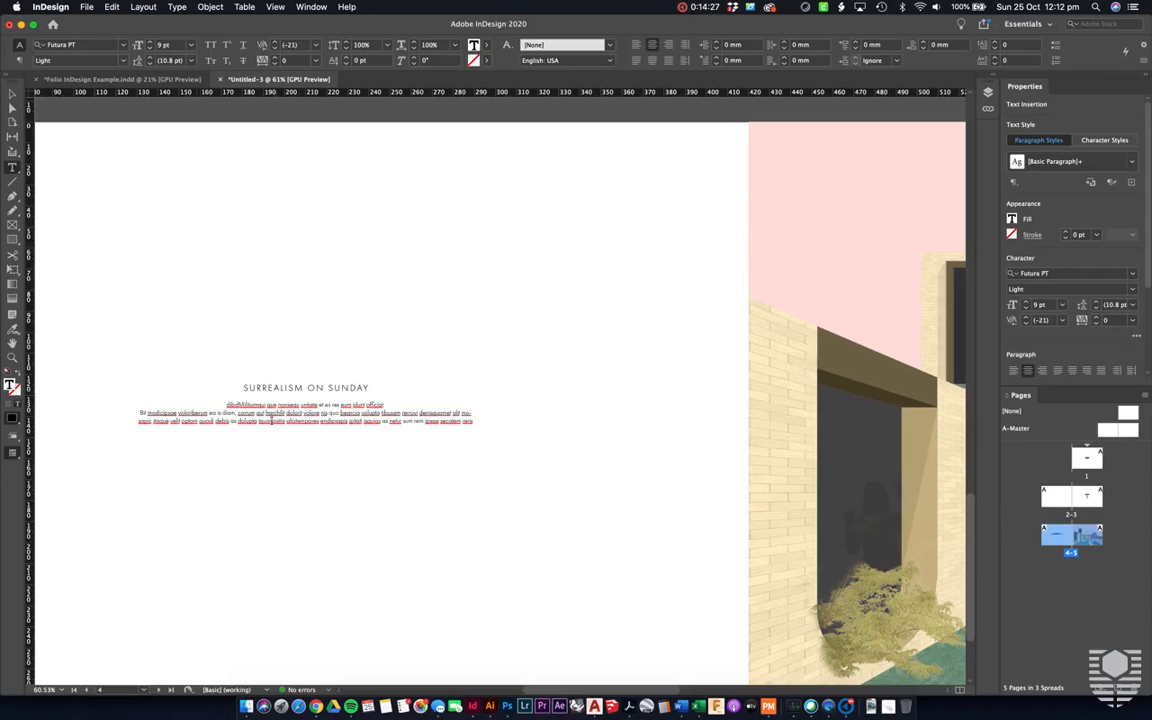
Step: Narrow the page 4 text frame symmetrically about its centre to 60 mm wide
click(12, 93)
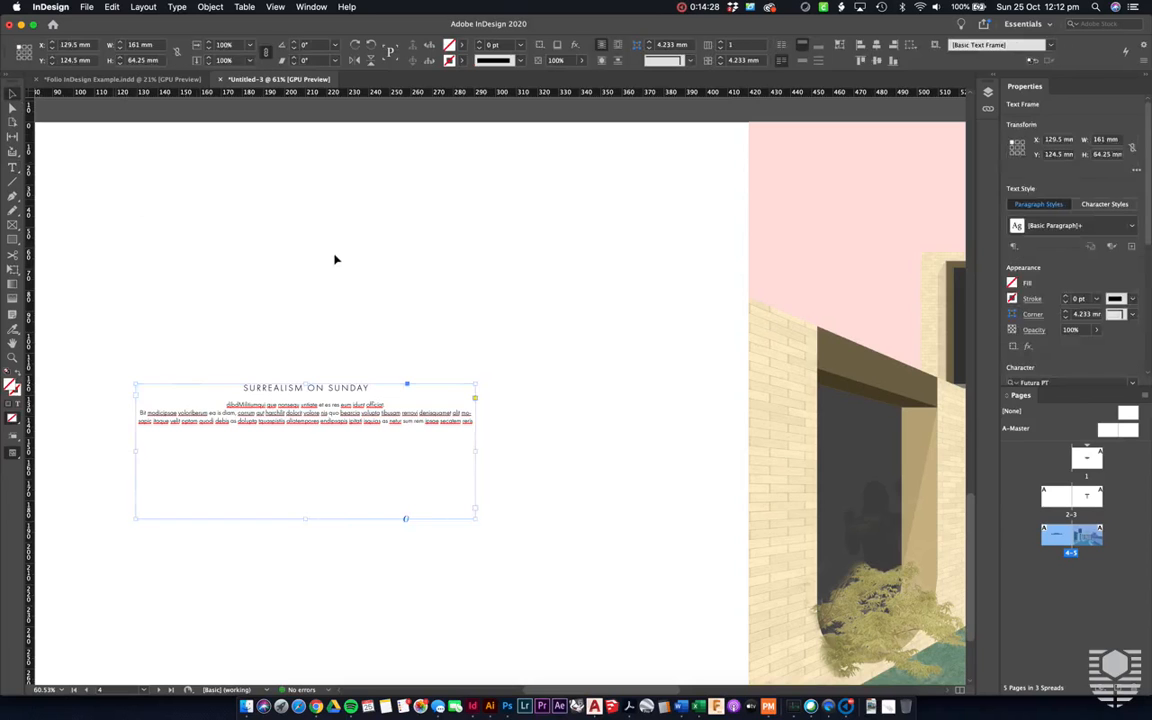
click(334, 257)
scroll(335, 260, down, 1)
scroll(335, 259, down, 2)
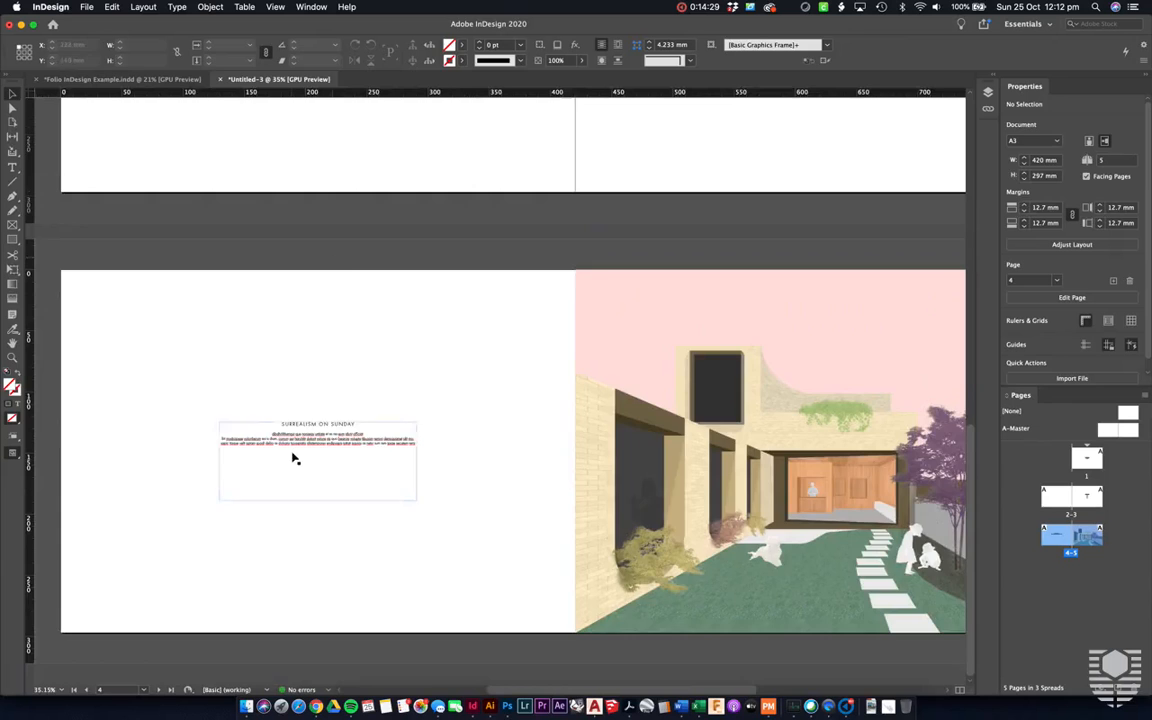
scroll(295, 458, up, 1)
scroll(293, 458, down, 1)
click(321, 445)
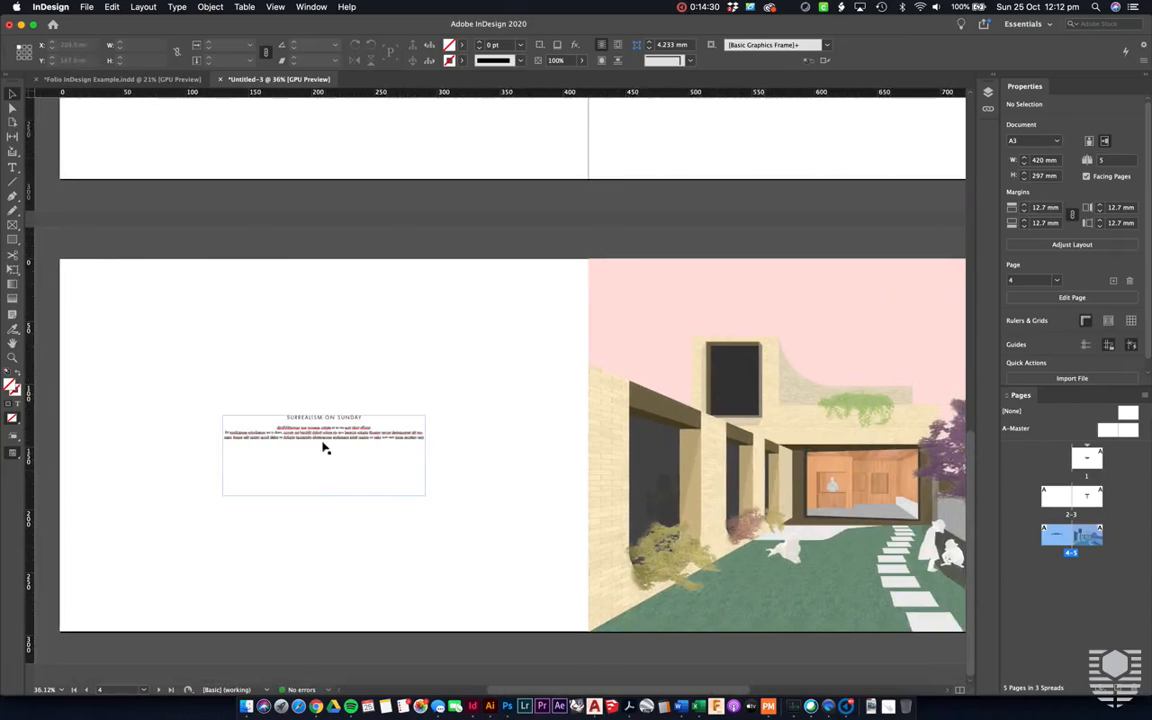
scroll(320, 440, up, 1)
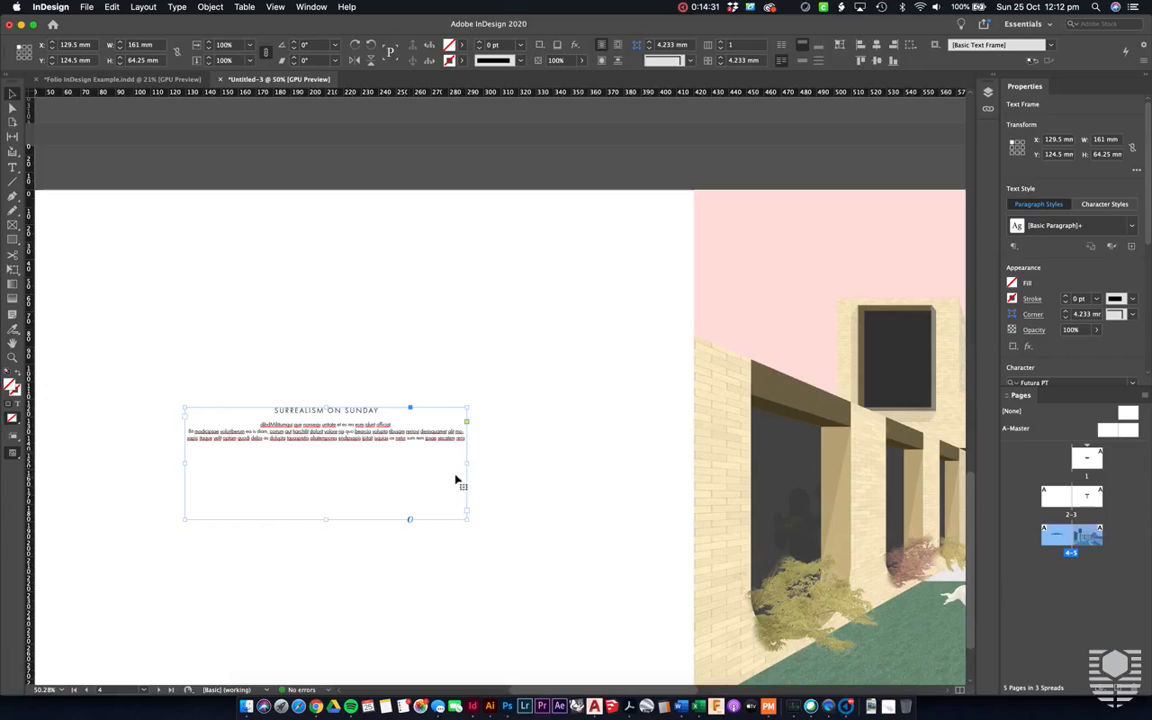
drag(465, 466, 380, 461)
Step: Remove the paragraph break in the page 4 placeholder text so it runs as one continuous paragraph
double_click(347, 460)
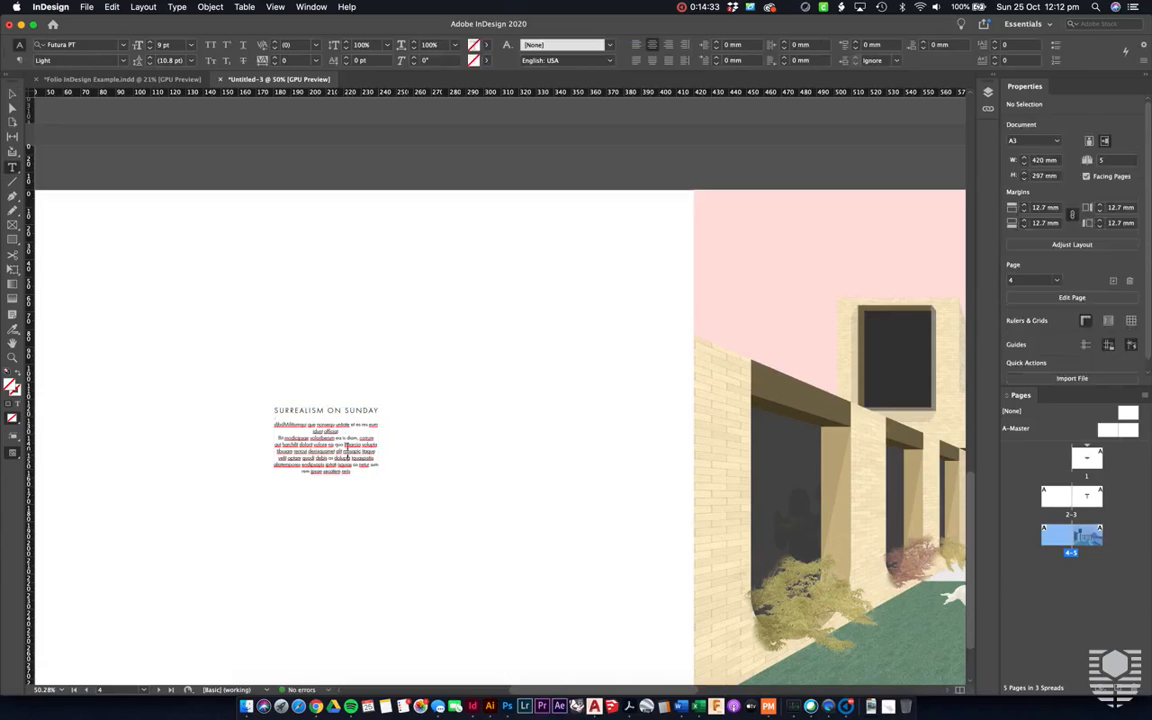
click(346, 432)
key(Delete)
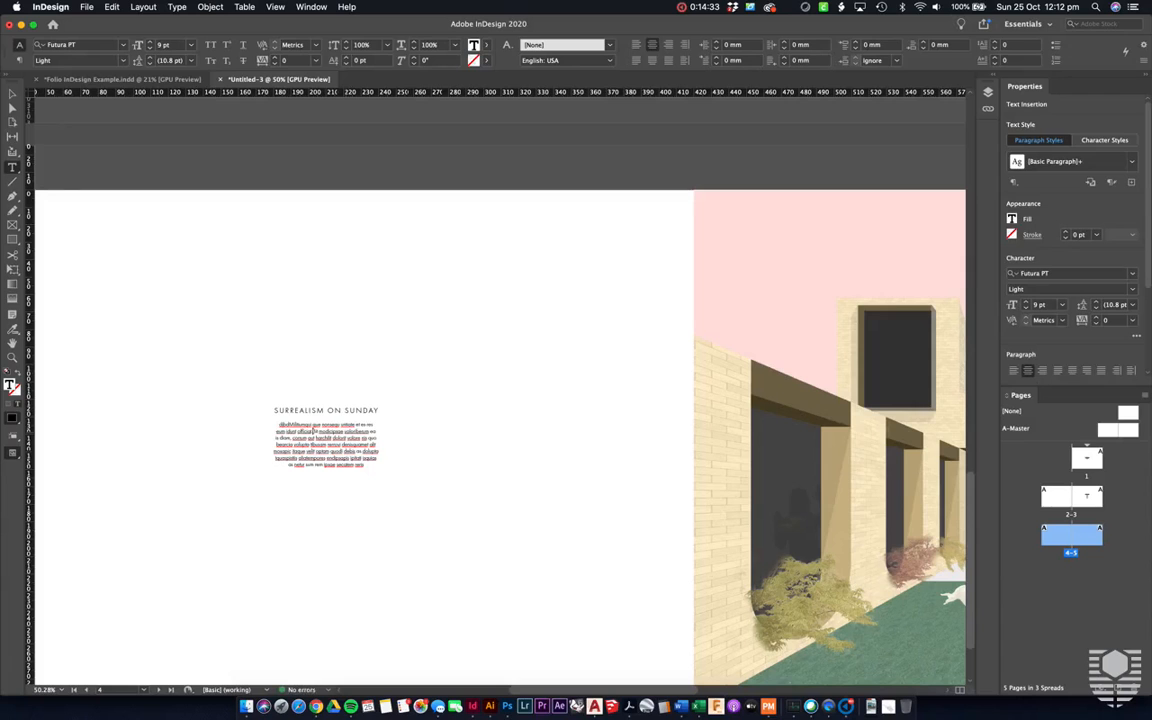
Step: Shorten the page 4 text frame to fit its text, centre it vertically on the page and deselect it
click(12, 93)
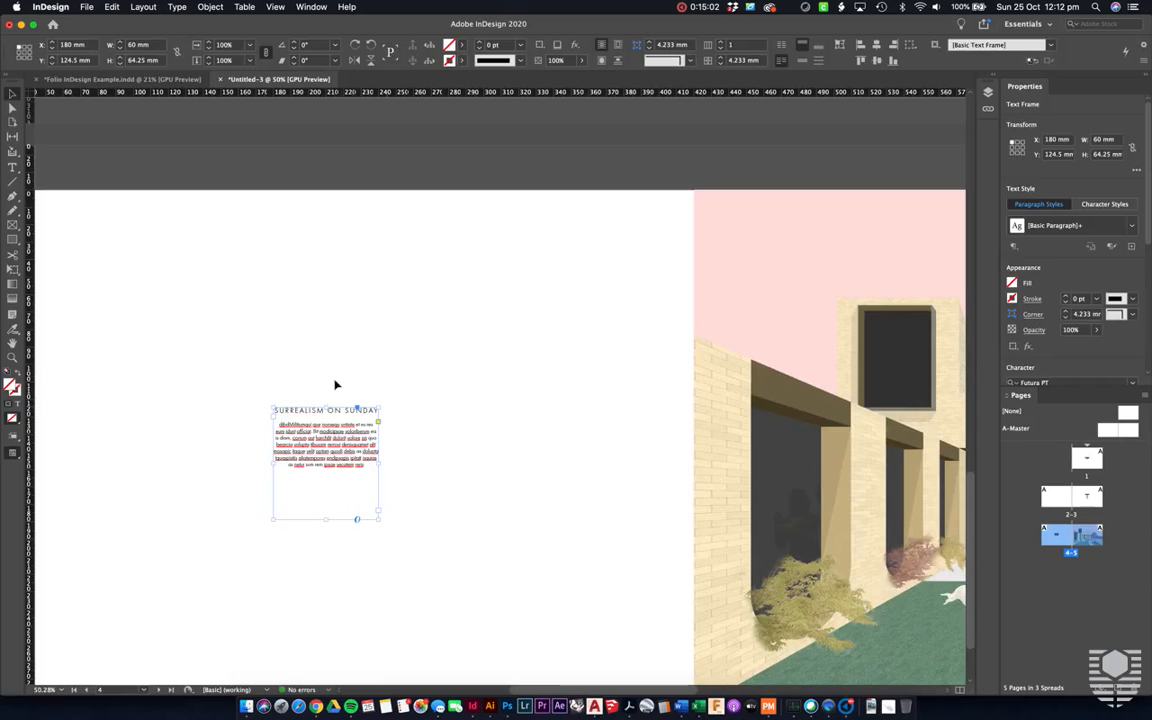
click(383, 366)
scroll(383, 366, down, 2)
scroll(383, 366, down, 1)
click(350, 427)
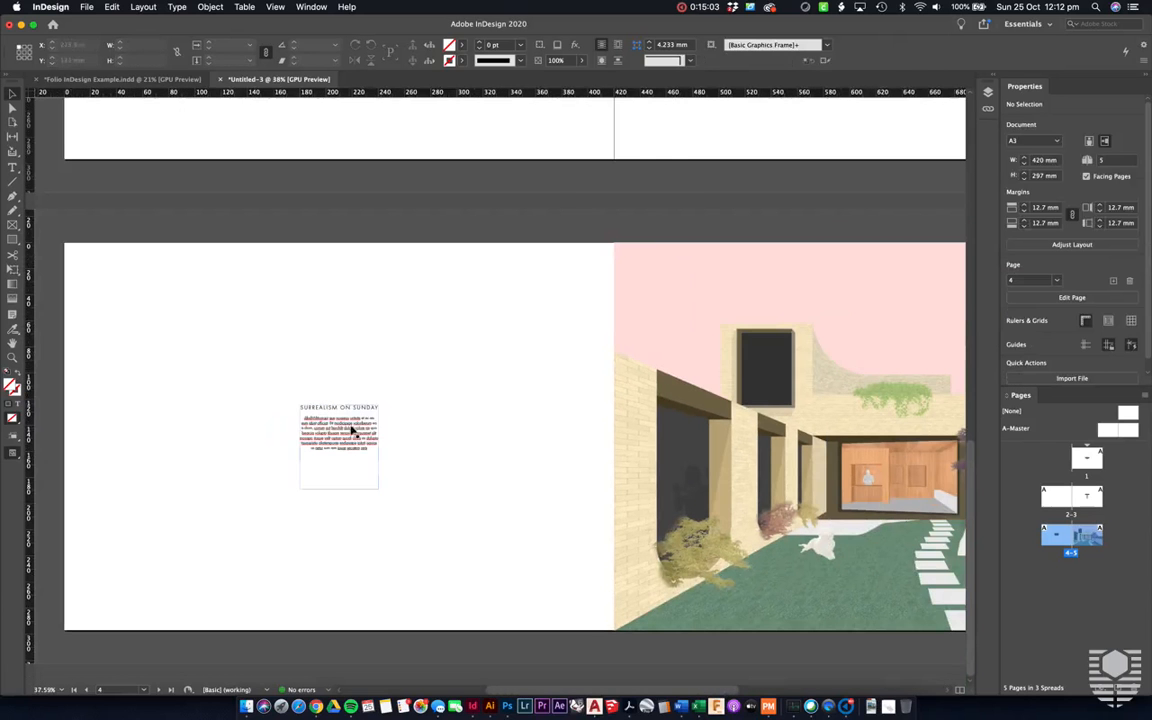
drag(339, 489, 362, 446)
click(424, 457)
click(426, 398)
Step: Duplicate the spread of pages 4-5 to create pages 6-7
scroll(426, 398, right, 3)
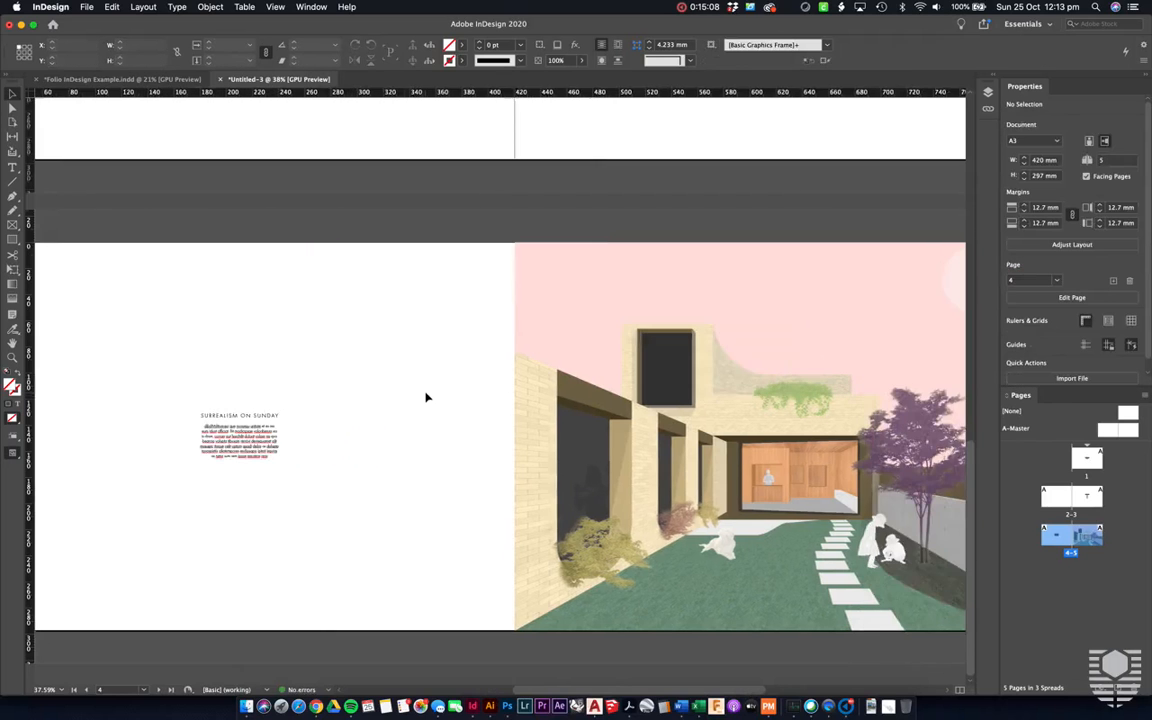
scroll(426, 400, down, 3)
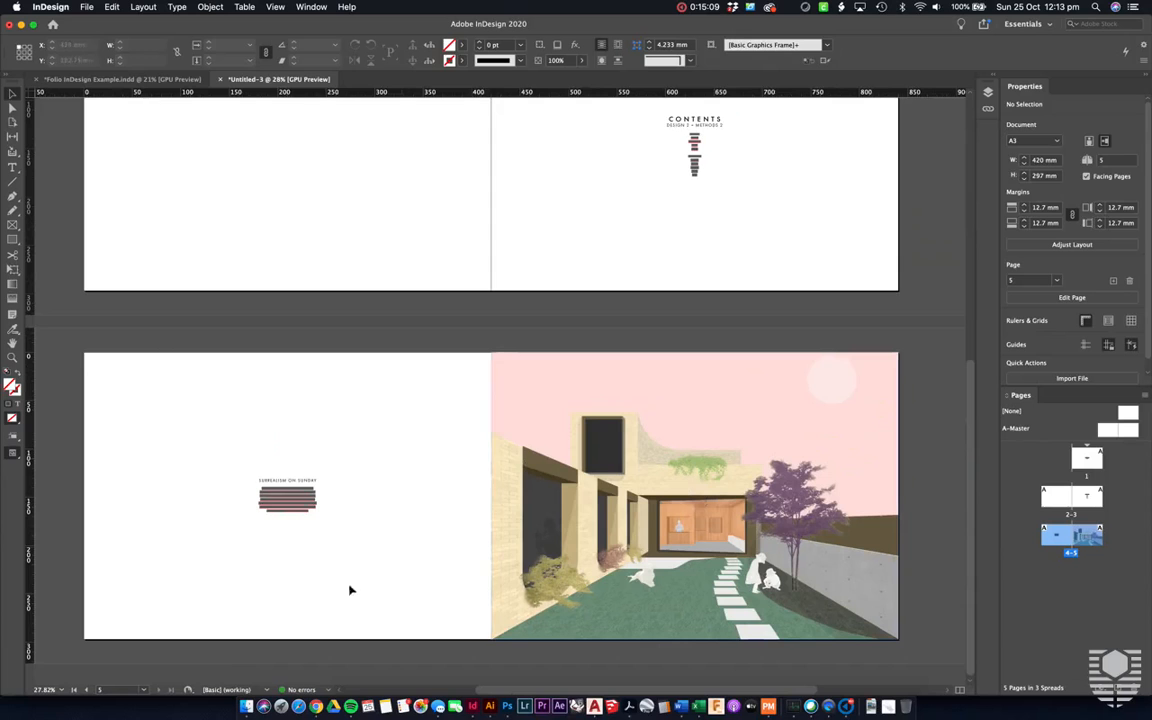
scroll(566, 598, left, 1)
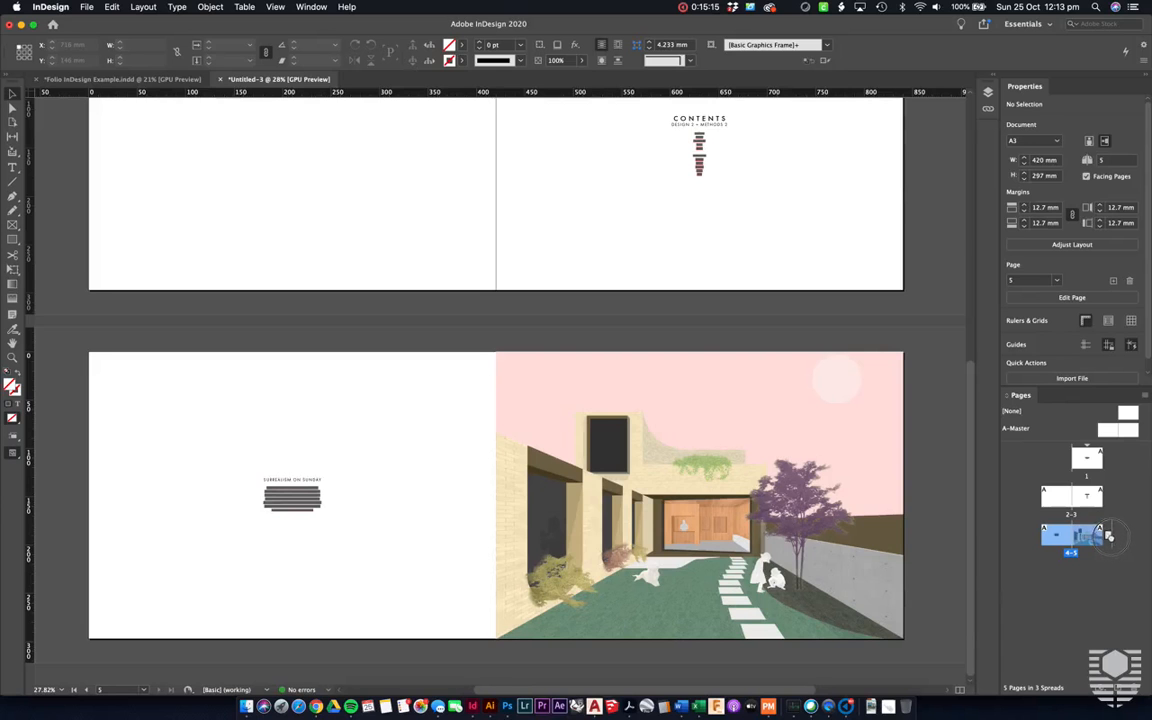
drag(1109, 537, 1111, 538)
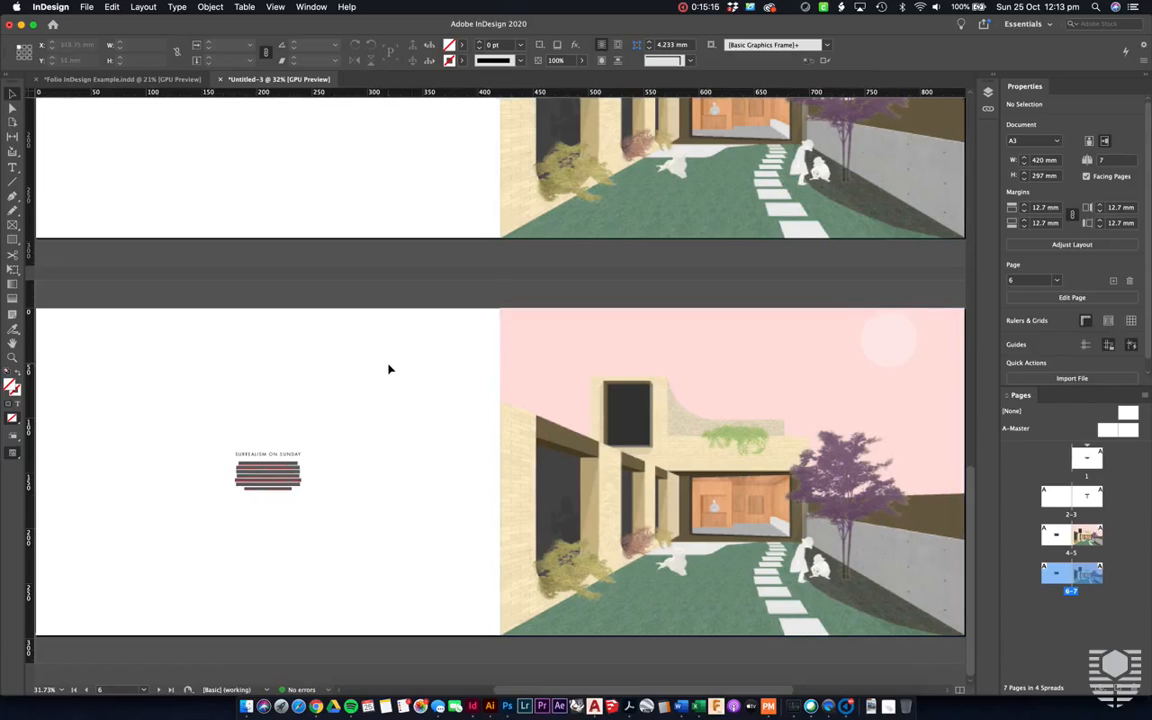
Step: Replace the perspective image on page 7 with the section drawing from the Studio Bright CAD Files folder, filling the page
scroll(390, 369, right, 2)
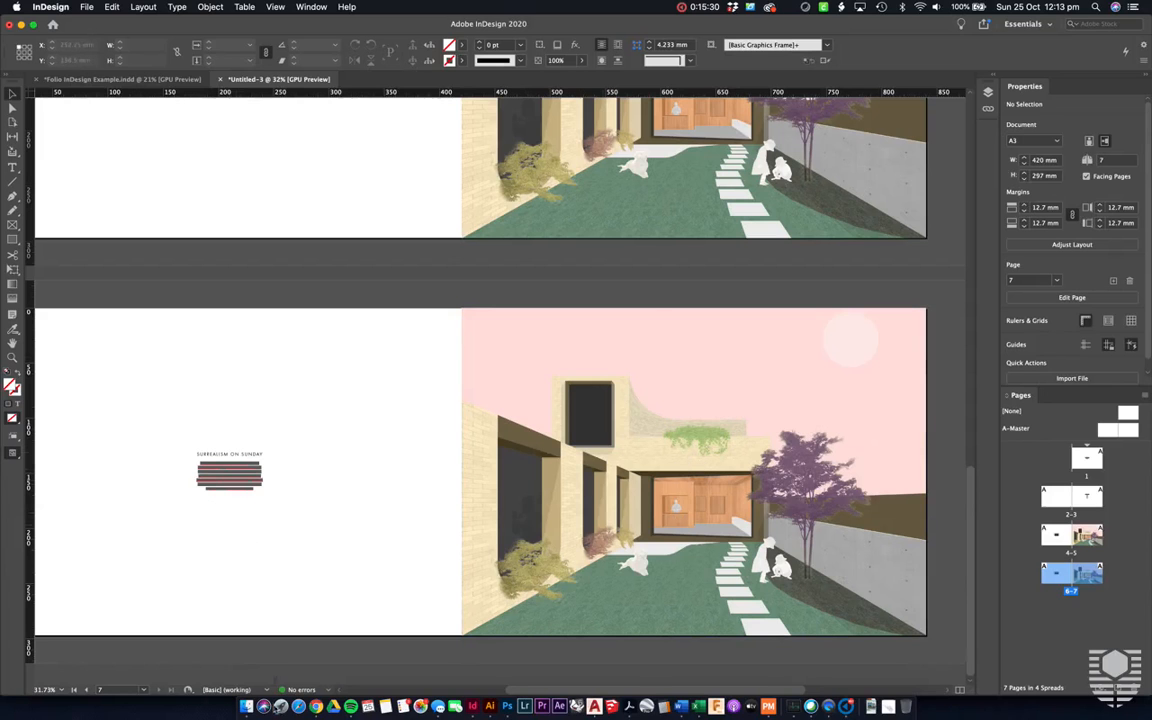
click(246, 706)
scroll(614, 394, down, 5)
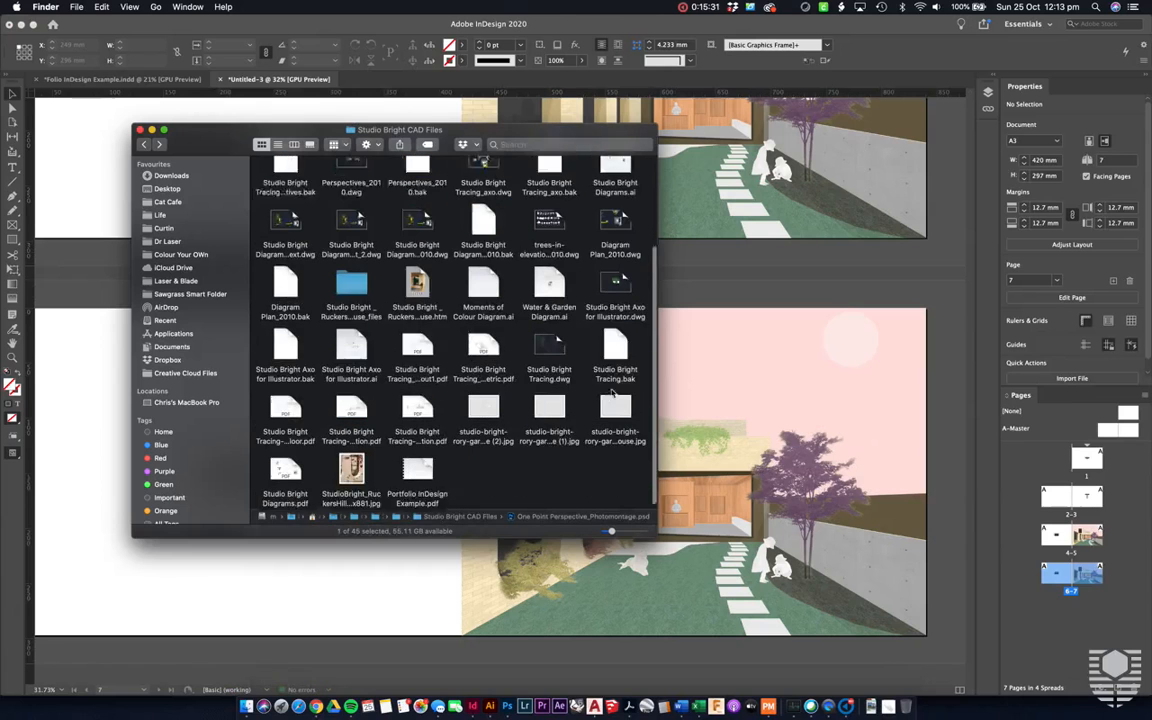
mouse_move(549, 408)
mouse_down()
mouse_move(712, 337)
mouse_move(714, 409)
mouse_up()
click(758, 312)
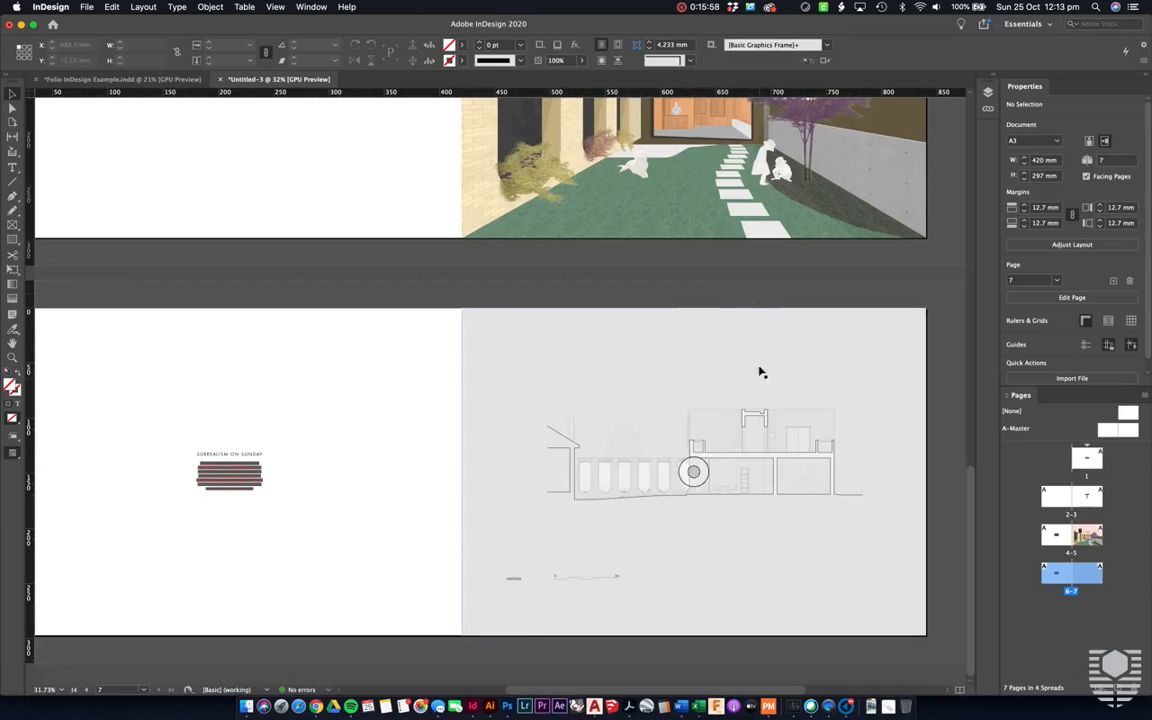
Step: Compare the page 7 section drawing with the spread above and examine its label and scale bar
scroll(955, 570, up, 2)
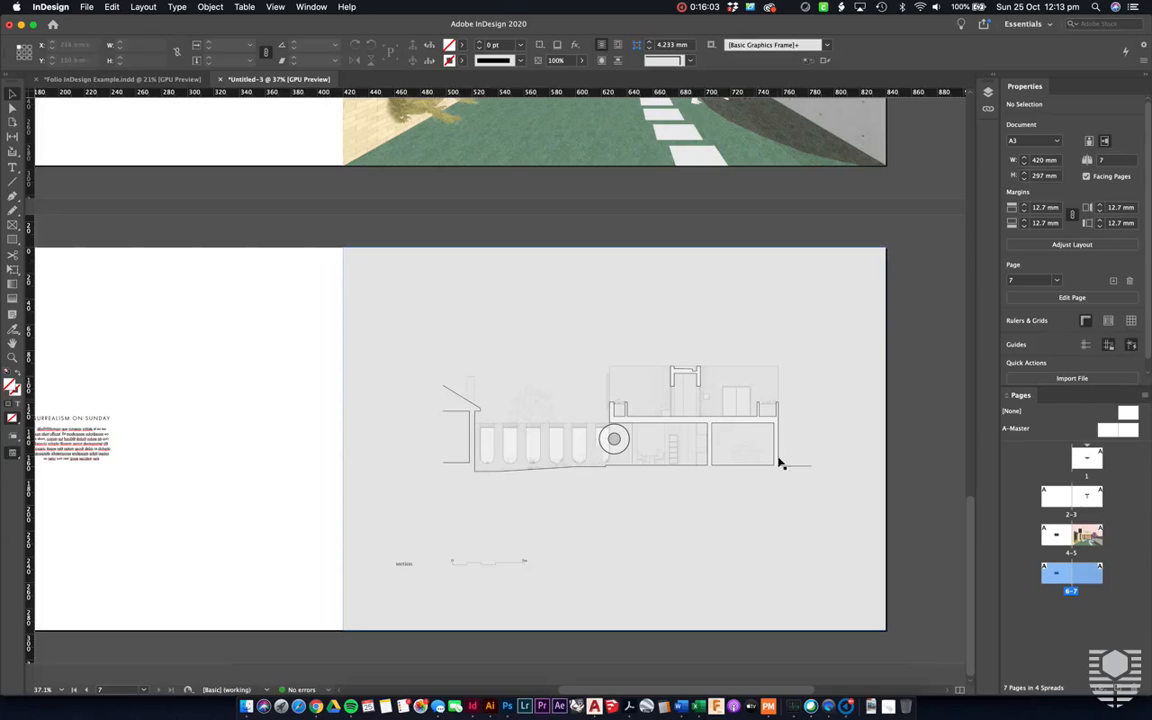
scroll(689, 262, up, 5)
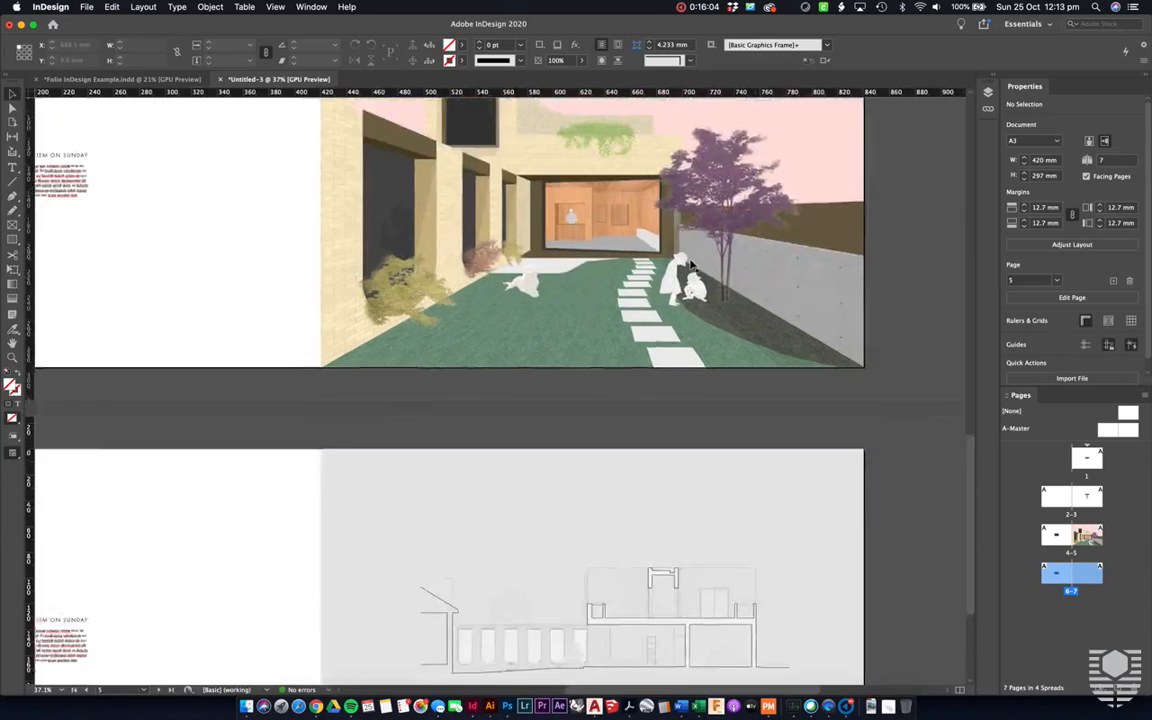
scroll(689, 263, down, 5)
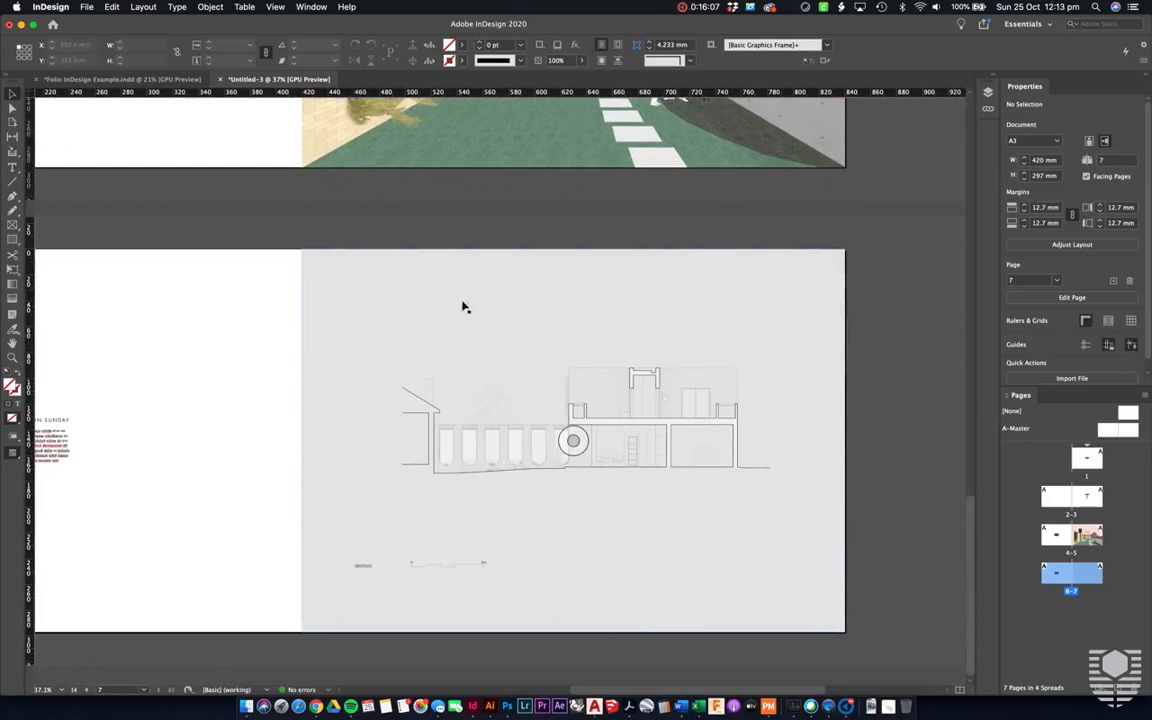
scroll(625, 628, left, 5)
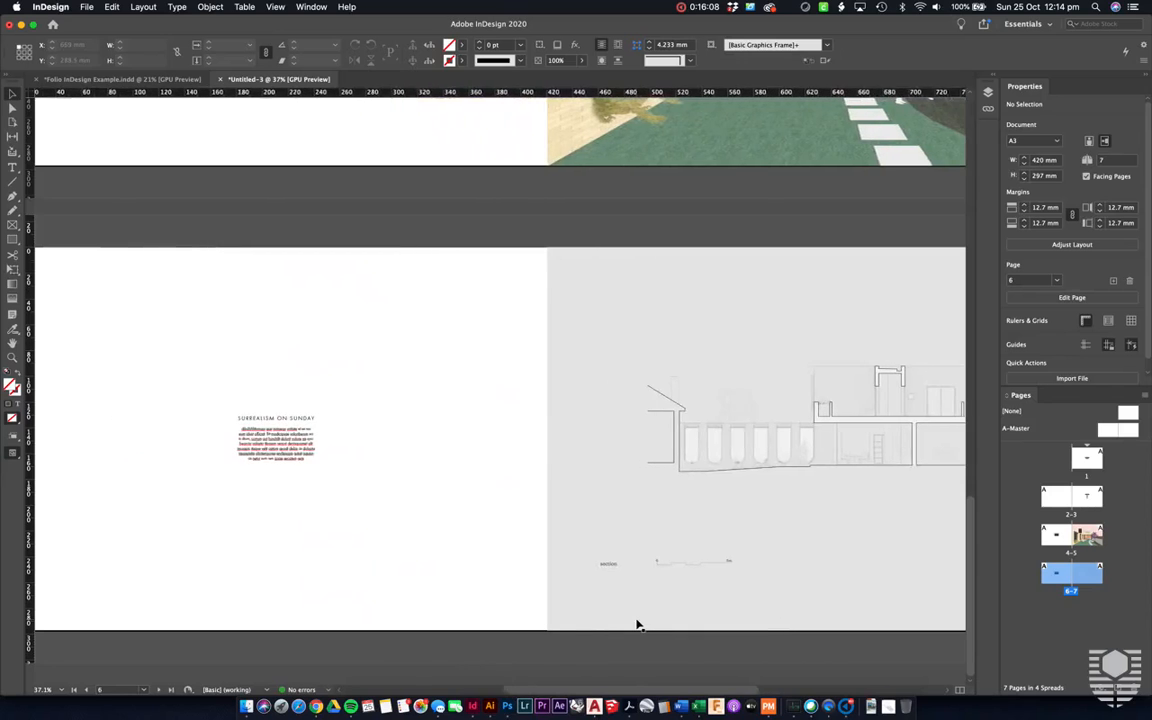
scroll(310, 463, right, 5)
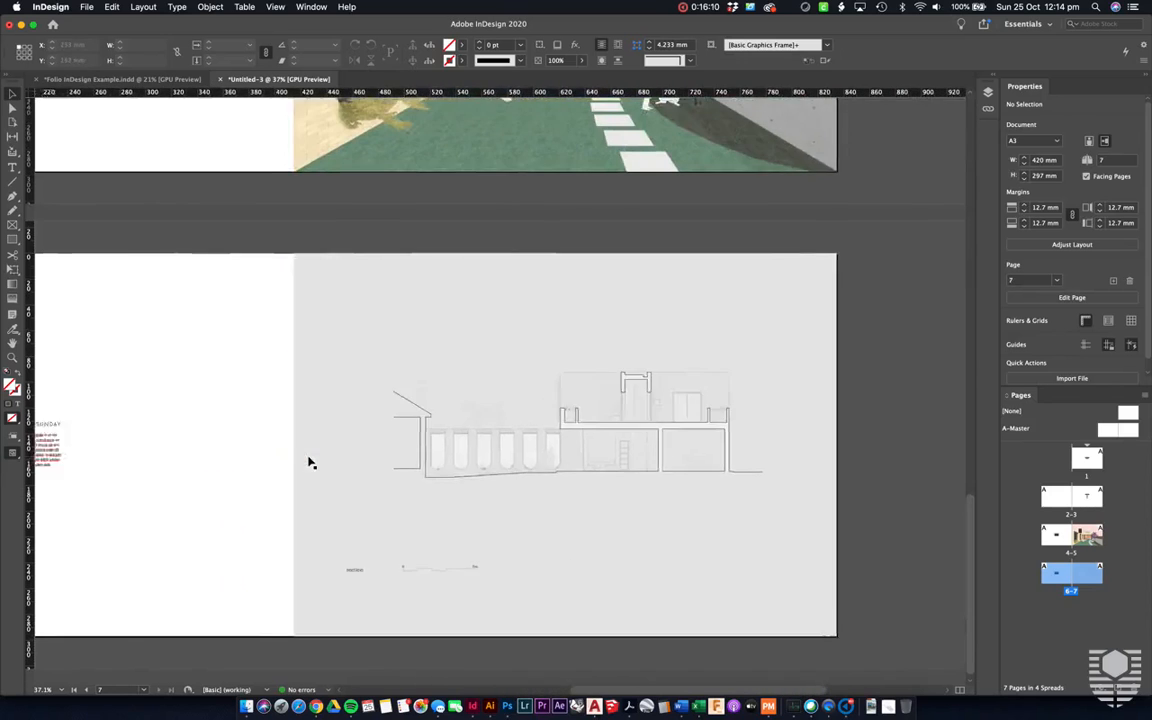
scroll(329, 540, up, 5)
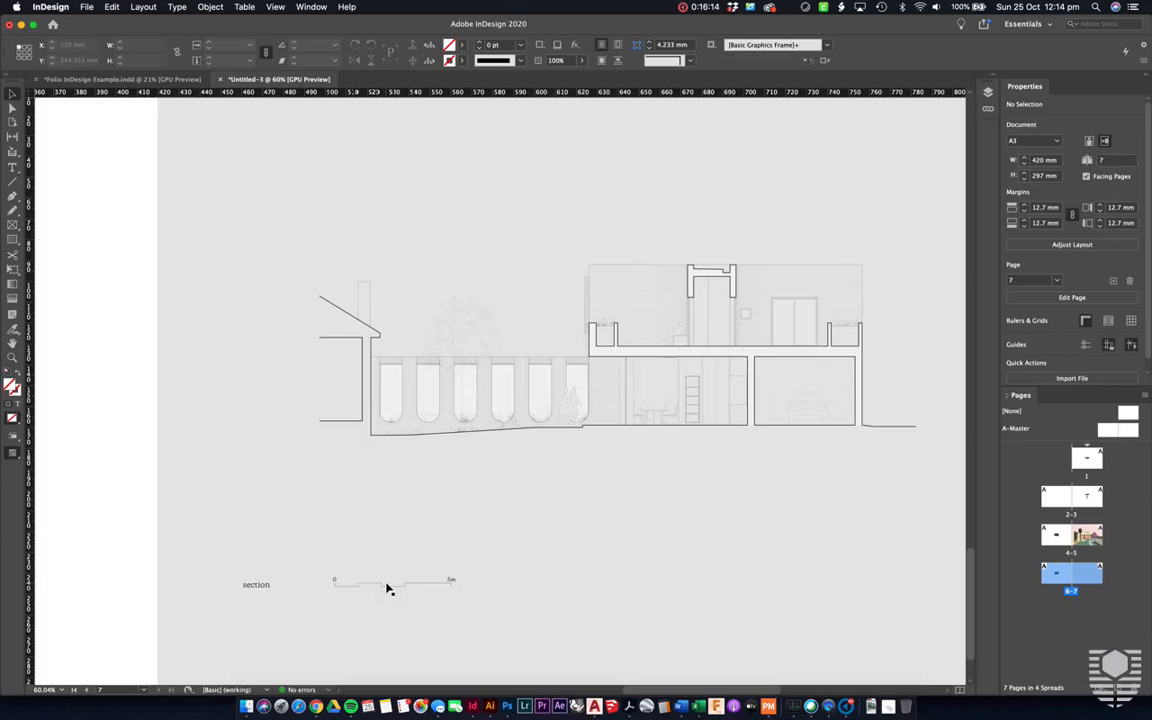
scroll(388, 589, down, 3)
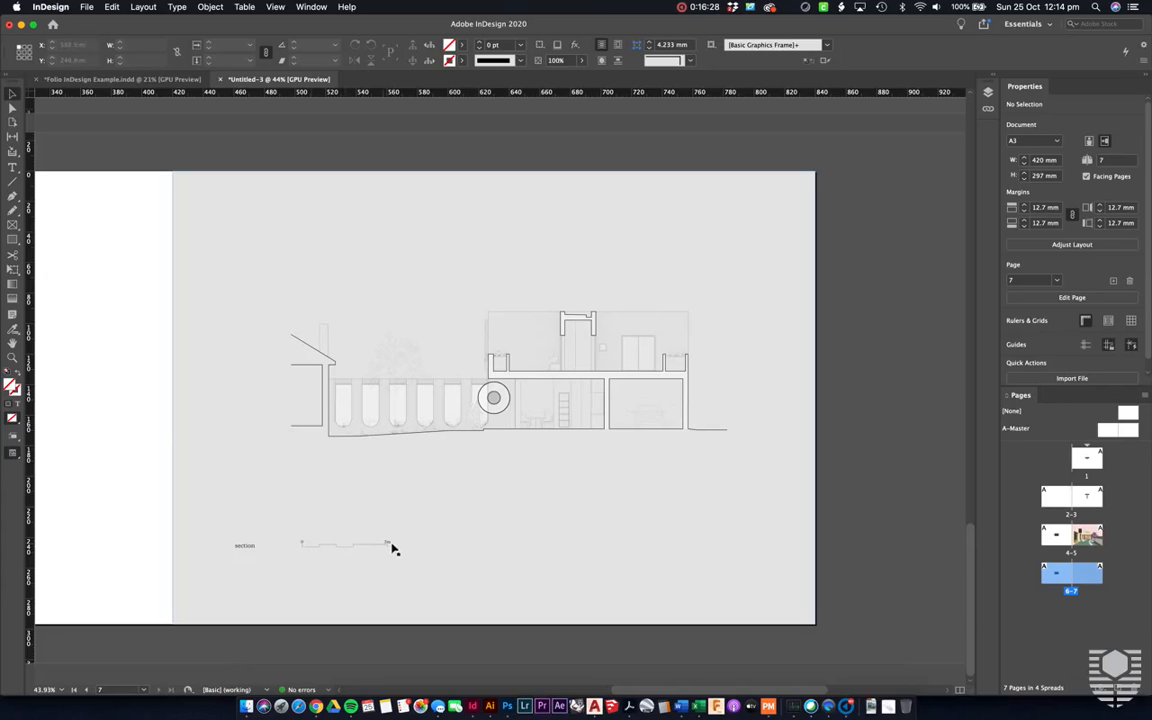
Step: Shrink the section drawing on page 7 proportionally from its centre to about 212 by 150 mm
click(540, 512)
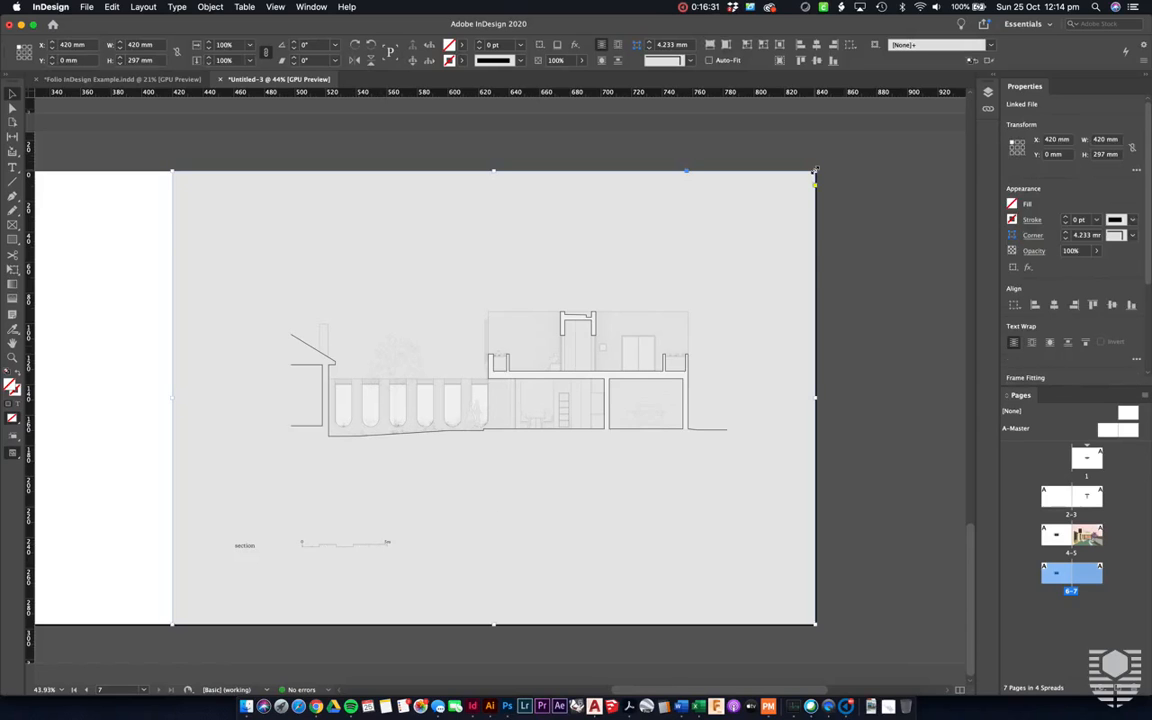
drag(815, 172, 658, 324)
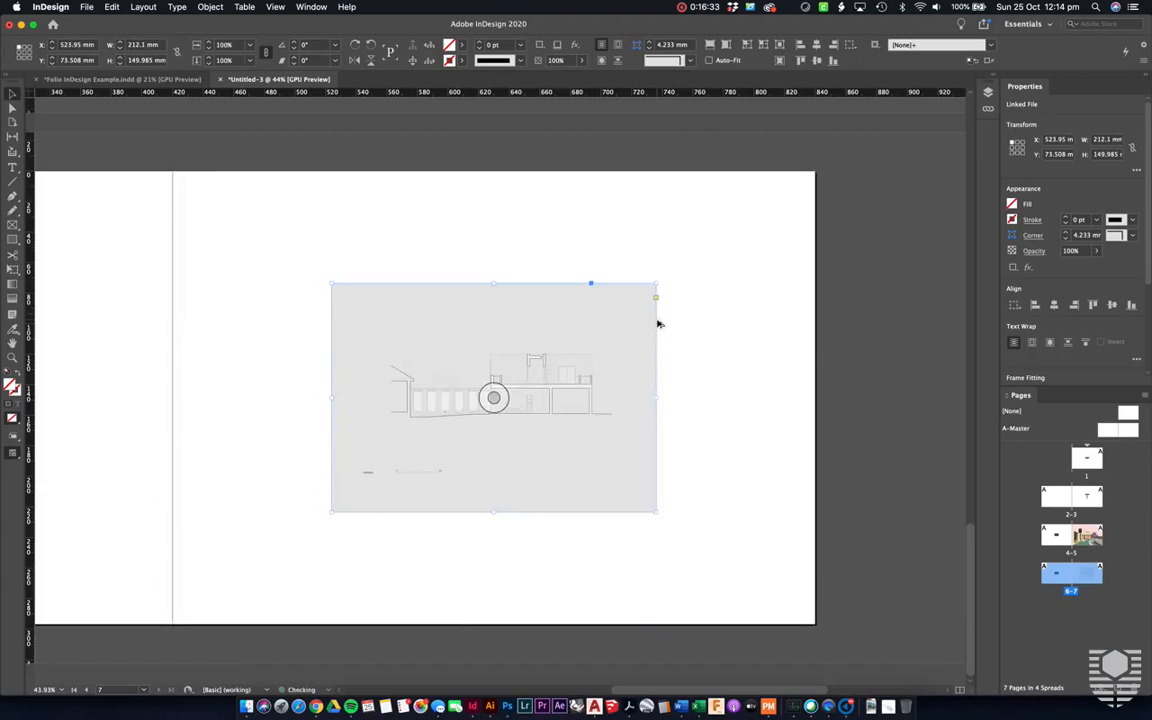
Step: Undo the last resizing of the section drawing on page 7 and deselect it
click(368, 691)
scroll(599, 553, right, 10)
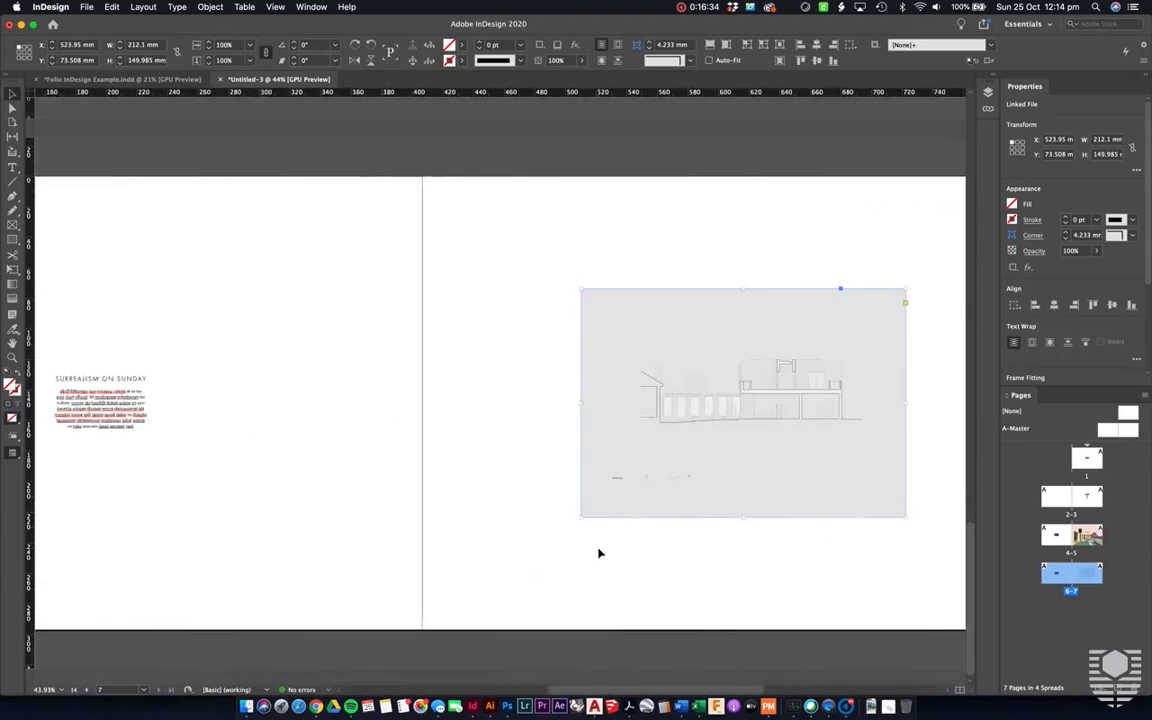
key(super+z)
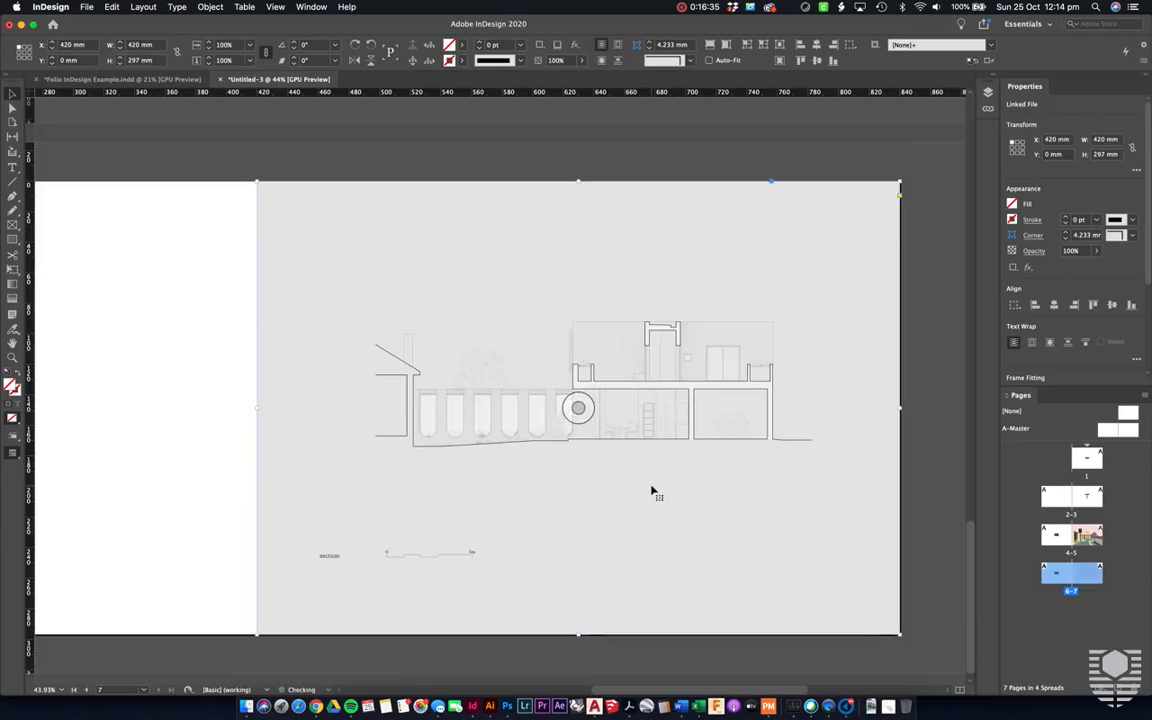
click(228, 292)
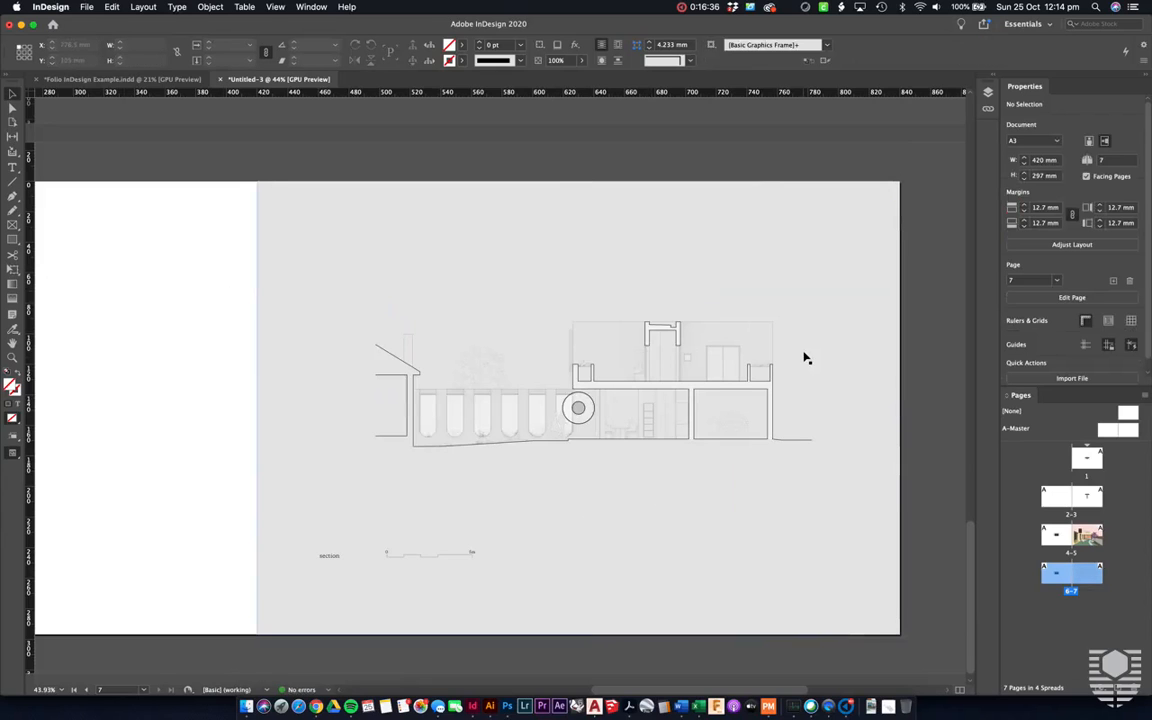
Step: Delete the "Surrealism on Sunday" text frame from page 6
scroll(806, 357, left, 3)
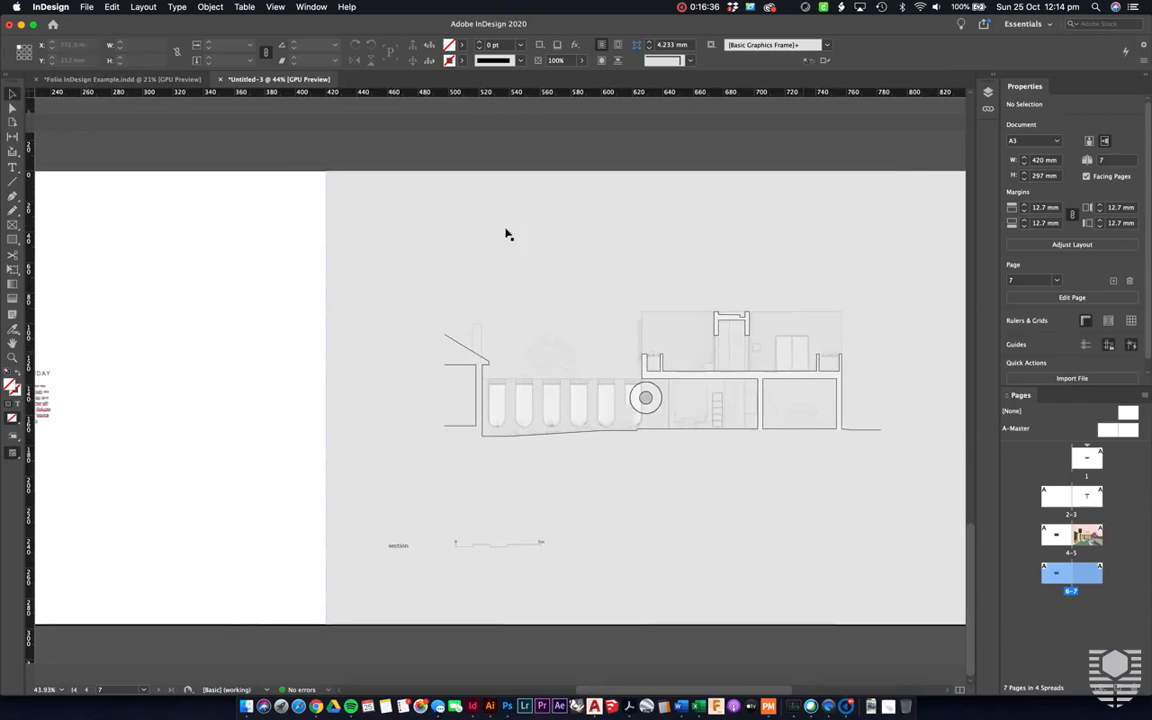
scroll(738, 245, left, 10)
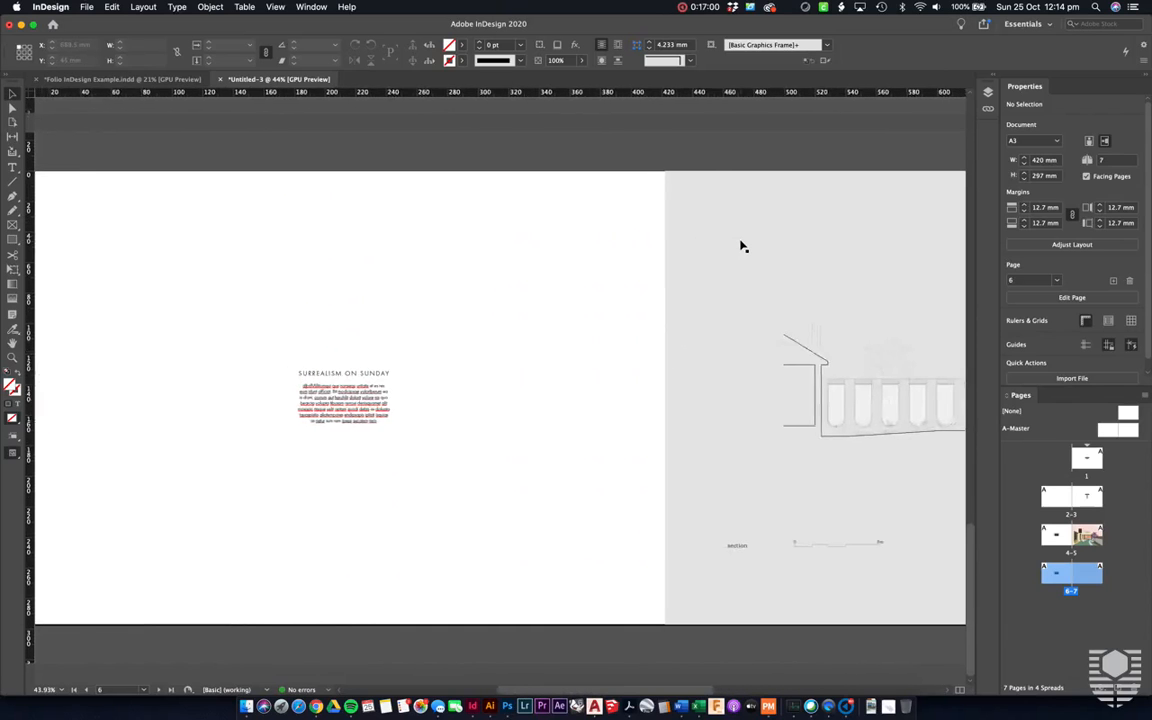
click(417, 418)
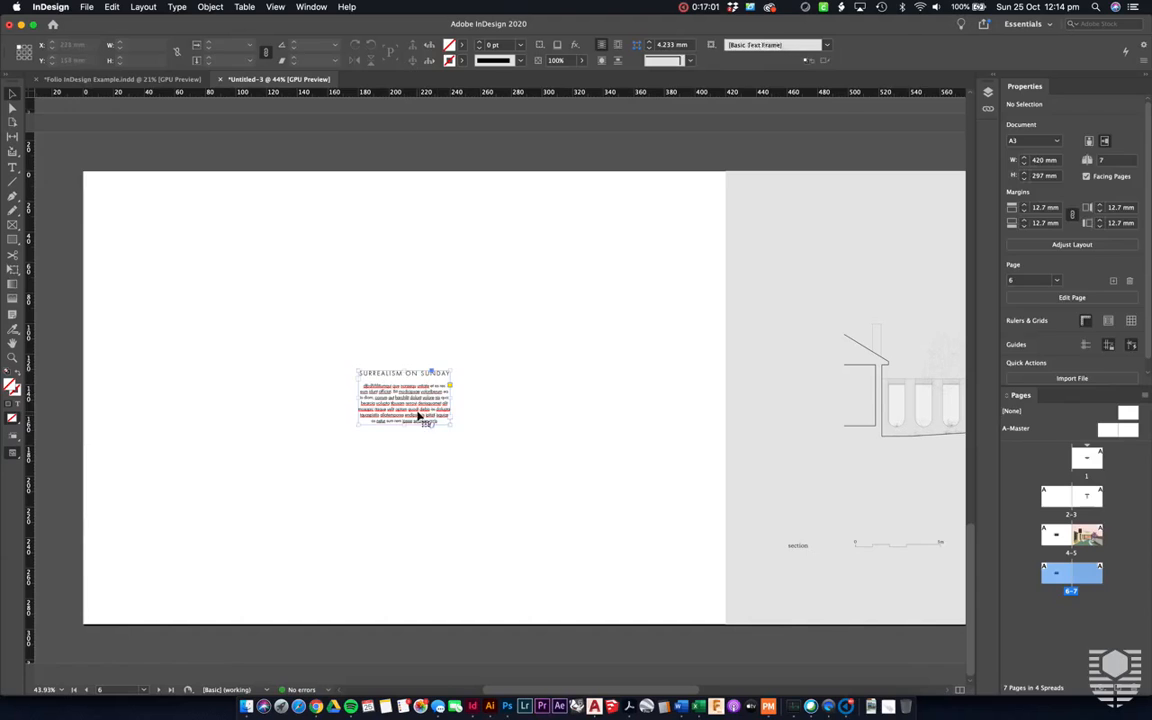
click(411, 413)
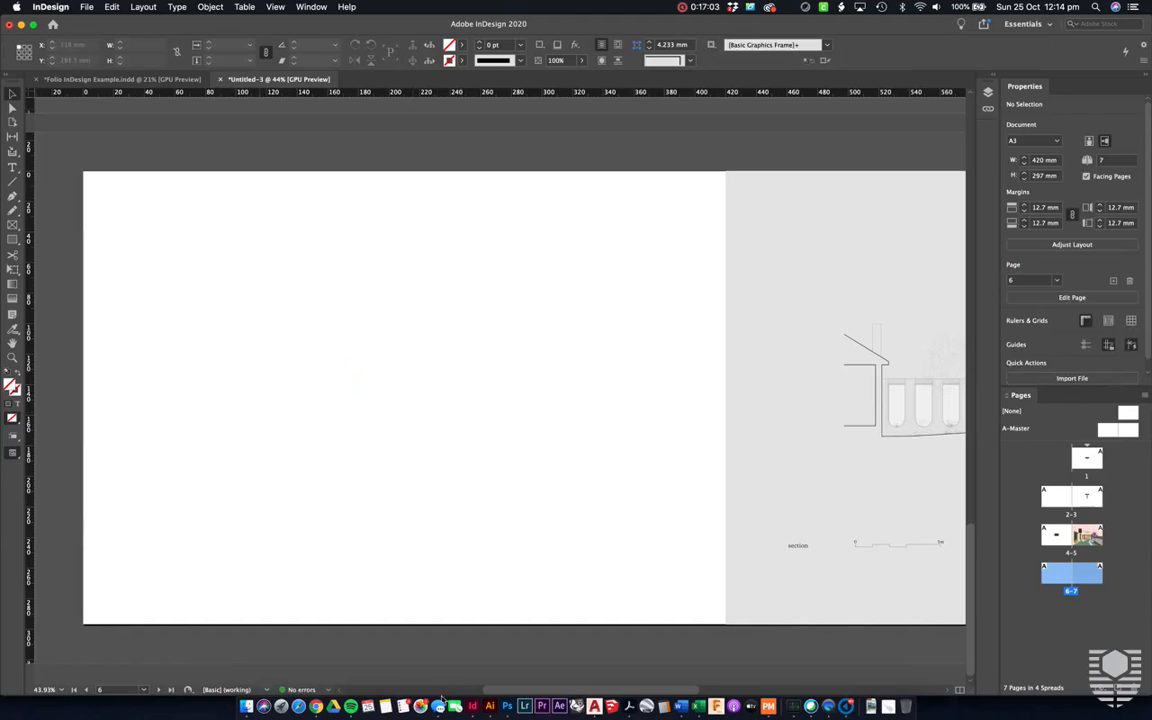
Step: Place the axonometric line drawing of the house on page 6 and move it fully onto the page
click(885, 707)
drag(899, 643, 622, 448)
click(455, 326)
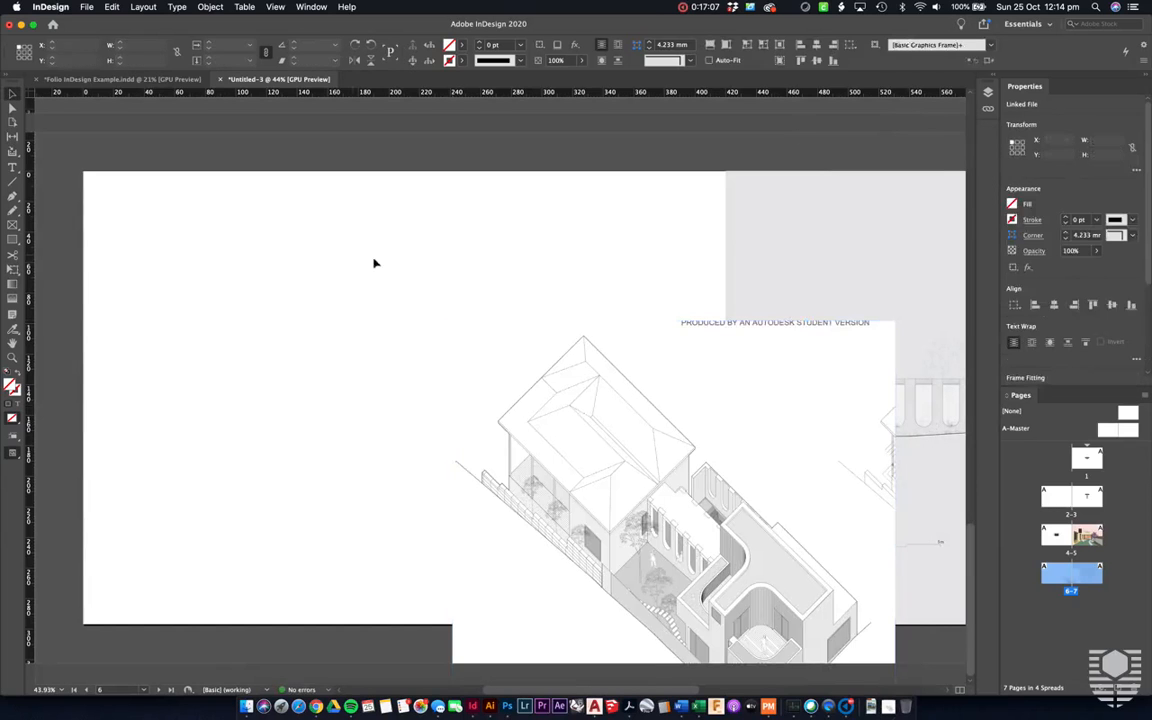
drag(465, 345, 382, 265)
Step: Crop the axonometric drawing's frame to about 265 by 267 mm to cut off the surplus title and neighbouring linework
drag(485, 175, 485, 187)
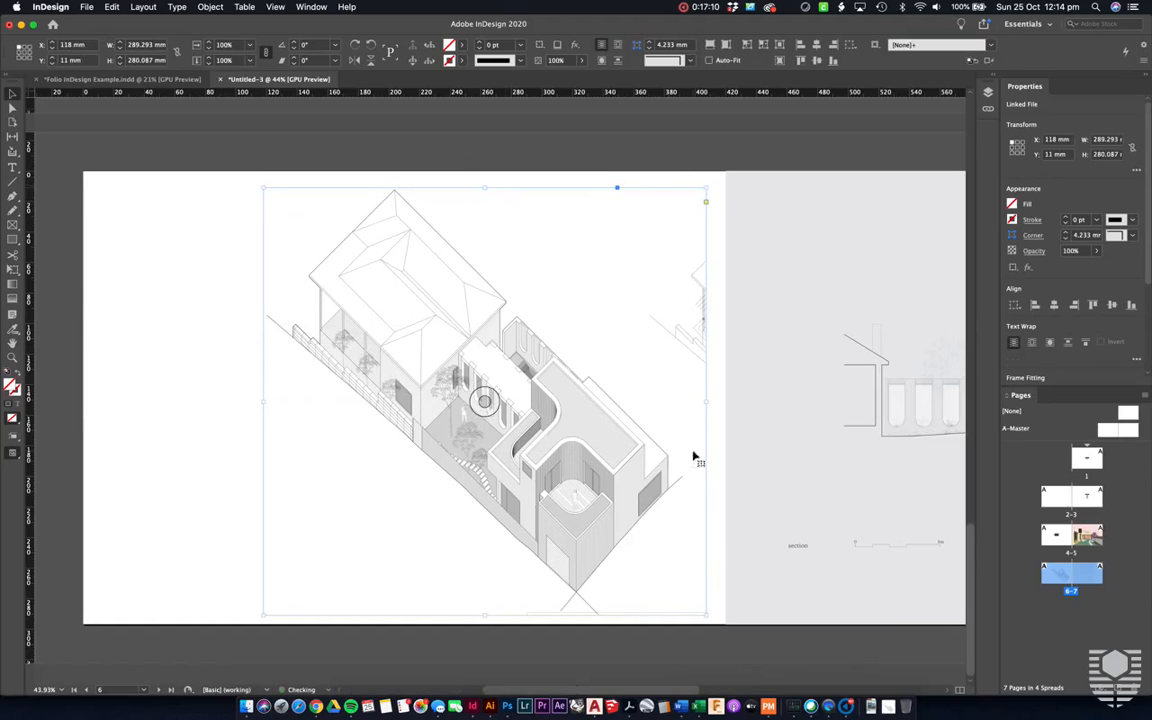
drag(706, 402, 669, 400)
drag(459, 616, 462, 595)
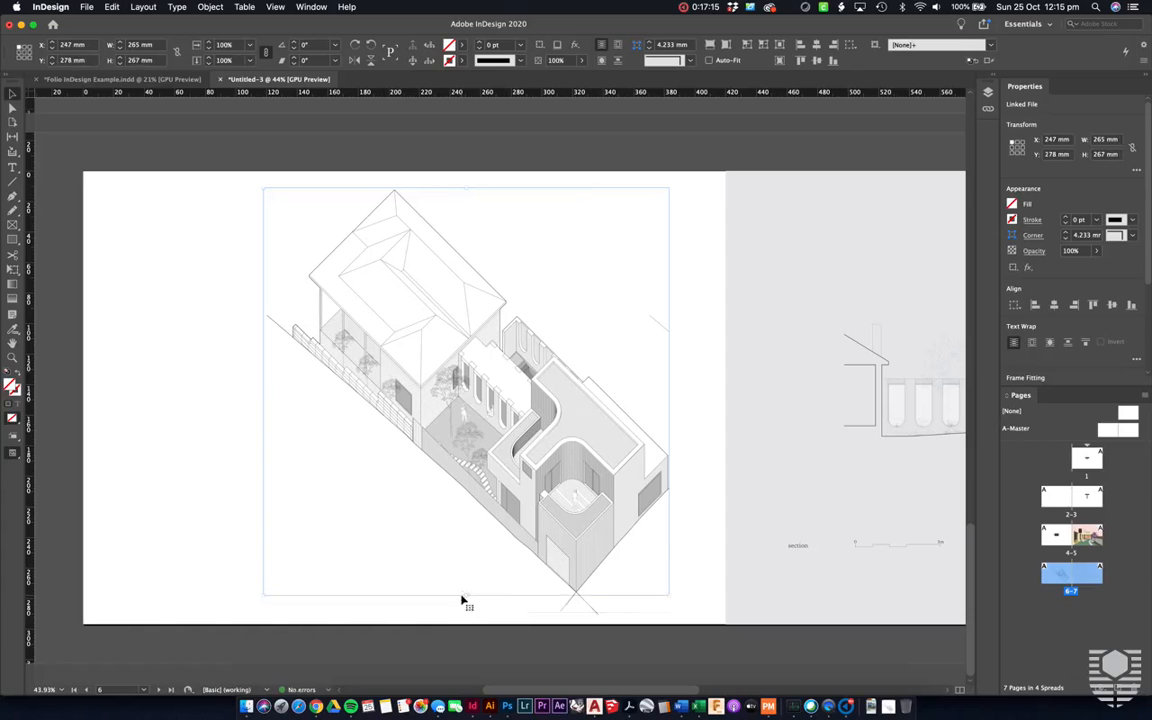
click(254, 464)
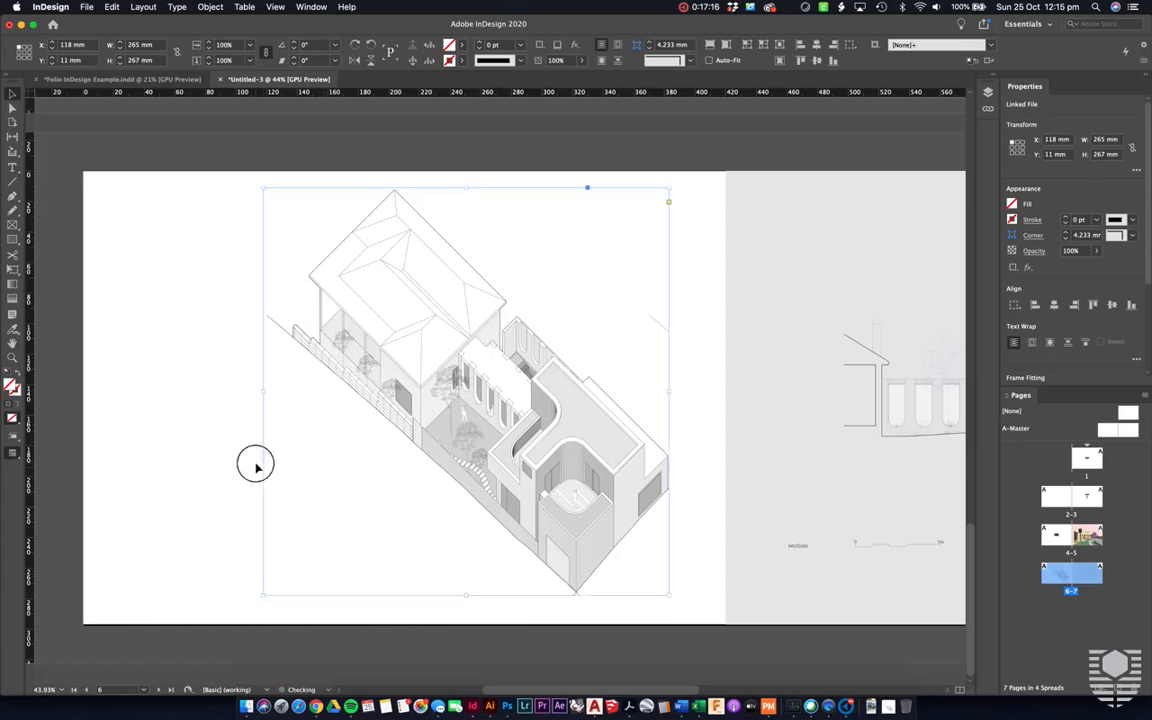
Step: Shrink the axonometric drawing proportionally to about 127 by 128 mm and move it to the right side of page 6
click(545, 392)
drag(658, 201, 558, 296)
click(630, 286)
scroll(630, 286, right, 2)
drag(493, 424, 603, 420)
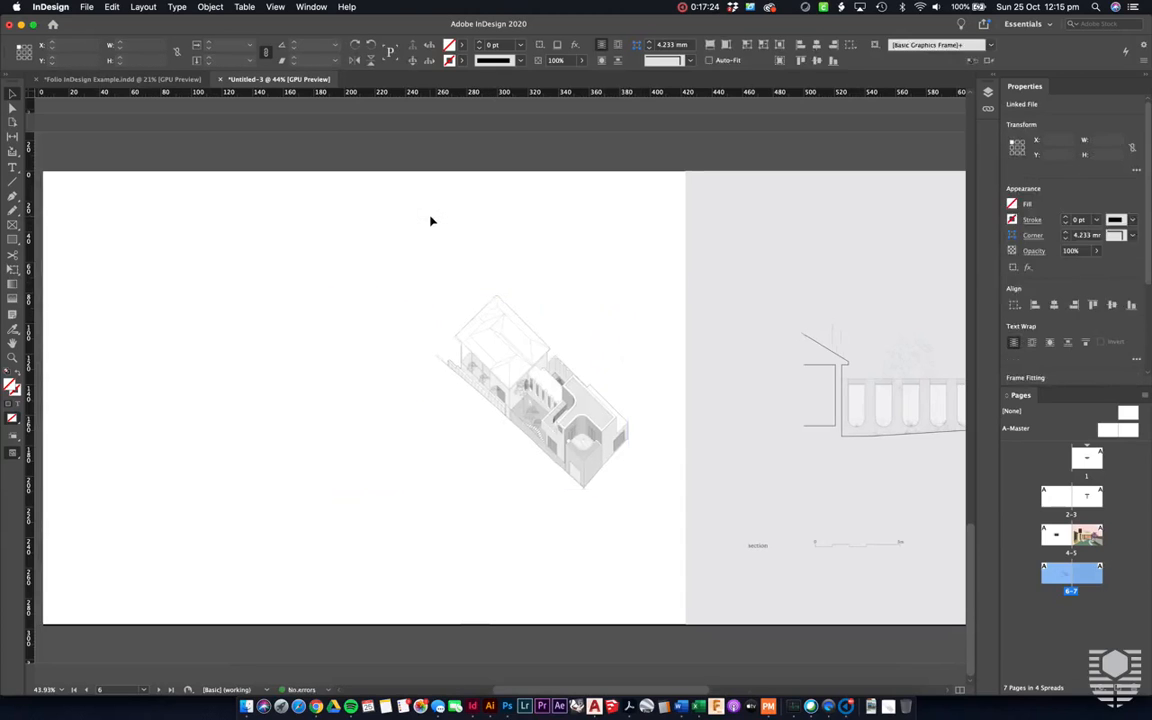
click(431, 220)
Step: Copy the axonometric drawing twice to form a row of three across page 6 and even out the spacing between them
scroll(431, 220, left, 2)
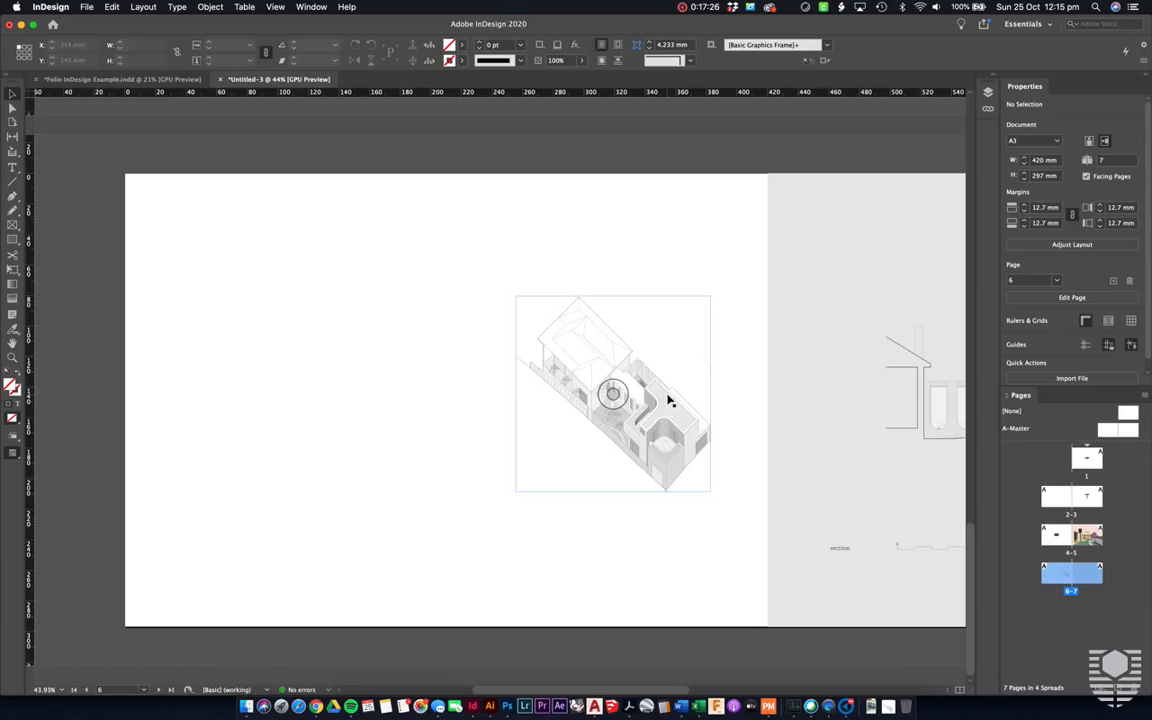
drag(669, 394, 290, 398)
click(440, 521)
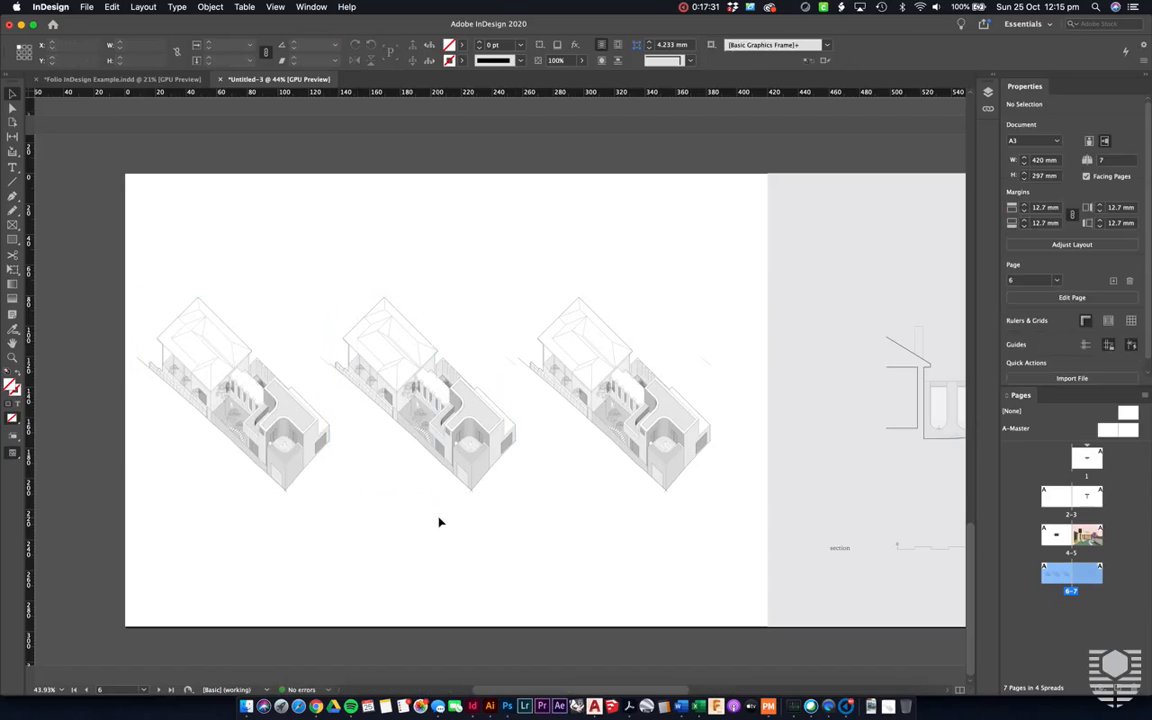
click(284, 439)
key(shift+Right)
key(shift+Right)
key(shift+Right)
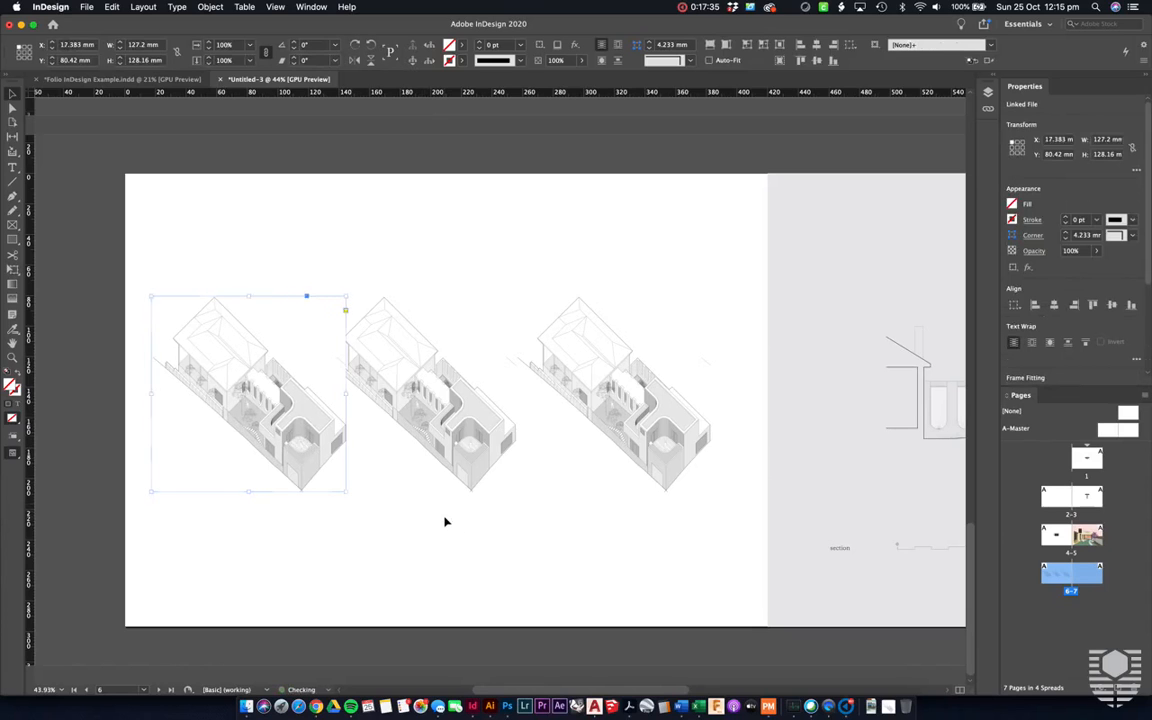
click(446, 521)
click(464, 439)
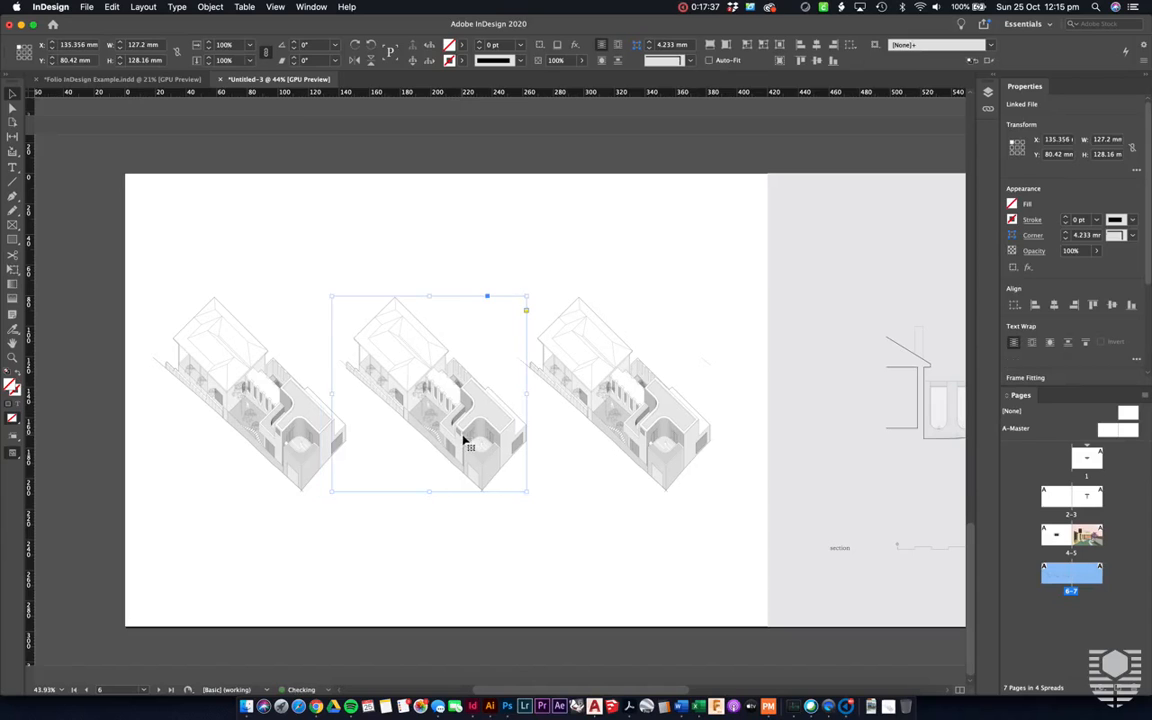
Step: Shift all three axonometric drawings together slightly right to about X 24 mm, centring the row on page 6
drag(676, 568, 248, 393)
key(shift+Right)
key(shift+Right)
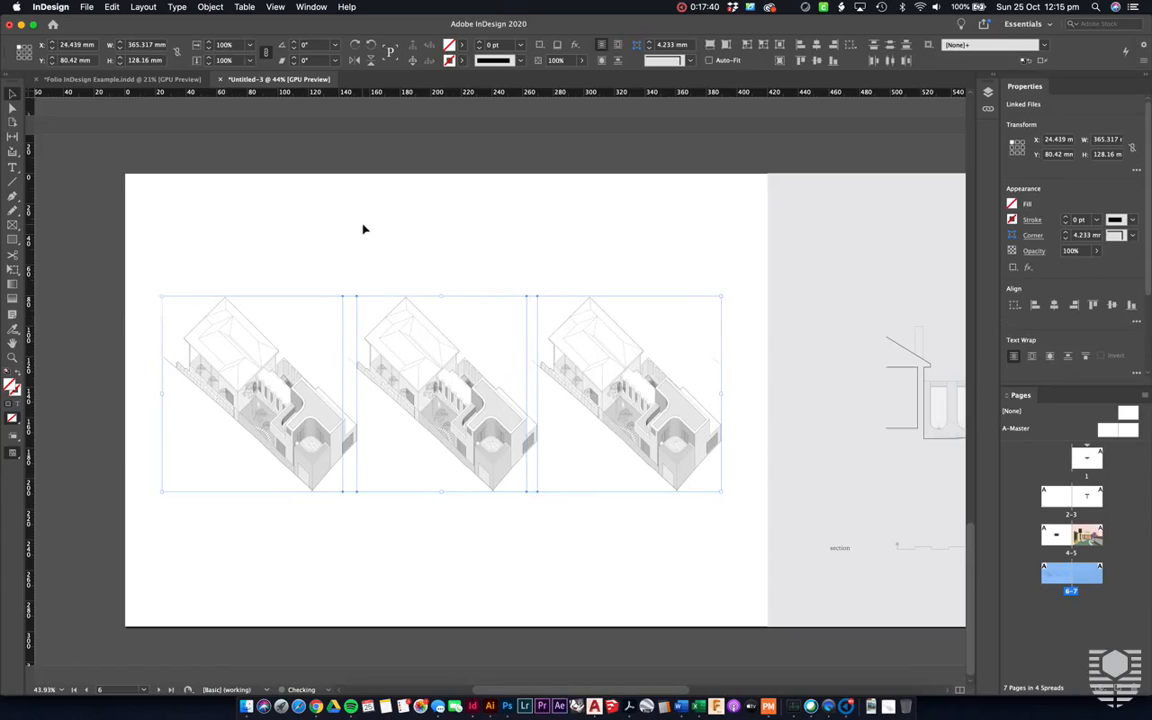
click(382, 230)
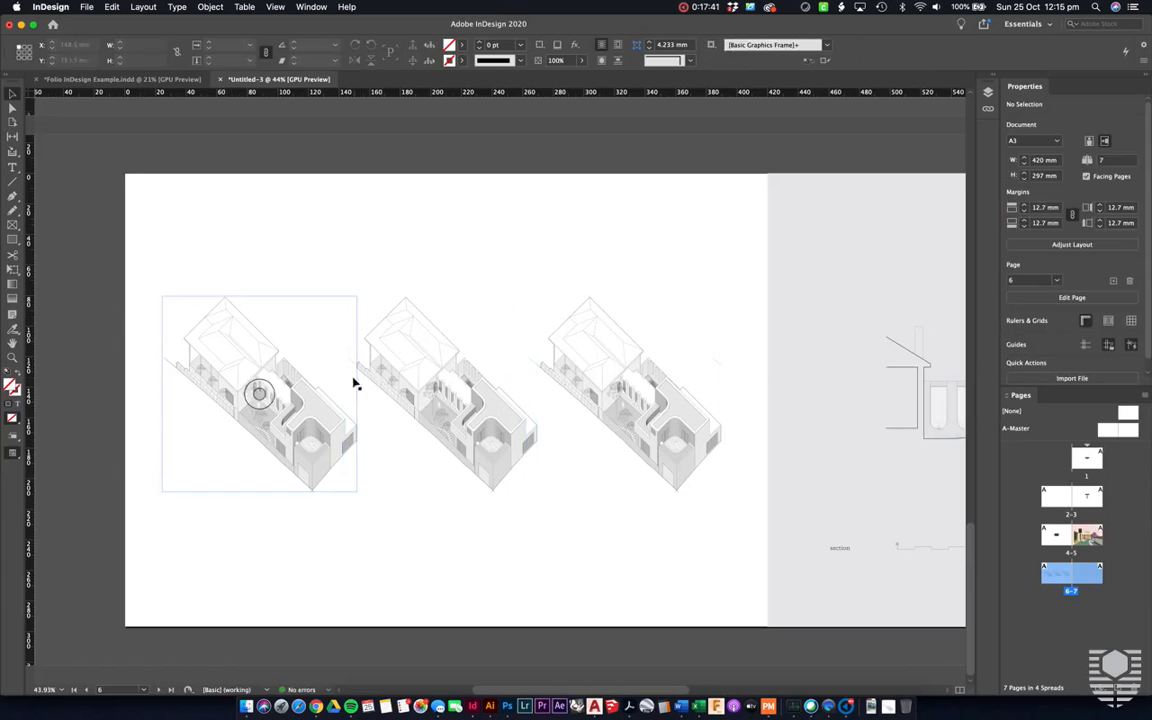
Step: Add a small text frame about 30 by 8 mm reading "Construction Lines" below the first axonometric drawing
scroll(504, 564, up, 3)
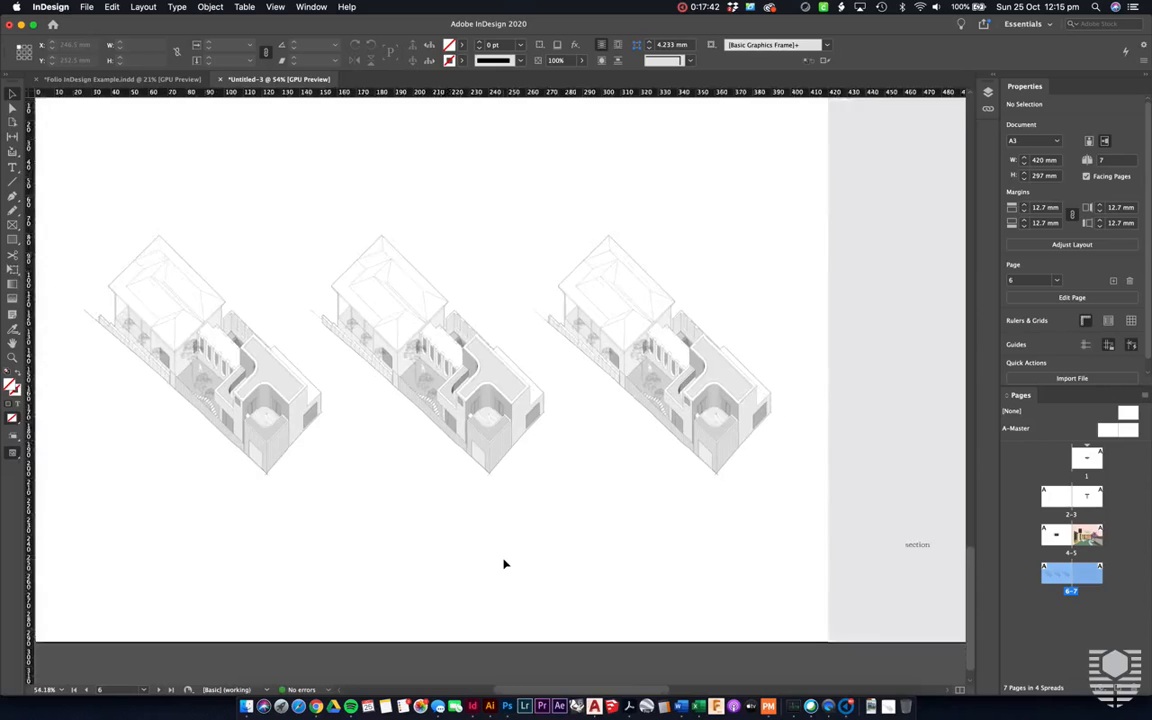
scroll(504, 564, down, 1)
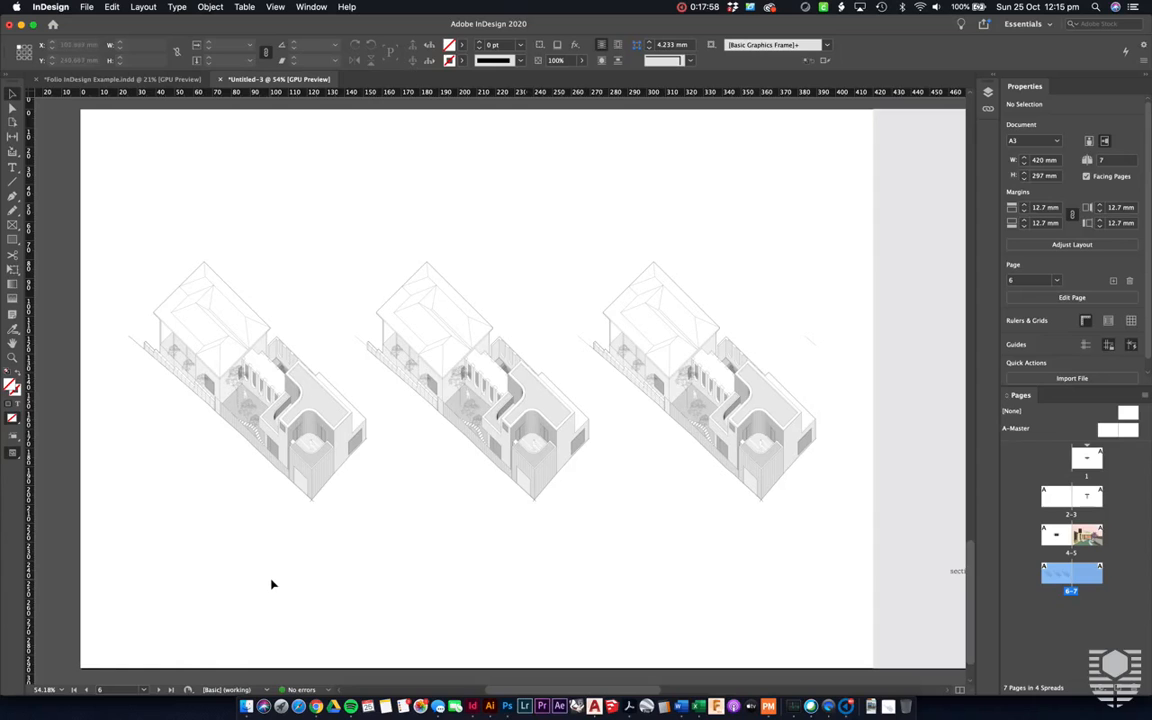
key(t)
drag(173, 494, 230, 507)
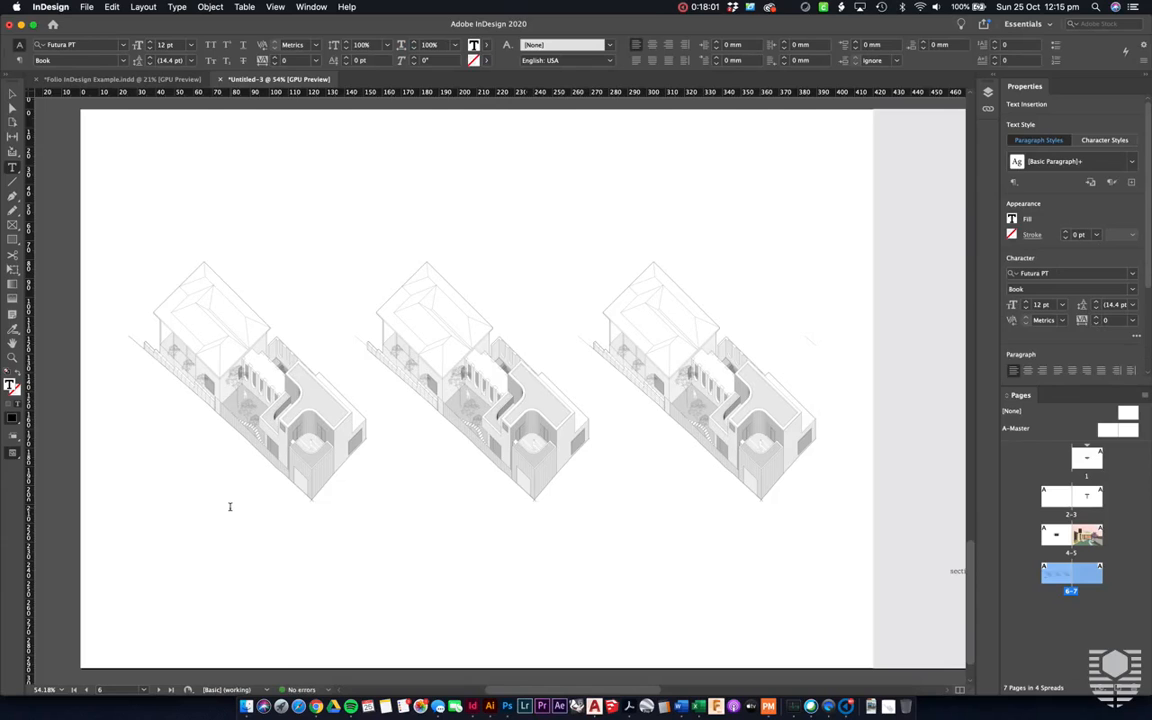
text(Construction Lines)
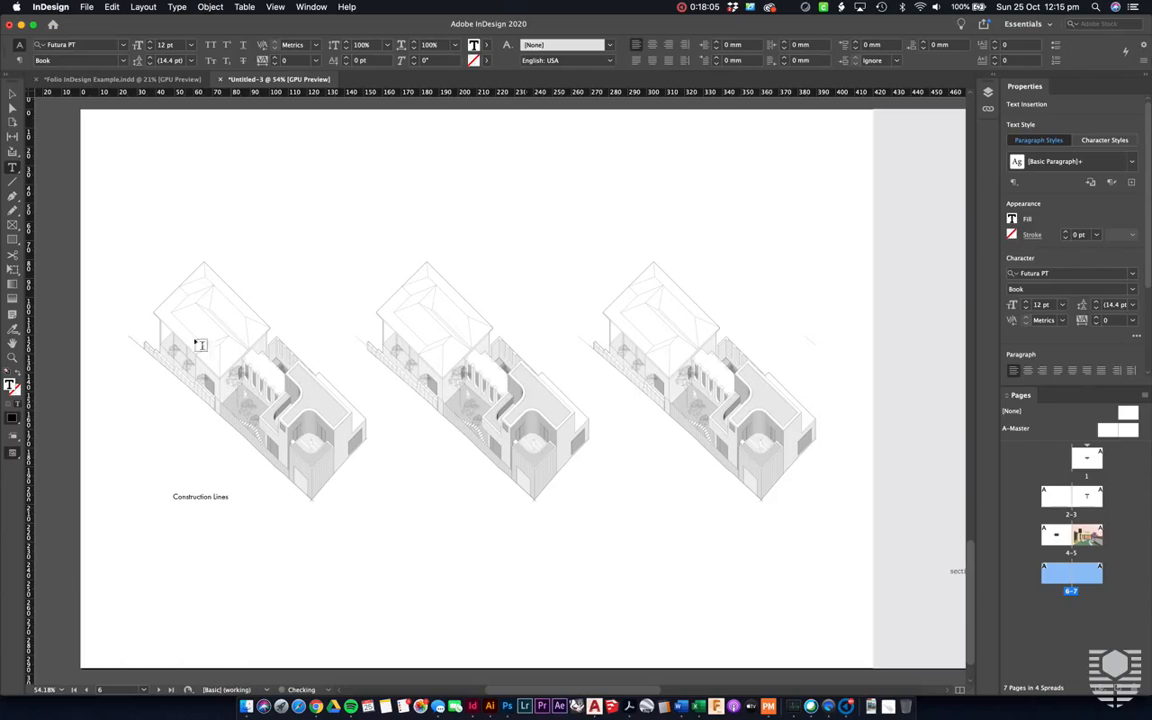
click(12, 93)
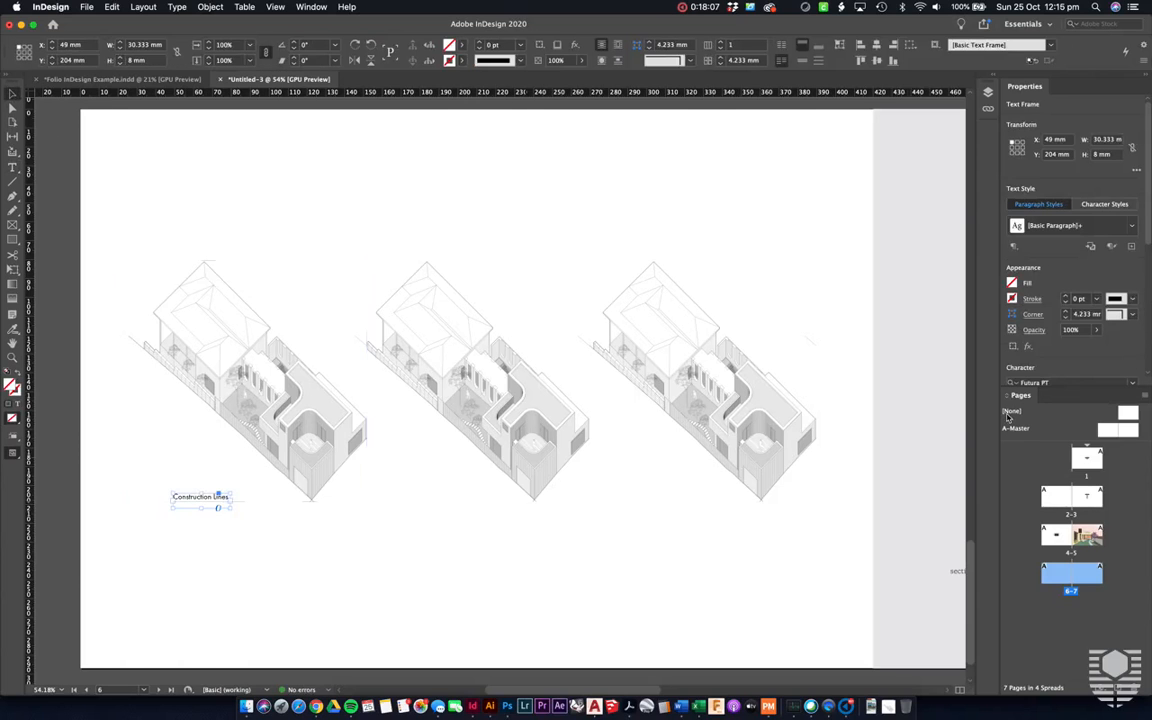
Step: Set the "Construction Lines" caption to Futura PT Light at 9 pt
drag(1149, 196, 1149, 288)
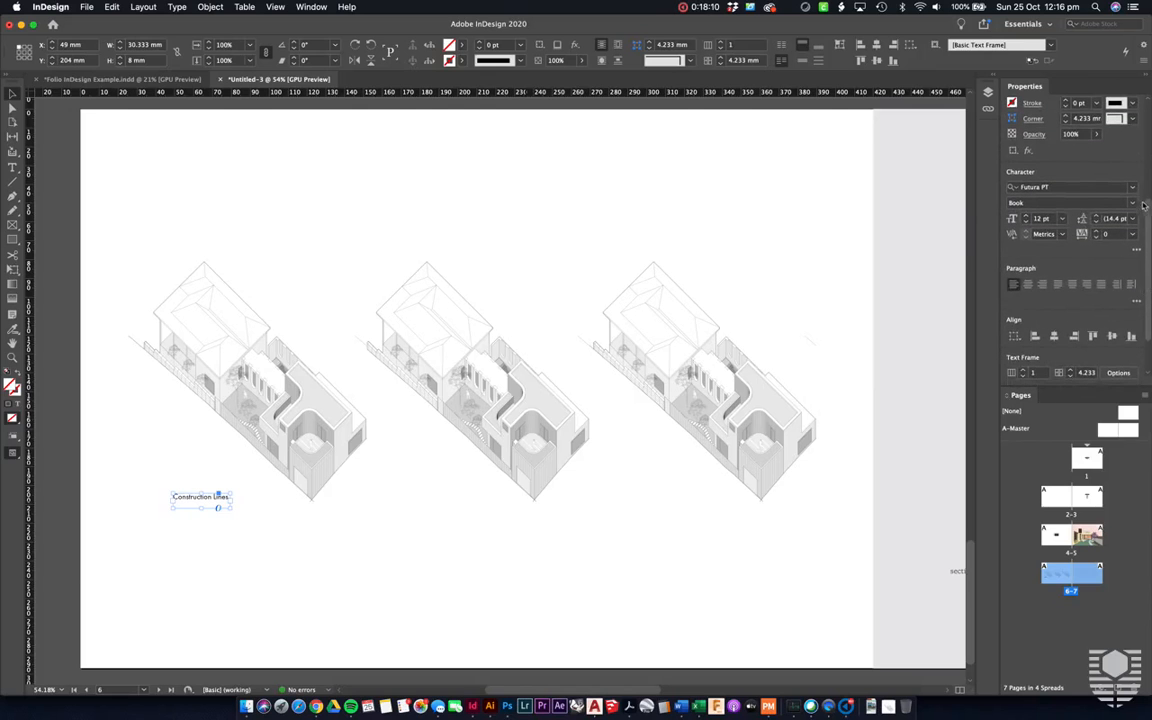
click(1076, 204)
click(1045, 217)
click(1049, 221)
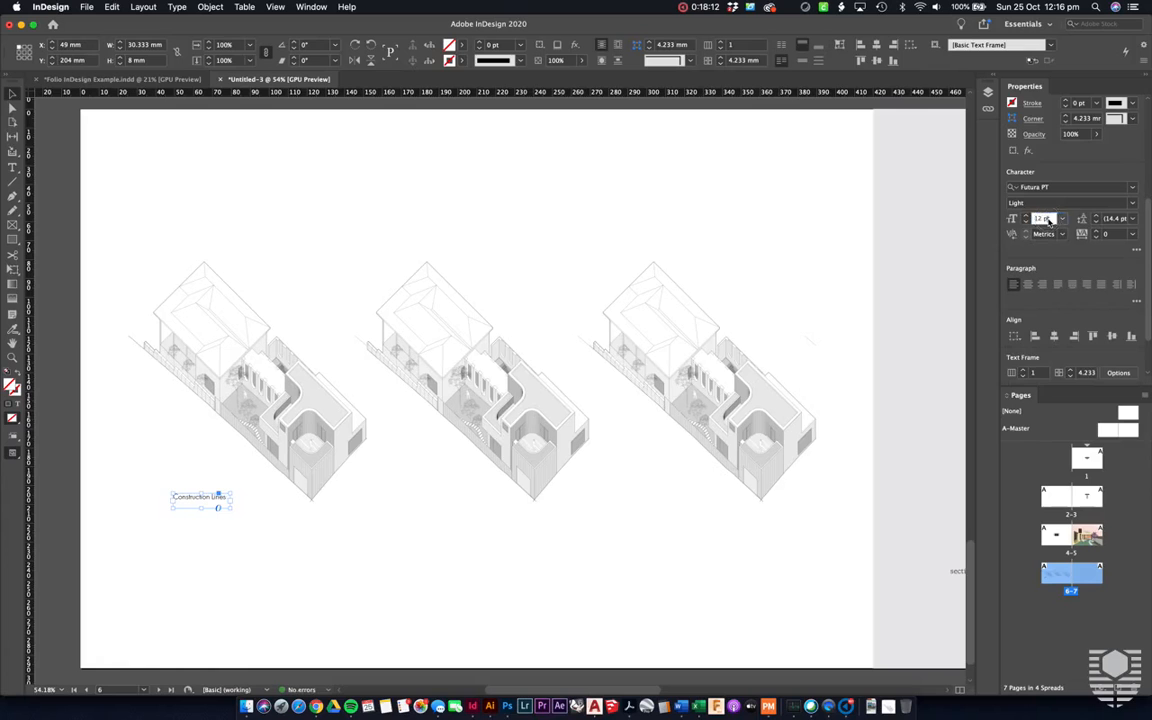
text(0)
key(Return)
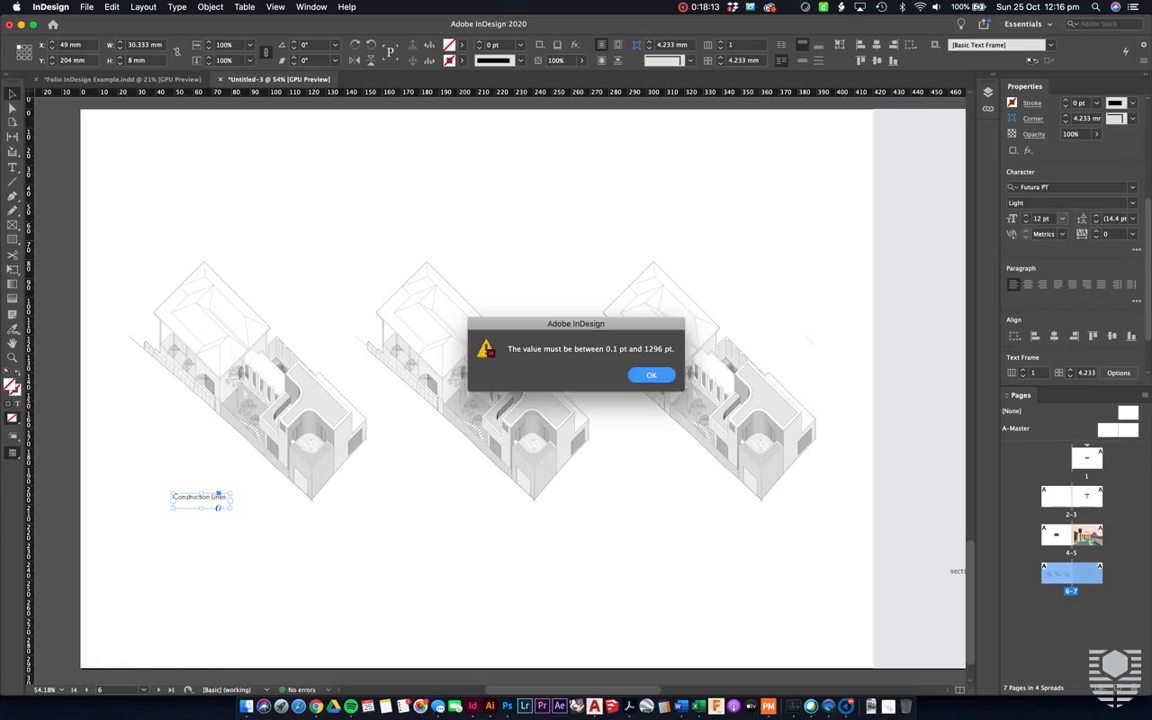
key(Return)
text(9)
key(Return)
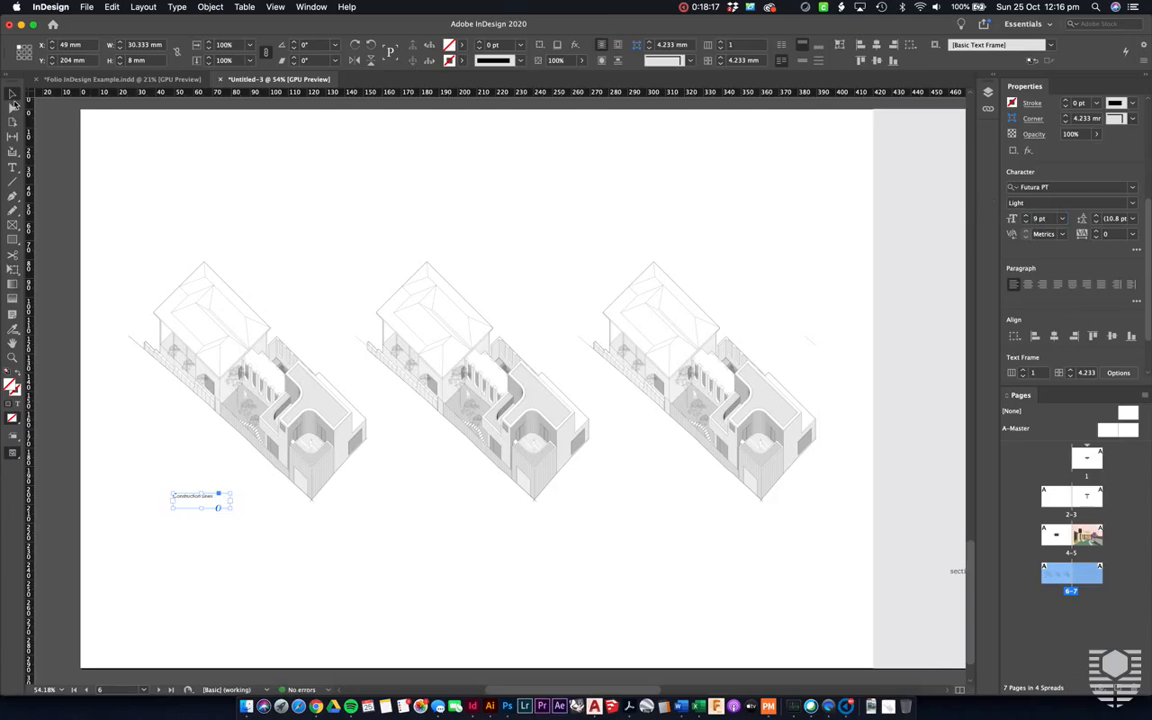
click(103, 183)
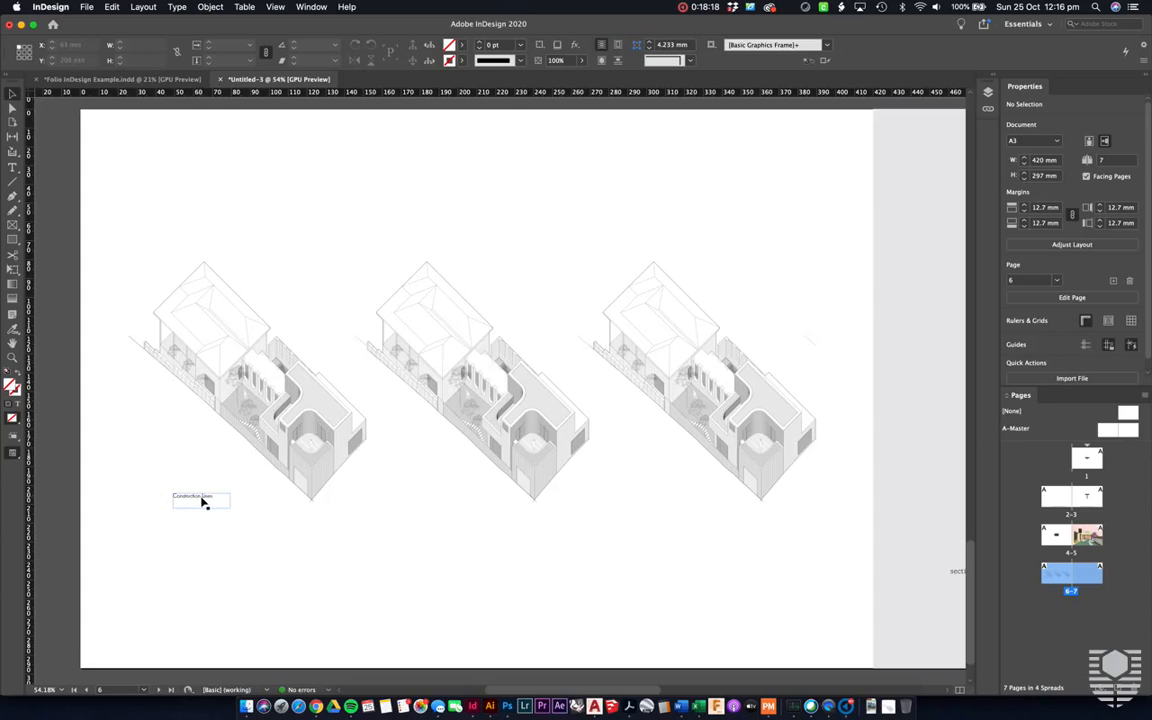
Step: Move the "Construction Lines" caption beside the lowest corner of the first drawing, at about X 80 mm, Y 205 mm
scroll(200, 498, up, 1)
drag(200, 498, 252, 497)
click(391, 581)
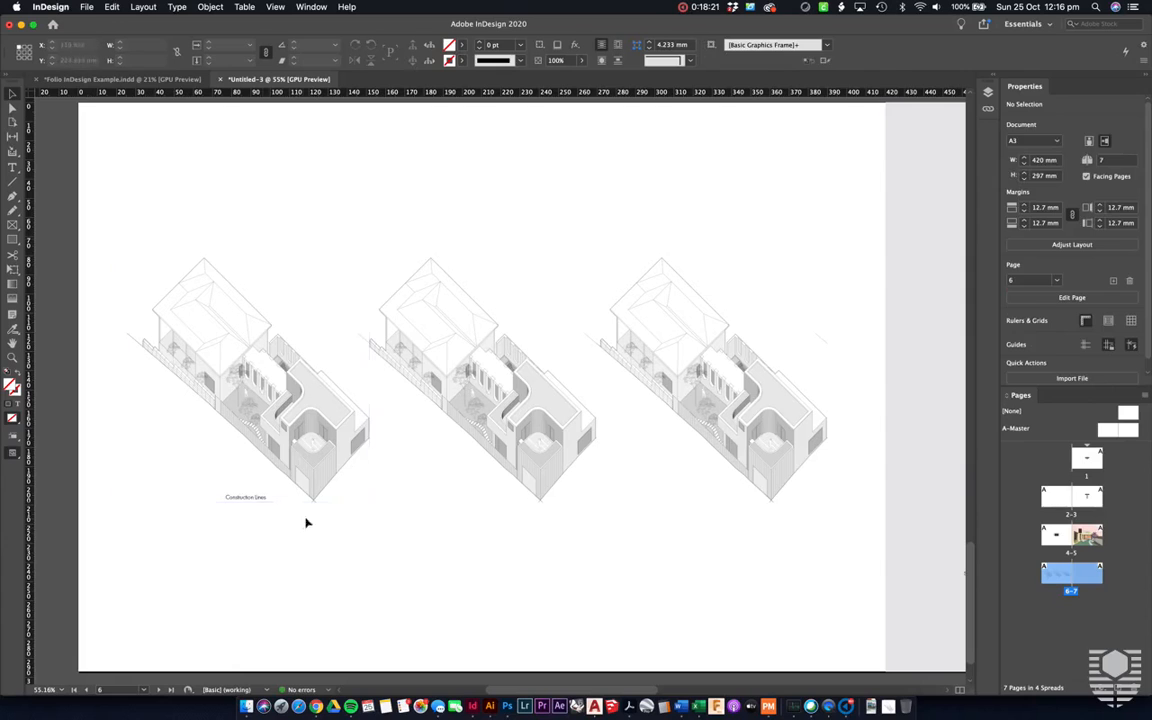
click(264, 504)
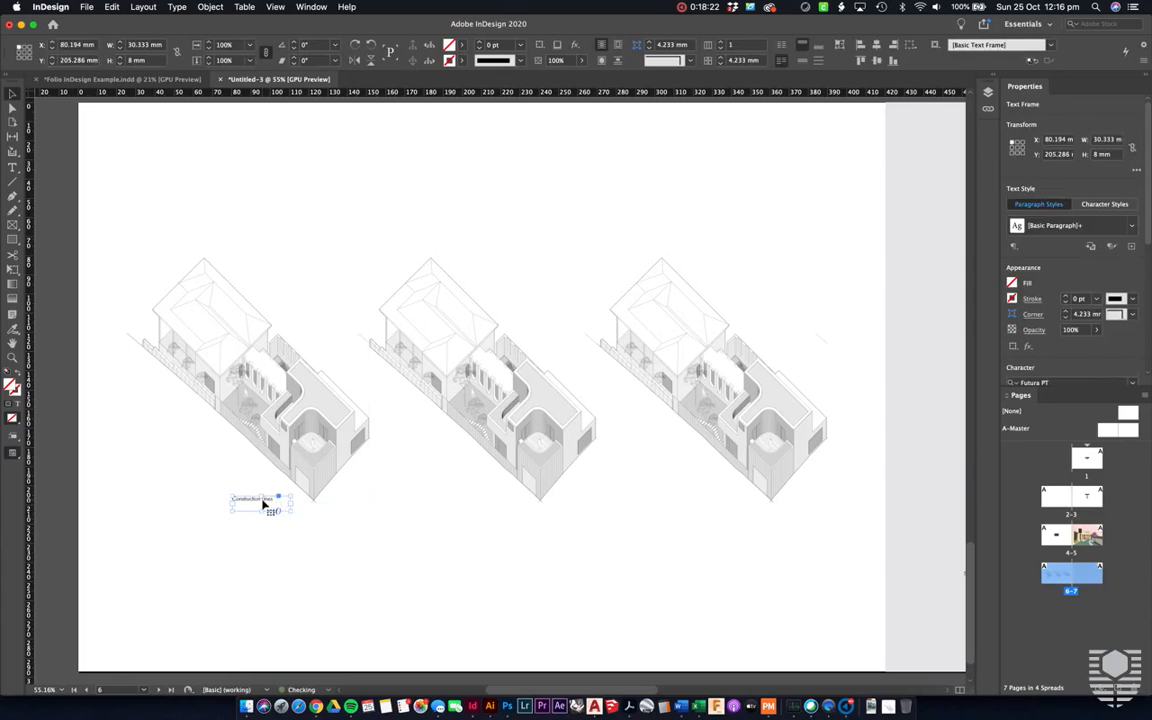
click(310, 583)
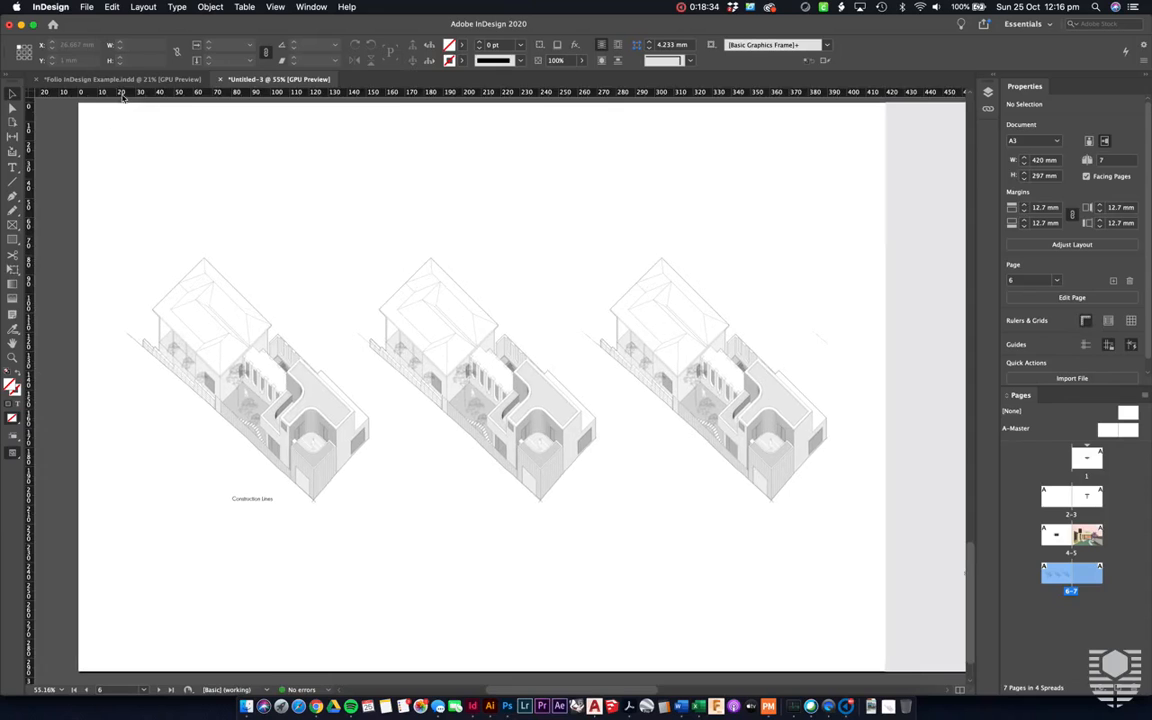
Step: Add a vertical ruler guide through the lowest corner of the first axonometric drawing at about X 122 mm
drag(31, 375, 314, 511)
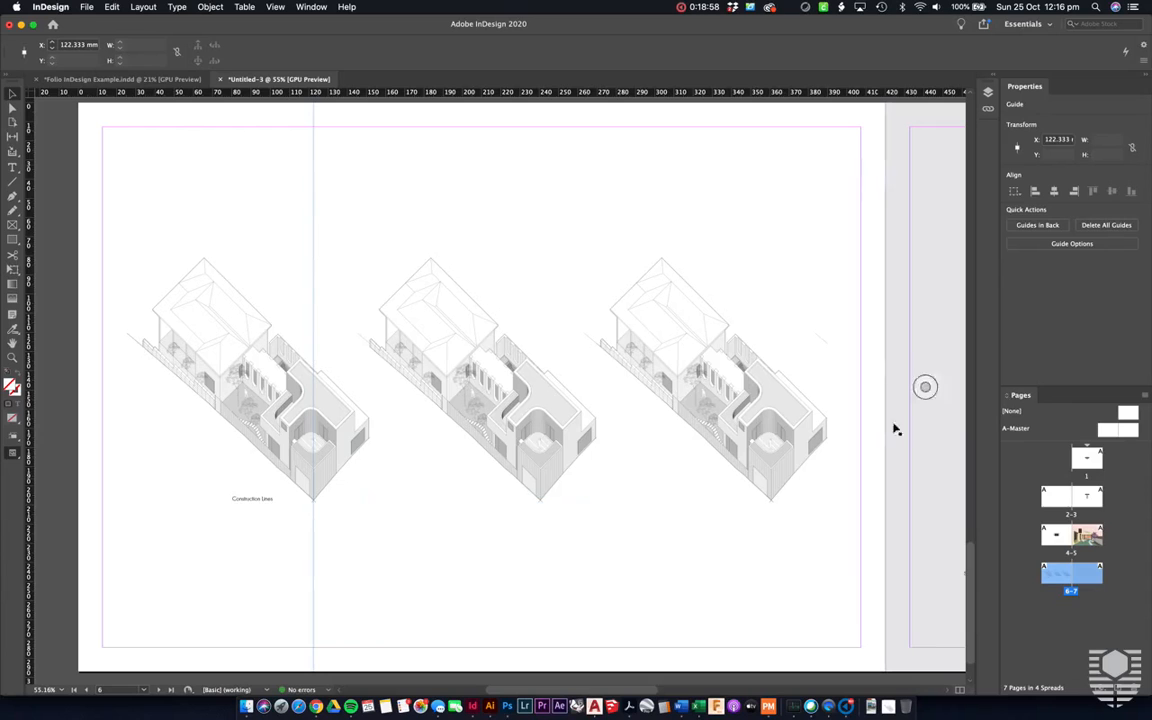
key(w)
key(w)
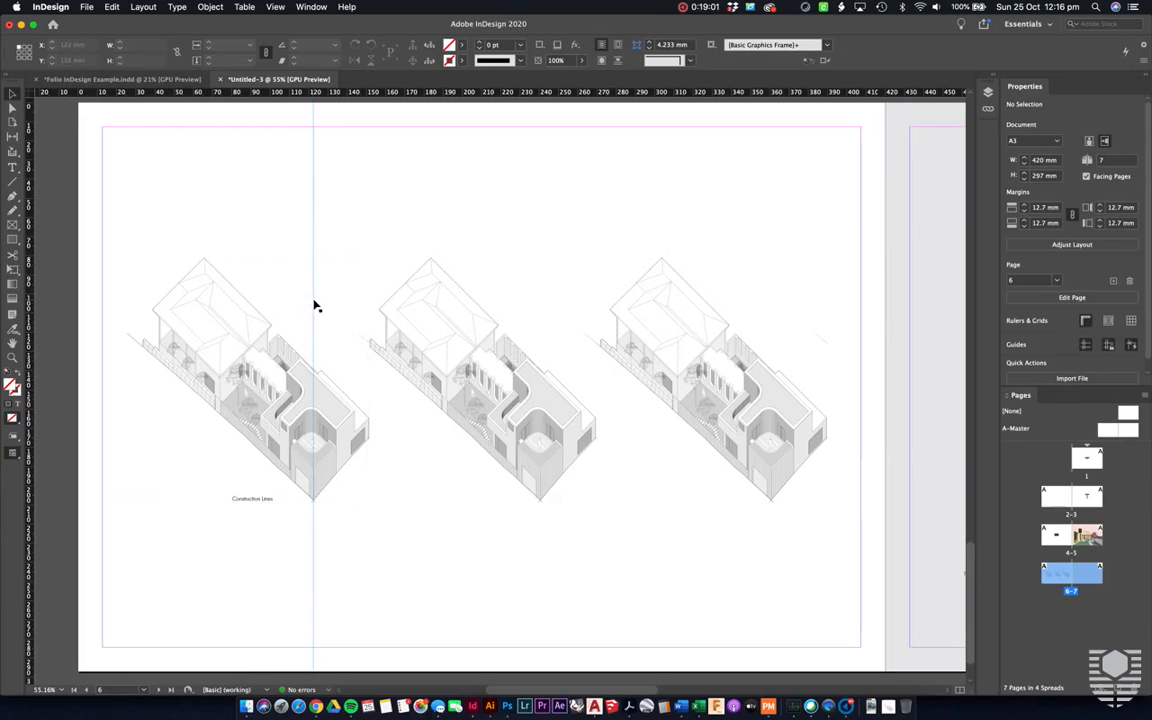
right_click(313, 304)
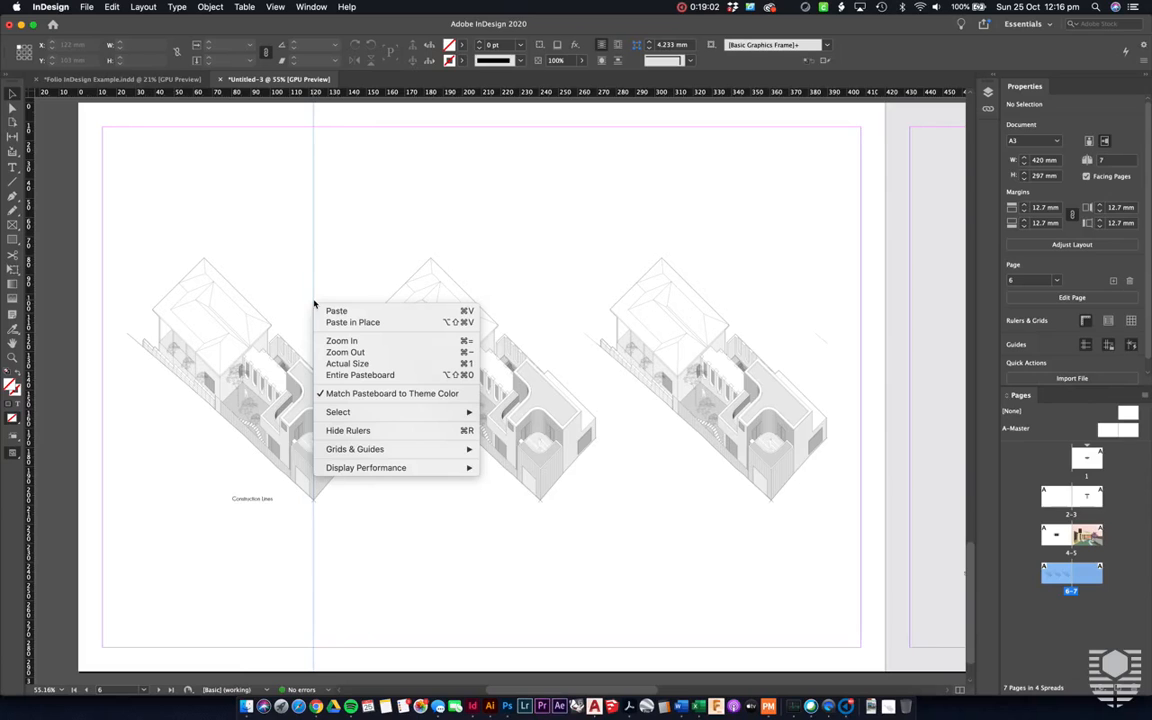
mouse_move(435, 452)
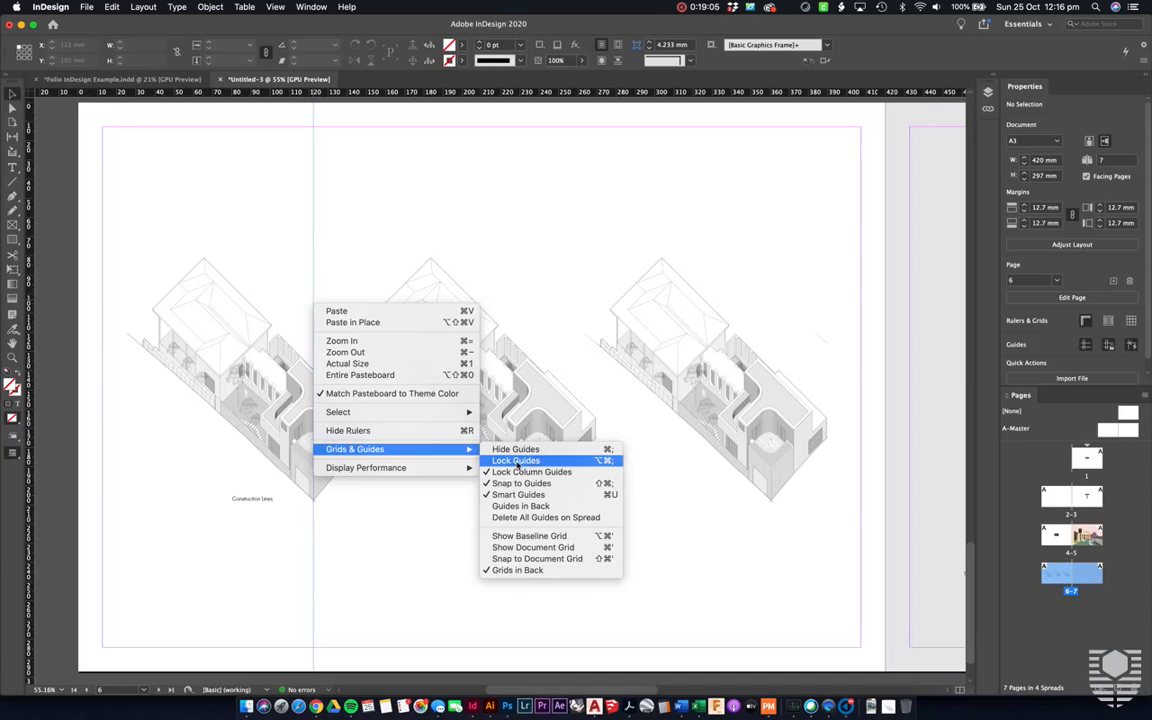
click(347, 562)
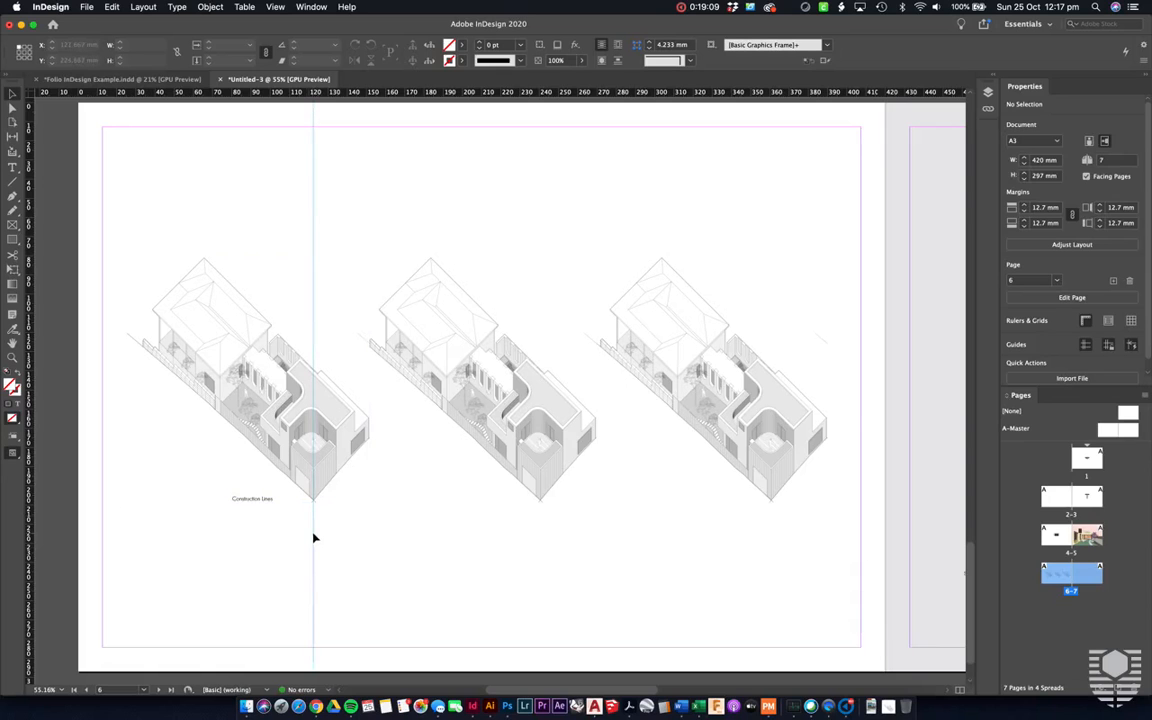
Step: Duplicate the vertical guide to the end of the caption at X 101 mm, and copy both guides to the second and third drawings
drag(312, 536, 272, 507)
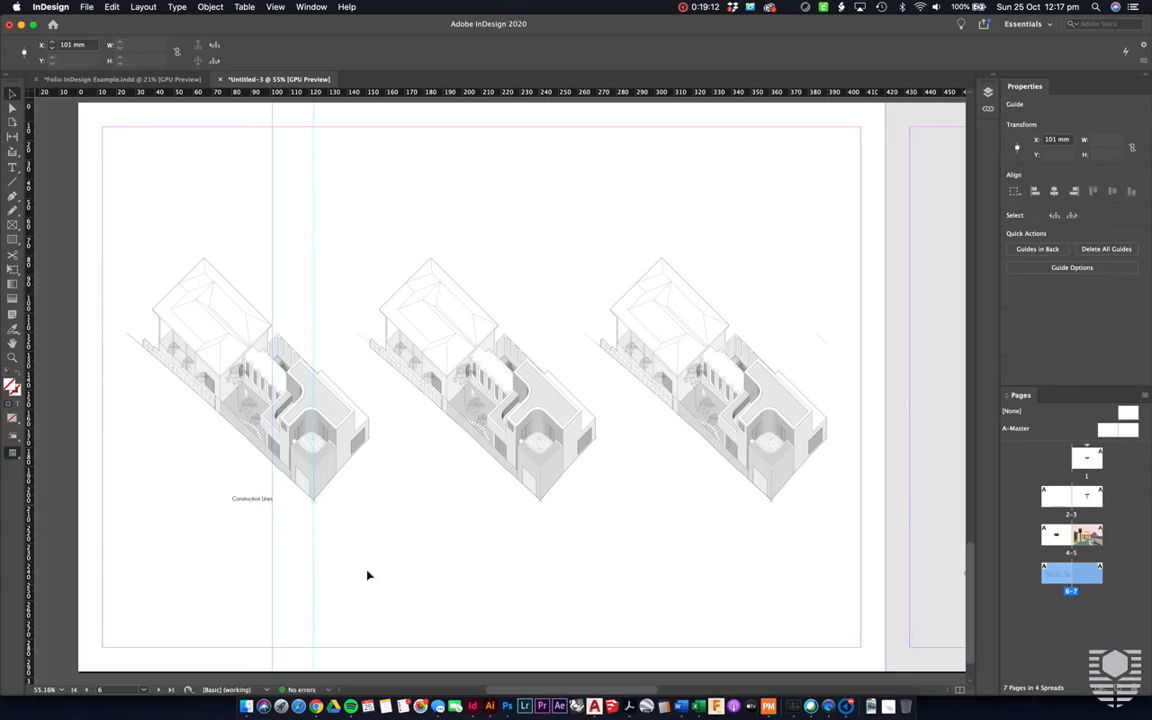
shift+click(313, 524)
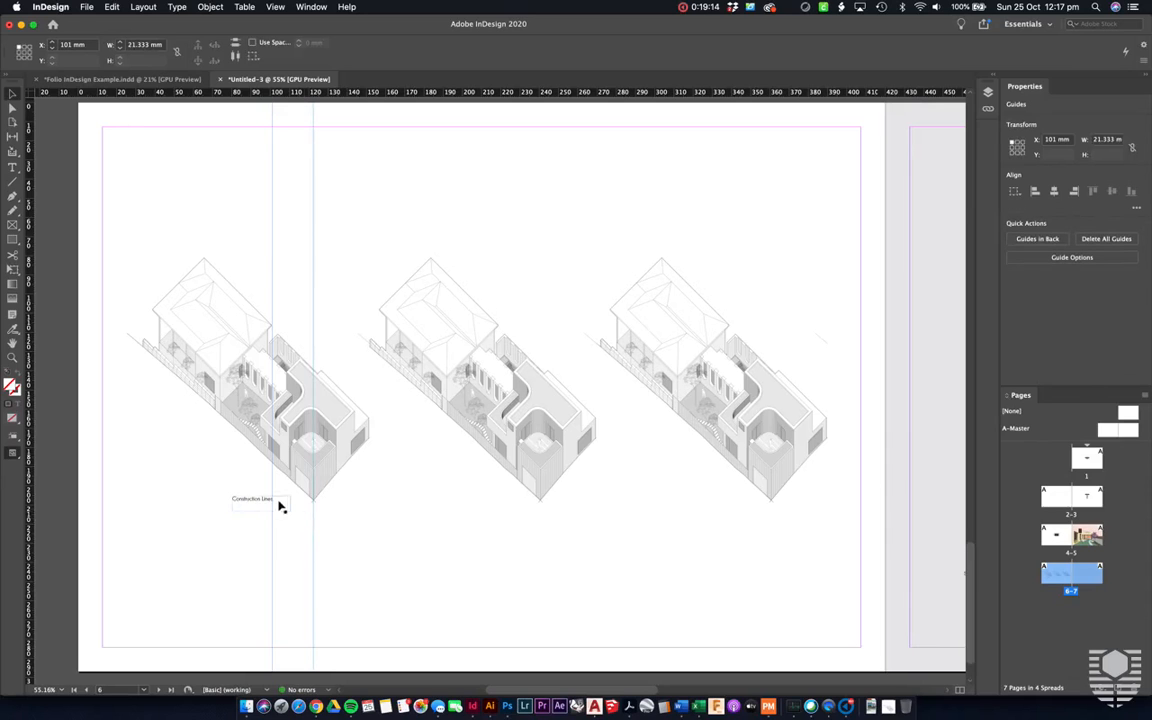
drag(314, 546, 773, 512)
click(788, 547)
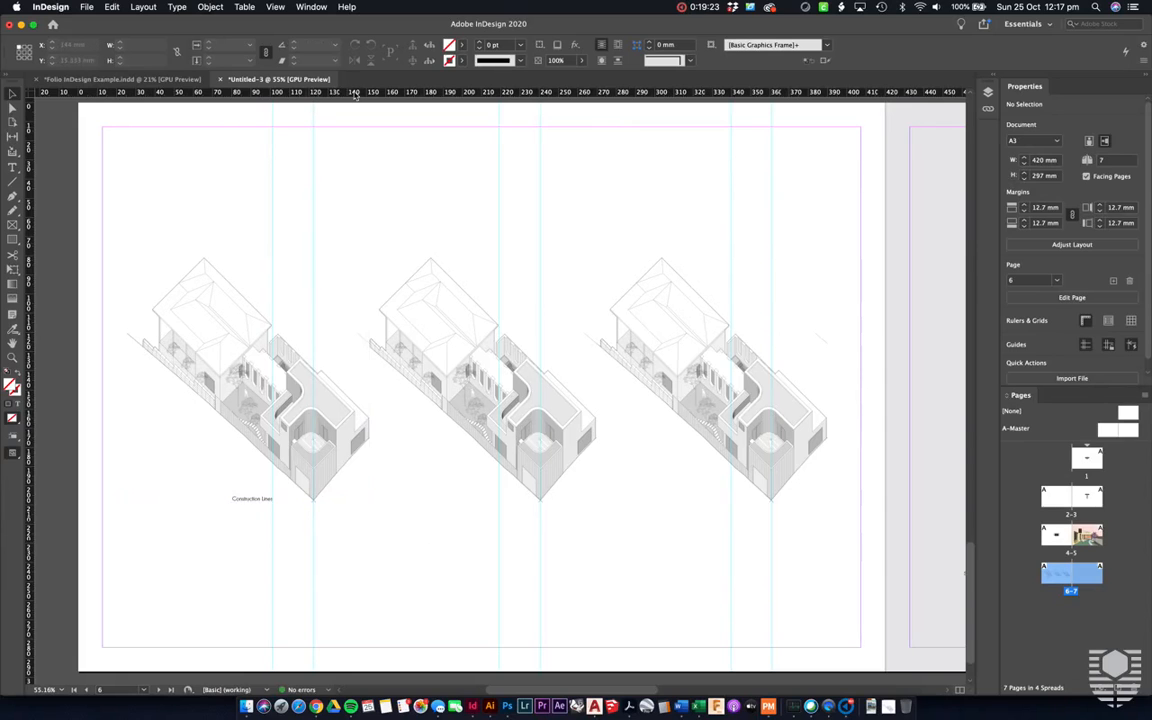
Step: Add a horizontal ruler guide just below the "Construction Lines" text and the first drawing's lowest corner, at Y 208.58 mm
drag(354, 94, 270, 504)
scroll(270, 505, up, 5)
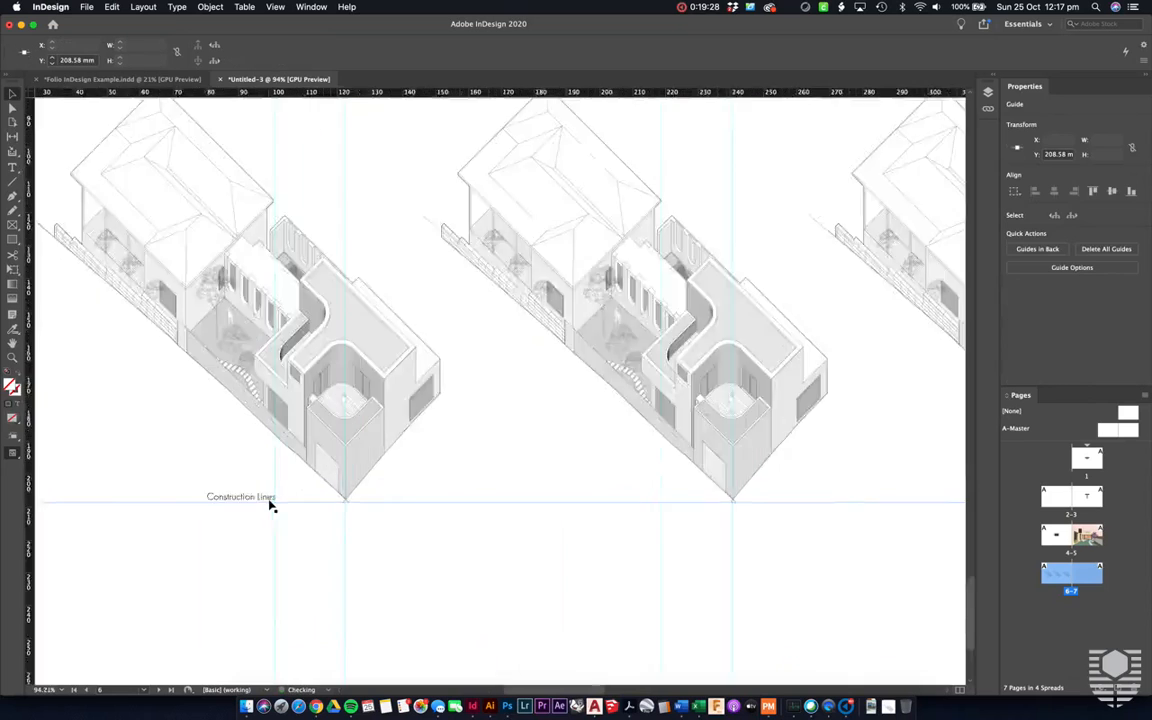
mouse_move(363, 514)
mouse_down()
mouse_move(357, 492)
mouse_move(358, 509)
mouse_move(376, 497)
mouse_up()
drag(468, 491, 452, 518)
scroll(466, 509, down, 3)
click(452, 516)
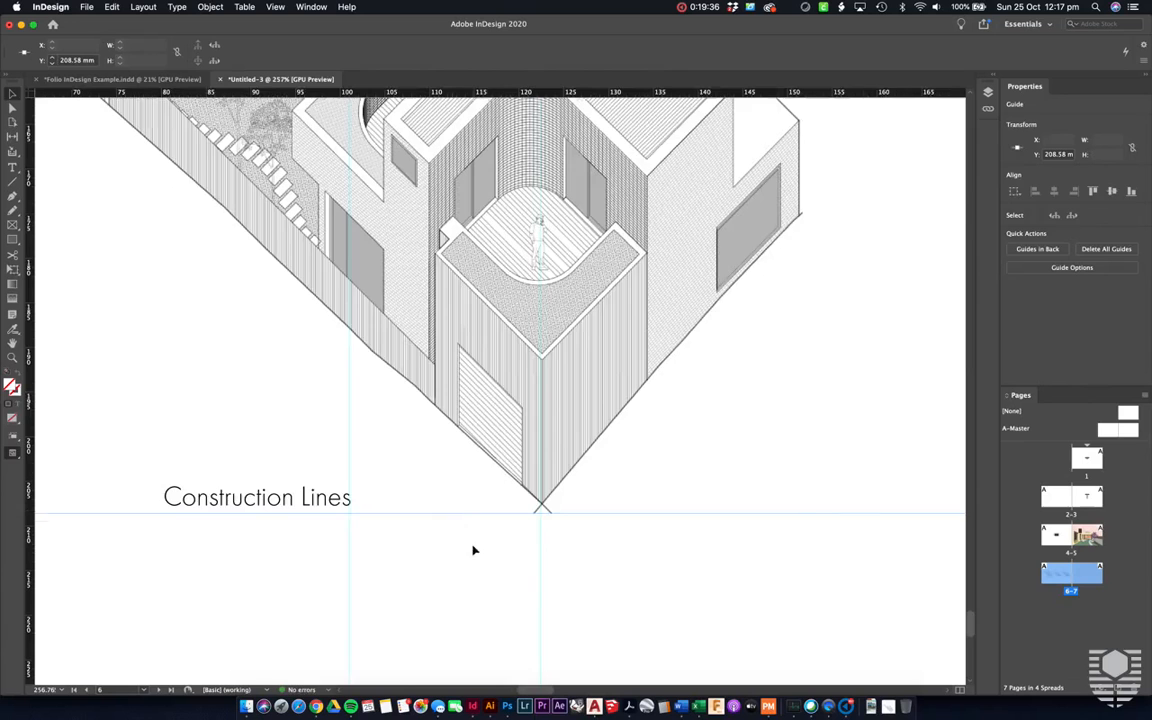
Step: Nudge the "Construction Lines" caption slightly left so its text ends on the vertical guide
scroll(474, 550, down, 3)
click(337, 523)
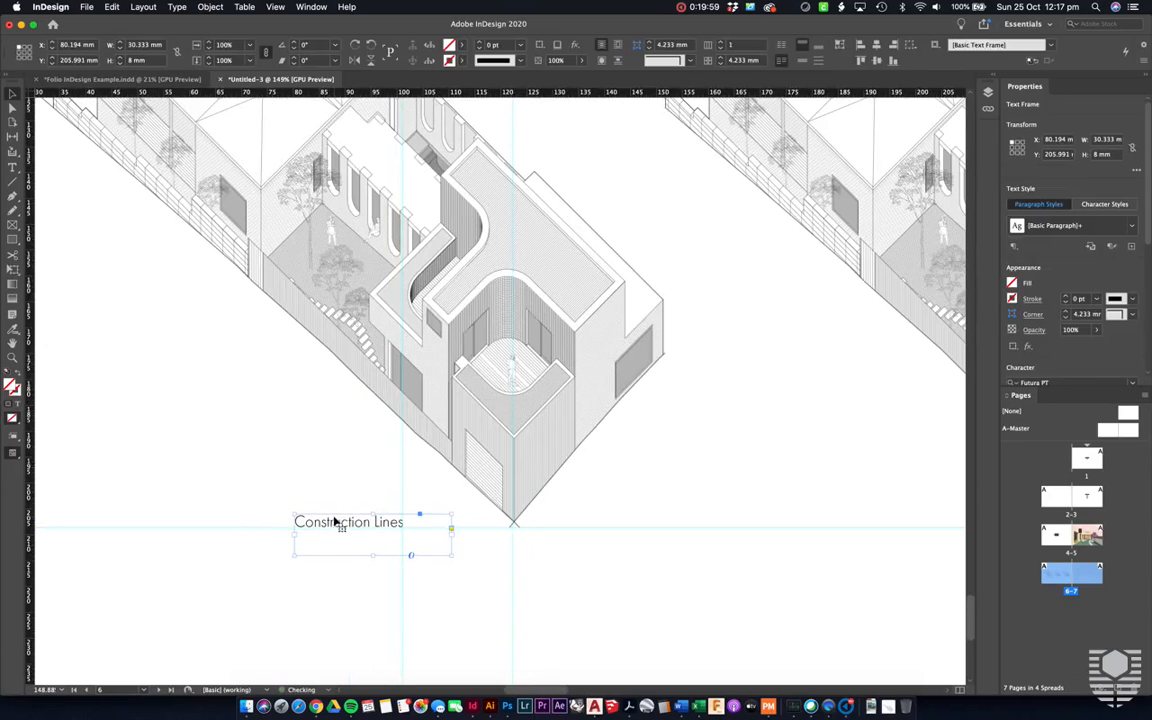
key(Left)
click(251, 594)
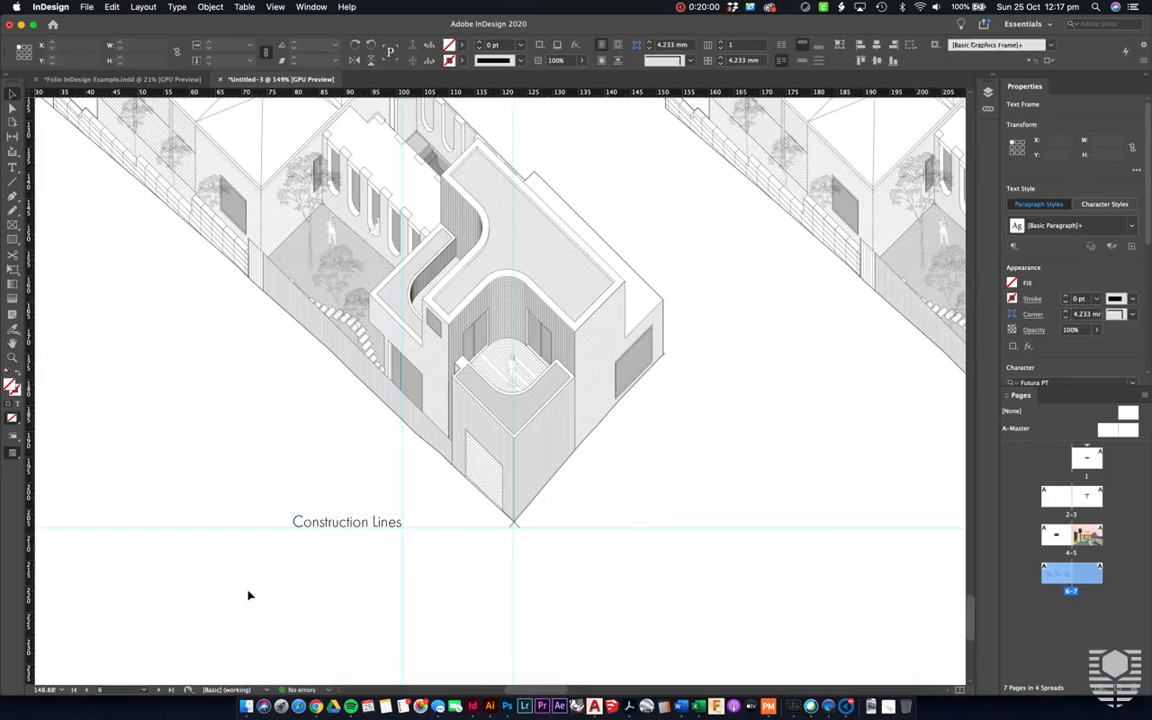
Step: Copy the "Construction Lines" caption horizontally to the second axonometric drawing and change its text to "Finished Lines"
scroll(250, 593, down, 6)
scroll(250, 593, right, 3)
scroll(250, 593, up, 2)
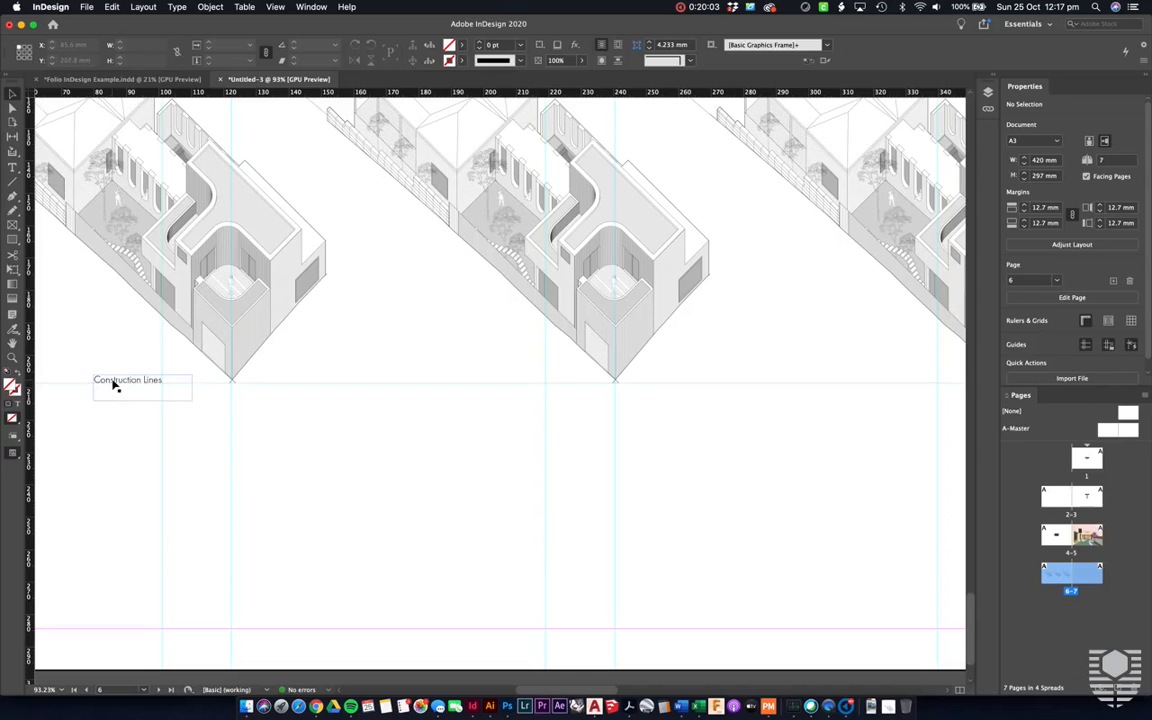
drag(114, 386, 501, 386)
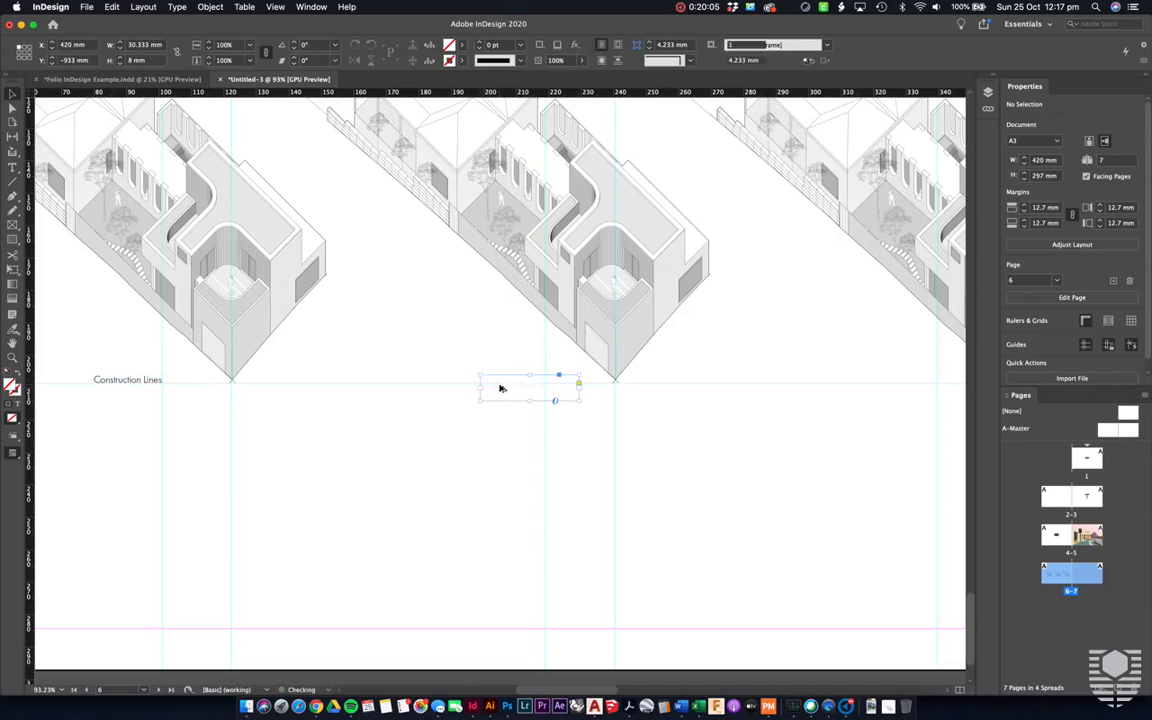
triple_click(527, 381)
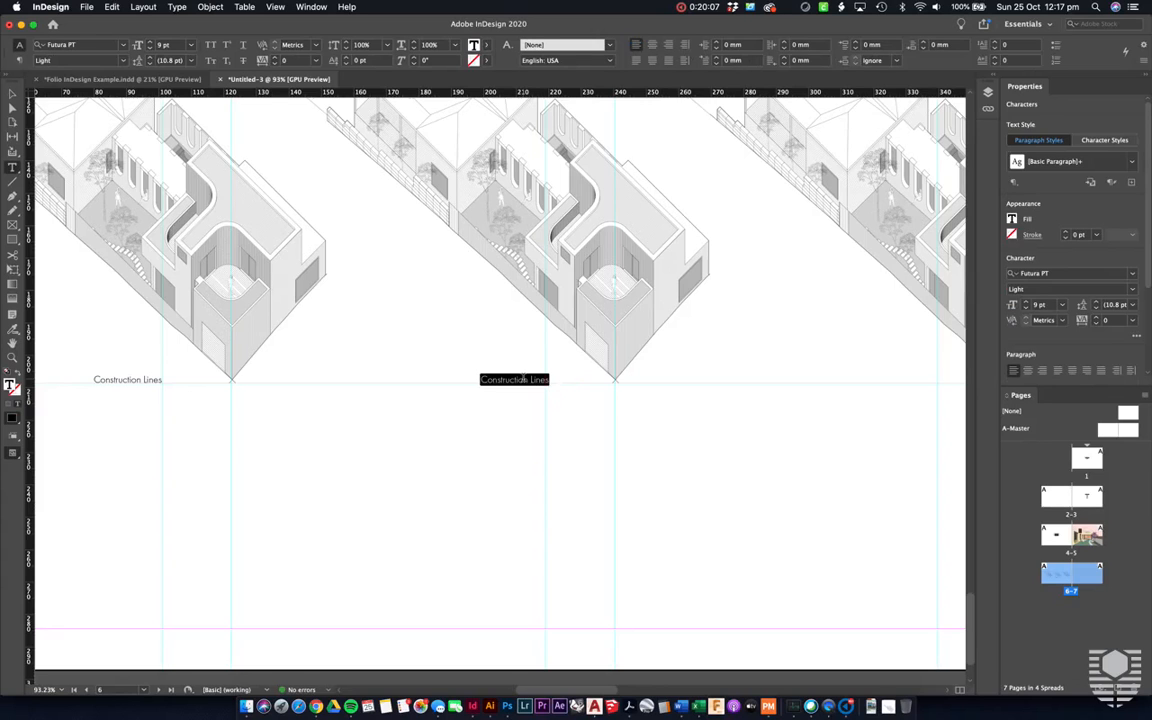
text(Finished Line)
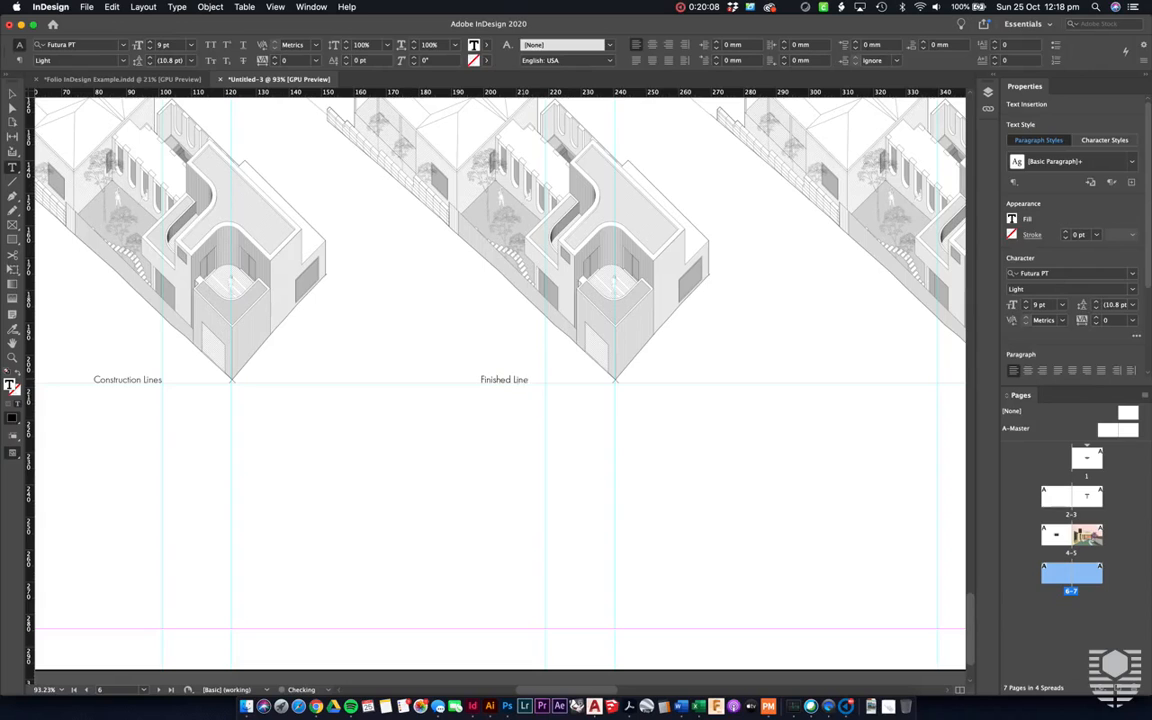
text(s)
key(Escape)
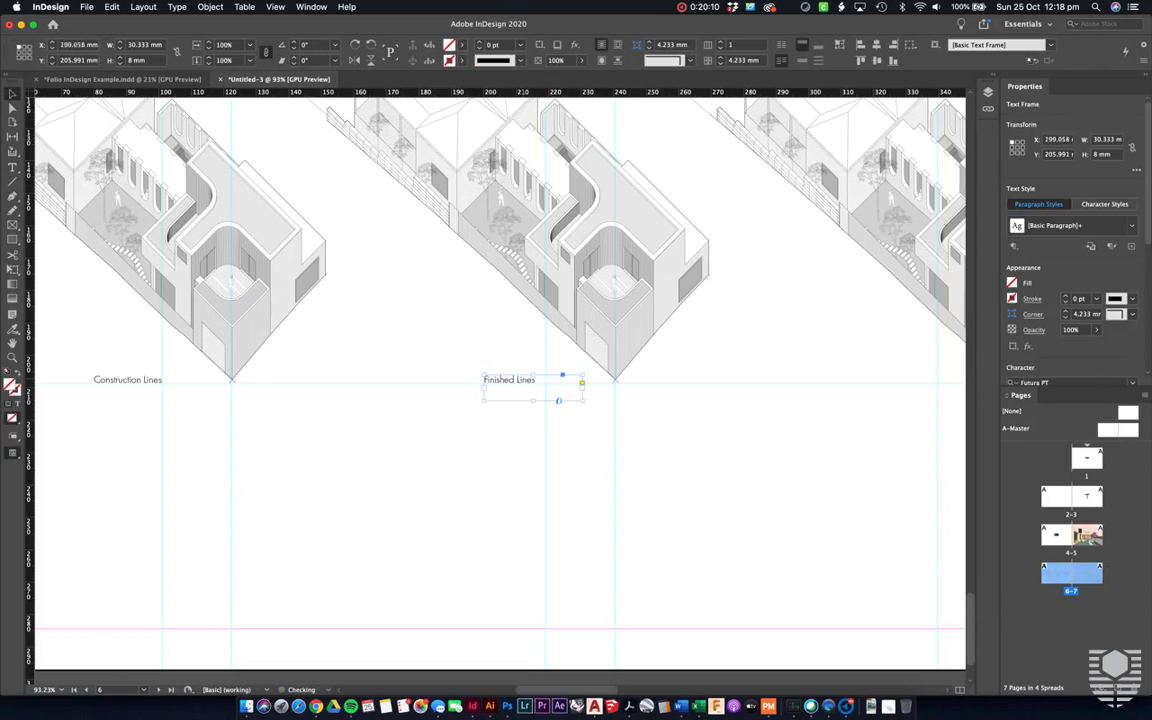
Step: Nudge the "Finished Lines" caption right to about X 203 mm so its text ends on the second drawing's guide
key(Right)
key(Right)
key(Right)
key(Right)
key(Right)
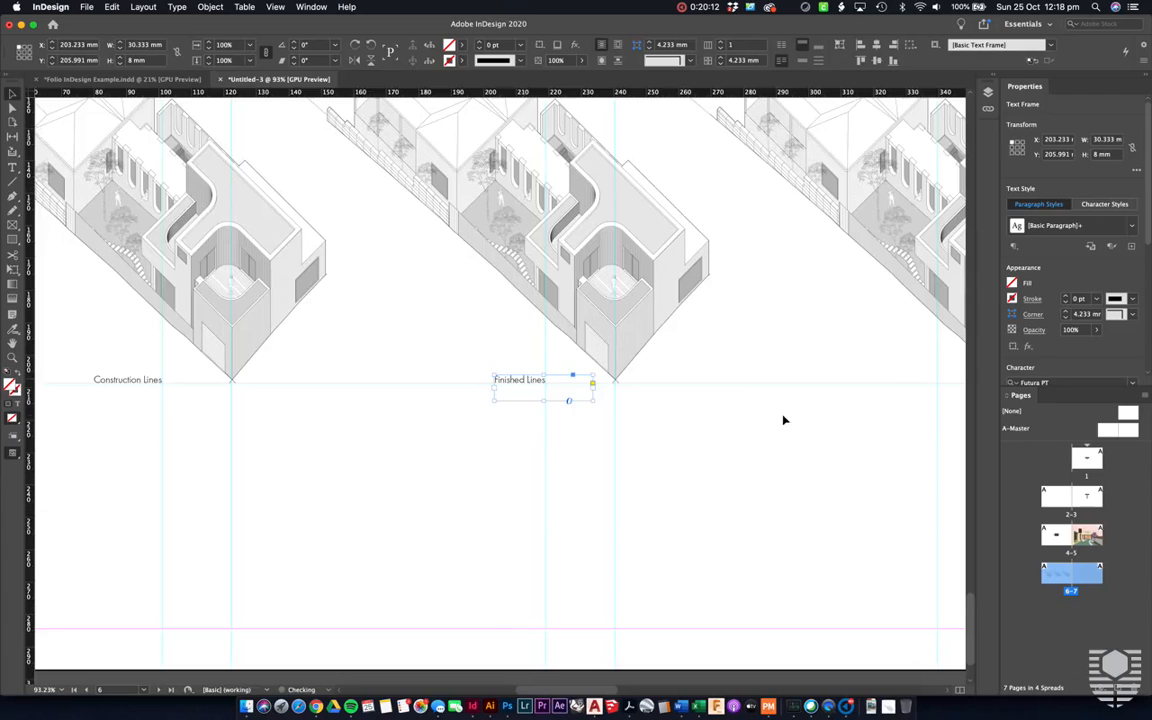
Step: Copy the "Finished Lines" caption horizontally to the third axonometric drawing and change its text to "Hatches + Atmosphere"
scroll(784, 420, right, 5)
scroll(784, 420, right, 3)
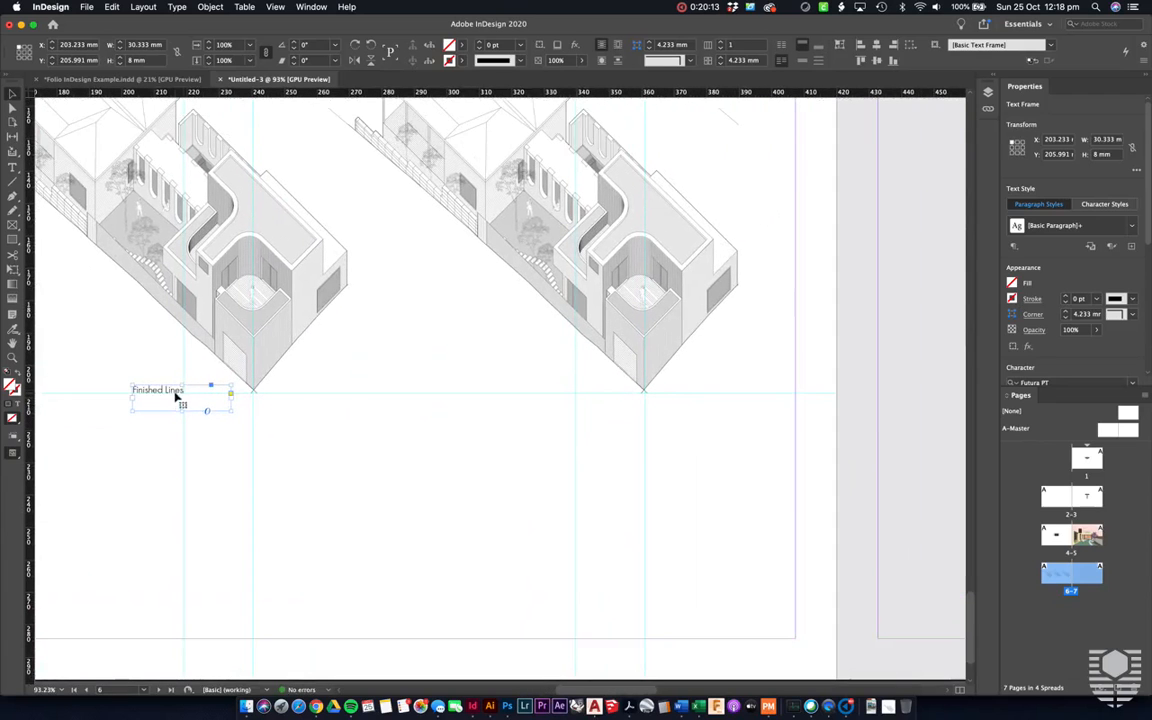
drag(174, 392, 559, 405)
double_click(562, 390)
key(super+a)
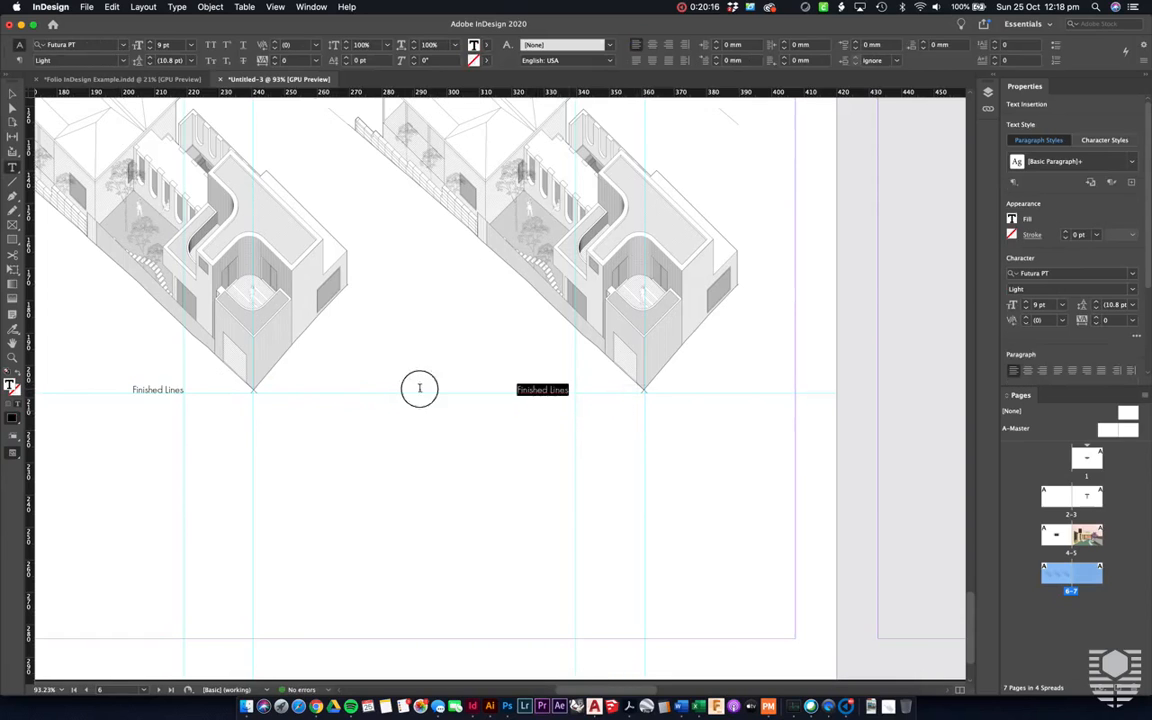
text(Hatches)
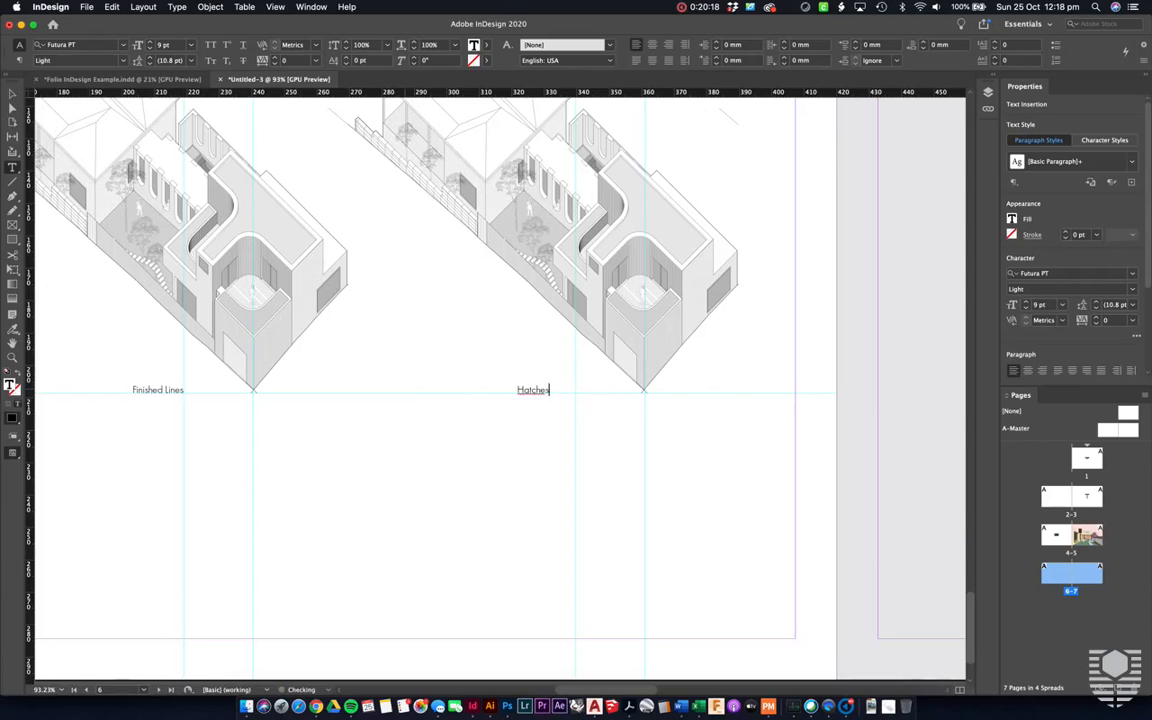
text( + Atmosphere)
key(Escape)
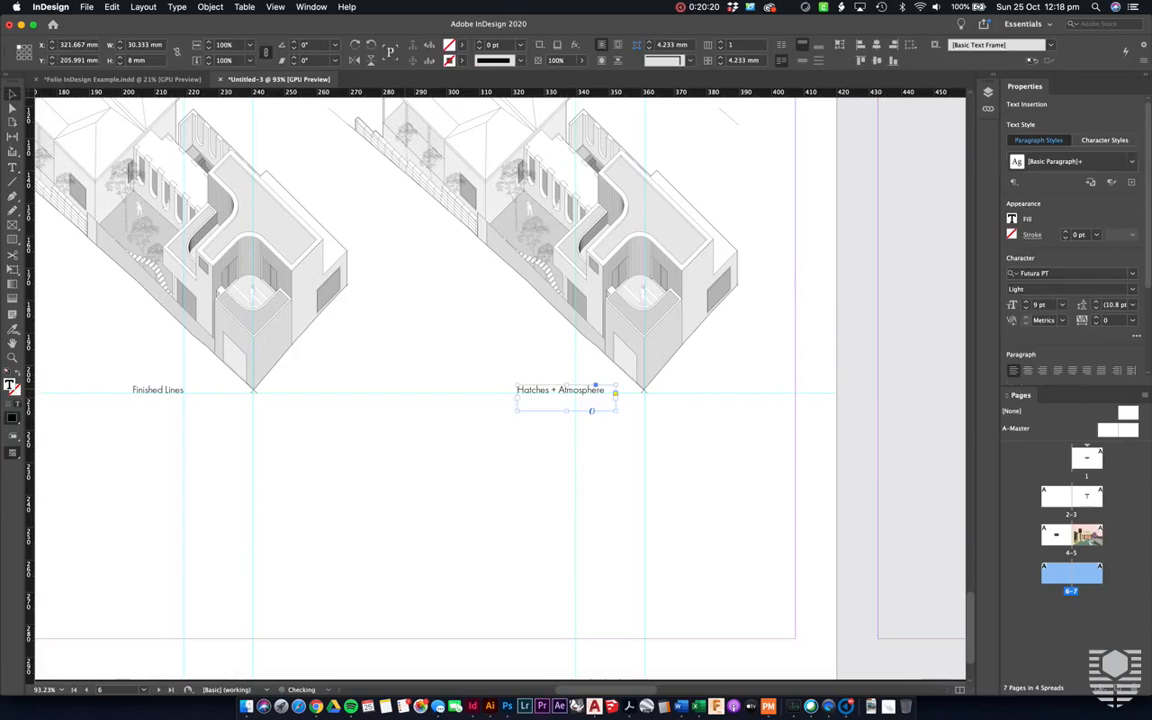
Step: Nudge the "Hatches + Atmosphere" caption left to X 313.2 mm so its text ends on the third drawing's guide
key(Left)
key(Left)
key(Left)
key(Left)
key(Left)
key(Left)
key(Left)
key(Left)
key(Left)
key(Left)
key(Left)
key(Left)
key(Left)
key(Left)
key(Left)
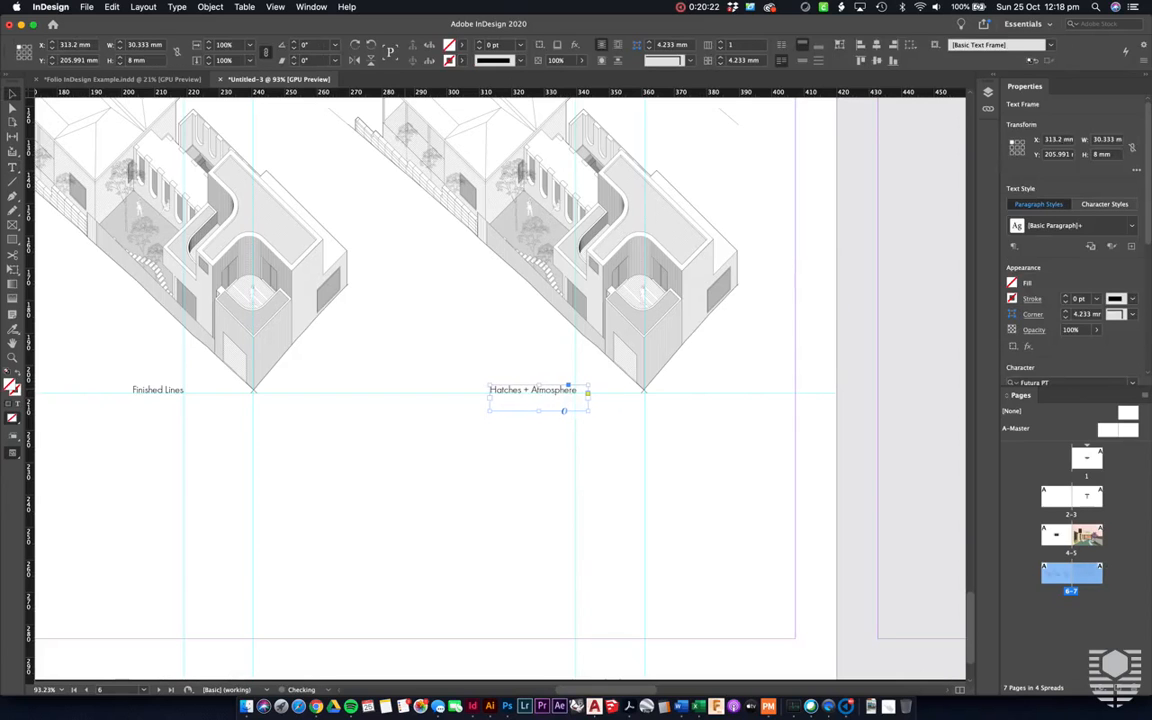
click(537, 463)
Step: Switch to preview mode and review the captioned axonometric spread together with the spread before it
scroll(537, 463, down, 5)
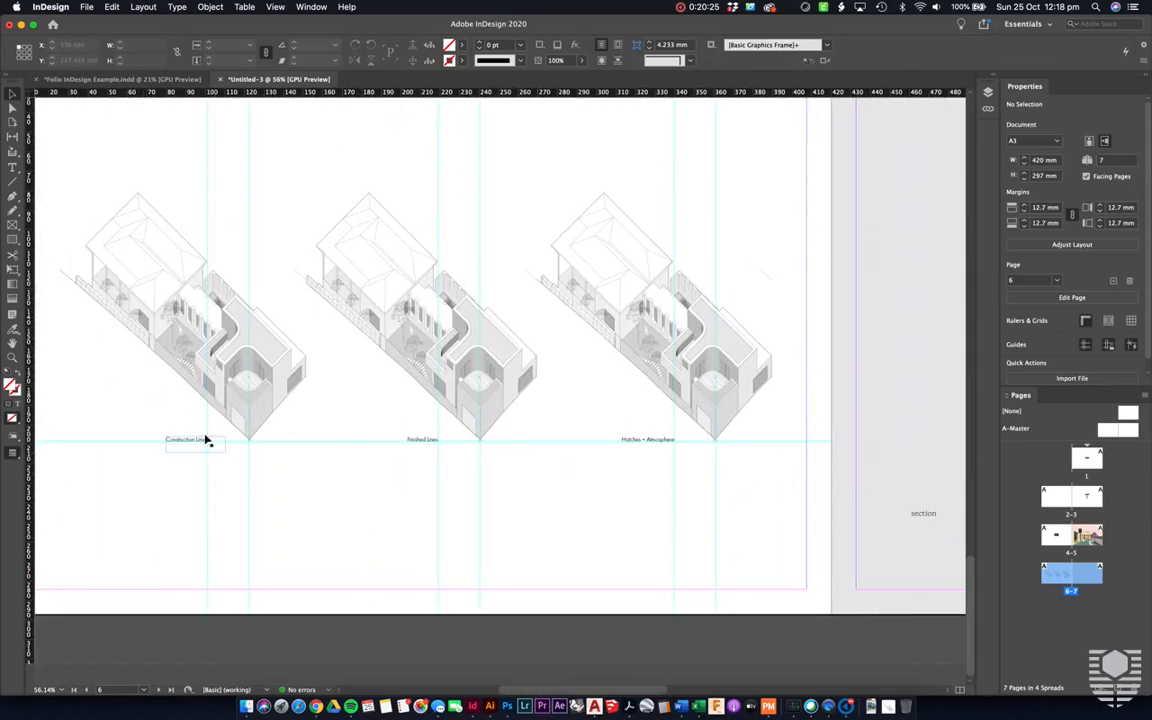
scroll(545, 453, left, 2)
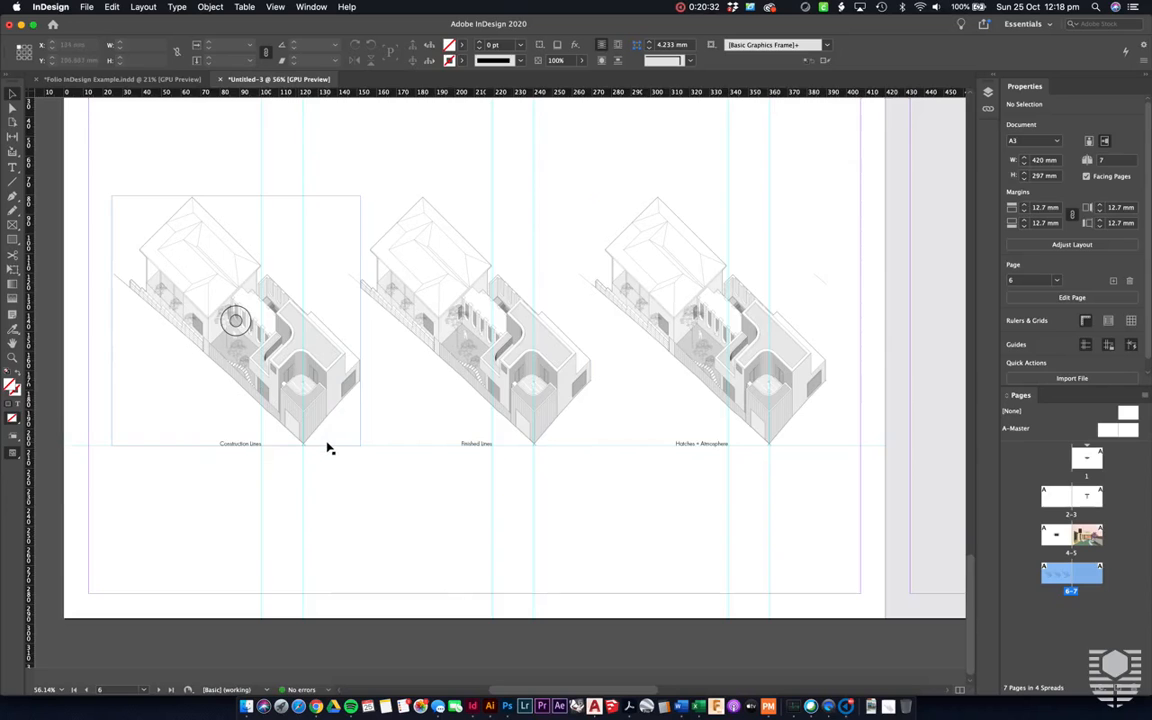
key(w)
key(super+minus)
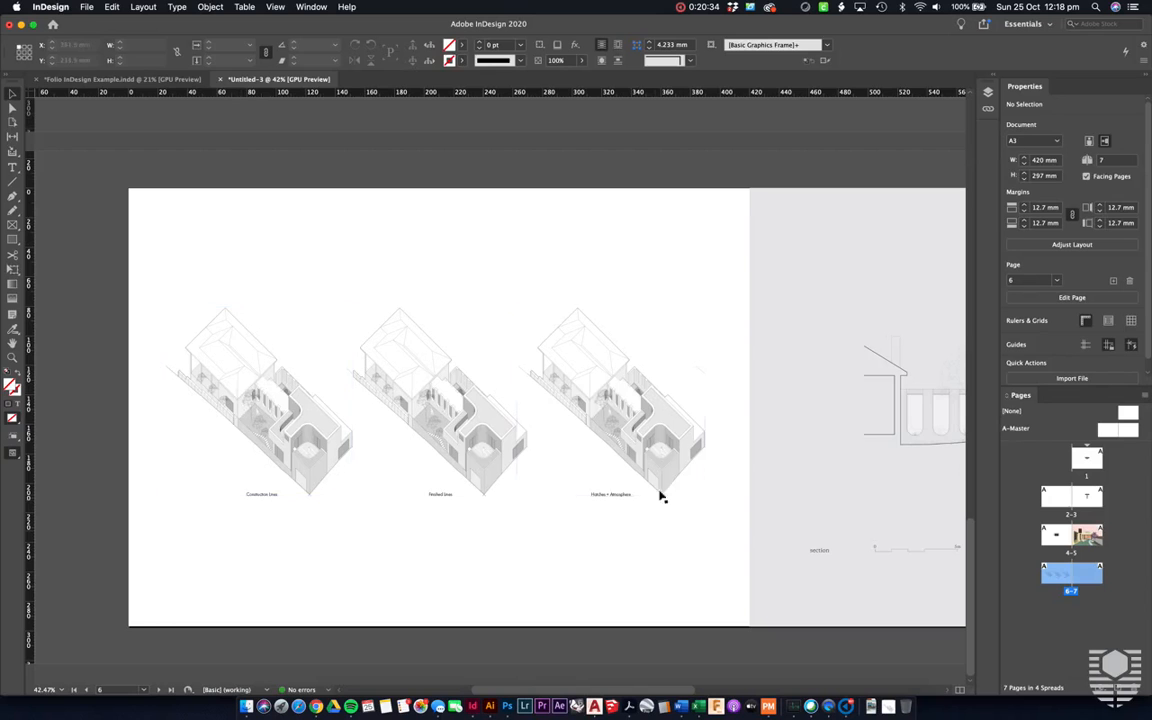
scroll(305, 533, right, 5)
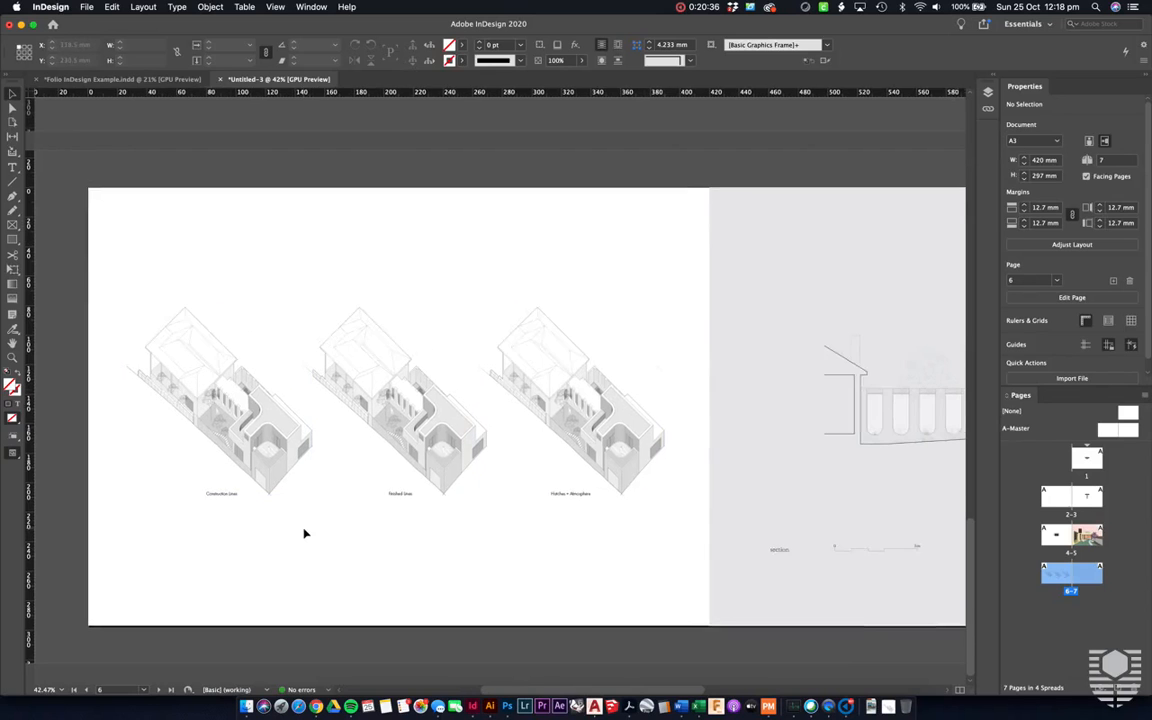
scroll(305, 535, down, 4)
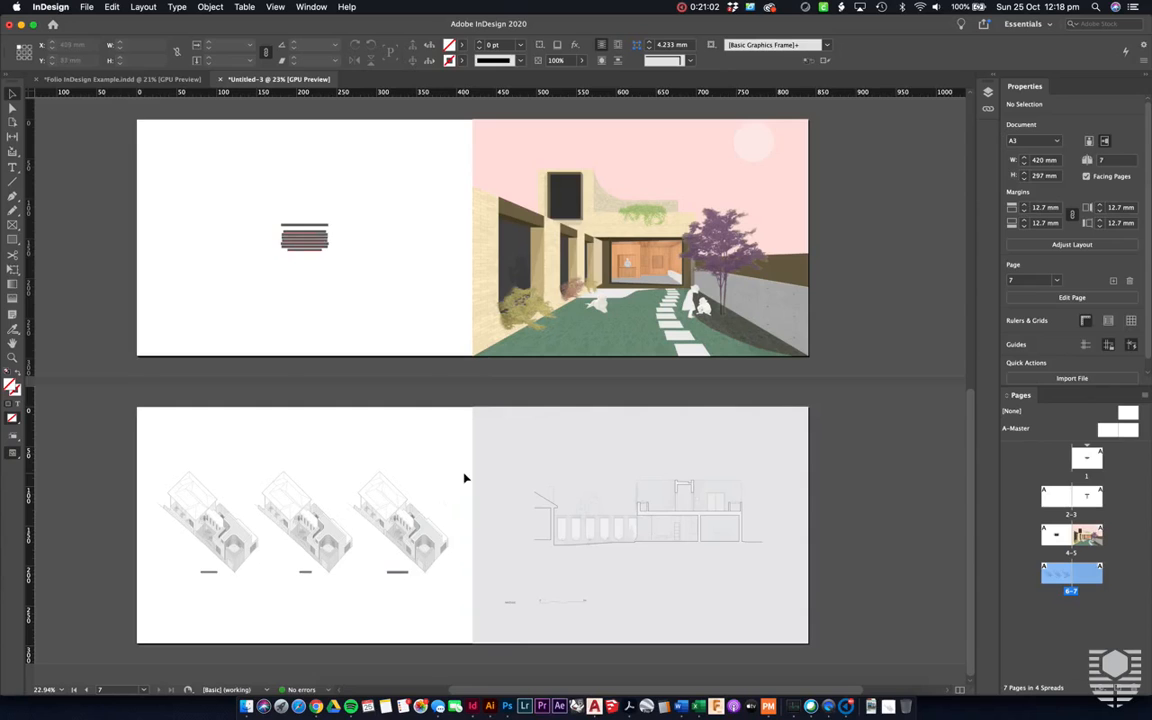
scroll(895, 548, left, 1)
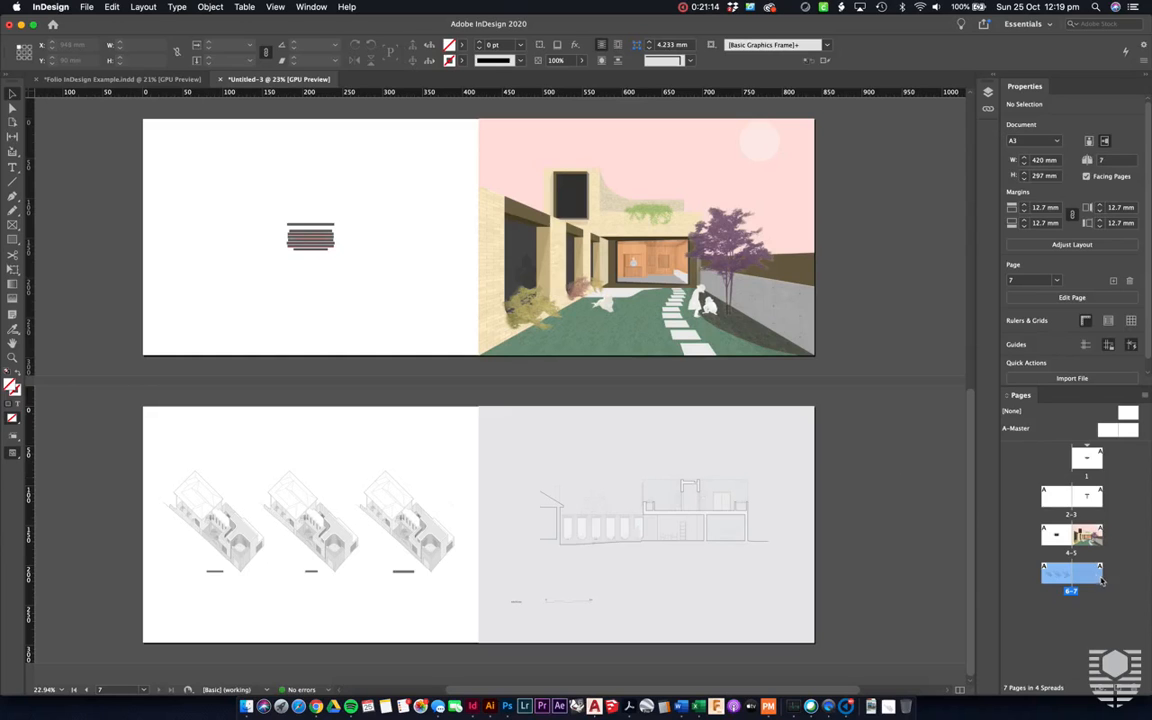
Step: Duplicate the spread of pages 6–7 as a new last spread and delete its section, axonometric drawings and captions
drag(1094, 577, 1111, 588)
scroll(631, 382, down, 3)
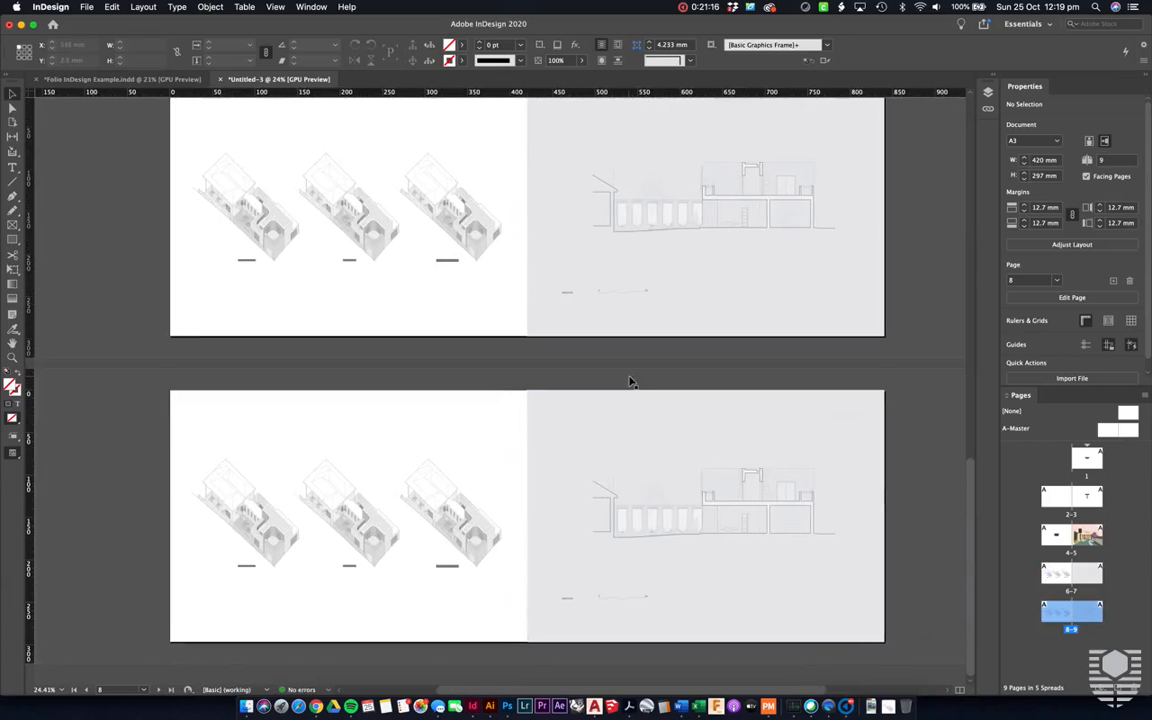
click(698, 472)
key(Delete)
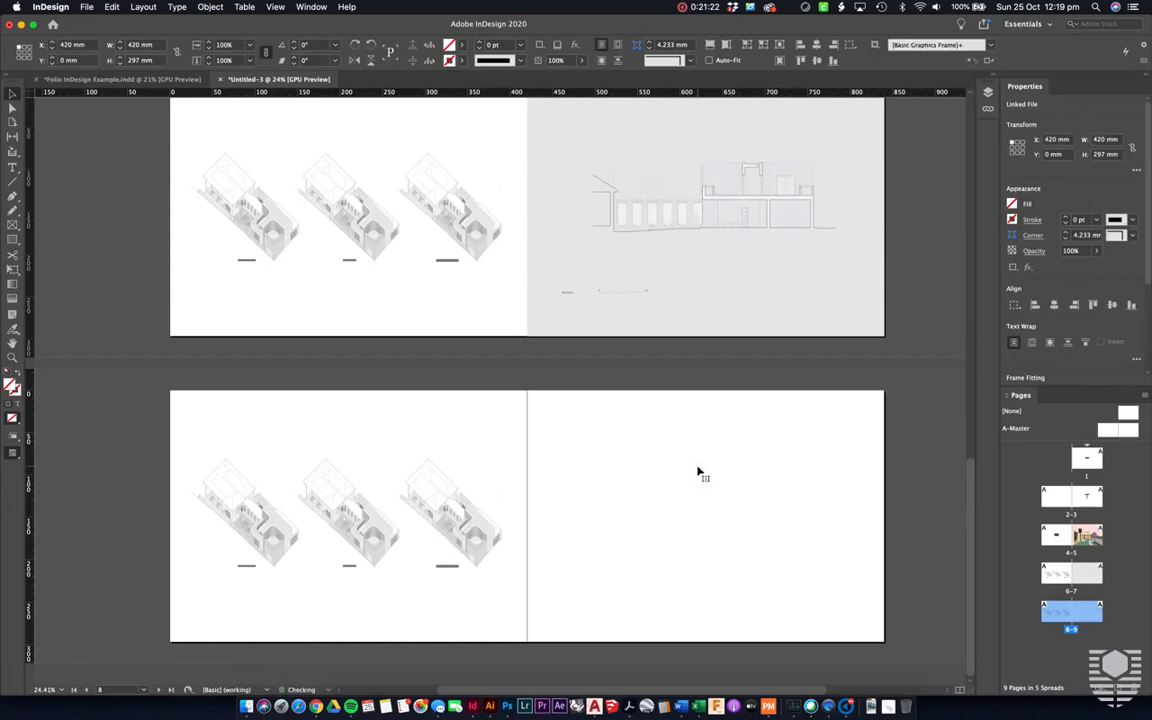
drag(598, 456, 180, 604)
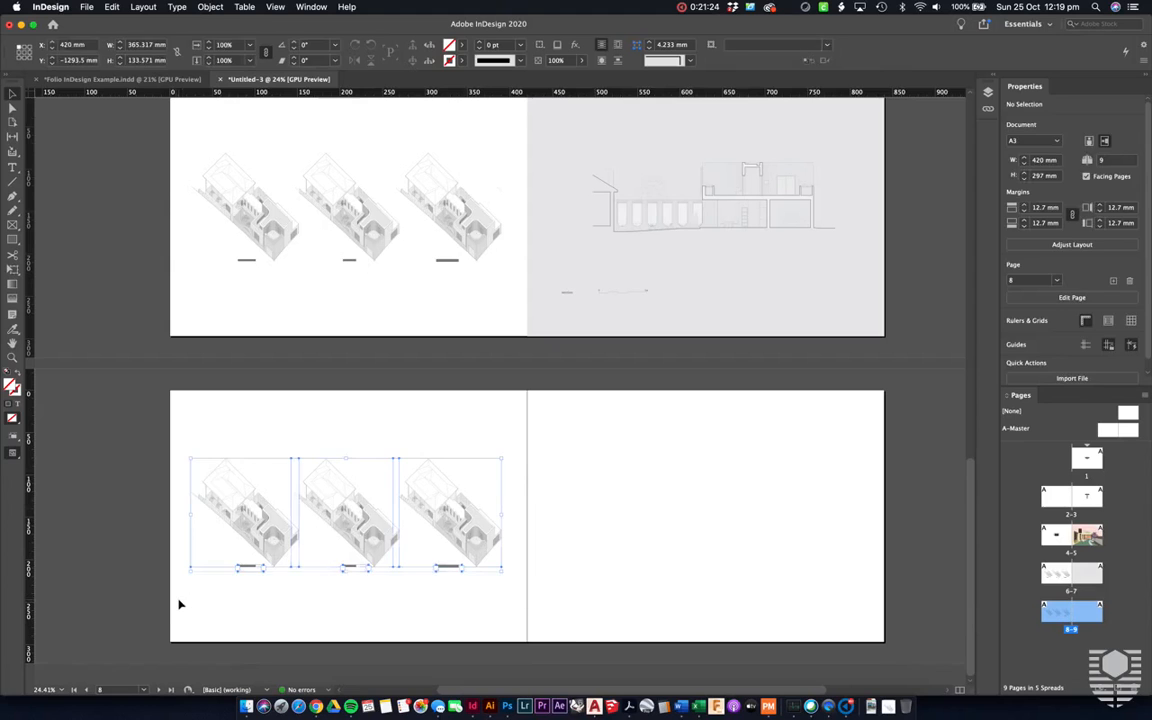
key(Delete)
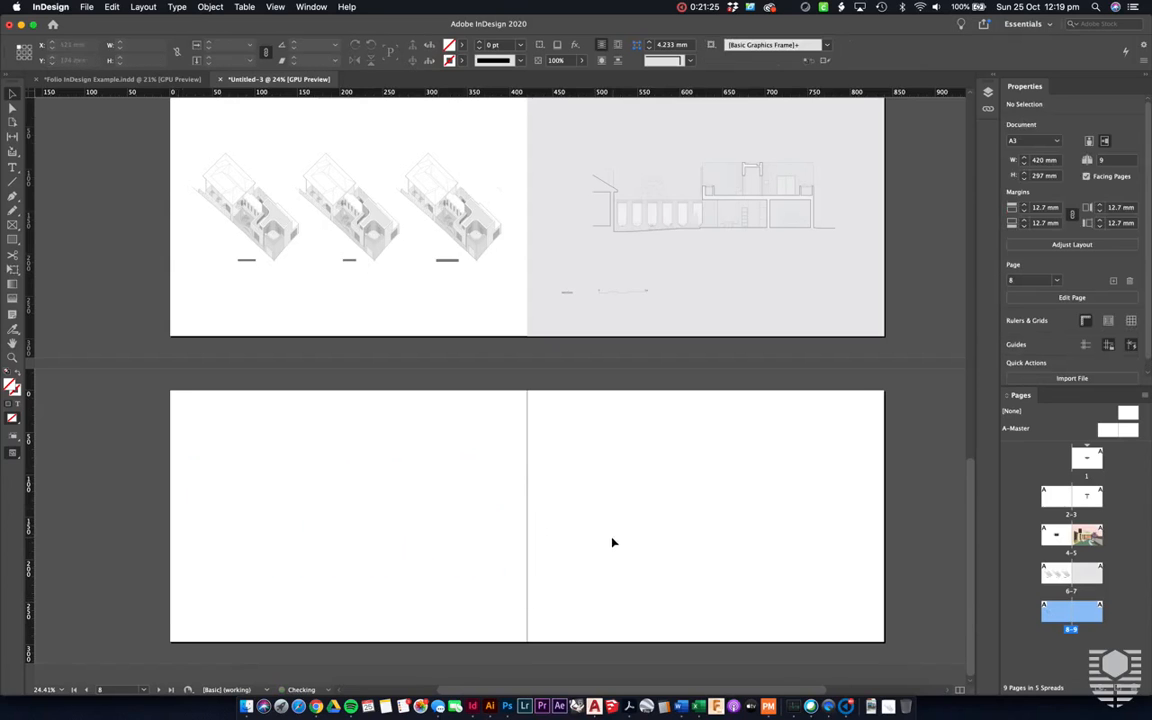
Step: Place the pink bathroom photo from the Ruckers Hill House files folder in Finder onto page 9, at about X 457.5 mm, Y 88.5 mm
scroll(612, 540, right, 1)
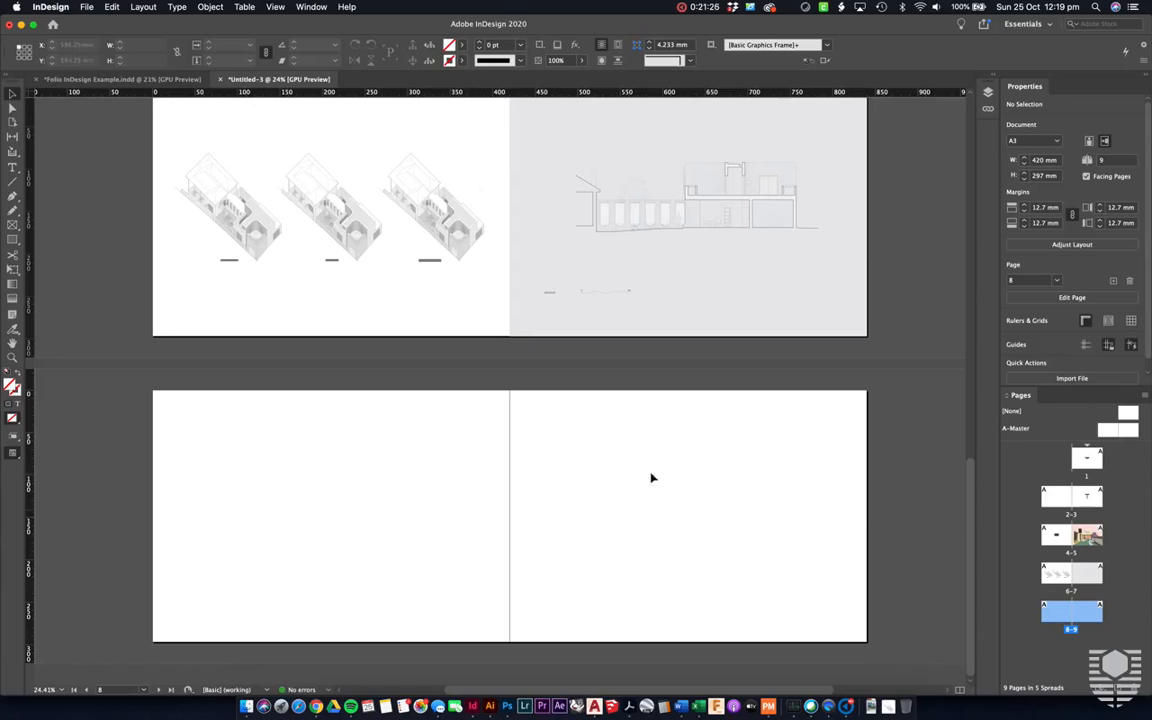
scroll(820, 535, right, 2)
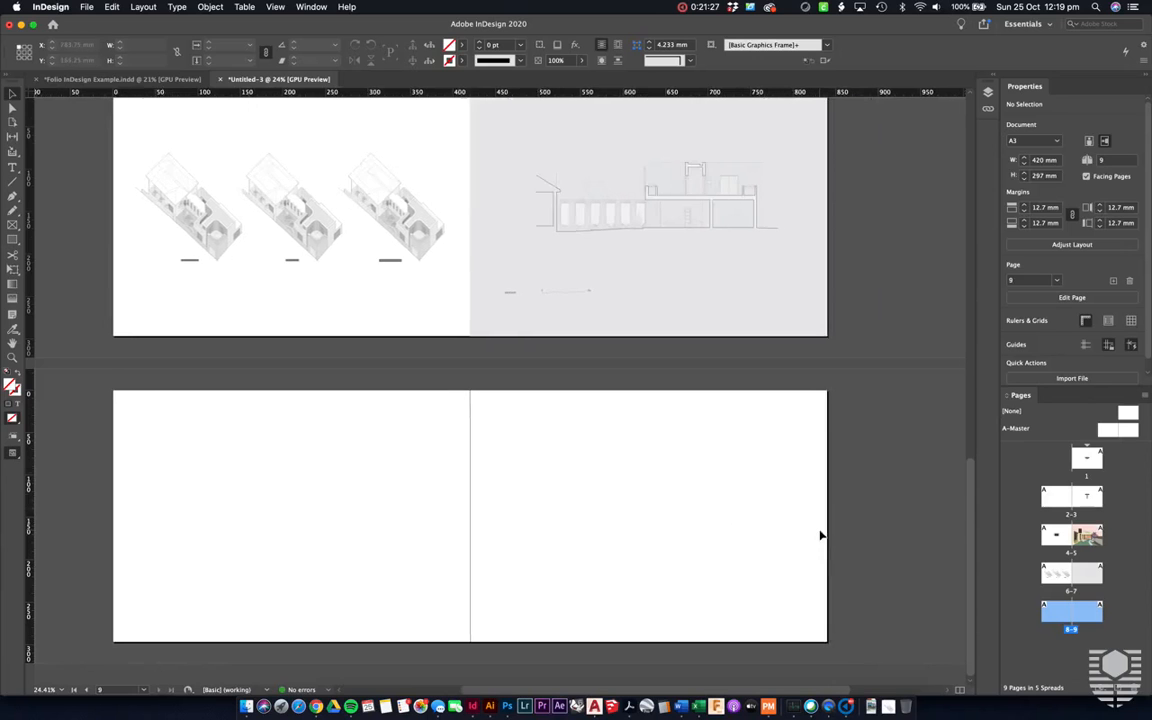
scroll(820, 535, up, 5)
scroll(820, 535, up, 3)
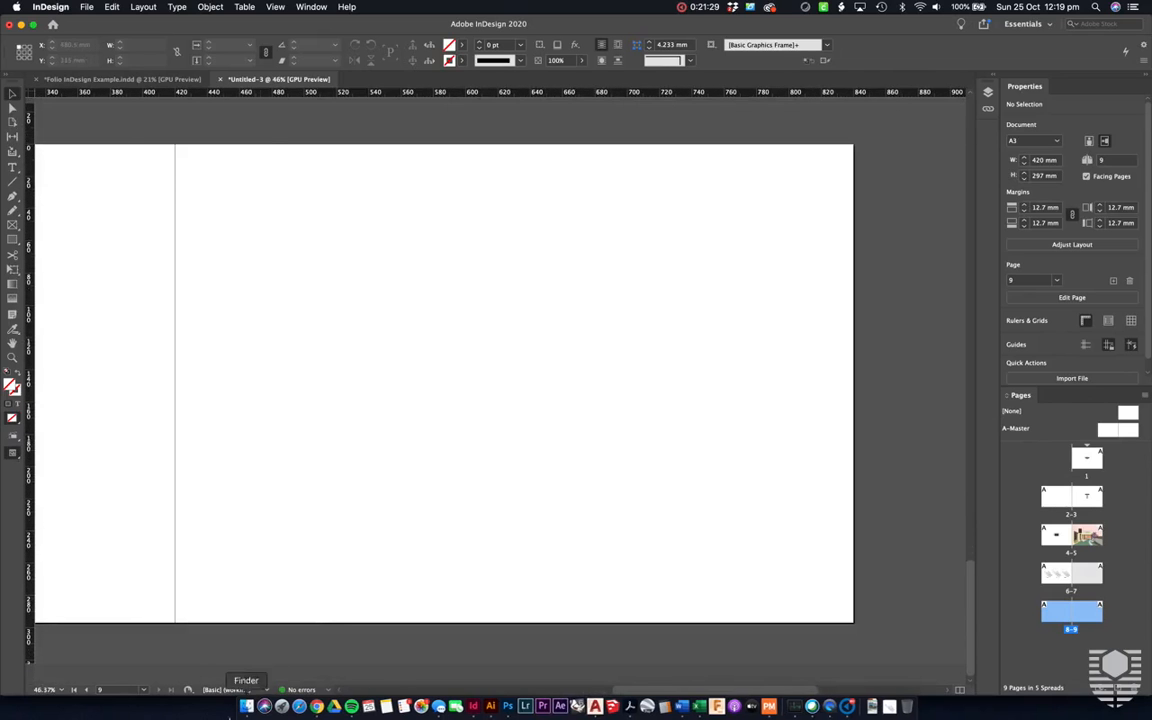
click(246, 706)
double_click(355, 289)
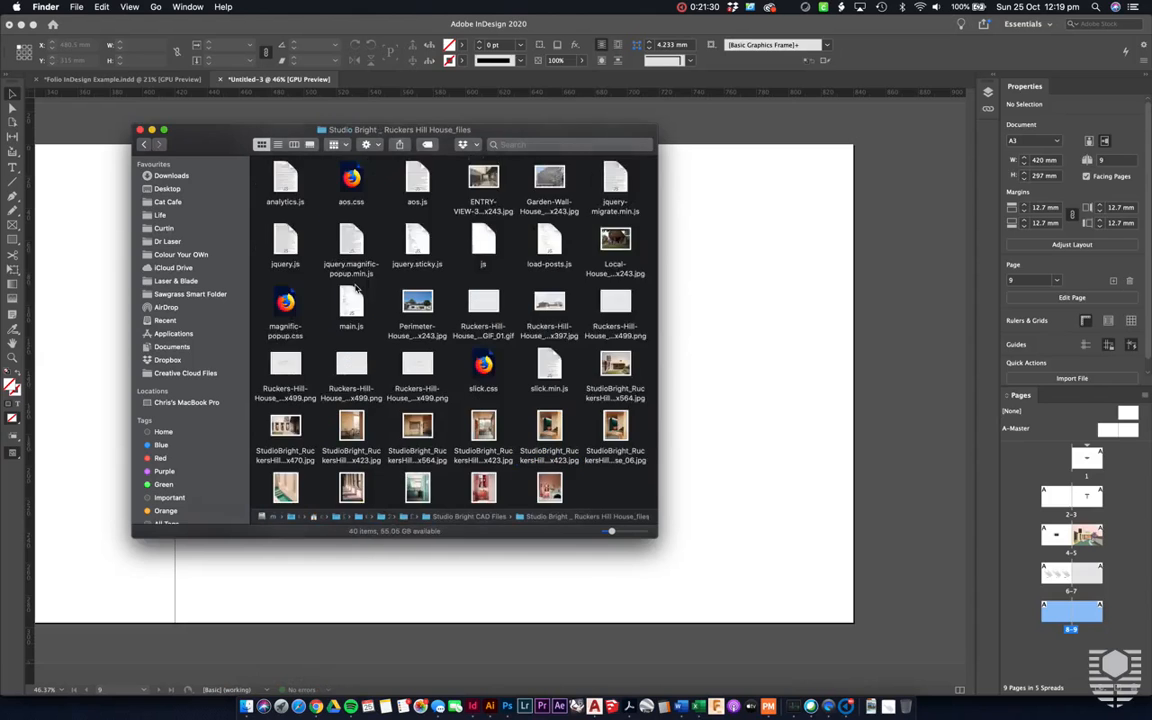
scroll(420, 320, down, 5)
drag(474, 143, 165, 155)
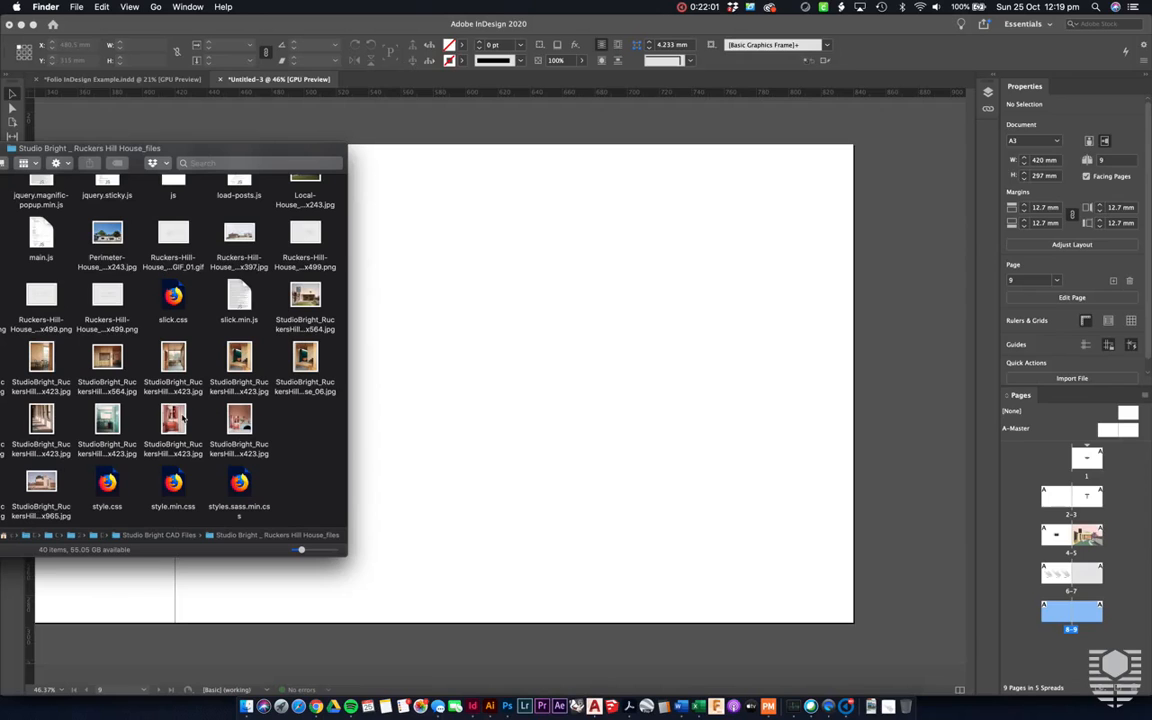
drag(182, 420, 375, 322)
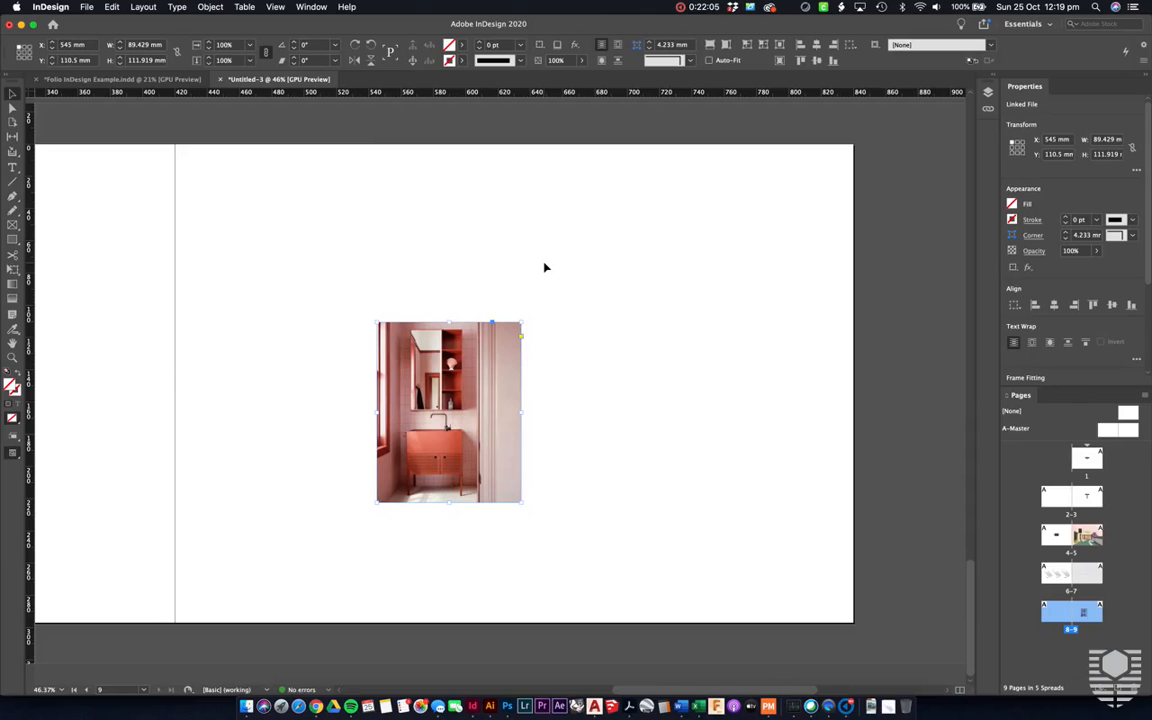
drag(495, 412, 357, 378)
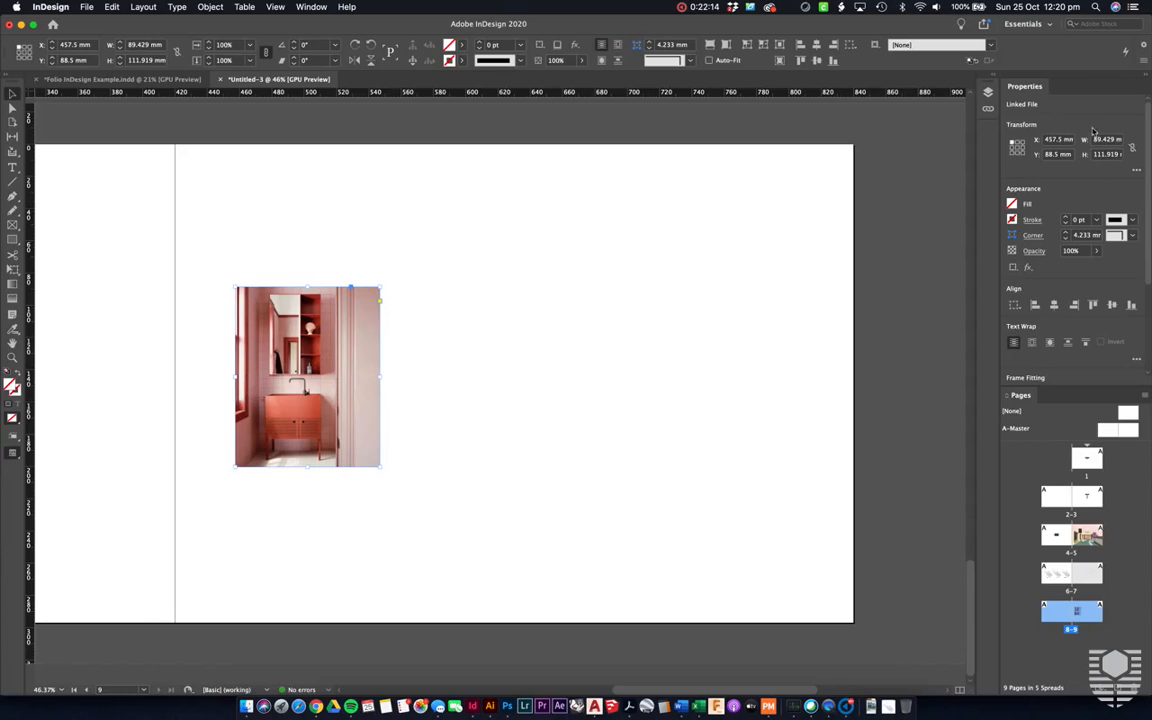
Step: Try a 50 mm width on the bathroom photo's frame from its centre reference point, and undo the width change
click(1018, 151)
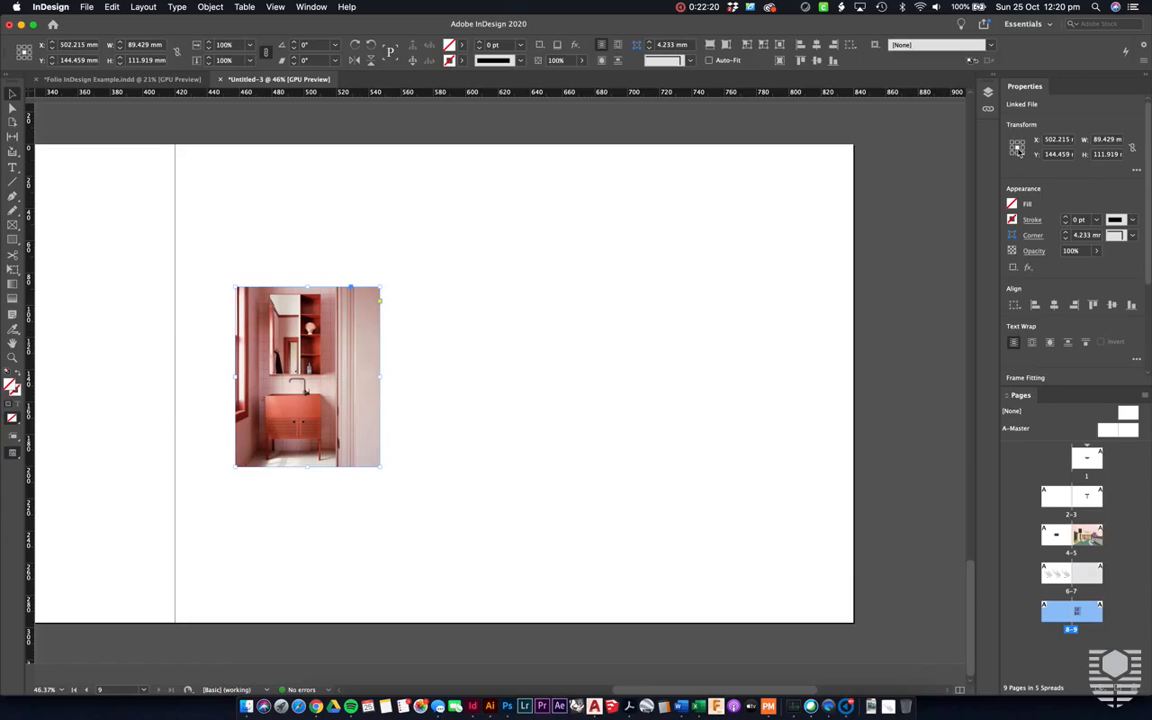
click(1111, 140)
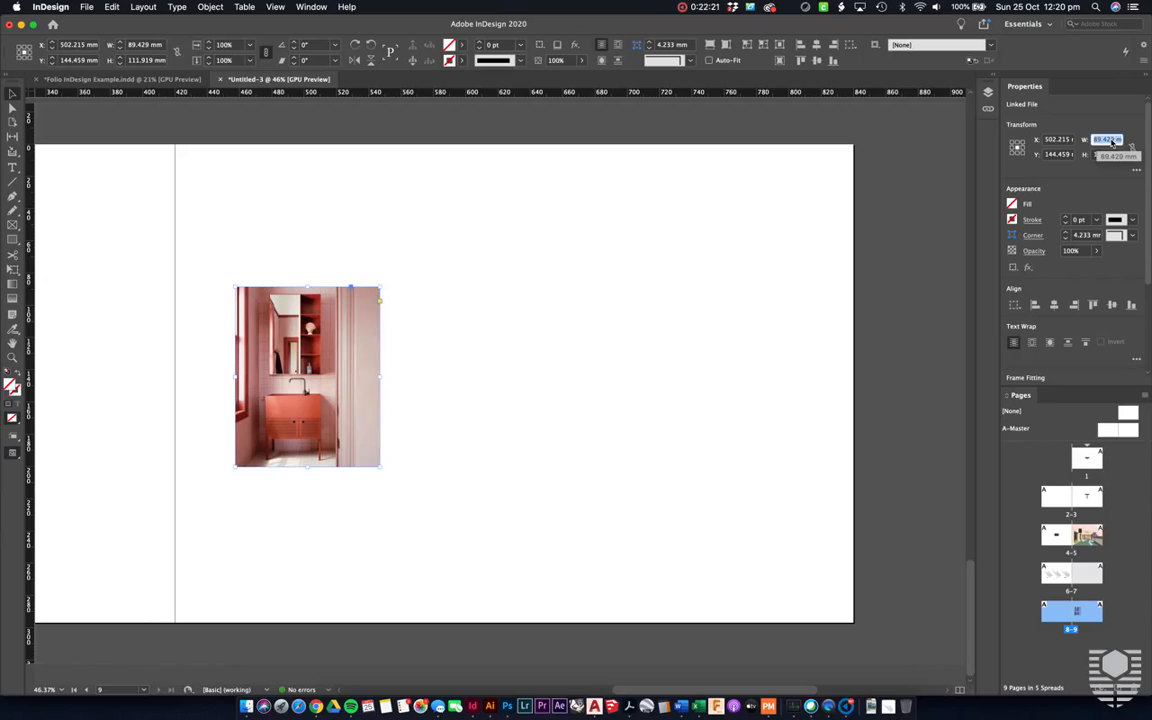
text(50)
key(Return)
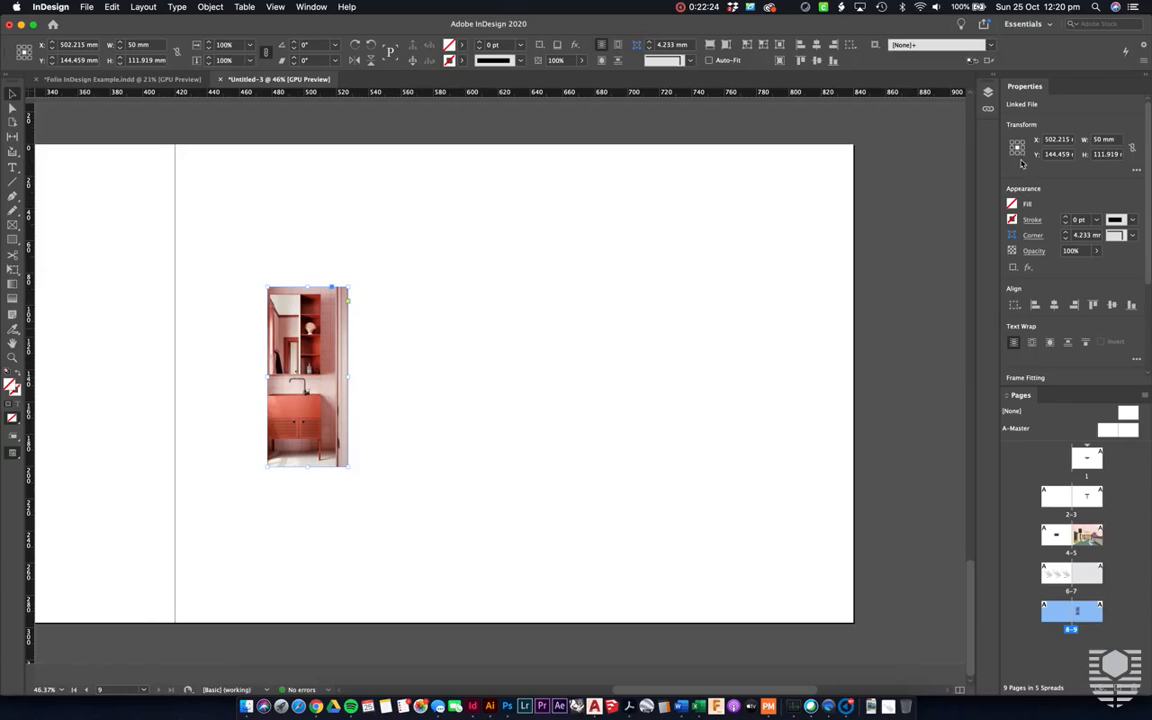
key(super+z)
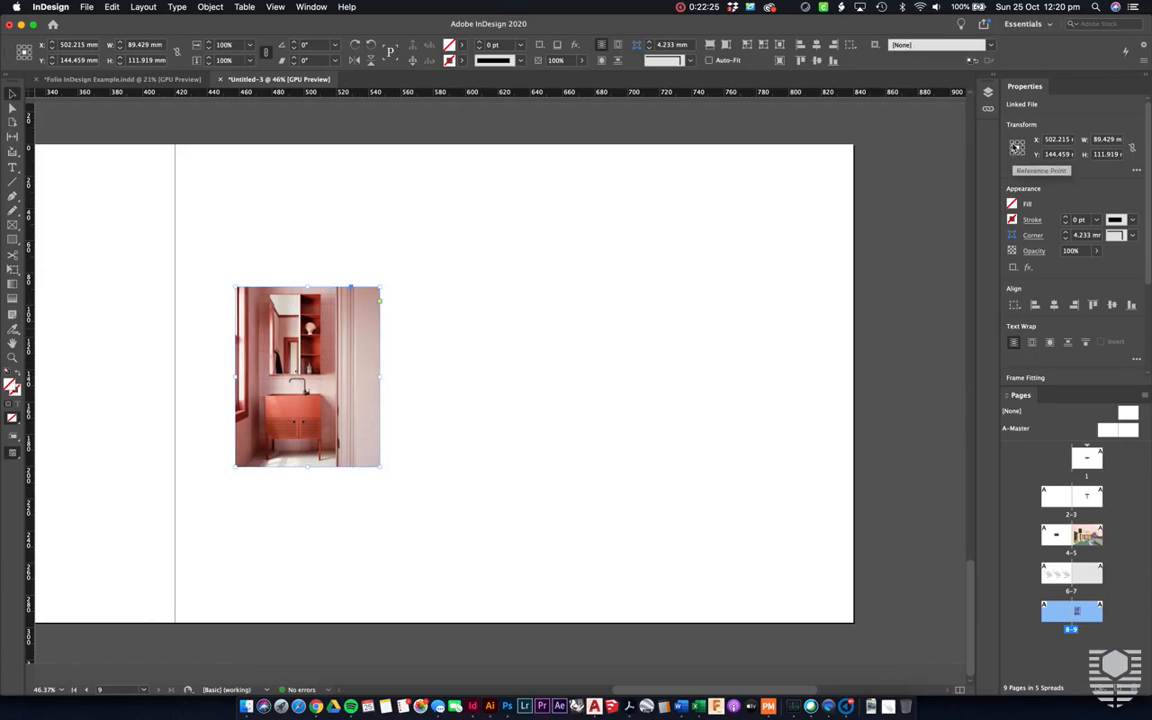
Step: Try a 50 mm width for the image frame from its left-centre reference point, and undo it
click(1011, 148)
click(1108, 140)
text(50)
key(Return)
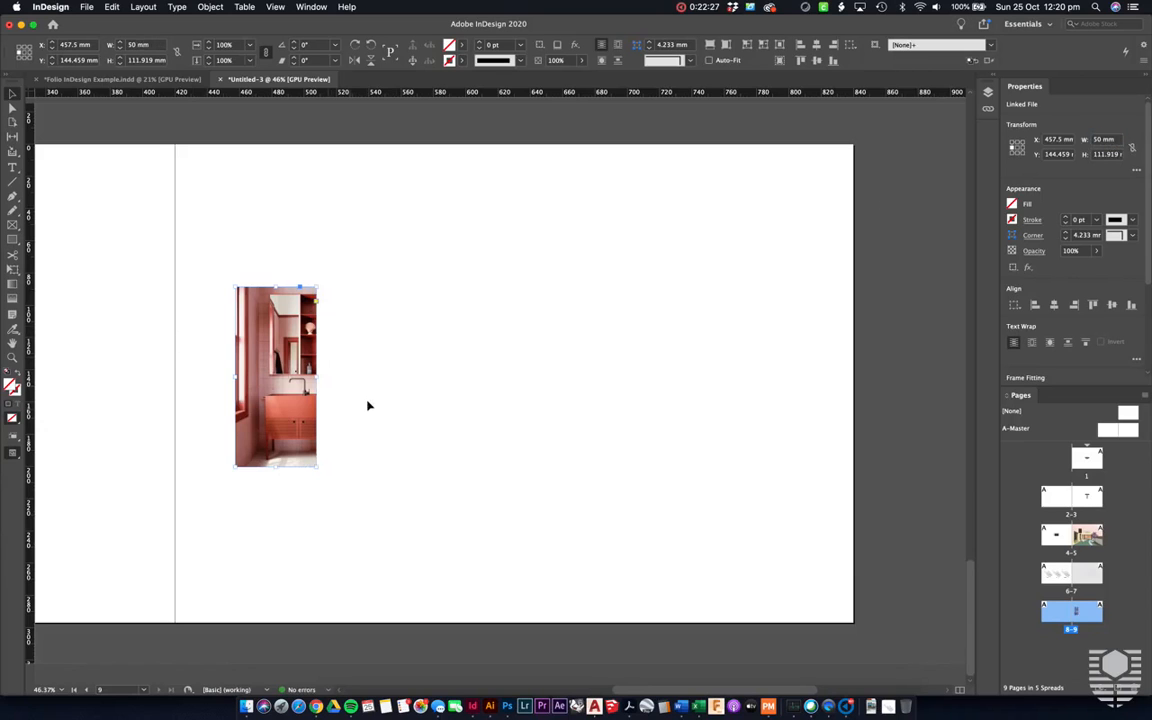
key(super+z)
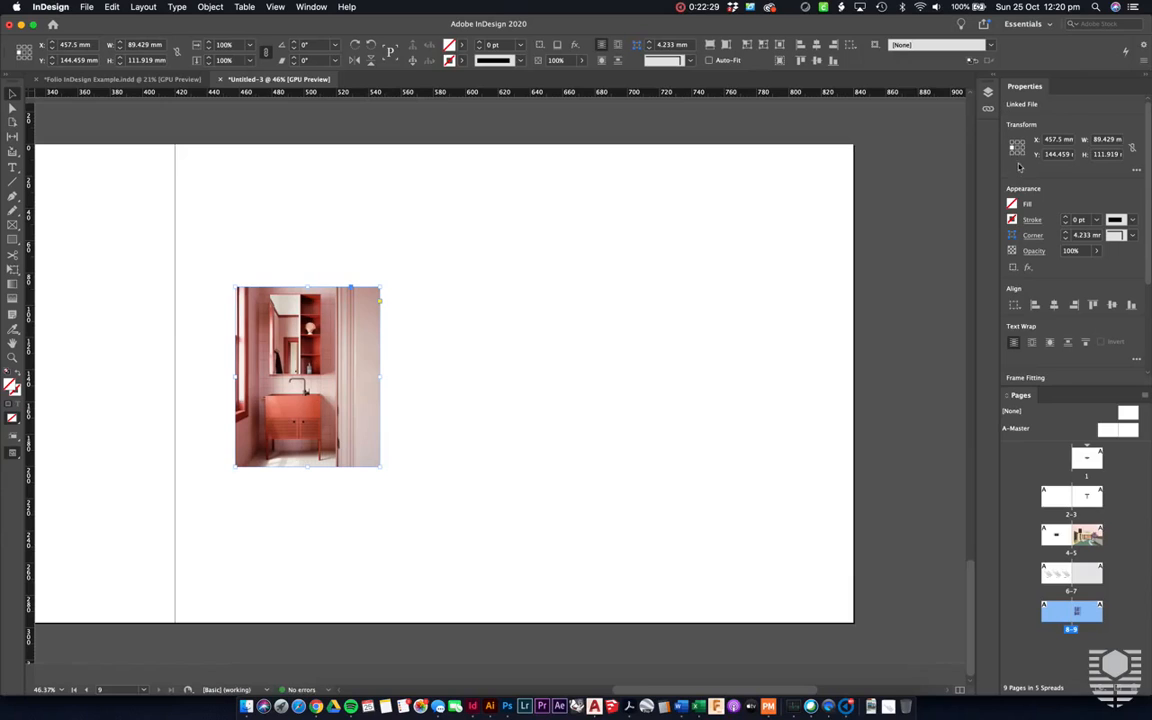
Step: Set the image frame's width to 89 mm using its centre as the reference point
click(1017, 142)
click(1107, 139)
text(89)
key(Return)
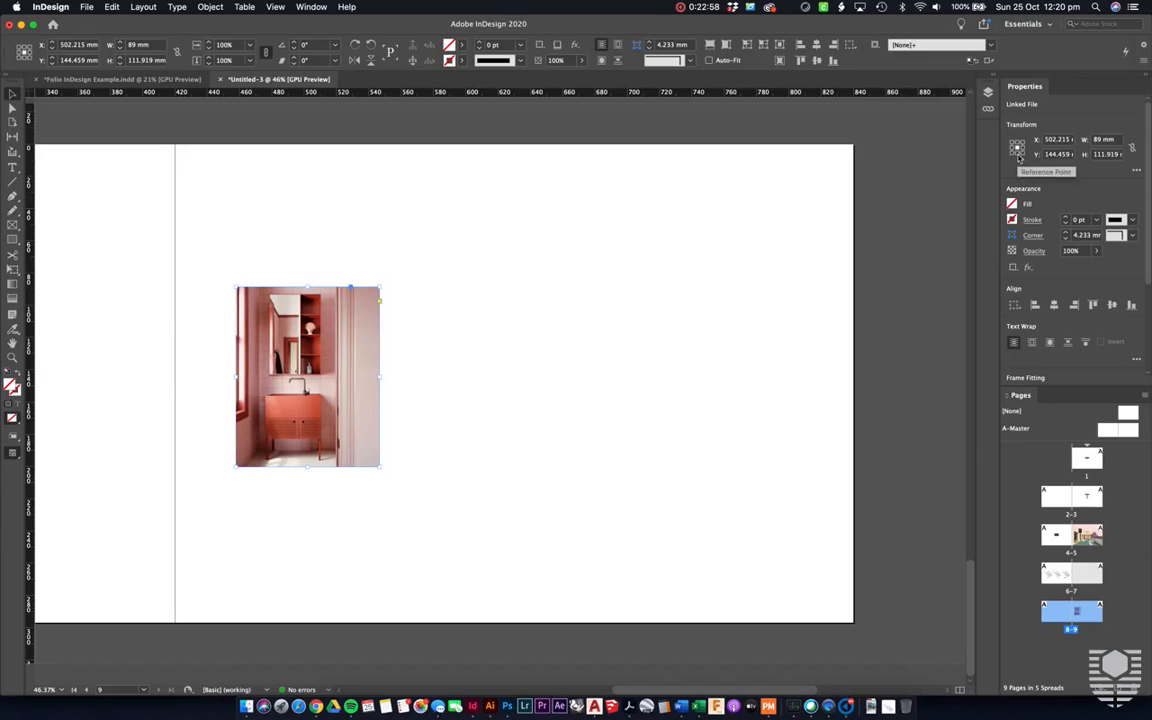
Step: Crop the image frame's height to 89 mm using its bottom-centre as the reference point
click(1017, 155)
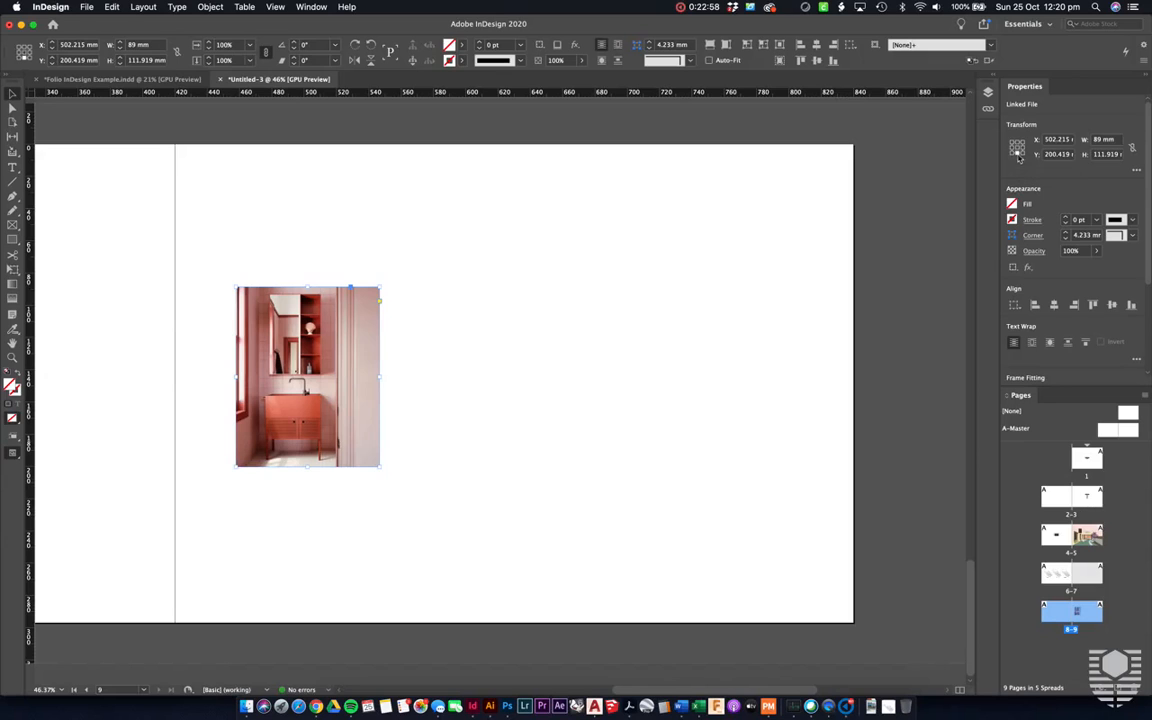
click(1102, 154)
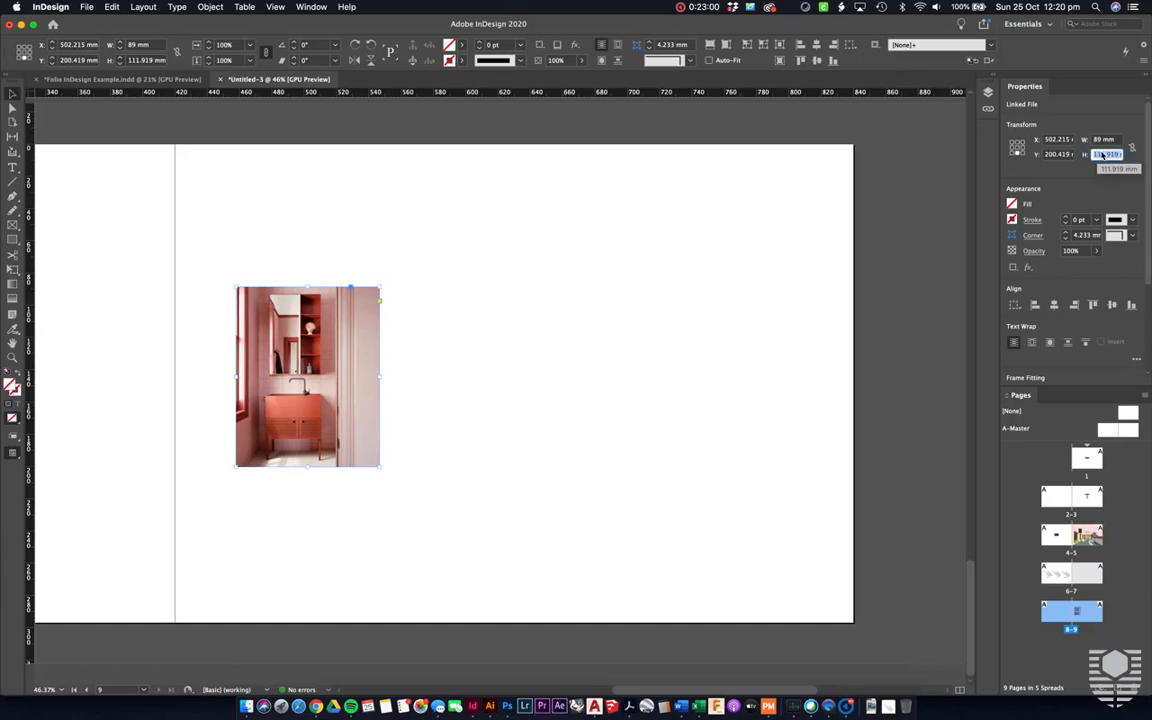
text(89)
key(Return)
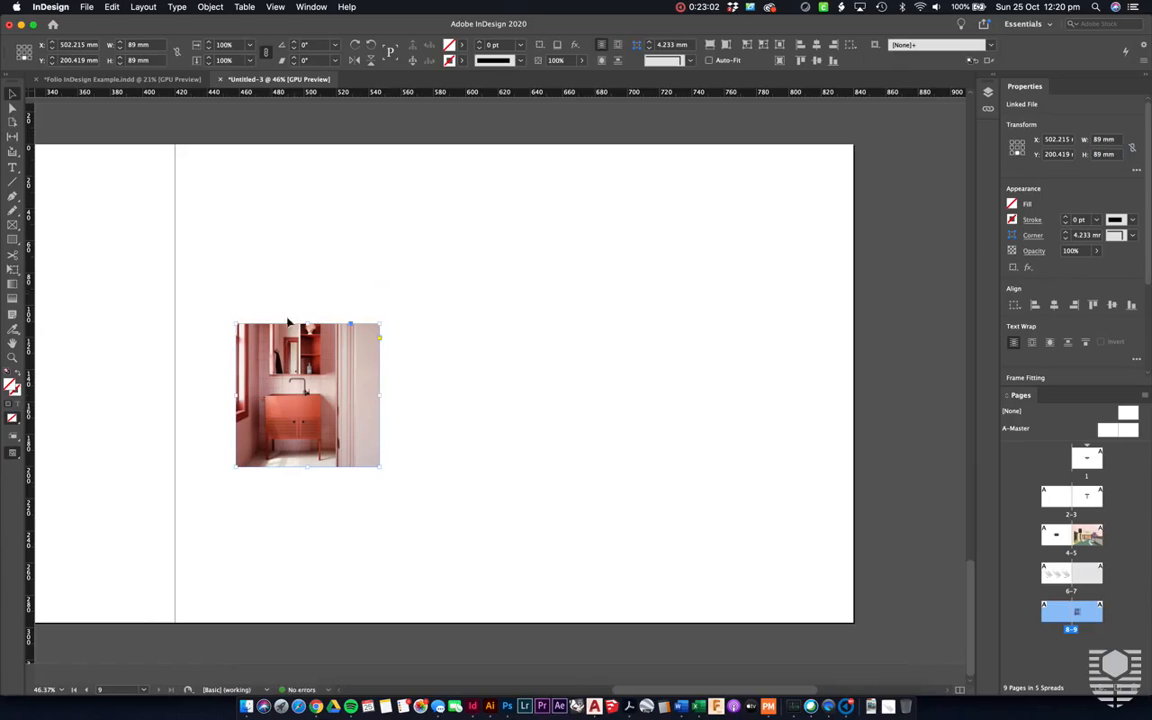
click(502, 433)
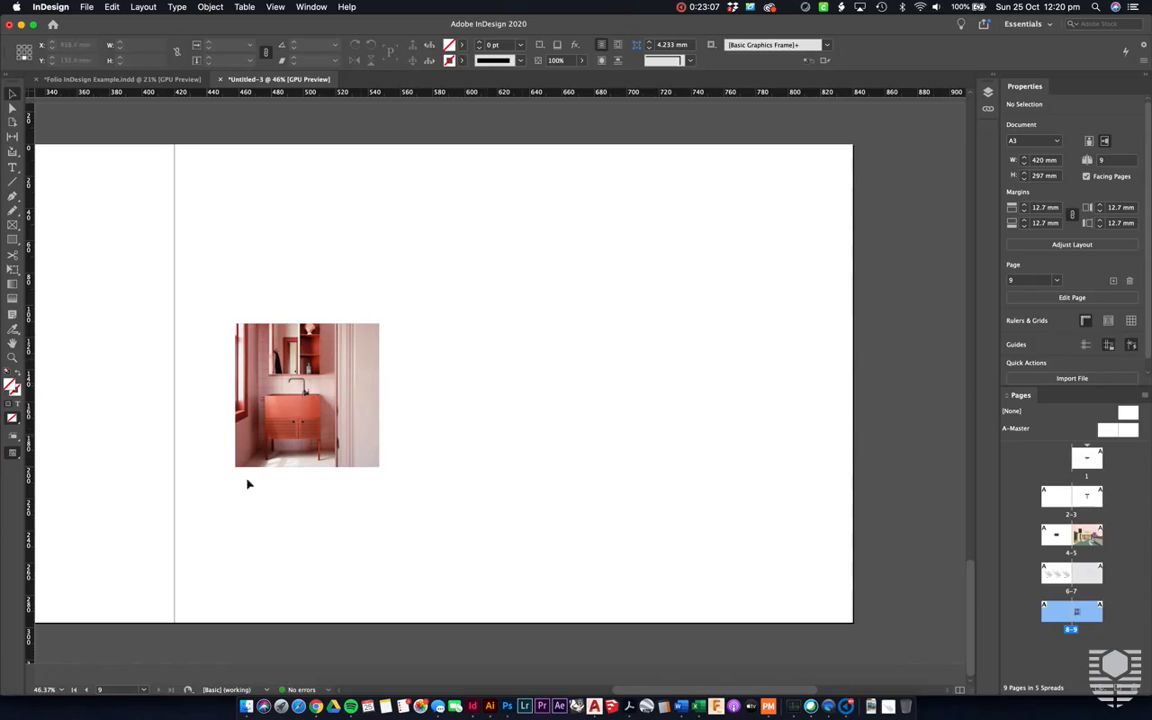
Step: Nudge the square image slightly left and duplicate it three times into a horizontal row of four aligned, evenly spaced images
drag(309, 458, 301, 461)
click(420, 463)
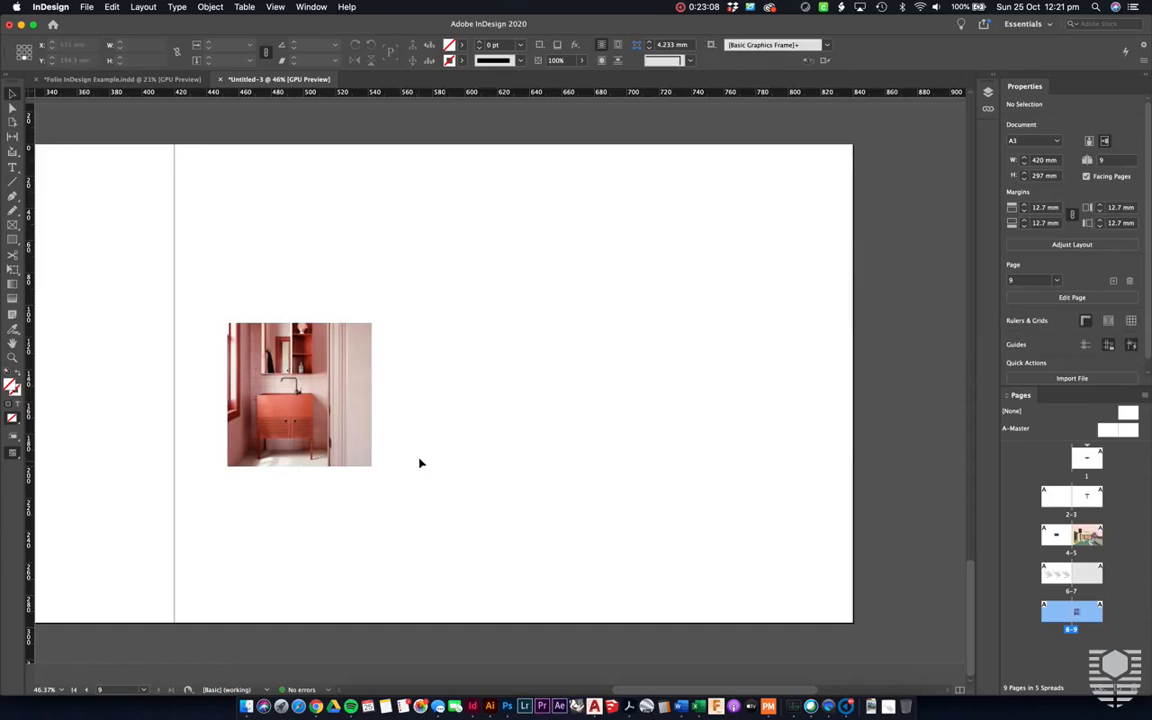
scroll(420, 463, up, 4)
drag(330, 418, 537, 414)
scroll(647, 415, down, 1)
scroll(647, 415, right, 4)
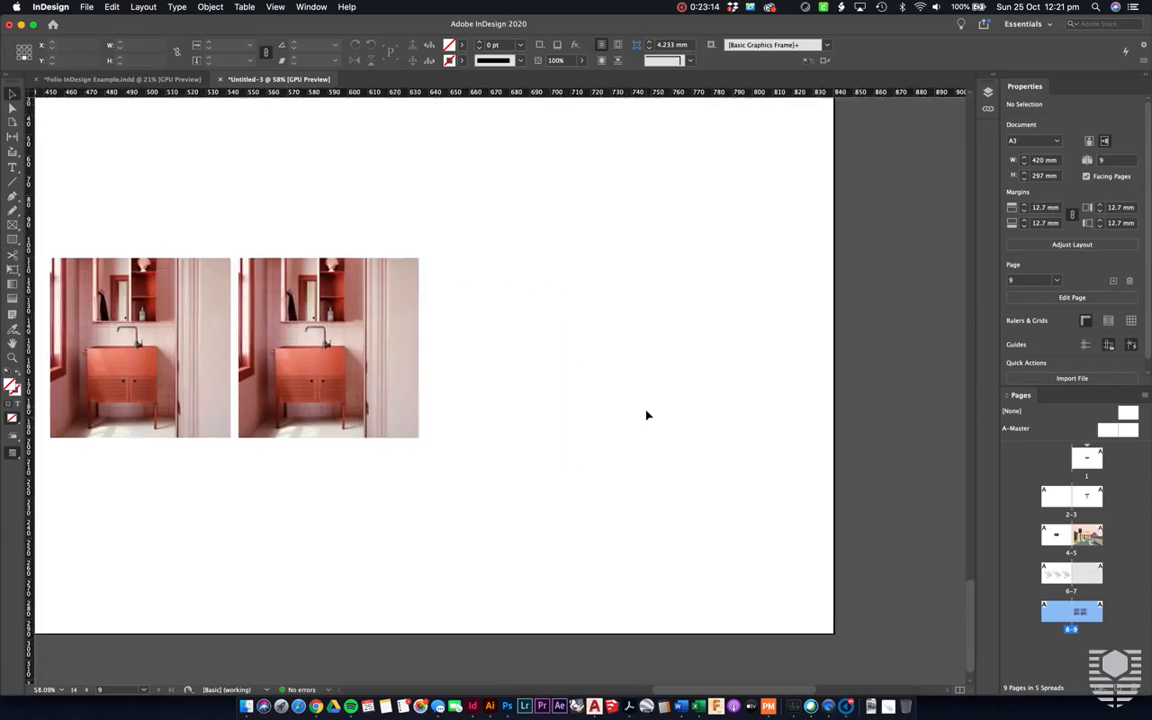
scroll(647, 415, left, 2)
drag(405, 444, 594, 444)
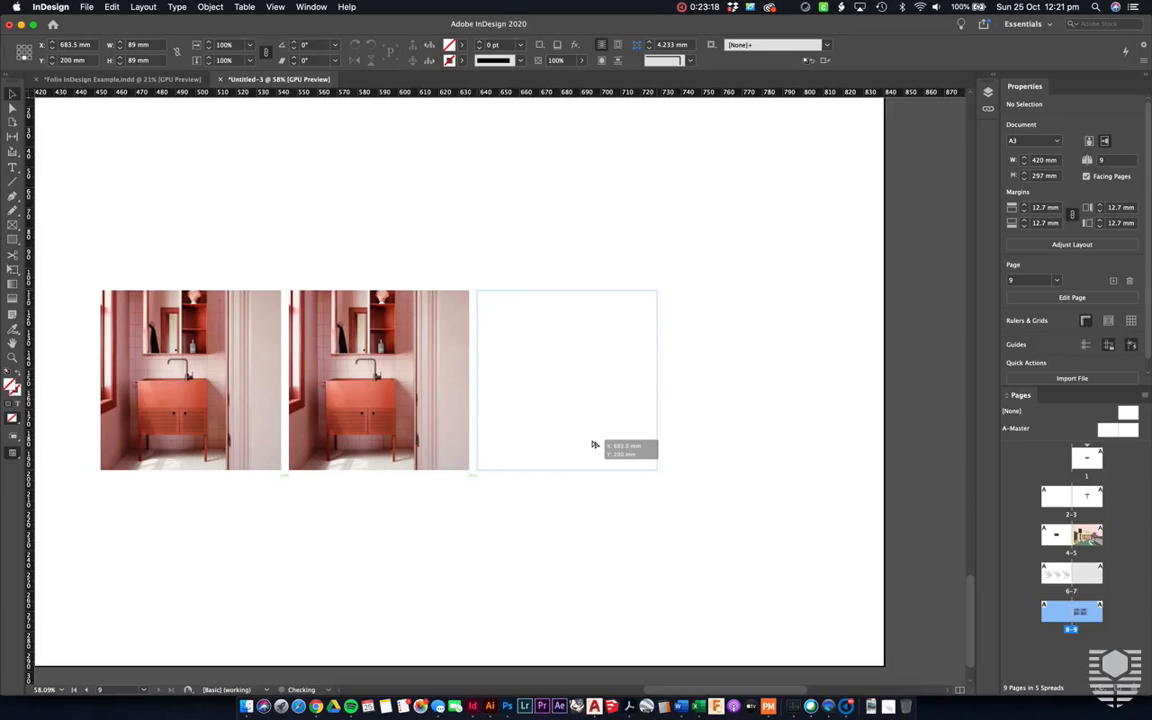
drag(594, 444, 781, 454)
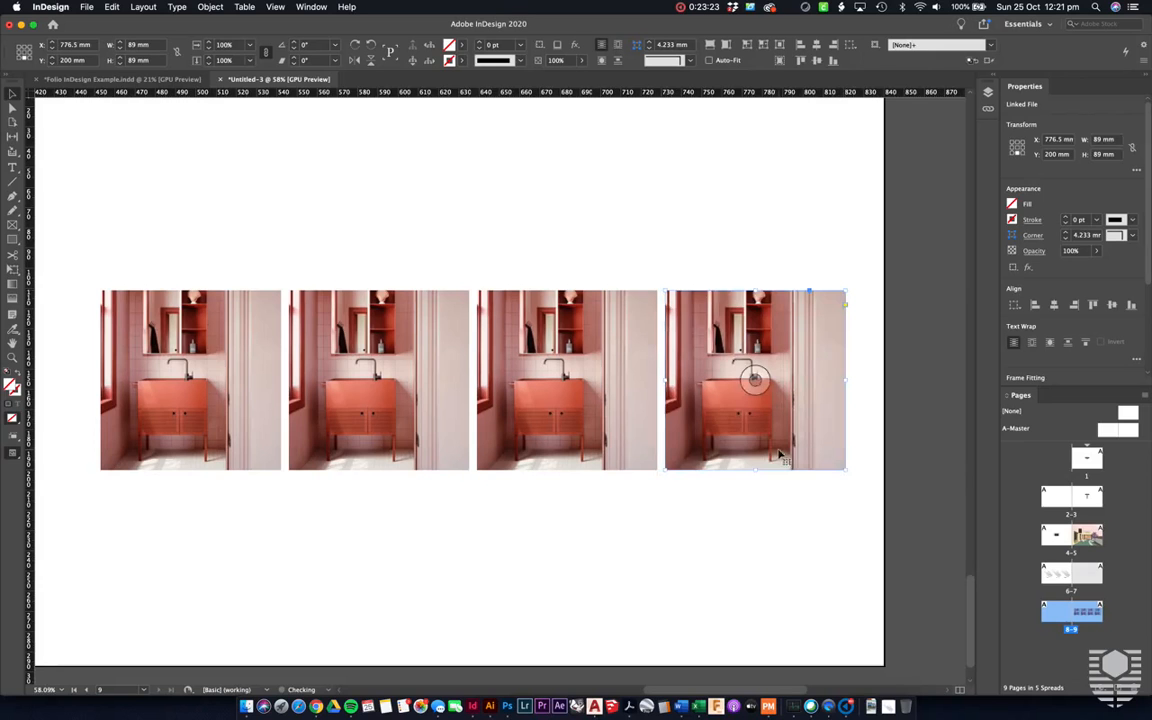
Step: Select all four images and move the row to the horizontal and vertical centre of page 9
click(779, 532)
key(super+0)
drag(776, 562, 257, 405)
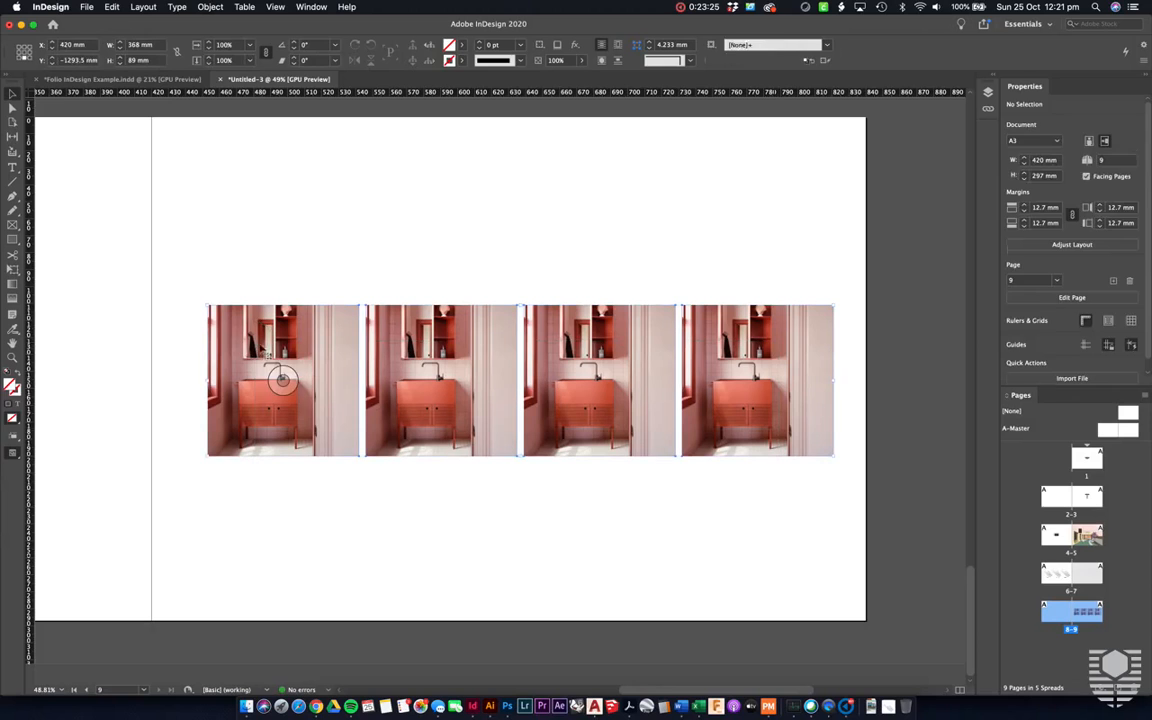
drag(340, 425, 326, 425)
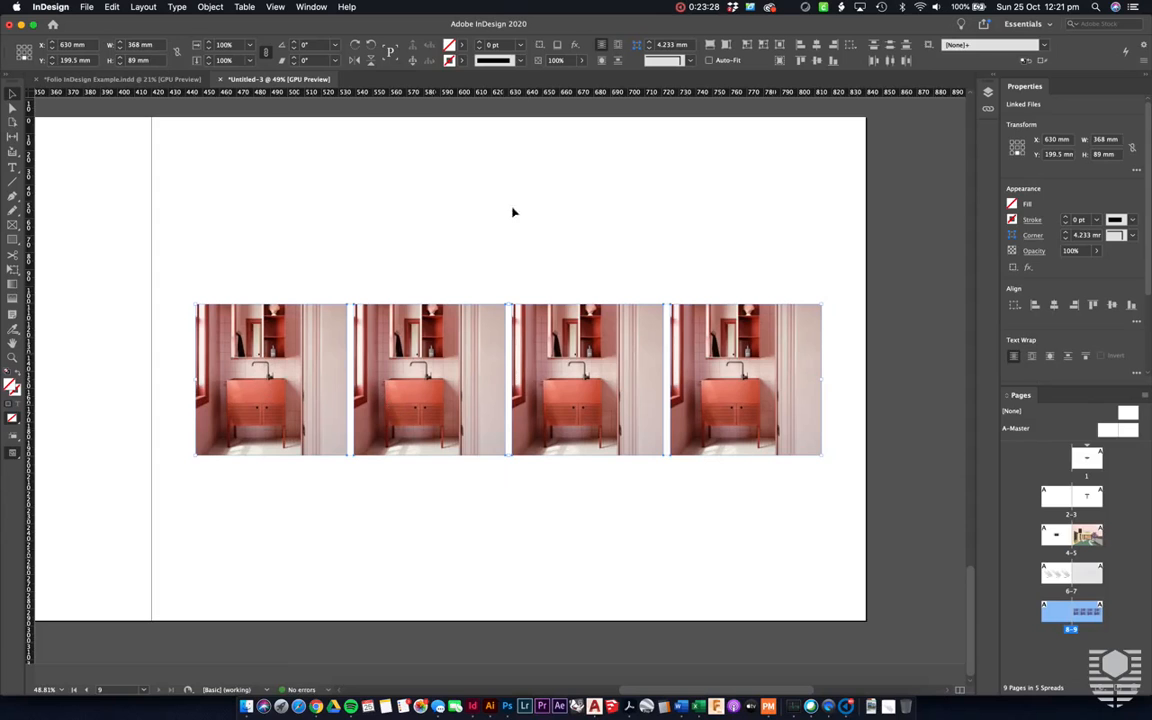
drag(627, 398, 627, 387)
click(613, 204)
scroll(613, 204, down, 3)
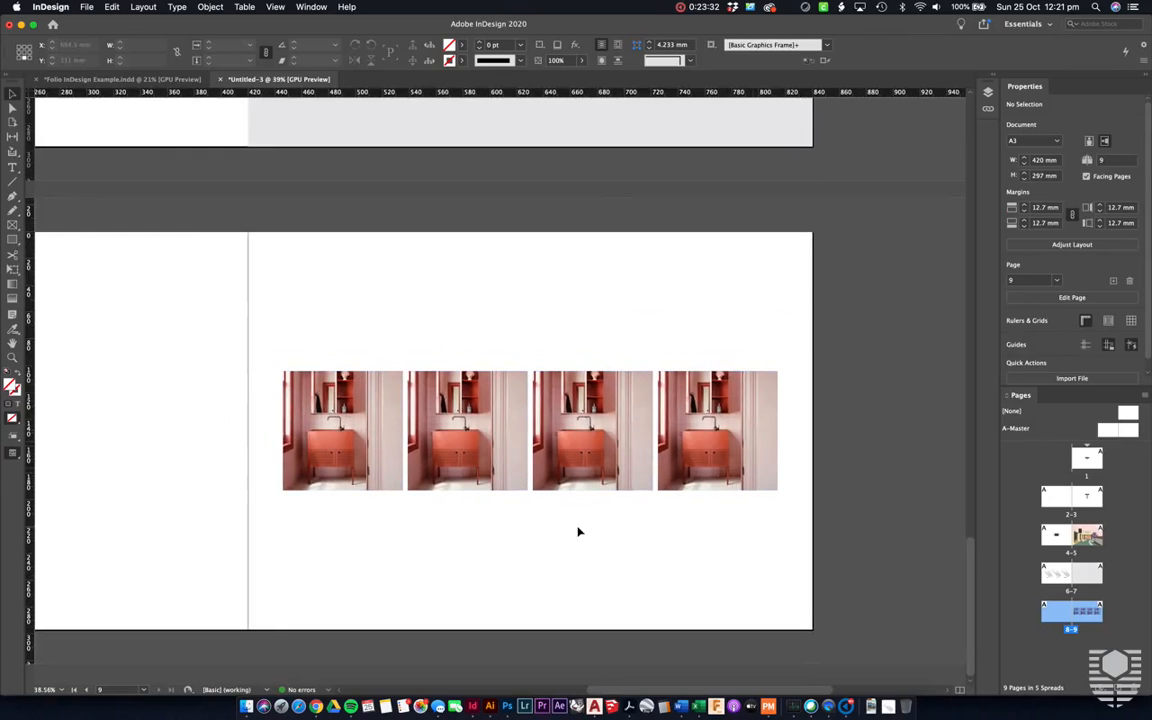
scroll(577, 532, up, 2)
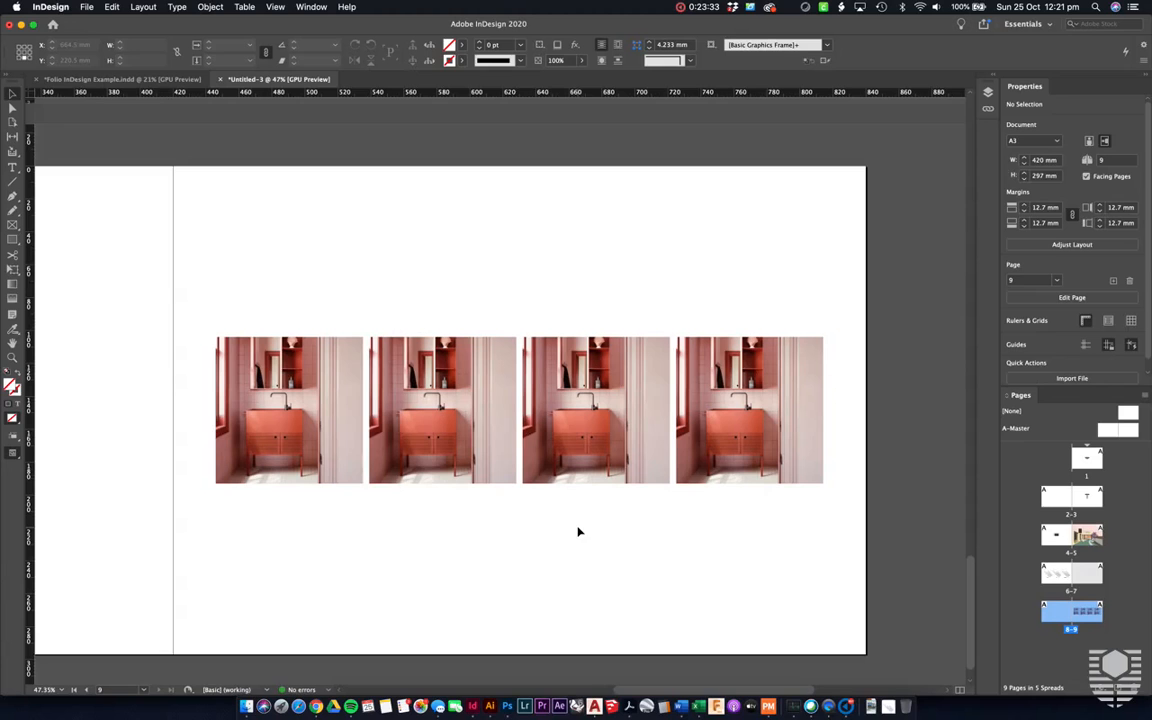
Step: From Finder, replace the second, third and fourth images with StudioBright_RuckersHillHouse_10-338x423.jpg, StudioBright_RuckersHillHouse_04-708x564.jpg and StudioBright_RuckersHillHouse_09-338x423.jpg
click(250, 705)
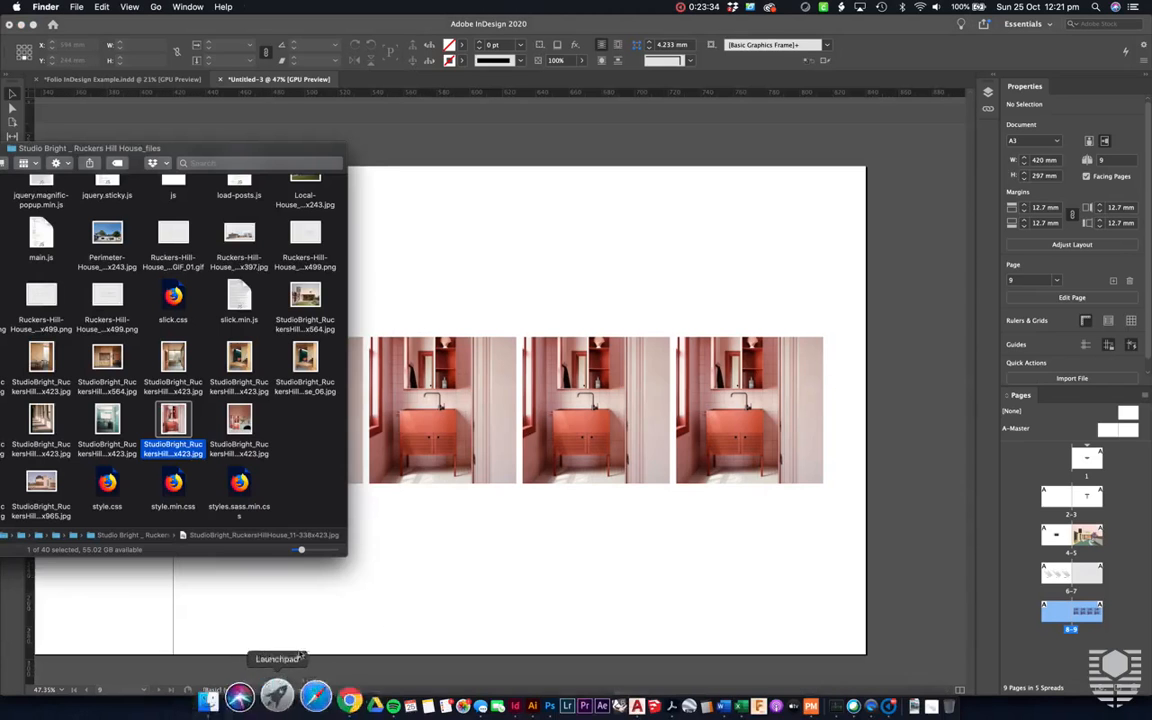
drag(107, 420, 396, 414)
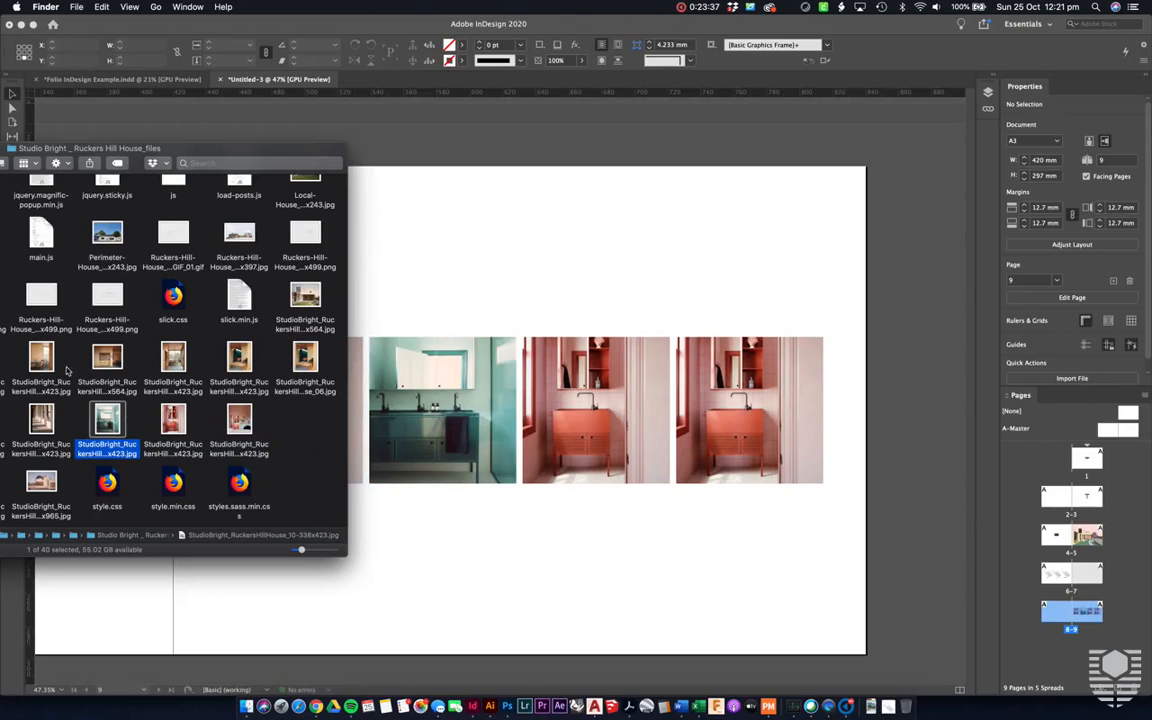
scroll(84, 372, up, 1)
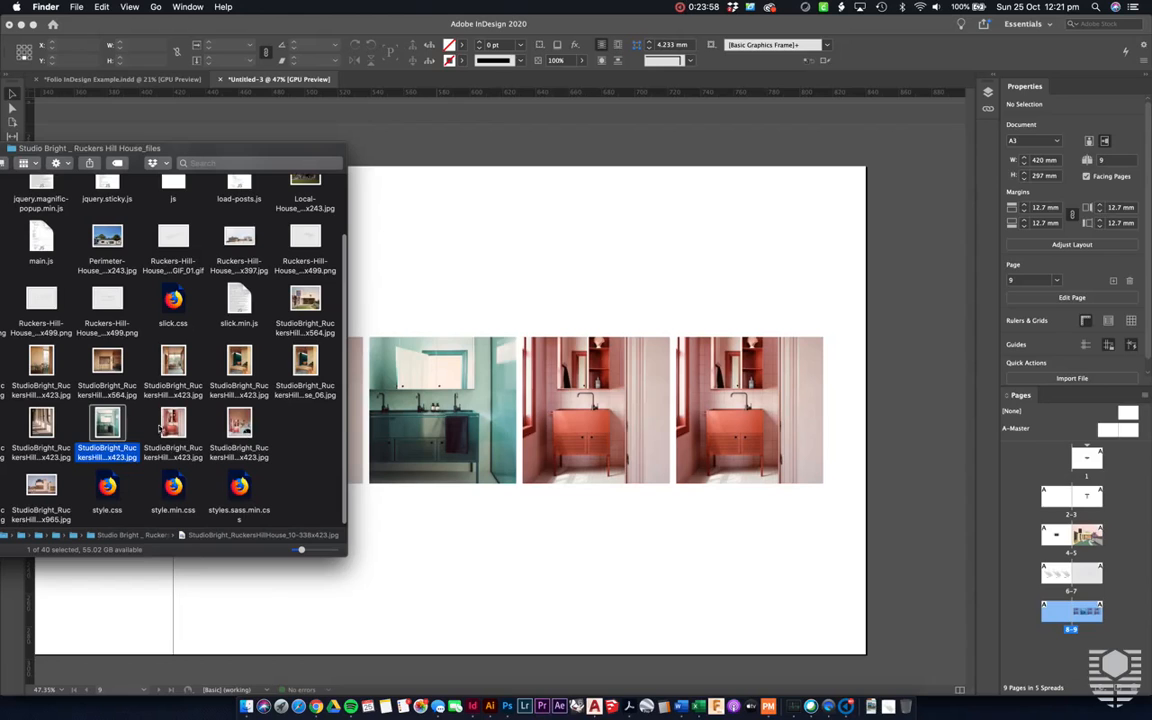
drag(107, 365, 615, 404)
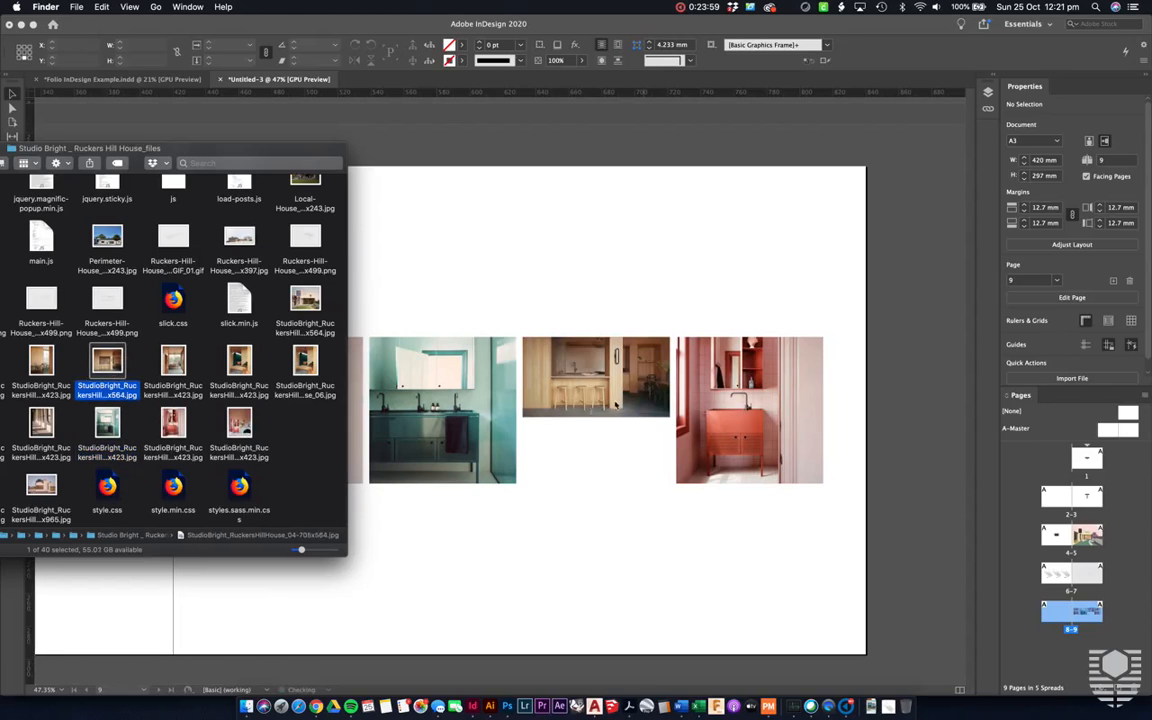
drag(41, 420, 743, 408)
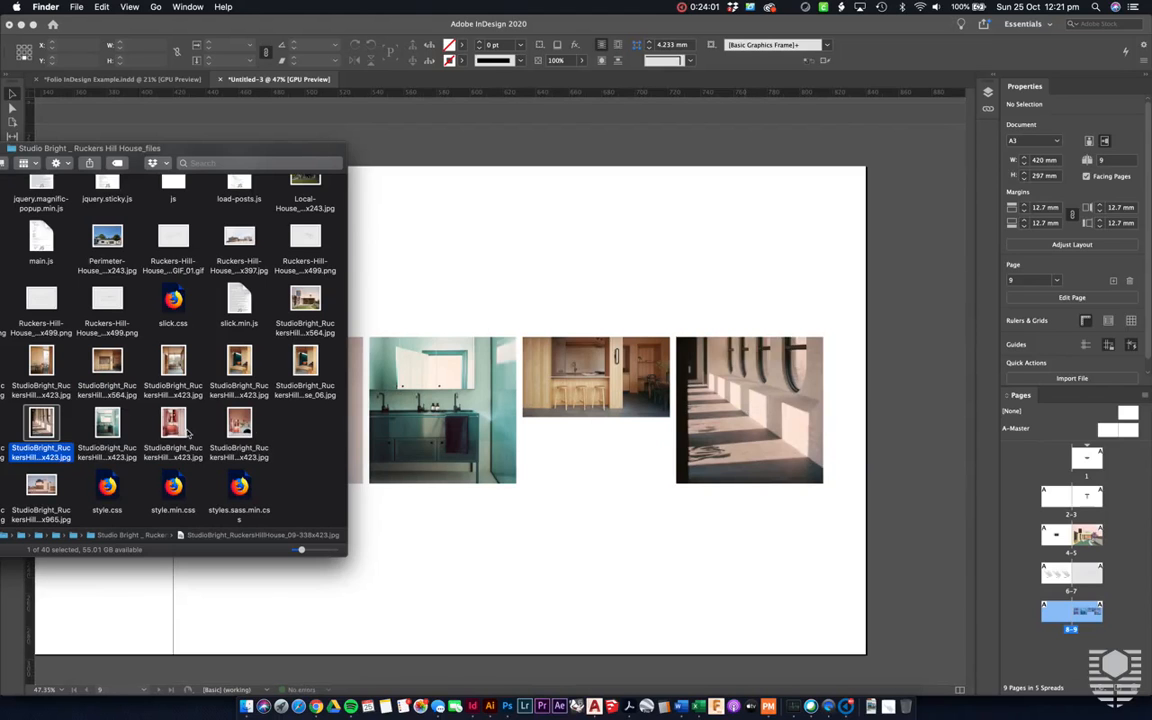
click(558, 321)
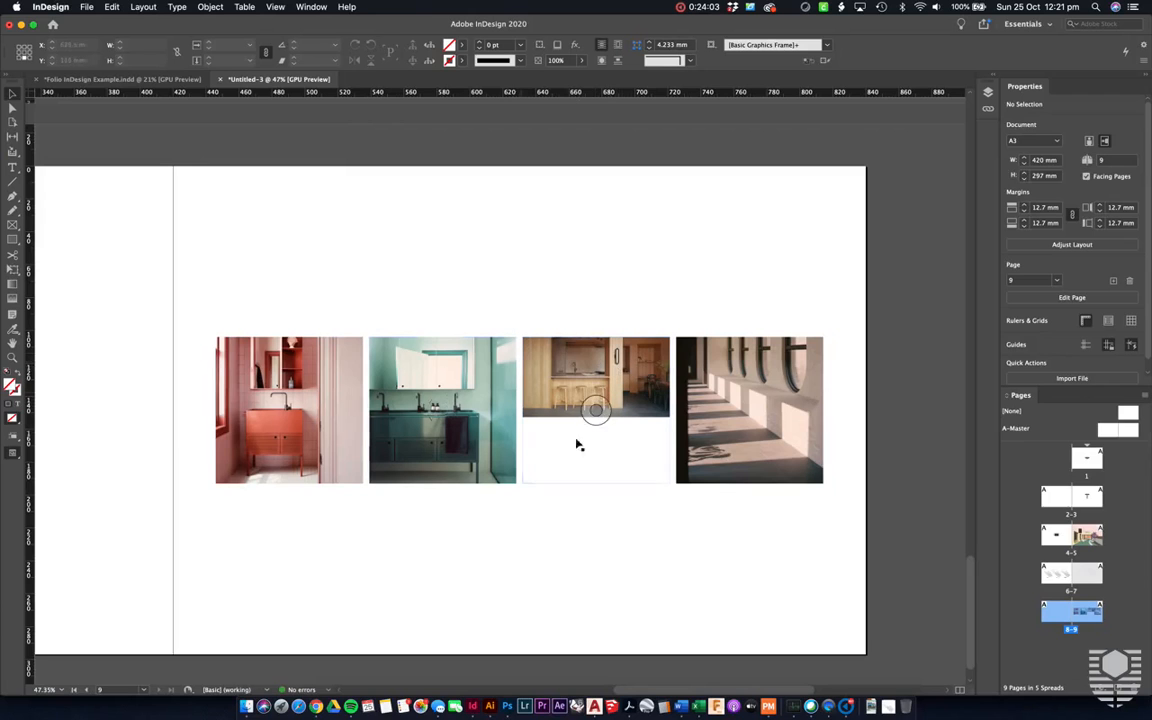
Step: Shift the kitchen photo down and left inside the third frame and enlarge it to about 141 mm wide, filling the frame
click(650, 390)
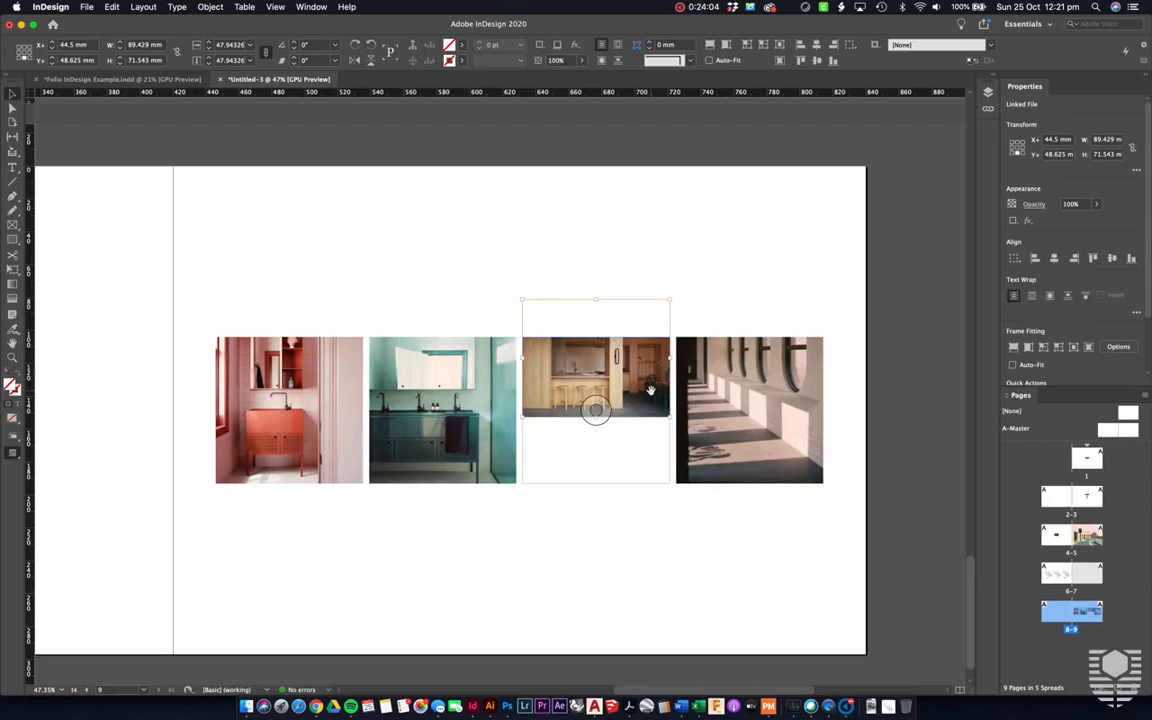
key(shift+Down)
key(shift+Down)
key(shift+Down)
key(shift+Down)
key(shift+Down)
key(shift+Down)
drag(671, 444, 702, 490)
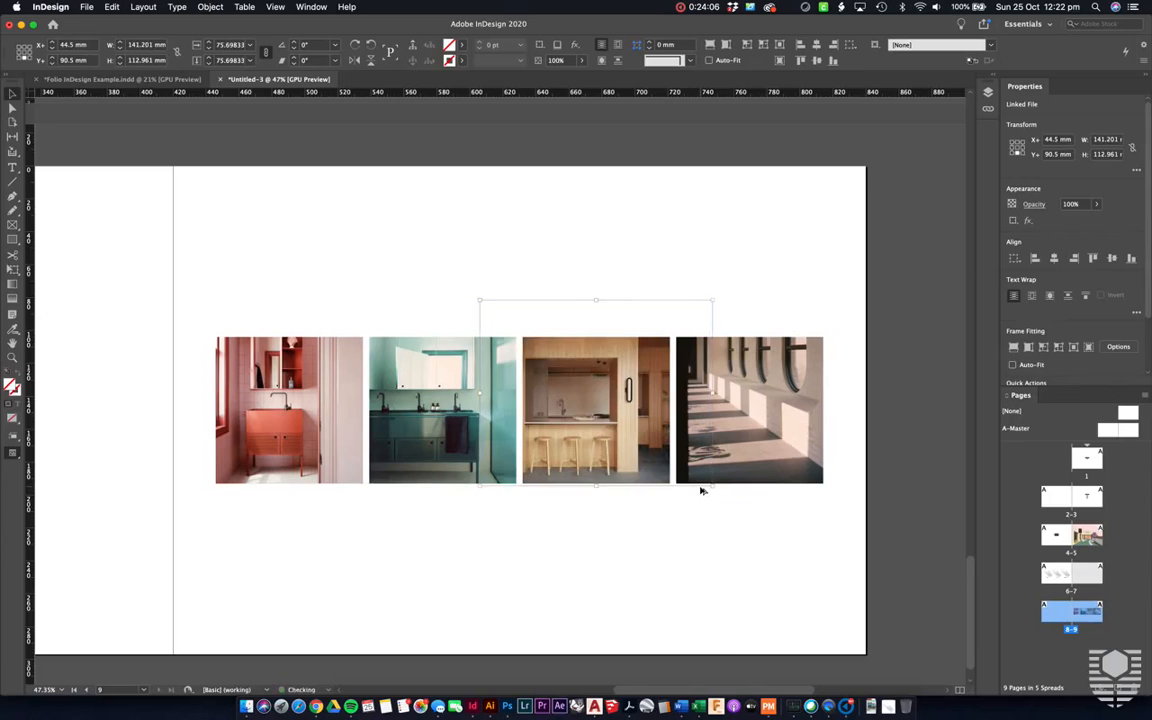
key(shift+Left)
key(shift+Left)
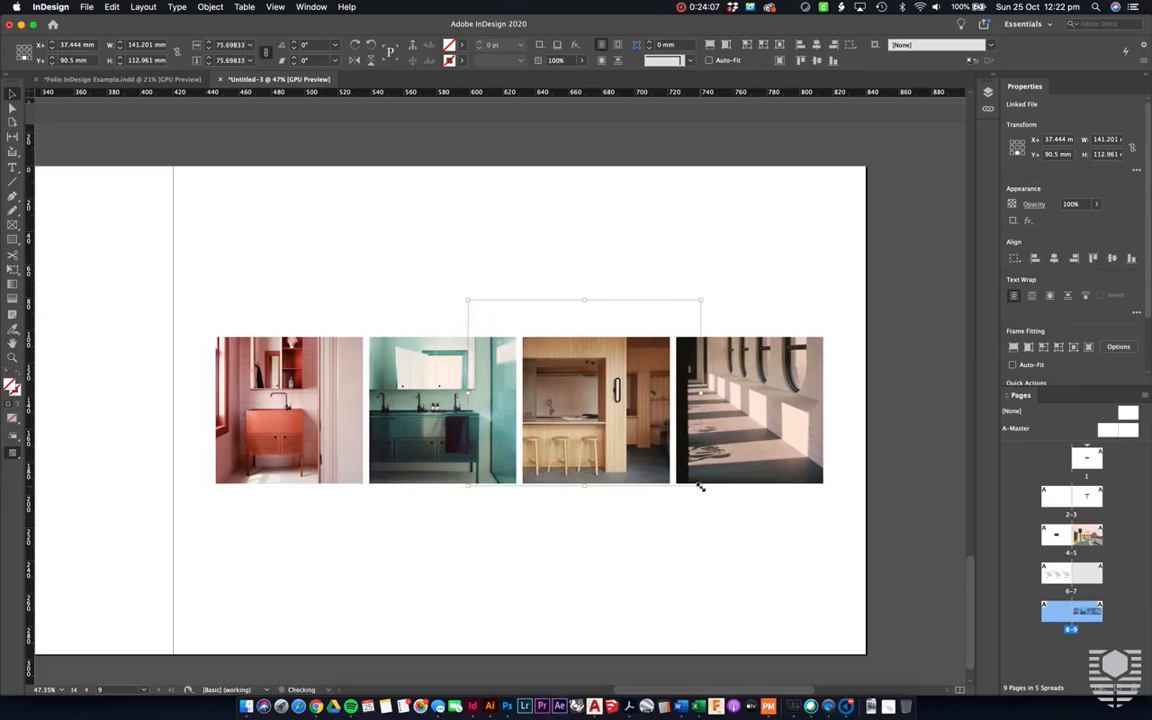
click(750, 525)
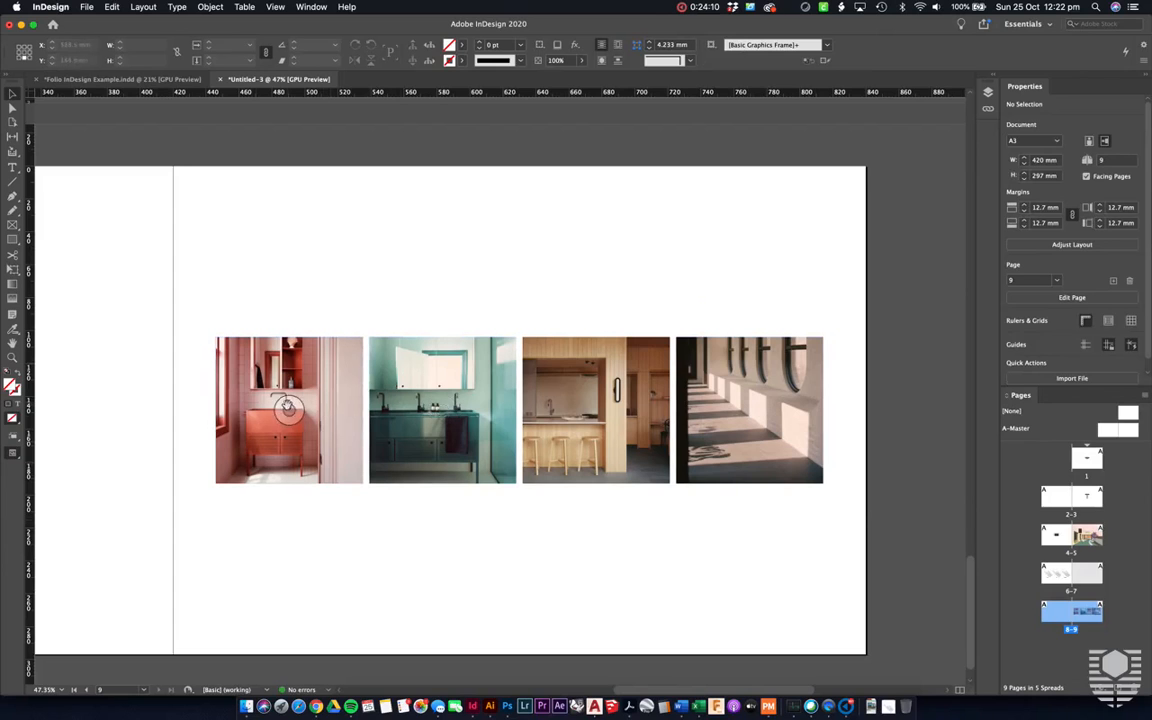
Step: Add a text frame about 50 mm wide and 12 mm high beneath the first image, reading "Brilliant Hues"
scroll(793, 471, down, 1)
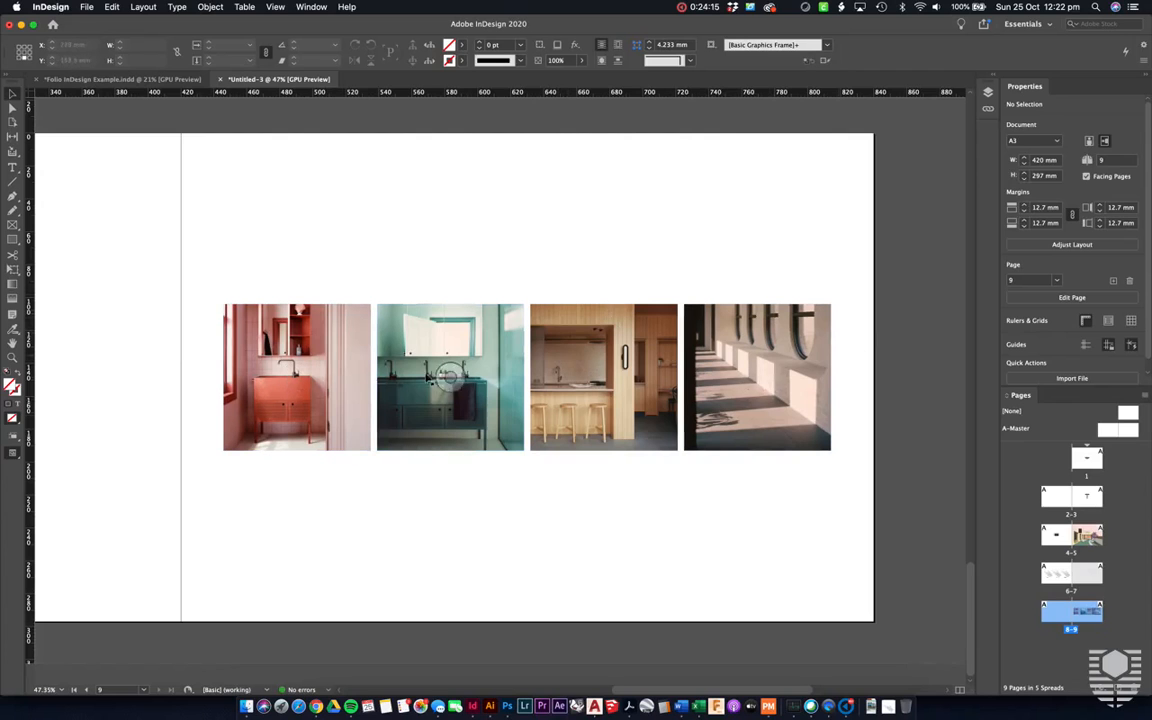
scroll(254, 533, up, 3)
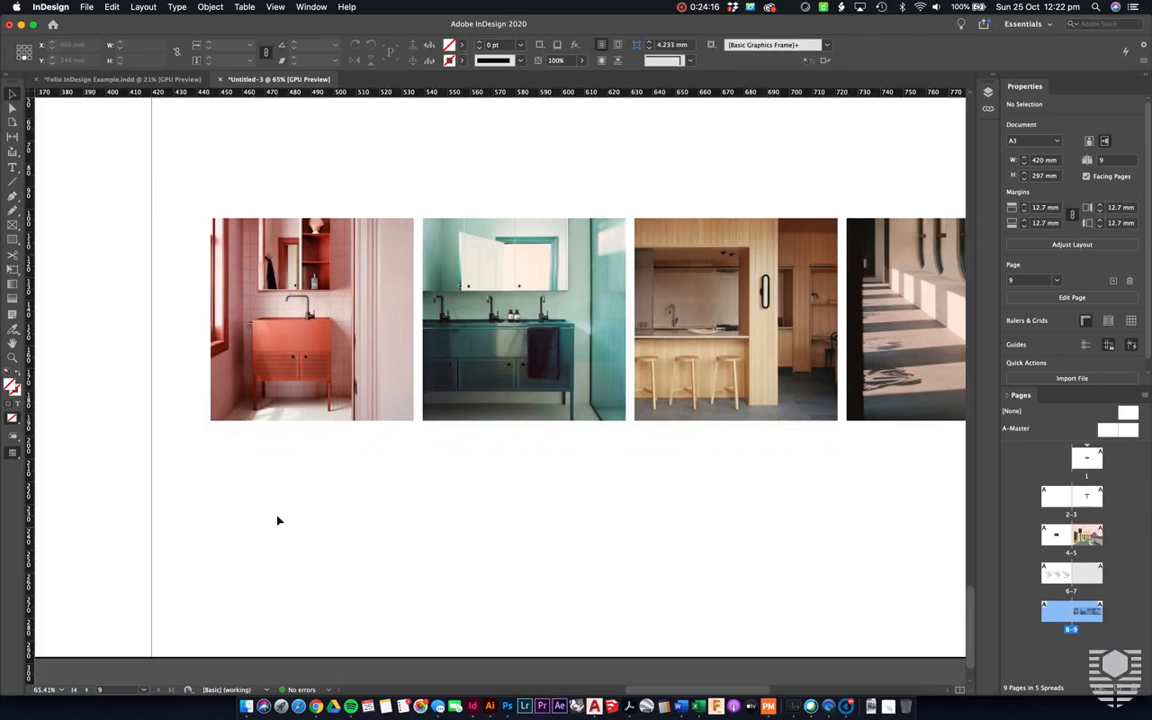
key(t)
drag(262, 436, 369, 464)
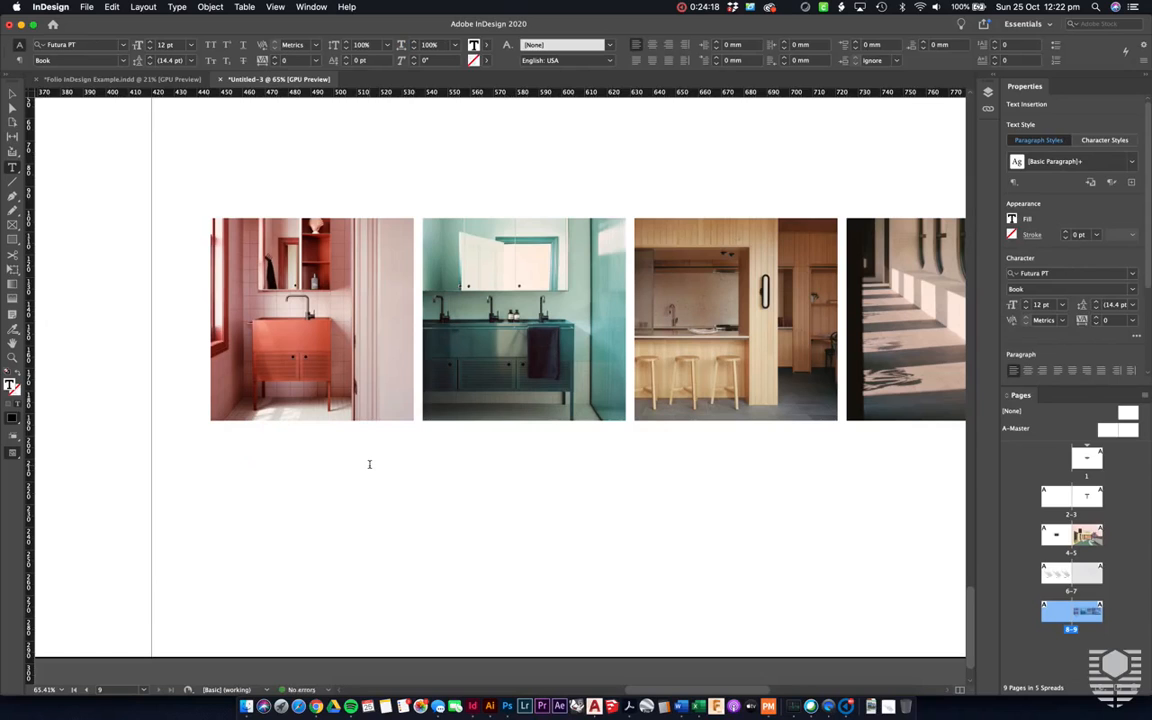
text(Brilliant Hues)
key(Escape)
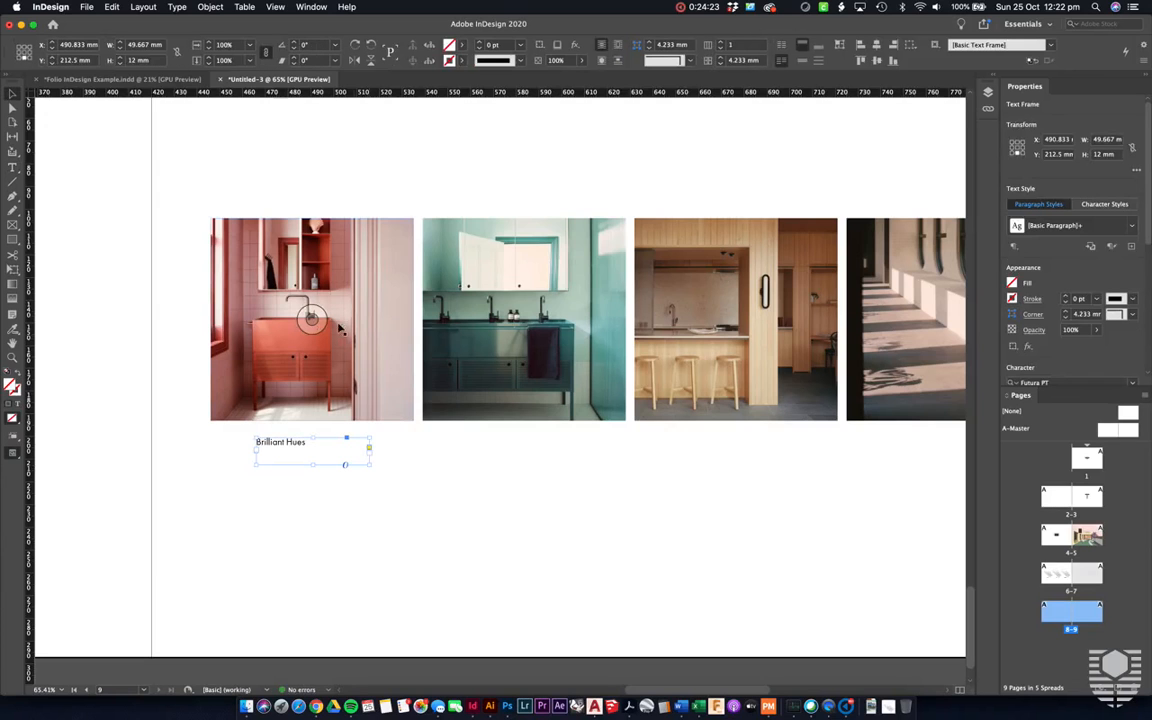
Step: Format the "Brilliant Hues" caption in the Light style at 9 pt with centred alignment
drag(1149, 155, 1149, 323)
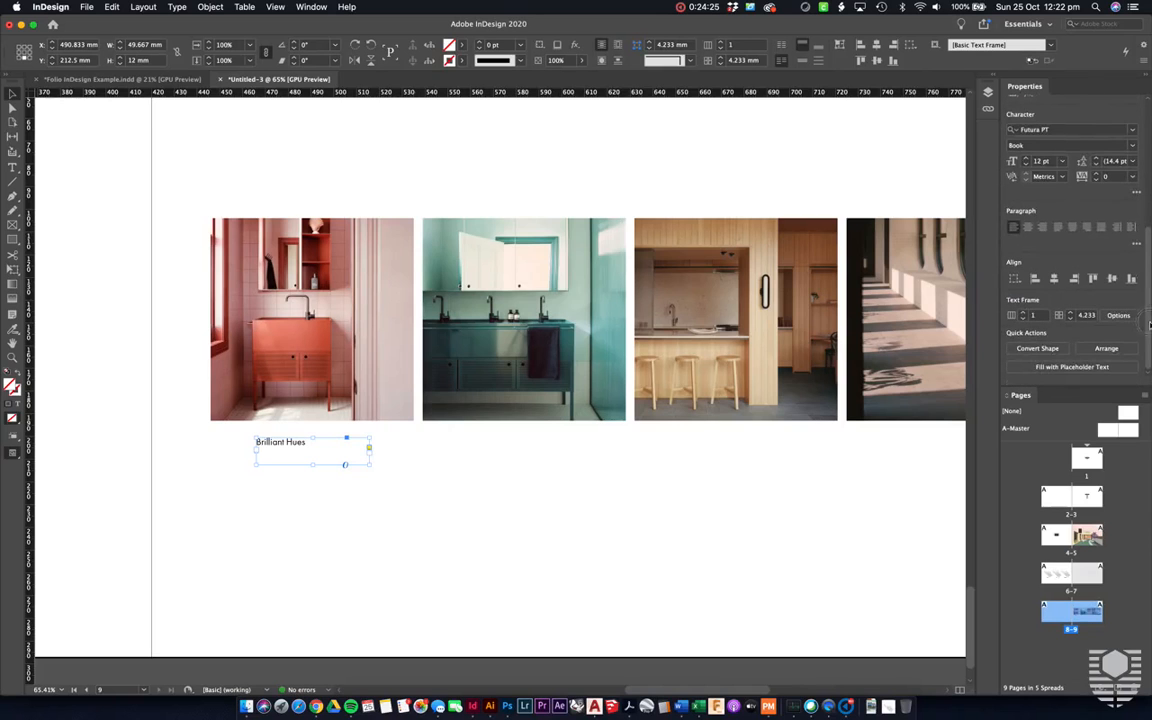
click(1129, 147)
click(1035, 170)
click(1047, 162)
text(9)
key(Return)
click(1029, 227)
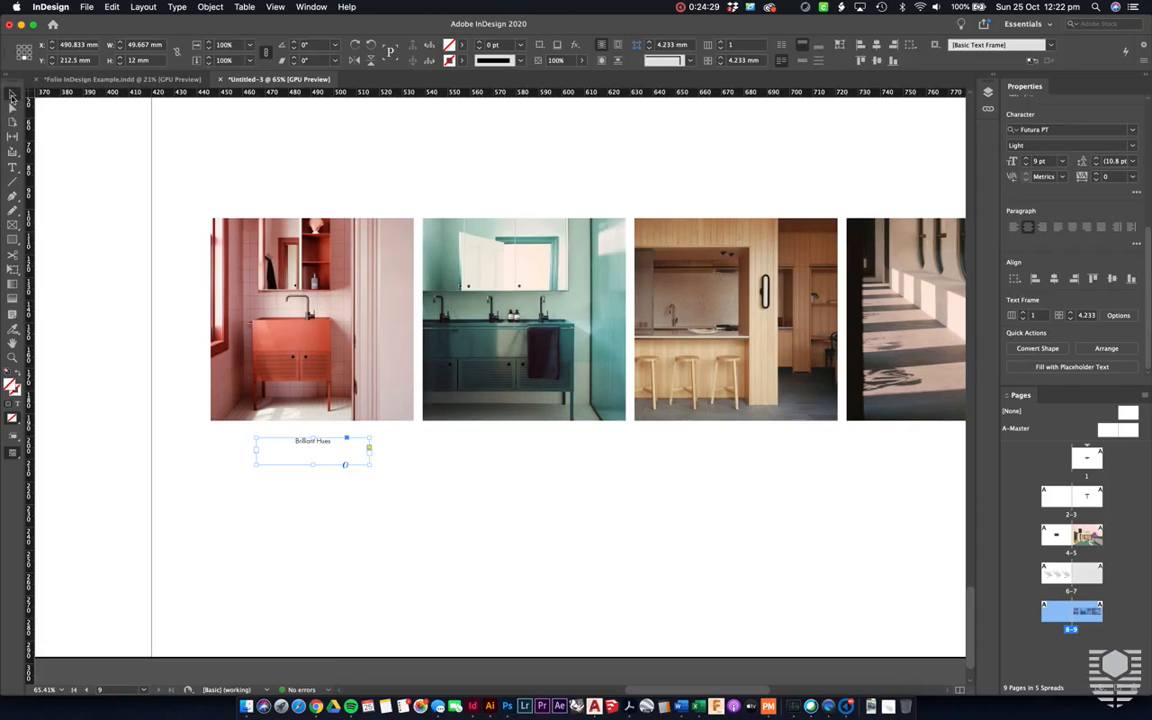
Step: Move the "Brilliant Hues" caption up so it sits centred just beneath the first image
click(251, 127)
mouse_move(333, 450)
mouse_down()
mouse_move(362, 477)
mouse_move(321, 437)
mouse_up()
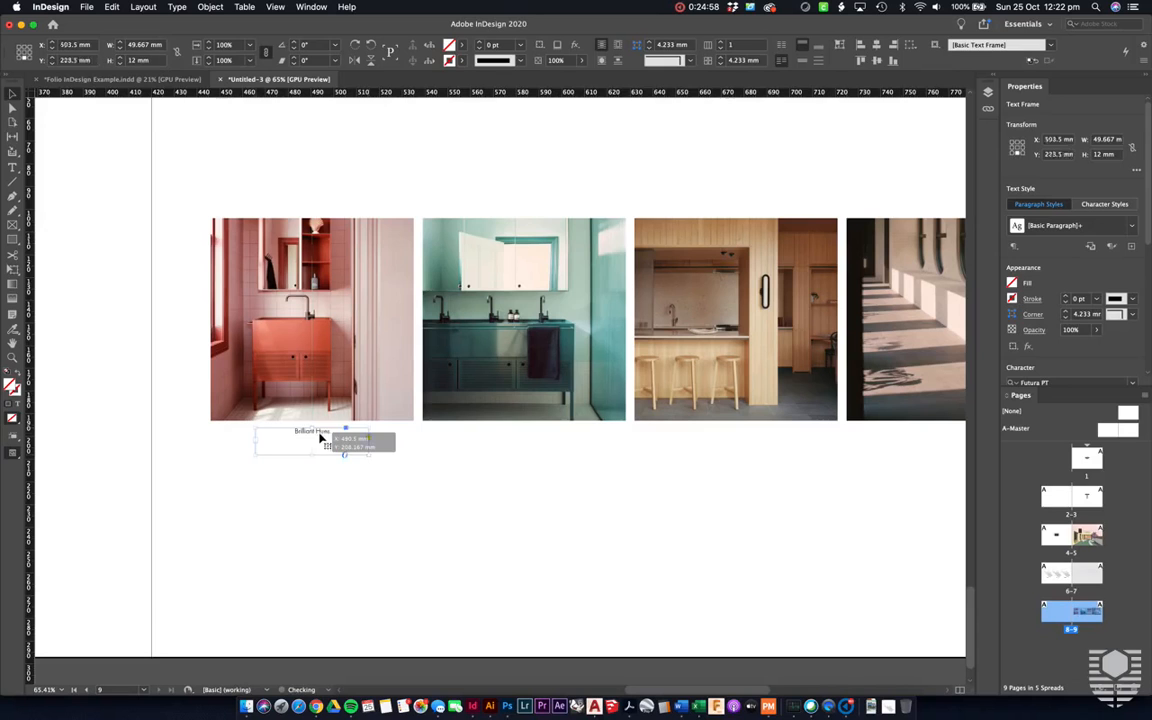
click(431, 496)
Step: Duplicate the "Brilliant Hues" caption beneath the second, third and fourth images, centred under each
drag(320, 435, 538, 441)
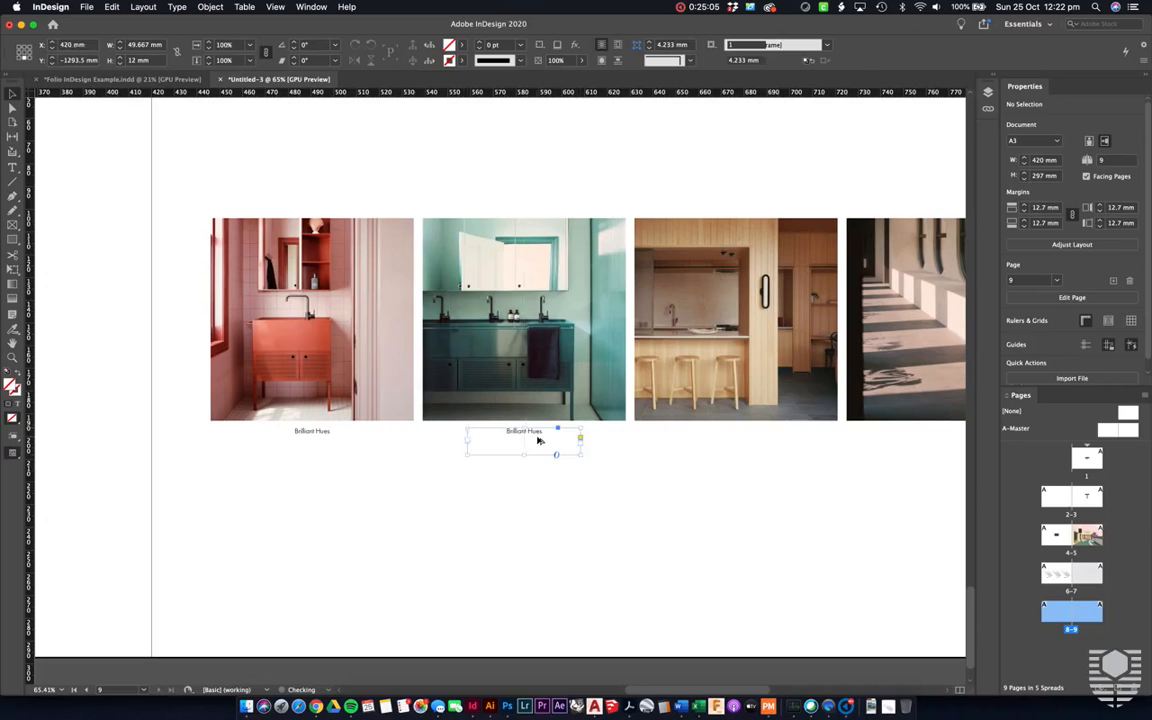
scroll(539, 441, right, 5)
drag(300, 456, 729, 461)
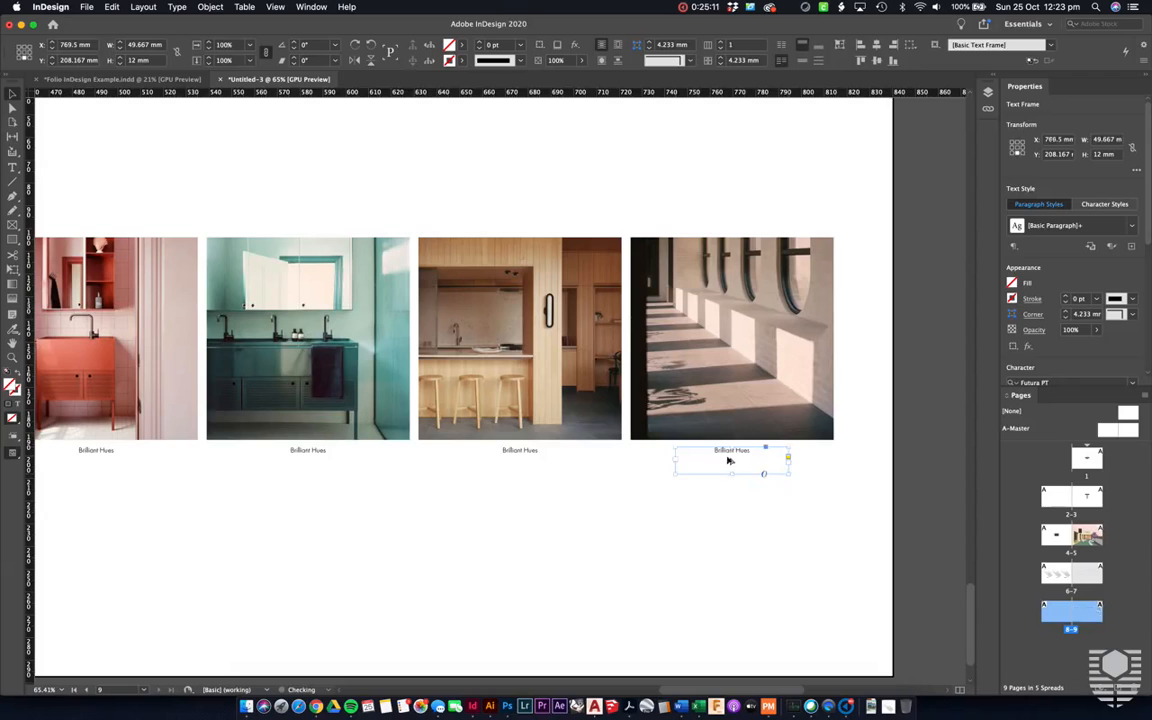
click(740, 550)
key(super+minus)
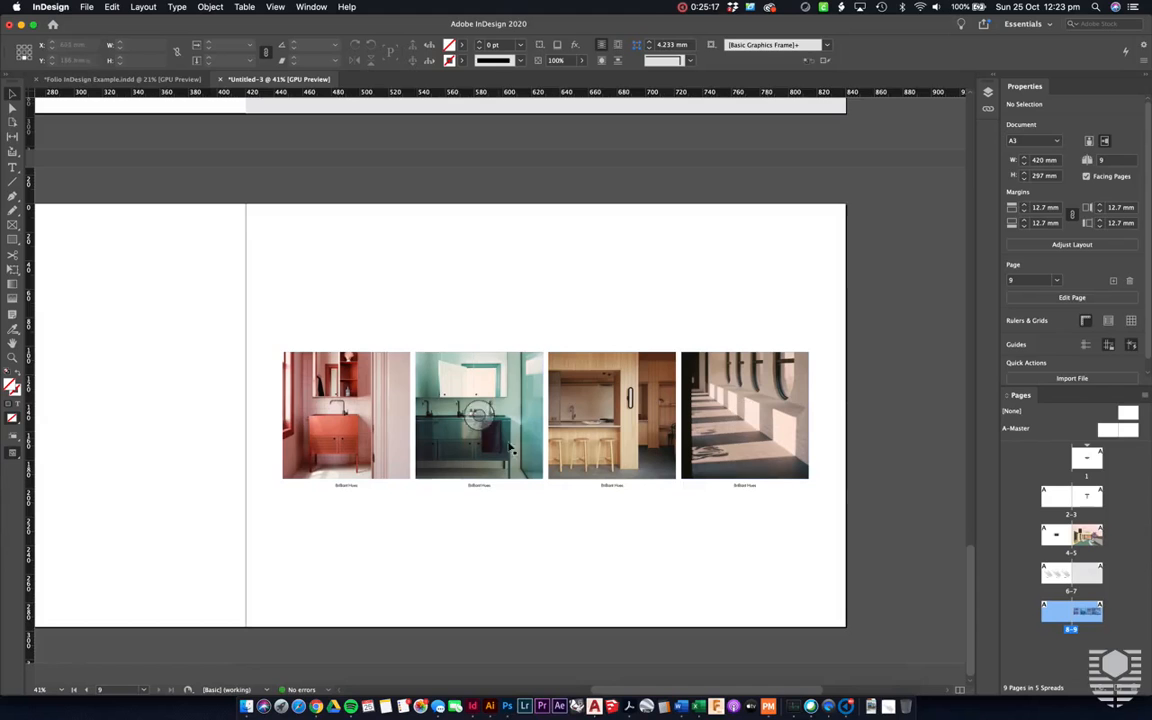
Step: Duplicate page 9's row of four captioned photos onto page 8, centred at the same height
scroll(399, 432, left, 4)
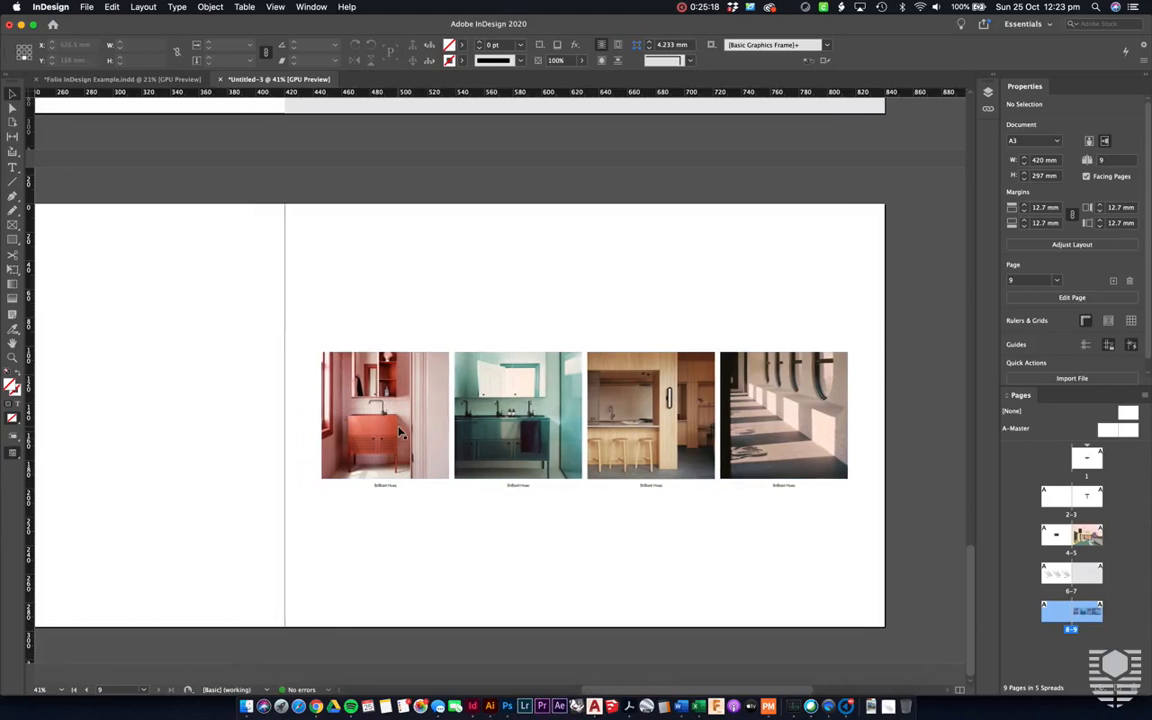
scroll(399, 432, down, 1)
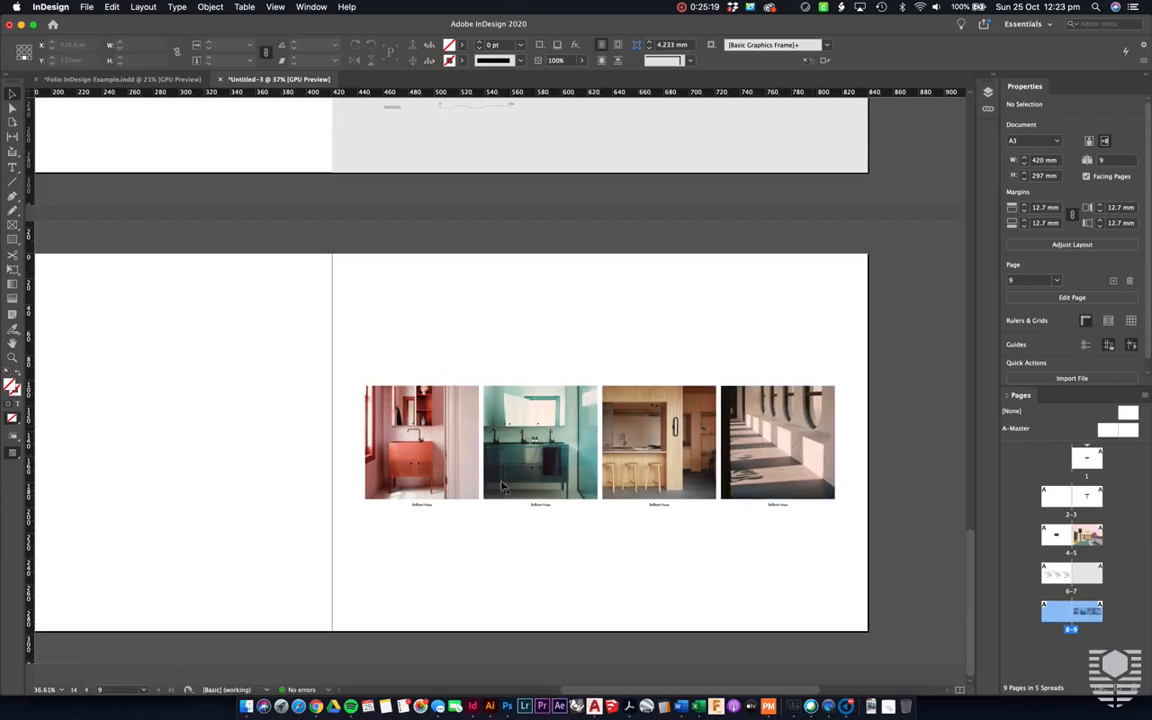
scroll(640, 450, left, 2)
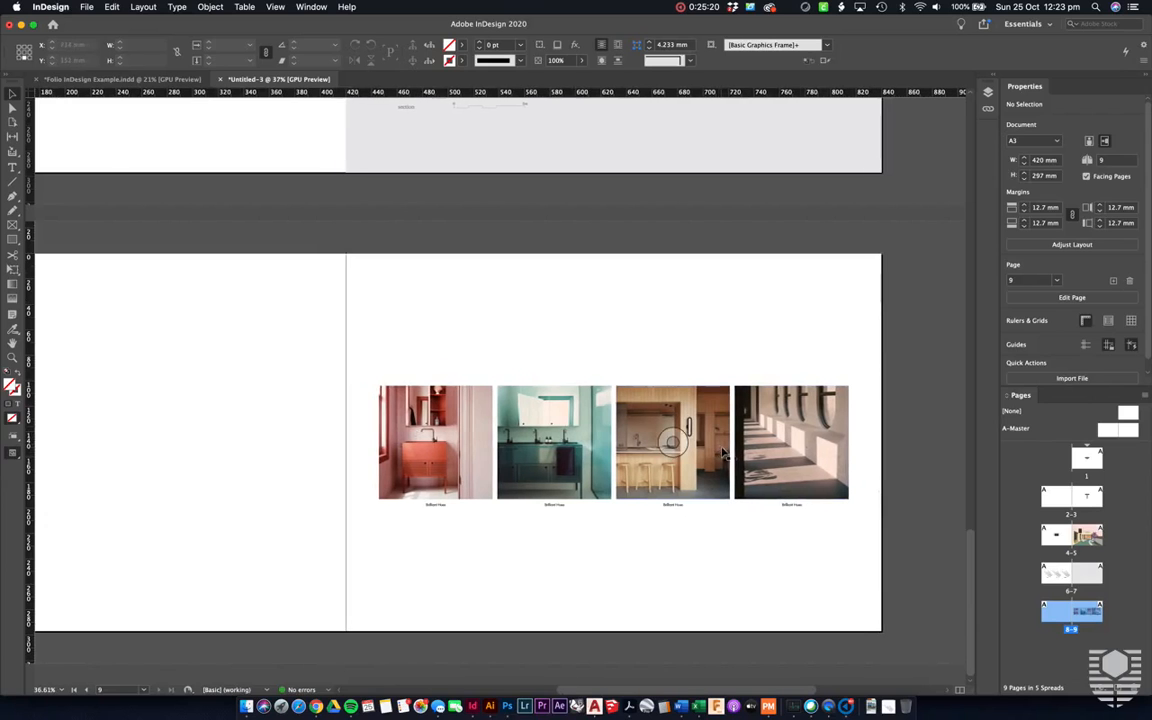
scroll(874, 488, left, 1)
scroll(872, 490, down, 1)
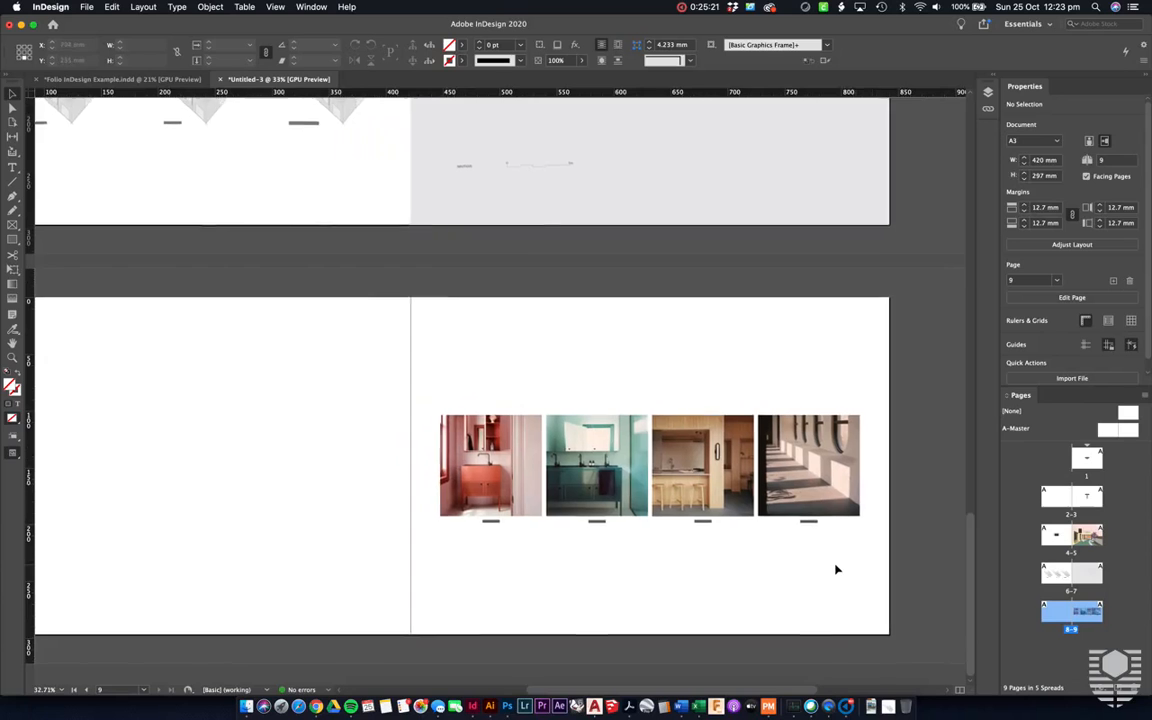
scroll(837, 570, left, 2)
drag(872, 562, 512, 395)
drag(563, 470, 118, 470)
scroll(306, 400, left, 4)
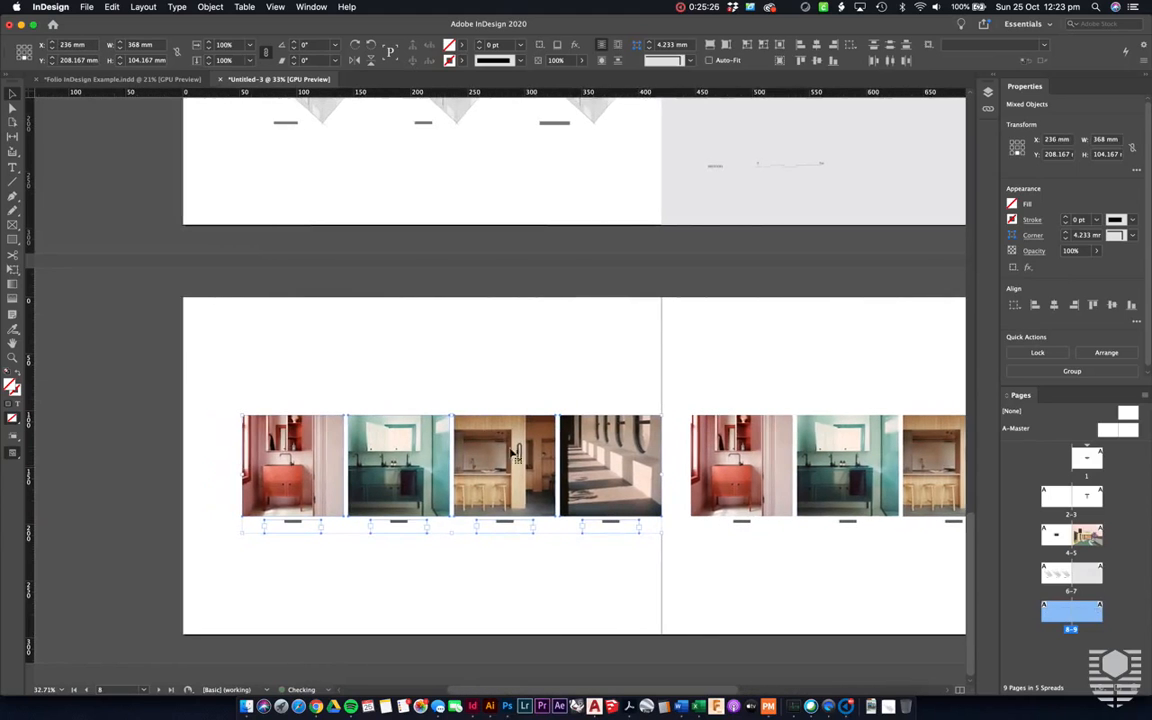
drag(516, 455, 498, 480)
click(478, 364)
scroll(477, 363, right, 1)
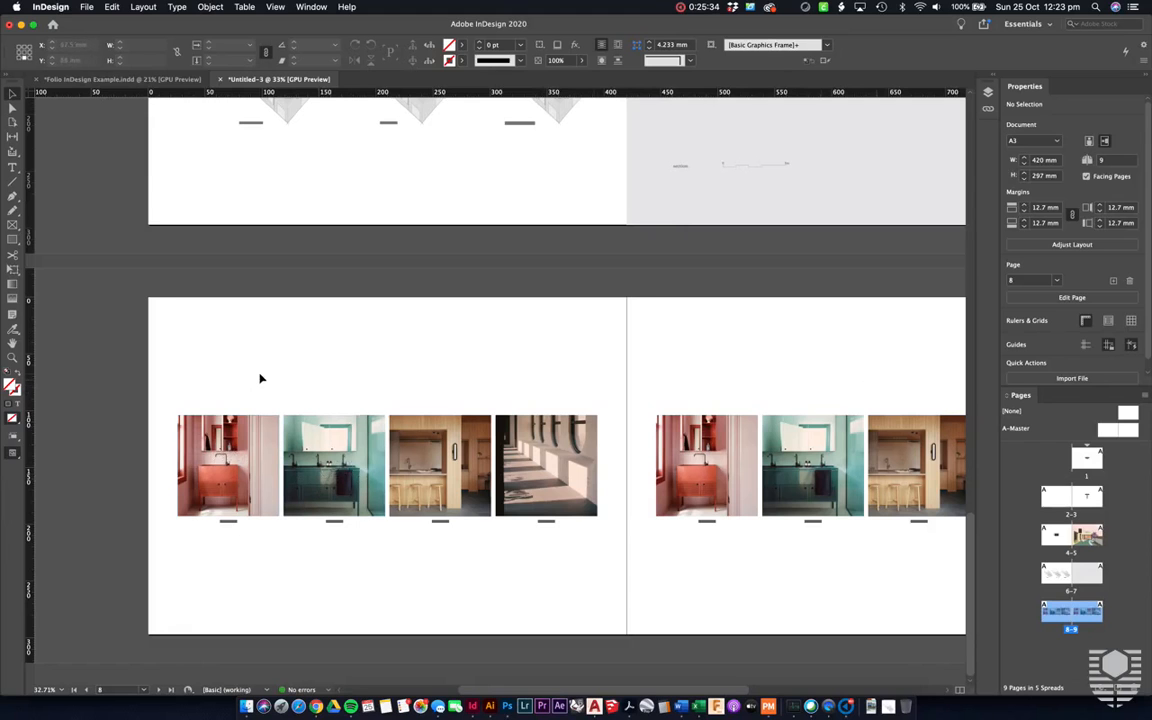
Step: Duplicate the 8–9 spread as a new spread, pages 10–11, directly after it
scroll(260, 378, right, 5)
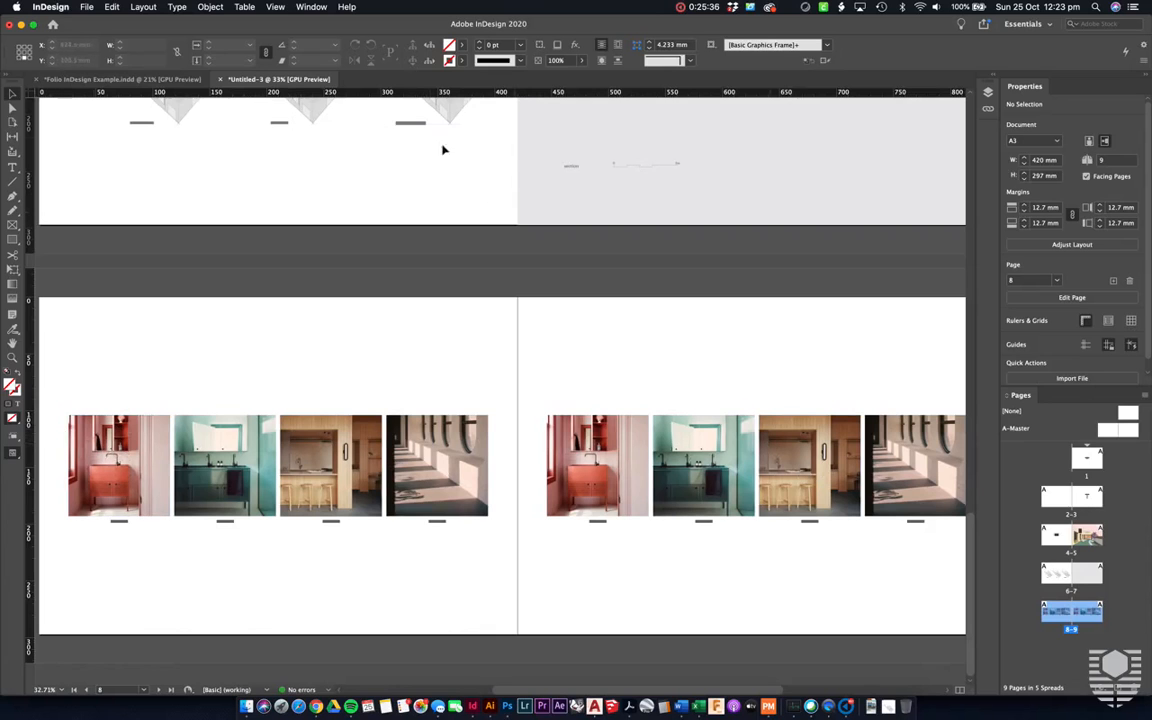
scroll(550, 144, up, 5)
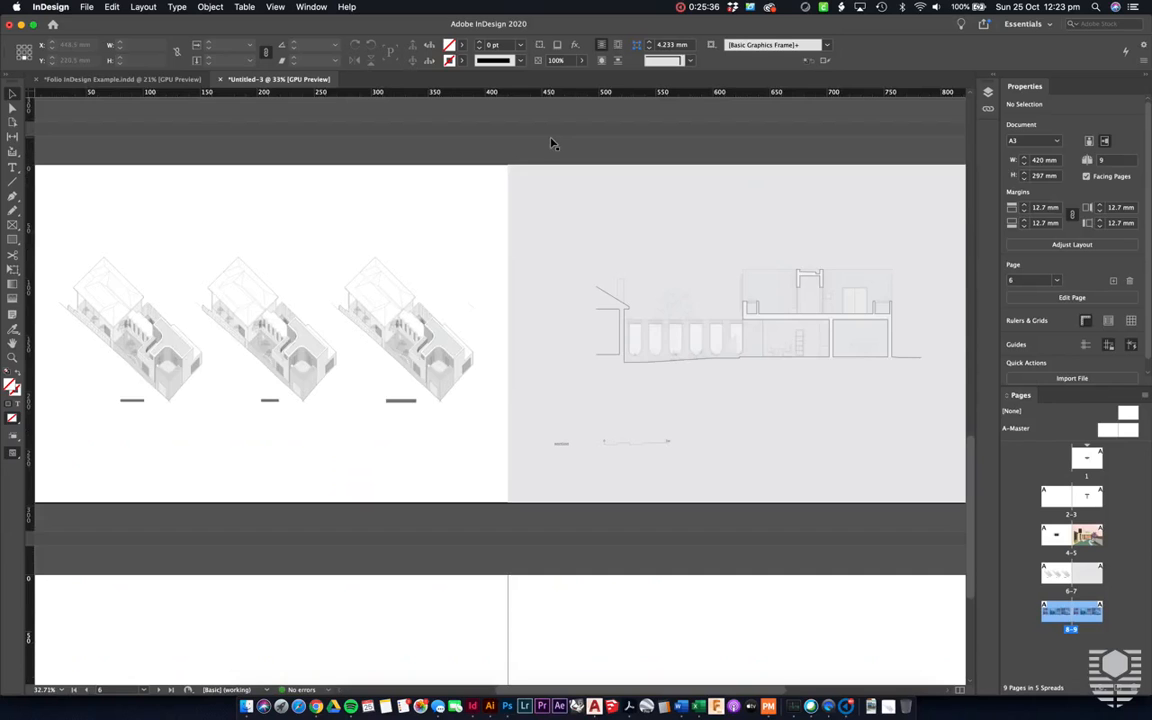
scroll(342, 373, up, 2)
scroll(355, 463, down, 2)
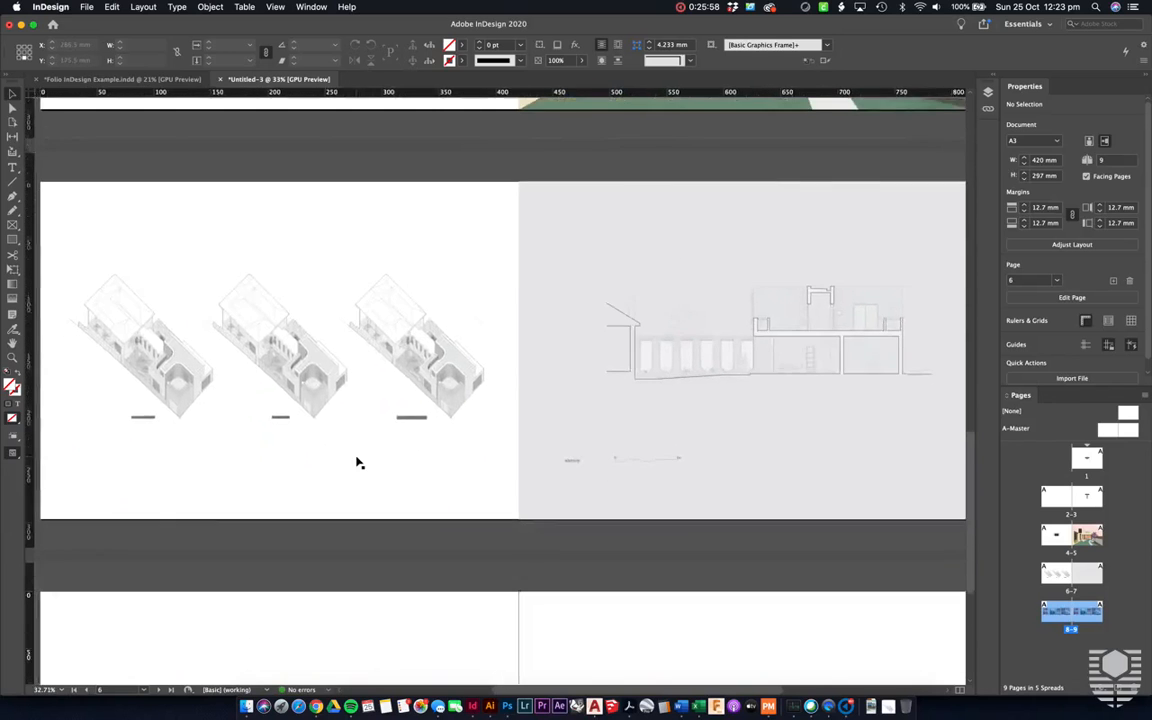
scroll(357, 462, down, 5)
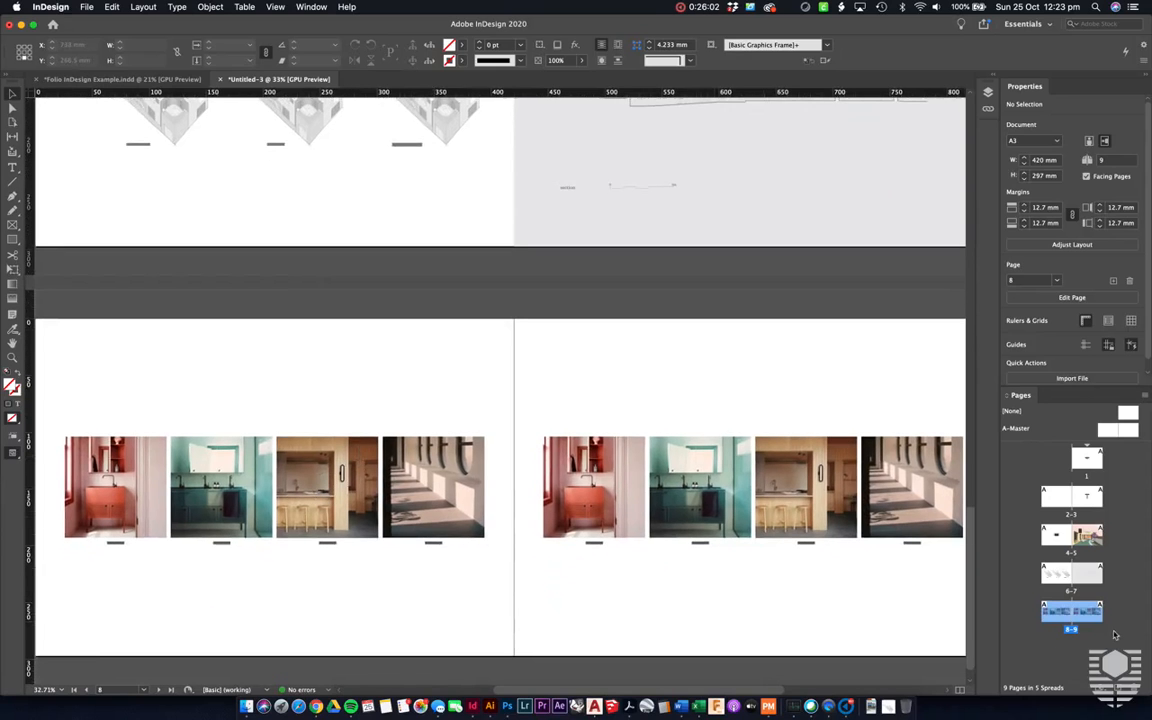
drag(1091, 614, 1119, 633)
Step: Delete all the photos and captions on the 10–11 spread
scroll(797, 490, down, 3)
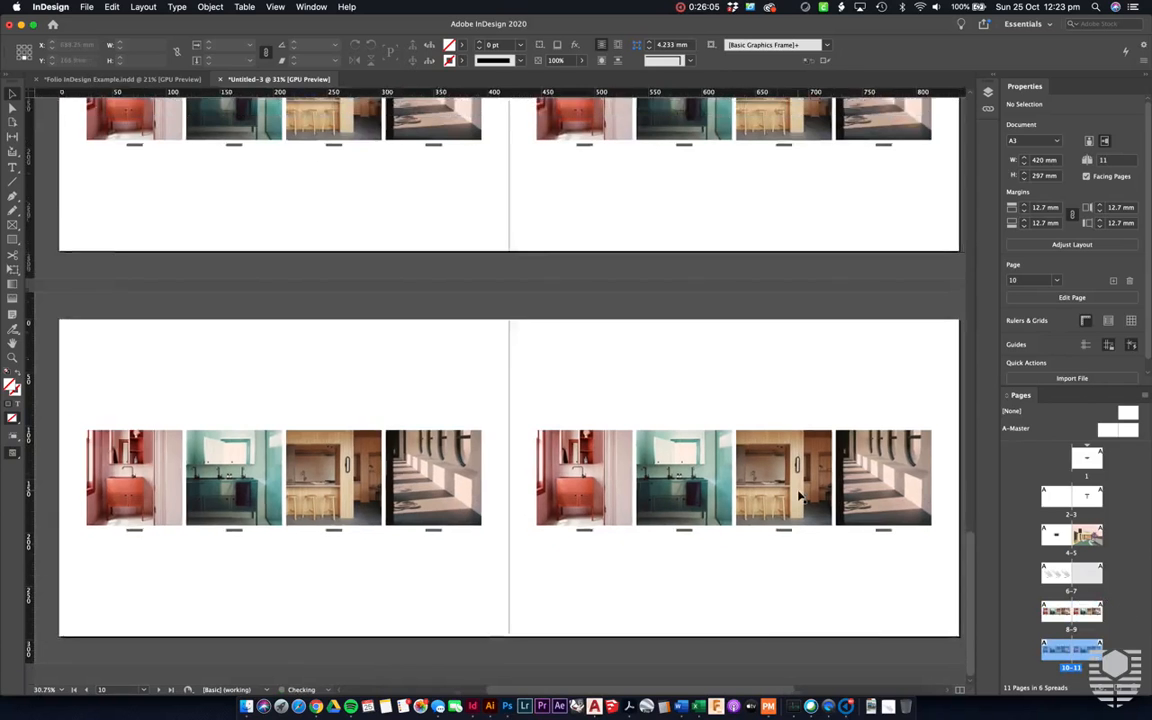
drag(888, 591, 159, 378)
key(Delete)
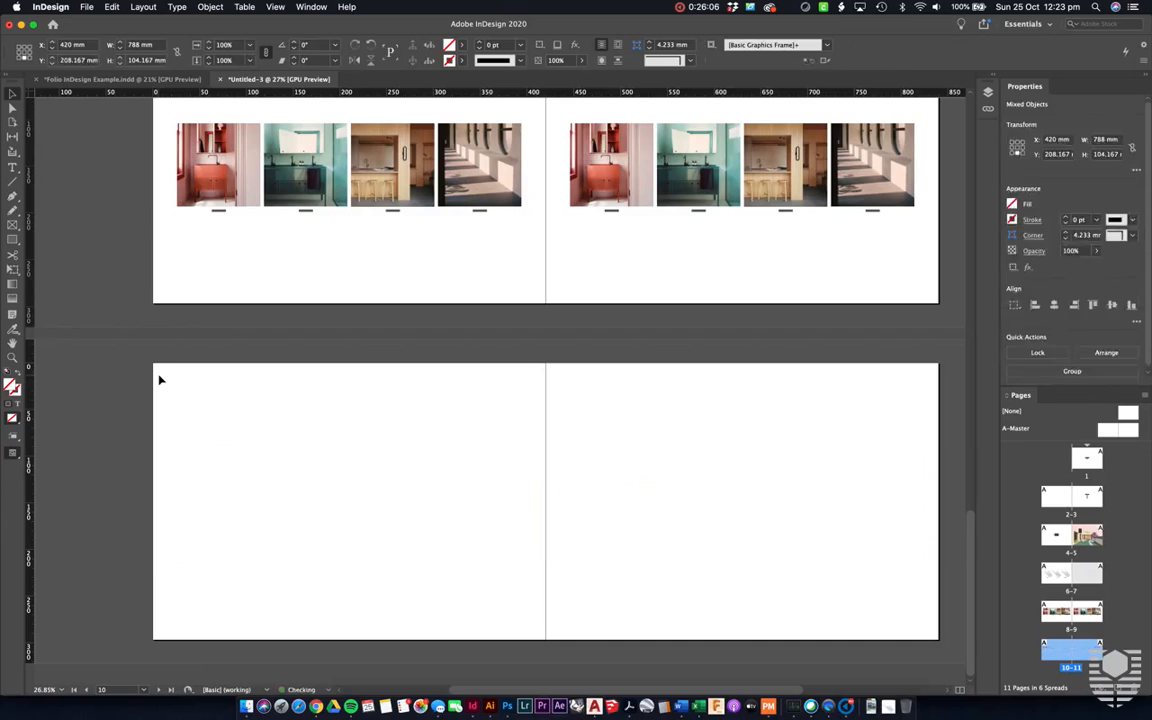
Step: Switch to Finder and browse up to the Studio Bright CAD Files folder to find the diagrams file
click(247, 697)
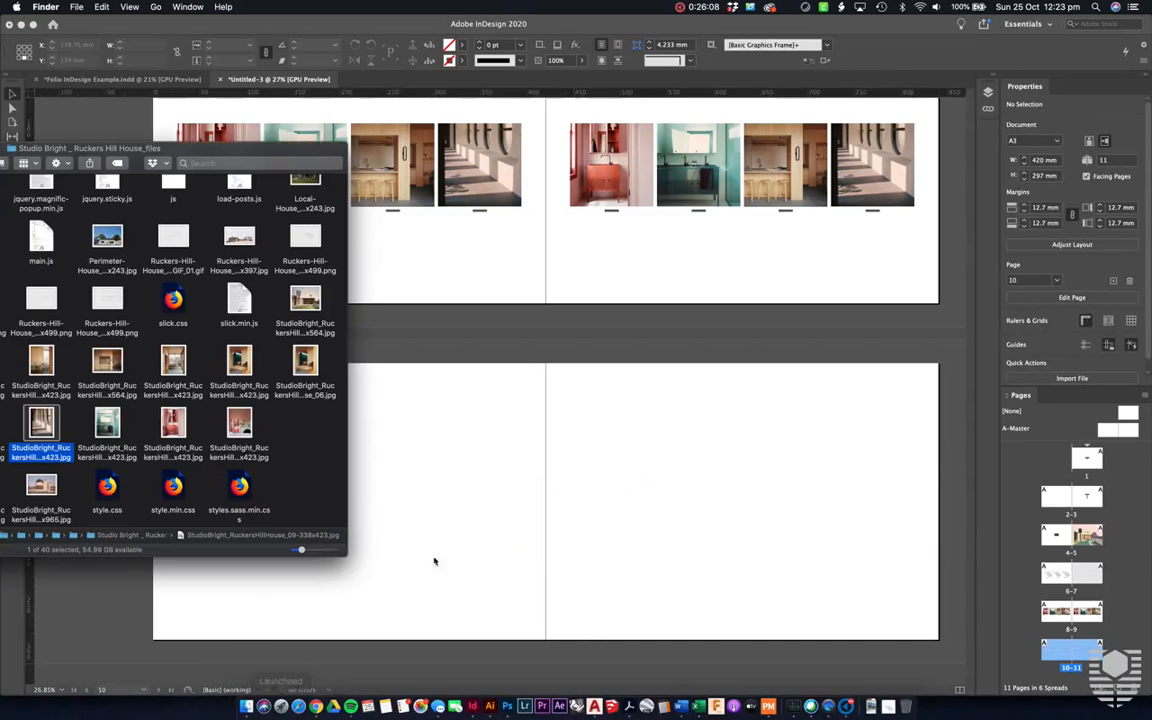
drag(264, 152, 572, 159)
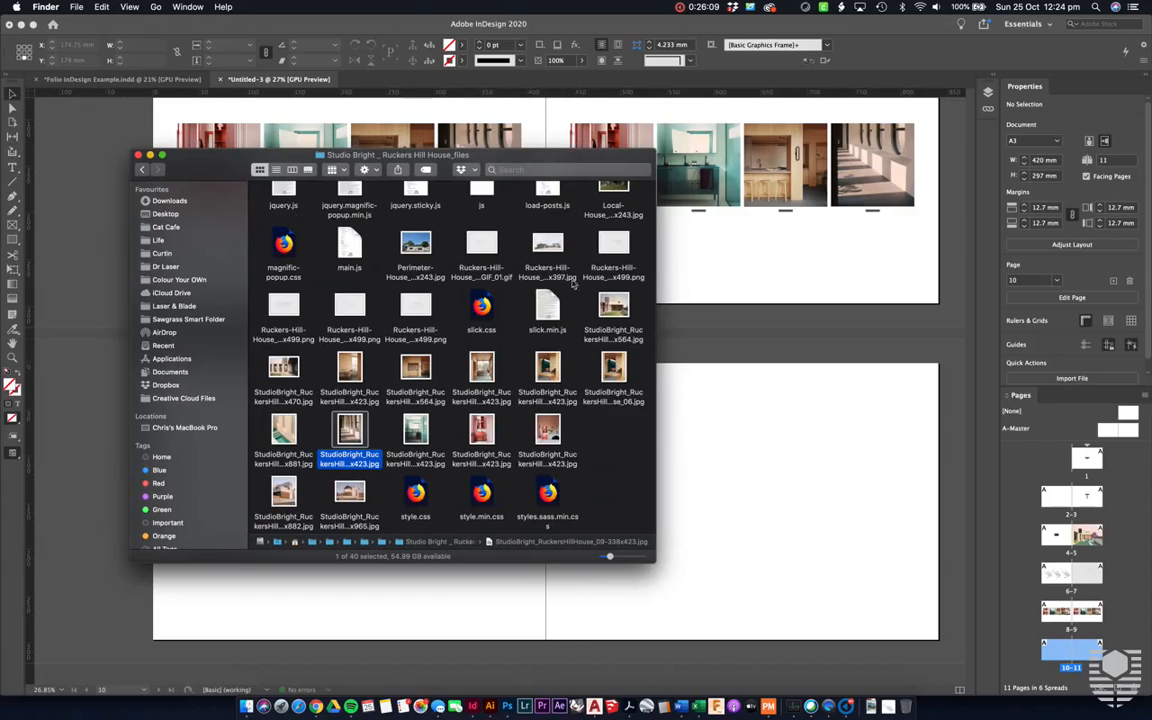
click(143, 170)
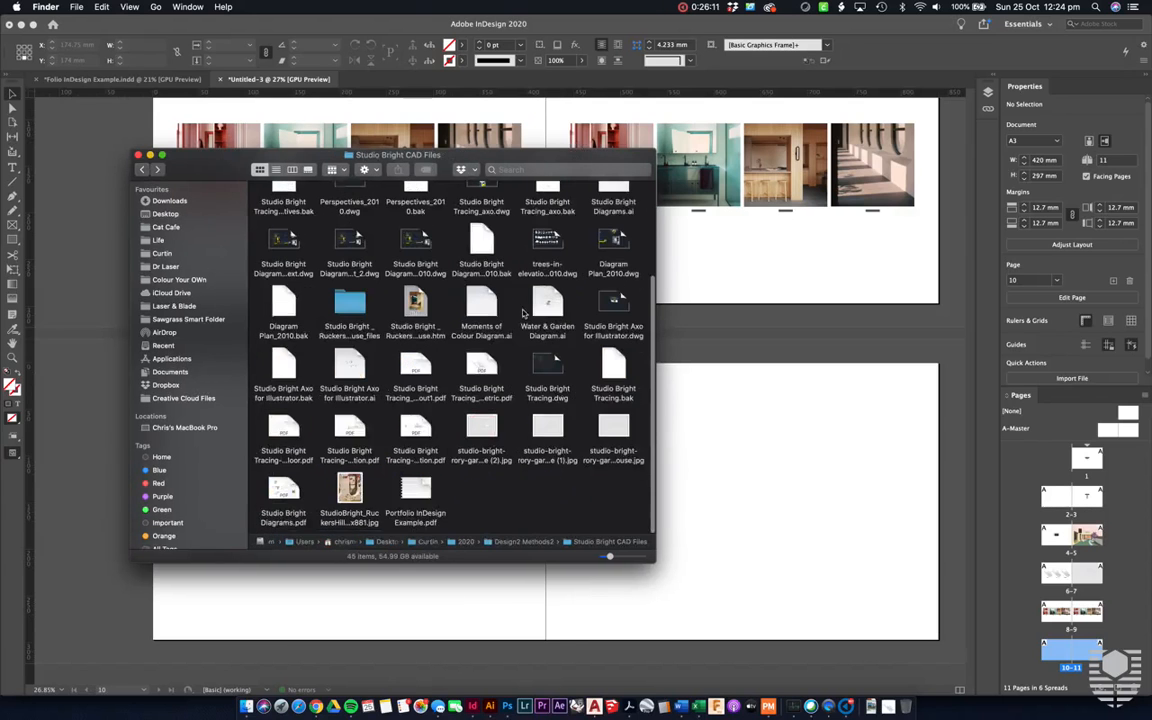
scroll(522, 313, up, 3)
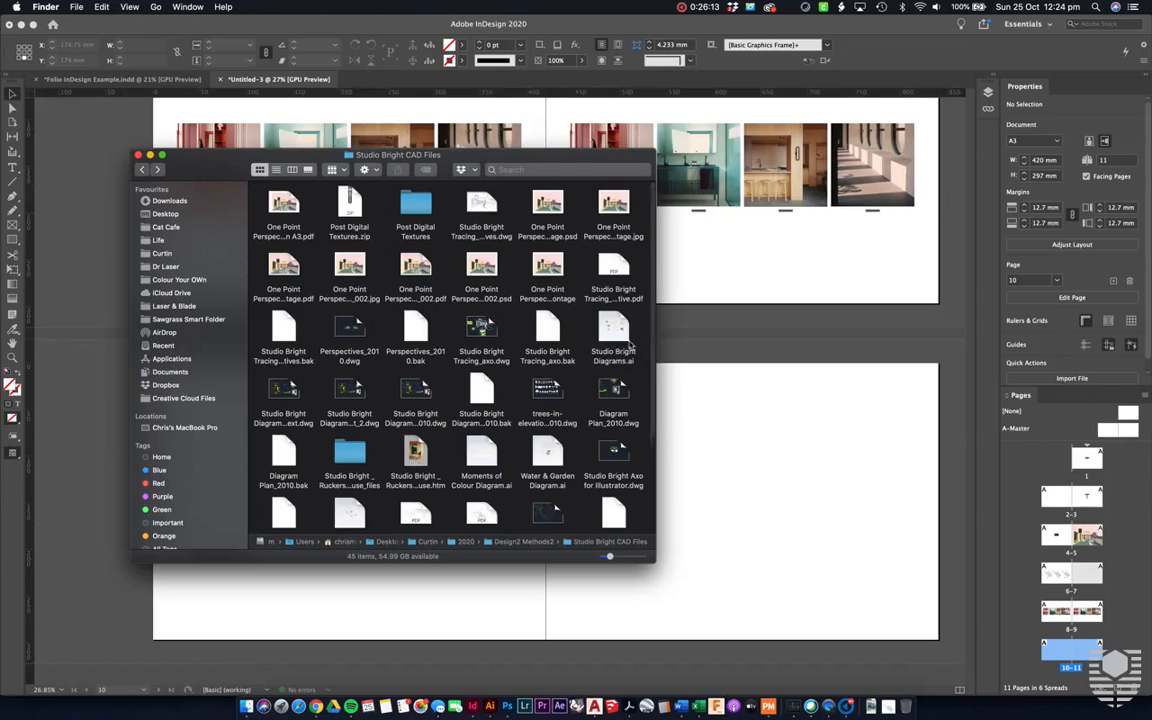
Step: Place Studio Bright Diagrams.ai at full size on the 10–11 spread, covering most of page 11 and slightly crossing the spine
drag(614, 340, 757, 479)
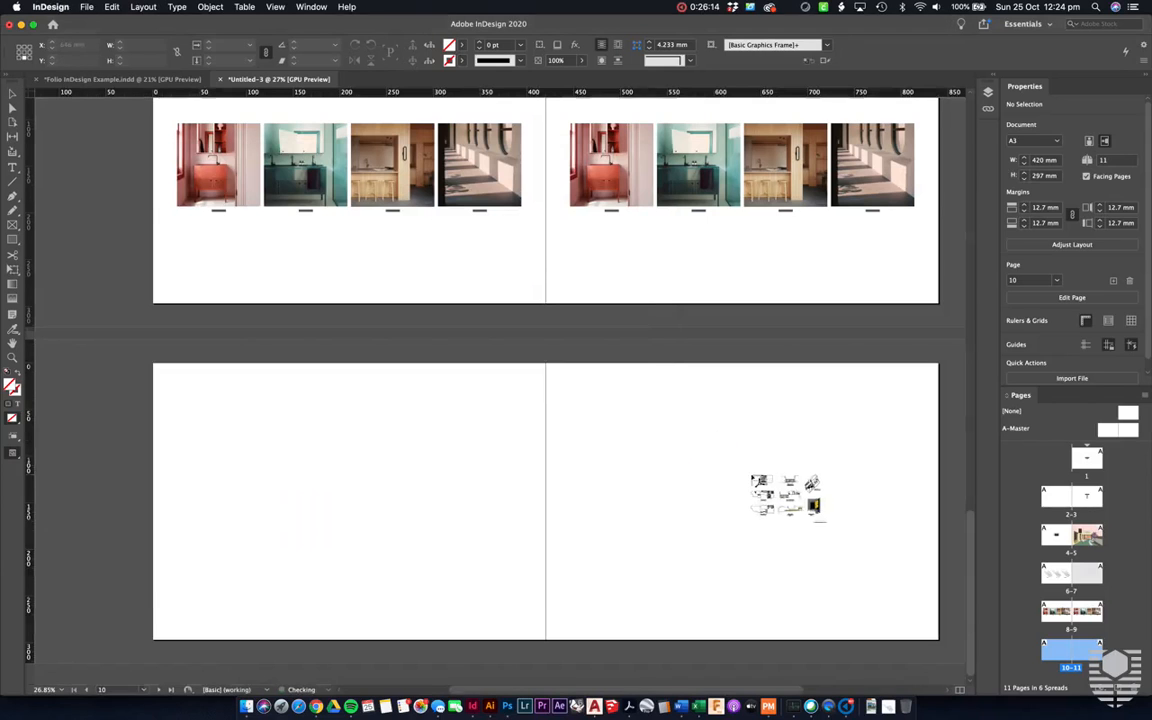
click(706, 466)
drag(753, 517, 598, 447)
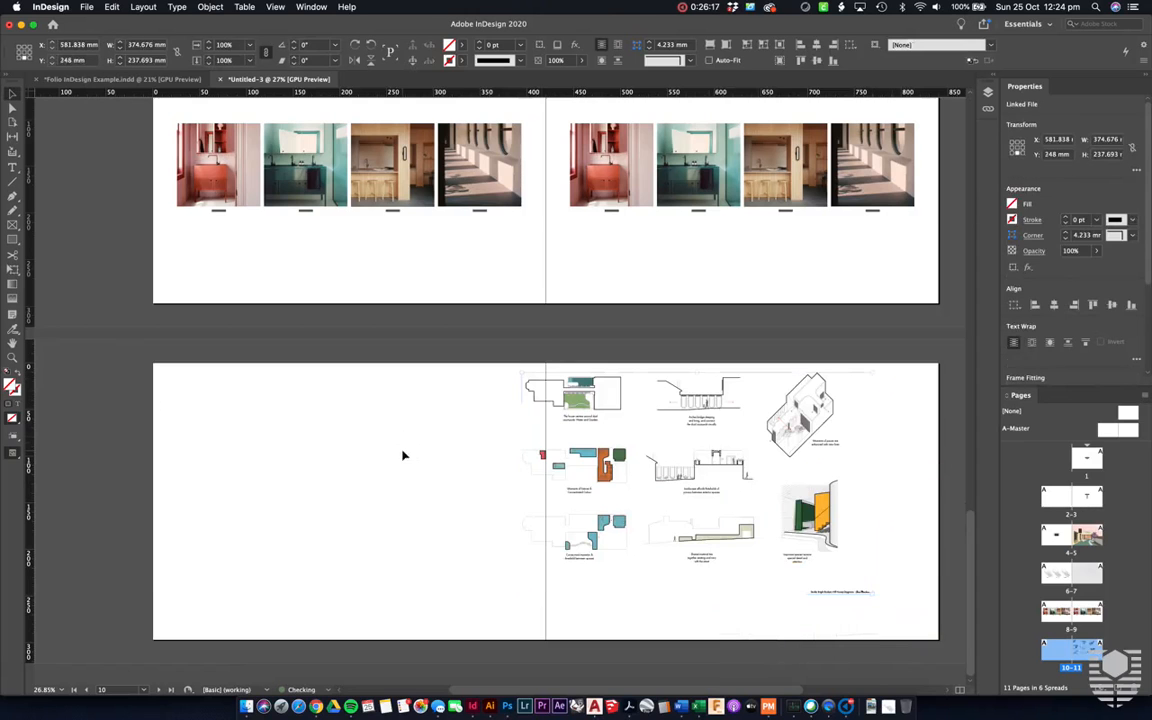
click(404, 455)
Step: Duplicate the diagram sheet onto page 10 and crop the copy to the first two diagrams of its top row, about 64 mm high
scroll(404, 455, right, 1)
scroll(660, 533, up, 2)
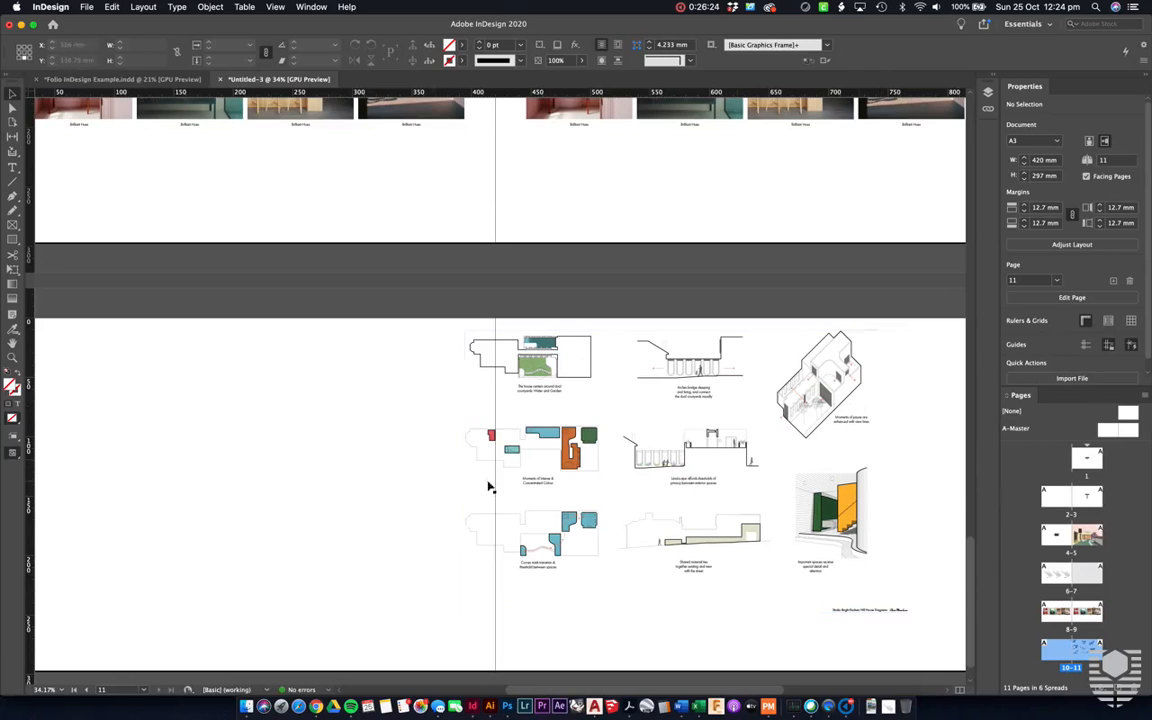
scroll(600, 488, down, 2)
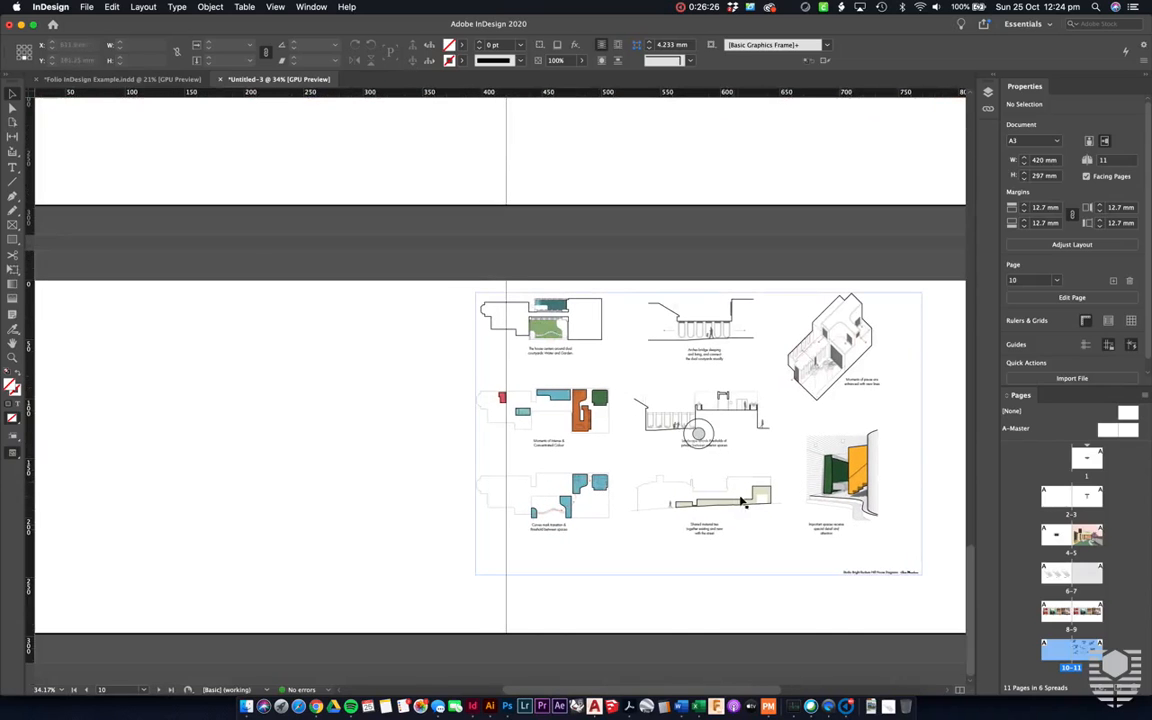
click(870, 520)
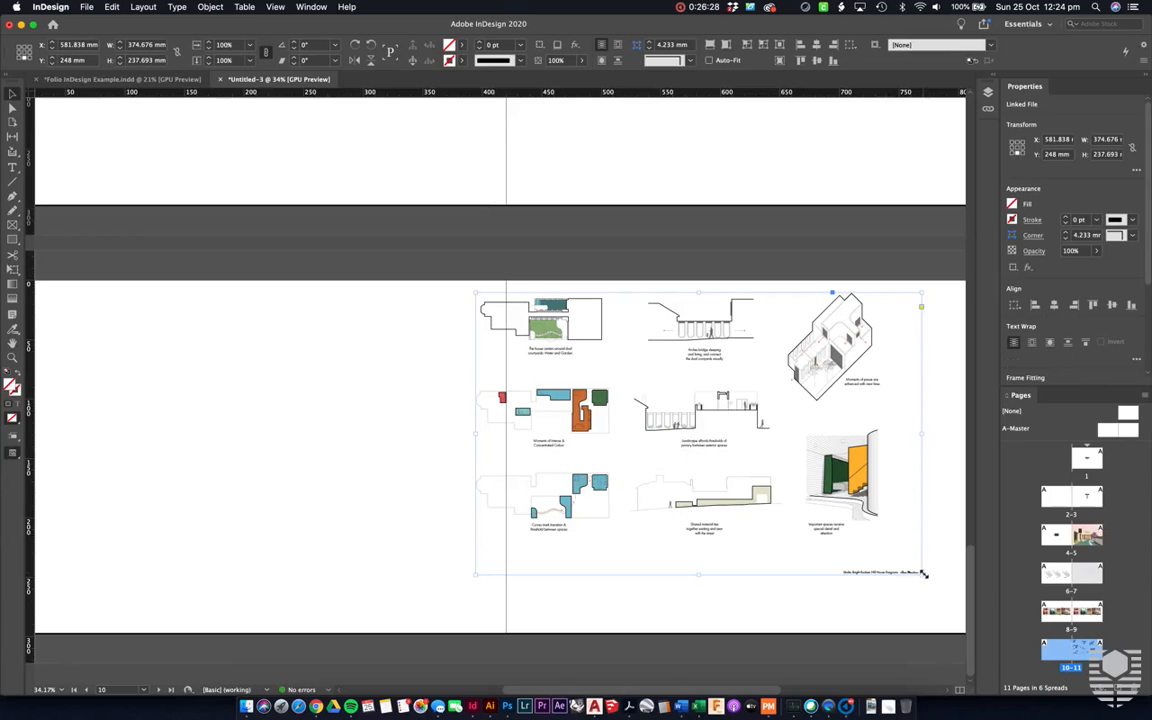
drag(712, 386, 415, 424)
scroll(415, 424, left, 2)
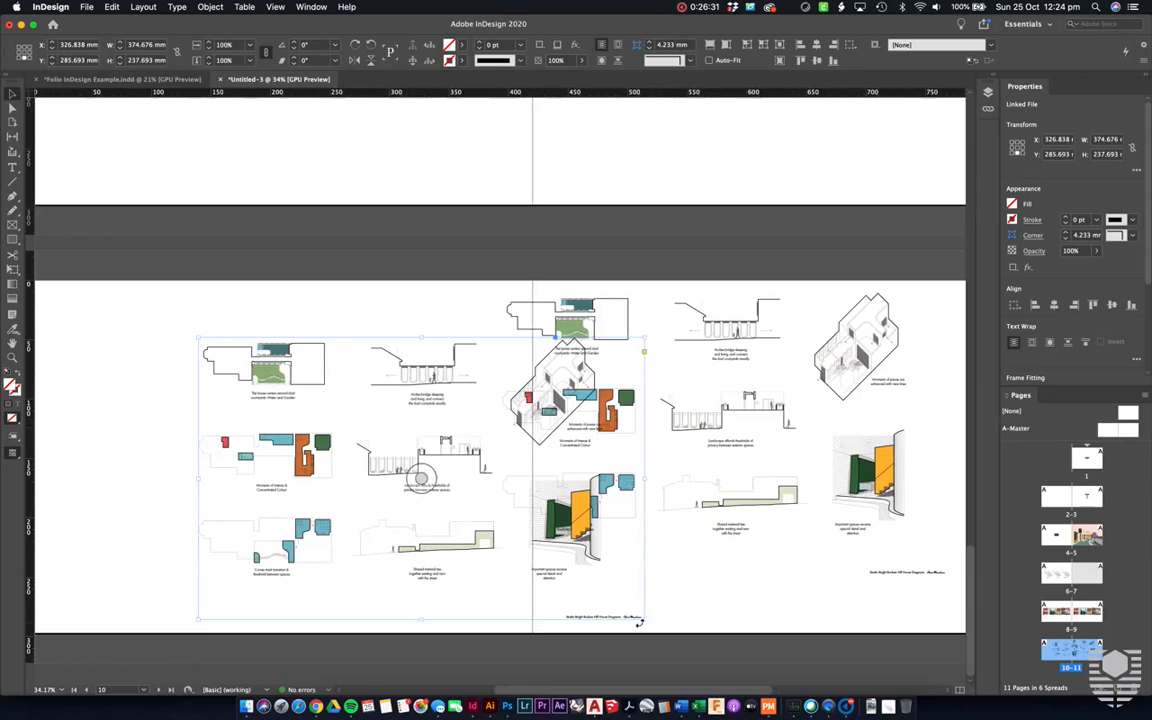
drag(644, 618, 496, 413)
click(346, 280)
Step: Move the cropped pair of diagrams to the left part of page 10, around mid-height
scroll(350, 322, left, 5)
drag(386, 373, 236, 454)
click(423, 357)
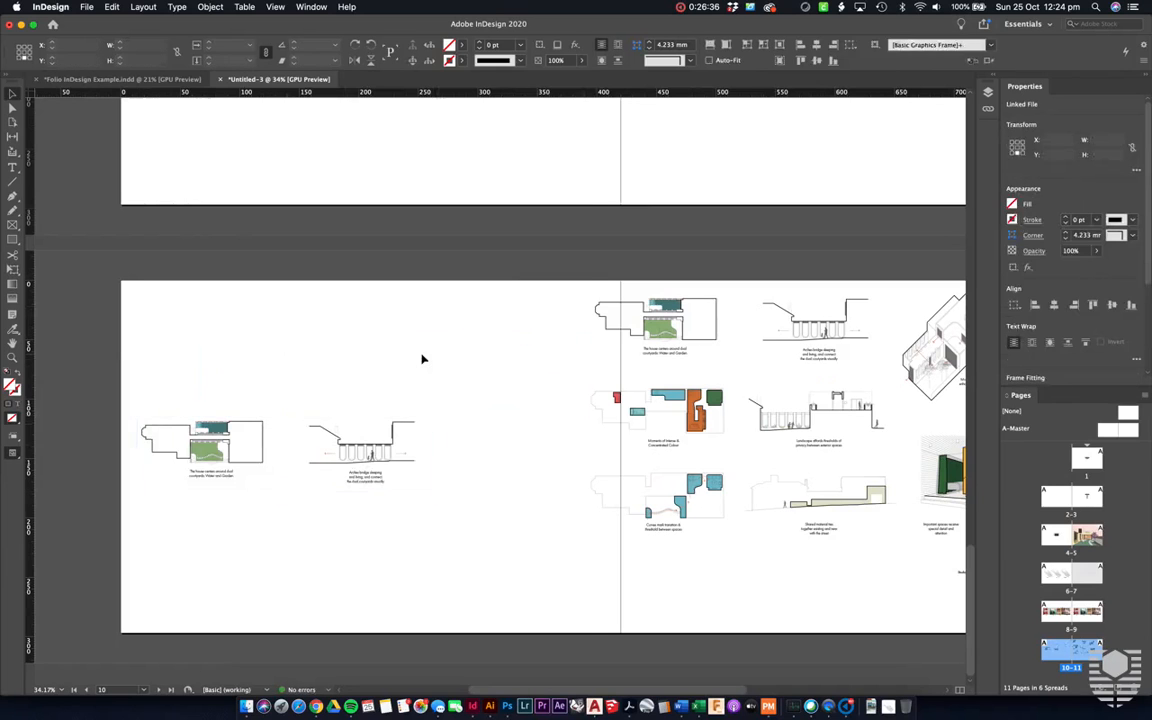
Step: Duplicate the diagram sheet again and crop the copy to the landscape thresholds section and its caption, about 121 by 53 mm
scroll(423, 357, right, 3)
drag(662, 484, 685, 452)
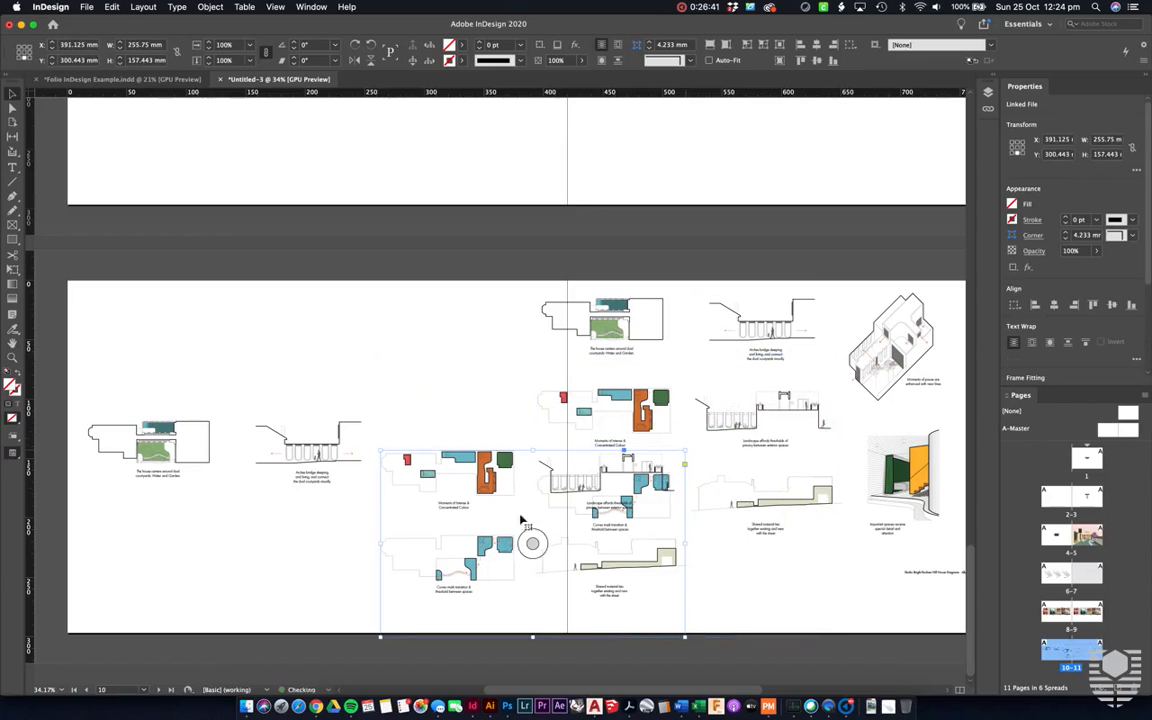
drag(384, 631, 541, 514)
click(483, 465)
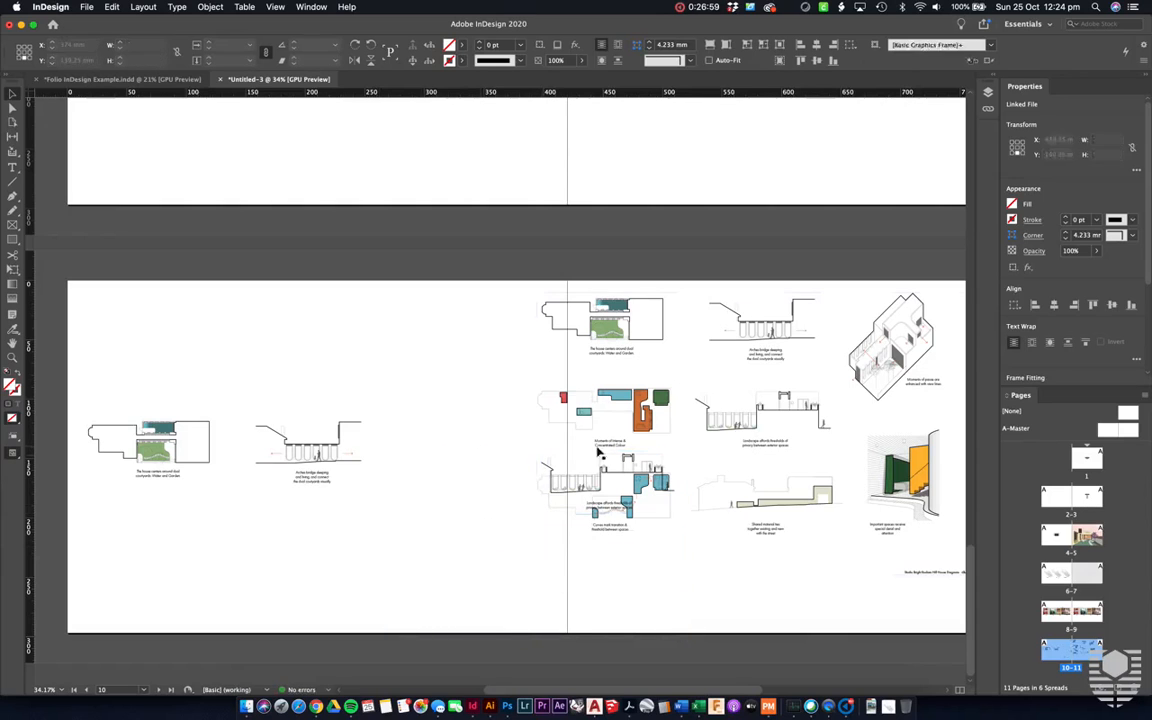
Step: Move the landscape thresholds section into line as the third diagram on page 10 and nudge it right for even spacing
click(618, 477)
drag(631, 464, 471, 428)
click(453, 370)
click(474, 438)
key(shift+Right)
key(shift+Right)
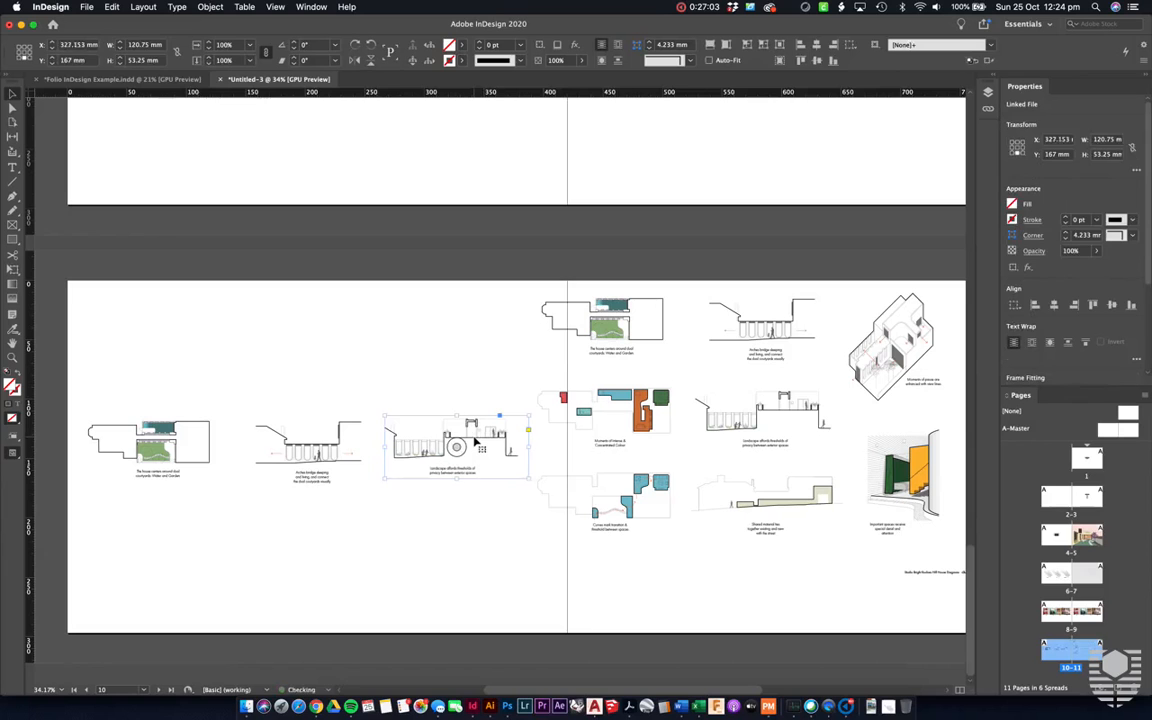
key(shift+Right)
click(425, 375)
drag(448, 377, 154, 571)
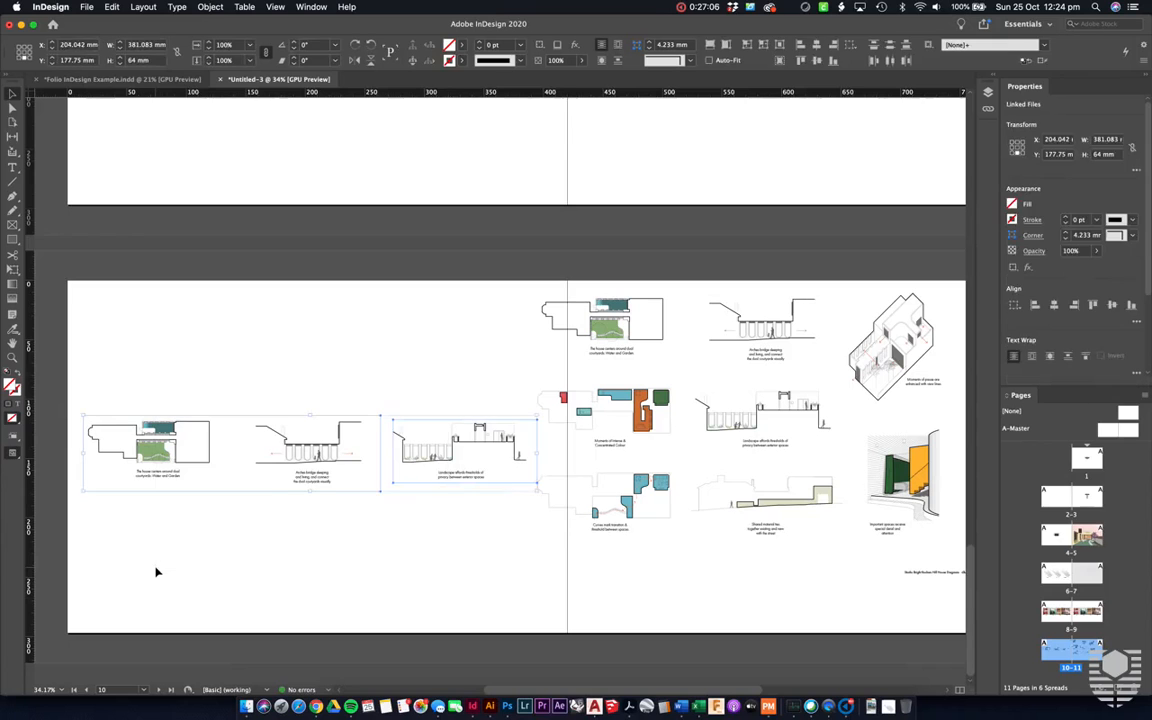
click(321, 375)
Step: Crop the original sheet to the first two bottom-row diagrams, about 266 by 95 mm, and move them onto page 11 level with page 10's row
scroll(323, 377, right, 1)
scroll(323, 377, right, 3)
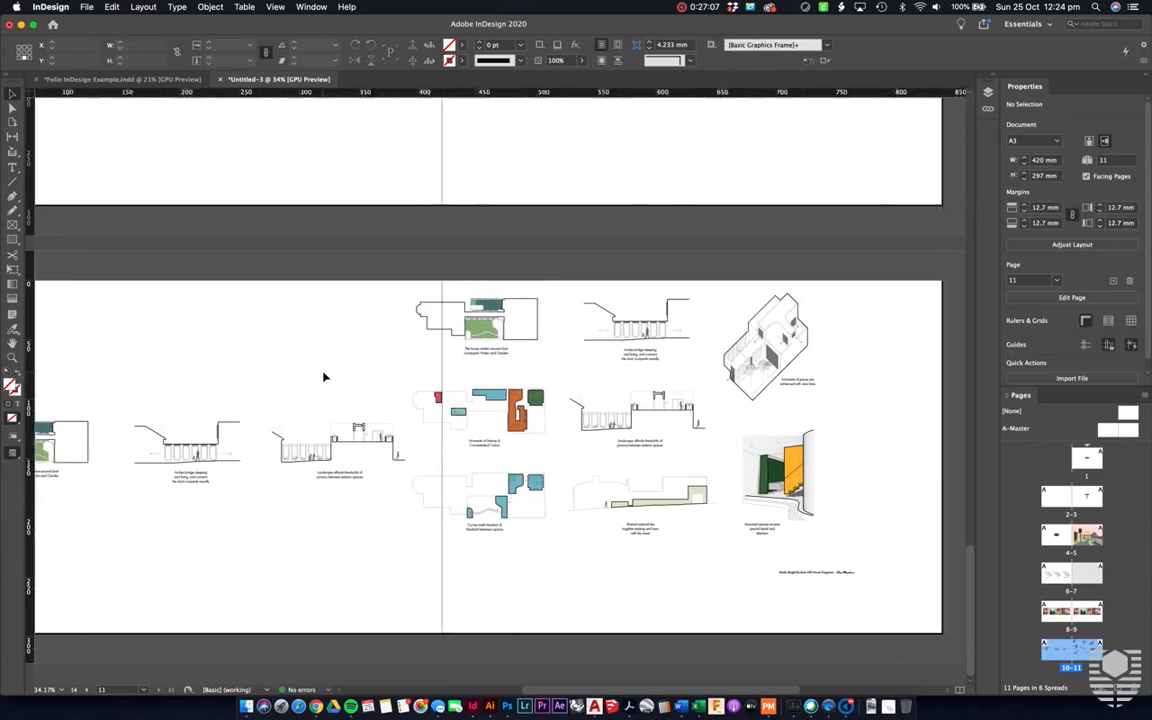
click(622, 453)
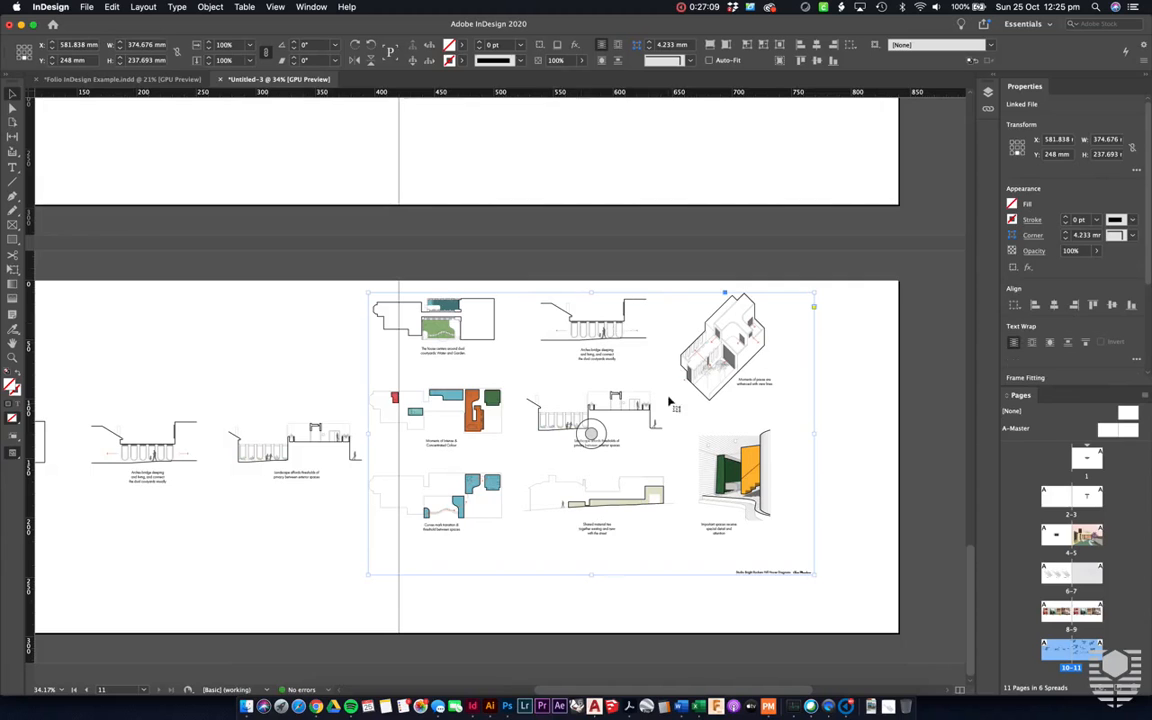
drag(592, 294, 592, 463)
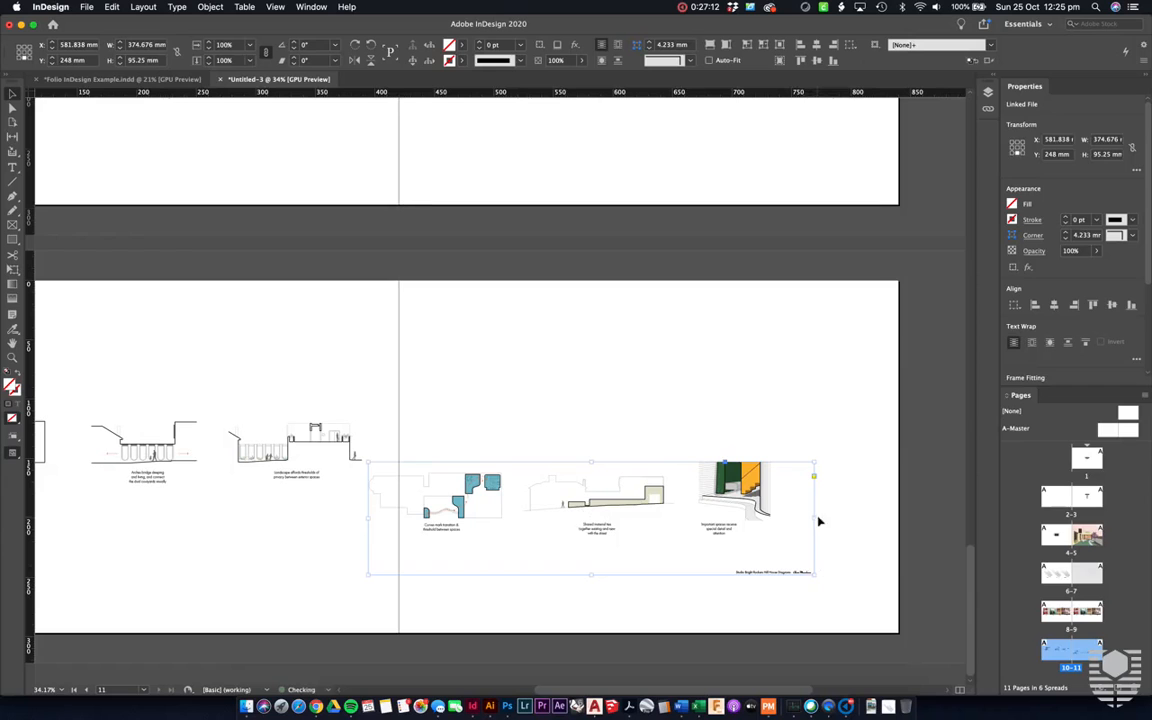
drag(815, 519, 686, 519)
click(663, 391)
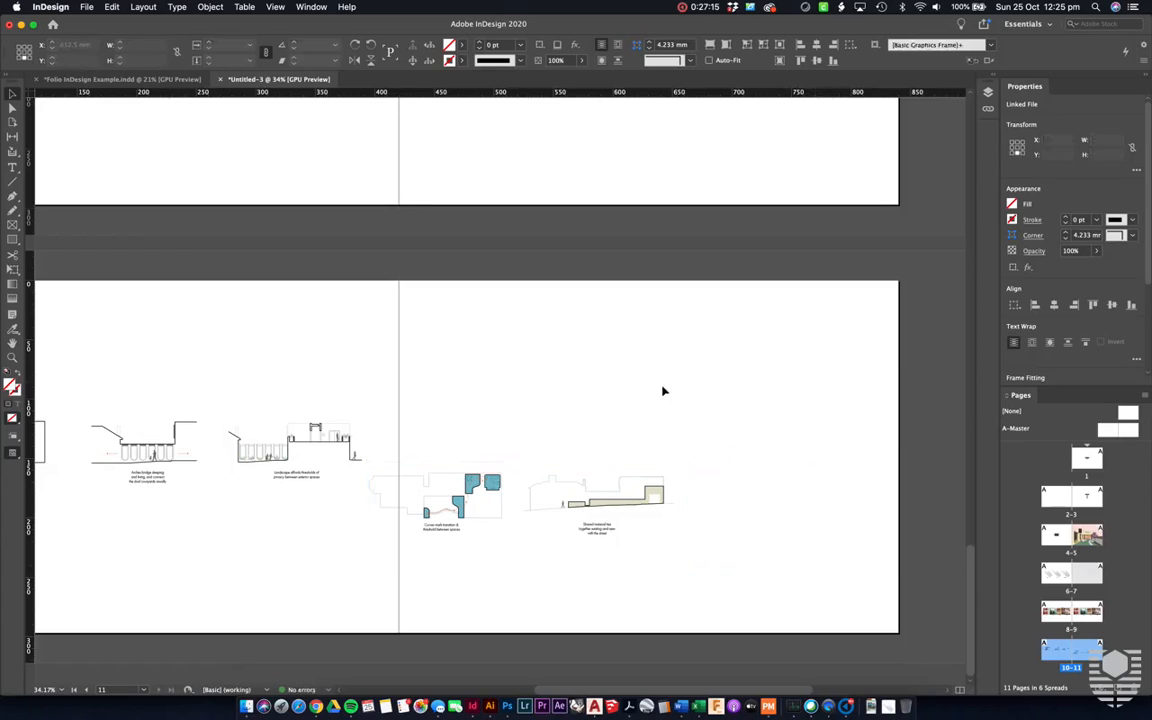
drag(538, 486, 568, 430)
click(571, 334)
Step: Duplicate page 11's cropped frame below the row, shift its content and crop it to the captioned axonometric, about 109 by 102 mm
scroll(572, 333, right, 2)
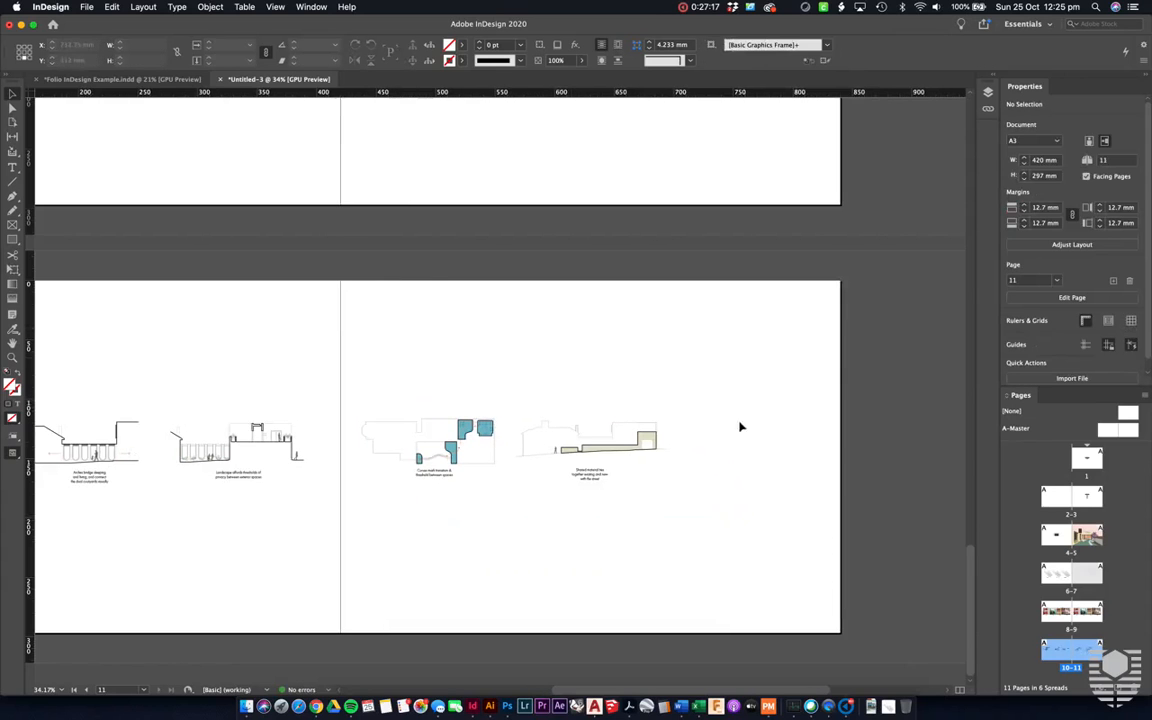
drag(609, 458, 806, 529)
click(761, 463)
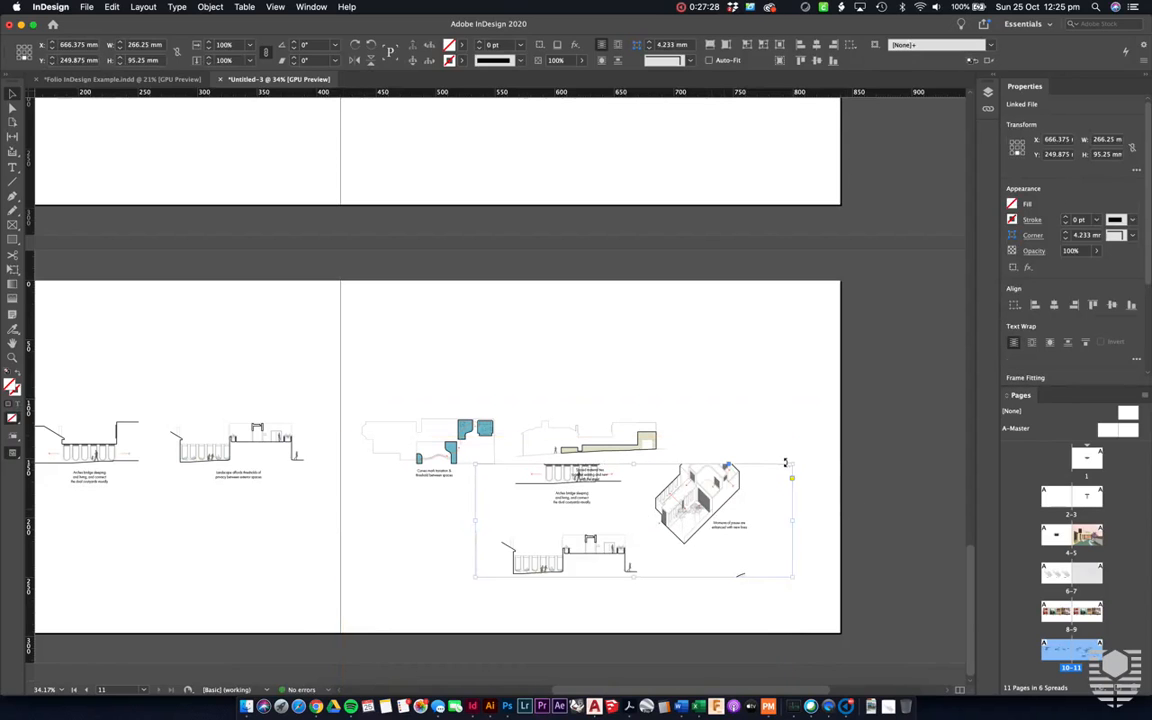
drag(793, 463, 775, 436)
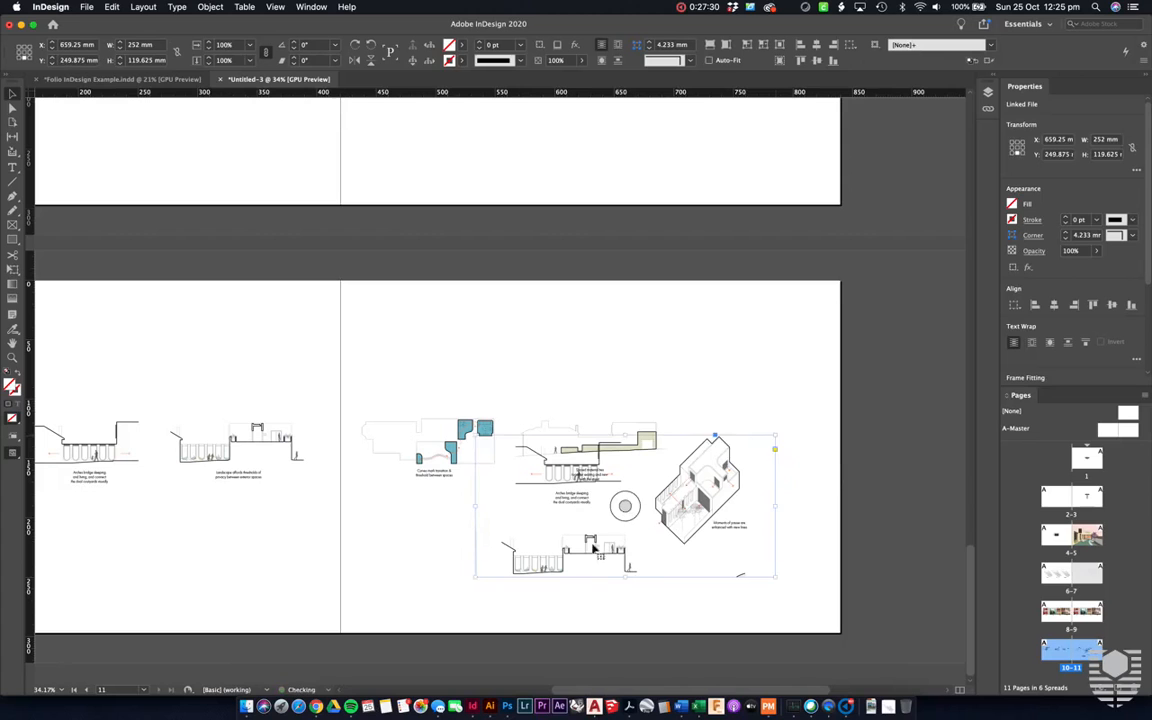
drag(477, 580, 577, 598)
key(super+z)
drag(476, 572, 645, 556)
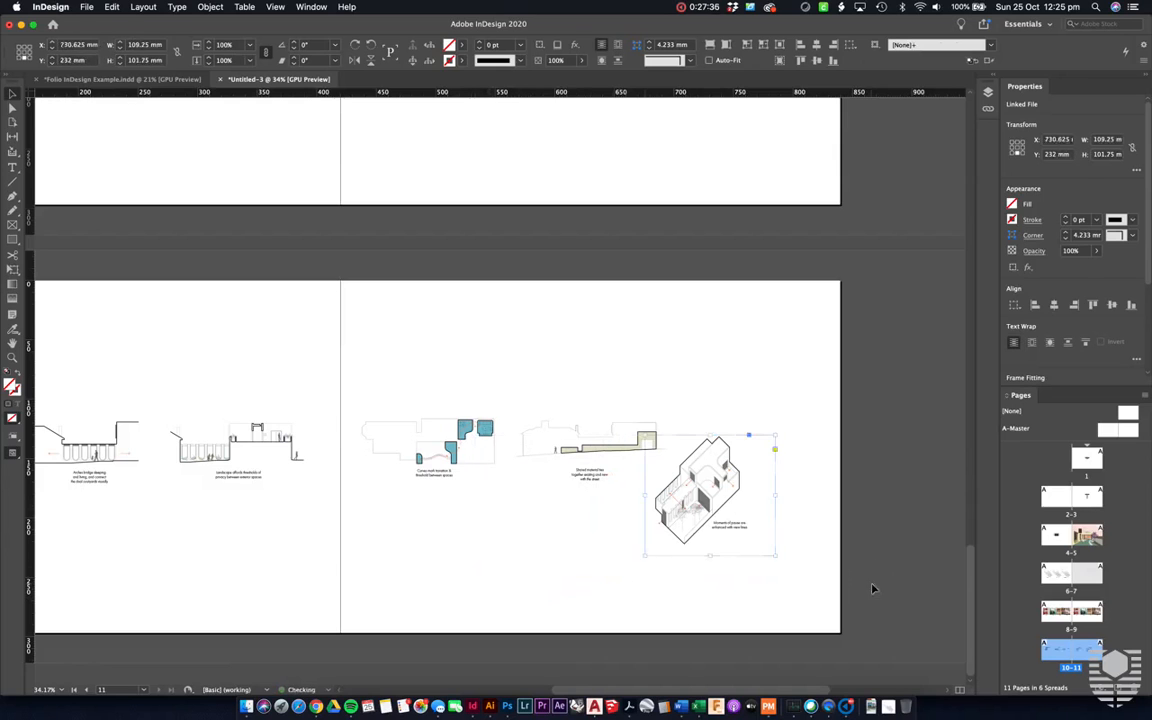
Step: Move the captioned axonometric into line as the third diagram at the outer end of page 11's row
click(874, 589)
drag(716, 527, 766, 476)
click(753, 560)
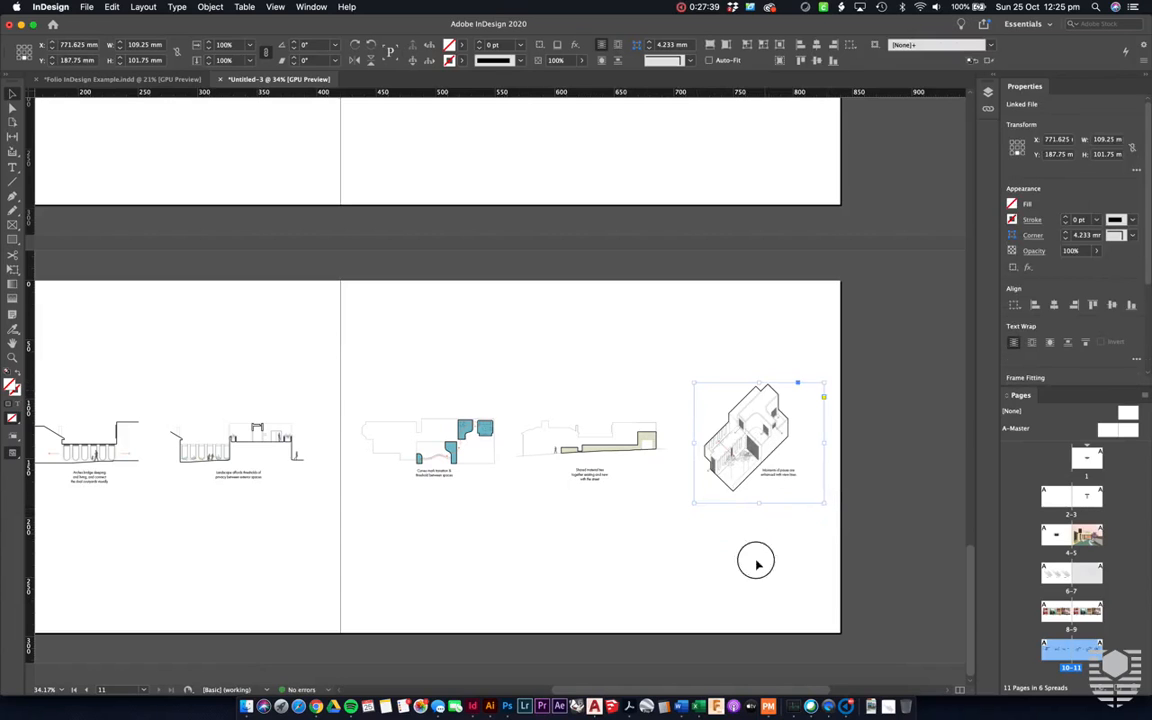
scroll(270, 433, left, 2)
scroll(285, 435, left, 5)
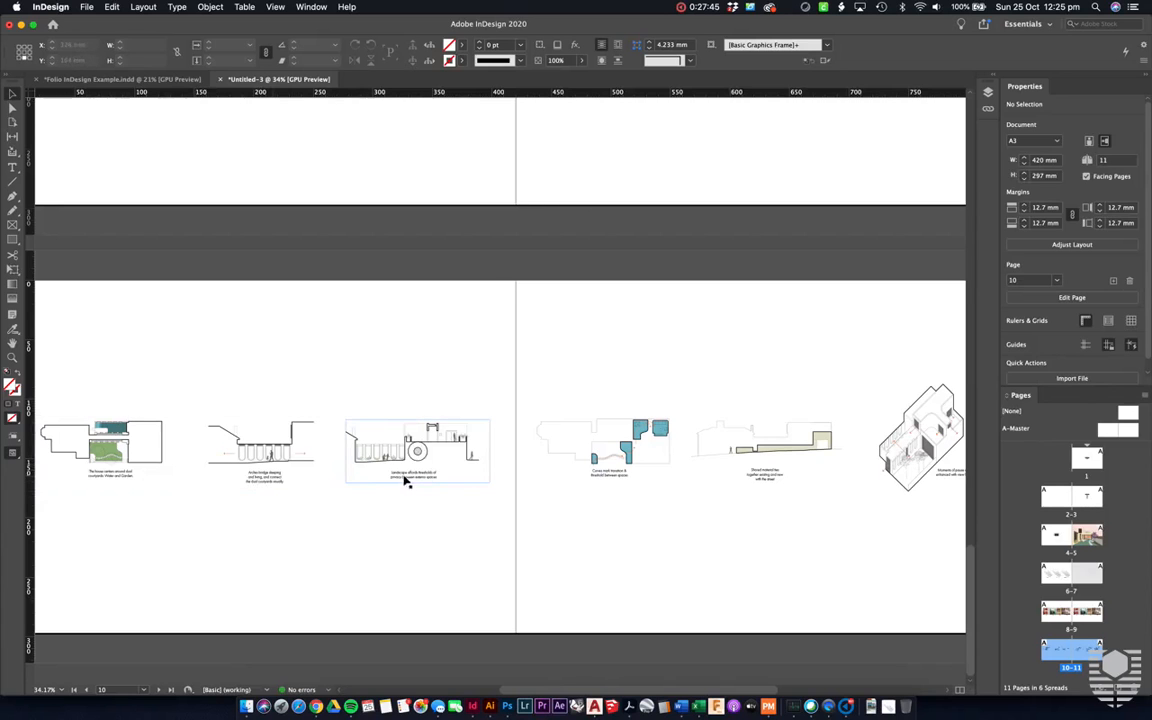
scroll(738, 469, right, 3)
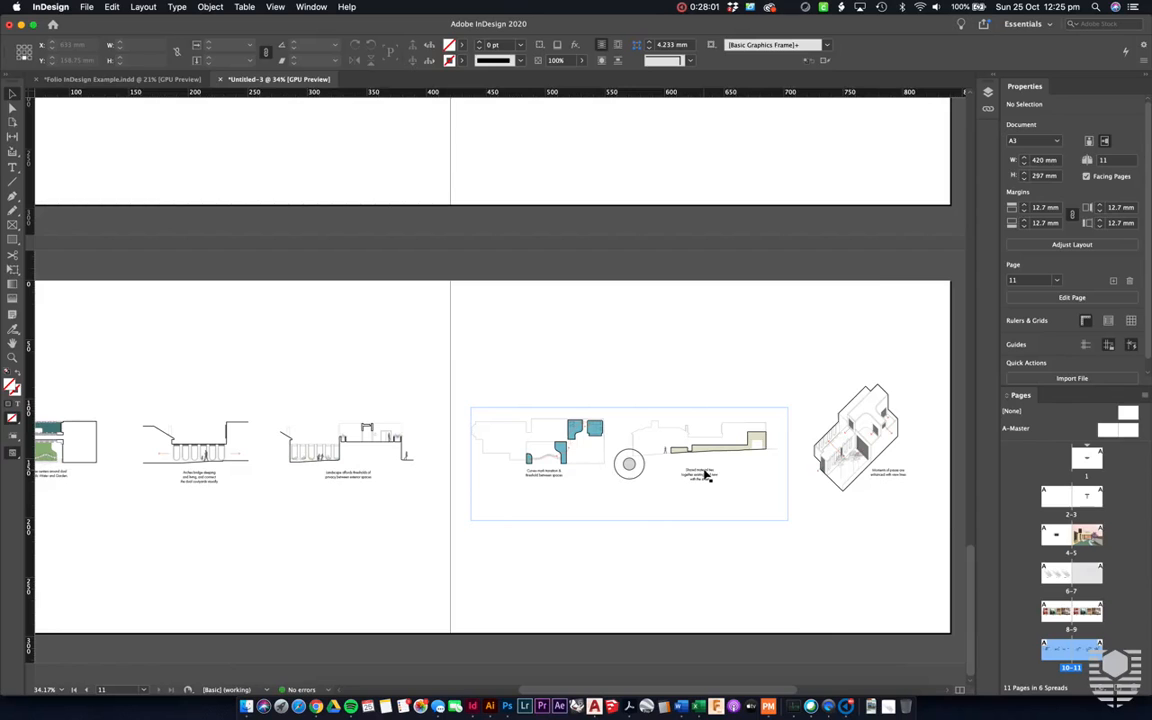
scroll(308, 483, up, 3)
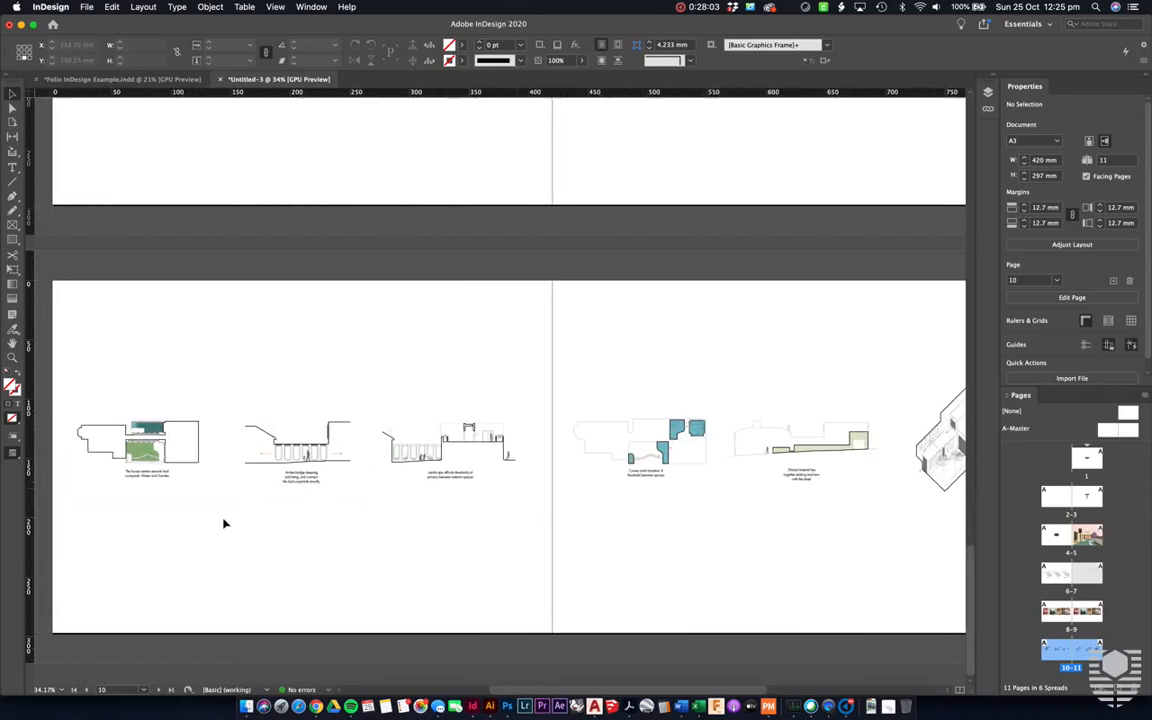
Step: Crop the frame holding page 10's first two diagrams to about 250 by 44 mm, cutting off their built-in captions
scroll(386, 470, down, 1)
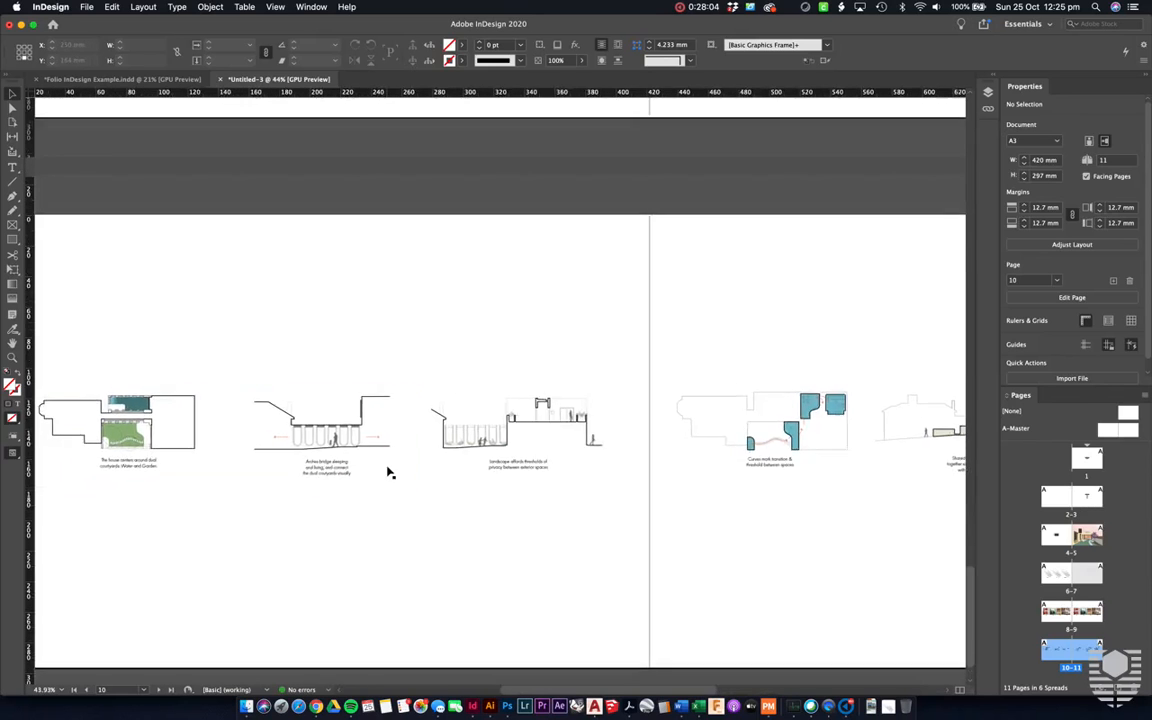
click(315, 462)
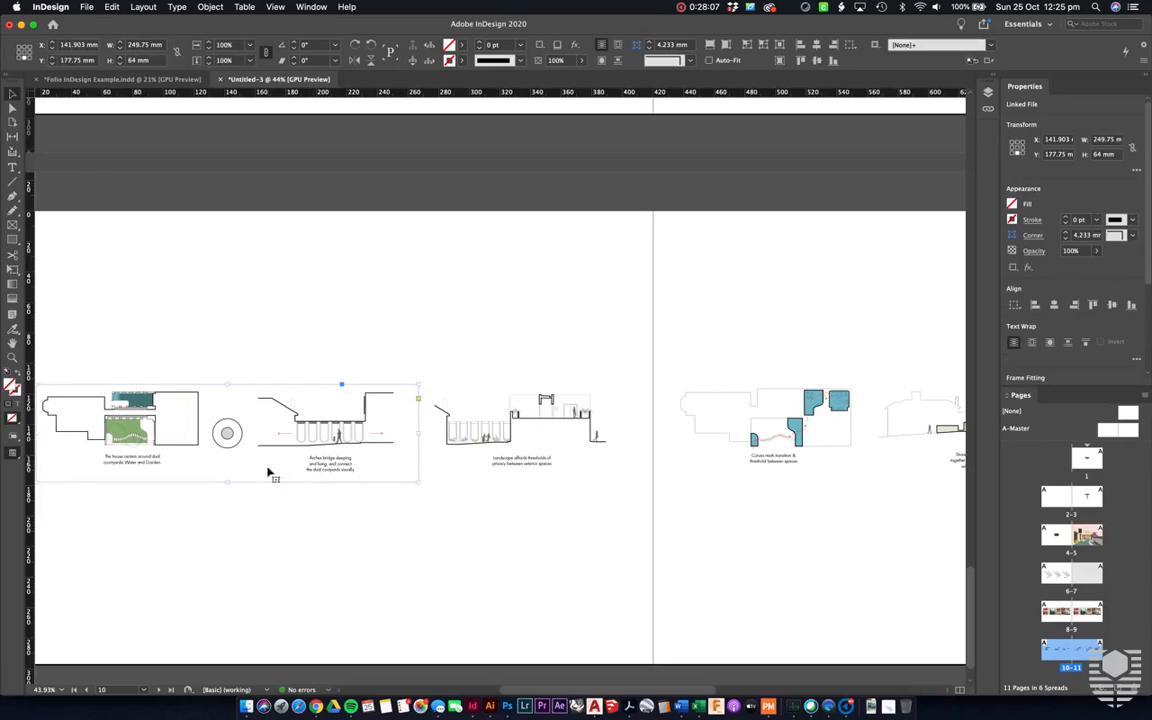
drag(229, 482, 226, 452)
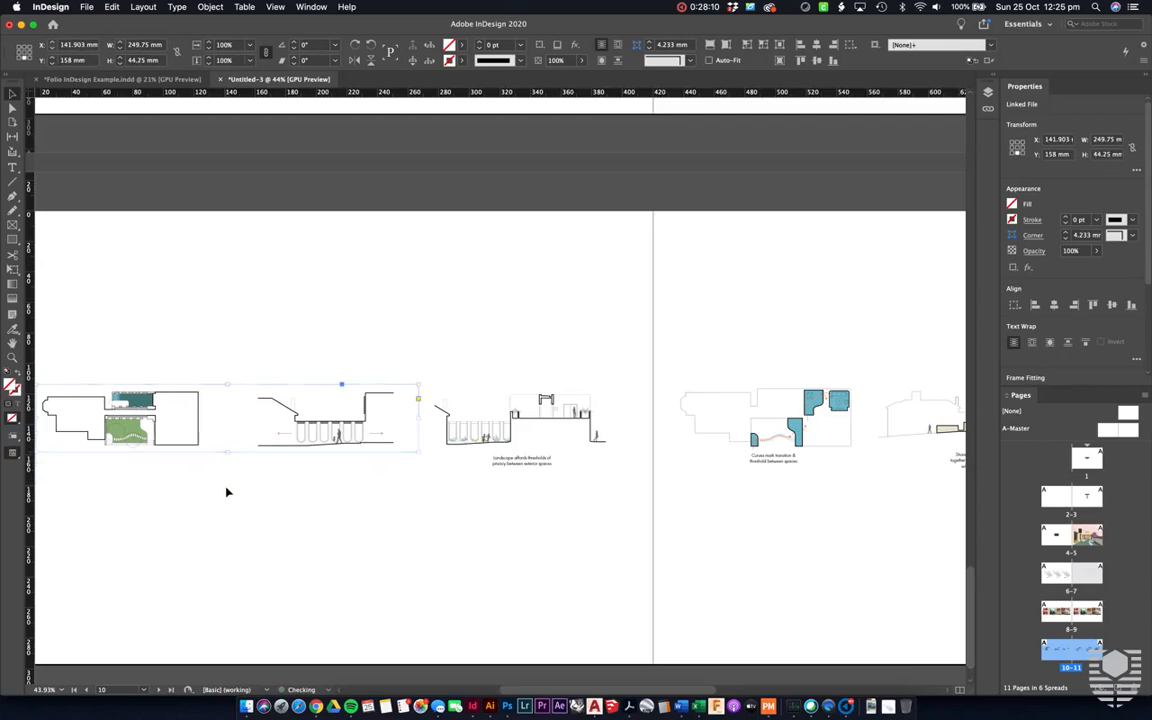
click(226, 491)
Step: Add a text frame about 52 by 18 mm with placeholder text below page 10's first diagram, and set its text to 9 pt
key(t)
drag(95, 476, 170, 491)
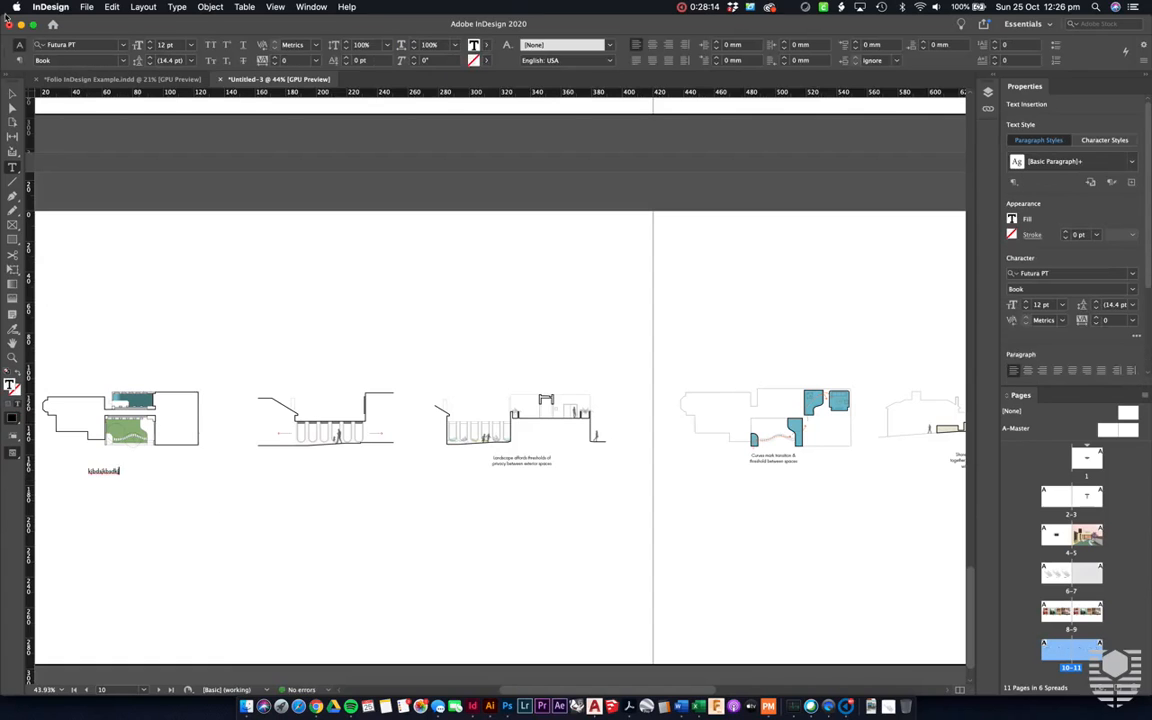
key(Escape)
scroll(1148, 320, down, 3)
scroll(1149, 320, down, 1)
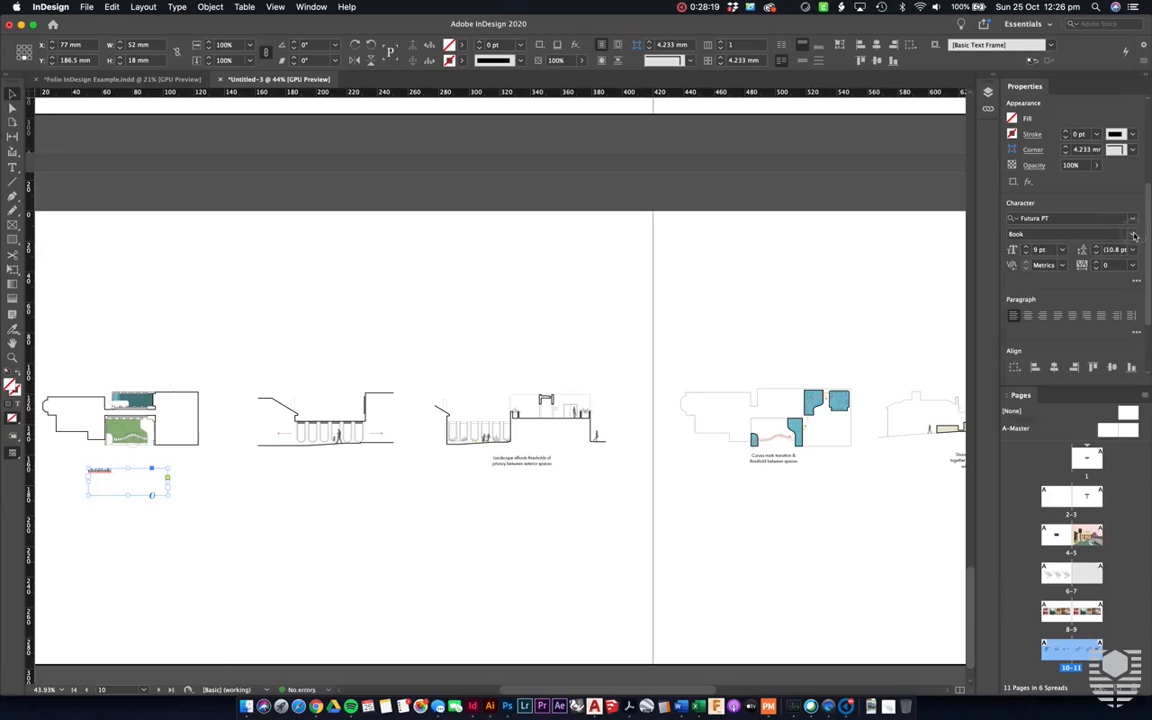
click(1095, 234)
click(1092, 248)
click(134, 283)
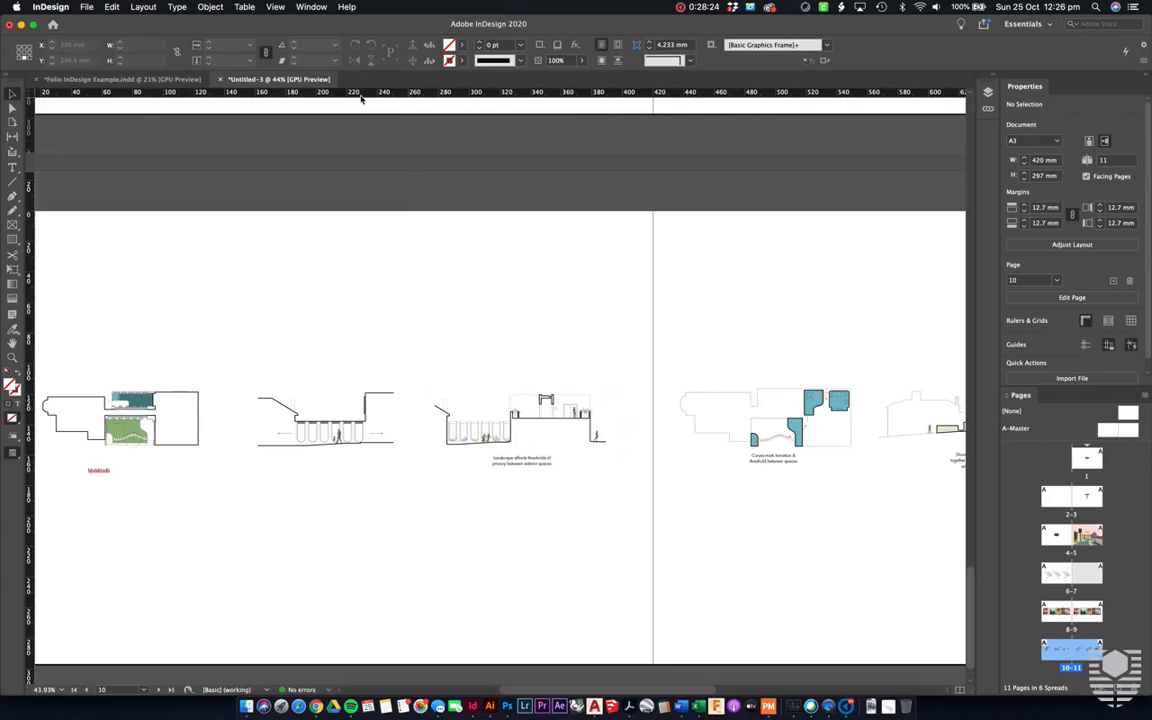
Step: Place a horizontal guide at 164 mm on page 10 to line up the captions, and return to preview mode
drag(360, 97, 347, 461)
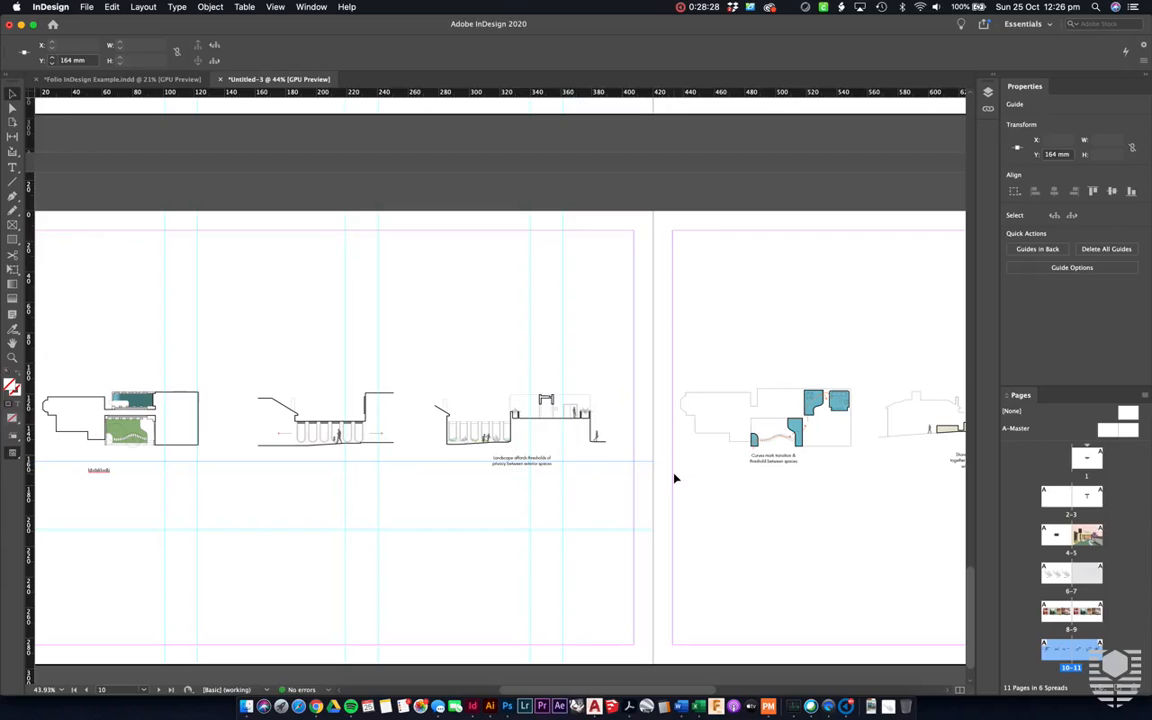
key(w)
scroll(441, 339, down, 4)
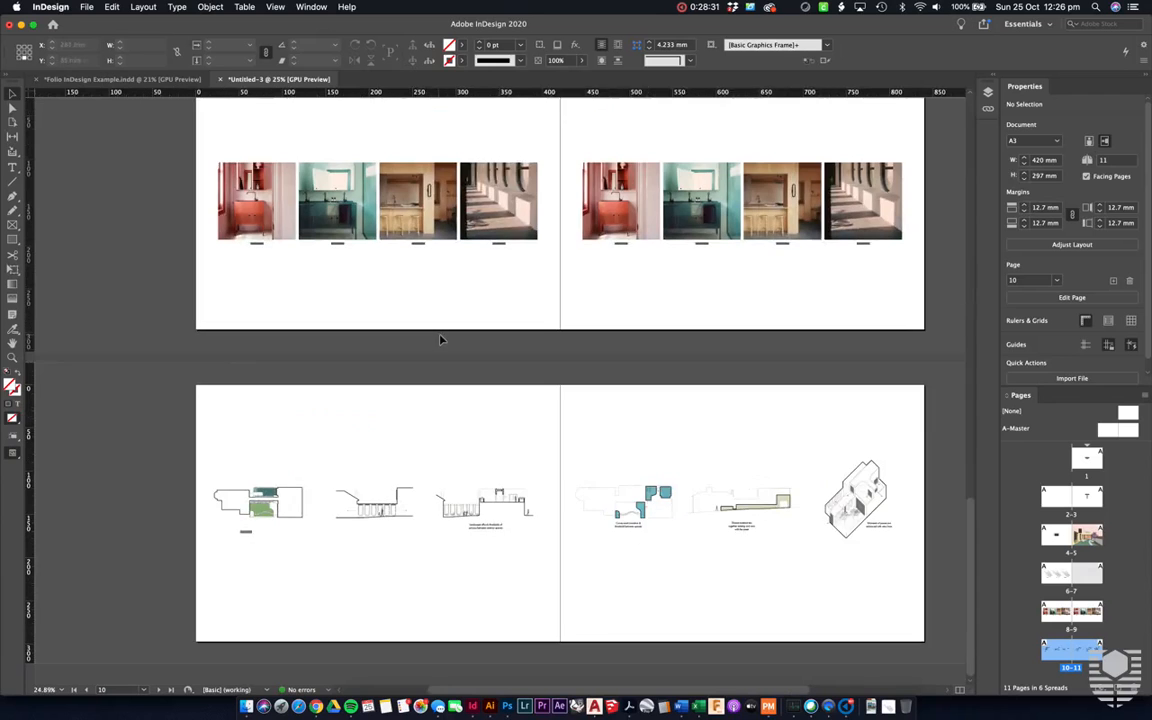
scroll(558, 581, up, 2)
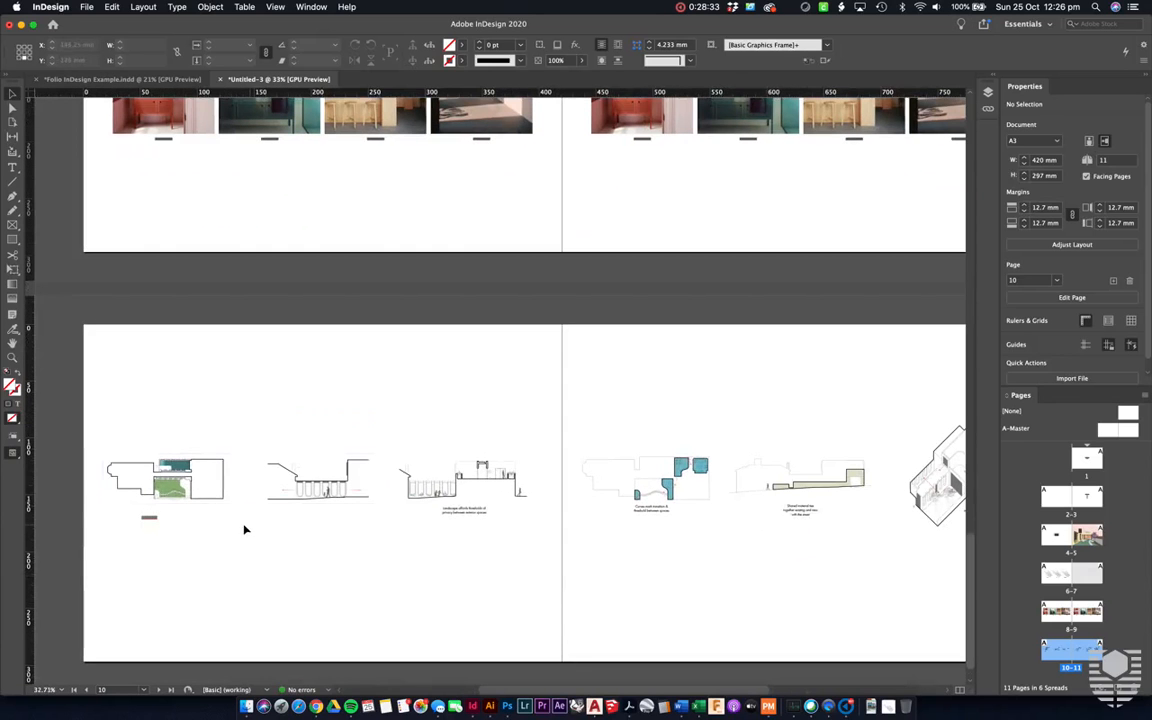
Step: Remove the placeholder caption frame and restore the original captions under page 10's first two diagrams
click(160, 522)
key(Delete)
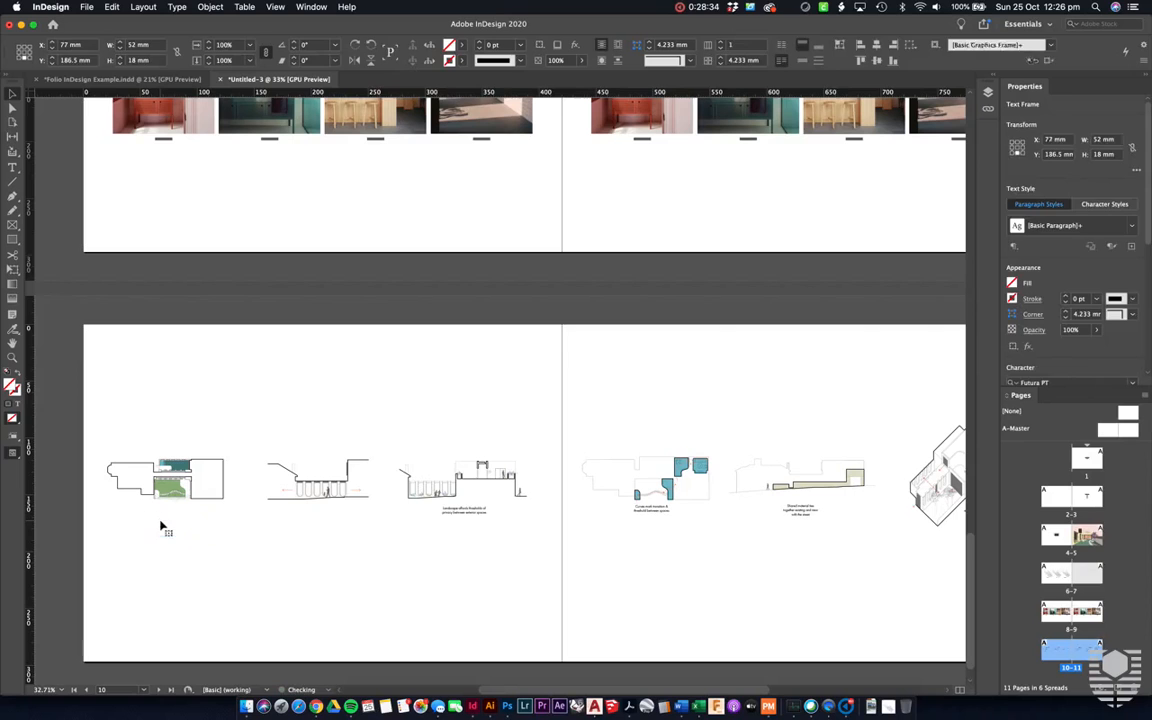
click(162, 523)
click(452, 437)
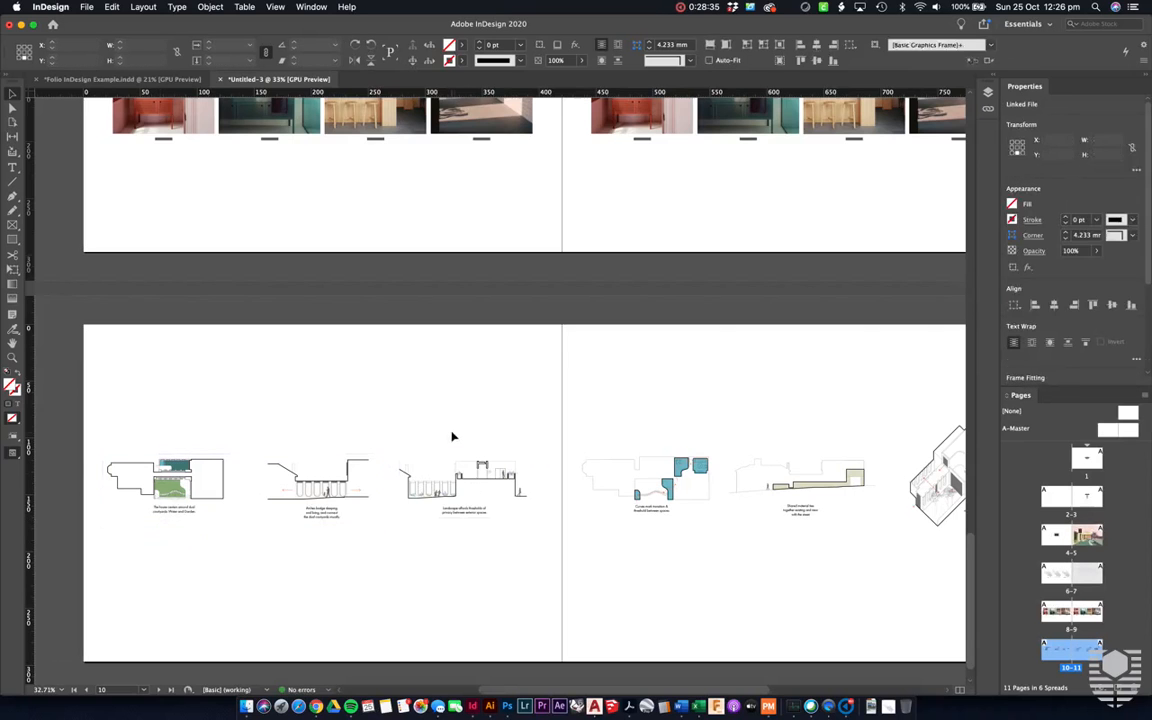
Step: Review the row of captioned diagrams across pages 10–11 and compare it with the photo rows on pages 8–9
scroll(452, 437, right, 2)
scroll(452, 437, down, 1)
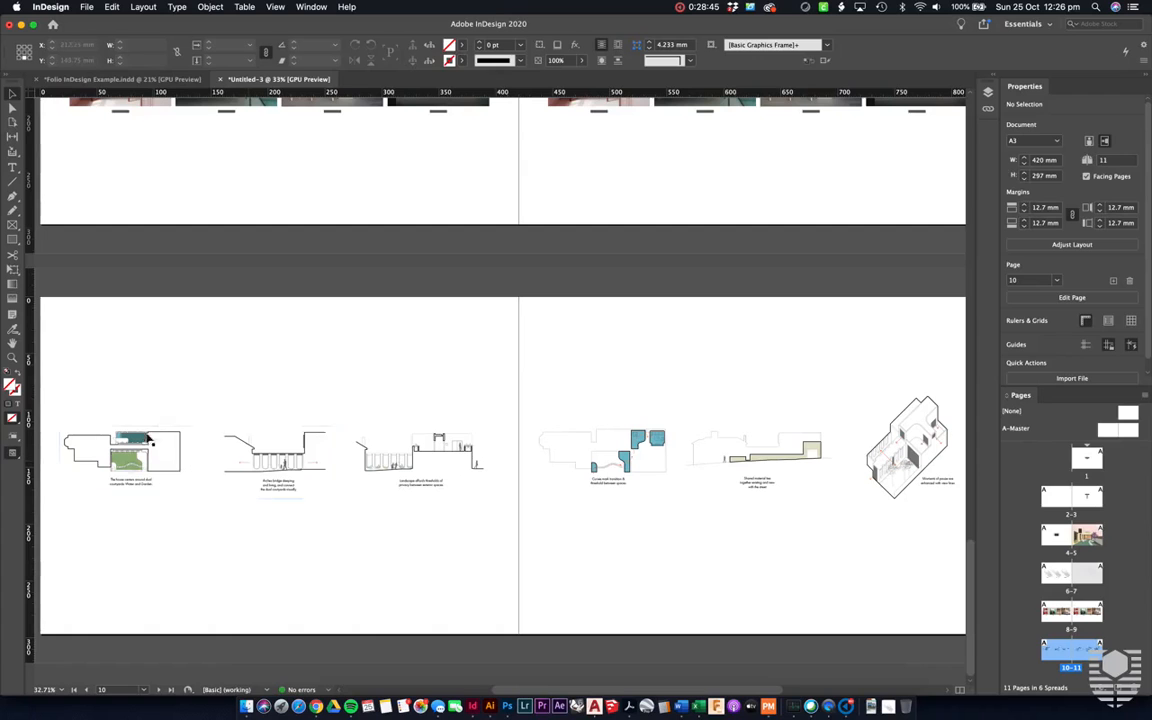
drag(203, 465, 430, 483)
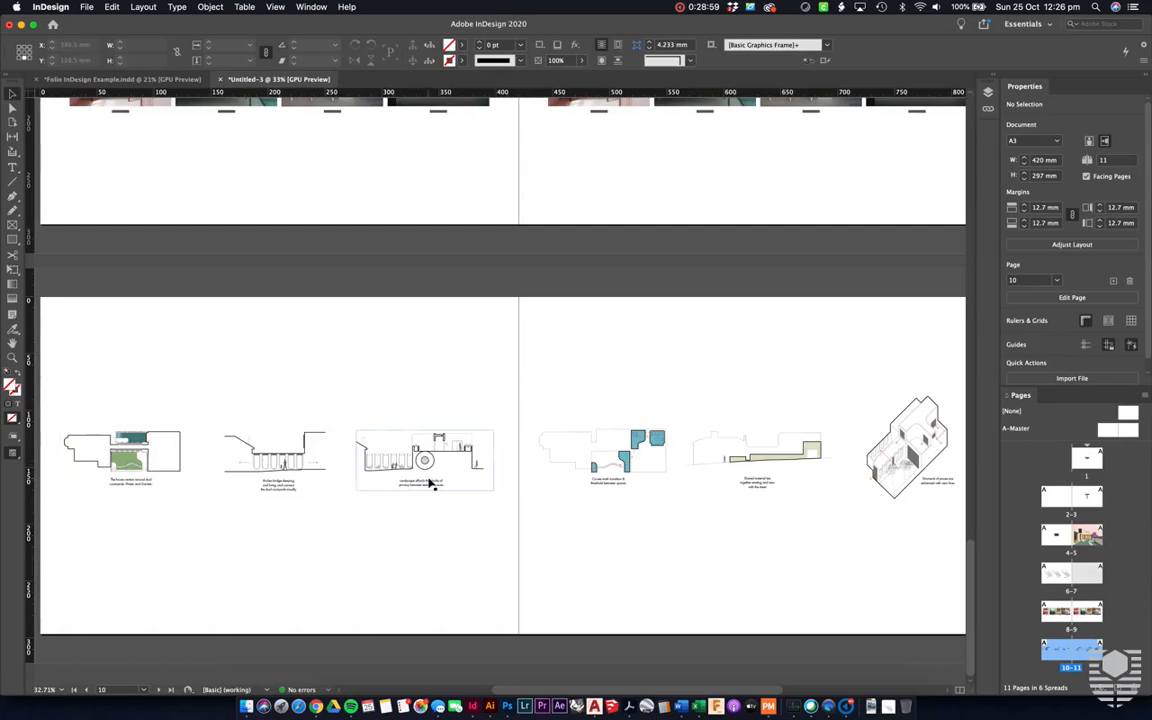
scroll(431, 483, right, 2)
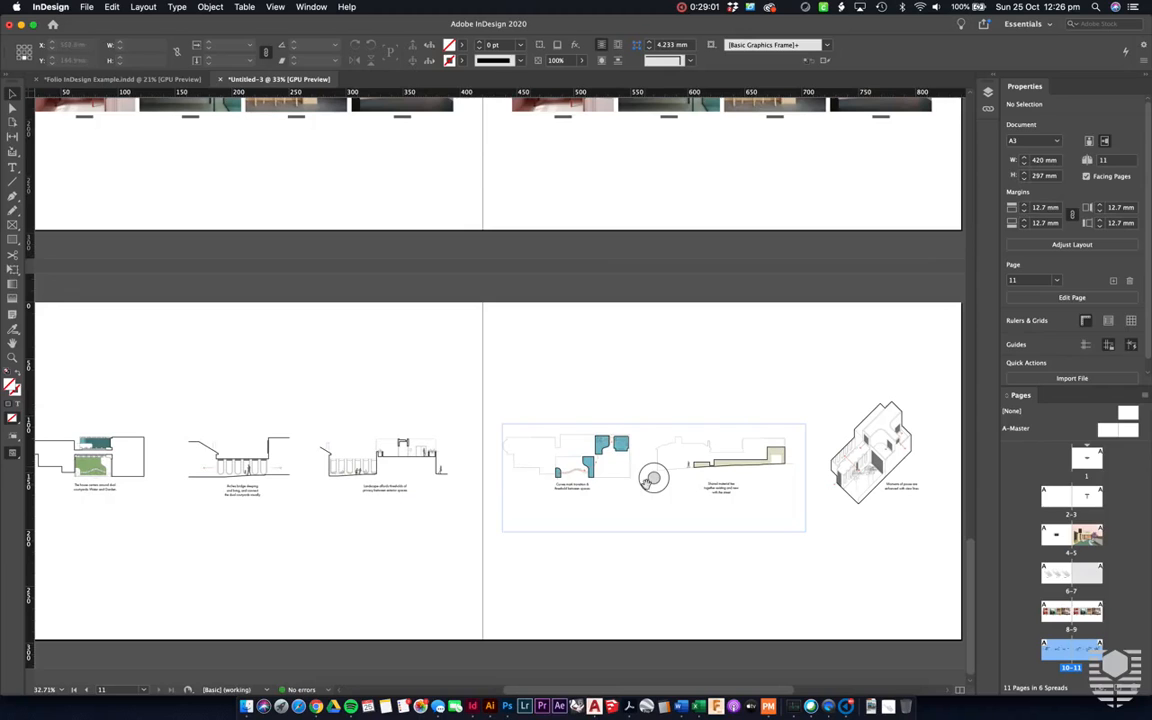
drag(654, 478, 881, 459)
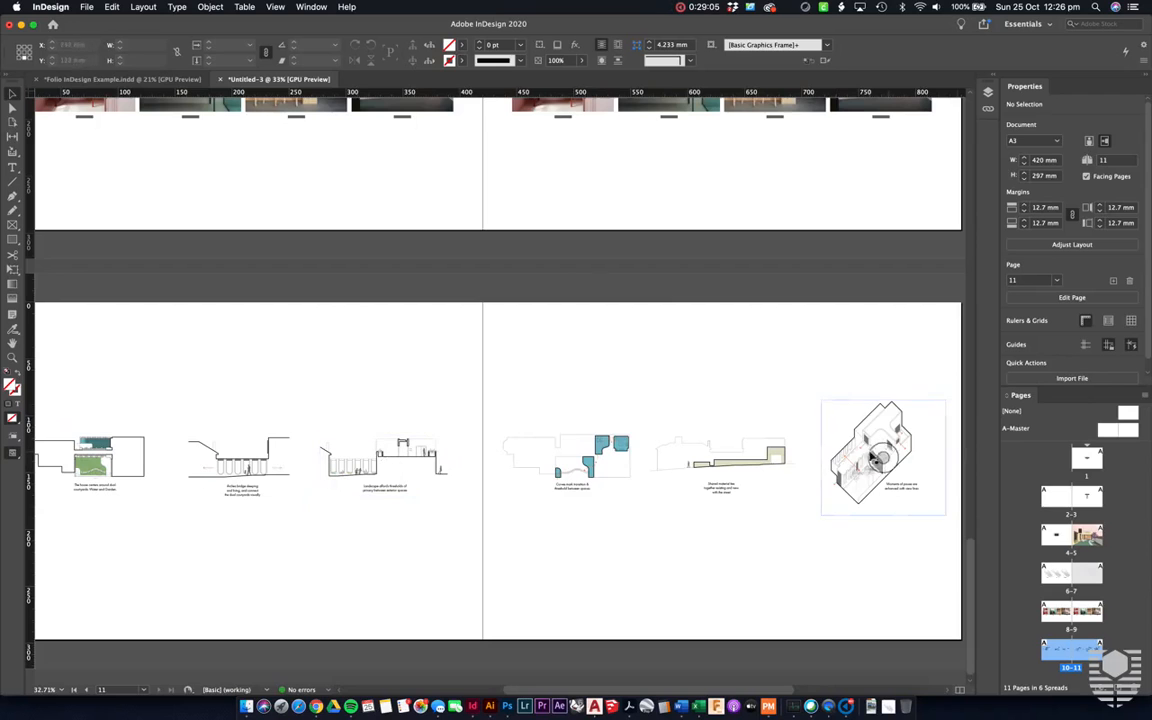
scroll(494, 460, up, 3)
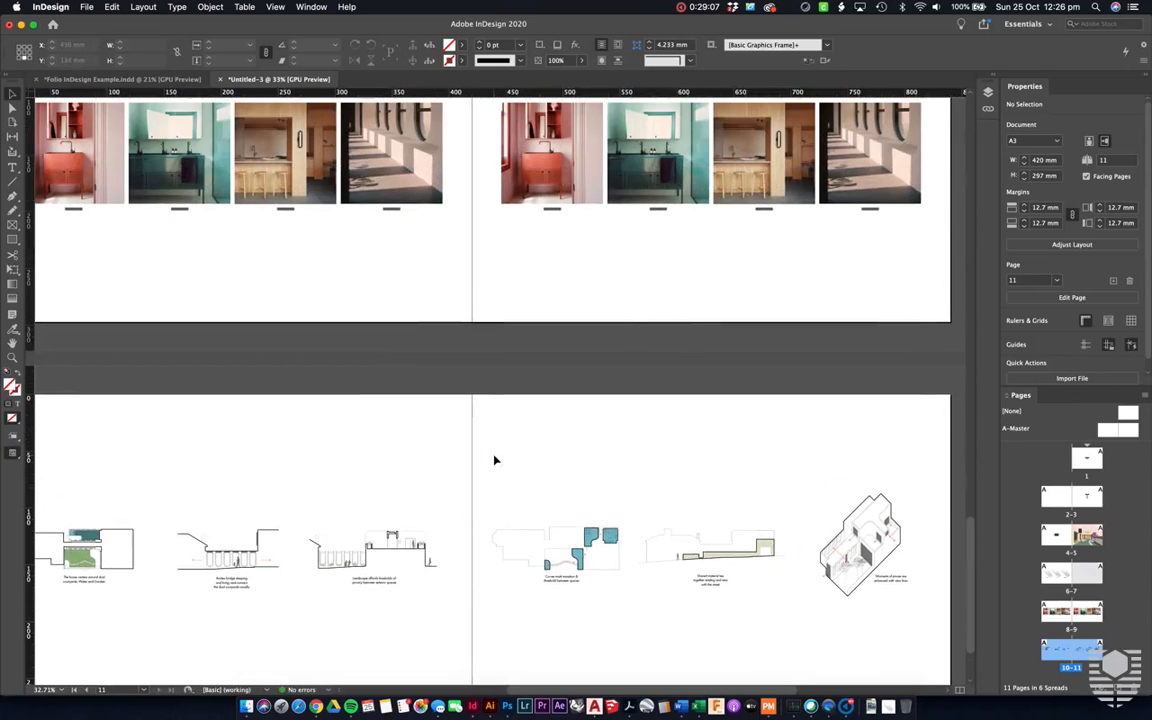
scroll(494, 460, up, 3)
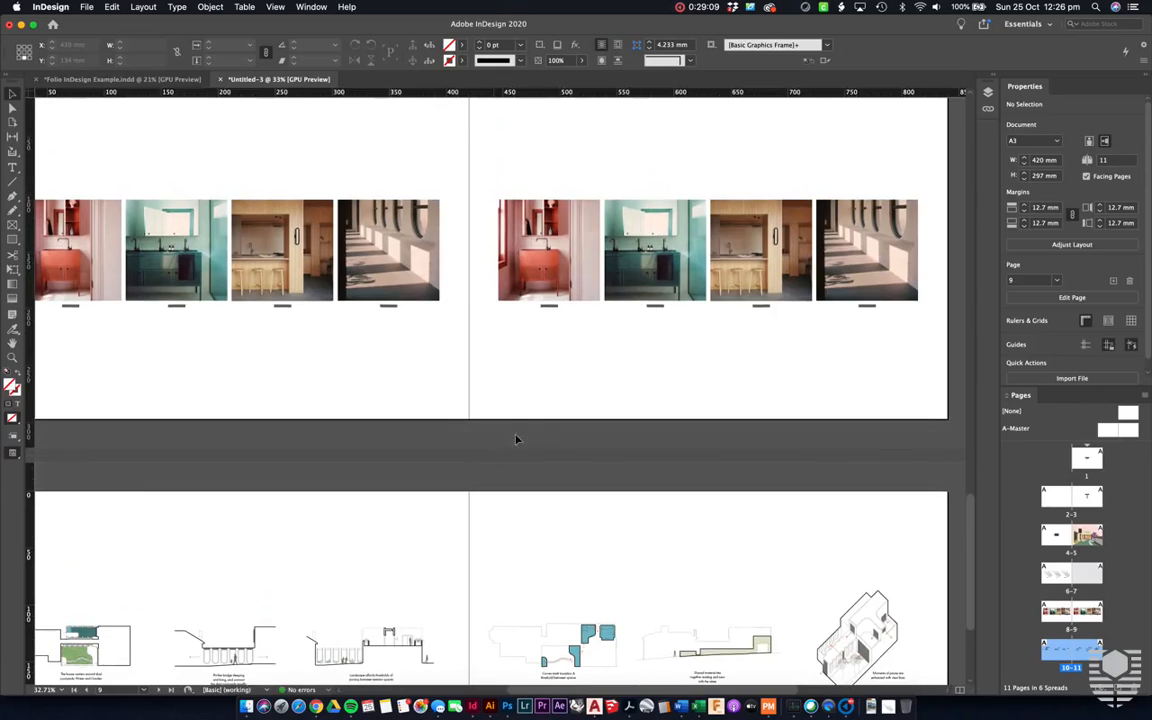
scroll(638, 278, up, 2)
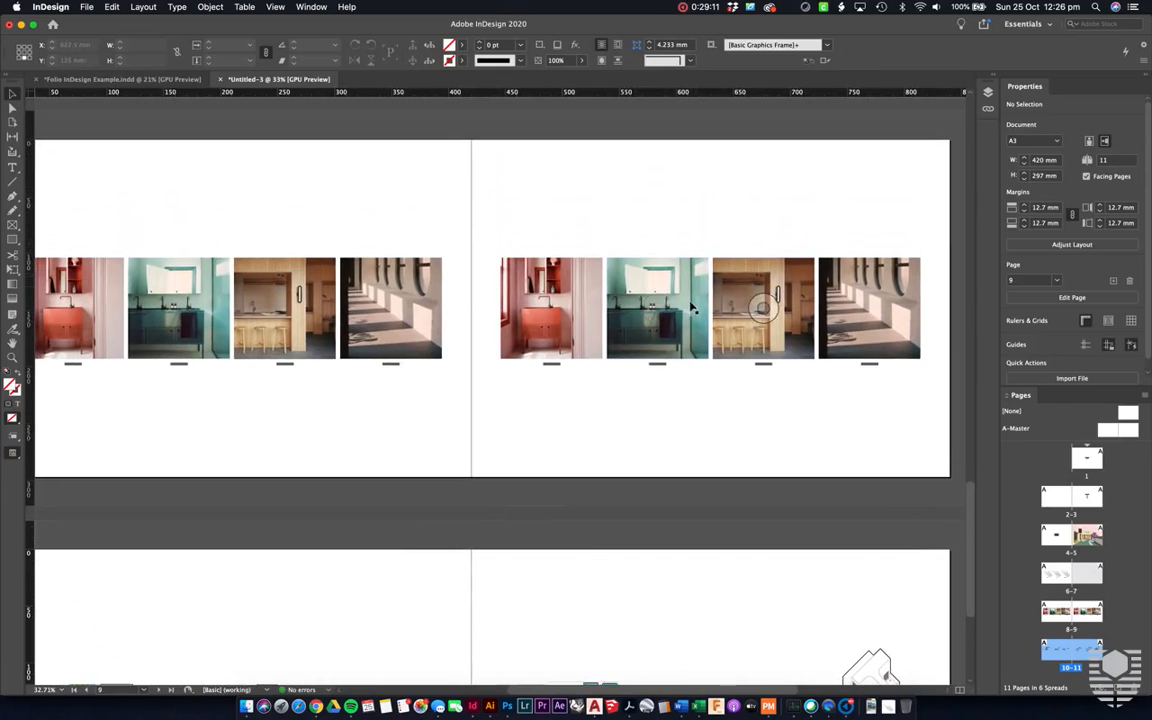
Step: Look back through the axonometrics and section on pages 6–7 and the title text and perspective on pages 4–5
scroll(801, 260, up, 13)
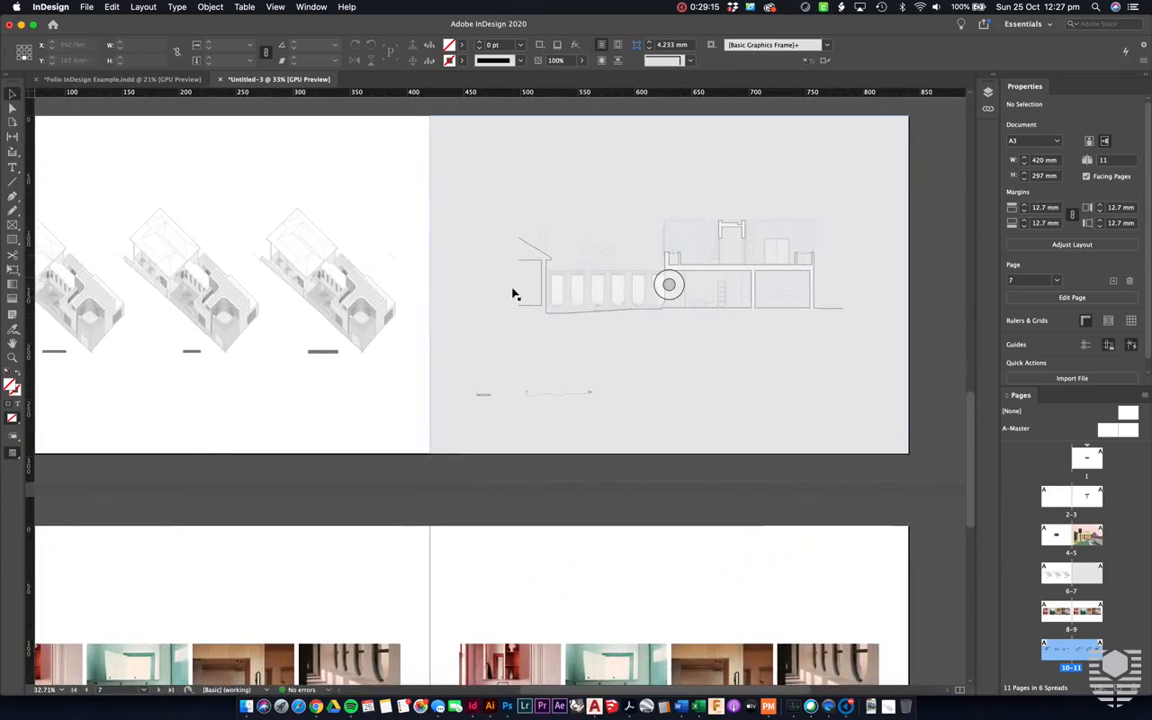
scroll(649, 336, up, 1)
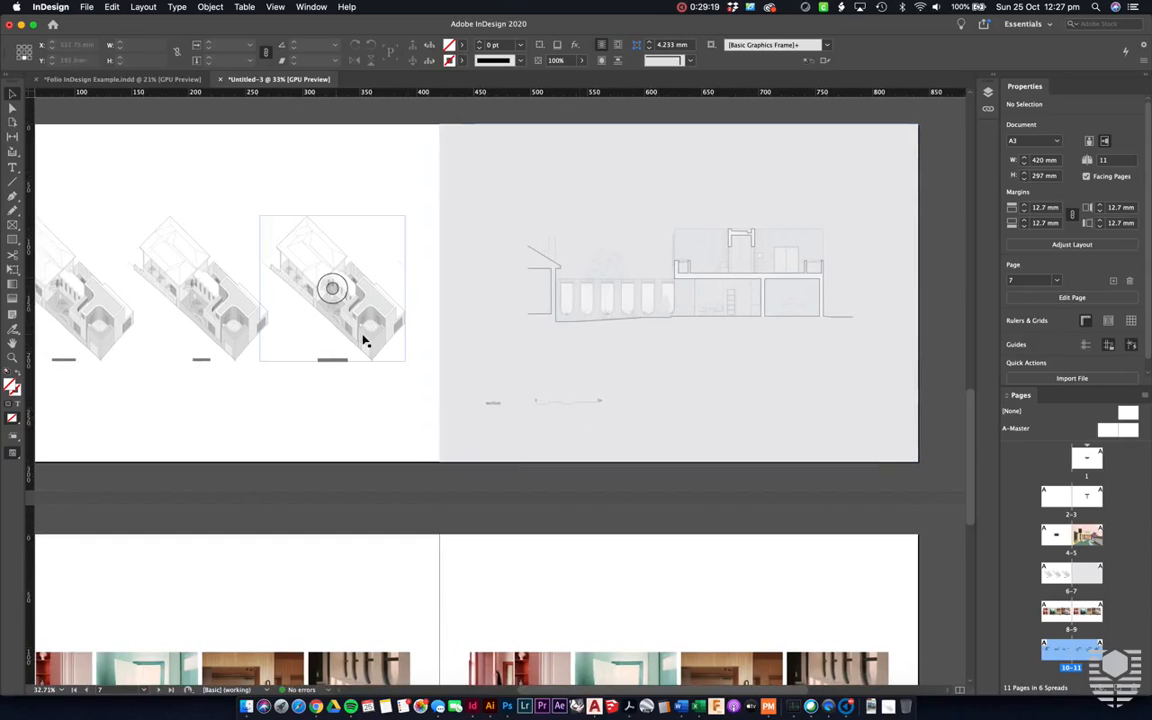
scroll(520, 401, up, 5)
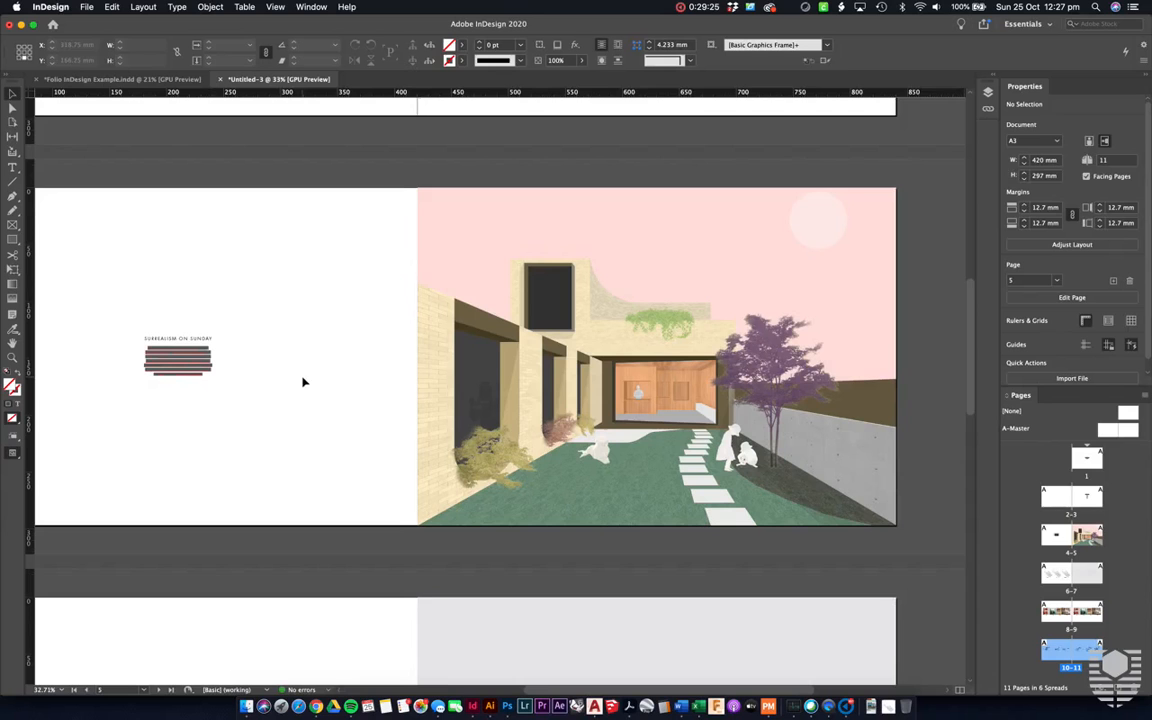
scroll(656, 355, down, 5)
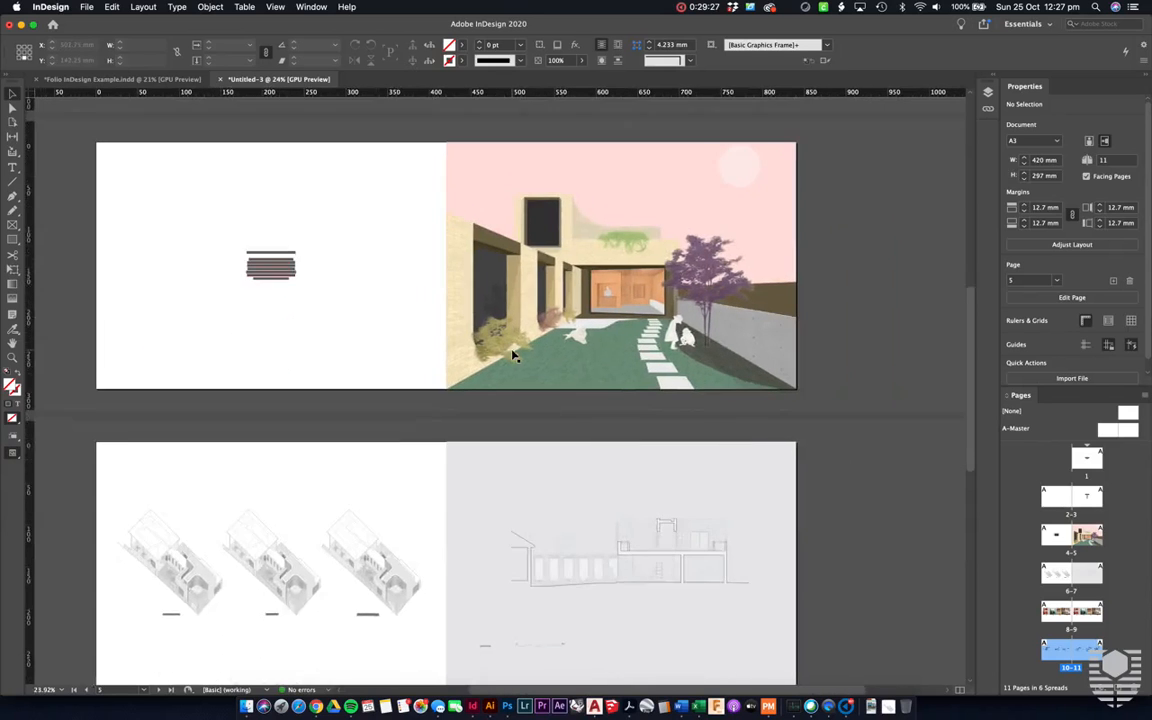
scroll(512, 355, down, 1)
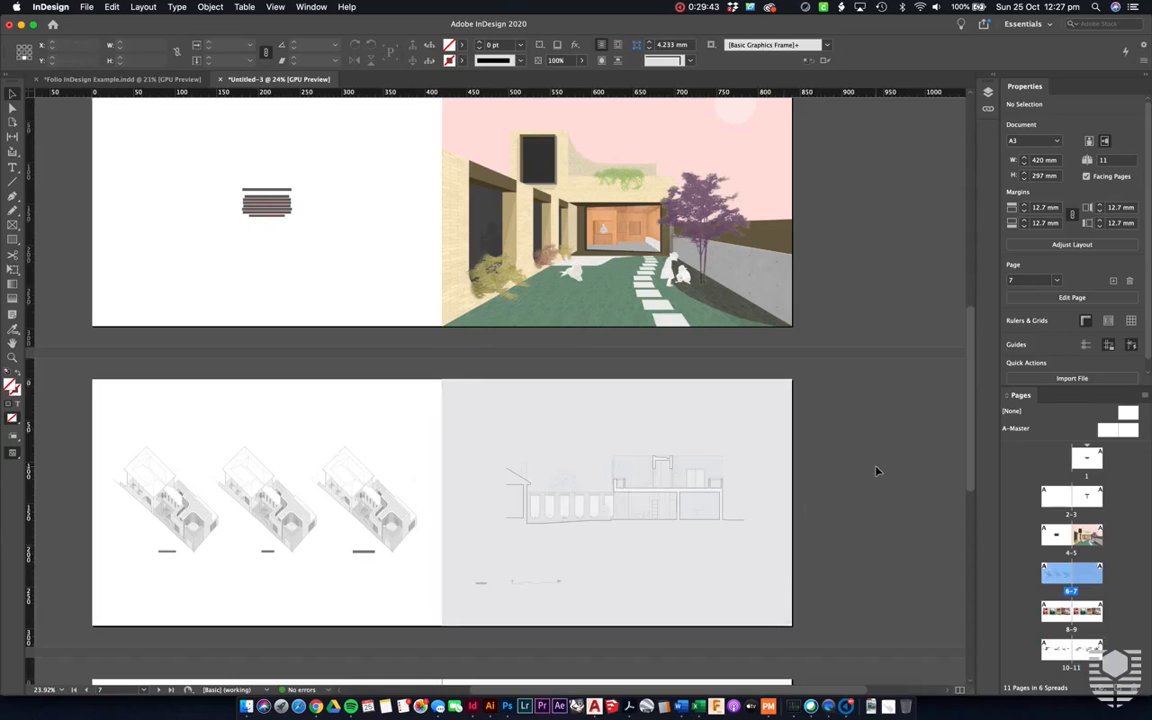
scroll(876, 471, up, 1)
scroll(807, 362, up, 1)
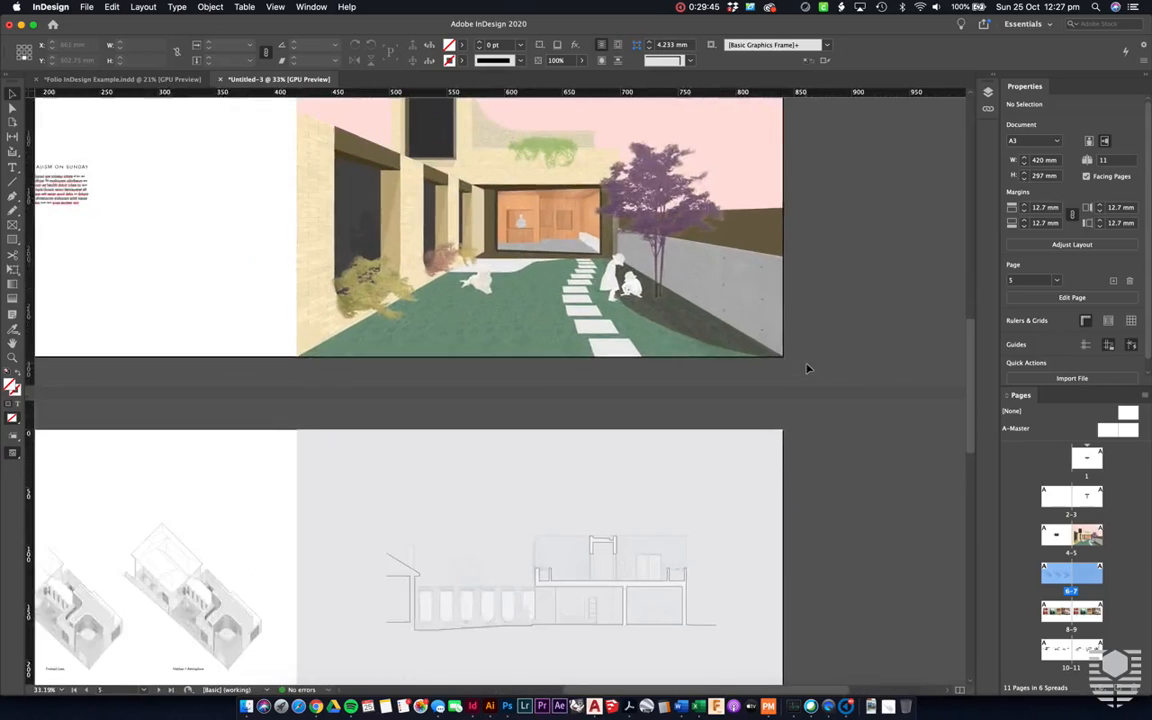
Step: Check the link information of the fourth photo on page 9, and switch to Finder to show the Studio Bright CAD Files folder
scroll(809, 381, down, 10)
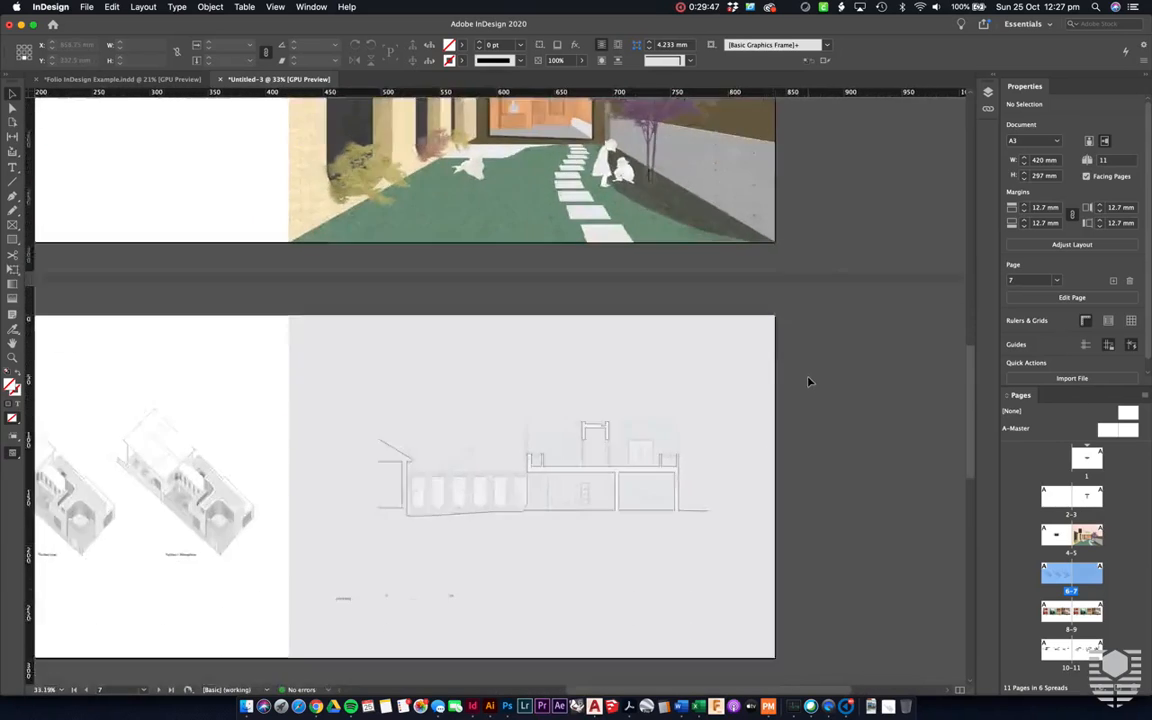
scroll(810, 381, down, 2)
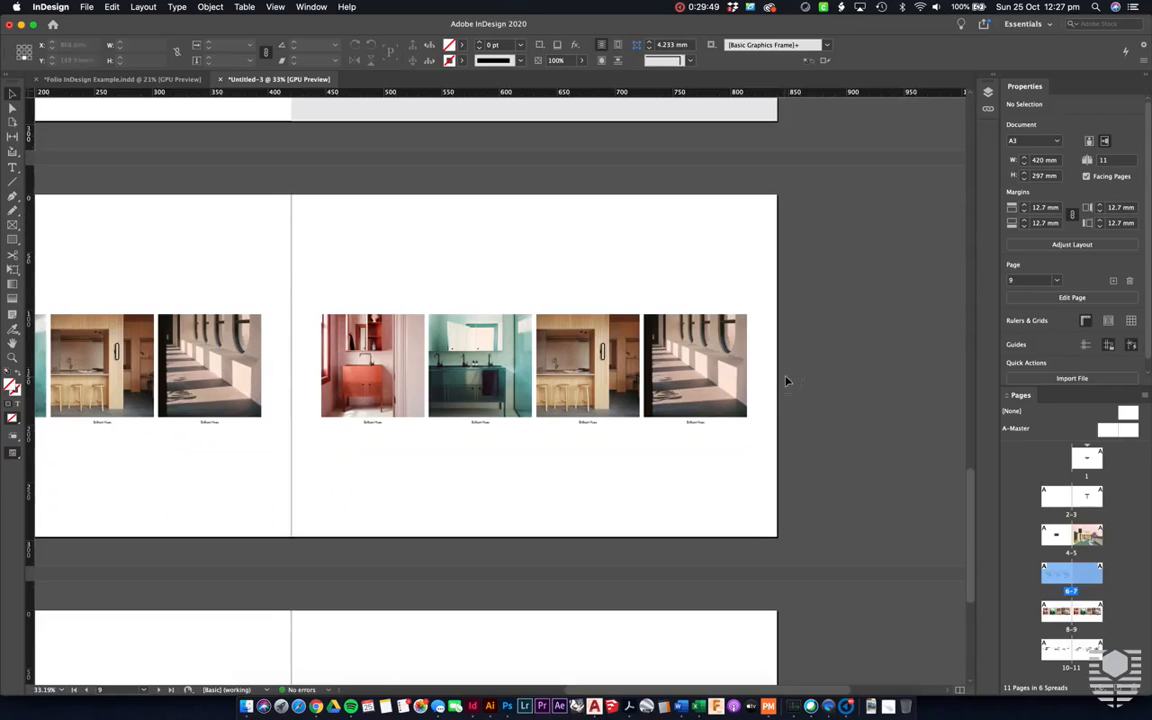
scroll(786, 375, up, 1)
scroll(786, 375, up, 1)
scroll(787, 375, down, 1)
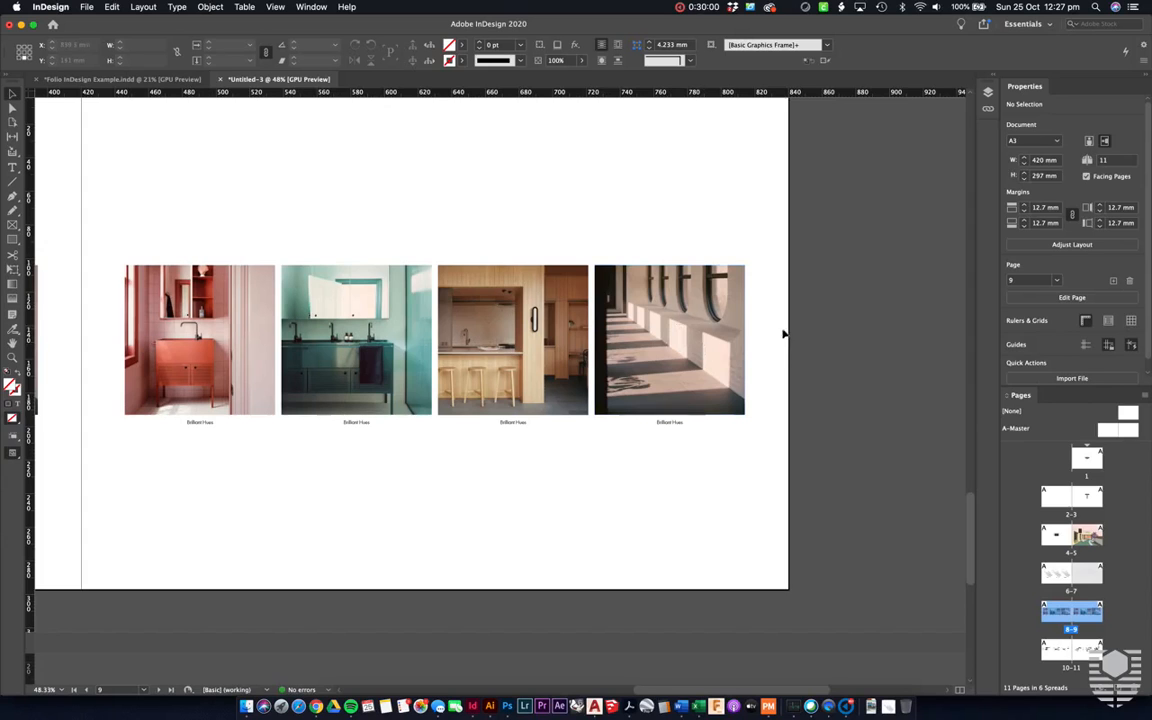
click(737, 343)
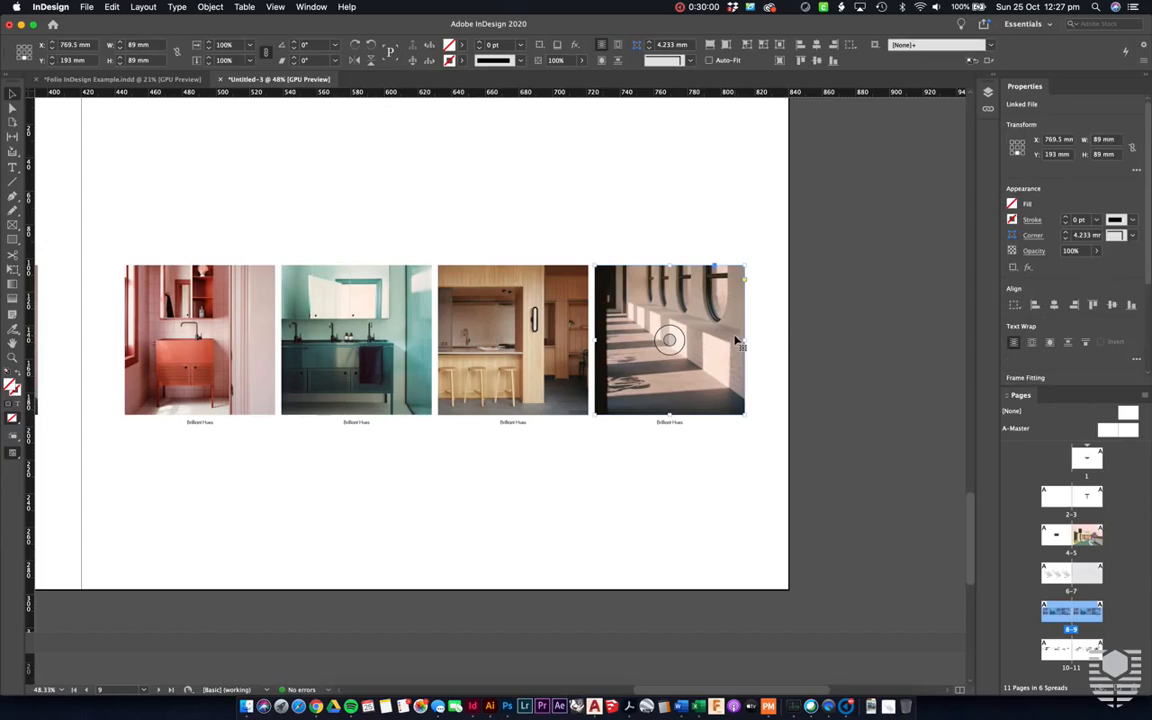
click(988, 108)
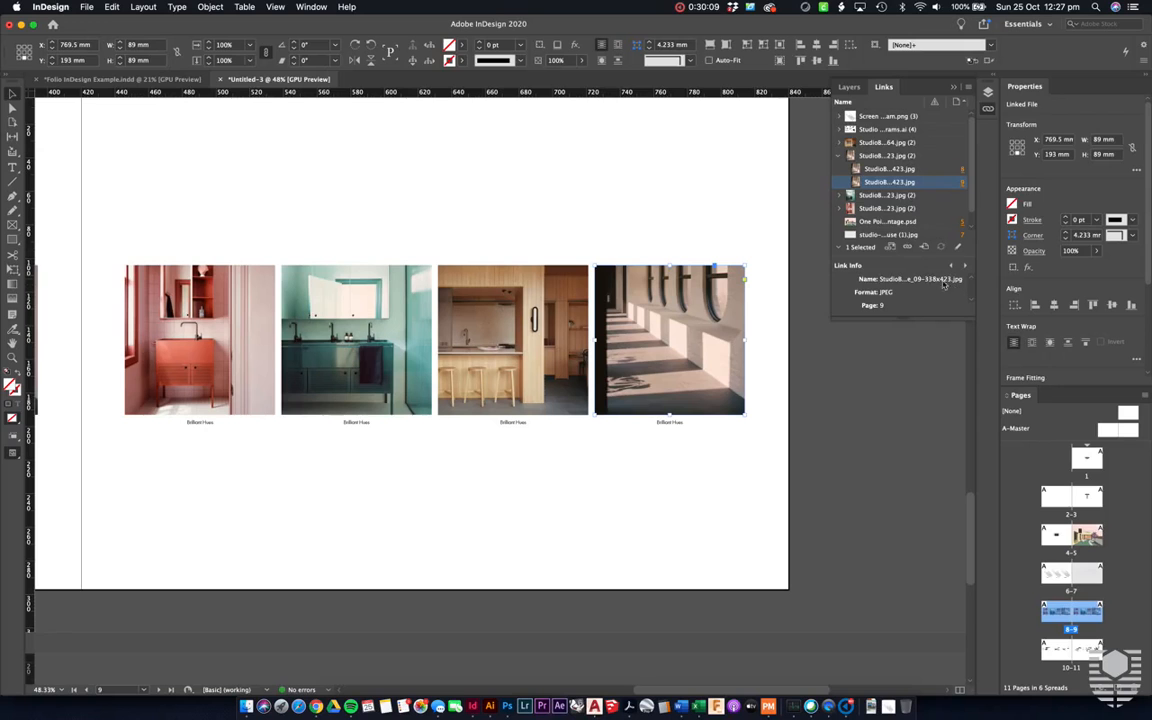
click(748, 206)
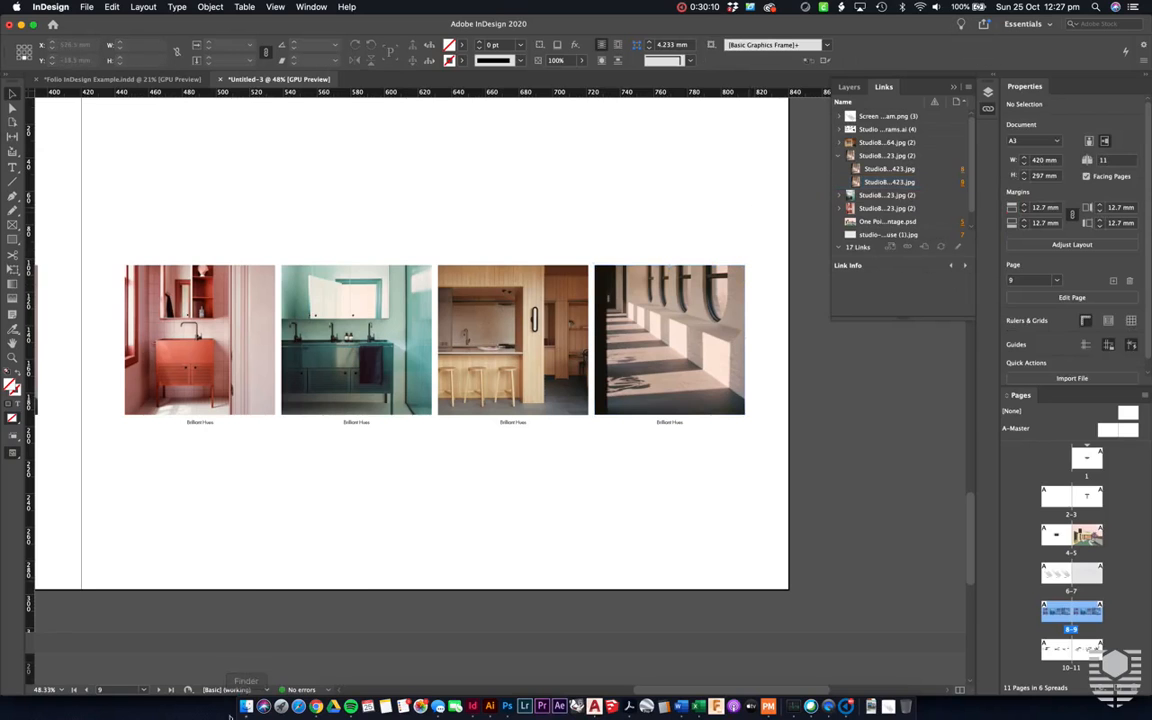
click(247, 708)
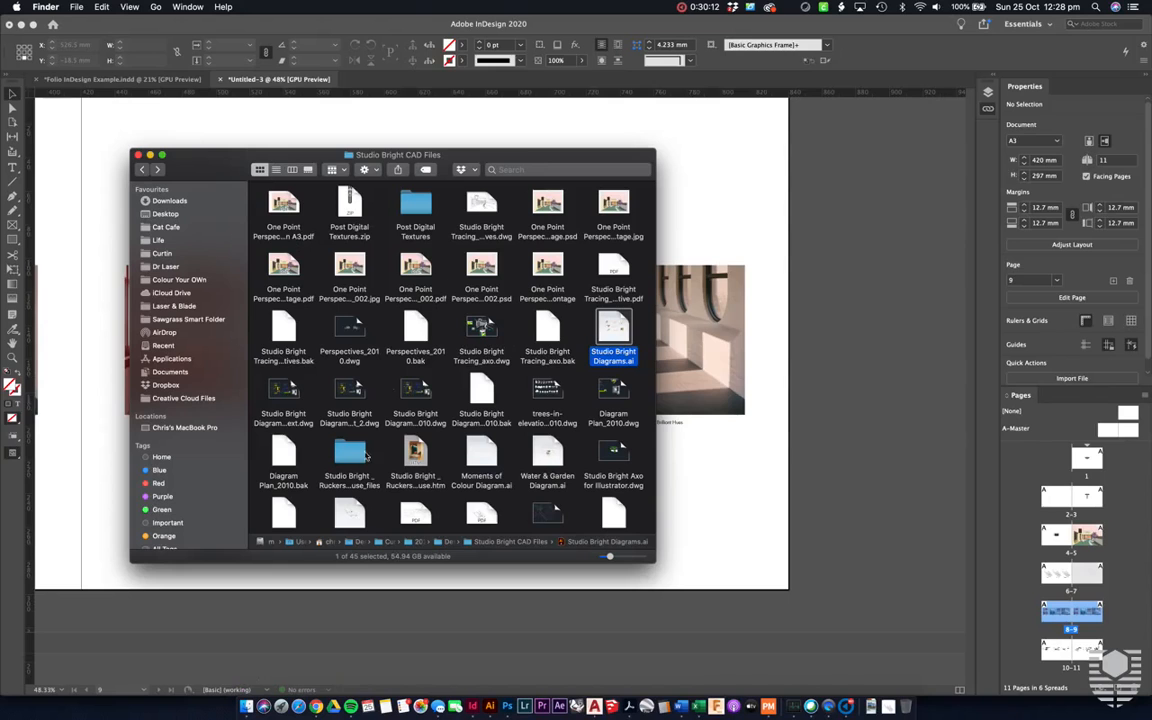
Step: Move StudioBright_RuckersHillHouse_09-338x423.jpg from the Ruckers Hill House files folder up into Studio Bright CAD Files, and return to InDesign
double_click(352, 448)
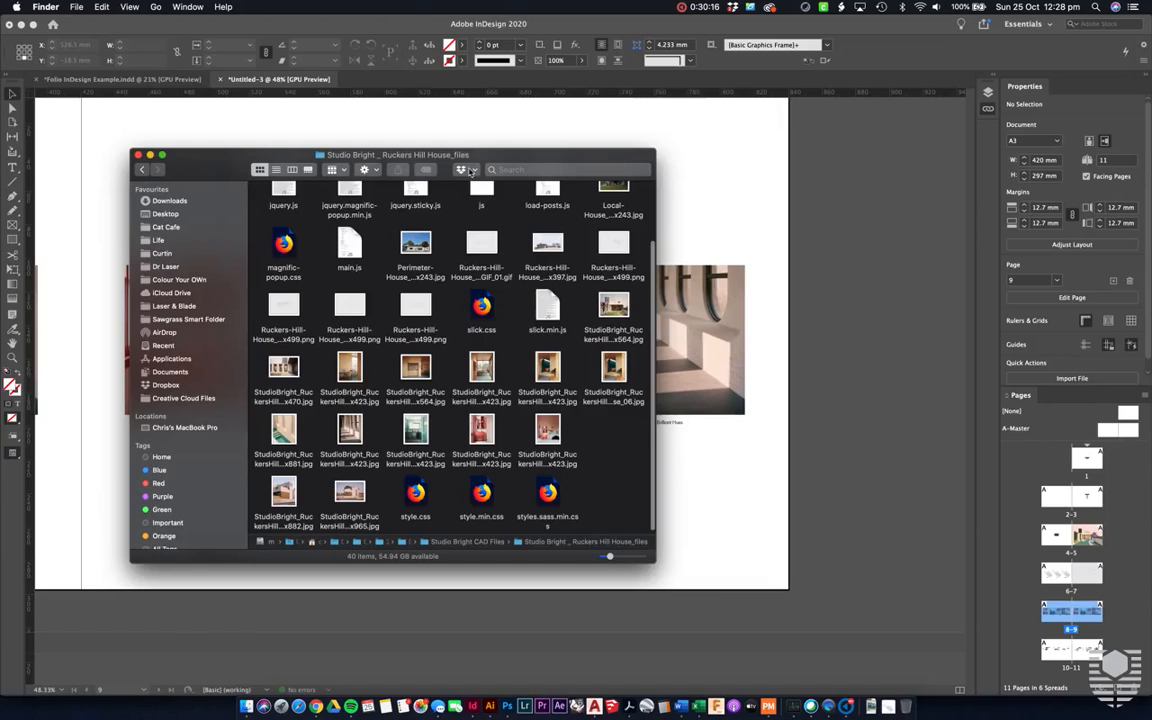
drag(468, 156, 349, 113)
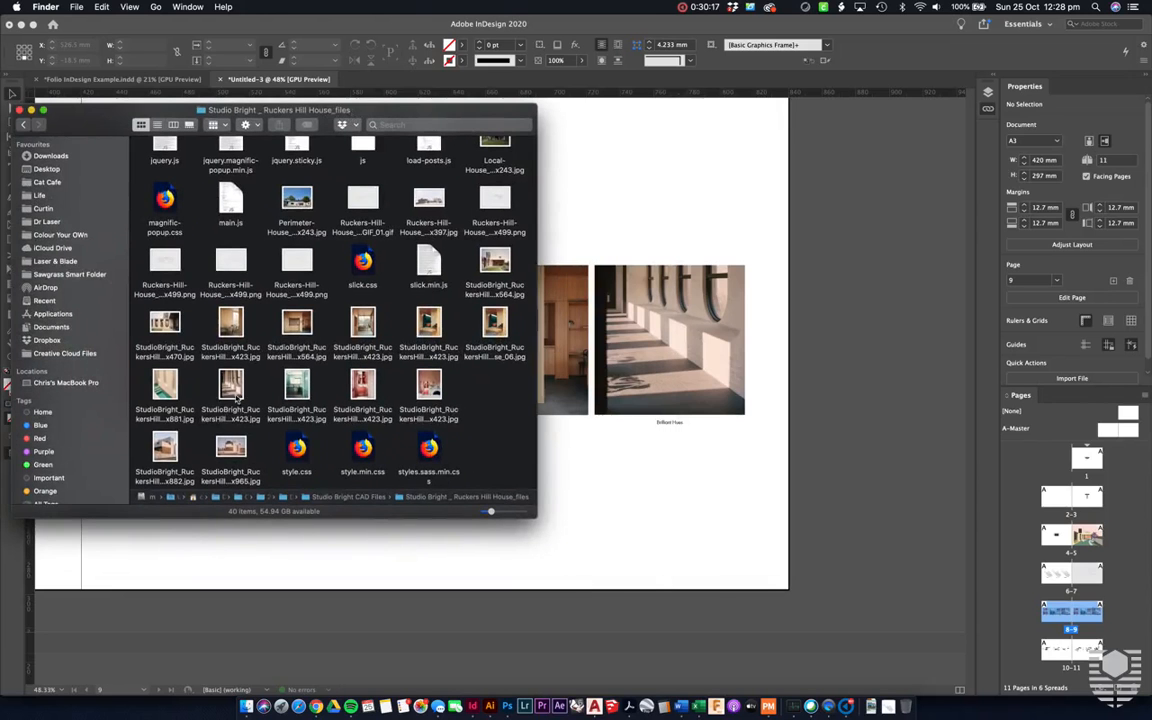
click(231, 390)
drag(231, 388, 269, 497)
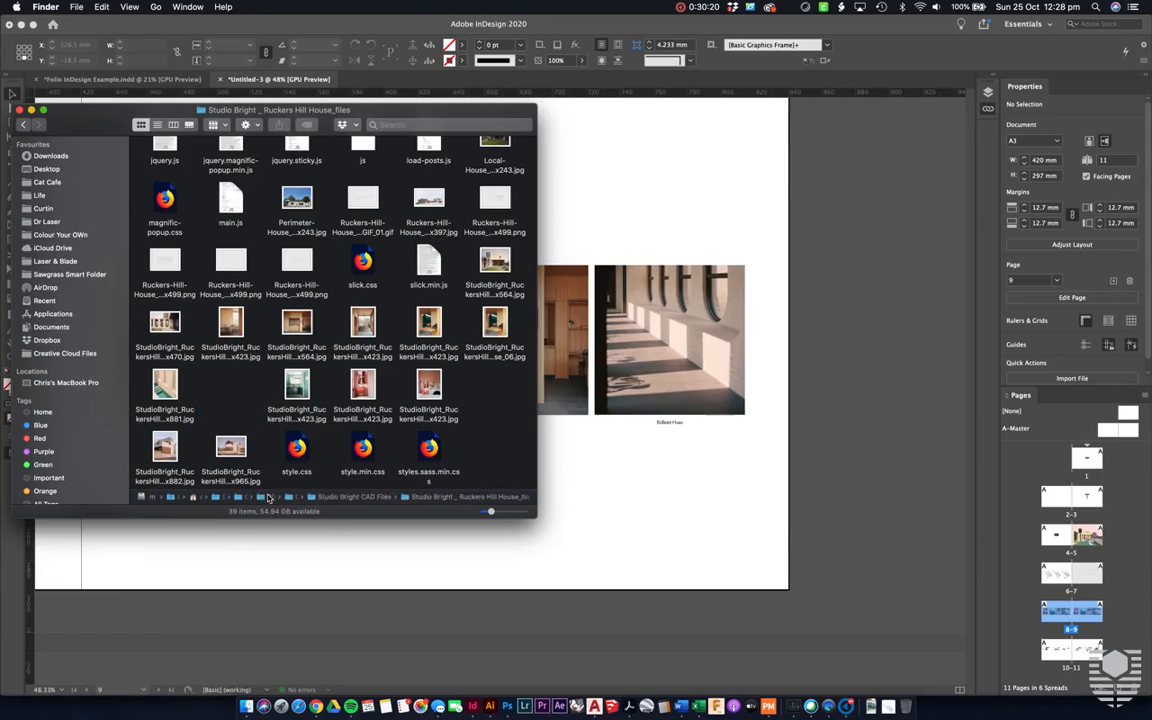
click(761, 402)
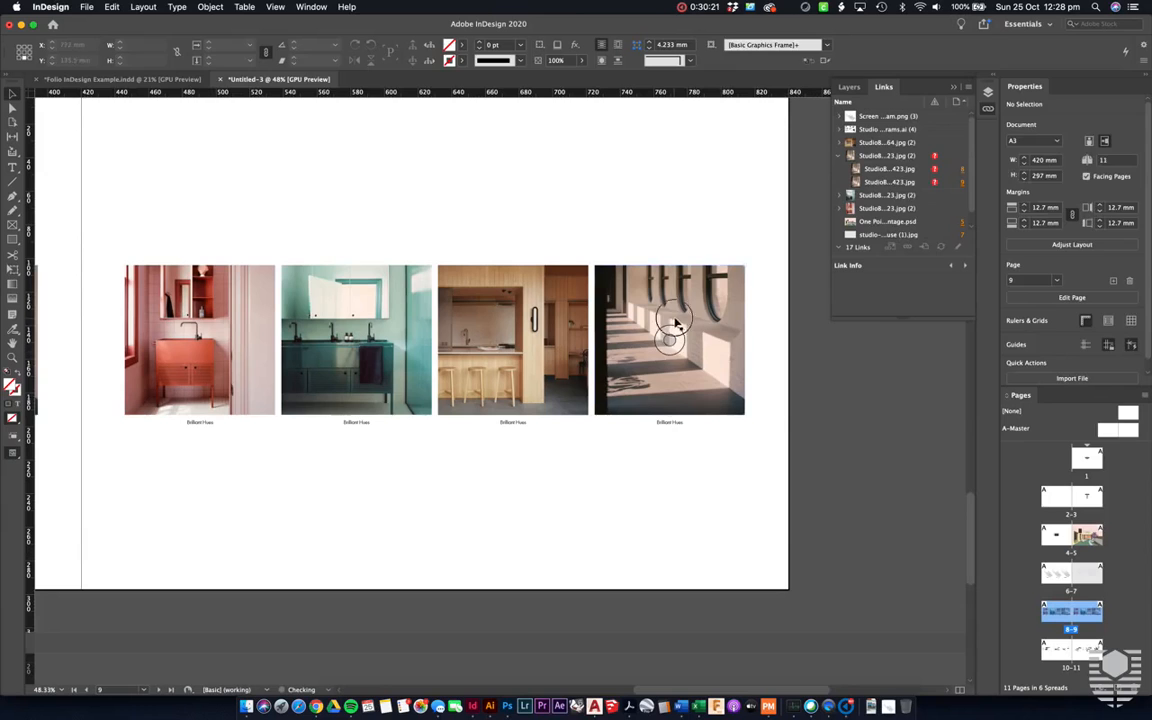
Step: Relink all instances of StudioBright_RuckersHillHouse_09-338x423.jpg to the file in the Studio Bright CAD Files folder
click(663, 334)
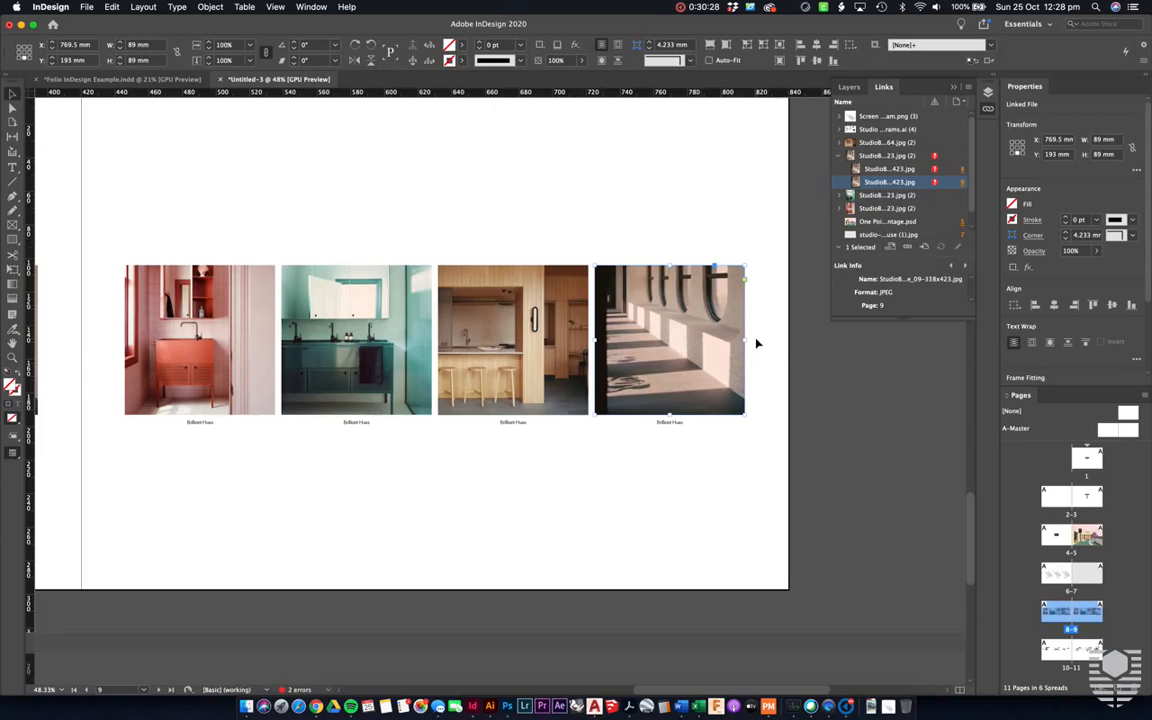
click(901, 156)
right_click(901, 157)
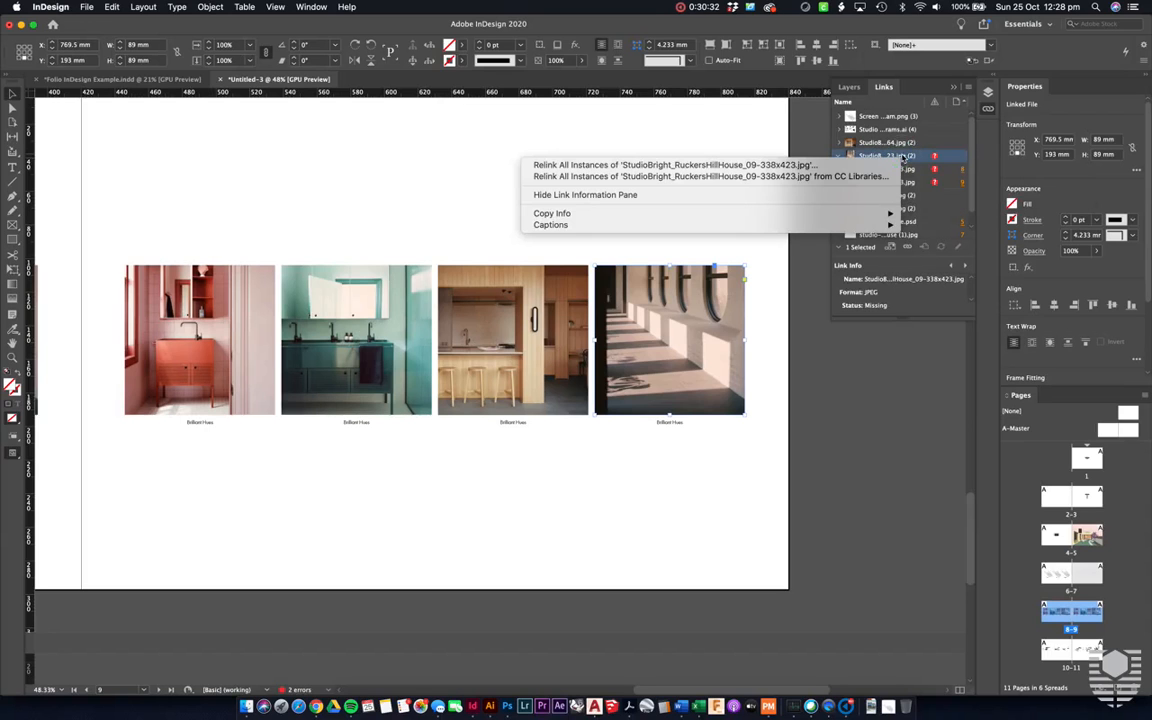
click(772, 167)
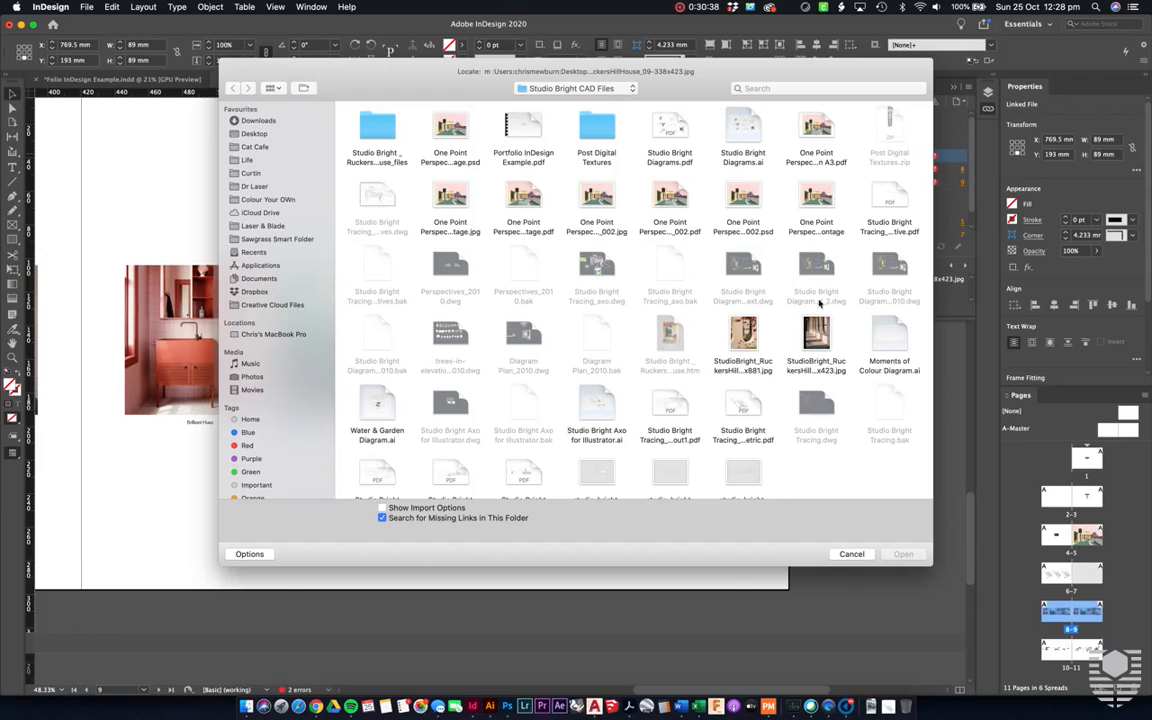
double_click(816, 338)
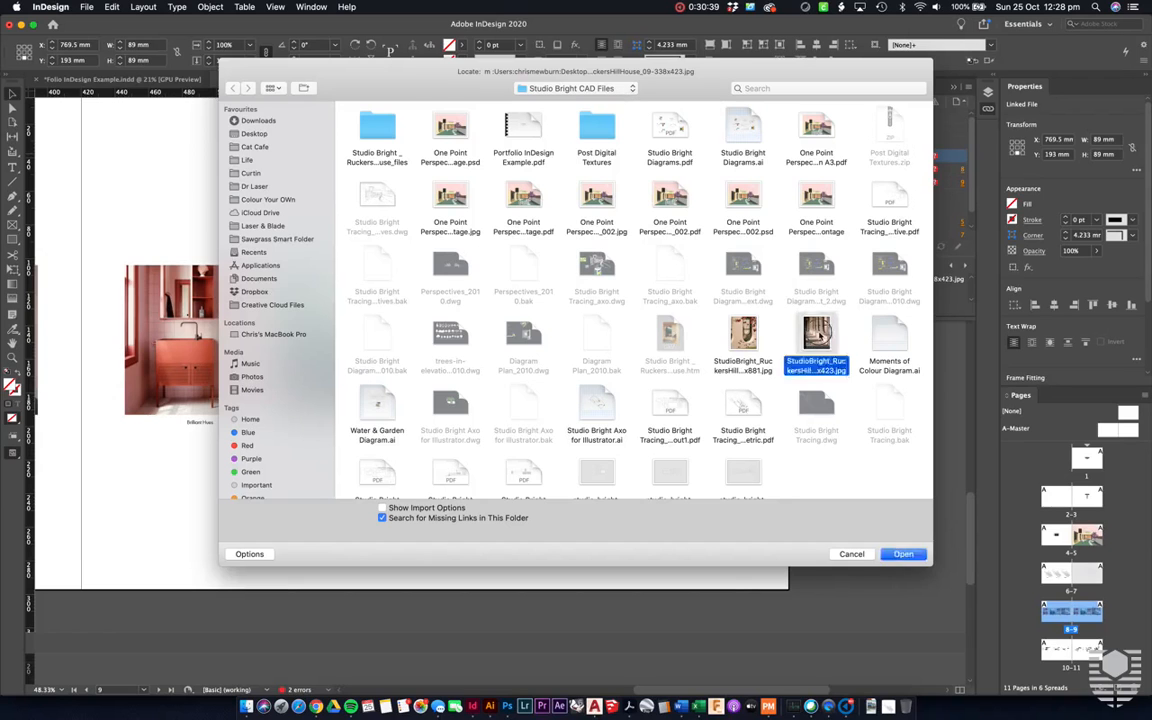
click(818, 369)
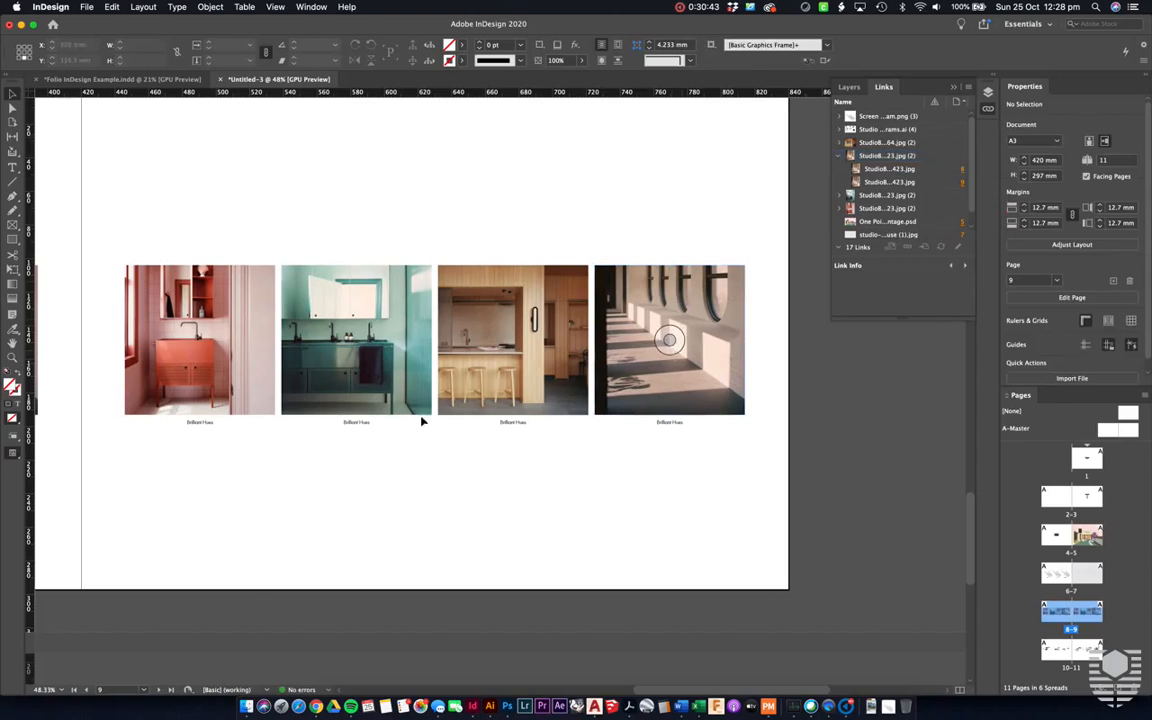
Step: Move the relinked photo file back into the Ruckers Hill House files folder in Finder, and check the link of page 9's fourth photo
click(246, 706)
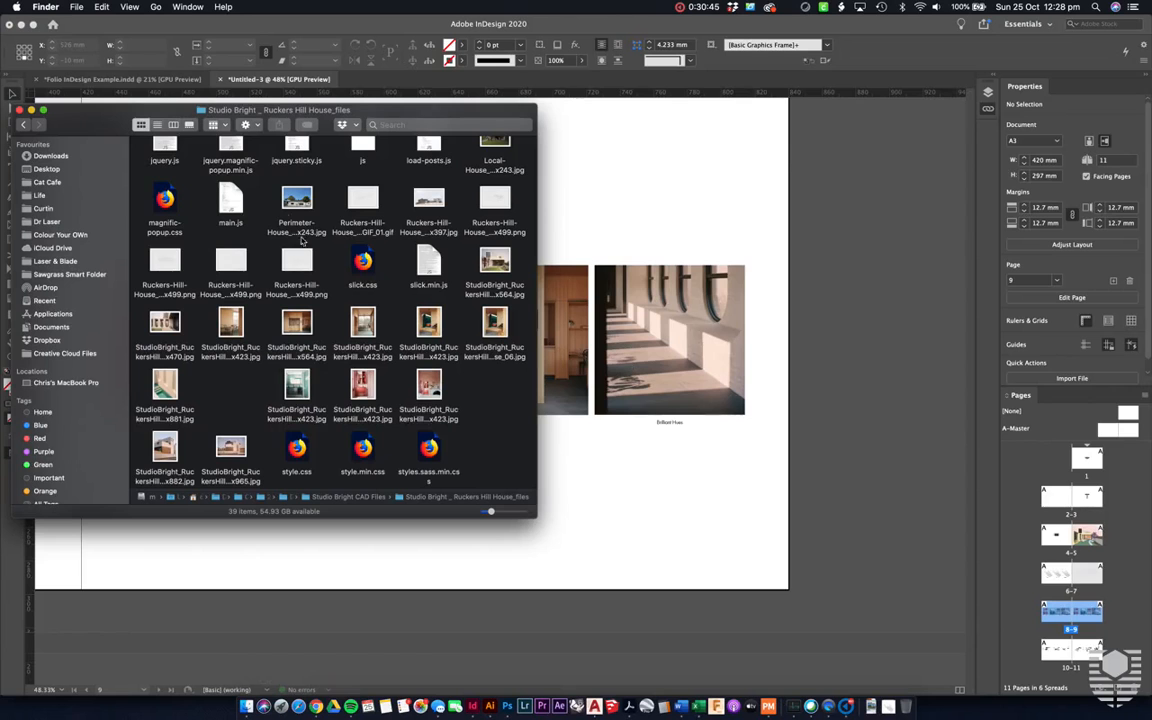
click(25, 125)
scroll(330, 330, down, 5)
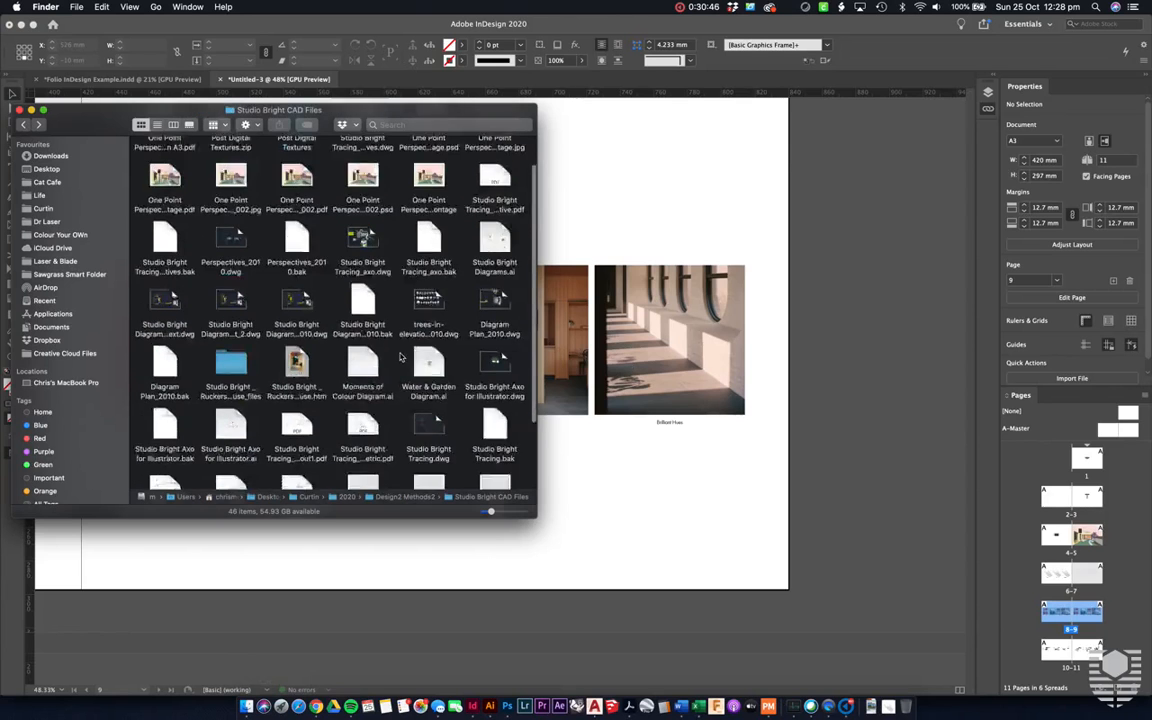
drag(371, 439, 238, 253)
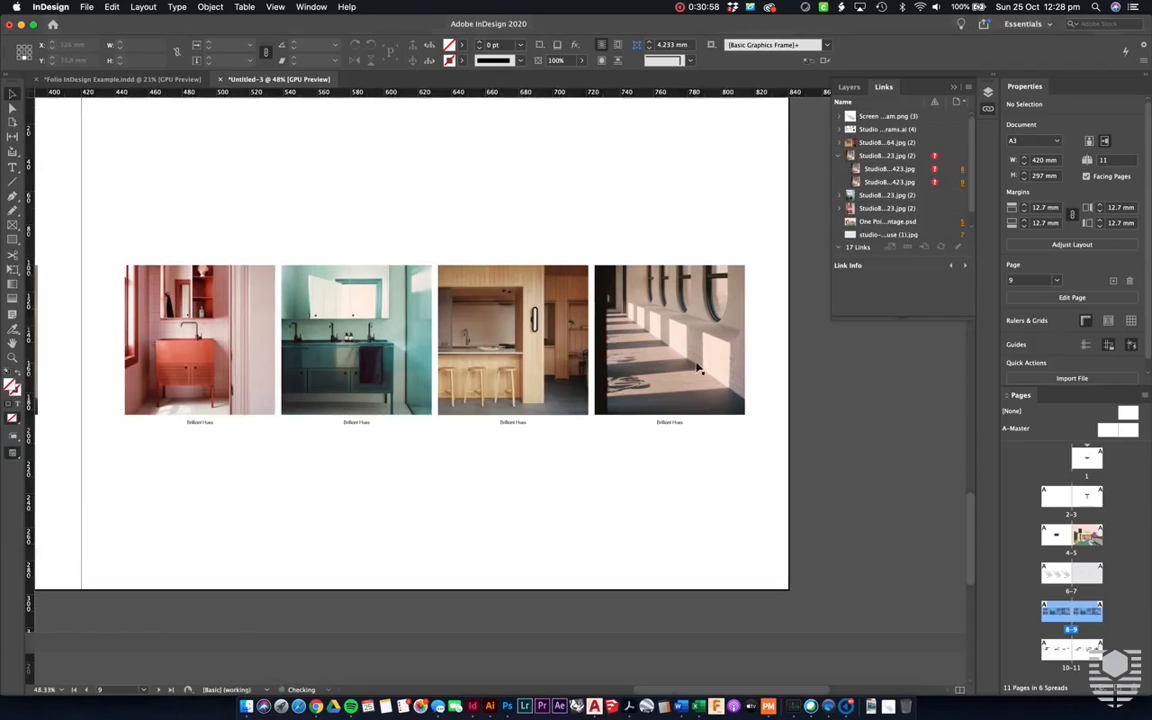
click(935, 182)
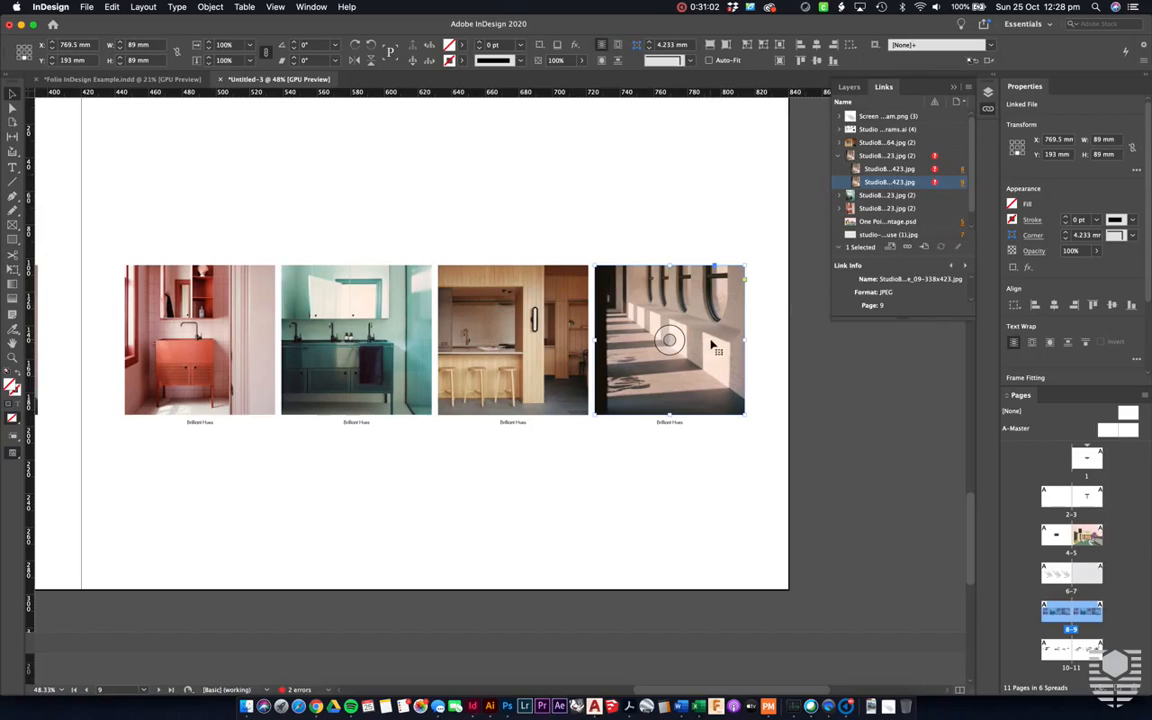
Step: Return the photo file from the Ruckers Hill House files folder to Studio Bright CAD Files, and recheck its link in InDesign
click(246, 706)
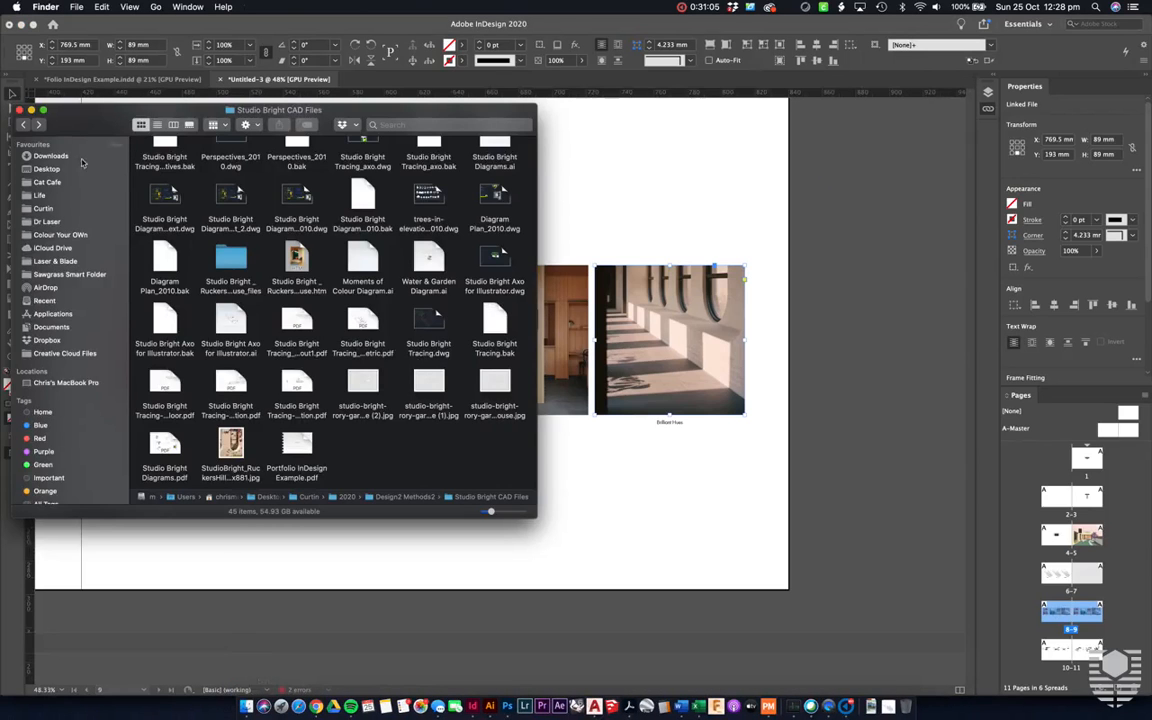
double_click(232, 258)
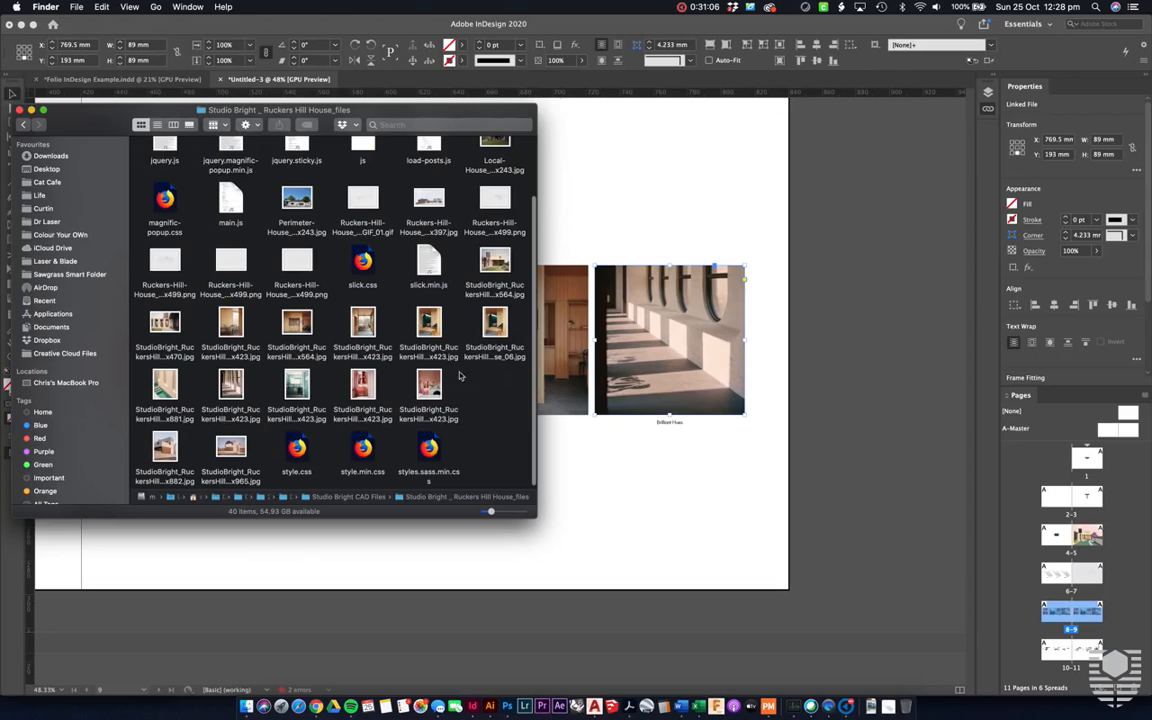
drag(231, 378, 262, 496)
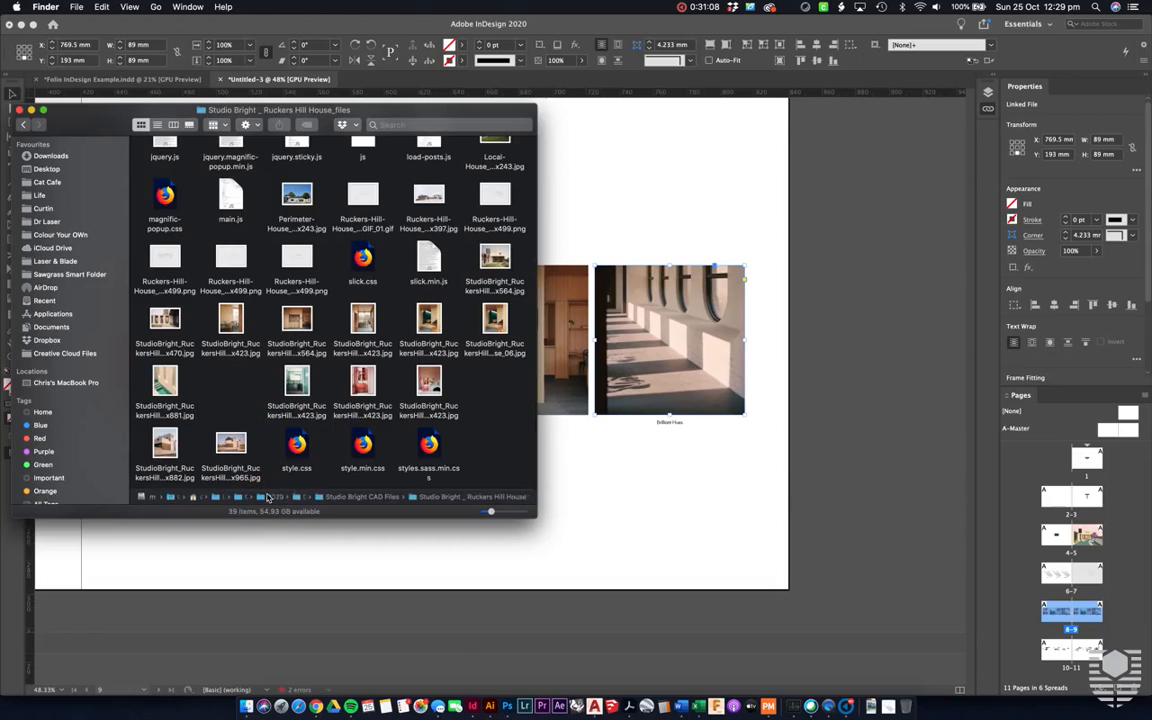
click(841, 376)
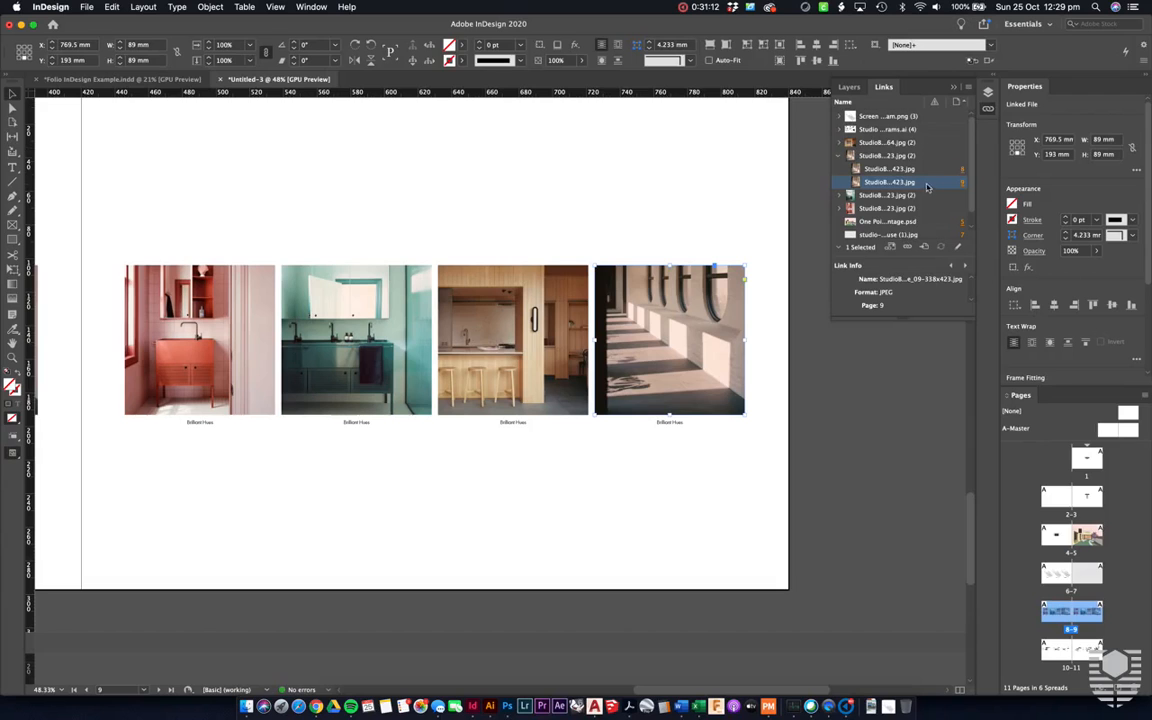
click(802, 500)
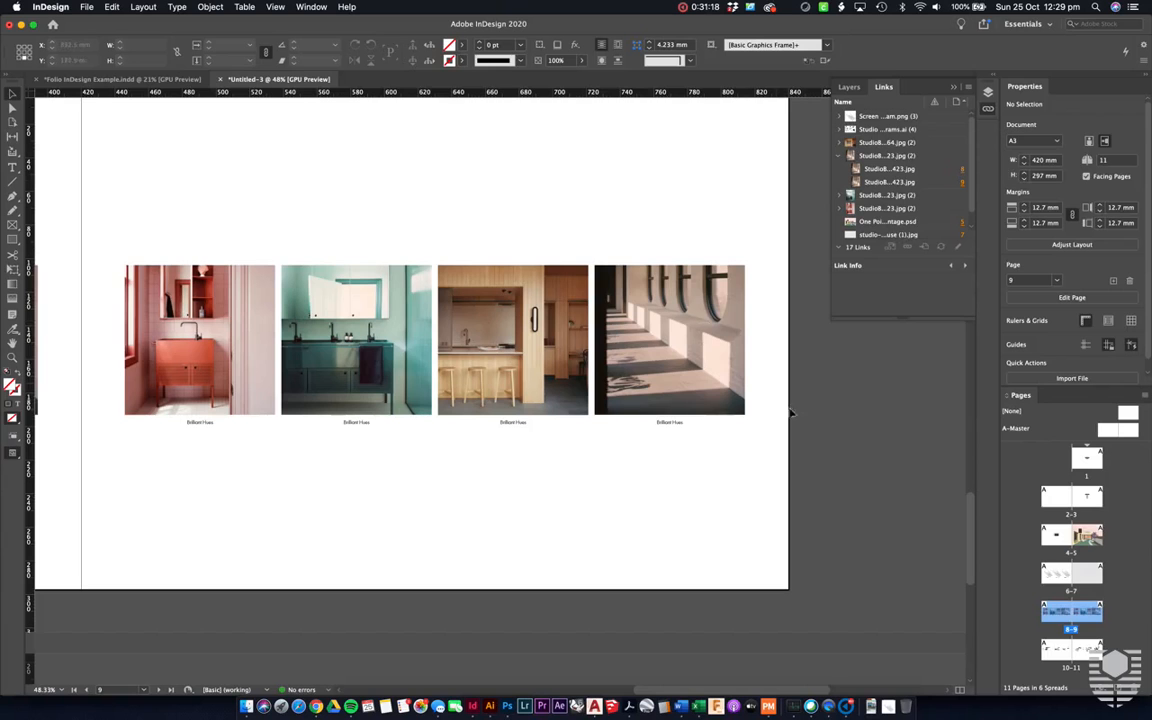
Step: Look back over the photo rows on pages 8–9 and the axonometrics and section on pages 6–7
scroll(901, 409, down, 1)
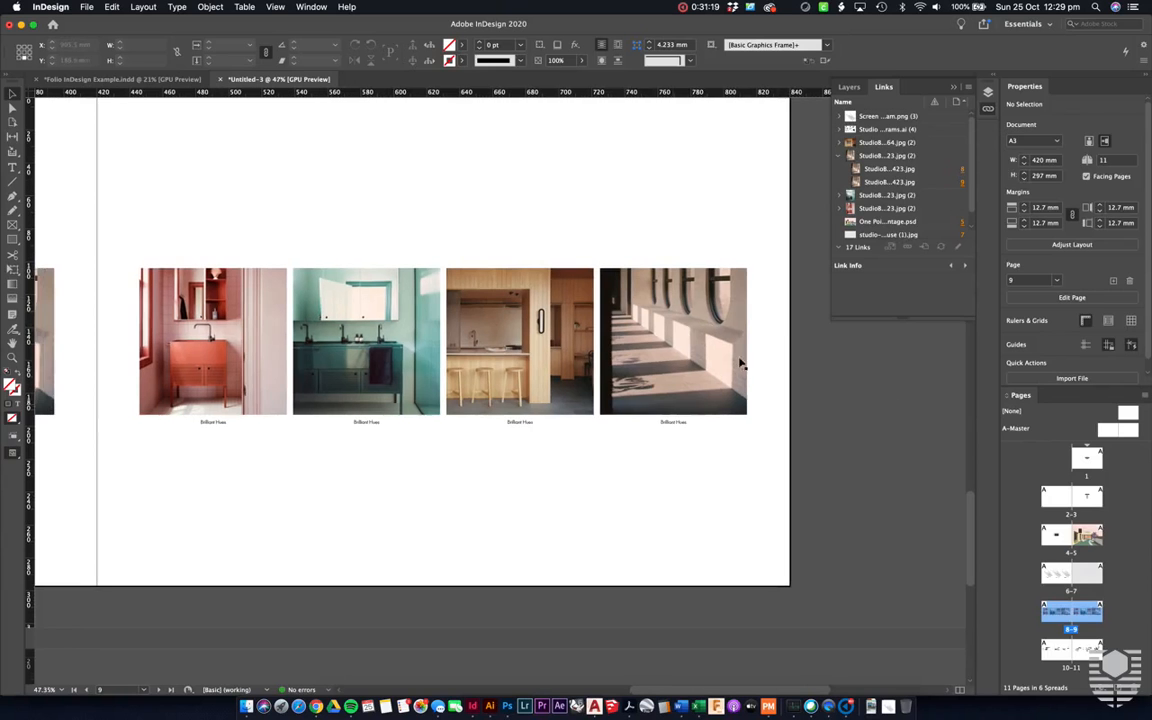
scroll(785, 342, down, 5)
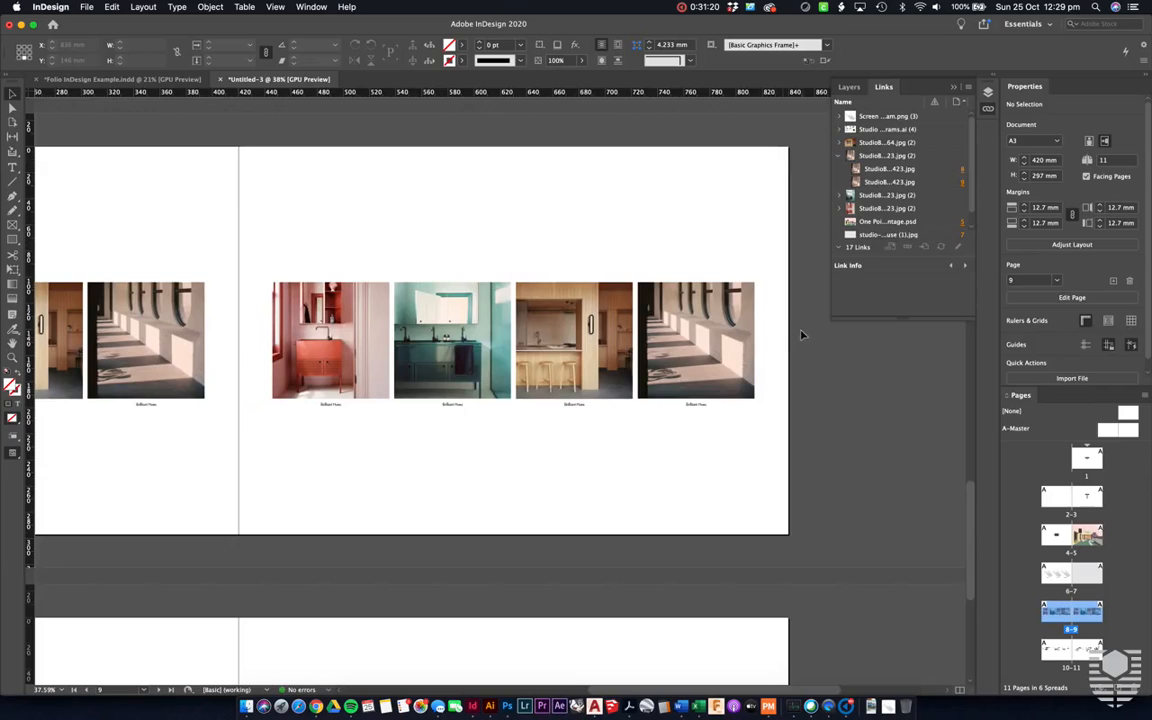
scroll(800, 333, up, 10)
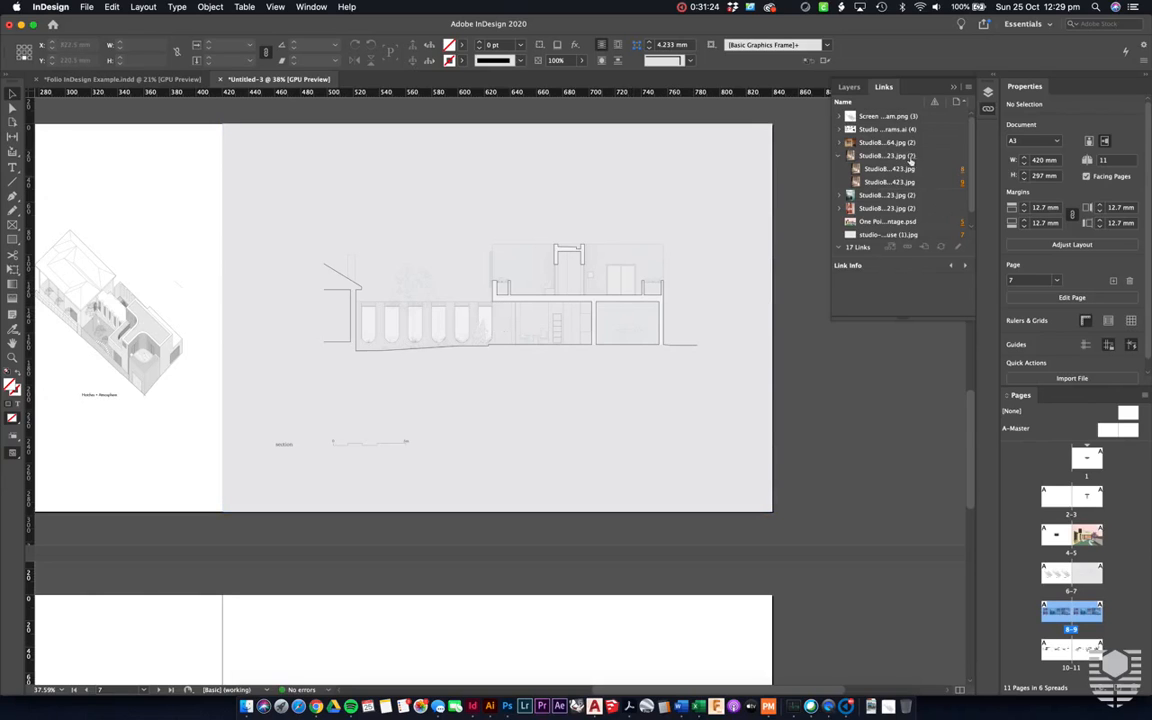
click(796, 391)
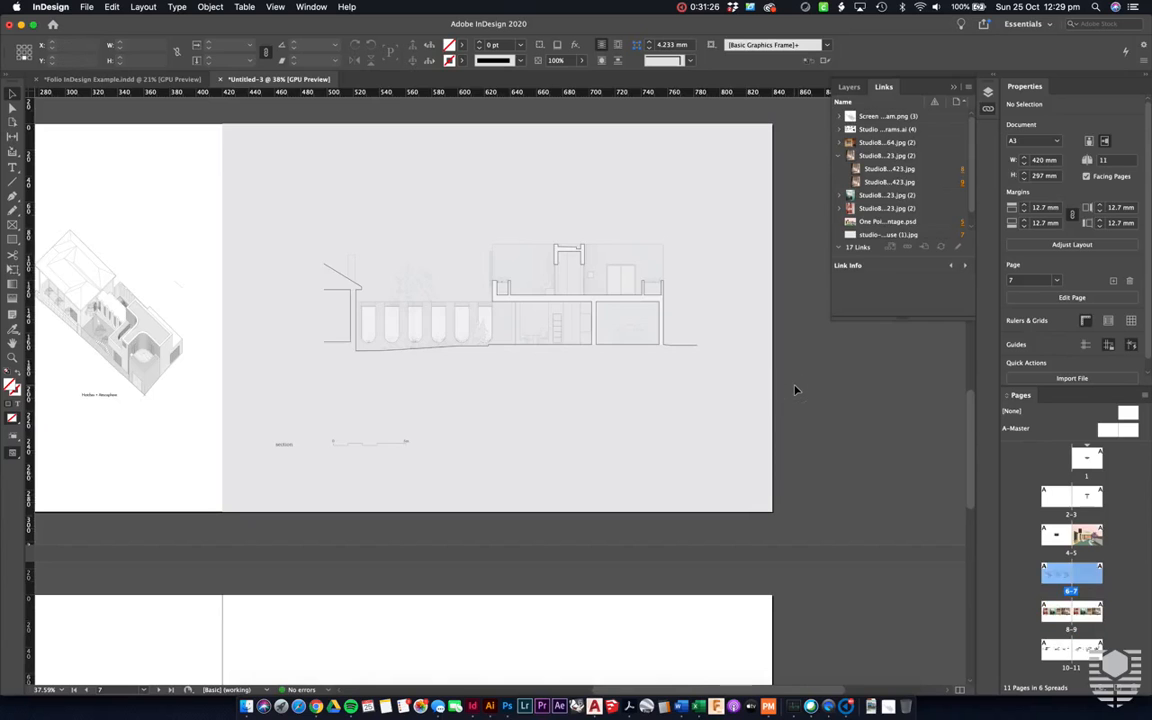
scroll(796, 391, down, 1)
scroll(796, 391, down, 1)
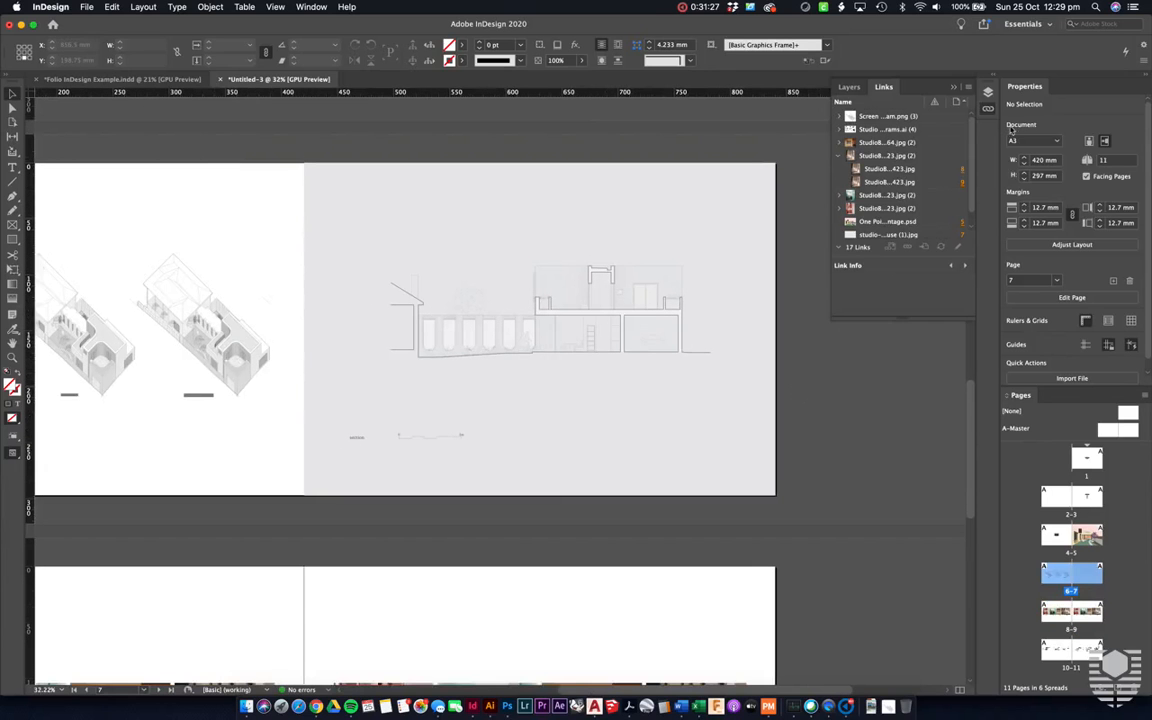
scroll(854, 262, down, 2)
scroll(854, 262, up, 3)
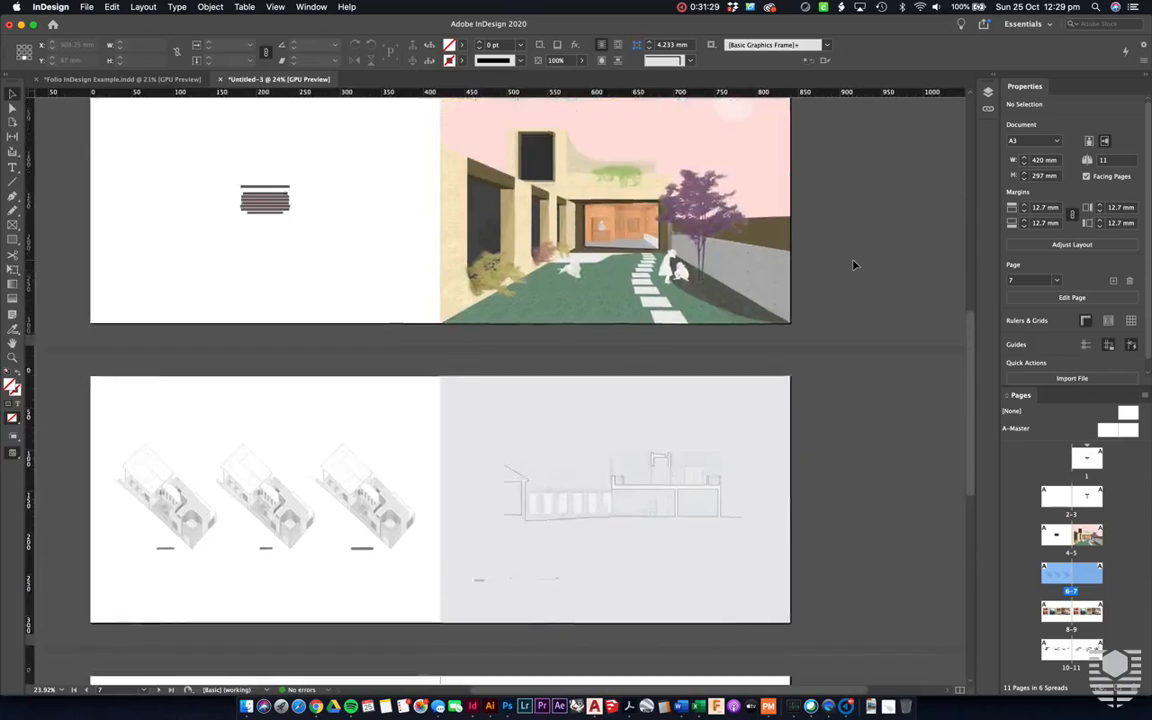
Step: Review the portfolio cover, contents page and perspective spread, and go down to the diagram spread on pages 10–11
scroll(854, 264, up, 5)
scroll(850, 286, down, 1)
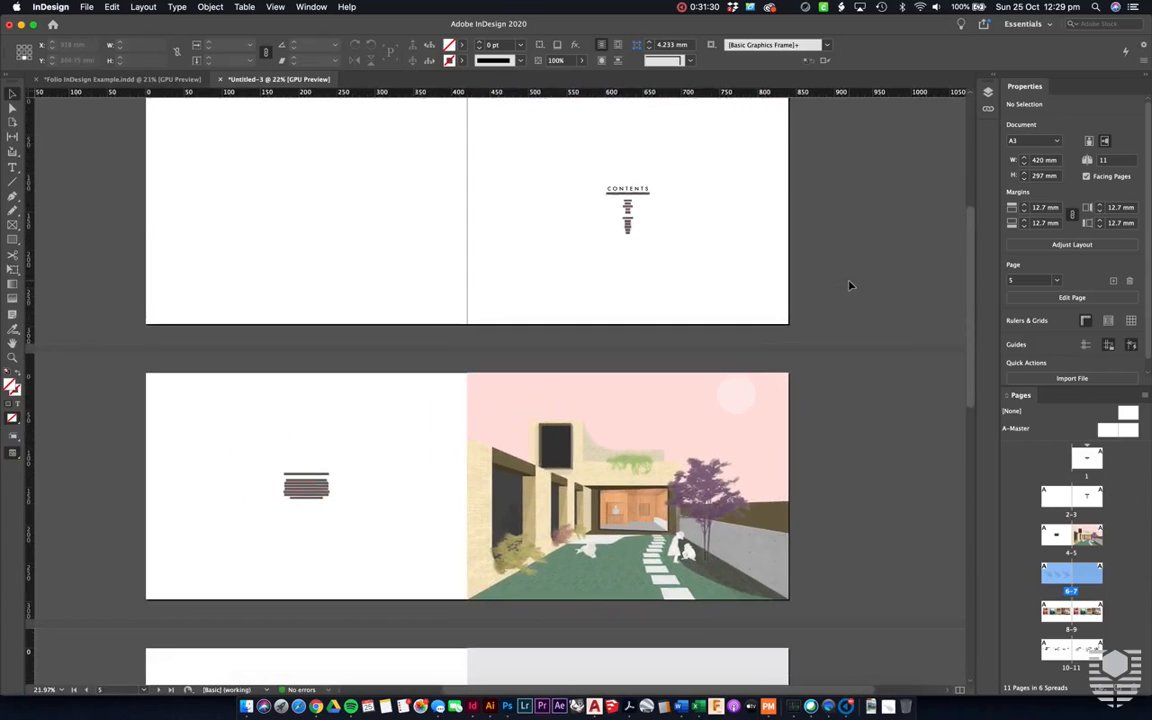
scroll(850, 286, up, 4)
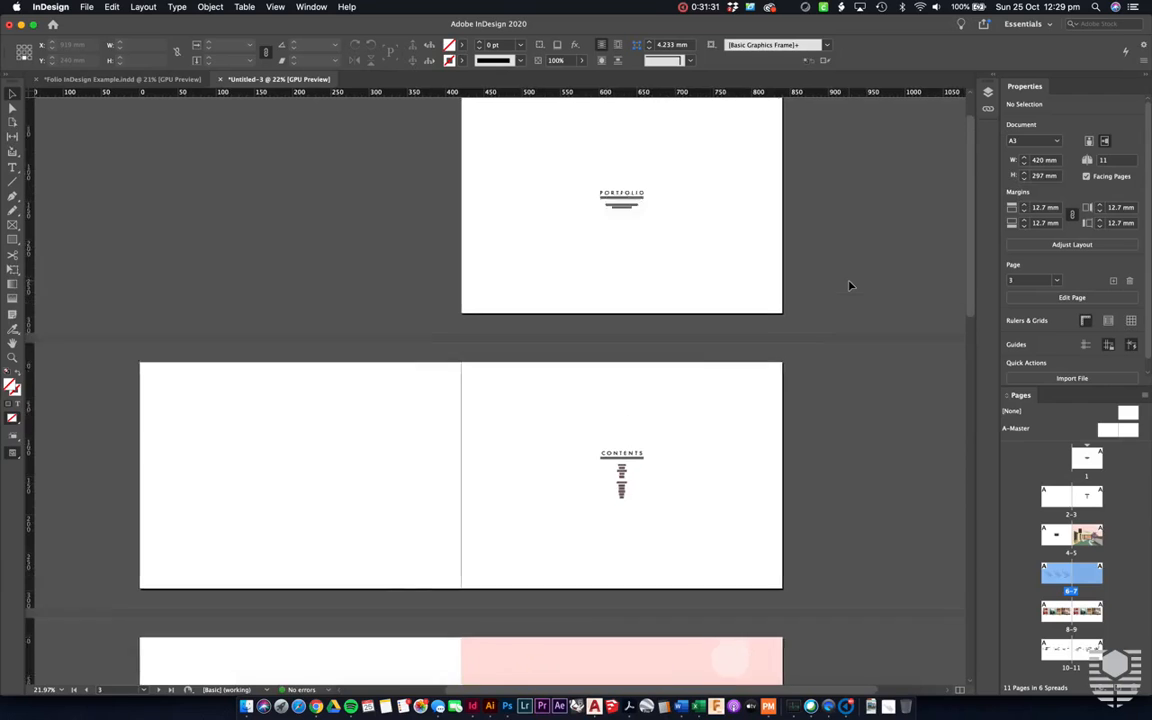
scroll(850, 286, down, 3)
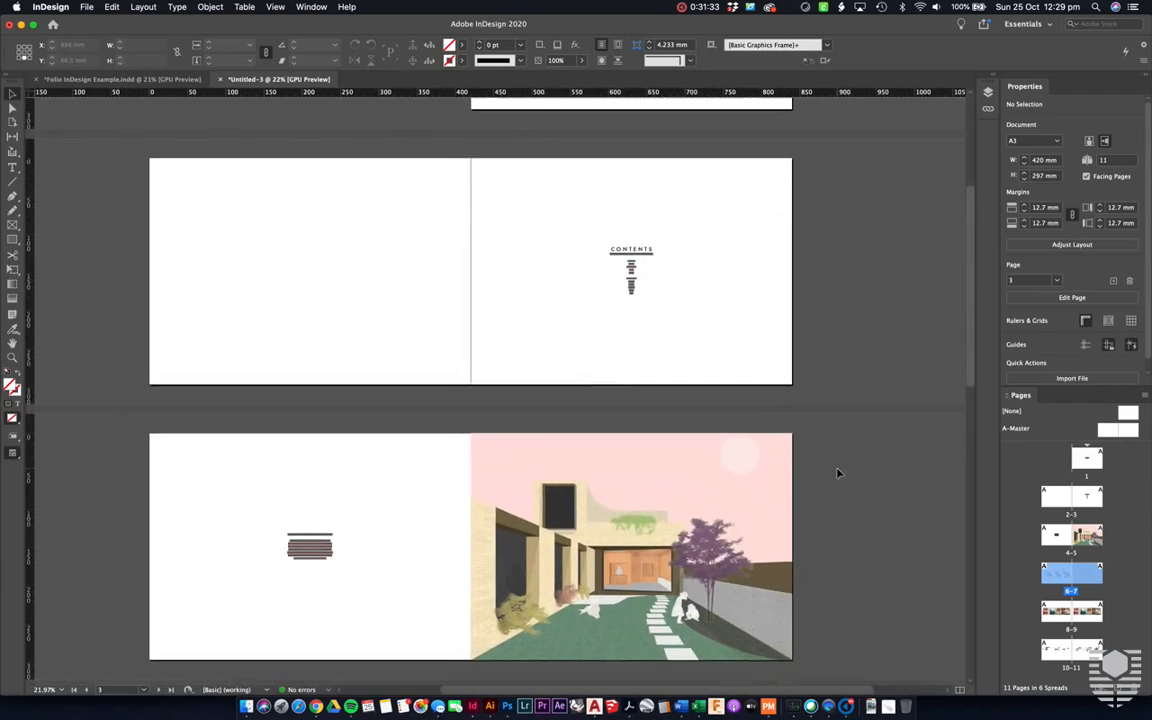
scroll(854, 426, up, 1)
scroll(854, 426, down, 4)
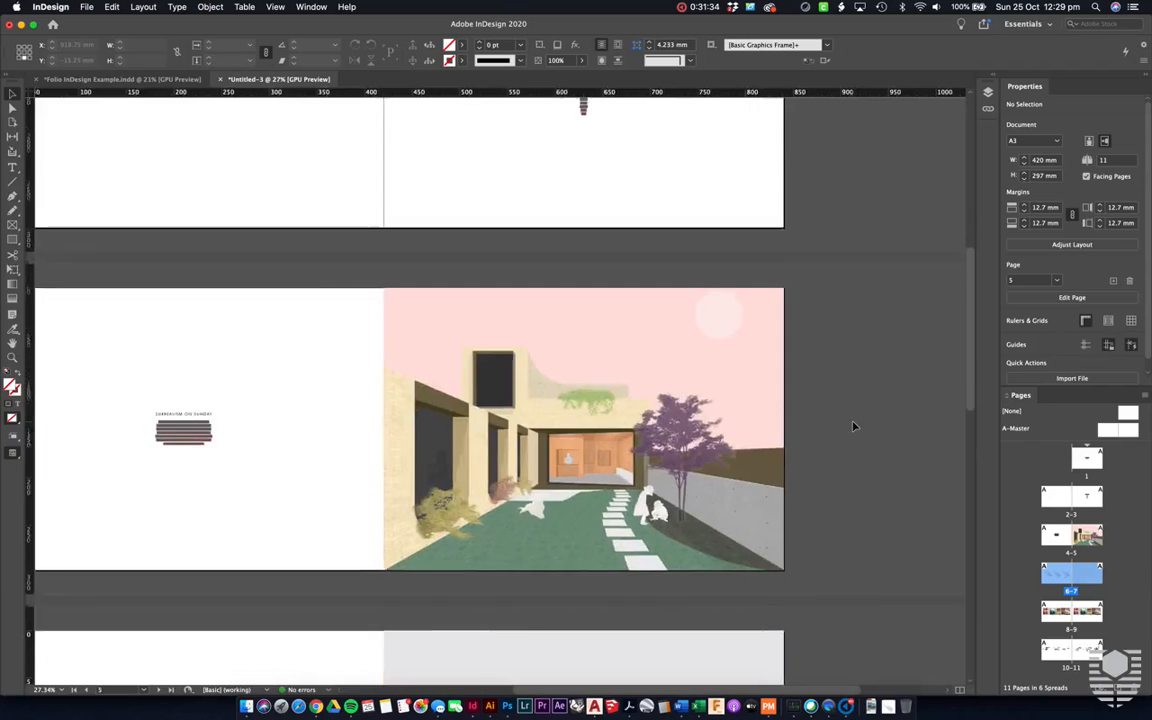
scroll(854, 426, down, 8)
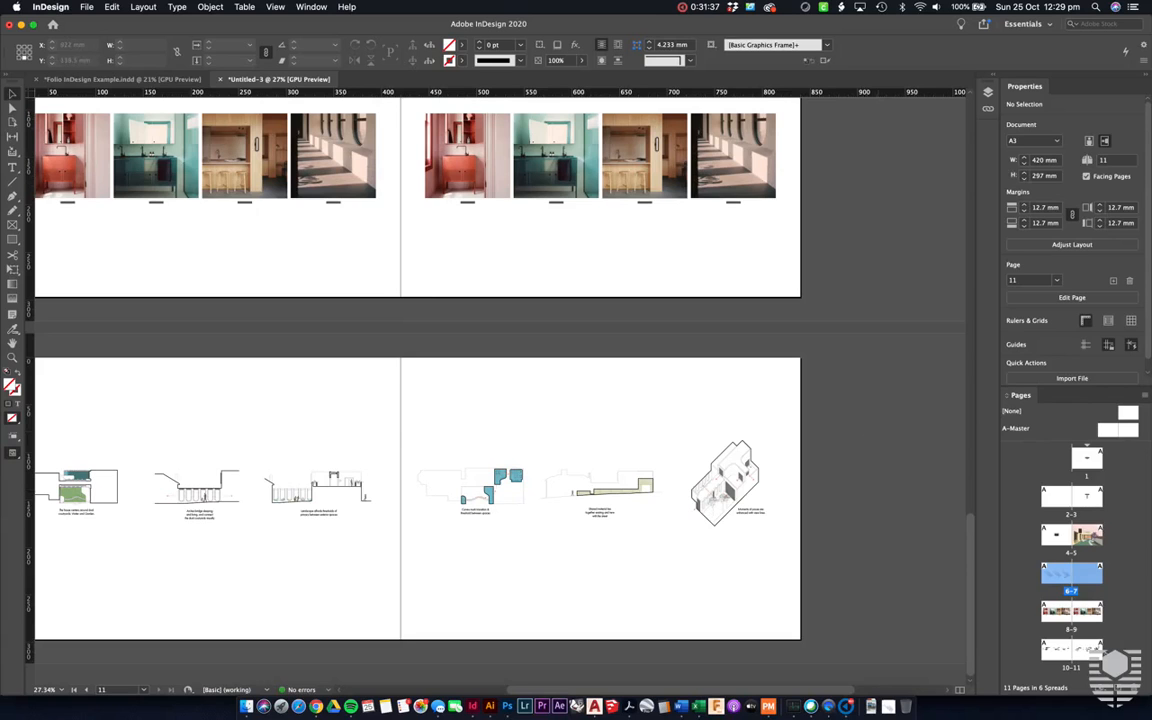
click(852, 576)
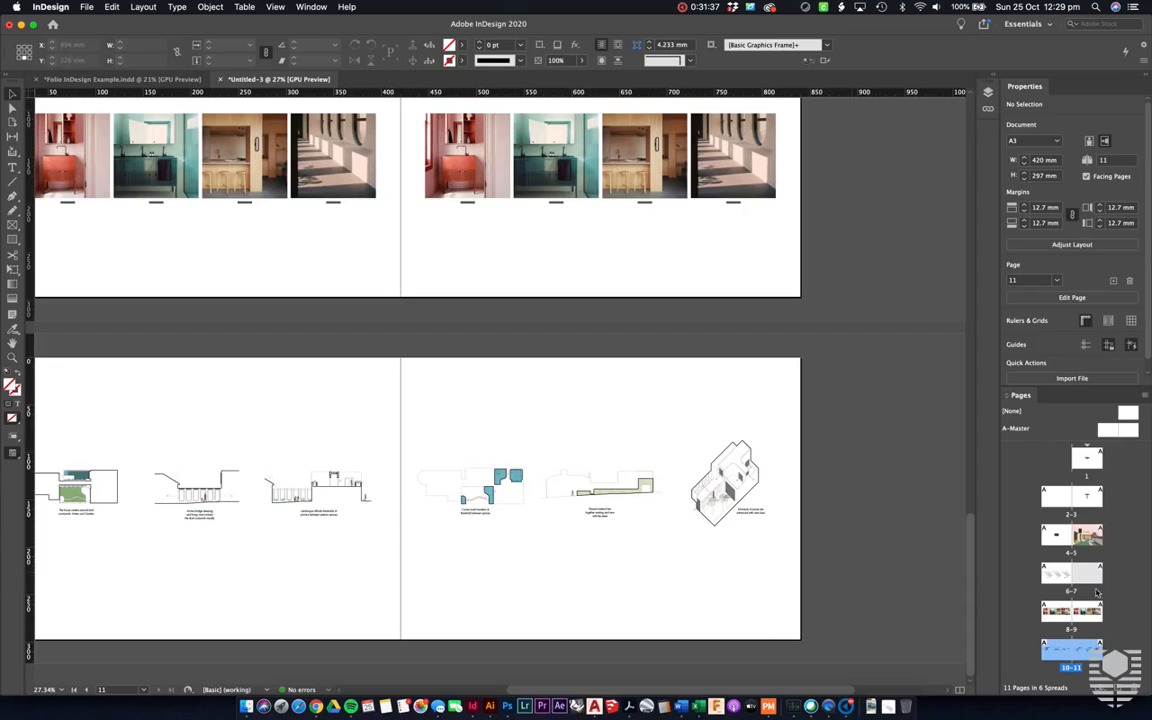
click(1142, 614)
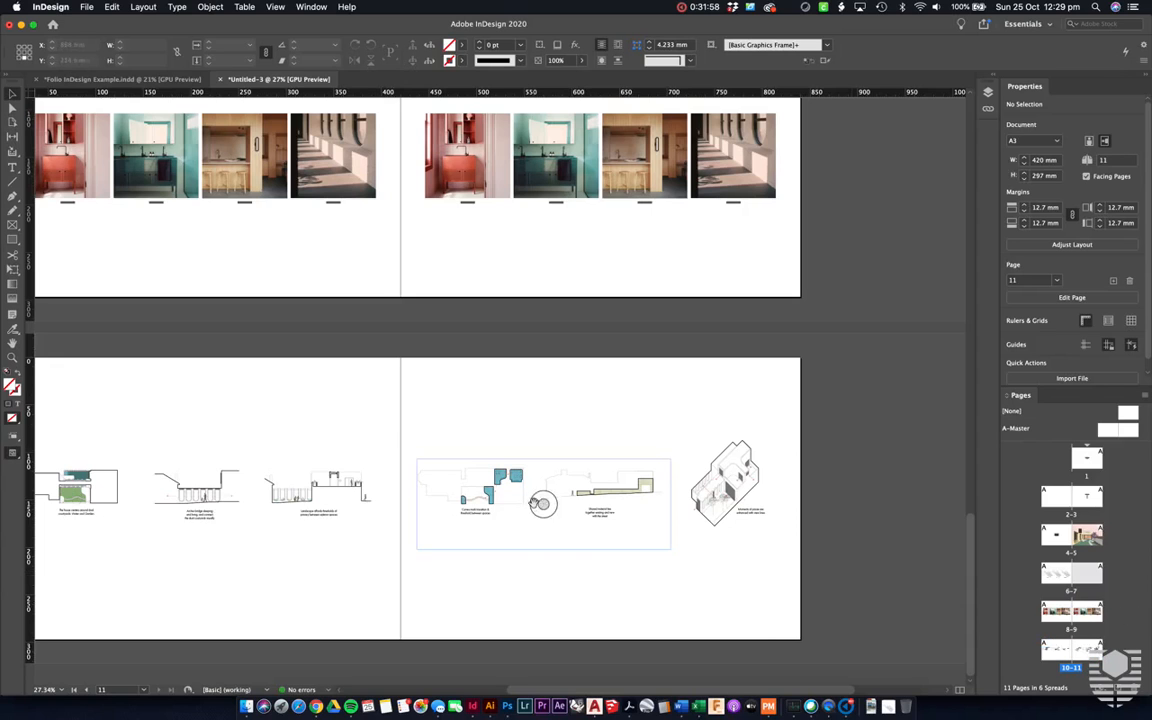
key(Delete)
scroll(522, 519, left, 2)
scroll(522, 519, left, 2)
key(super+z)
key(super+z)
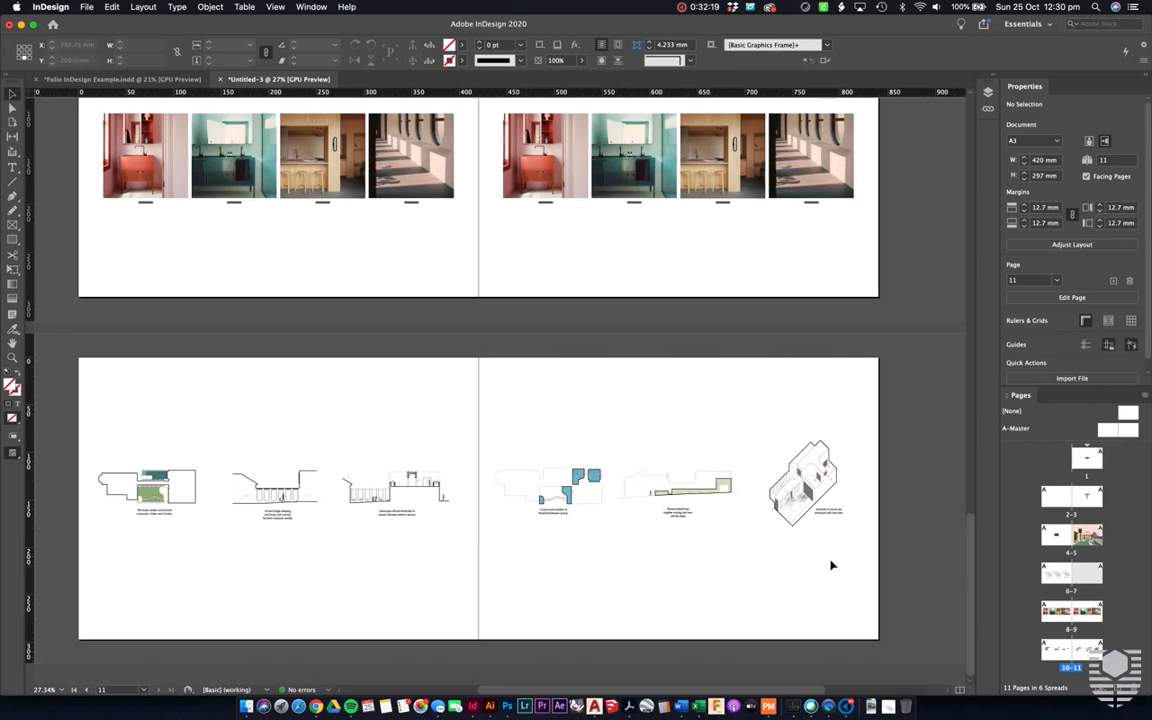
Step: Duplicate the diagram spread on pages 10–11 as pages 12–13, and delete all diagrams and captions from page 13
click(1072, 650)
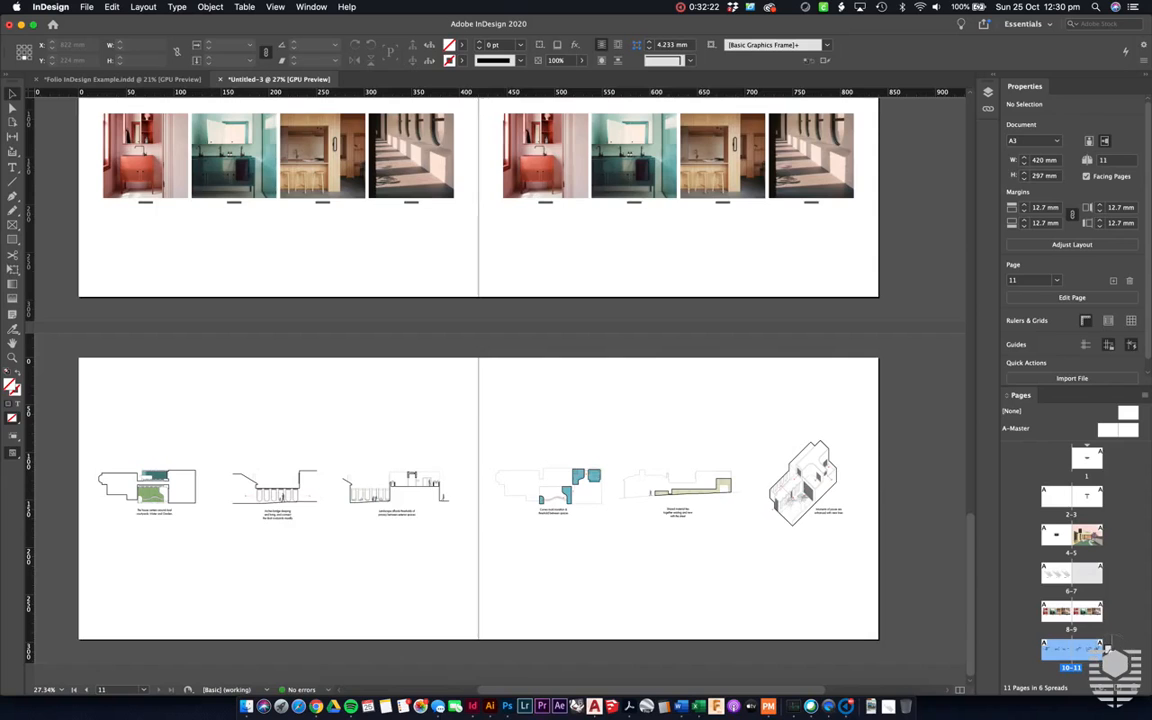
double_click(1100, 650)
drag(955, 612, 548, 316)
key(Delete)
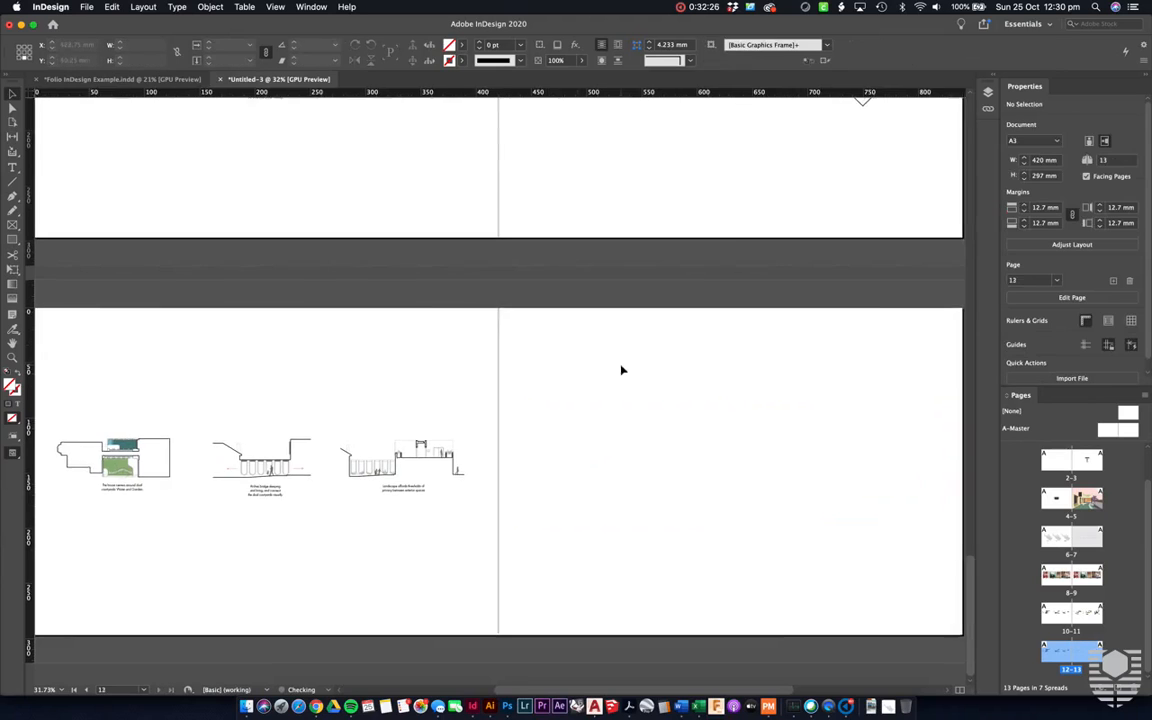
Step: Place the street elevation JPG from the Ruckers Hill House files folder on page 13 and move it to the page's upper-left area
scroll(620, 368, right, 2)
click(247, 700)
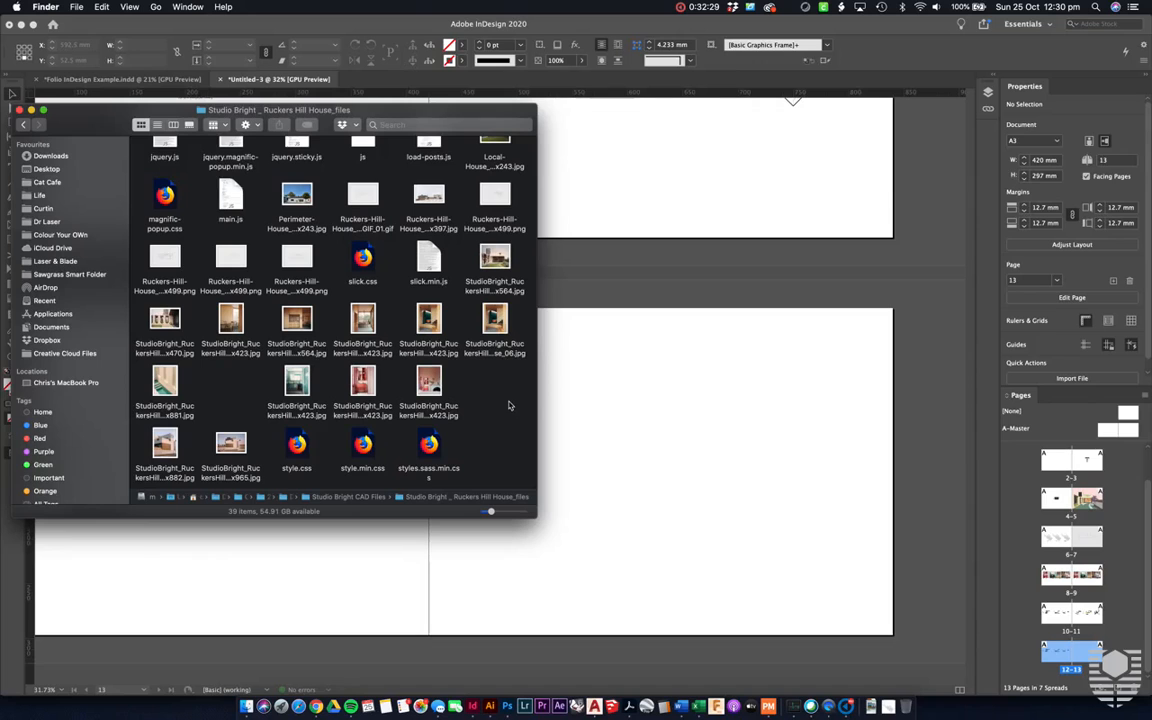
drag(425, 195, 607, 365)
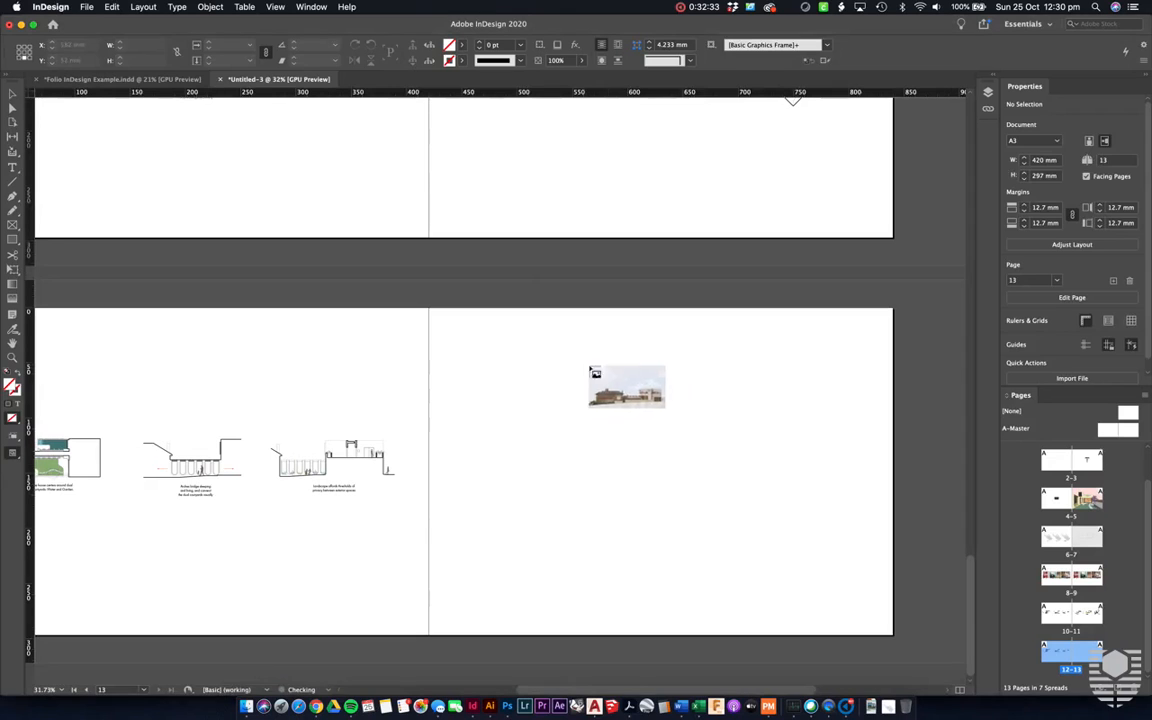
click(572, 368)
drag(638, 430, 542, 417)
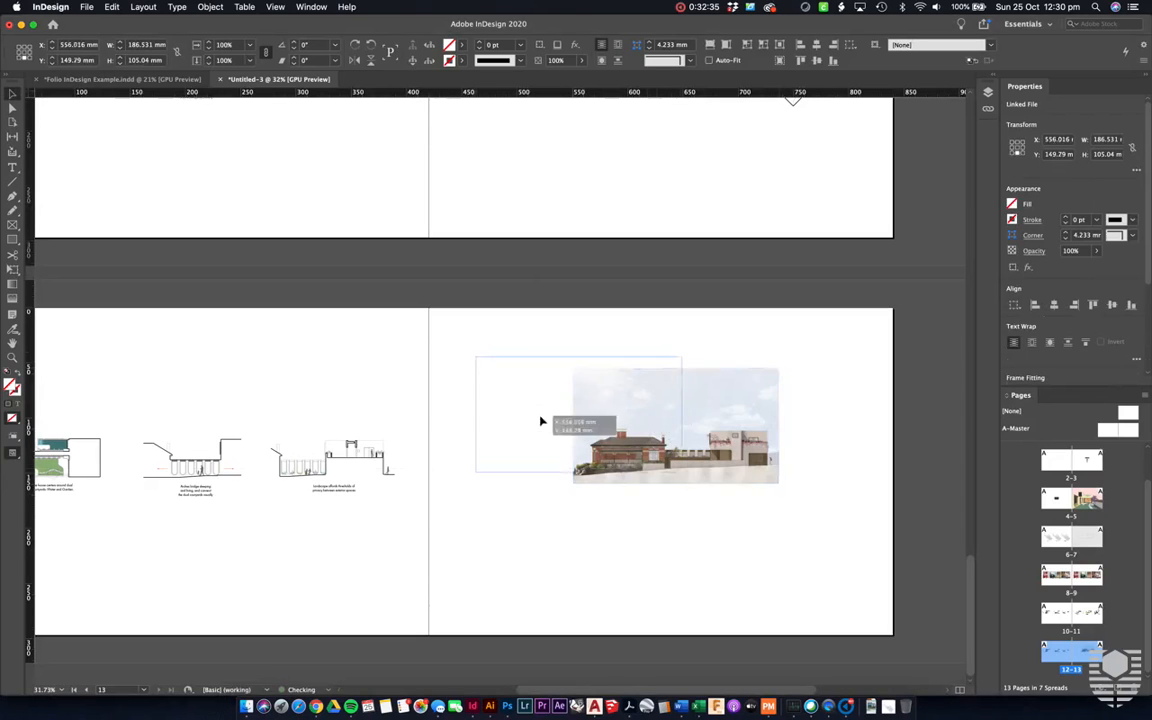
click(710, 617)
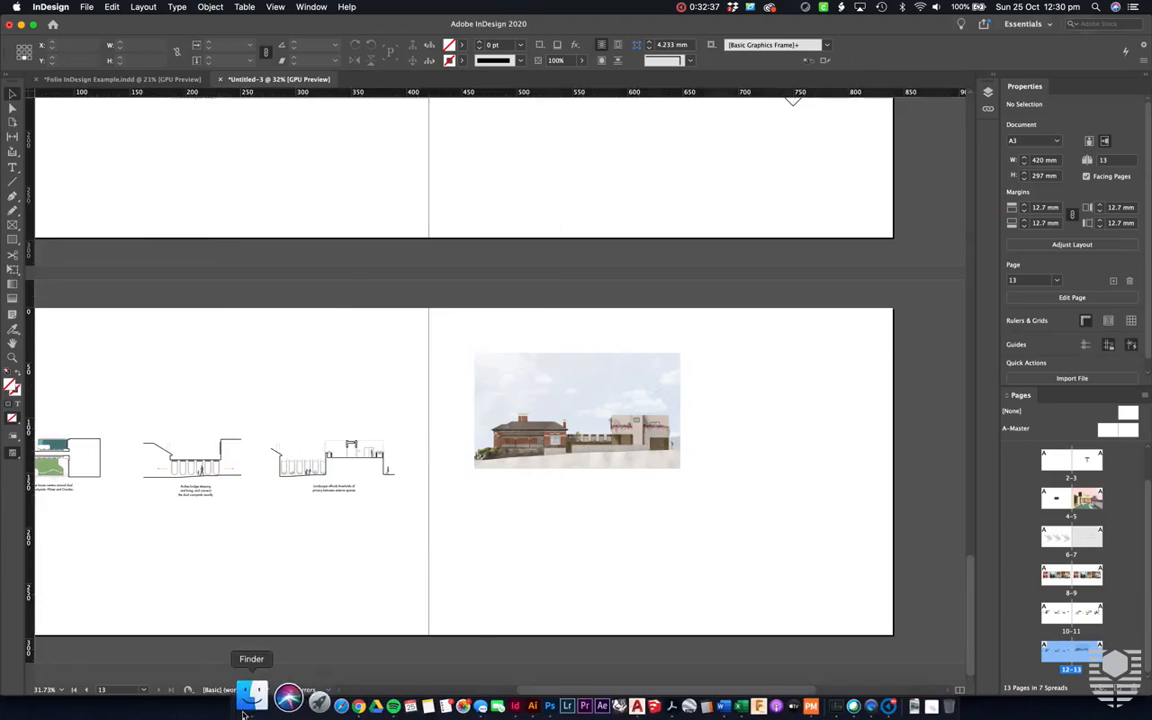
Step: Place StudioBright_RuckersHillHouse_06.jpg on page 13 and move it up and left so it overlaps the elevation's right end
click(246, 706)
drag(499, 316, 745, 434)
click(761, 407)
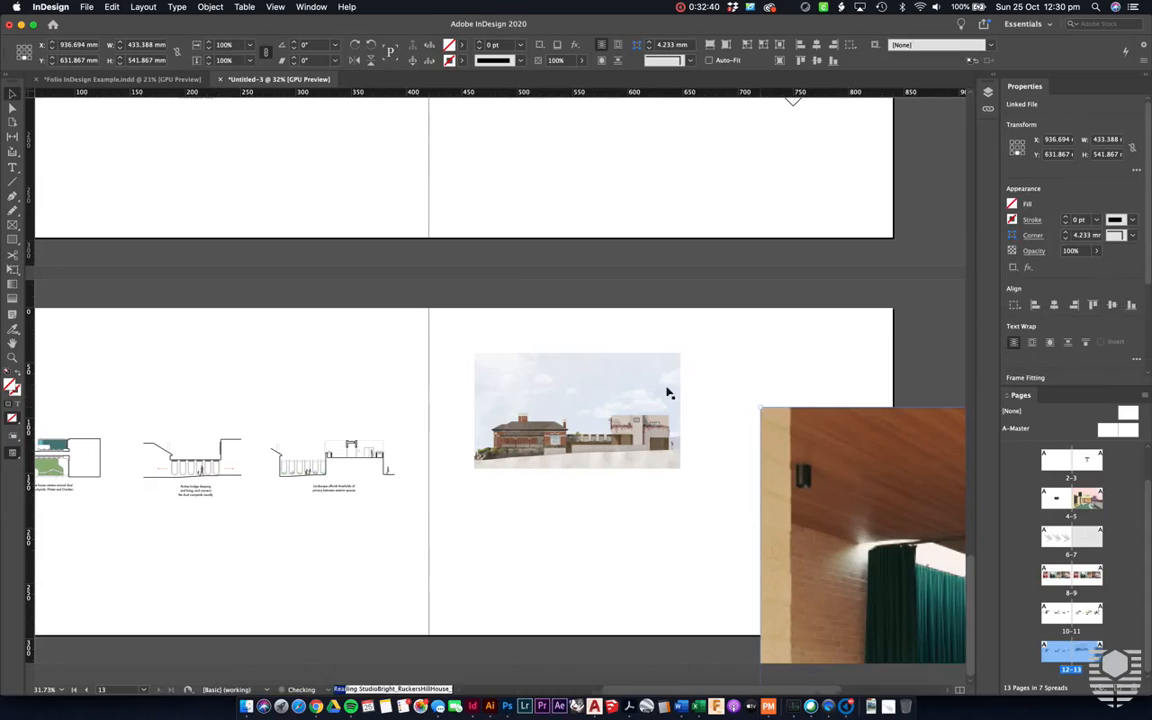
drag(865, 475, 744, 404)
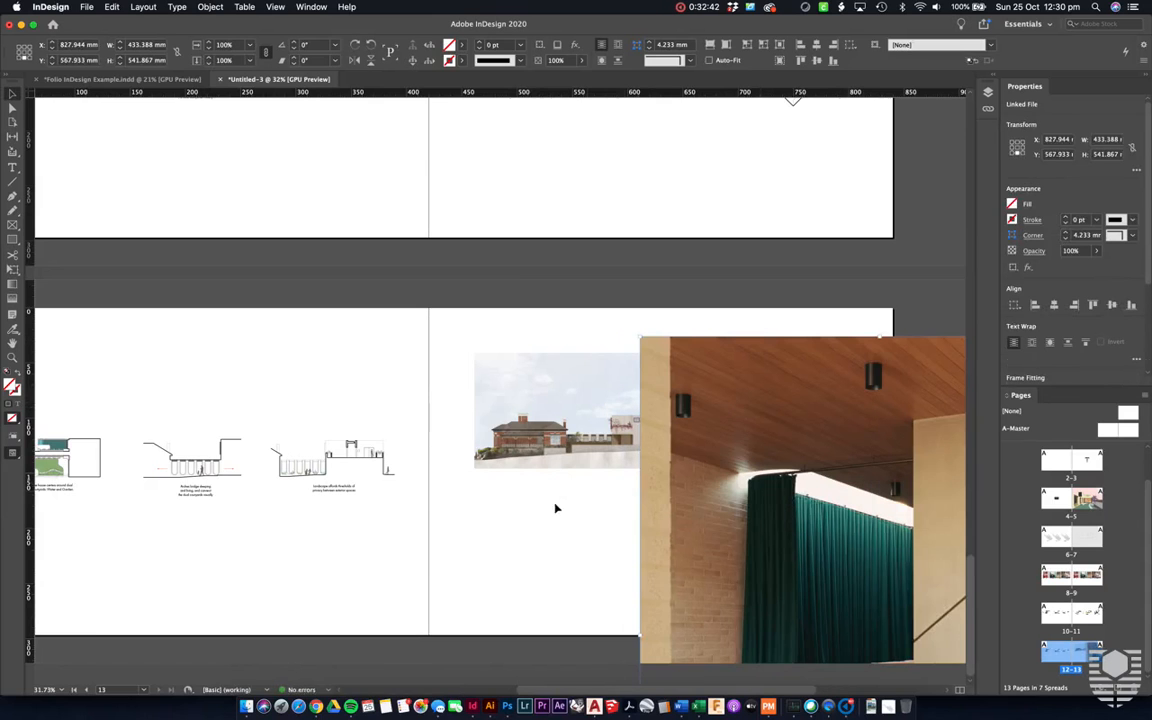
click(363, 594)
Step: Preview the first-floor plan PNG in the Ruckers Hill House files folder and place it low on page 13
click(256, 708)
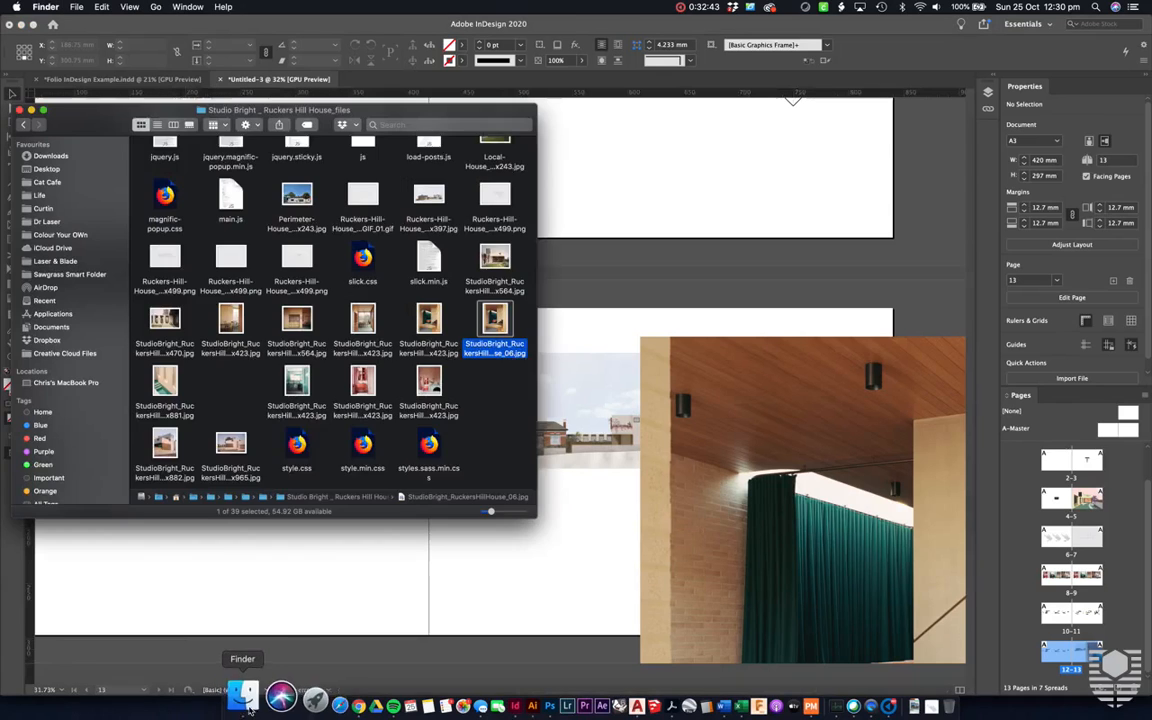
scroll(480, 300, up, 2)
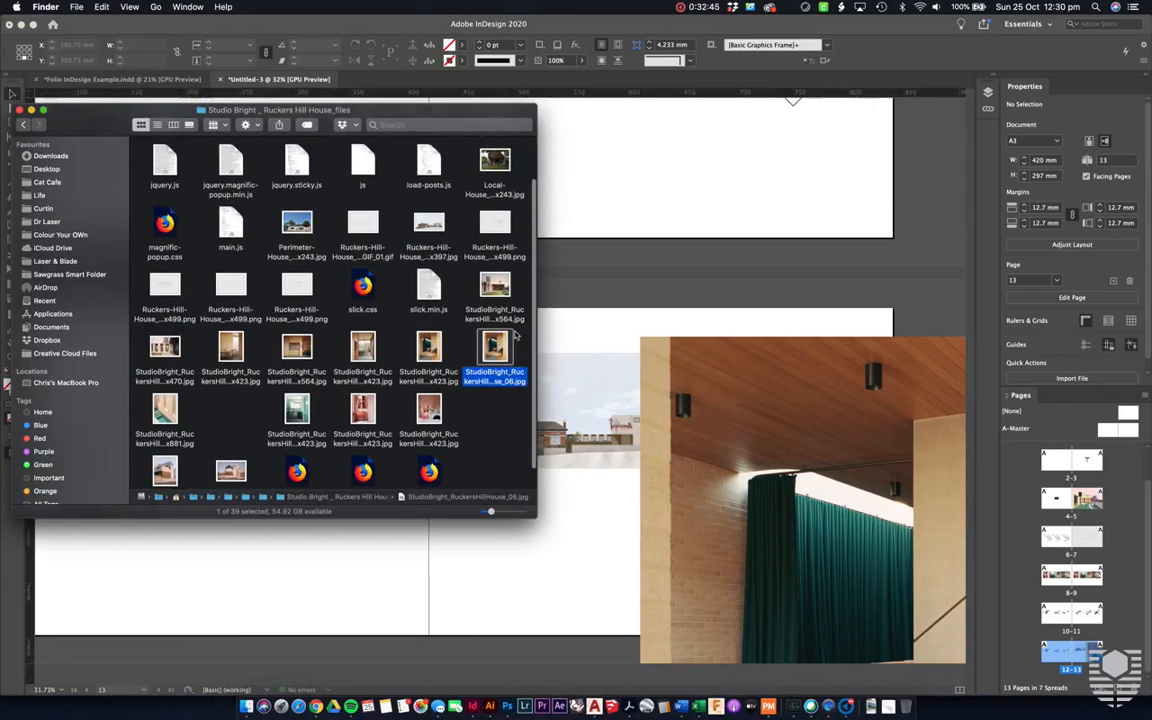
click(496, 228)
key(space)
key(space)
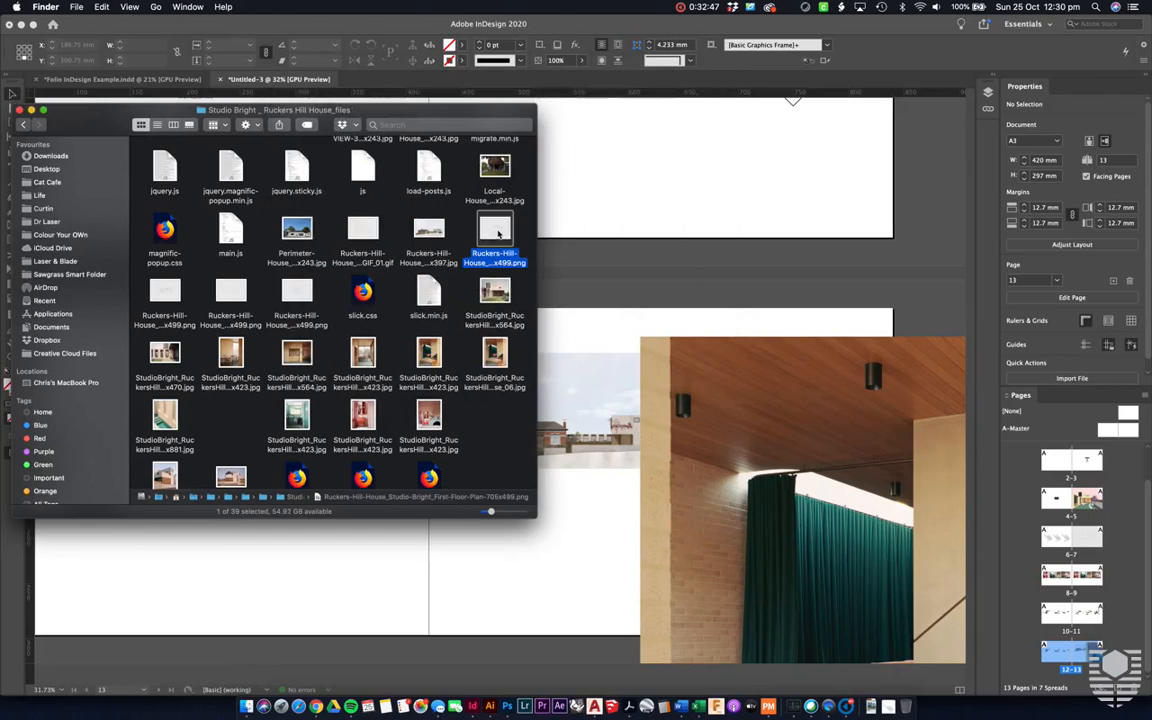
drag(496, 232, 522, 524)
click(475, 533)
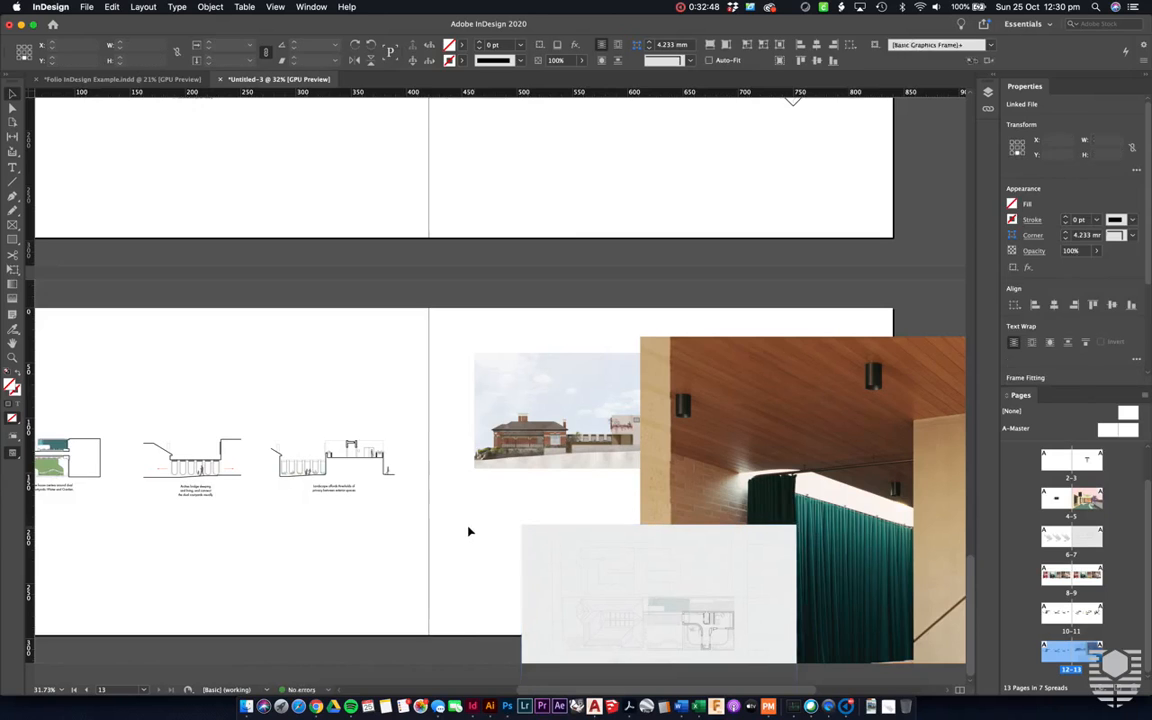
Step: Copy the "Surrealism on Sunday" text block from page 4 and place it beneath the elevation on page 13
scroll(468, 532, right, 2)
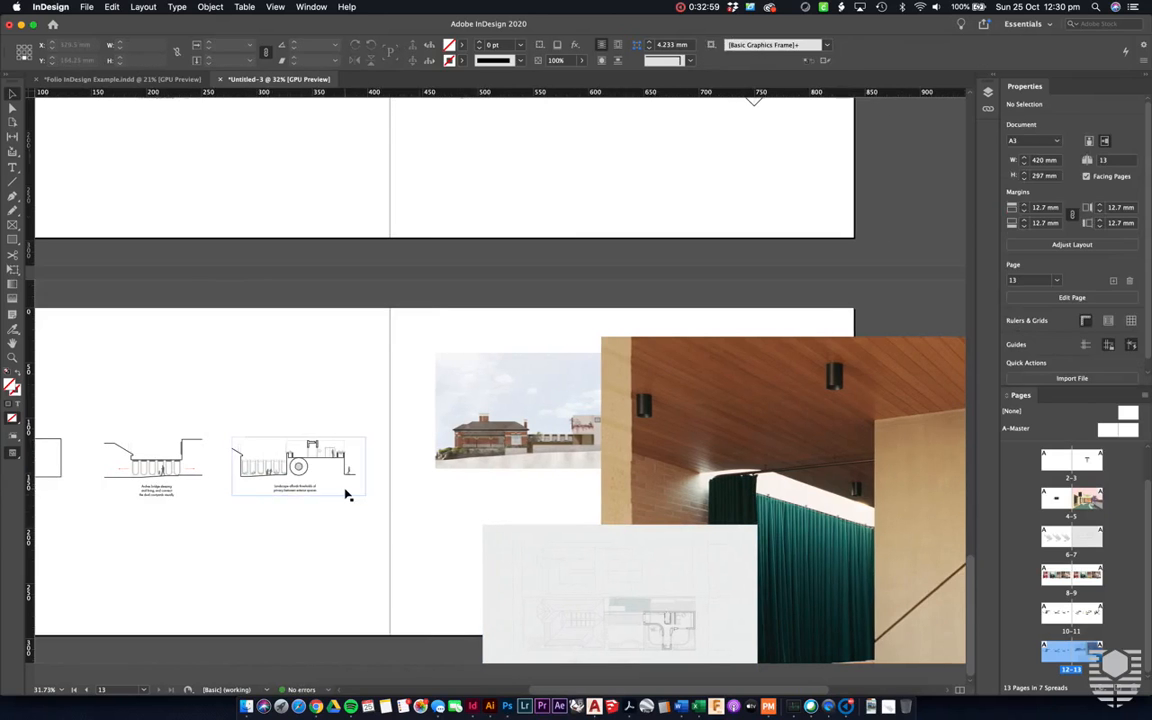
scroll(347, 495, down, 4)
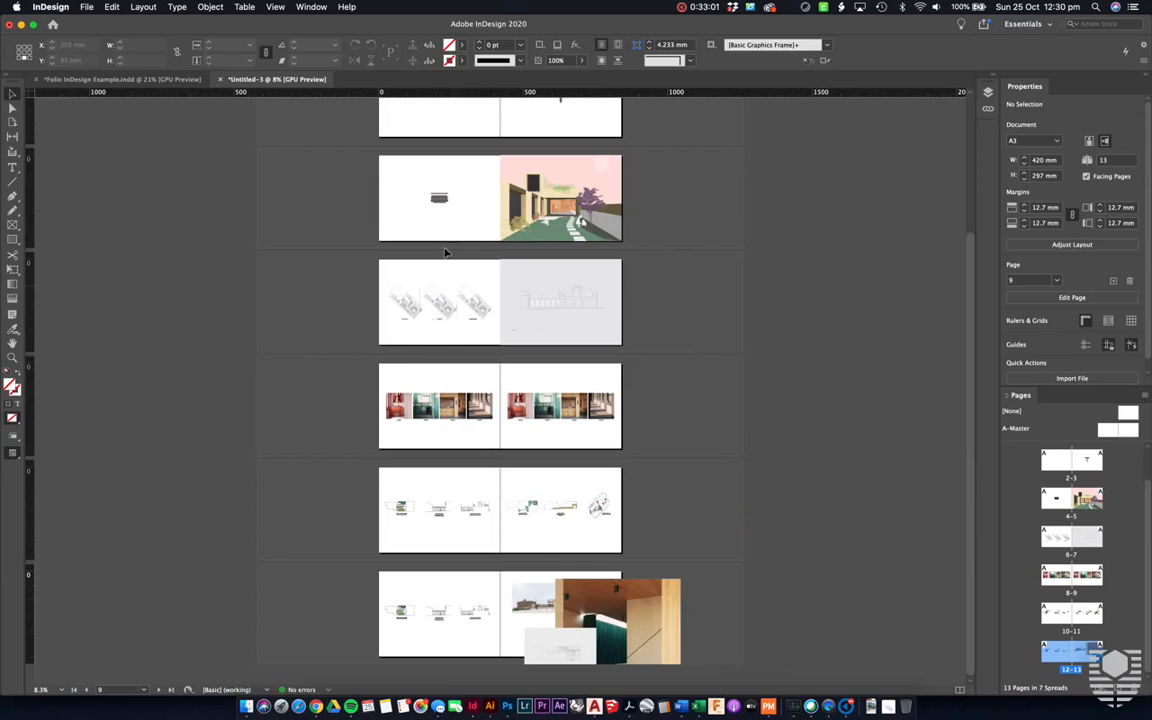
click(440, 201)
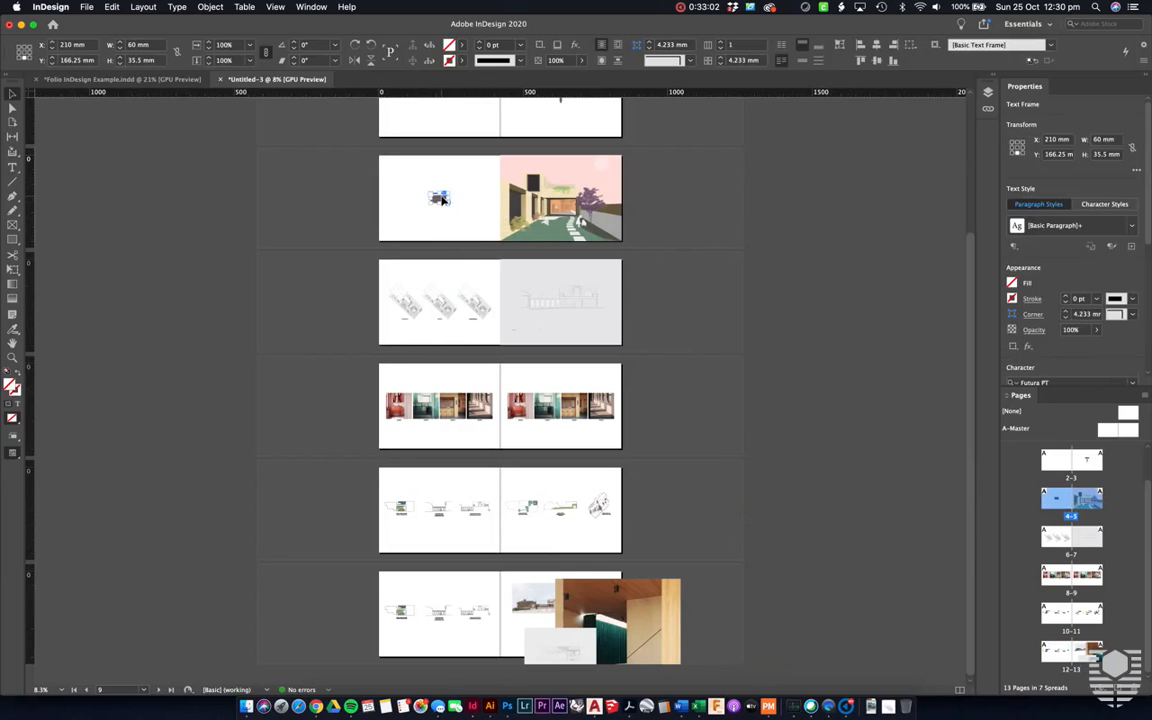
scroll(541, 646, up, 5)
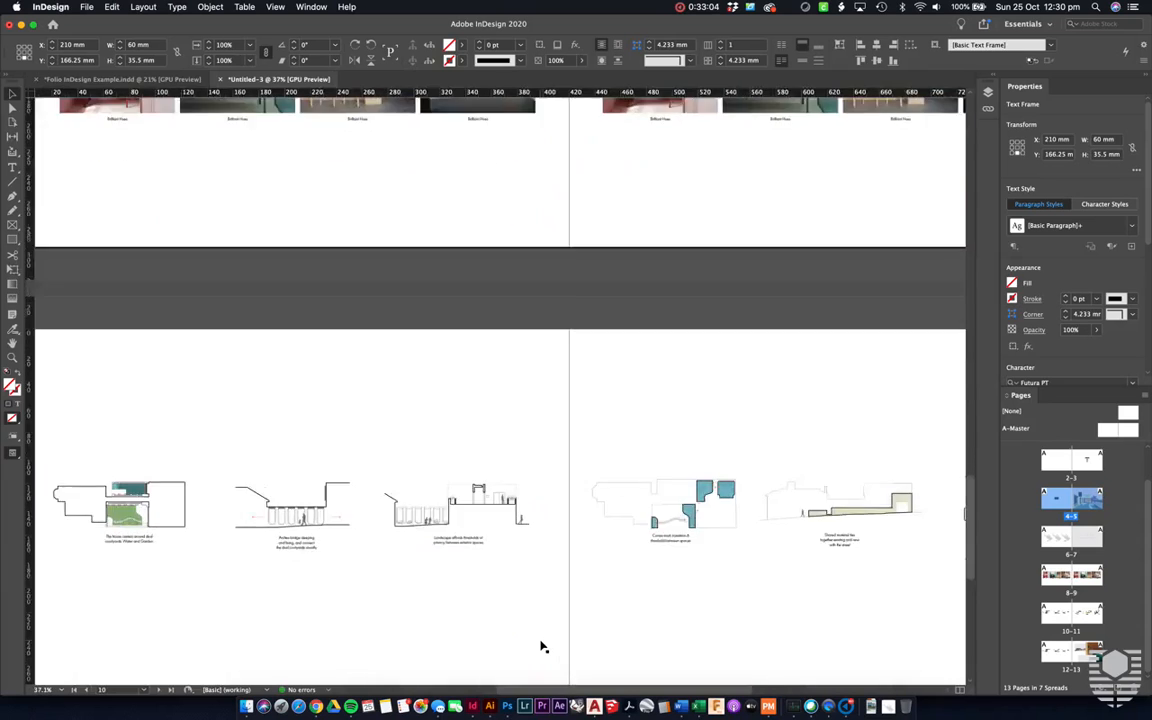
scroll(541, 646, down, 10)
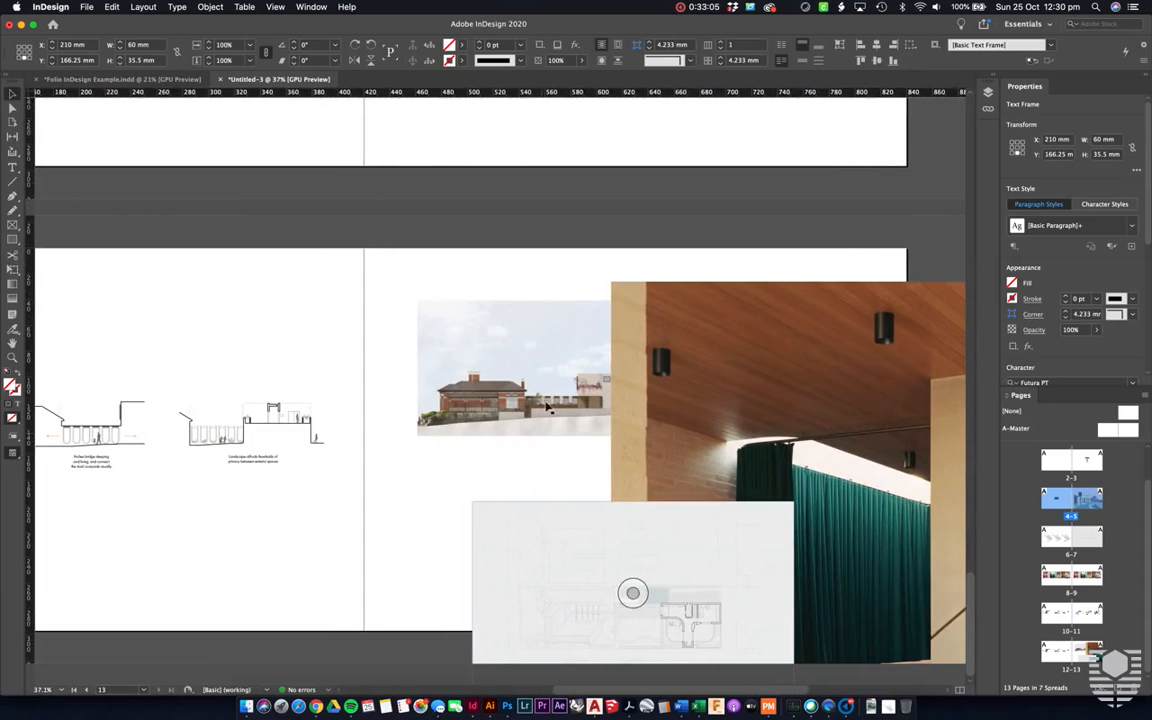
mouse_move(528, 485)
mouse_down()
mouse_move(514, 442)
mouse_move(527, 476)
mouse_up()
click(404, 481)
scroll(404, 481, right, 3)
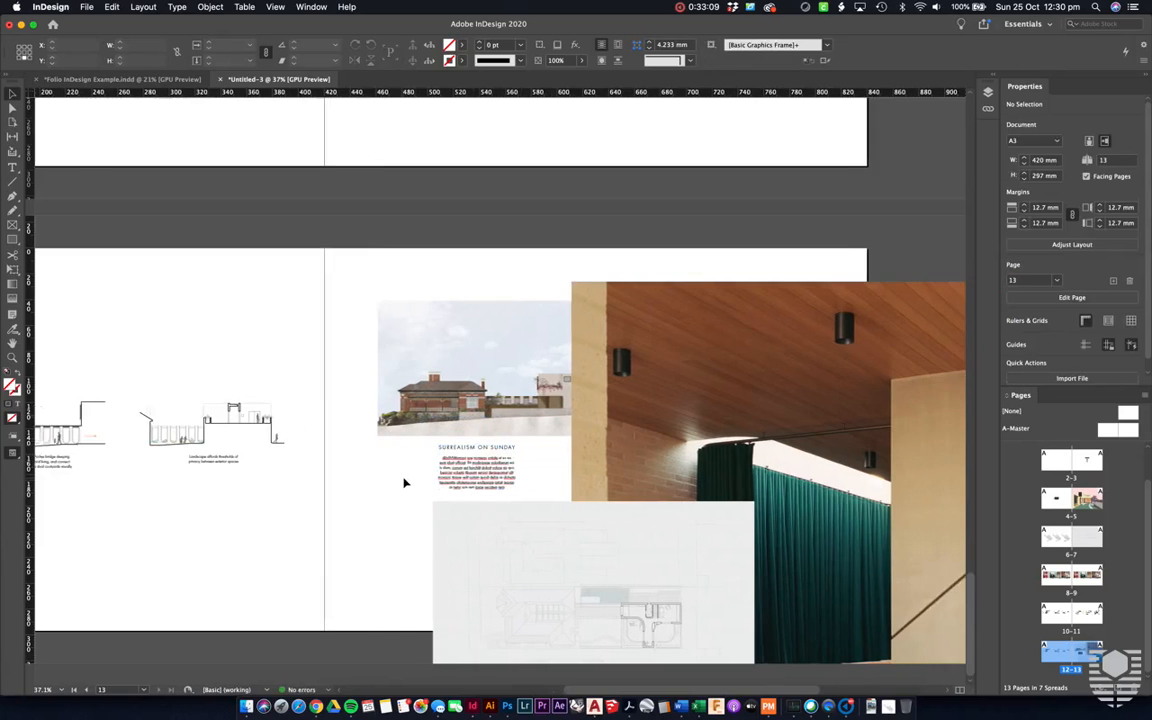
scroll(404, 481, right, 1)
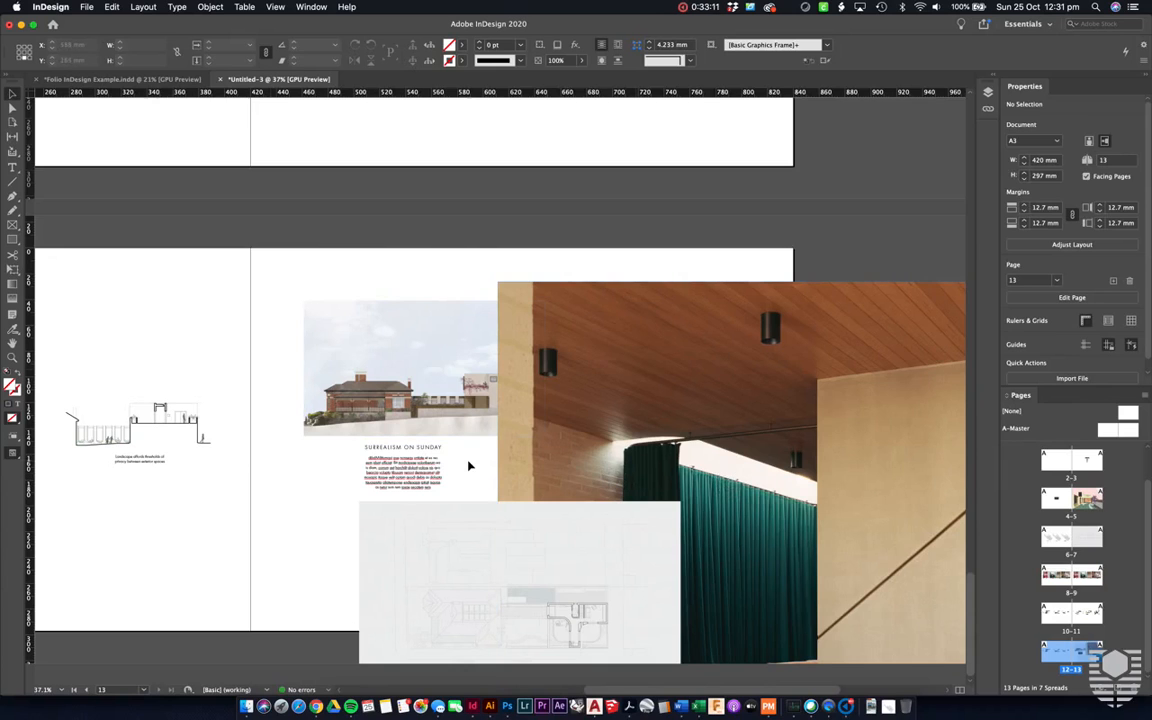
Step: Move the floor plan slightly up, scale the interior photo to about 245 × 307 mm, and shift it toward page 13's right side
drag(447, 528, 445, 484)
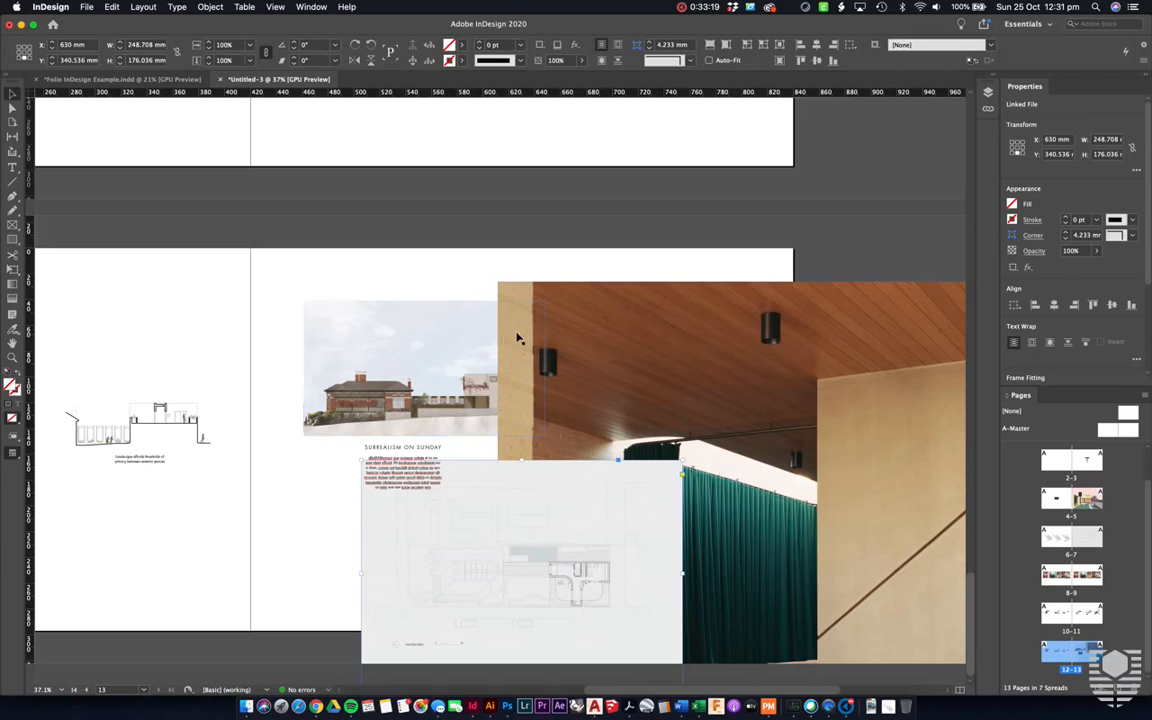
scroll(512, 305, up, 3)
scroll(512, 308, down, 2)
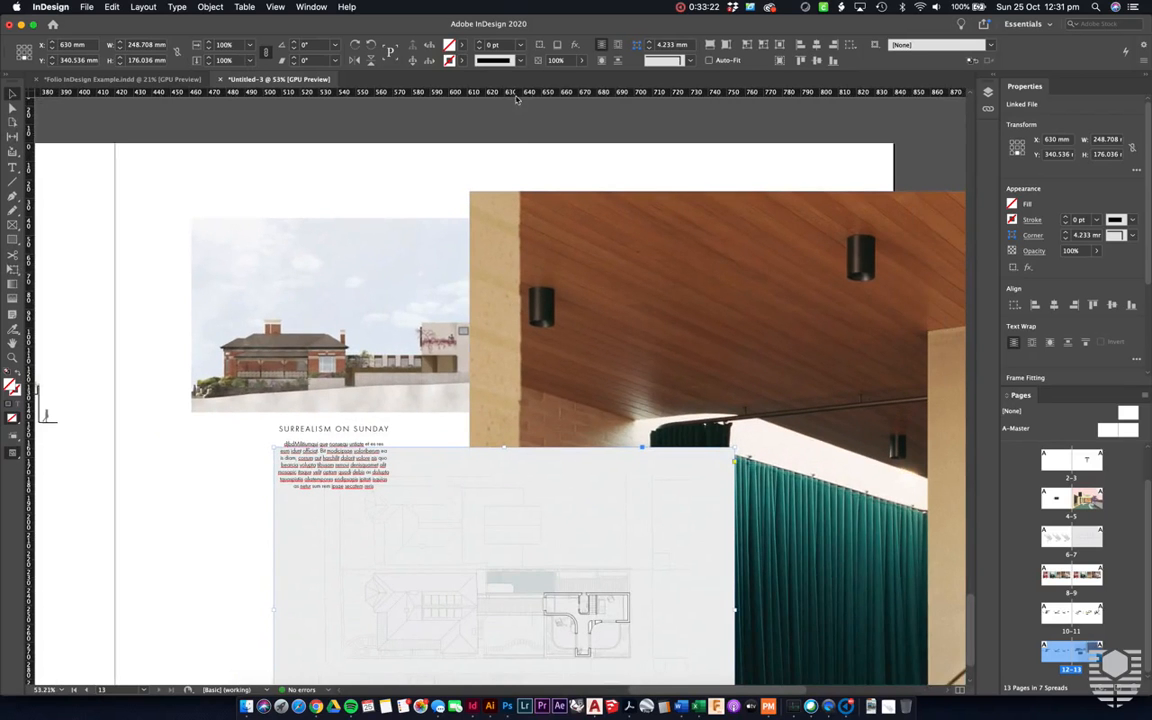
scroll(512, 128, down, 2)
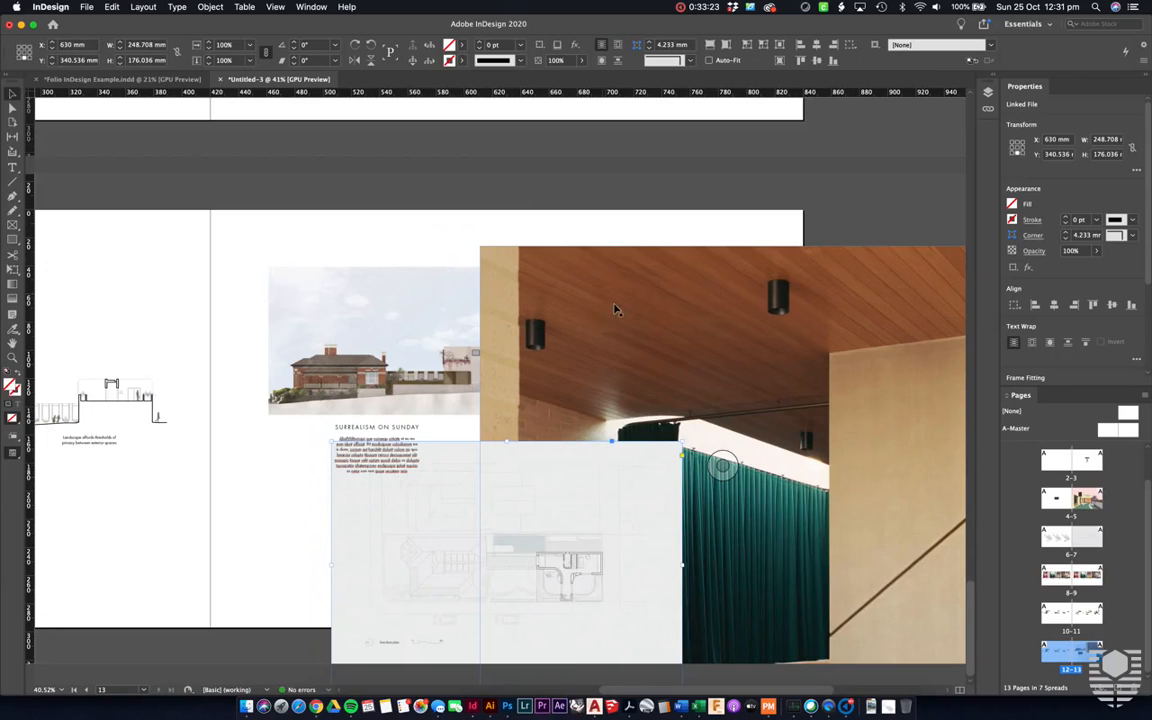
drag(480, 246, 545, 360)
drag(820, 477, 740, 329)
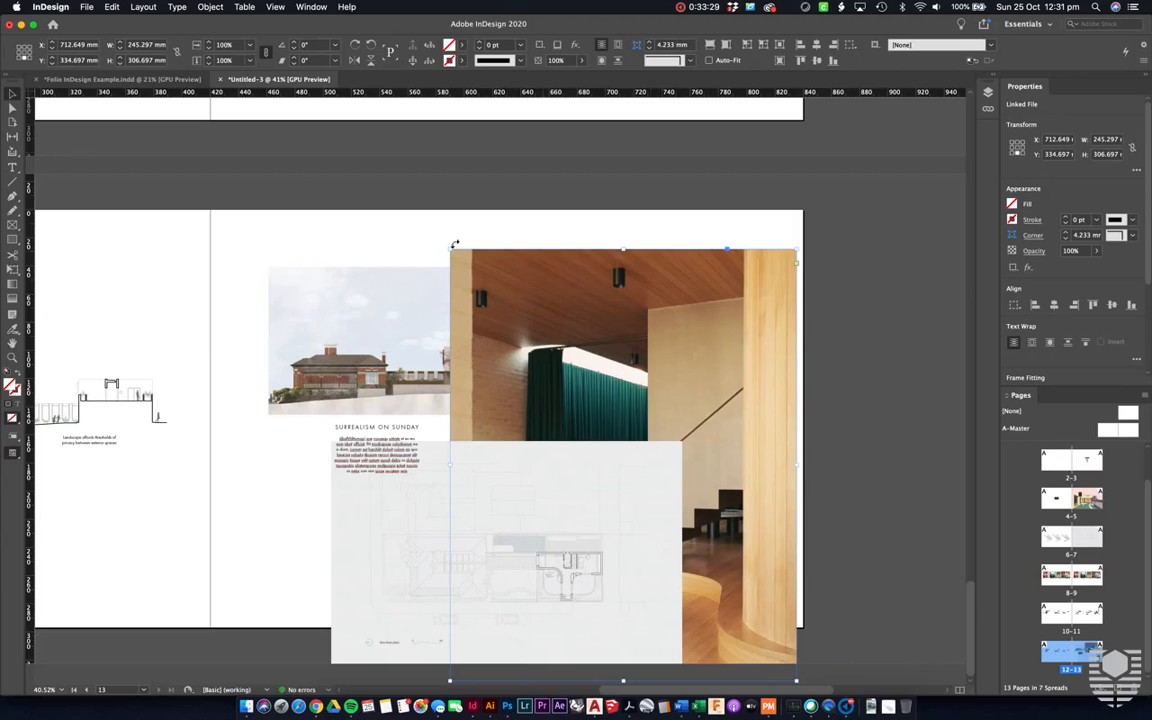
Step: Scale the interior photo down further and position it fully inside page 13, with a margin to the page's right edge
drag(448, 248, 492, 278)
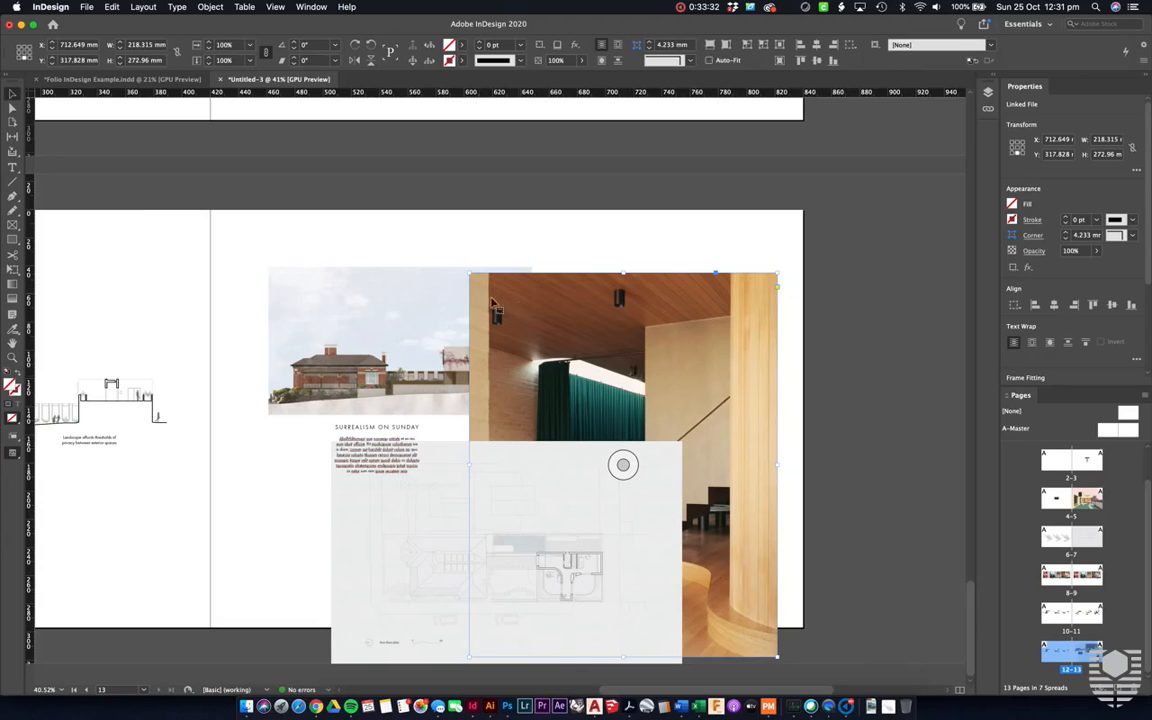
drag(625, 338, 633, 292)
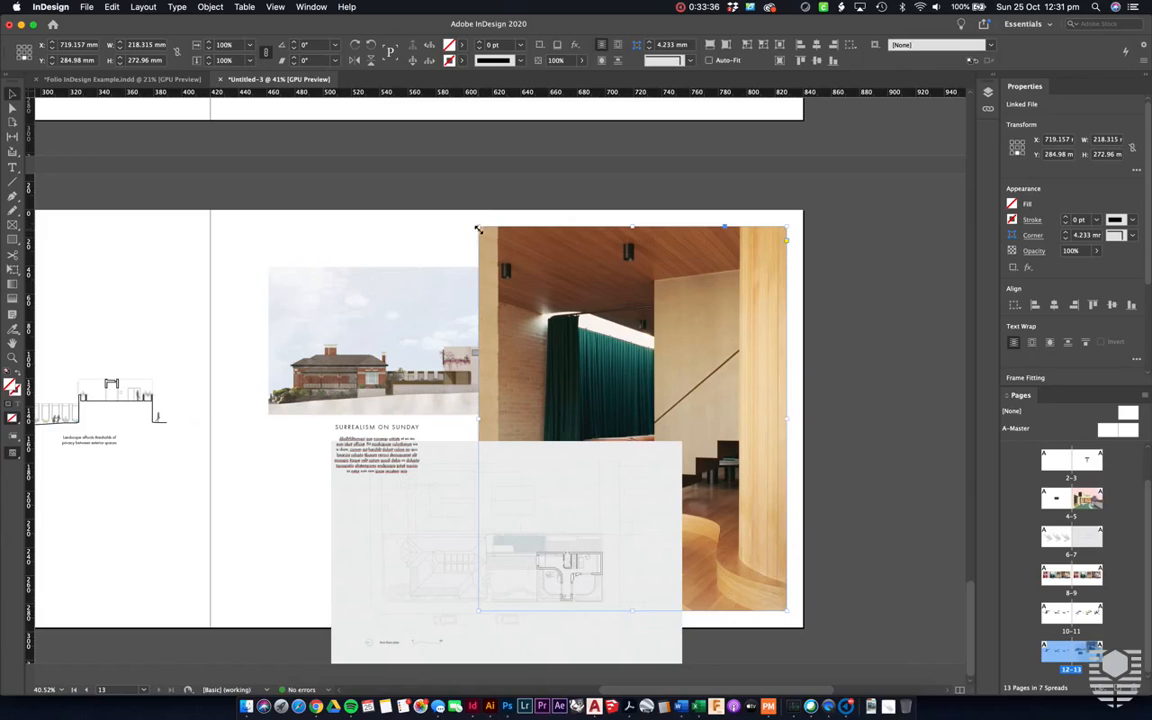
drag(478, 228, 497, 250)
click(813, 386)
drag(756, 381, 770, 381)
click(874, 411)
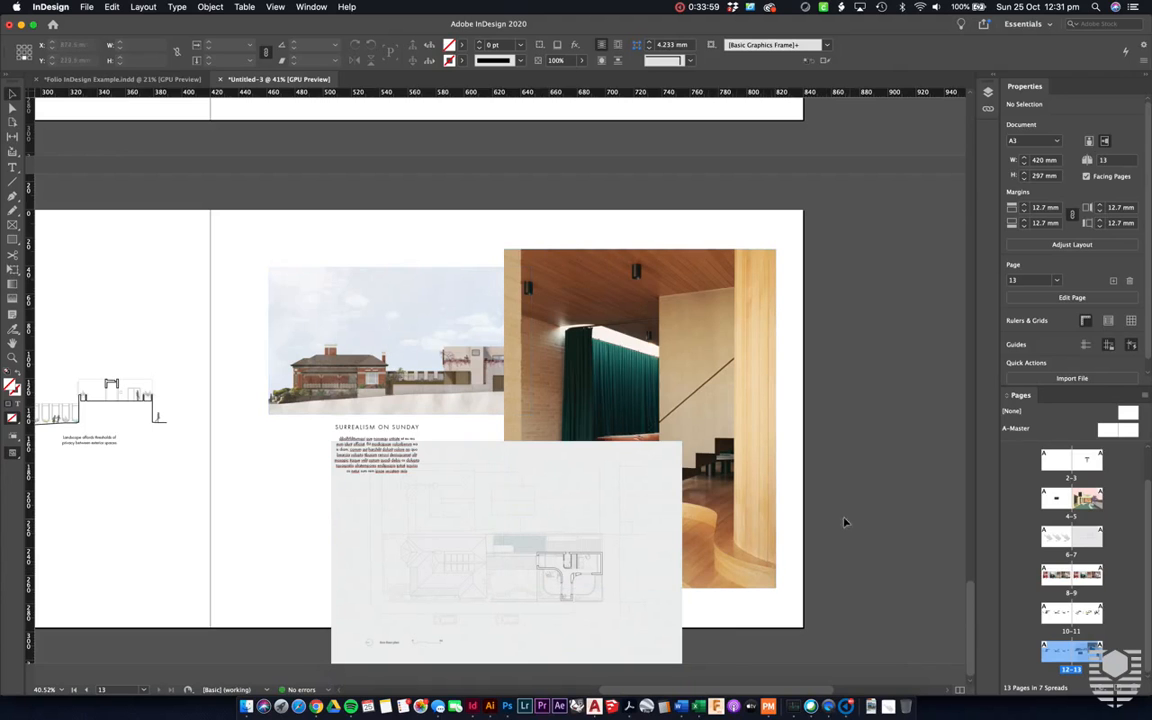
Step: Add a horizontal guide along the interior photo's top edge and switch from preview to the normal view with guides and margins
scroll(450, 432, up, 2)
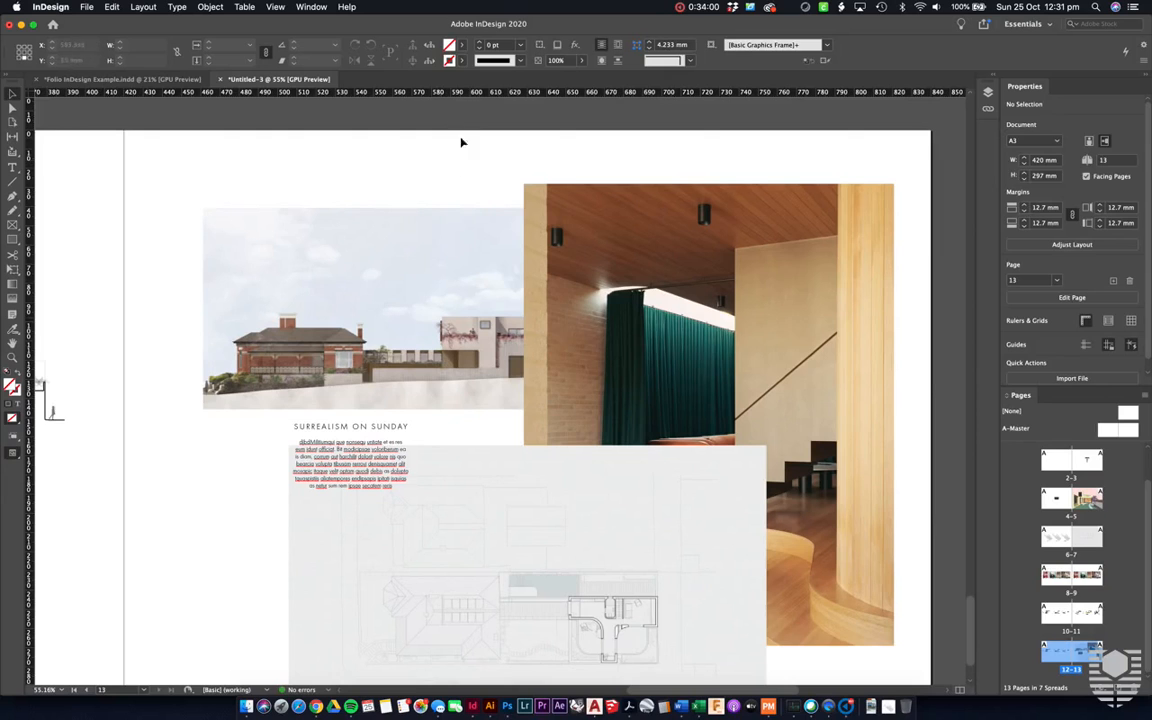
drag(399, 92, 530, 188)
key(w)
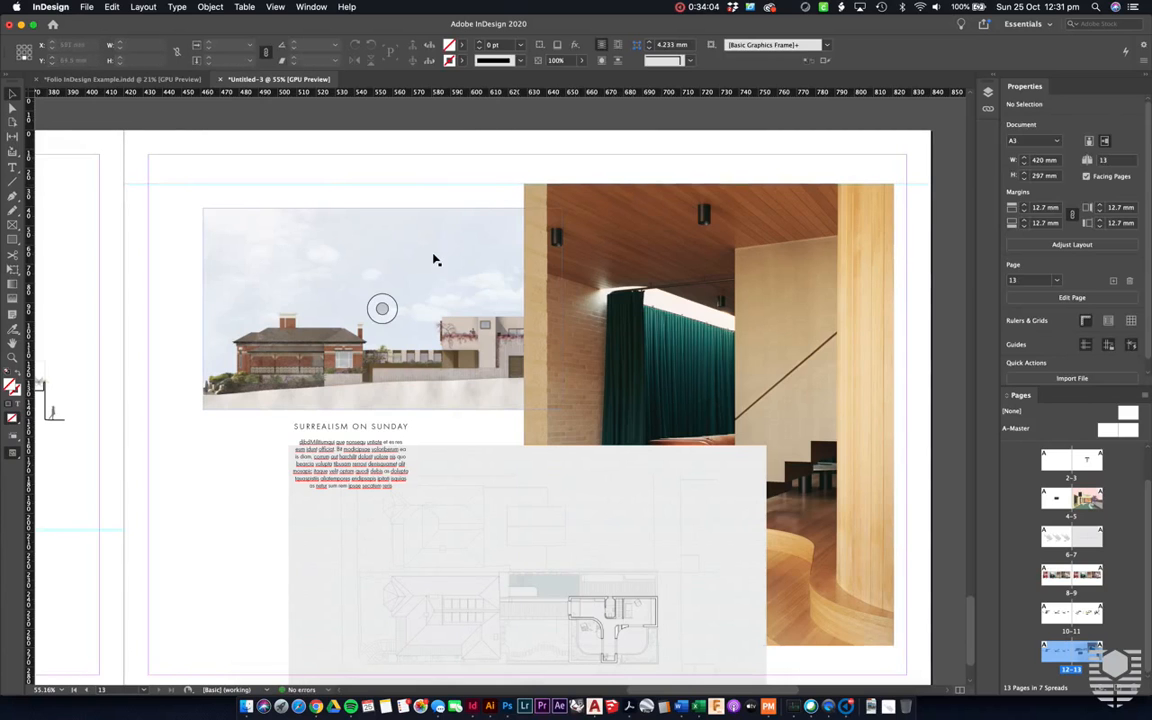
Step: Align the elevation's top edge with the horizontal guide and scale the image to about 154 × 87 mm, clear of the interior photo
drag(433, 258, 420, 238)
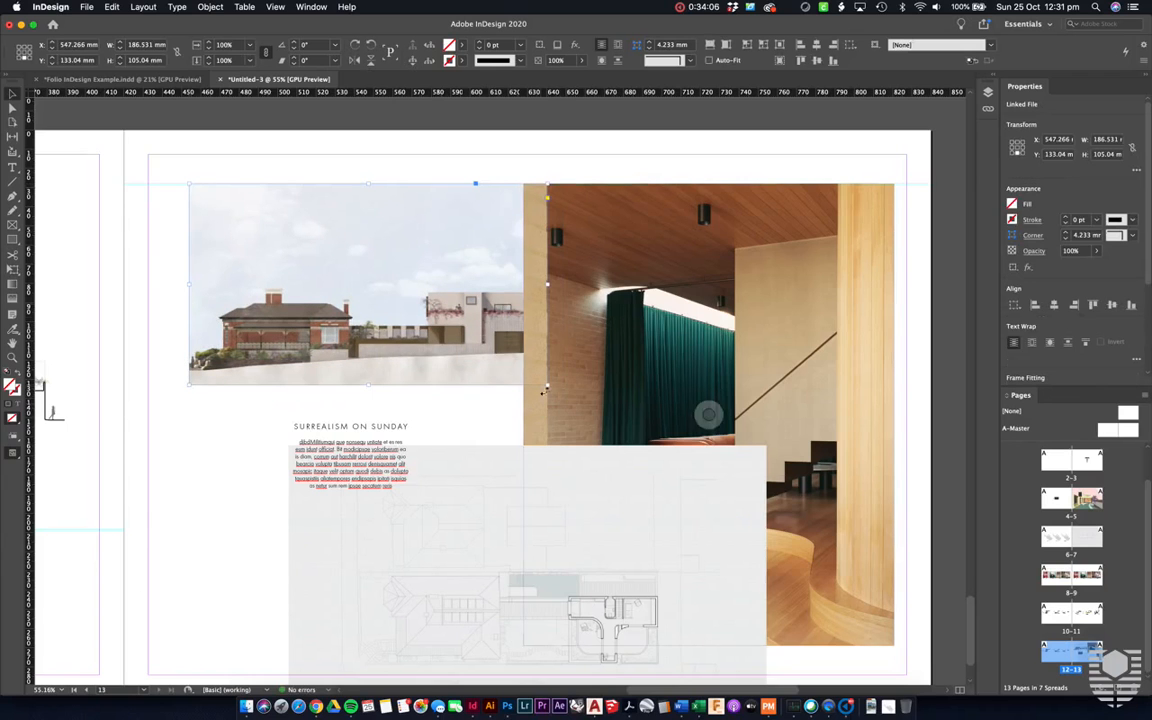
drag(548, 384, 484, 351)
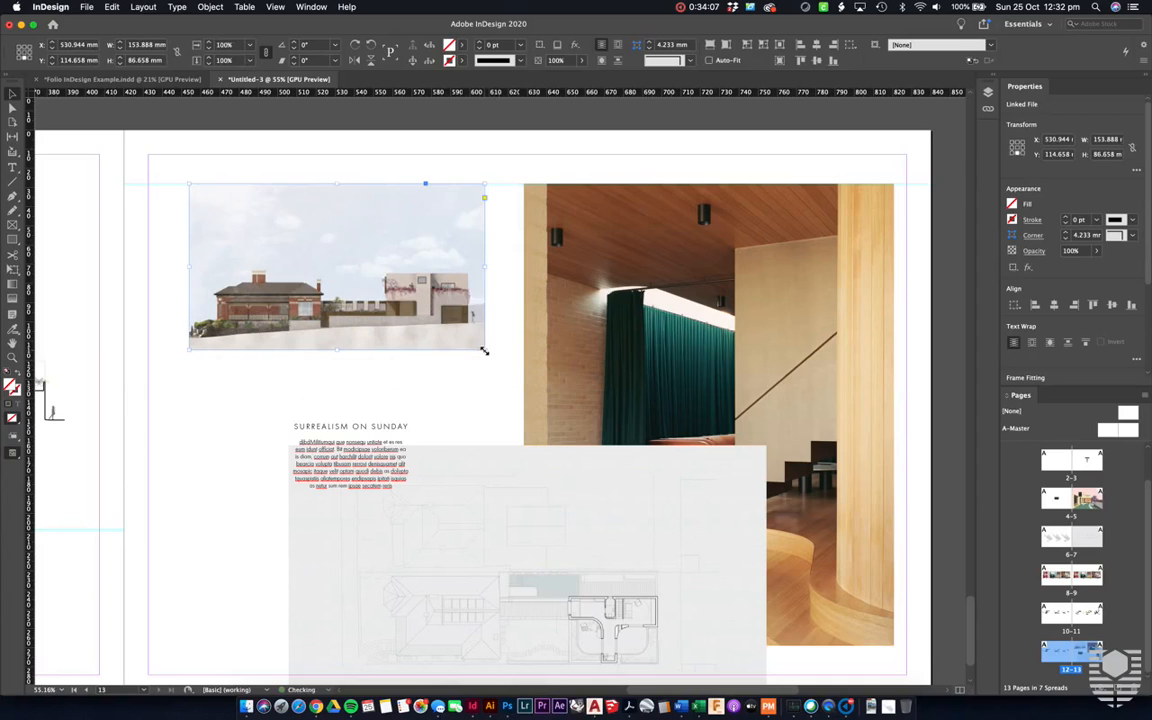
click(494, 220)
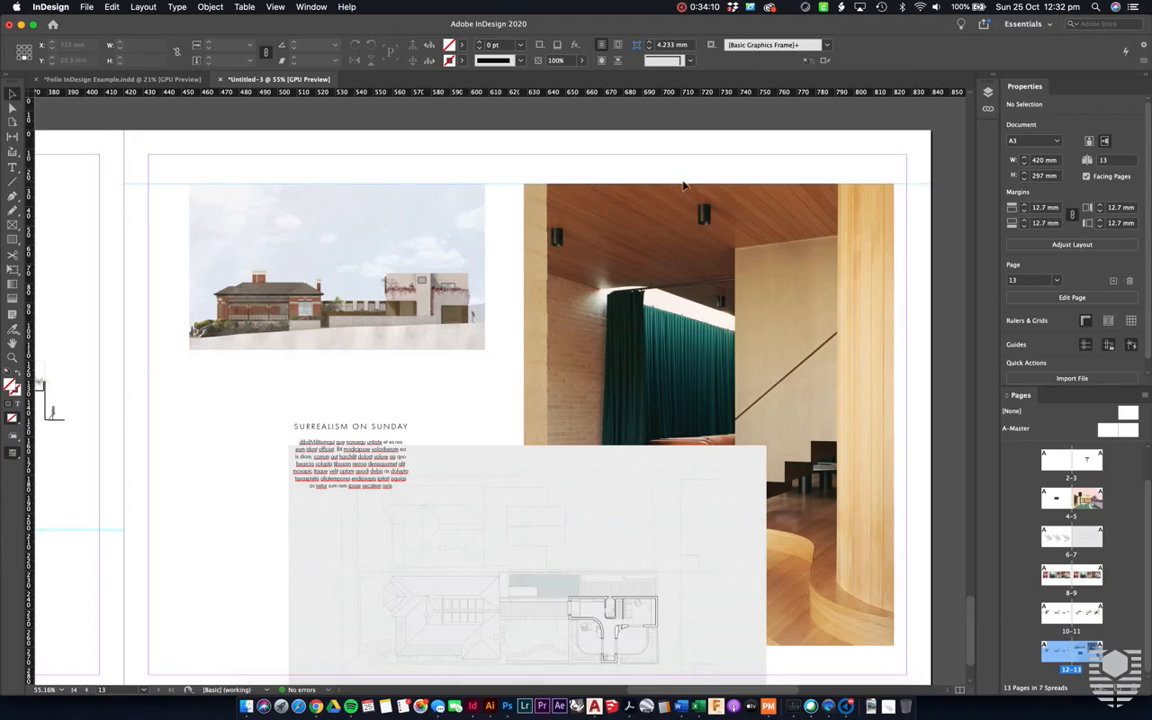
Step: Centre the "Surrealism on Sunday" text frame just below the elevation and widen it on both sides to the image's width
scroll(499, 292, down, 1)
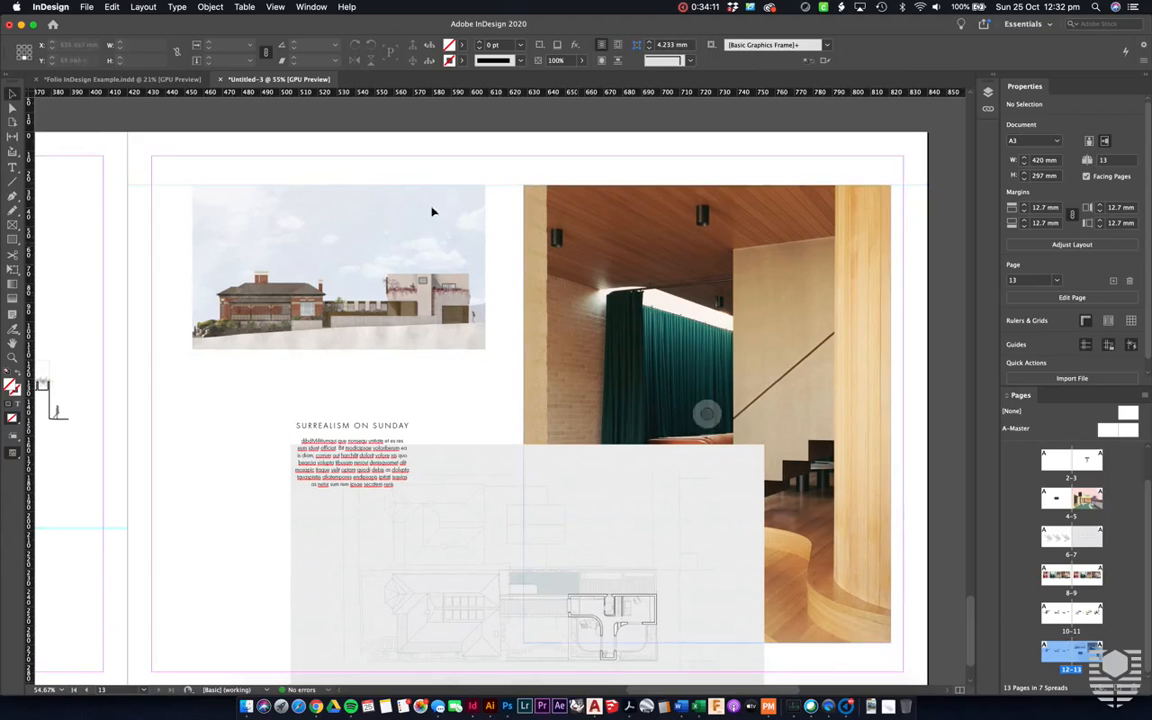
scroll(550, 321, down, 1)
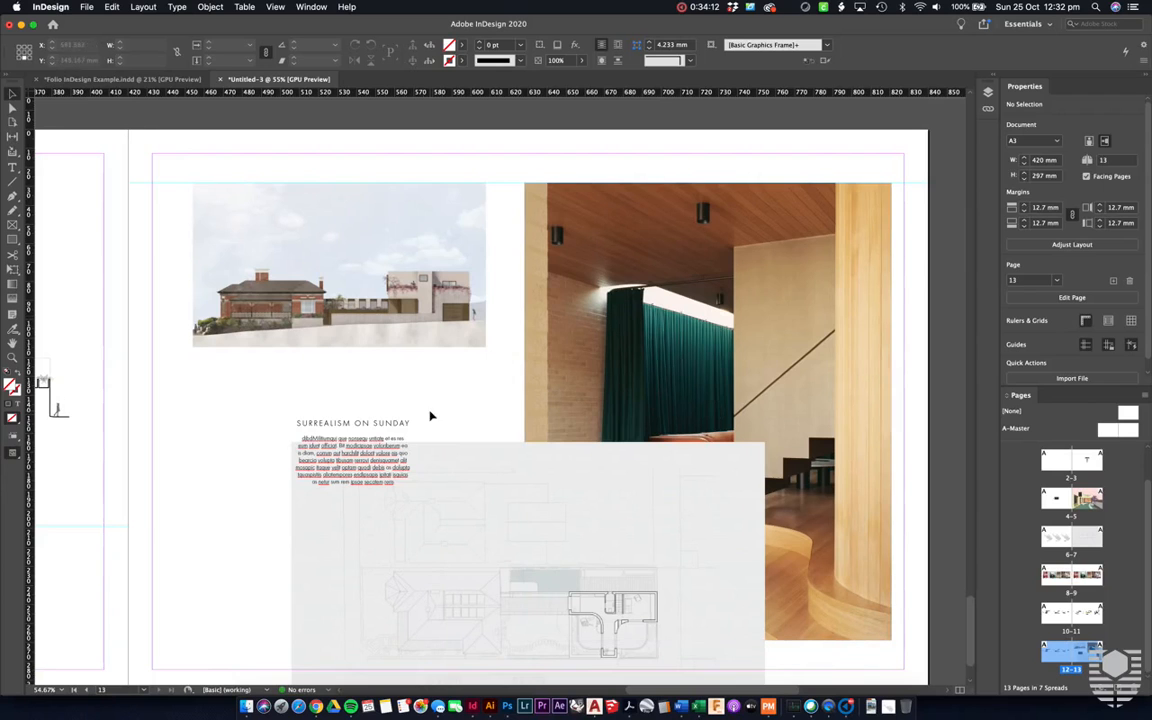
drag(379, 433, 365, 374)
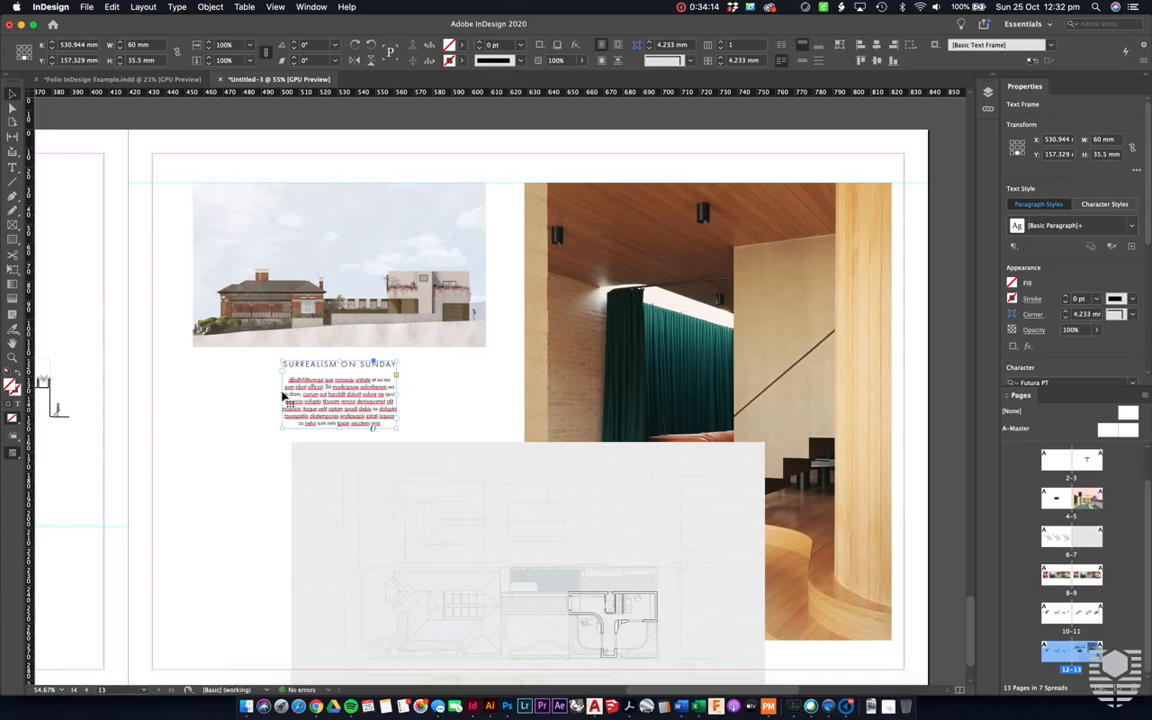
drag(282, 395, 192, 395)
drag(397, 393, 486, 392)
click(512, 380)
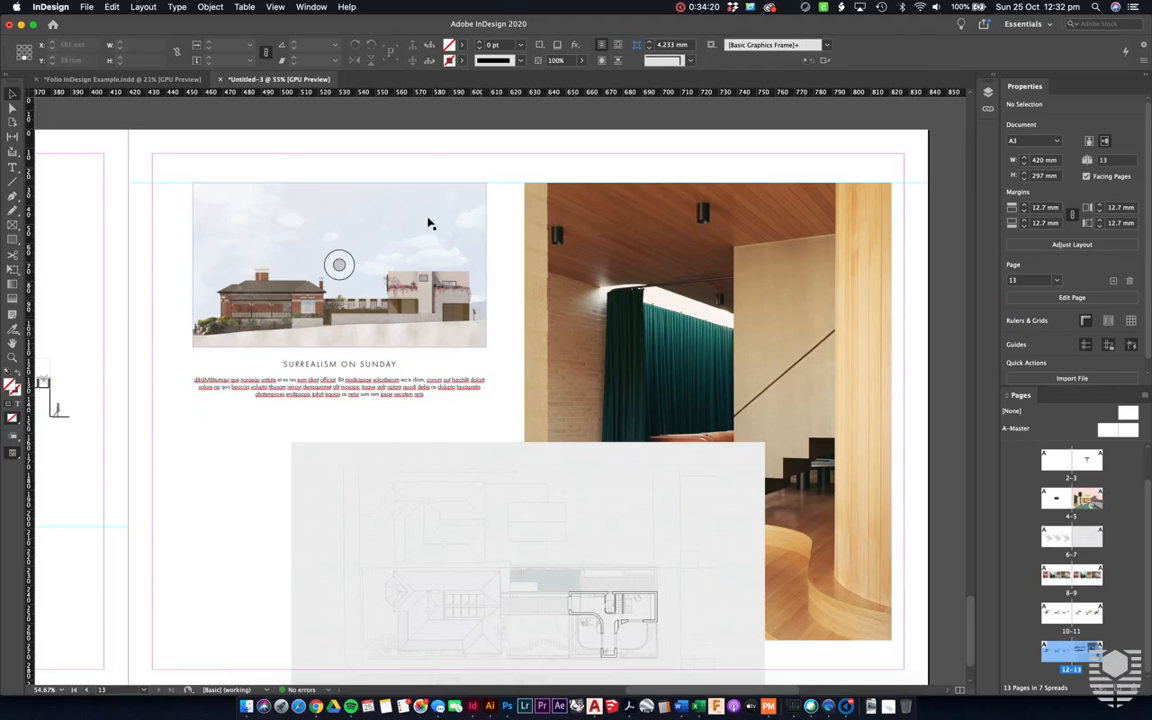
Step: Add a vertical guide at X 454 mm along the elevation's left edge on page 13
scroll(455, 414, down, 2)
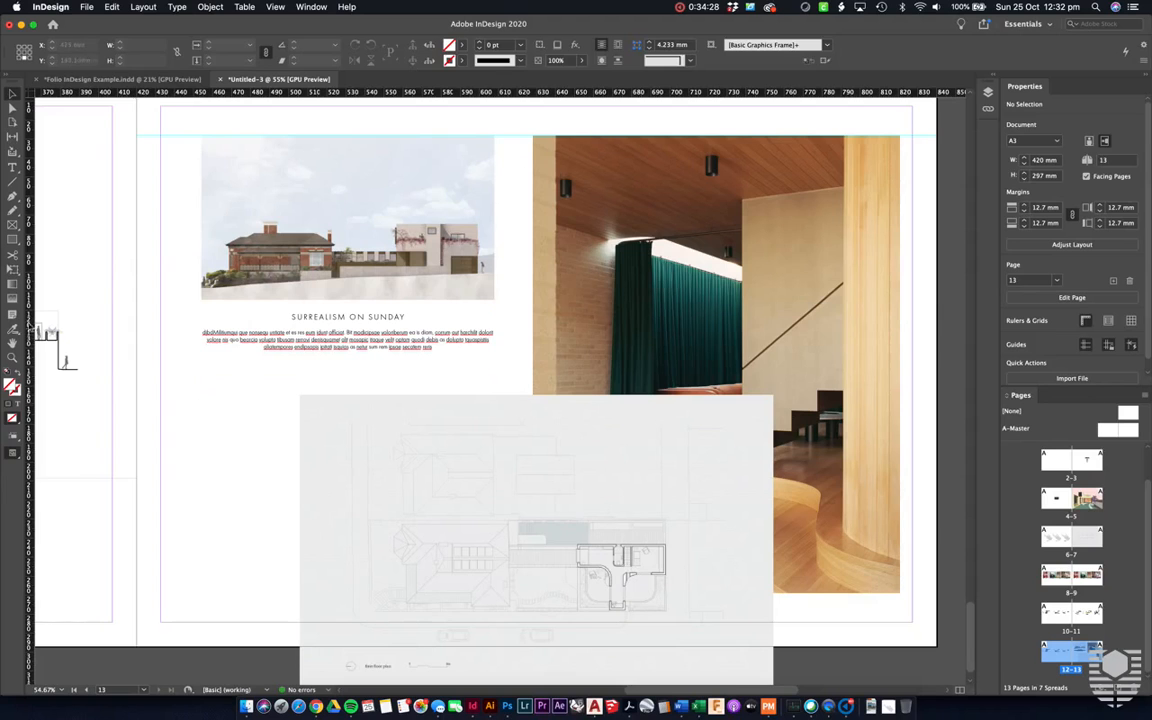
drag(28, 290, 201, 331)
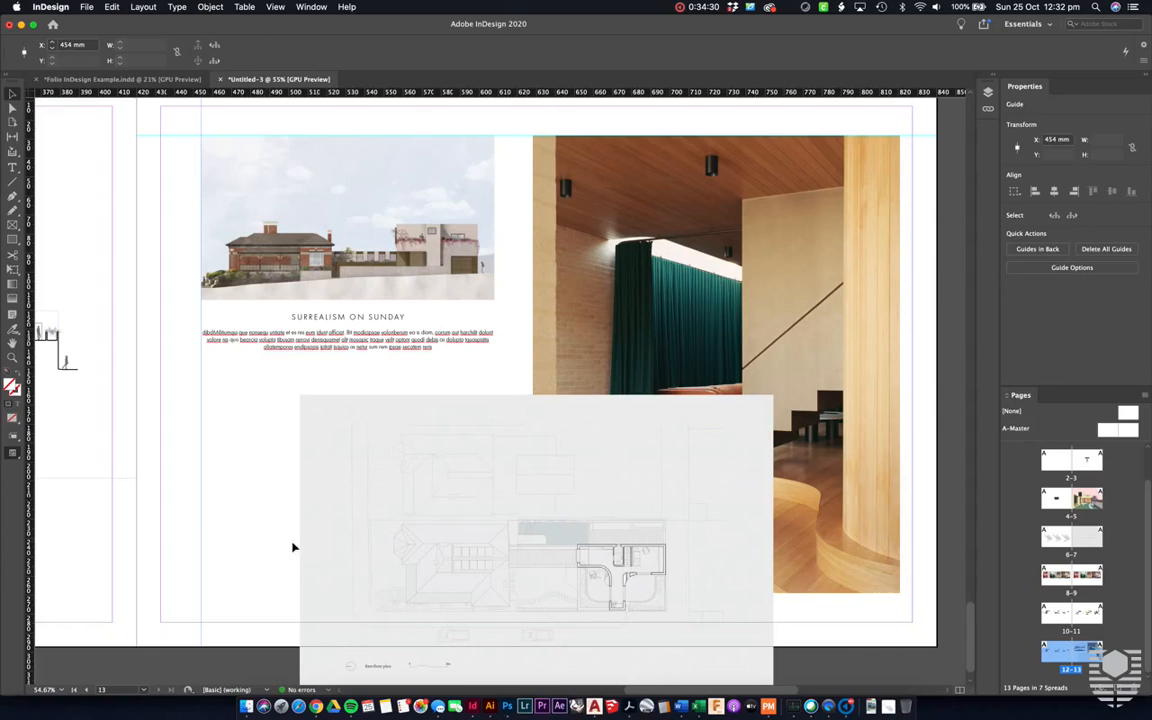
Step: Place the floor plan below the text against the left-hand guide and scale it to the elevation's width, about 154 × 109 mm
drag(434, 507, 337, 482)
scroll(540, 425, down, 1)
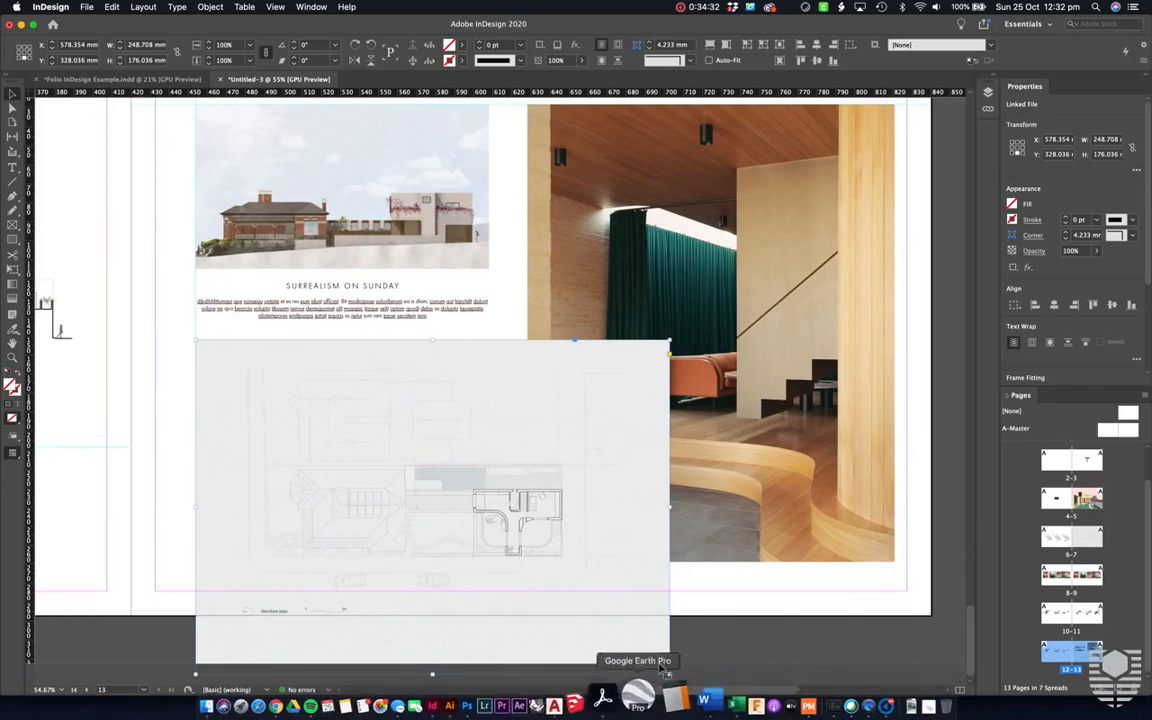
drag(670, 674, 513, 548)
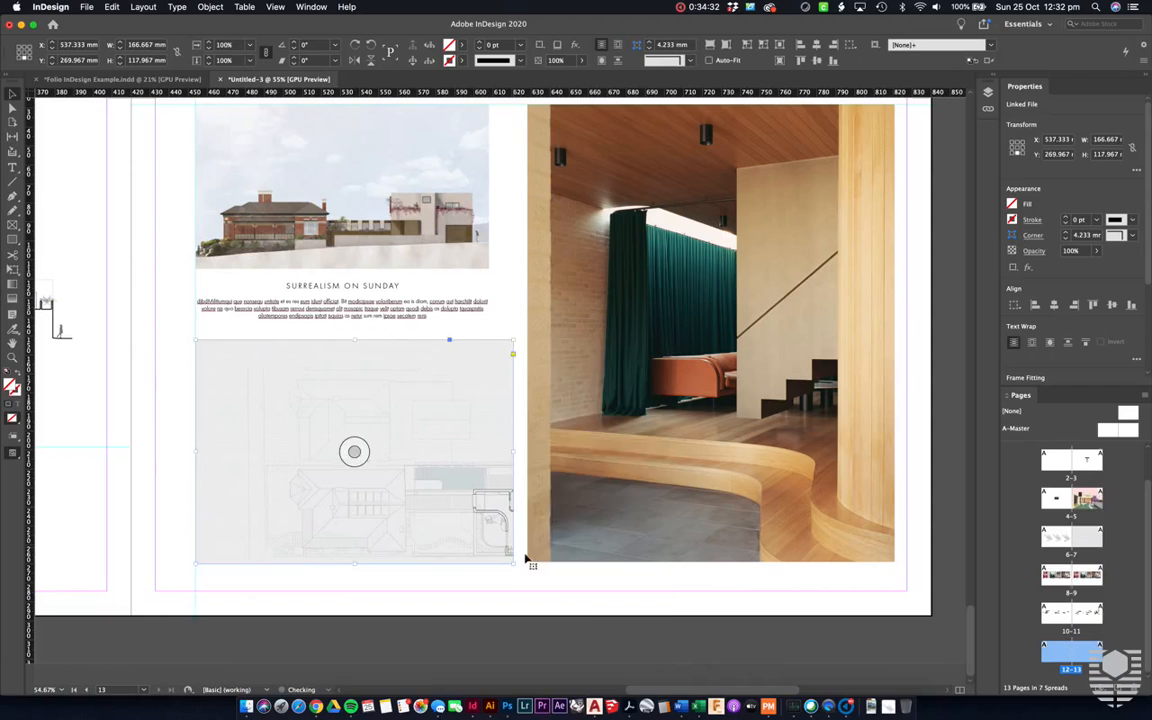
key(super+z)
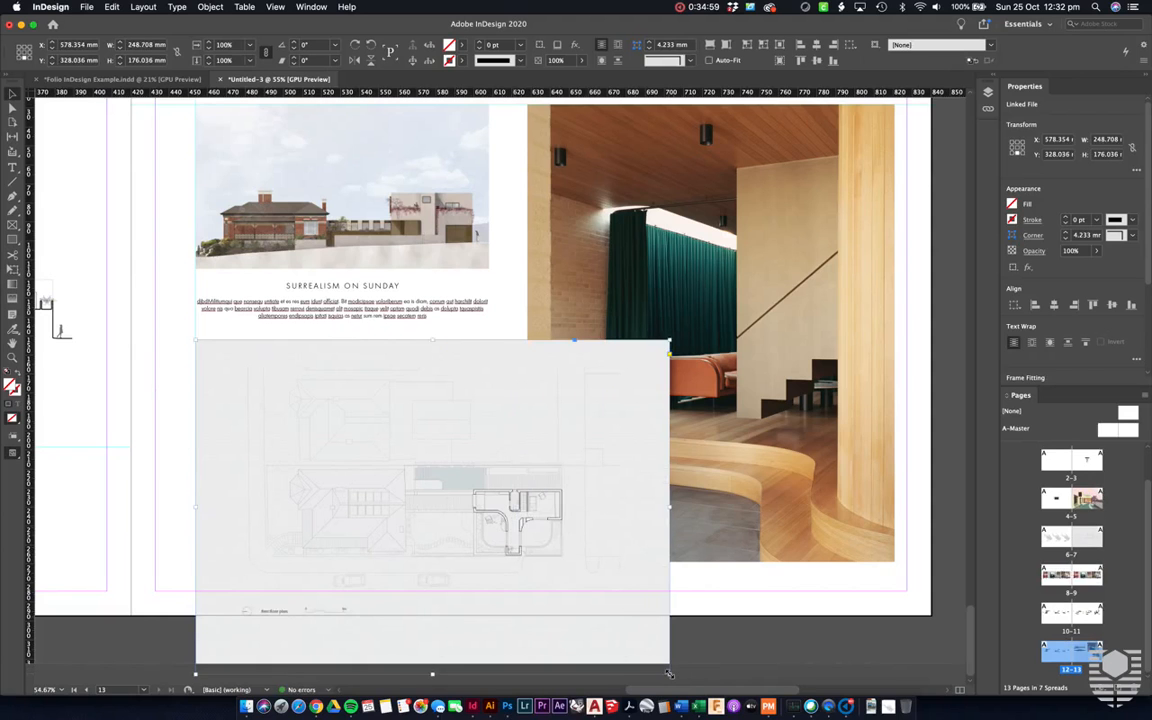
drag(670, 674, 490, 545)
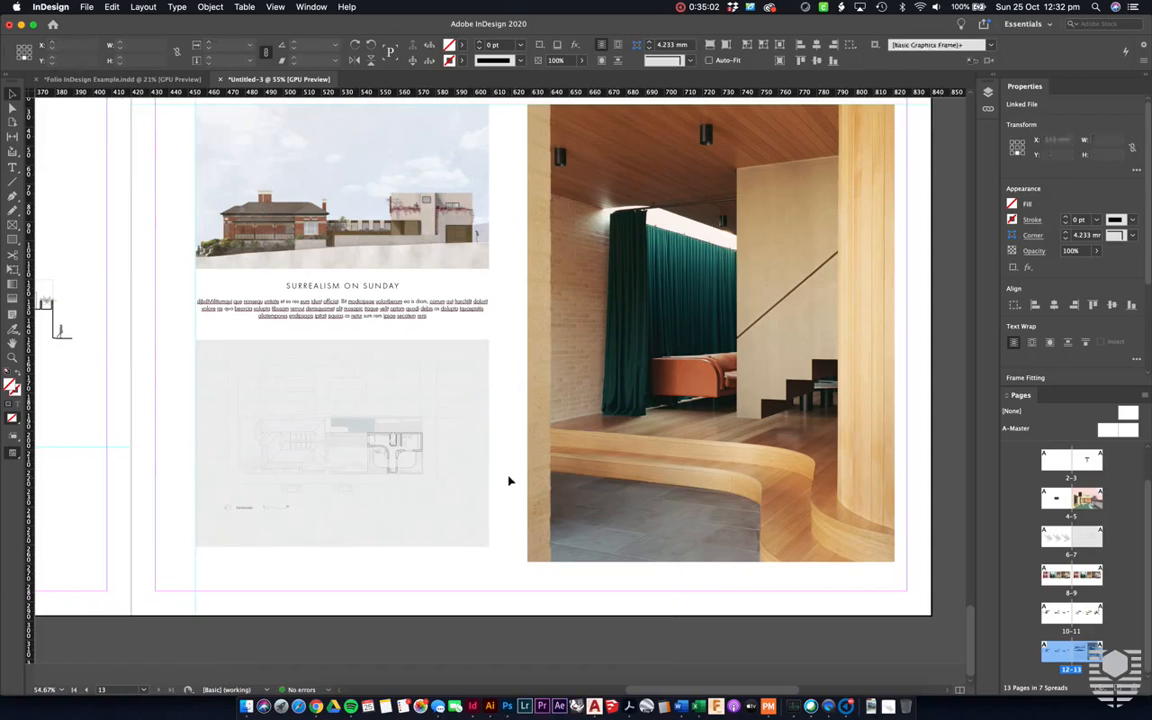
Step: Add a vertical guide at X 607.888 mm along the elevation's right edge on page 13
click(47, 231)
drag(28, 229, 489, 252)
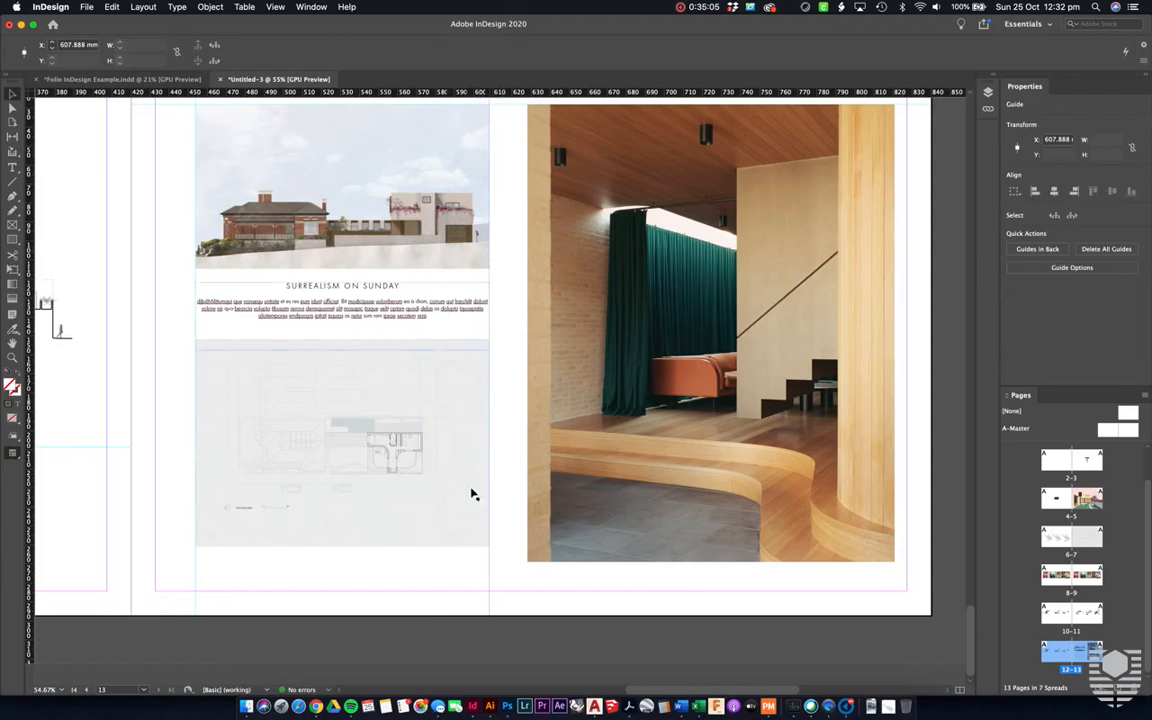
click(499, 478)
scroll(499, 478, down, 3)
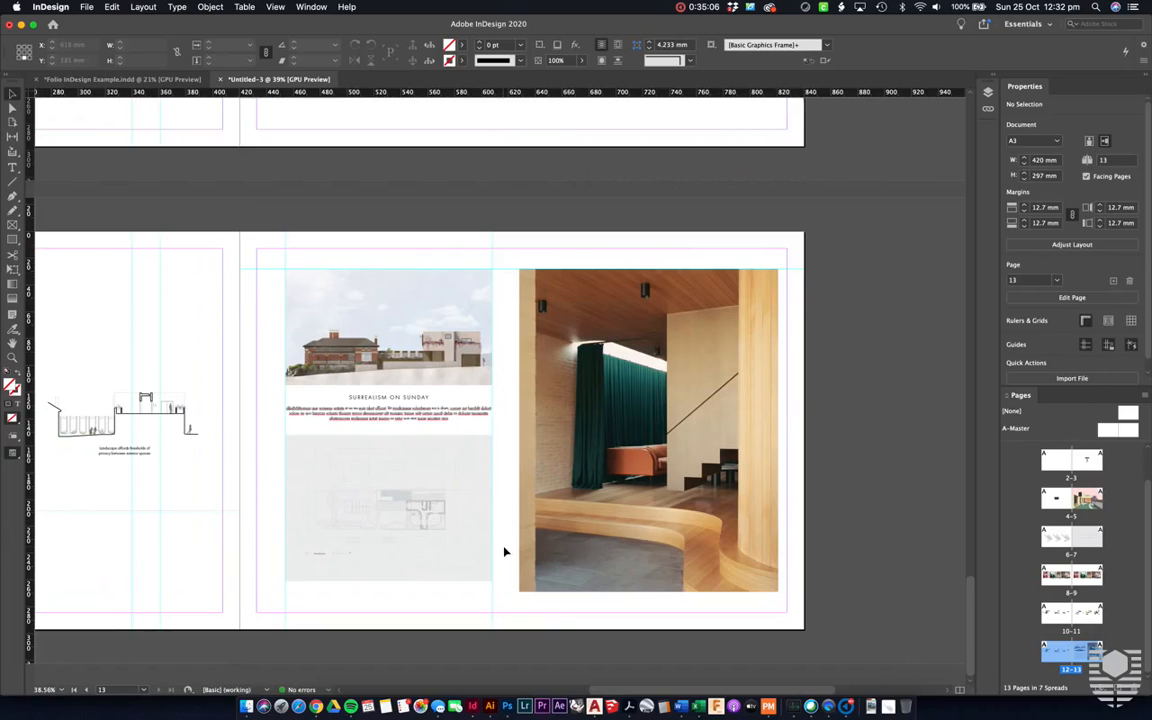
scroll(476, 510, right, 1)
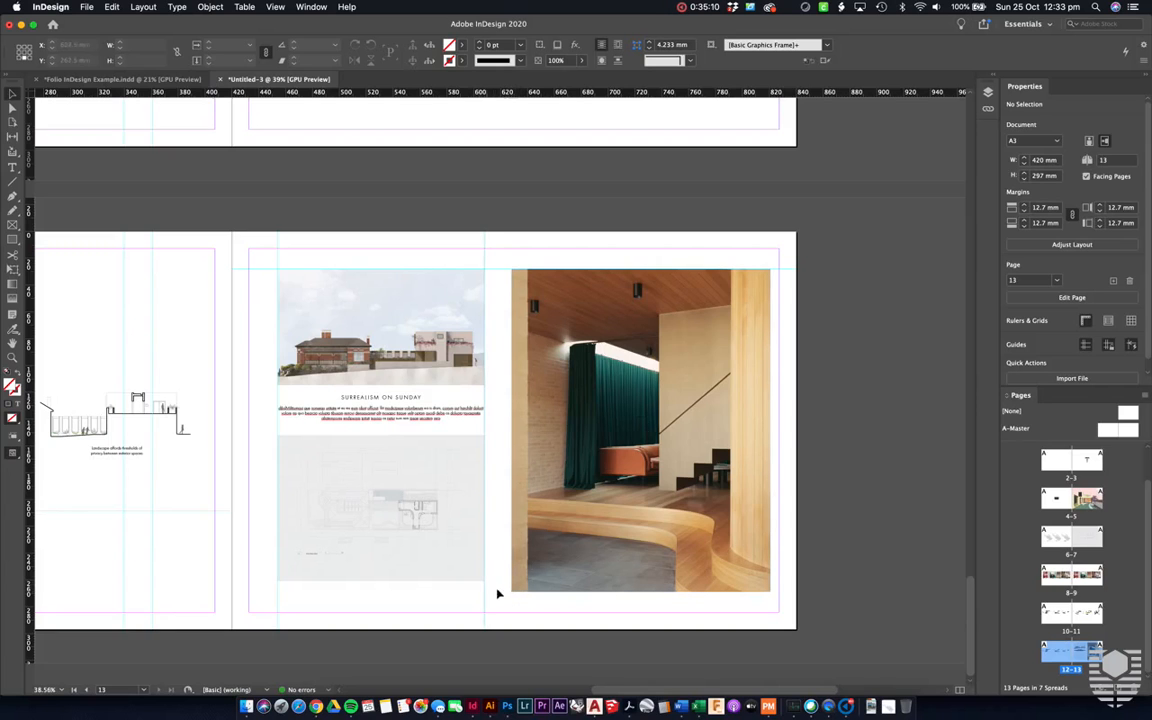
Step: Try cropping the floor plan evenly at top and bottom to about 63 mm high and moving it up below the text
click(386, 470)
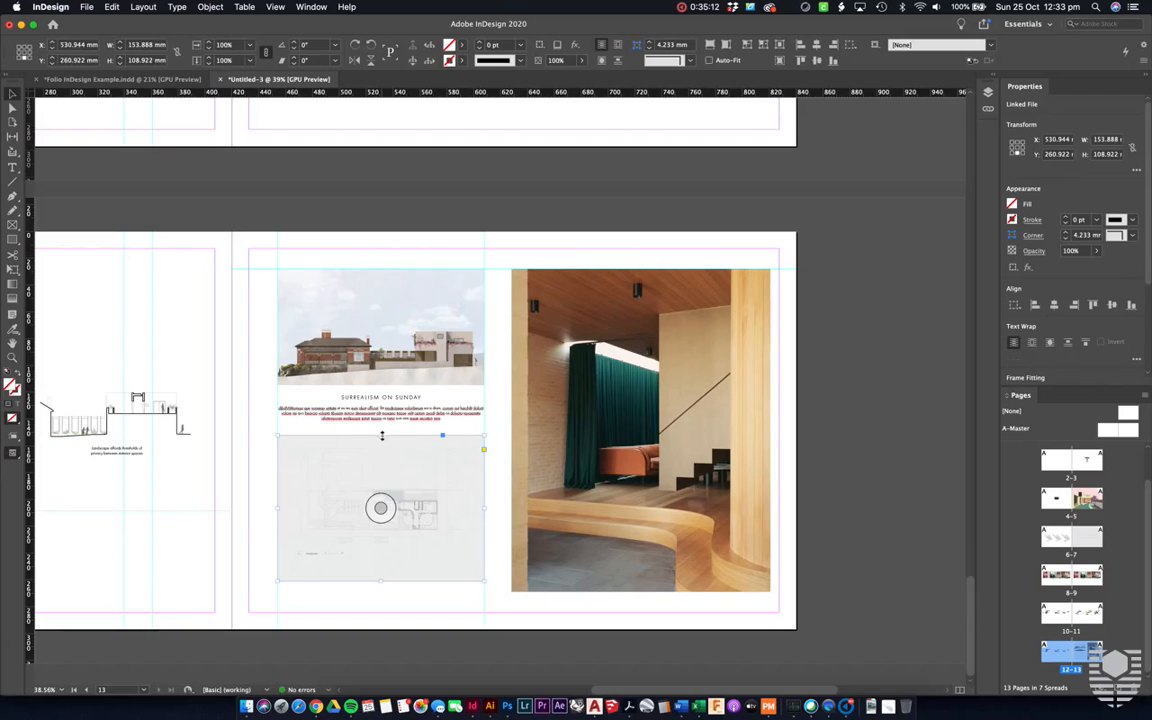
drag(381, 437, 383, 466)
click(432, 587)
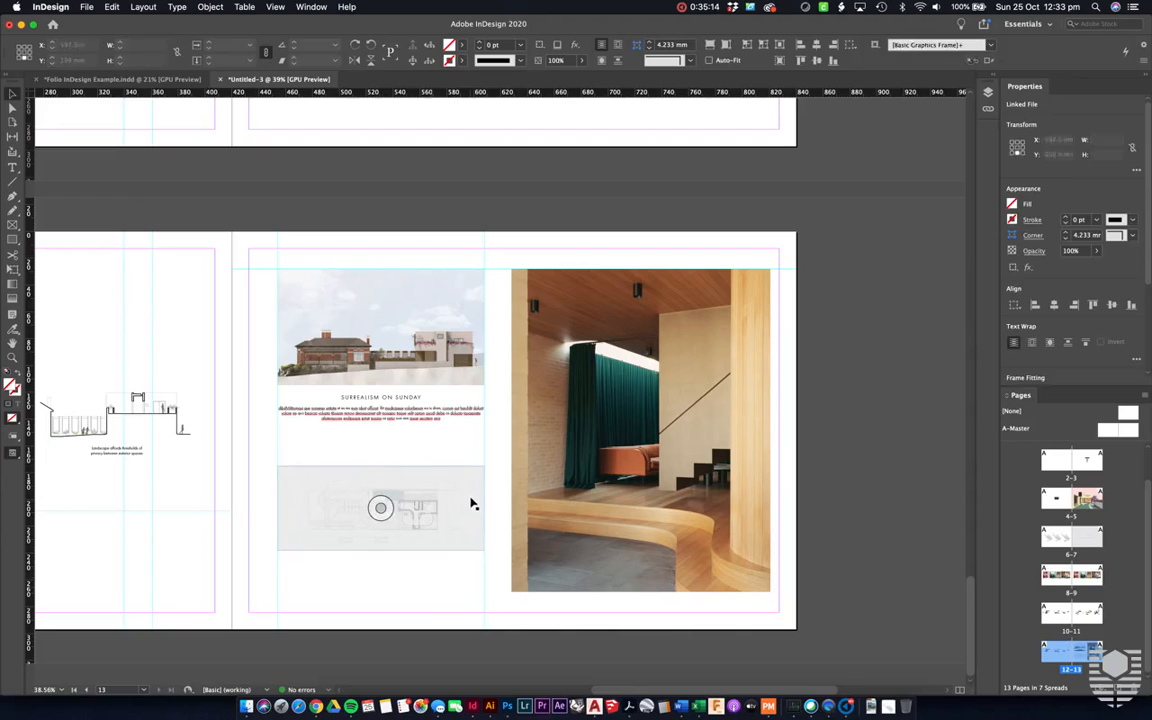
click(469, 496)
drag(469, 496, 466, 470)
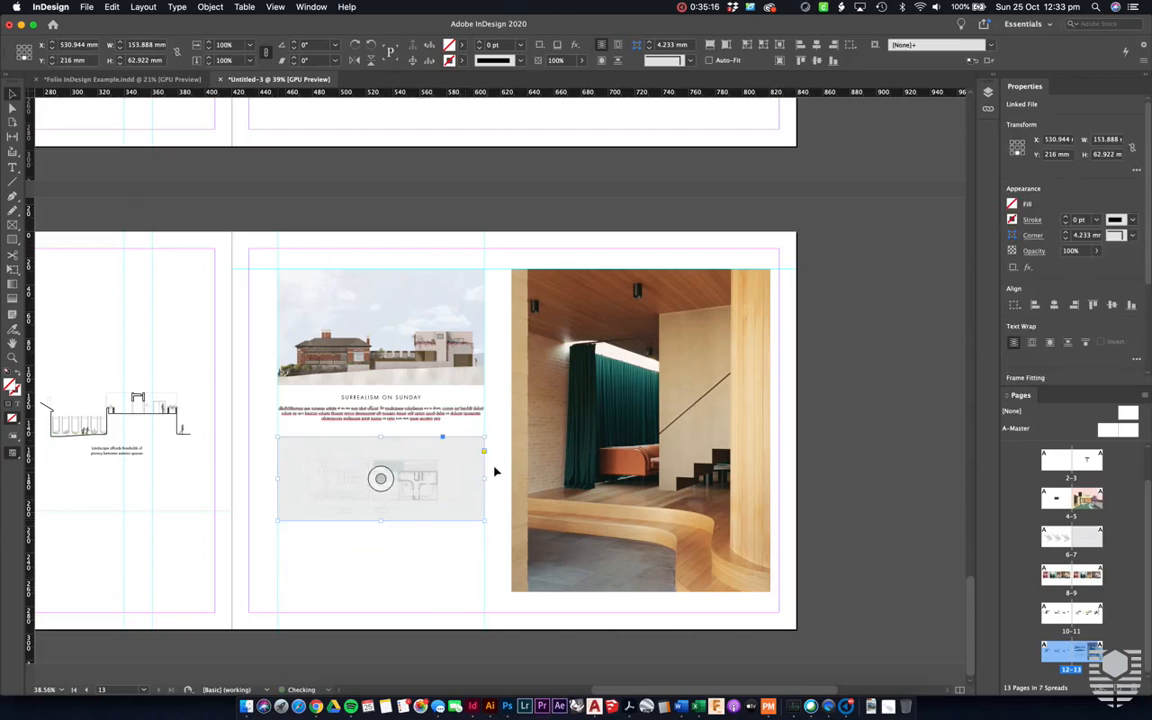
click(498, 470)
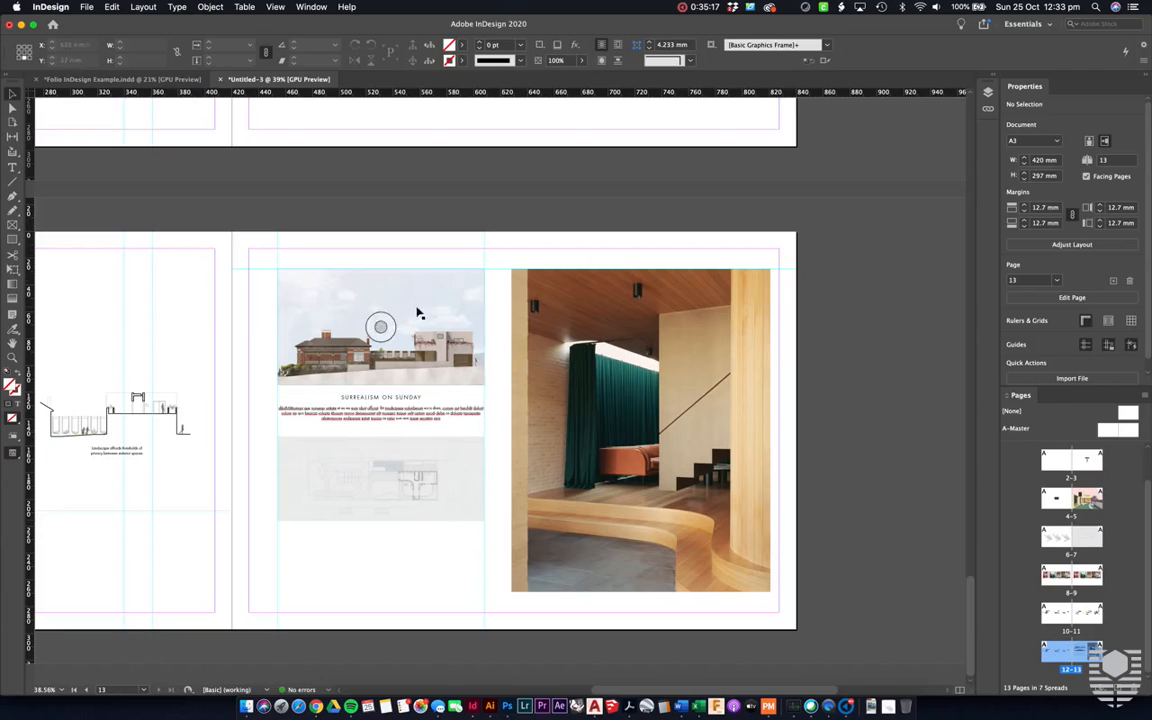
Step: Try centring the elevation, text and floor plan beside the interior photo, and undo this together with the plan's crop and move
drag(267, 258, 504, 540)
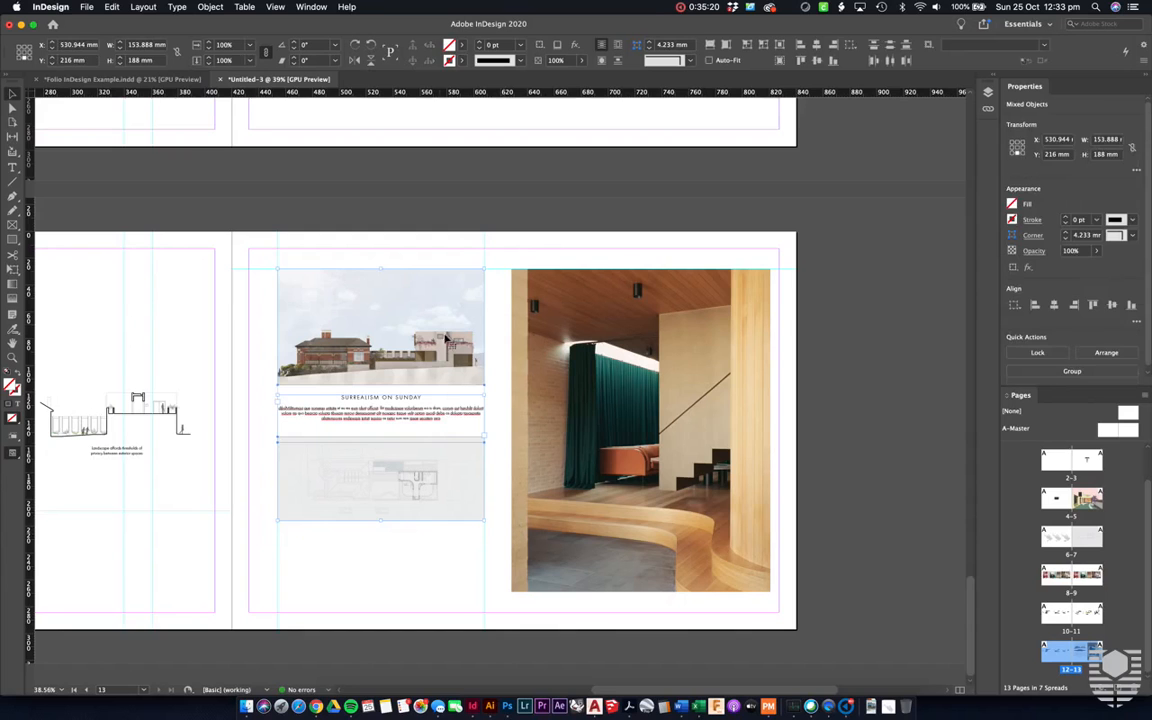
drag(437, 316, 441, 357)
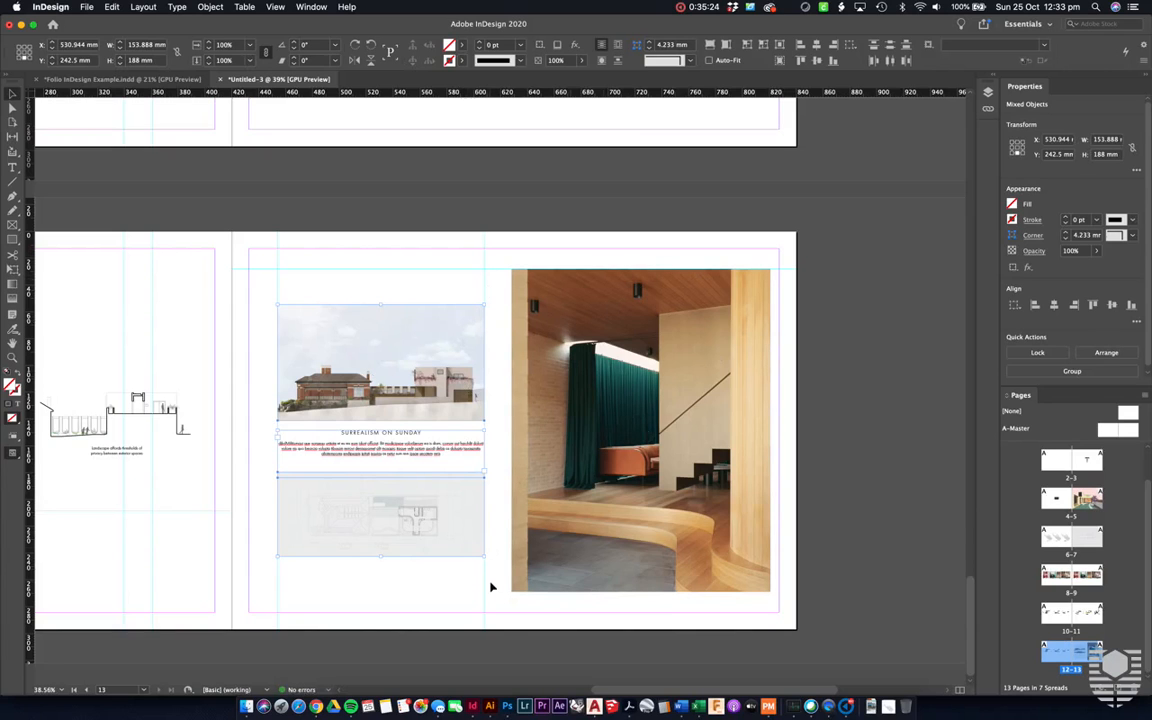
key(super+z)
key(super+z)
key(super+z)
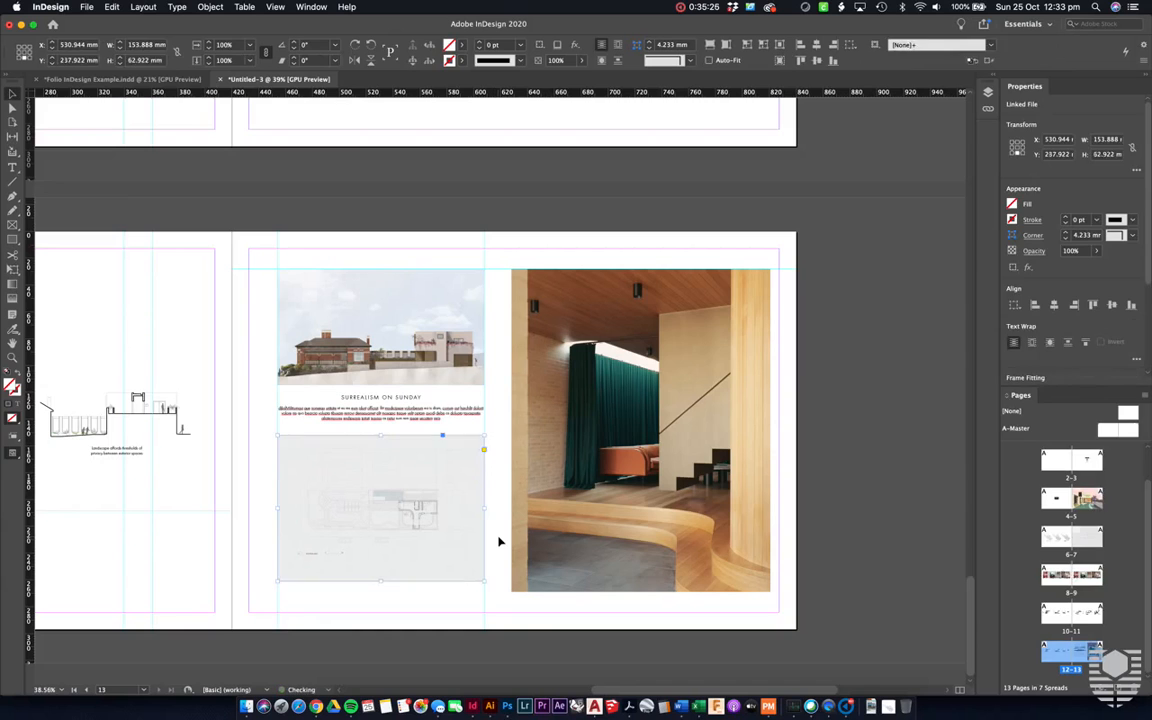
Step: Align the floor plan's bottom edge with the interior photo's and crop its top to a frame height of about 87 mm
click(380, 508)
drag(462, 515, 463, 527)
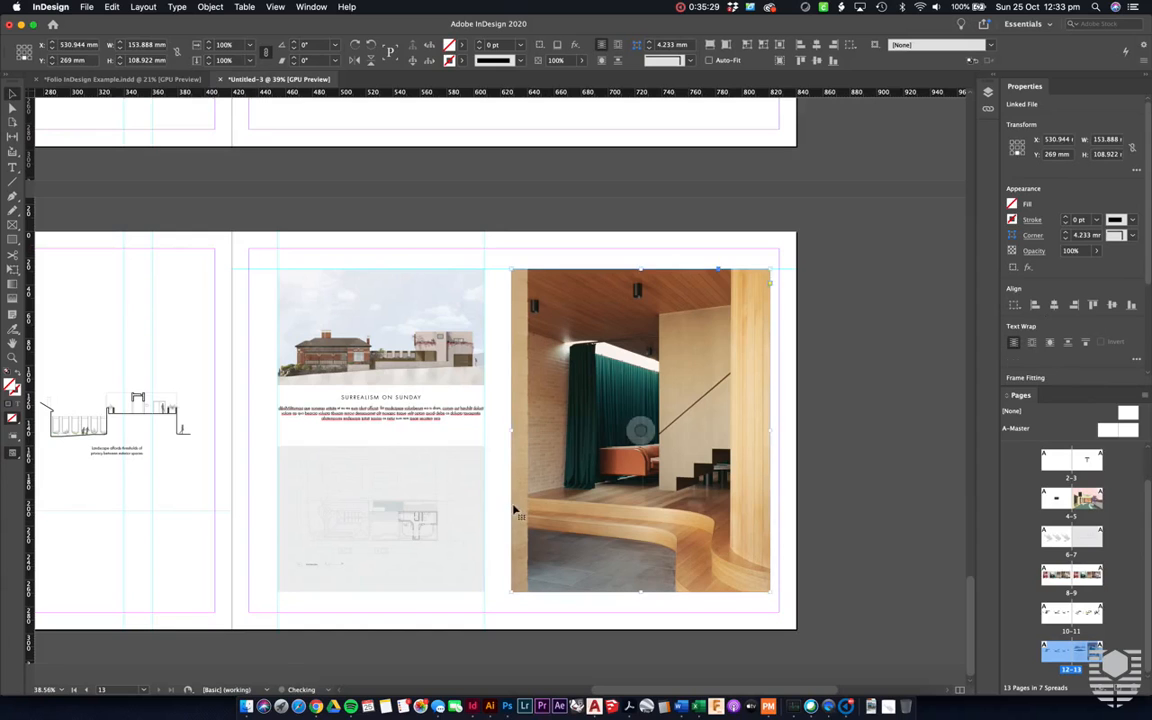
drag(380, 446, 380, 474)
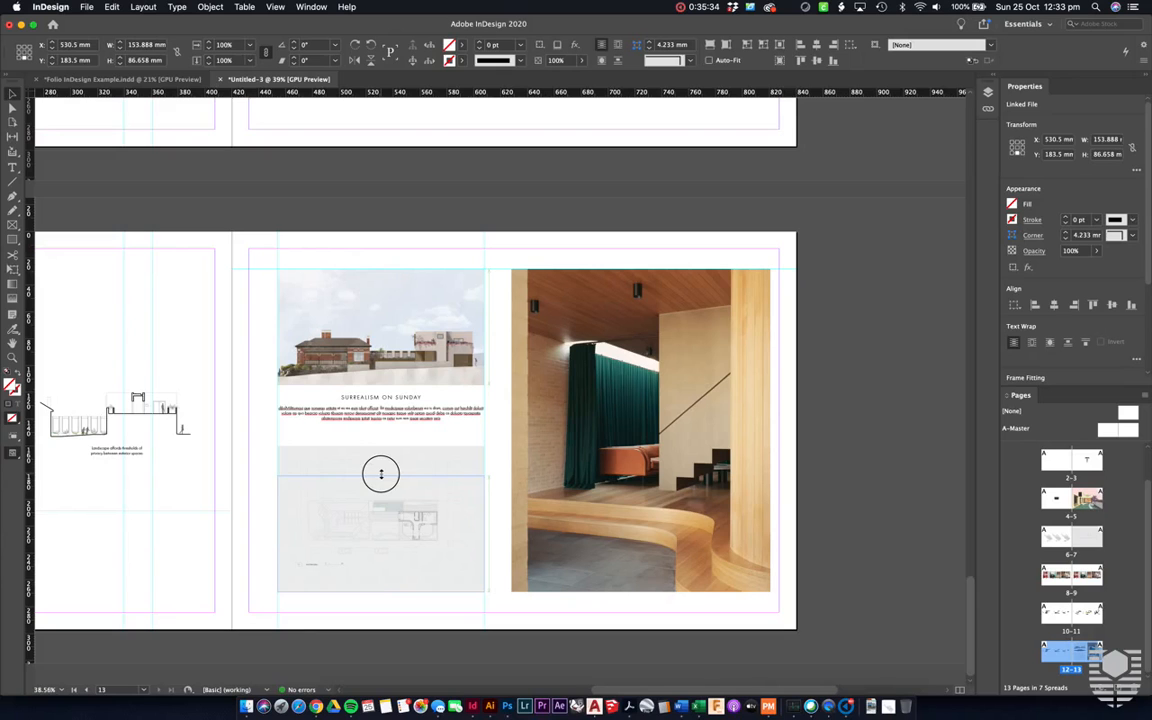
Step: Nudge the floor plan drawing down inside its cropped frame
double_click(427, 540)
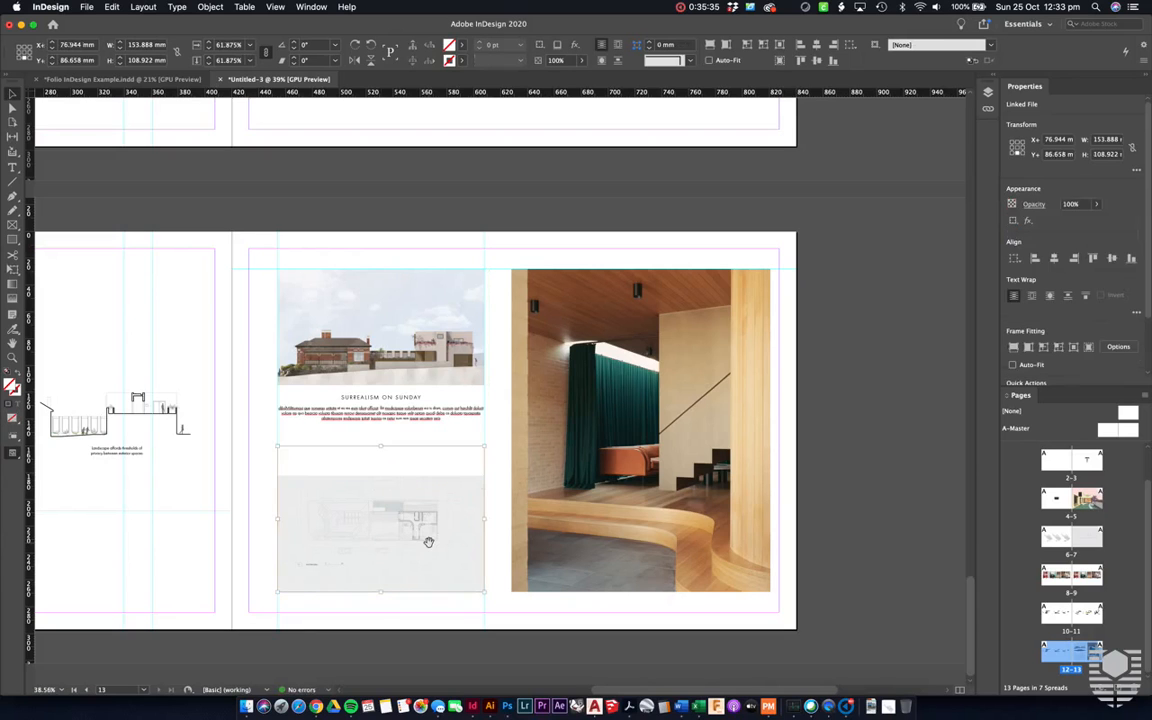
key(shift+Down)
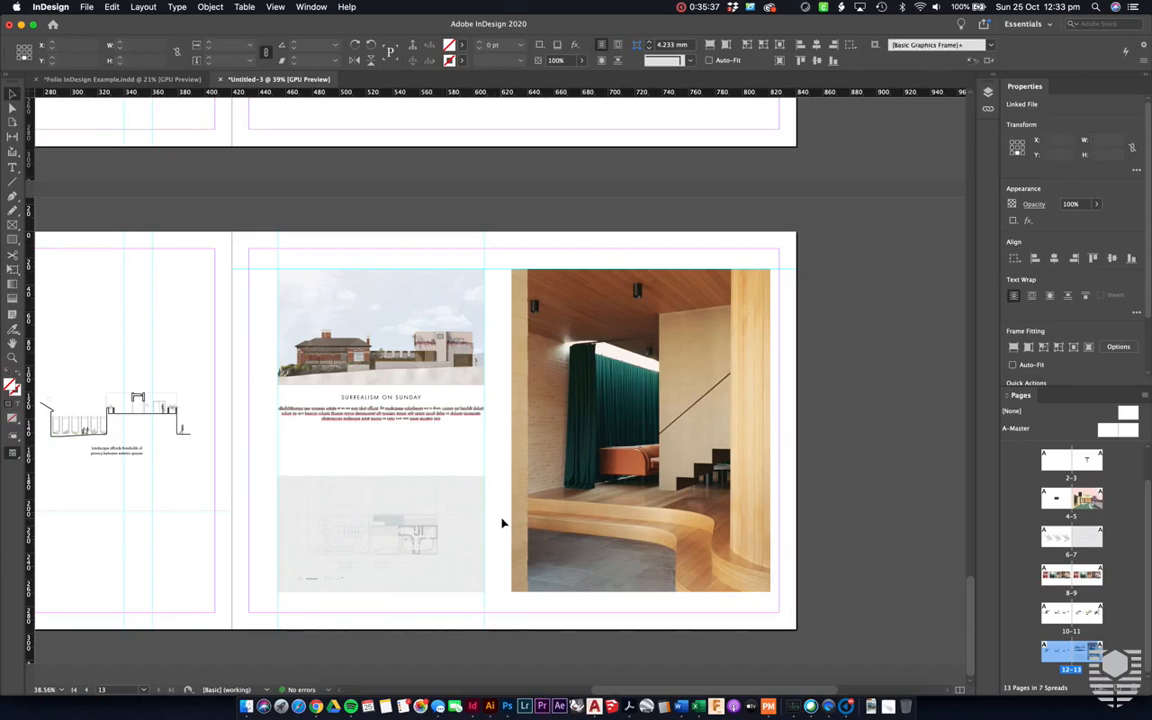
click(498, 518)
Step: Move the "Surrealism on Sunday" text frame down midway between the elevation and the floor plan and preview the page without guides
drag(435, 423, 435, 437)
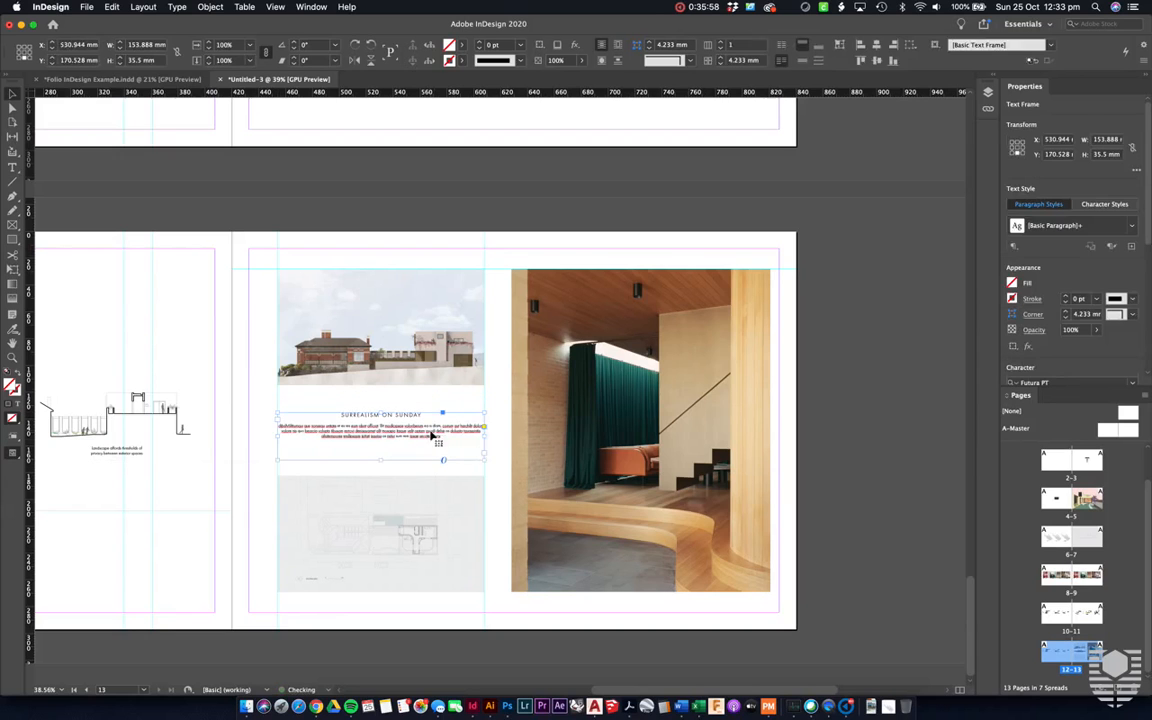
click(494, 450)
key(w)
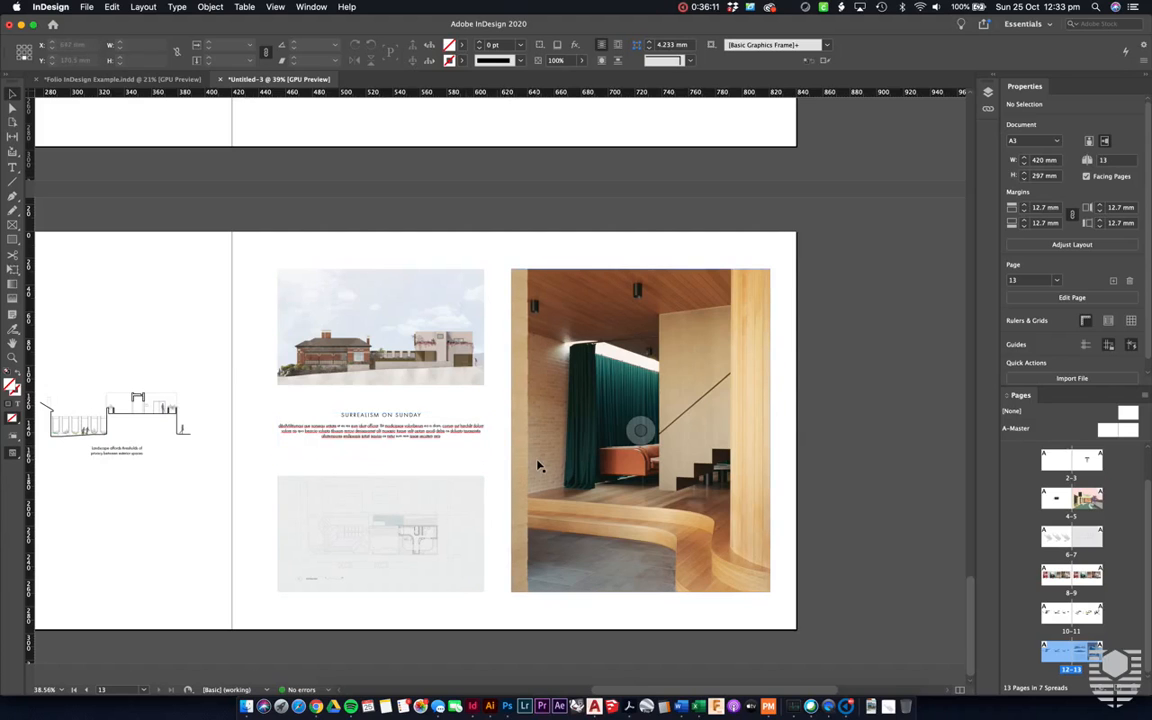
Step: Delete the floor plan from page 13 and copy the last three captioned photos from page 9 into its place
scroll(573, 488, down, 2)
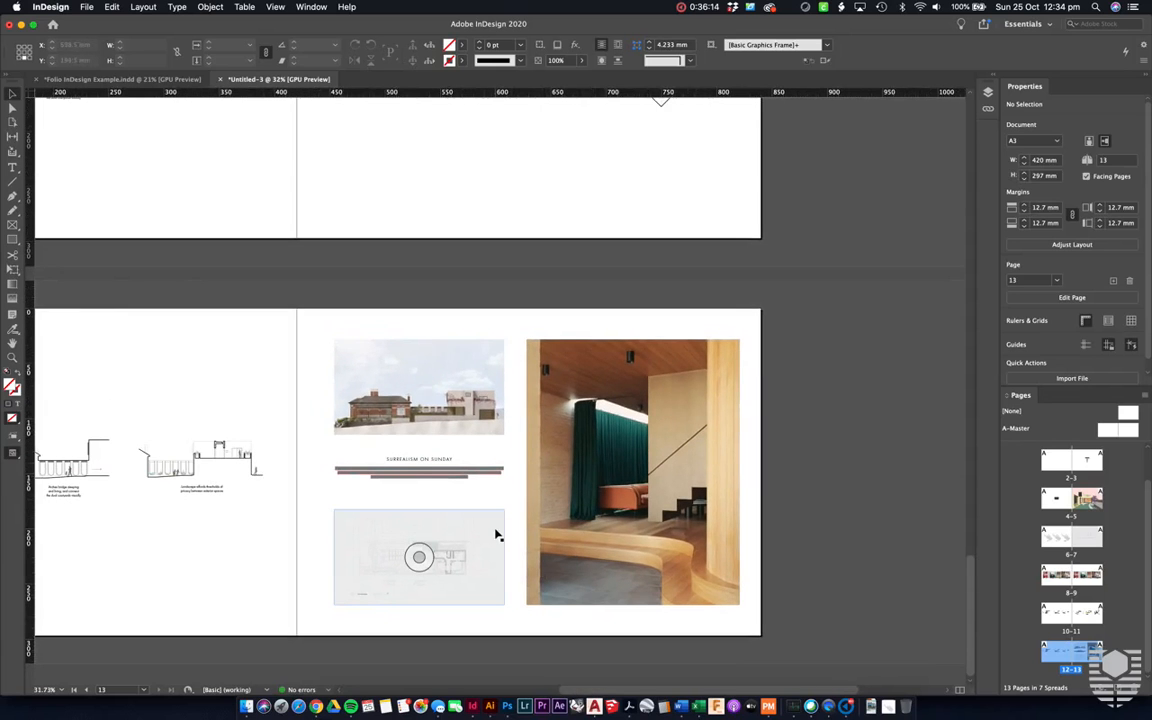
scroll(496, 533, down, 2)
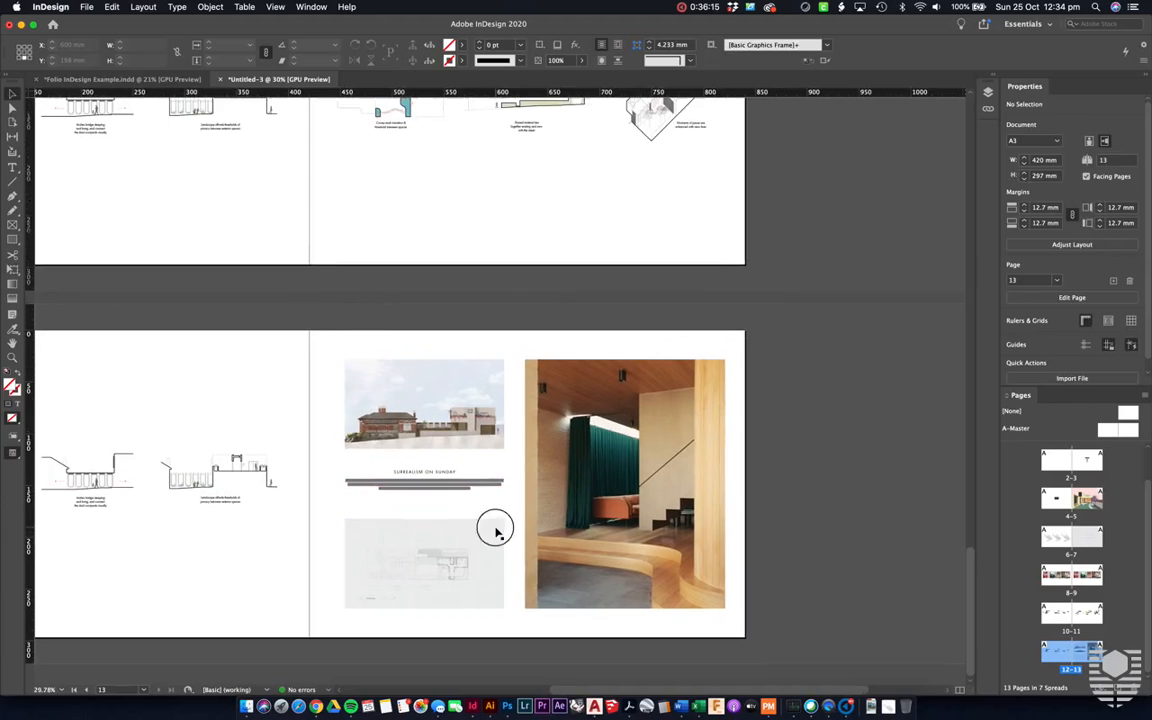
scroll(496, 533, down, 2)
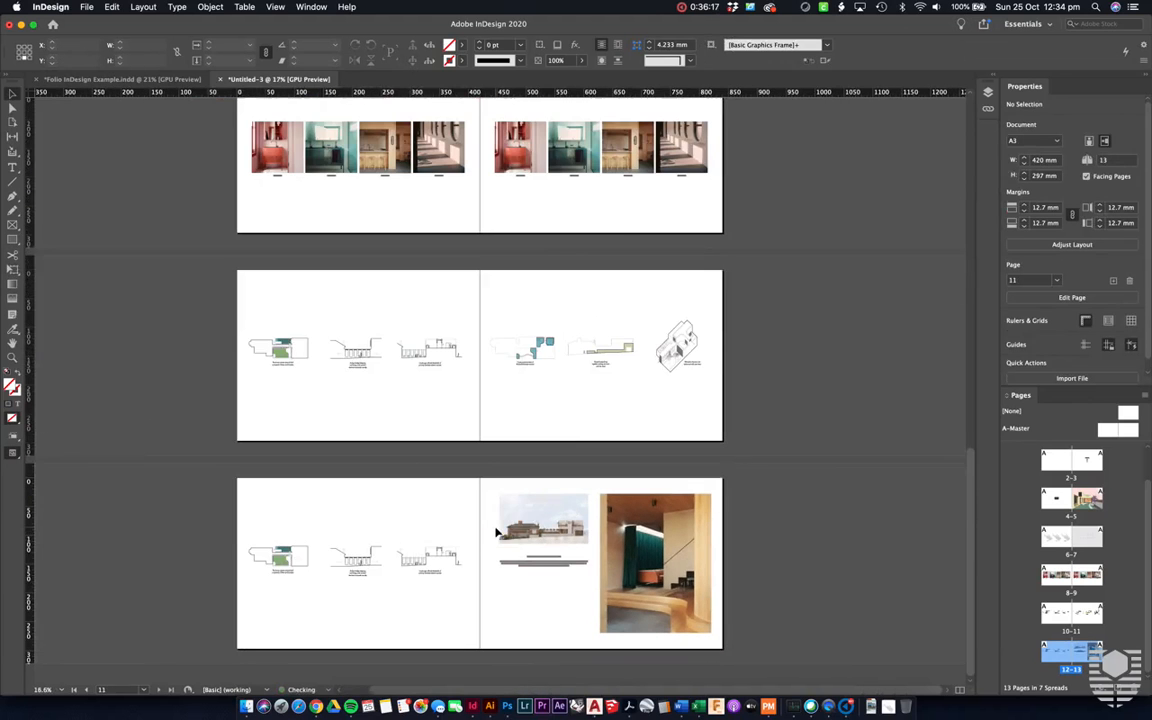
drag(740, 204, 538, 606)
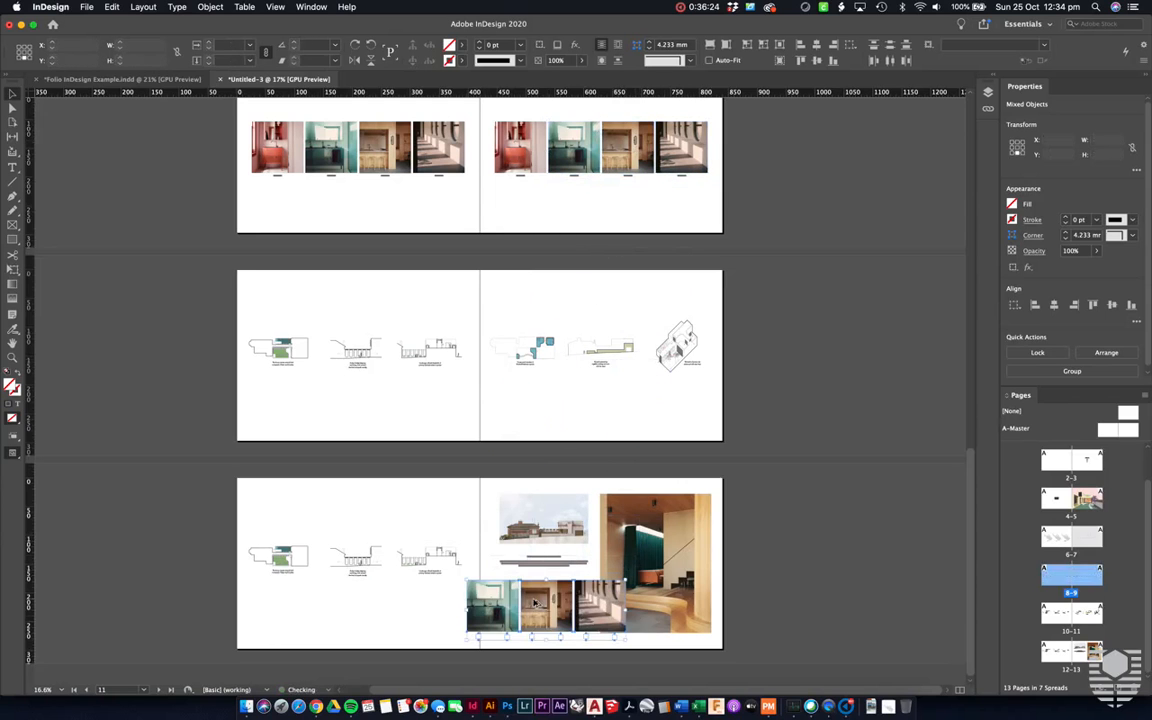
scroll(585, 650, up, 5)
scroll(585, 653, up, 2)
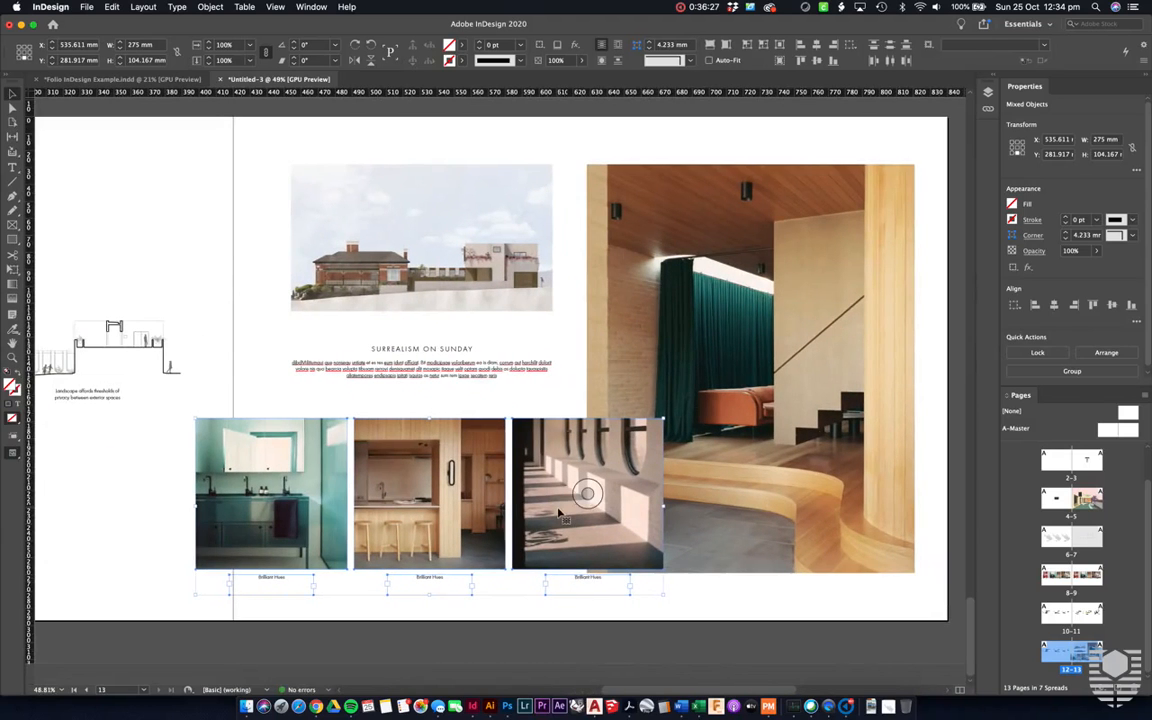
Step: Align the three captioned photos to the right-hand column guide and scale them to the elevation's width, about 154 × 58 mm
drag(528, 458, 421, 446)
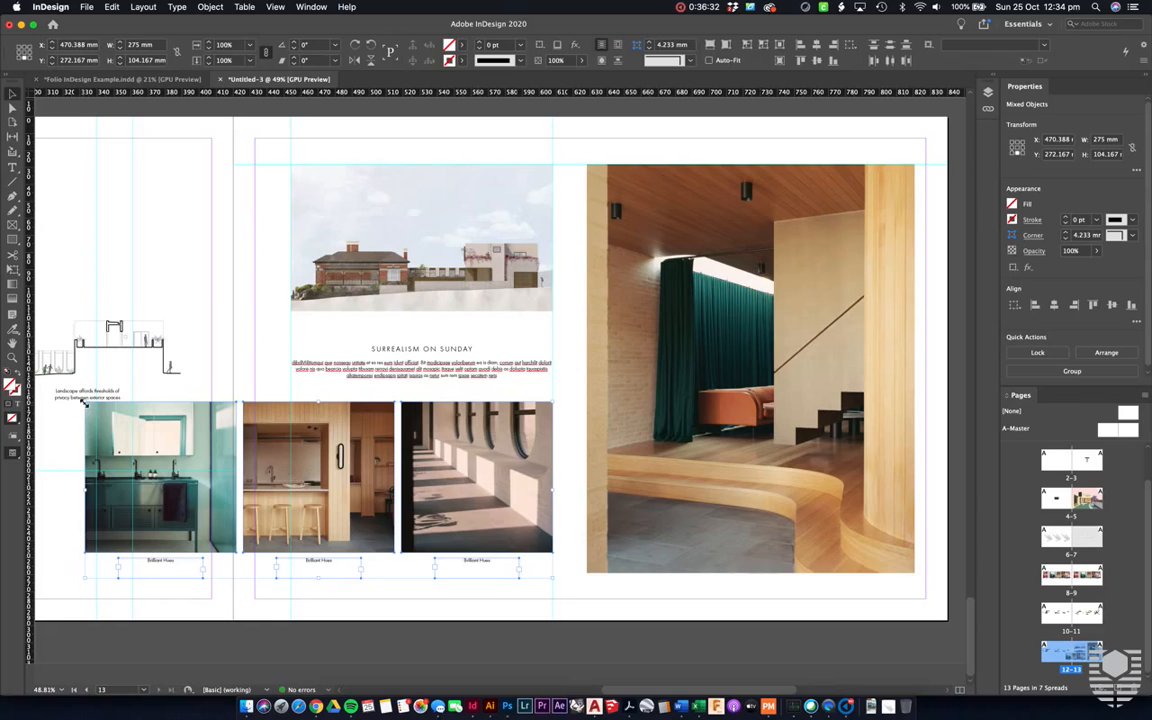
drag(85, 402, 283, 476)
drag(274, 495, 290, 499)
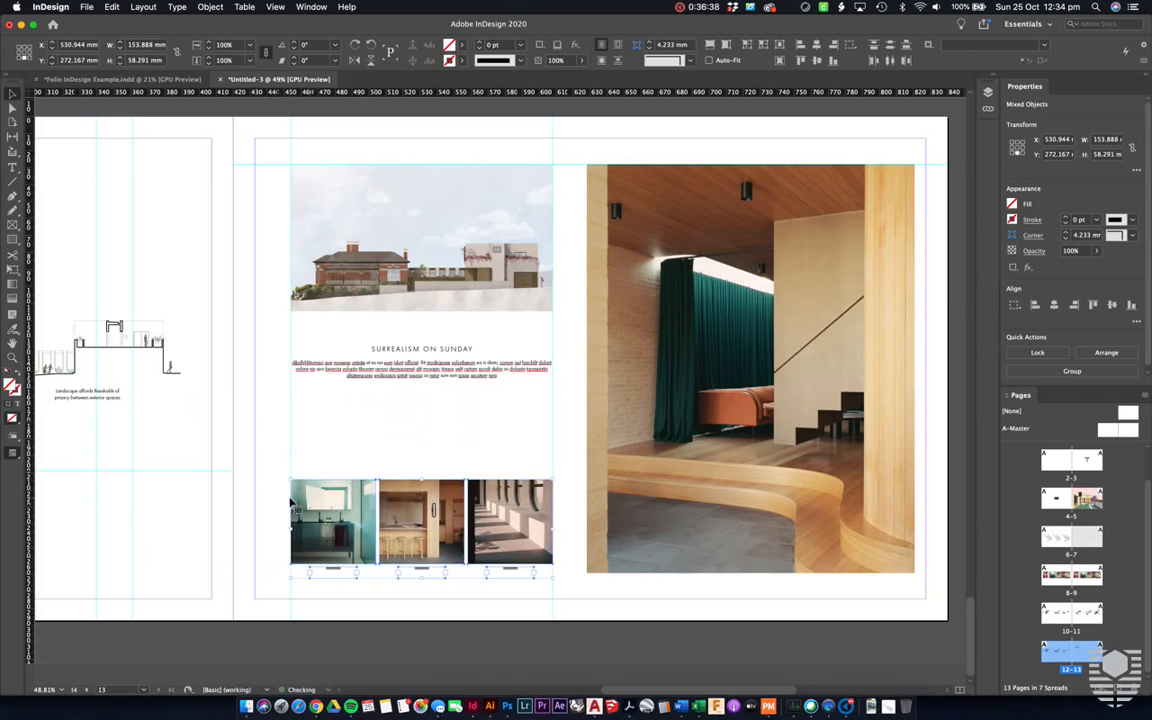
Step: Move the photo row up below the text and the "Surrealism on Sunday" text frame up close beneath the elevation
drag(525, 505, 522, 420)
drag(501, 360, 501, 338)
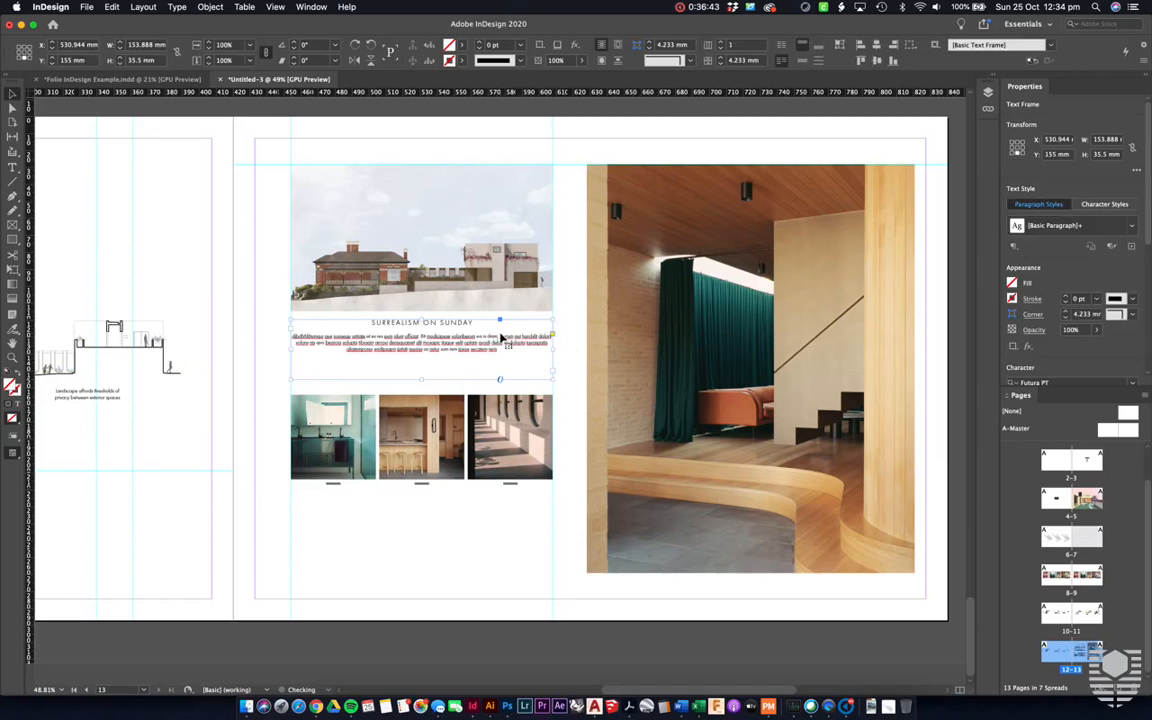
click(573, 346)
scroll(573, 346, down, 1)
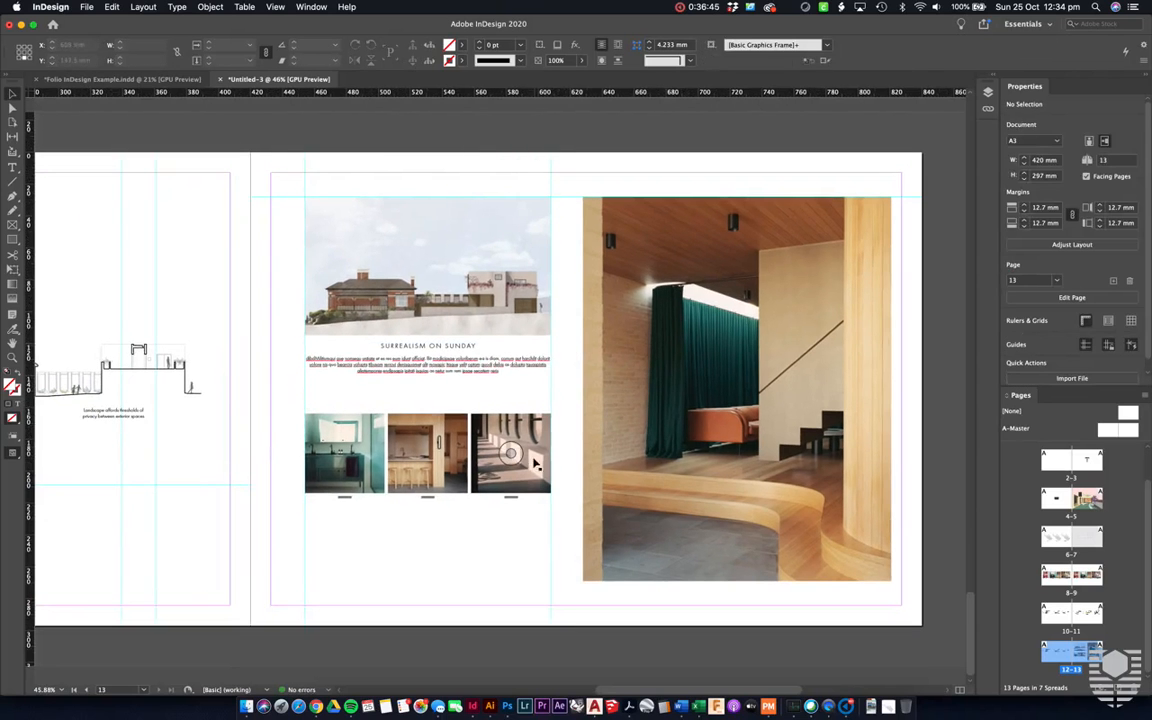
Step: Nudge the row of three captioned photos up closer to the text and preview the page without guides
drag(509, 535, 337, 470)
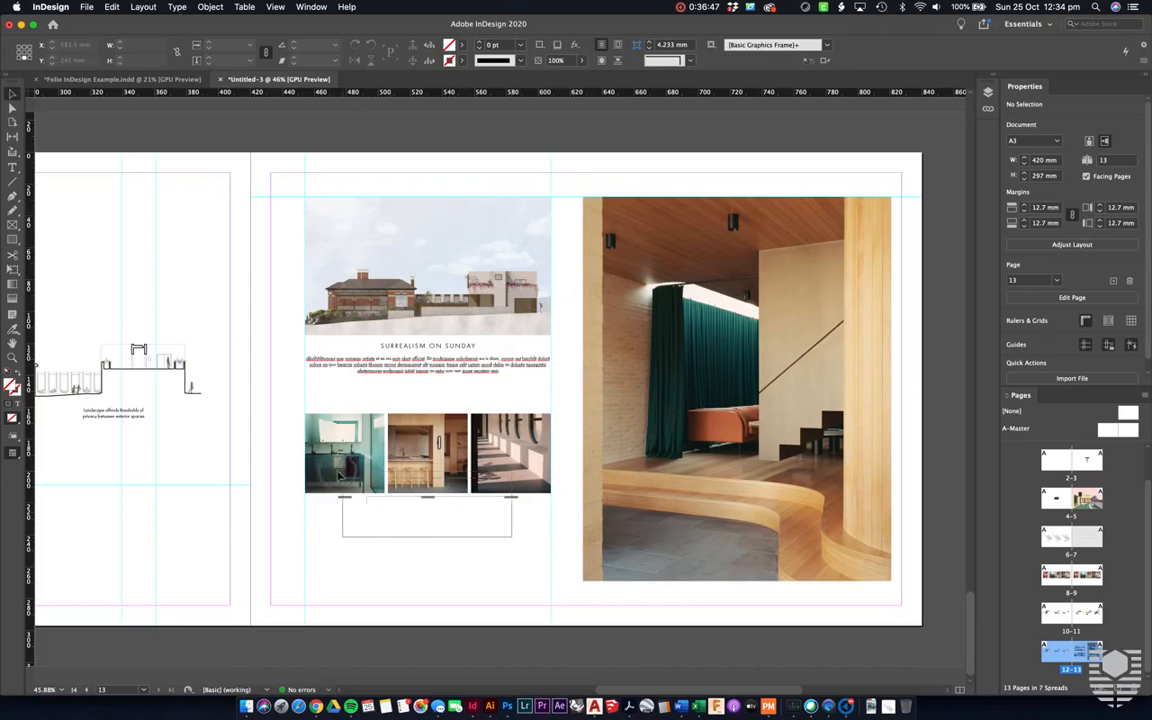
key(shift+Up)
key(shift+Up)
key(shift+Up)
key(w)
scroll(600, 350, right, 2)
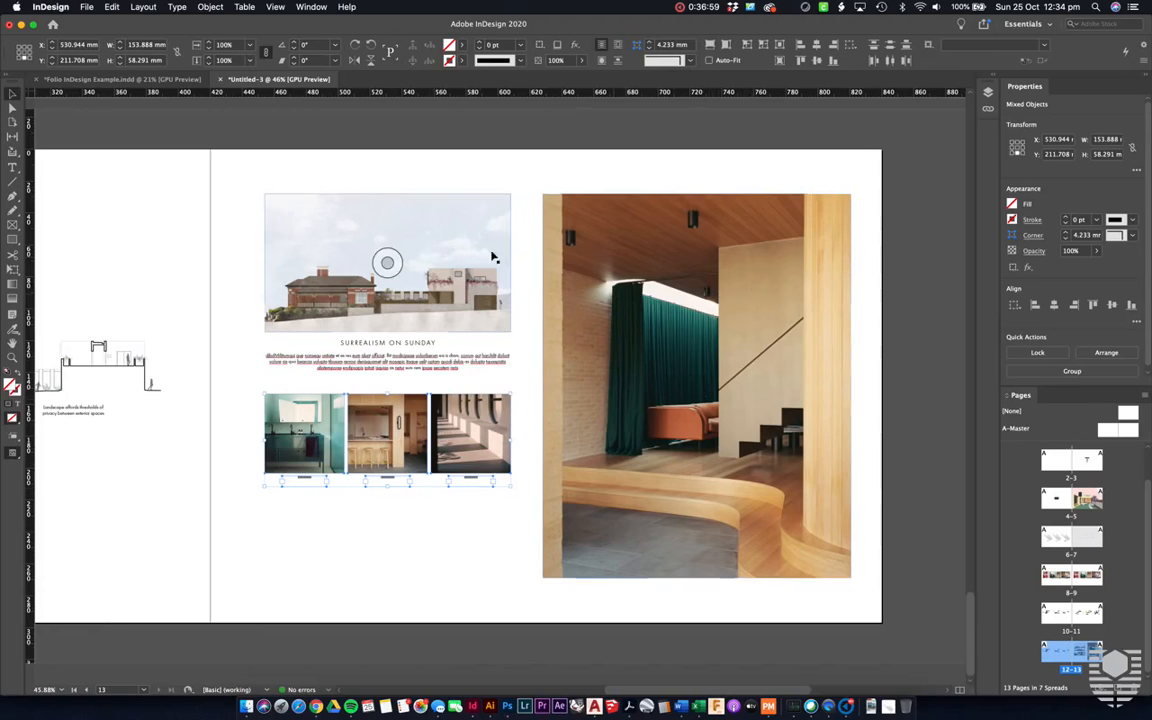
click(455, 534)
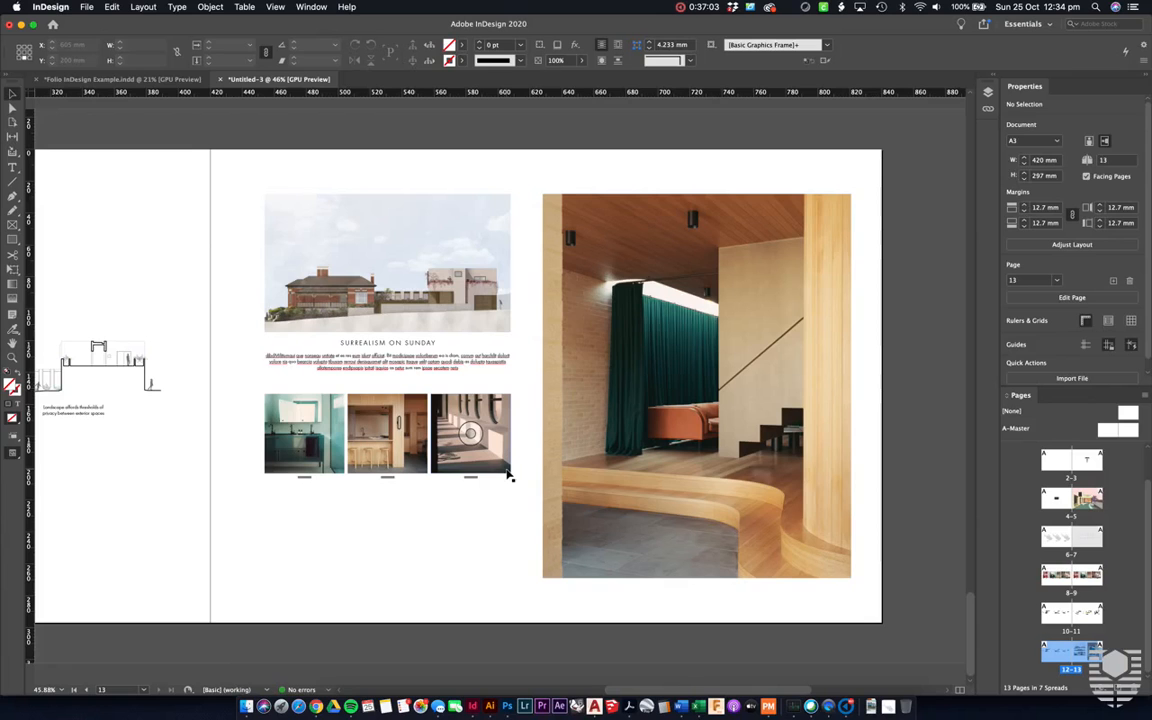
Step: Try centring the elevation, text and photo row vertically beside the interior photo
drag(509, 515, 332, 535)
key(super+z)
drag(281, 277, 241, 230)
drag(462, 299, 467, 344)
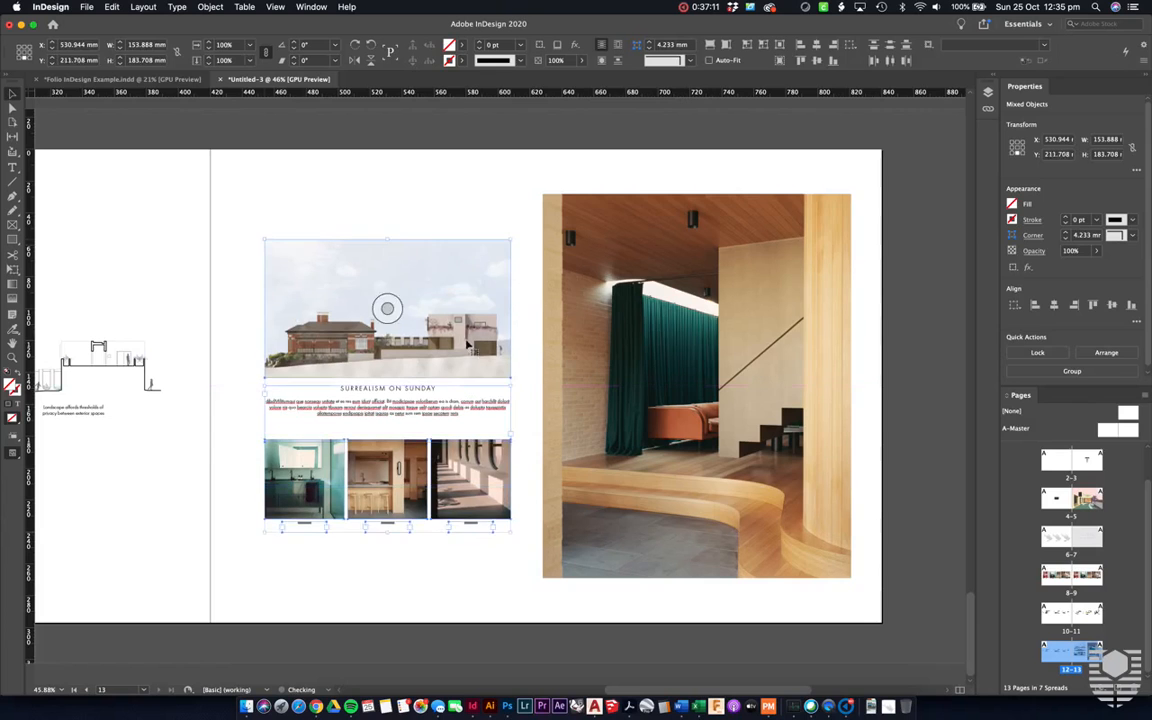
click(452, 168)
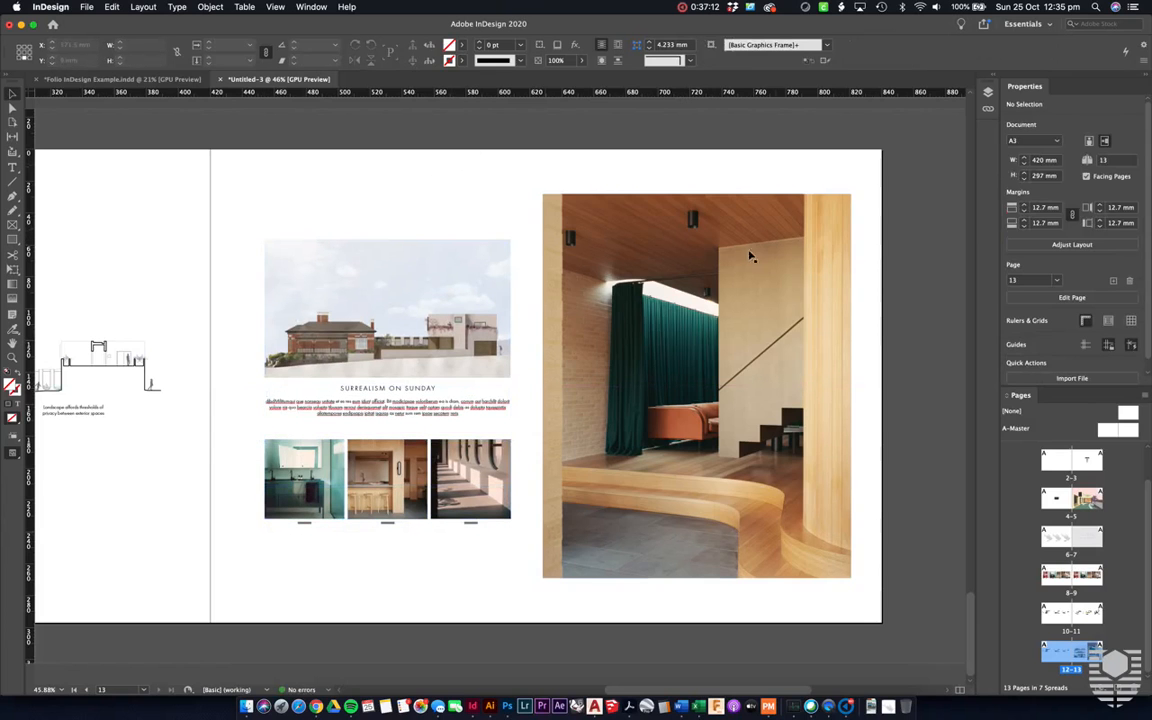
key(super+z)
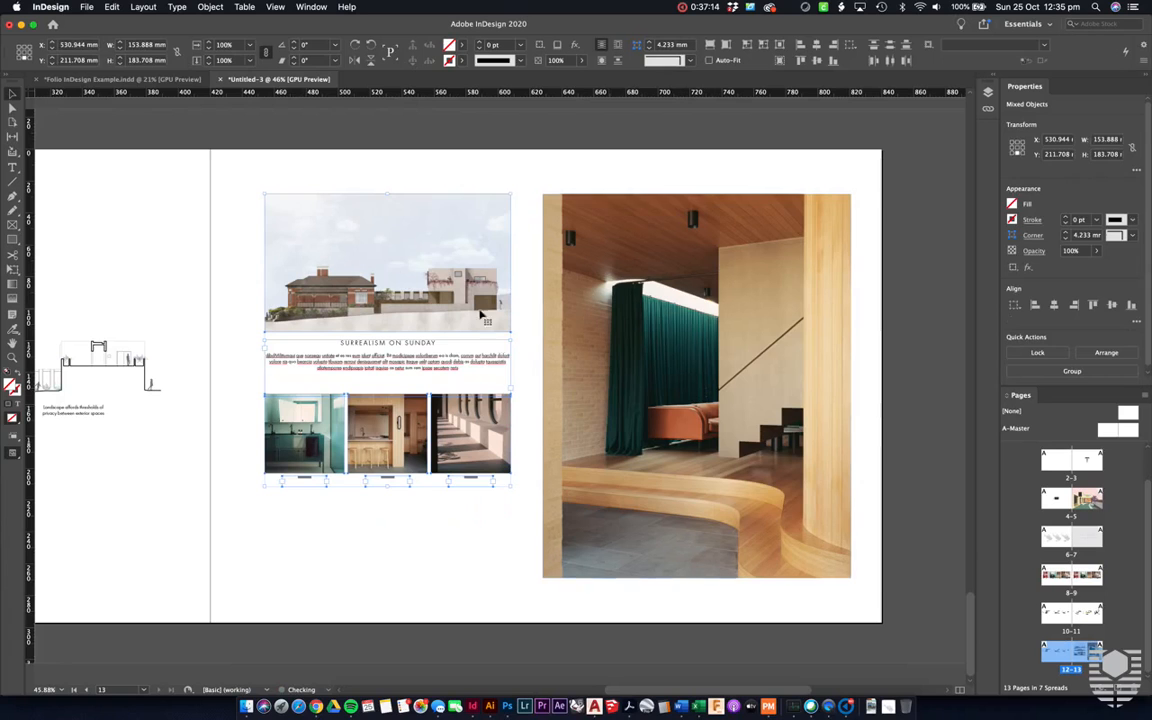
Step: Preview the document without guides and review the spreads from page 13 back to page 4 for layout consistency
click(537, 400)
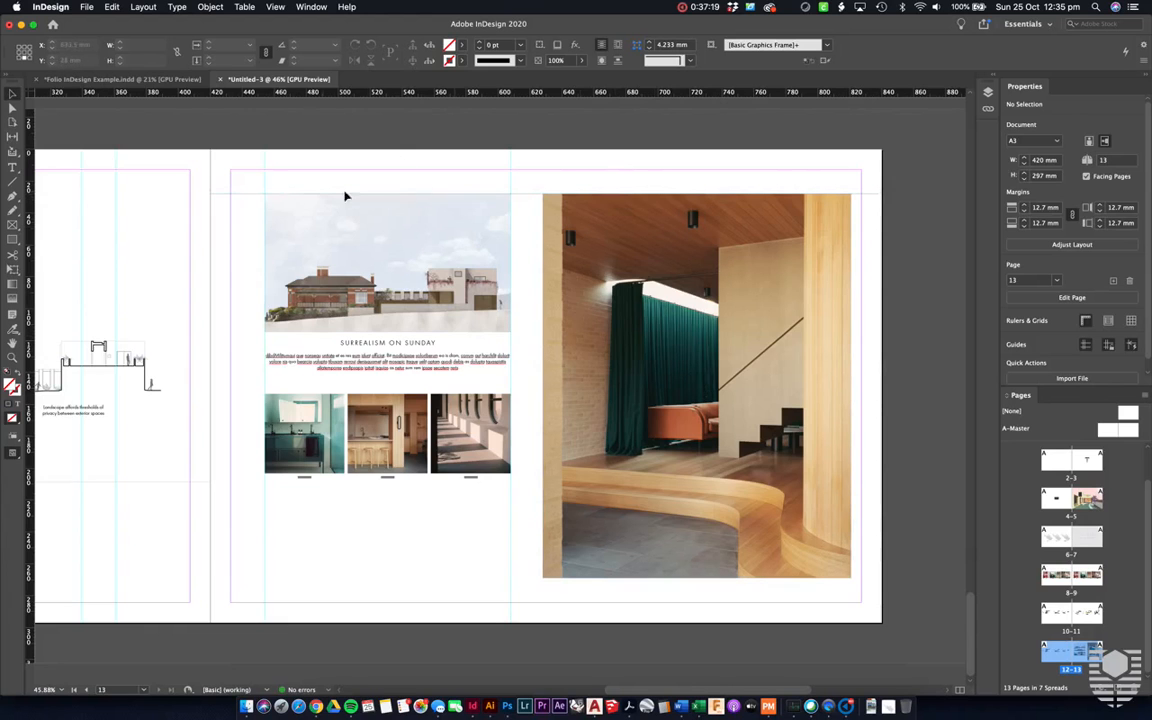
scroll(405, 433, down, 2)
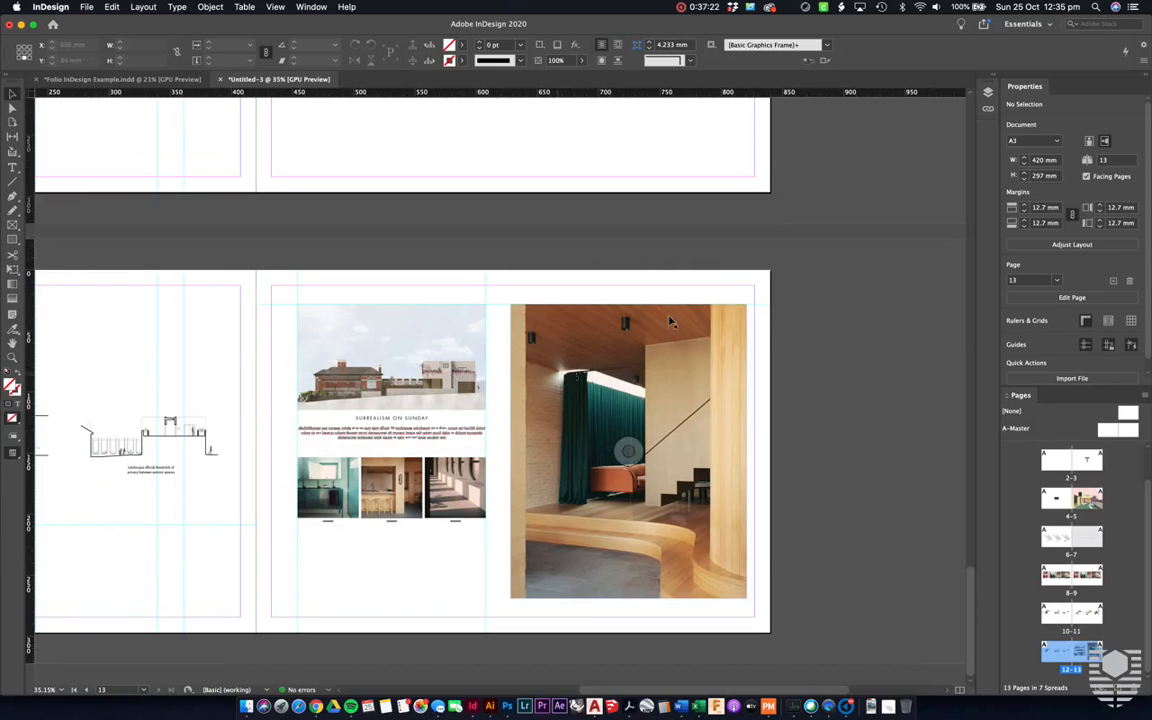
scroll(819, 271, up, 3)
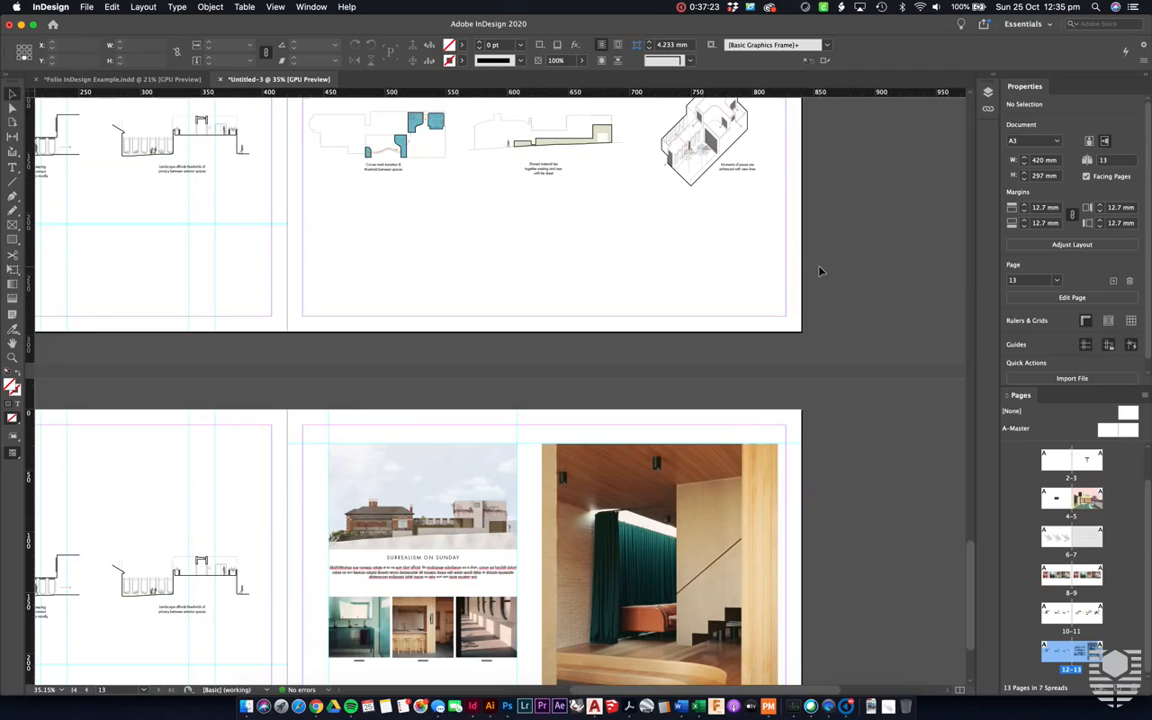
key(w)
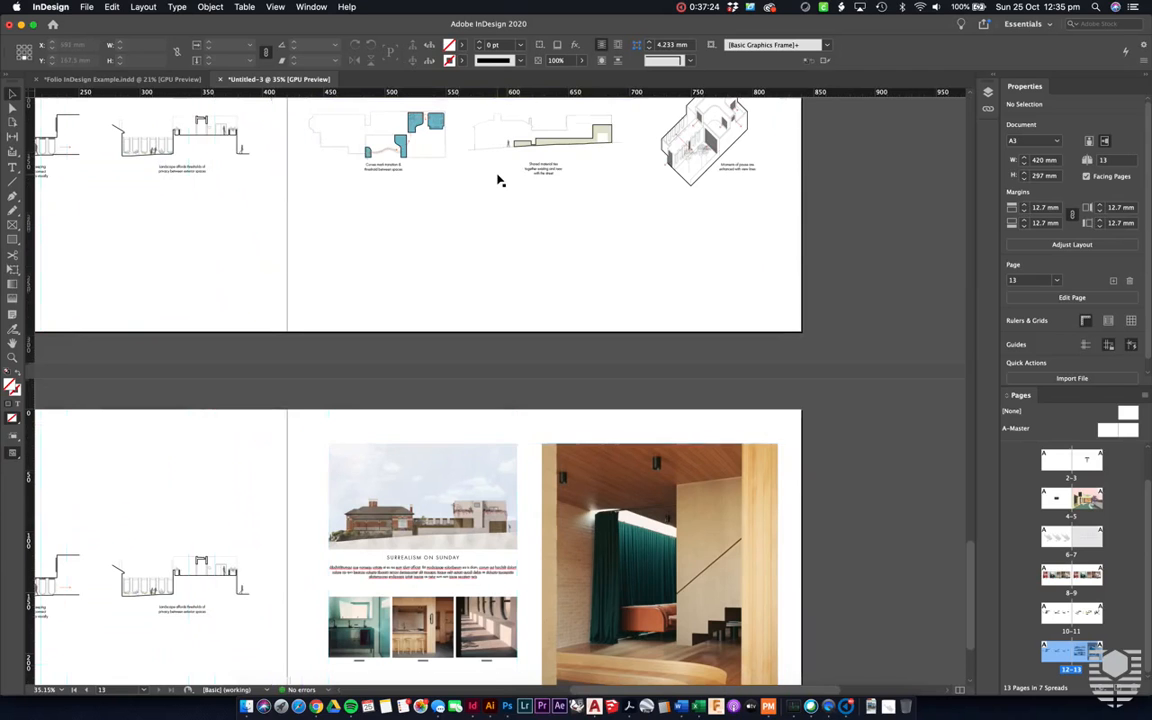
scroll(499, 180, up, 4)
scroll(499, 180, left, 3)
scroll(530, 291, up, 7)
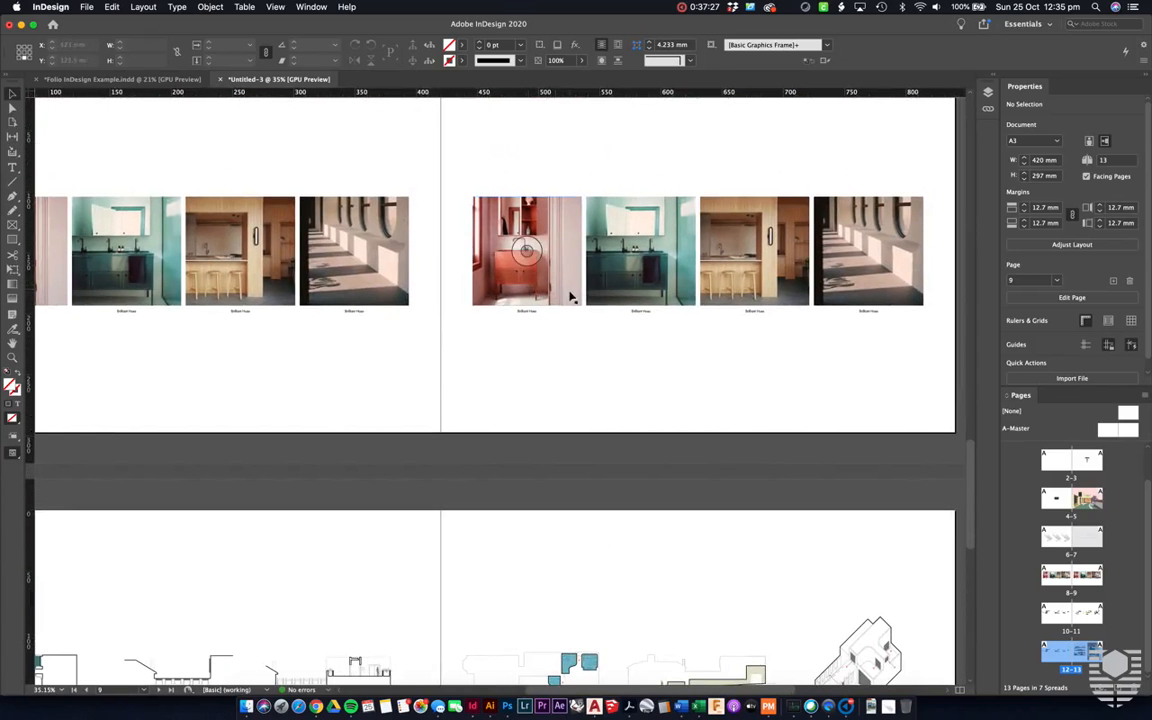
scroll(783, 287, up, 8)
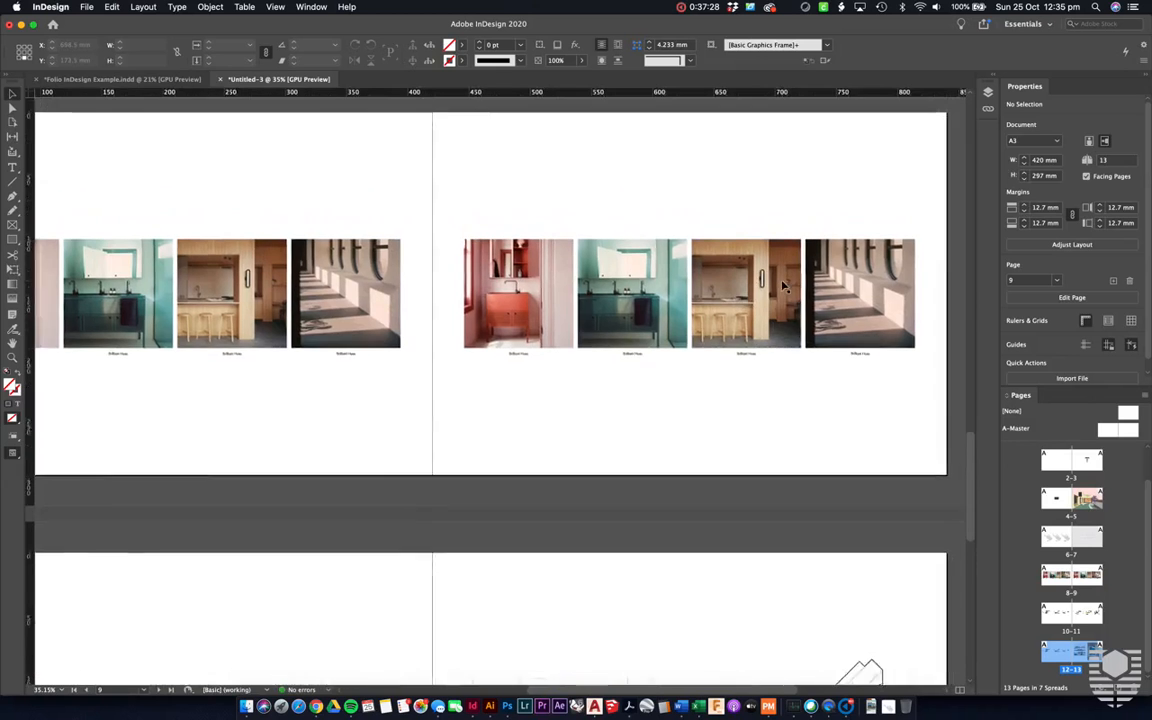
scroll(783, 287, up, 3)
scroll(783, 287, left, 4)
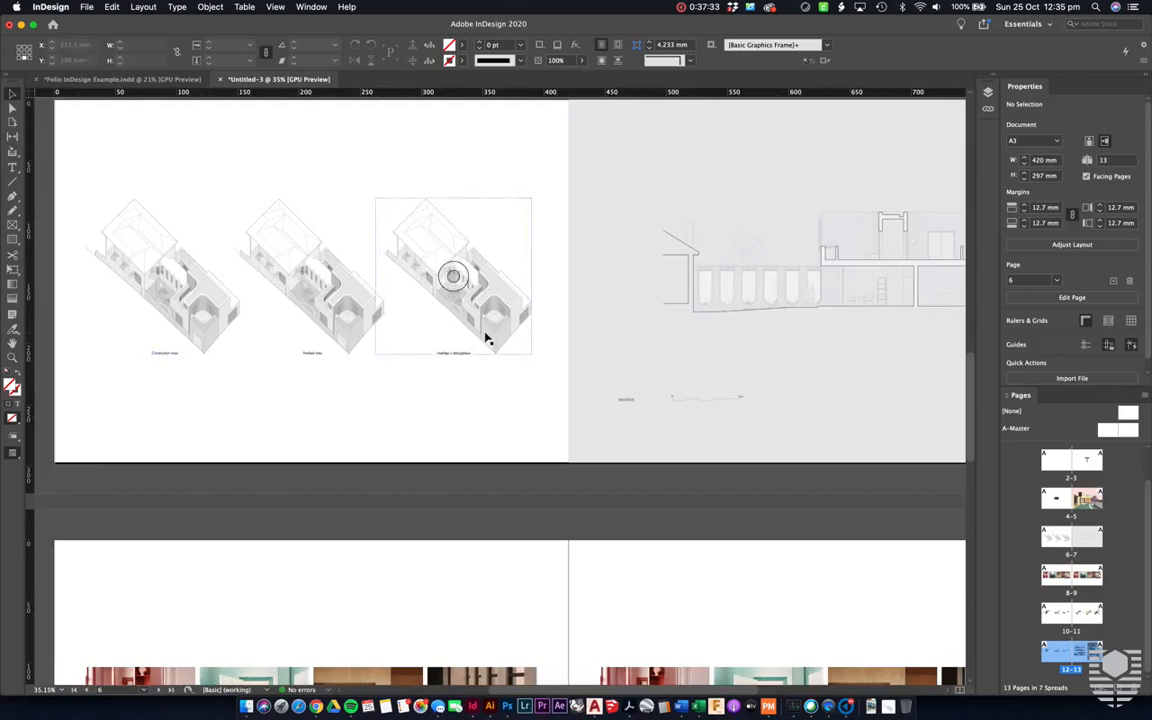
scroll(484, 334, right, 3)
scroll(484, 334, up, 7)
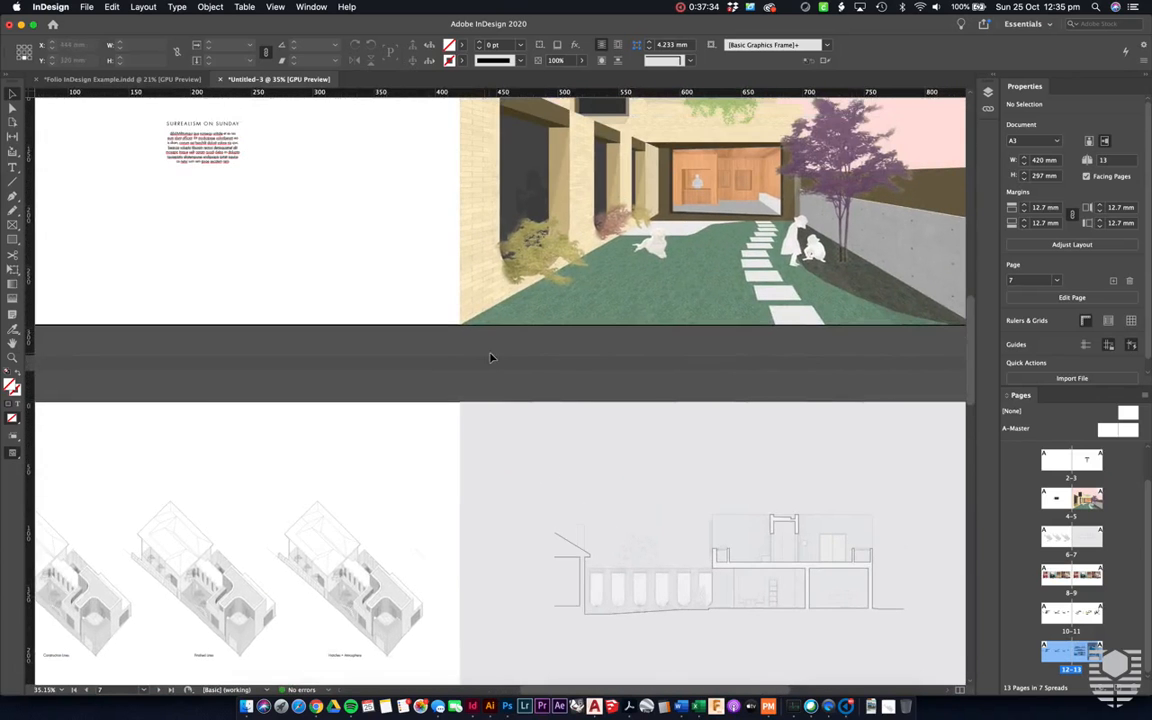
scroll(490, 357, down, 2)
scroll(490, 357, down, 4)
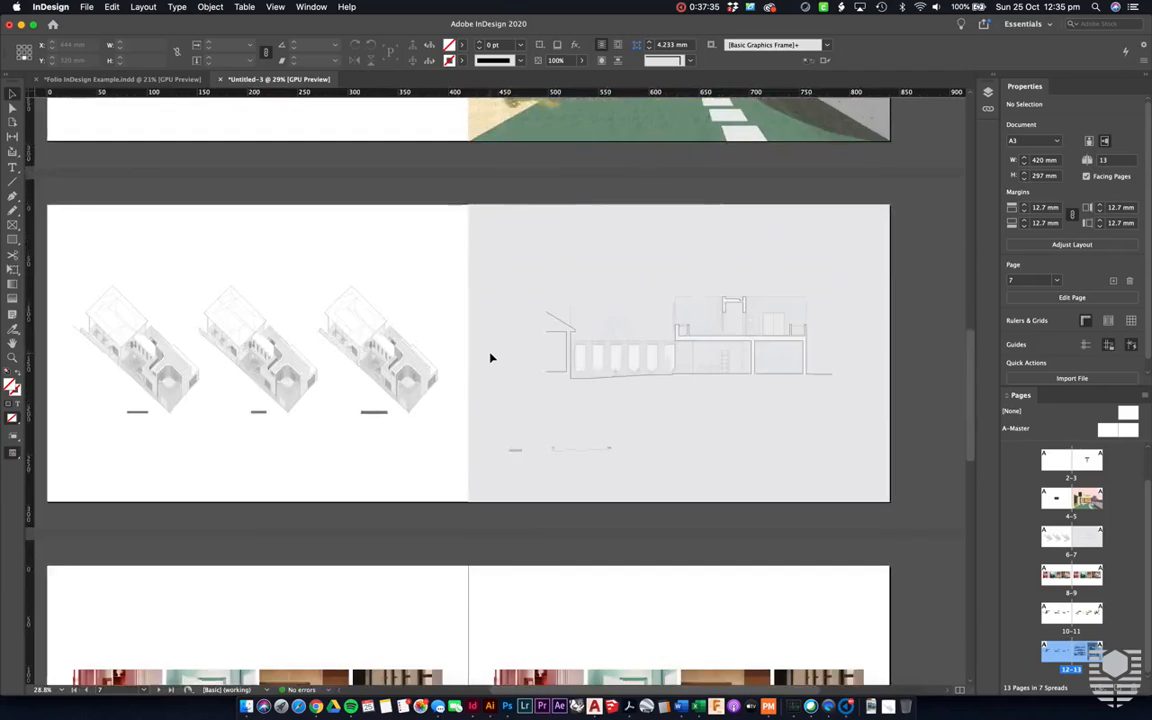
scroll(490, 357, down, 6)
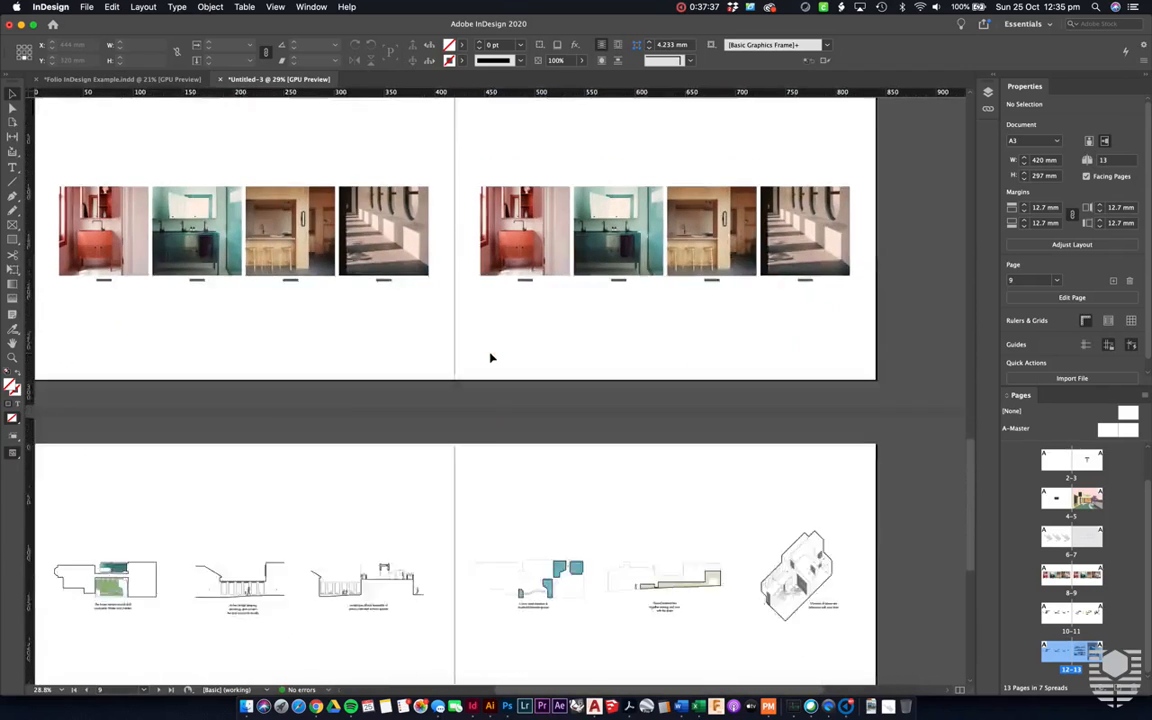
scroll(490, 357, down, 6)
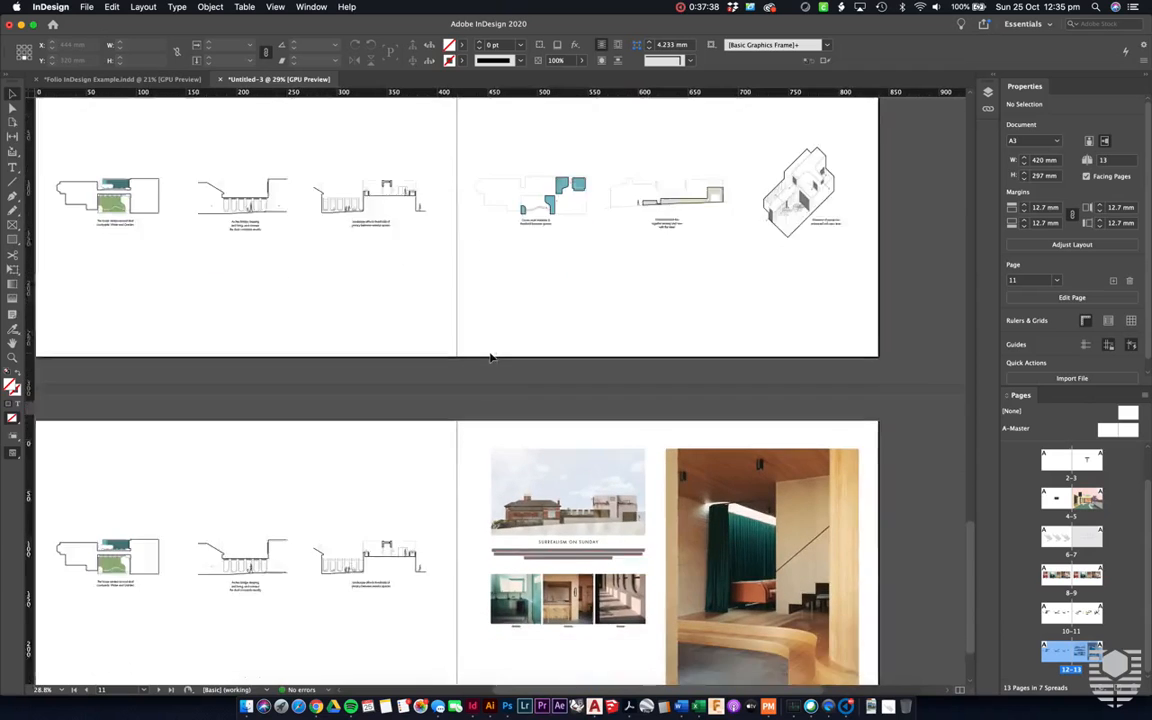
scroll(490, 357, down, 2)
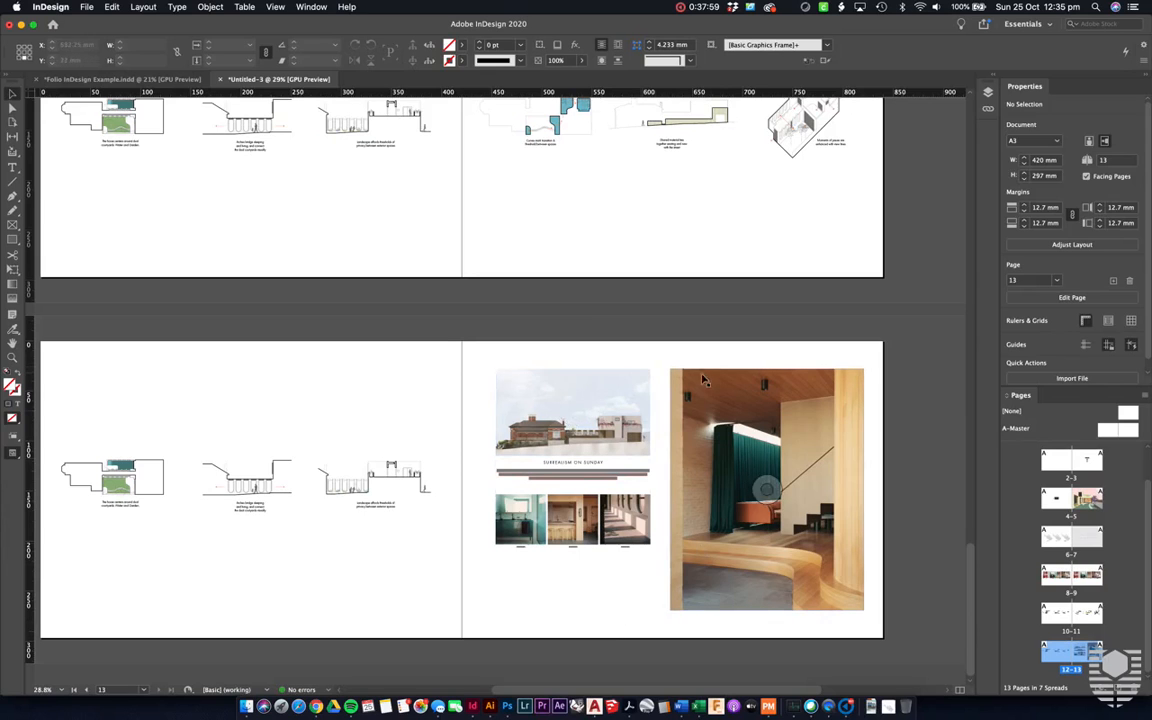
Step: Nudge the elevation, text and captioned photo row on page 13 closer to the interior photo, to X 541.527 mm
drag(642, 585, 482, 423)
key(shift+Right)
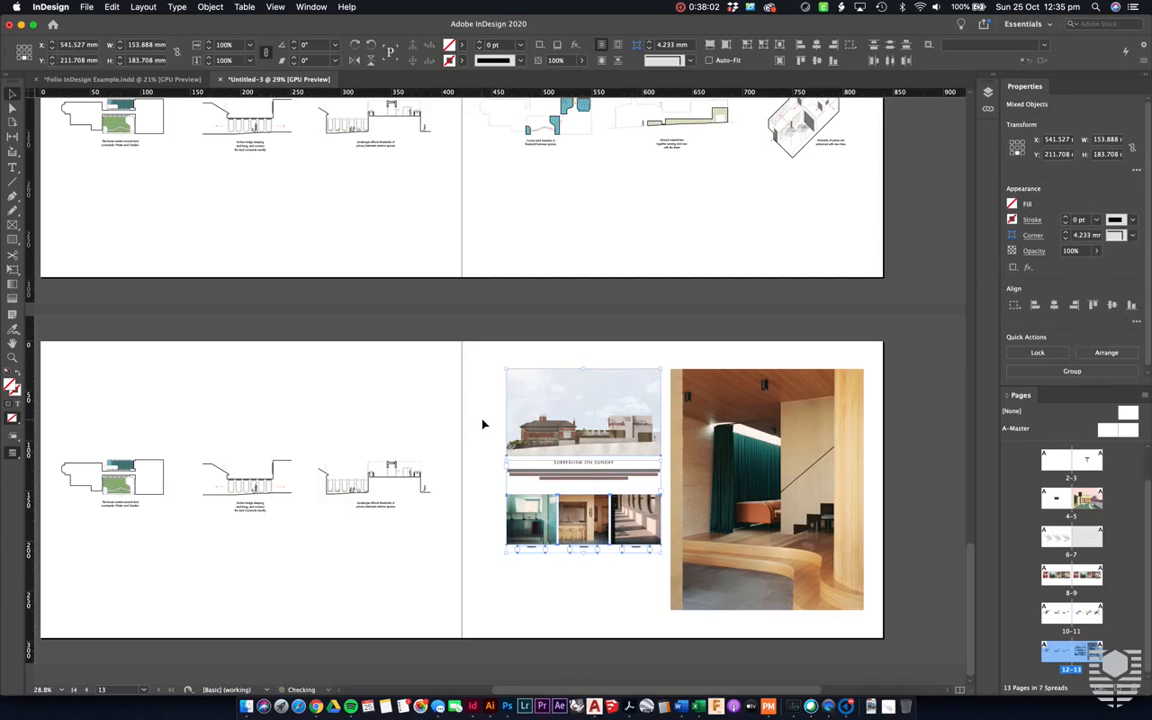
click(643, 620)
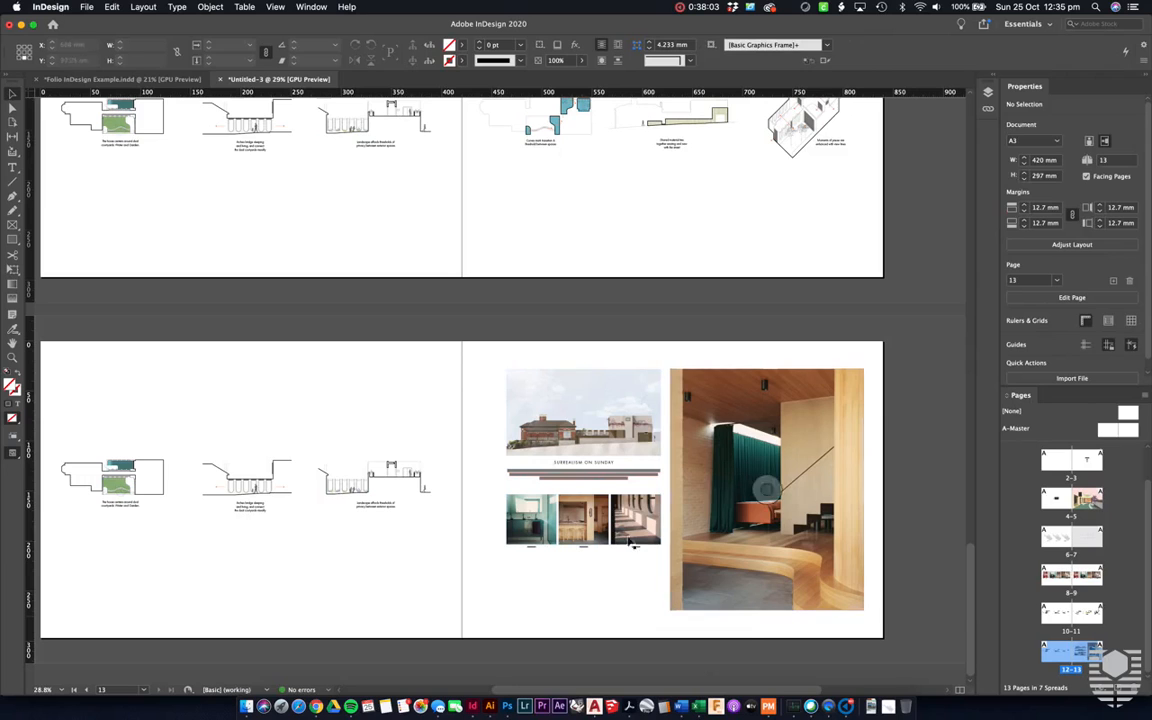
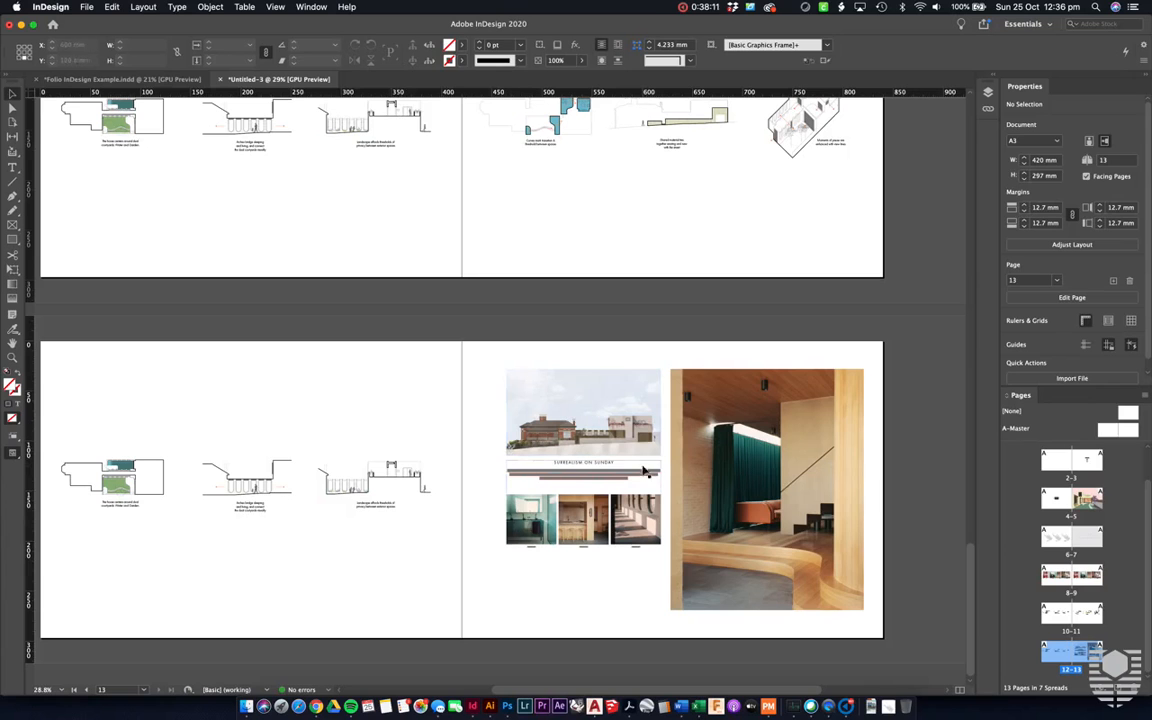
Step: Turn off dynamic spelling so the "Surrealism on Sunday" text on page 4 shows without misspelling underlines
scroll(785, 401, up, 3)
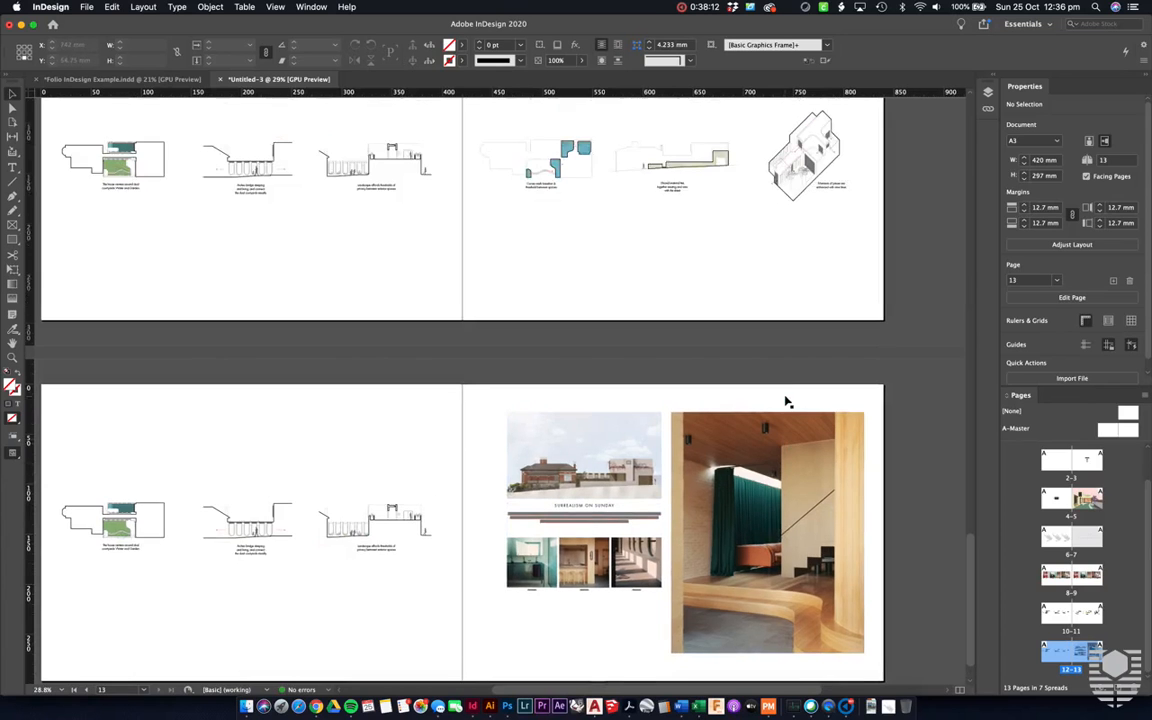
scroll(785, 401, up, 3)
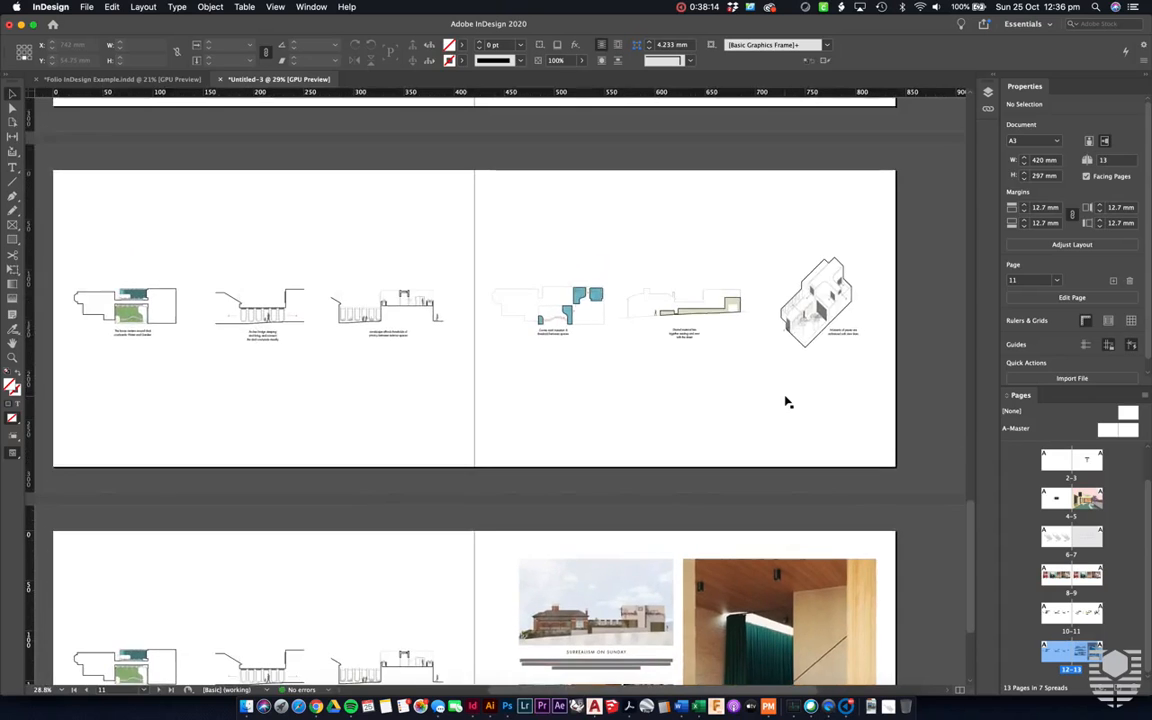
scroll(785, 407, down, 2)
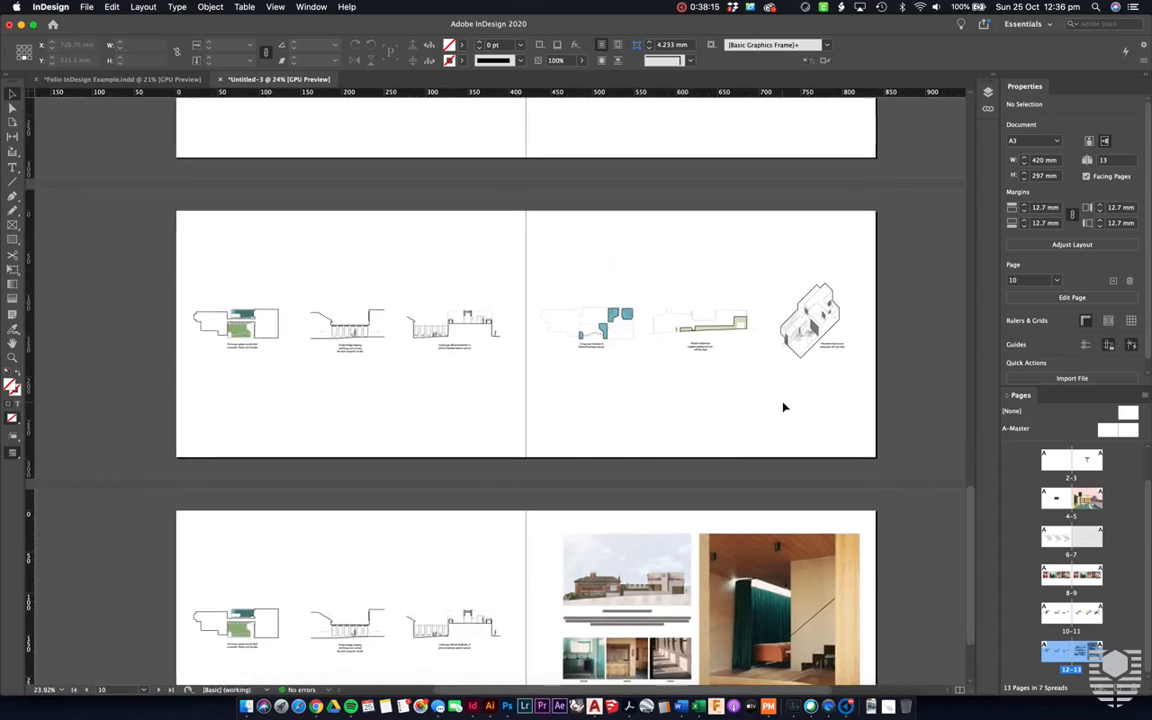
scroll(785, 407, up, 1)
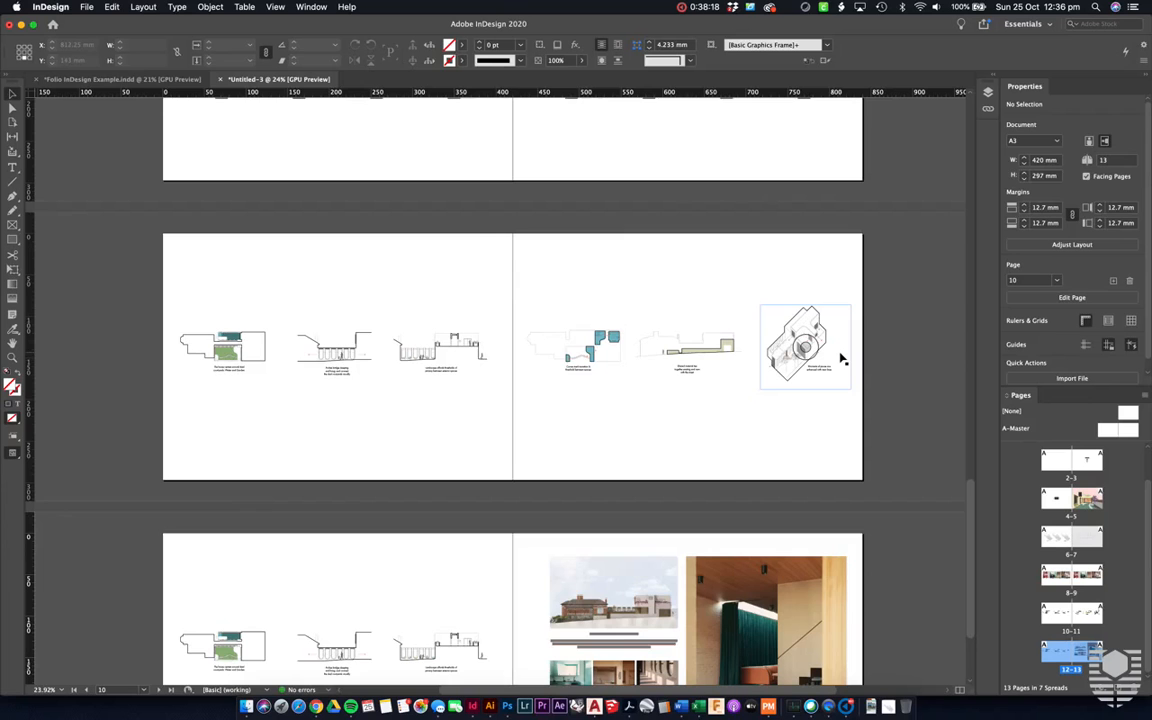
scroll(841, 358, up, 20)
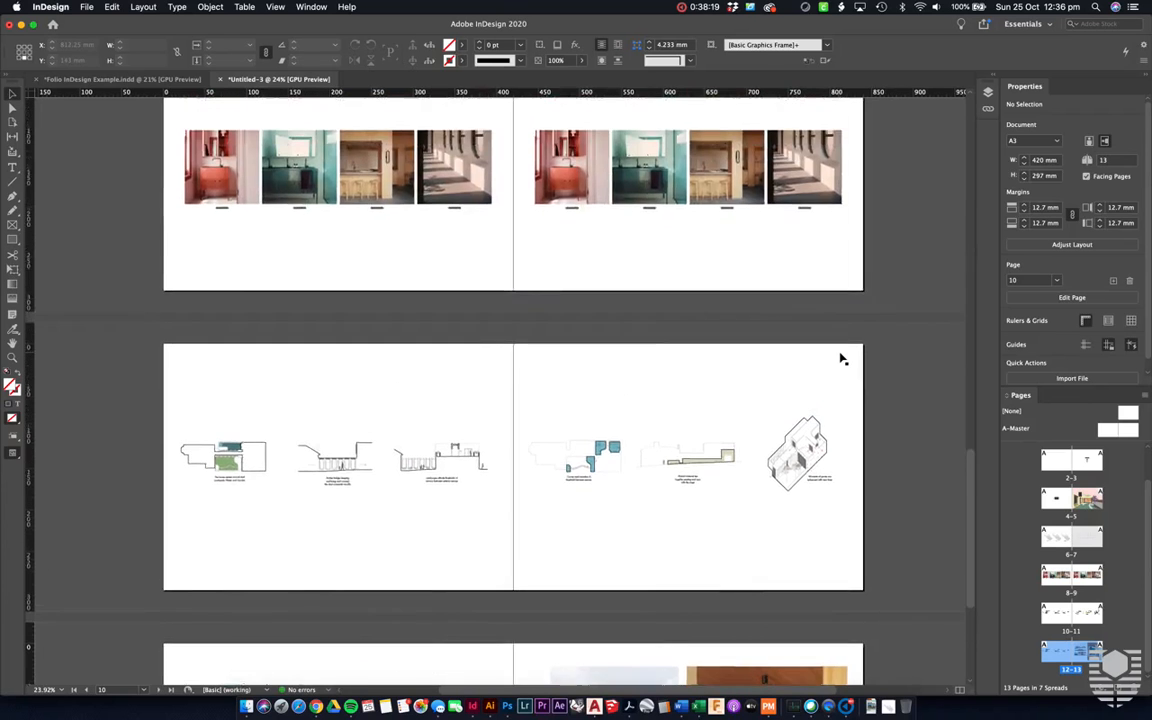
scroll(841, 358, up, 3)
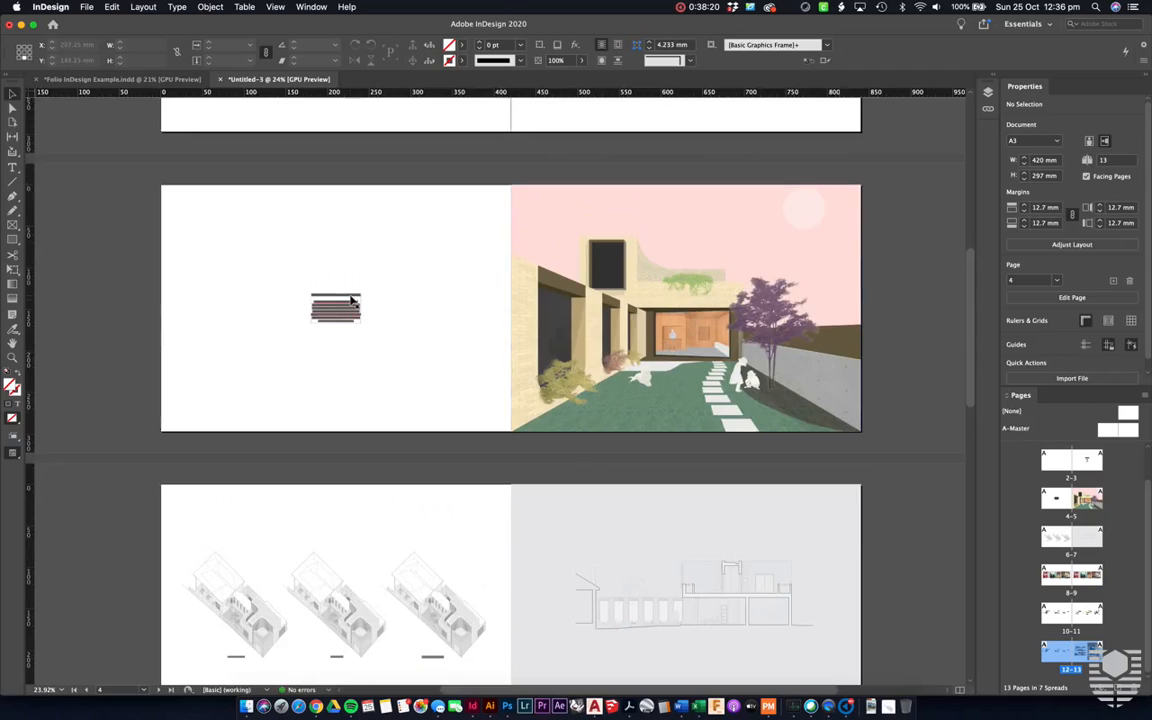
scroll(329, 301, up, 5)
scroll(350, 300, left, 3)
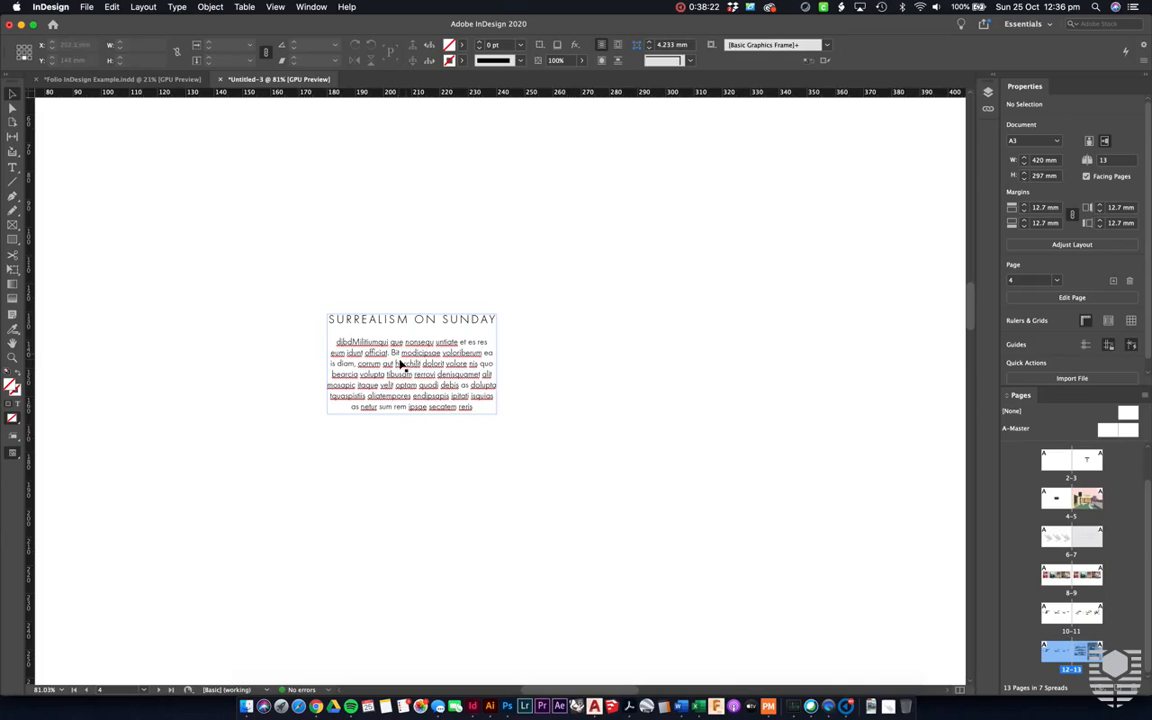
click(447, 398)
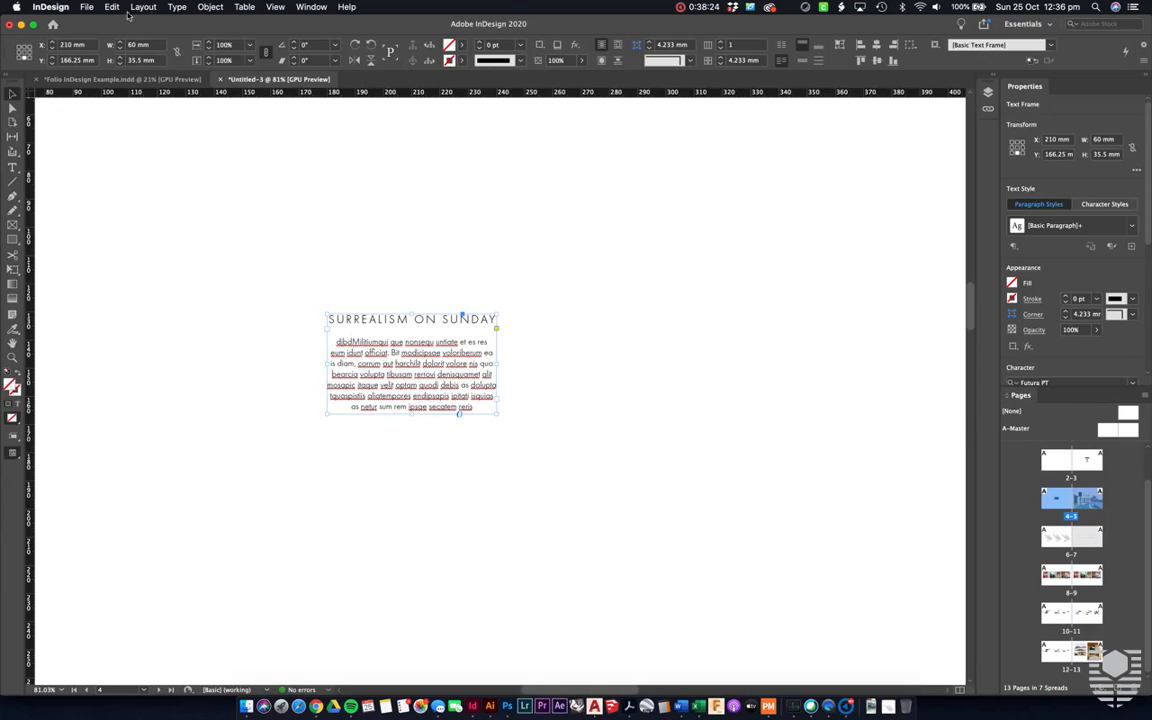
click(112, 7)
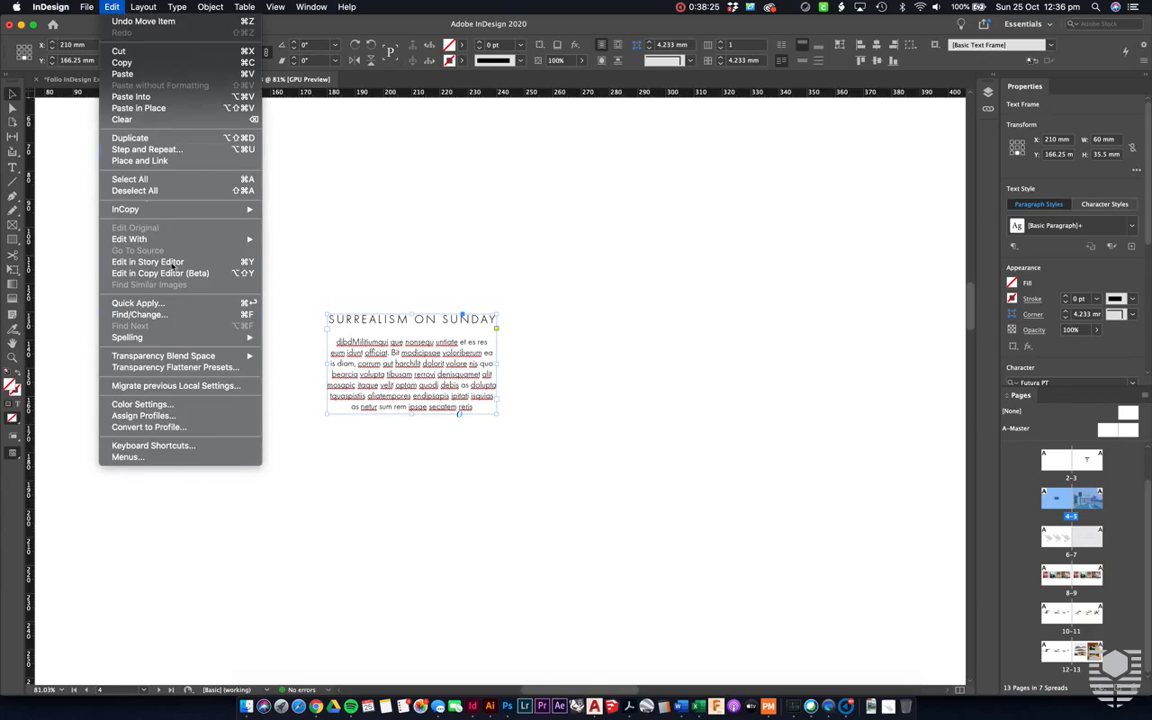
mouse_move(240, 337)
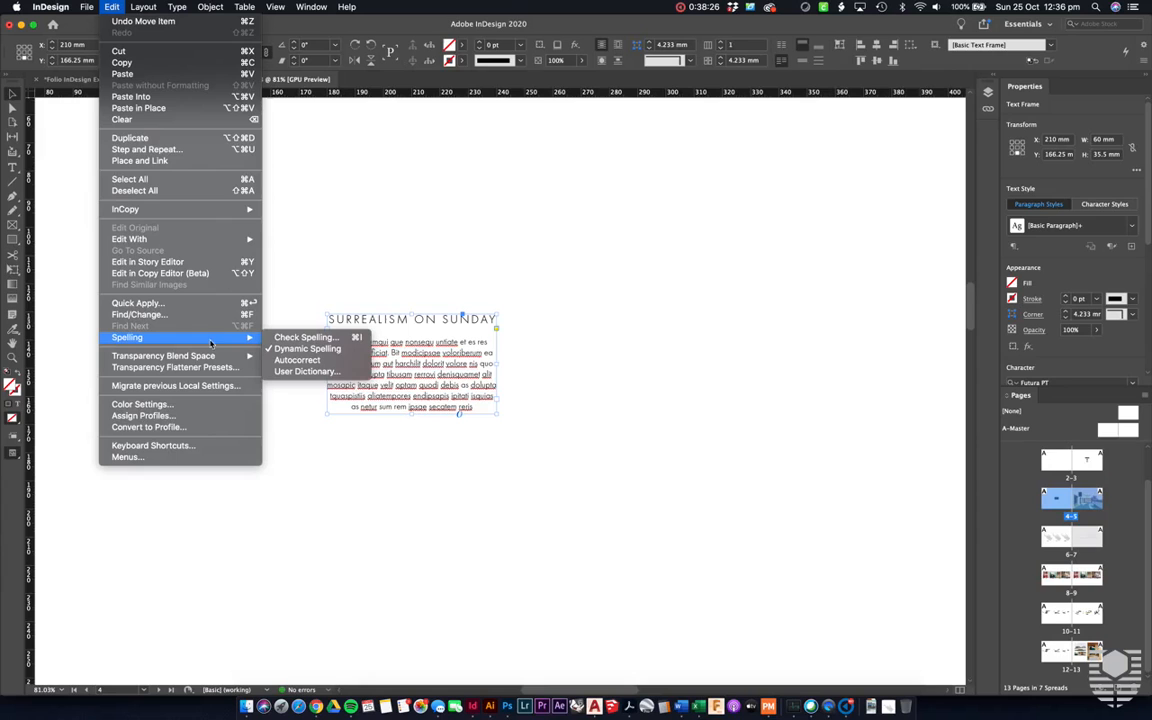
click(294, 349)
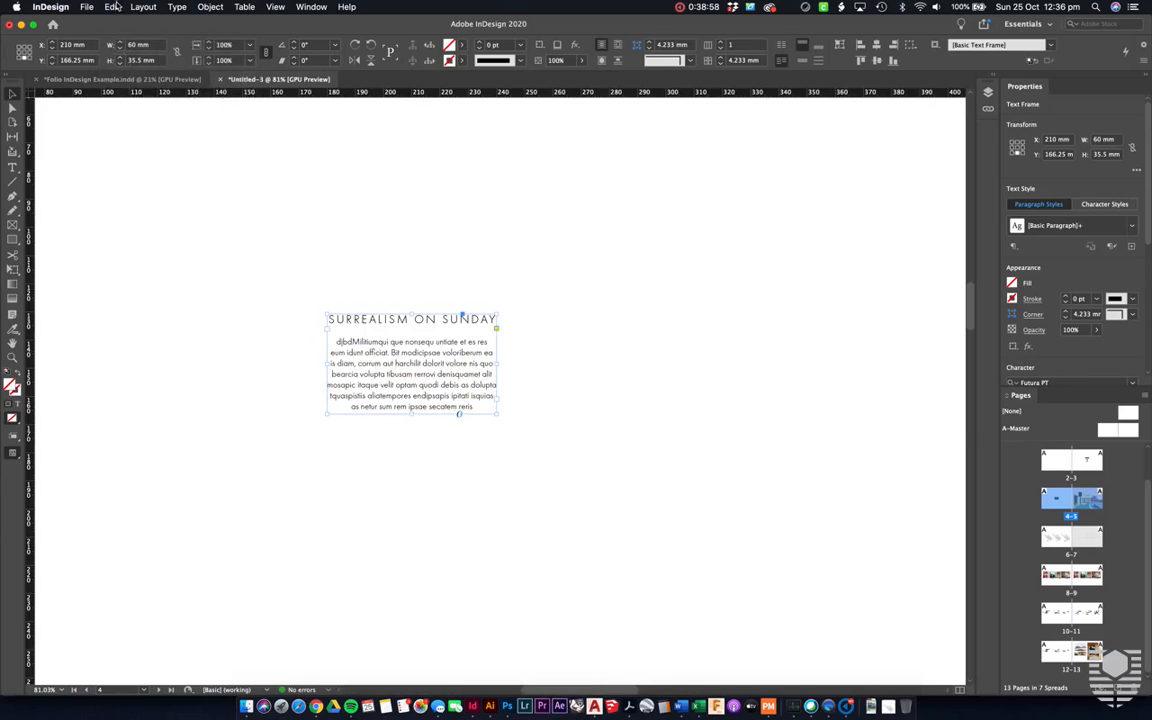
Step: Run Check Spelling on the document, skip the flagged contents entry "iudduh" and end the check
click(112, 7)
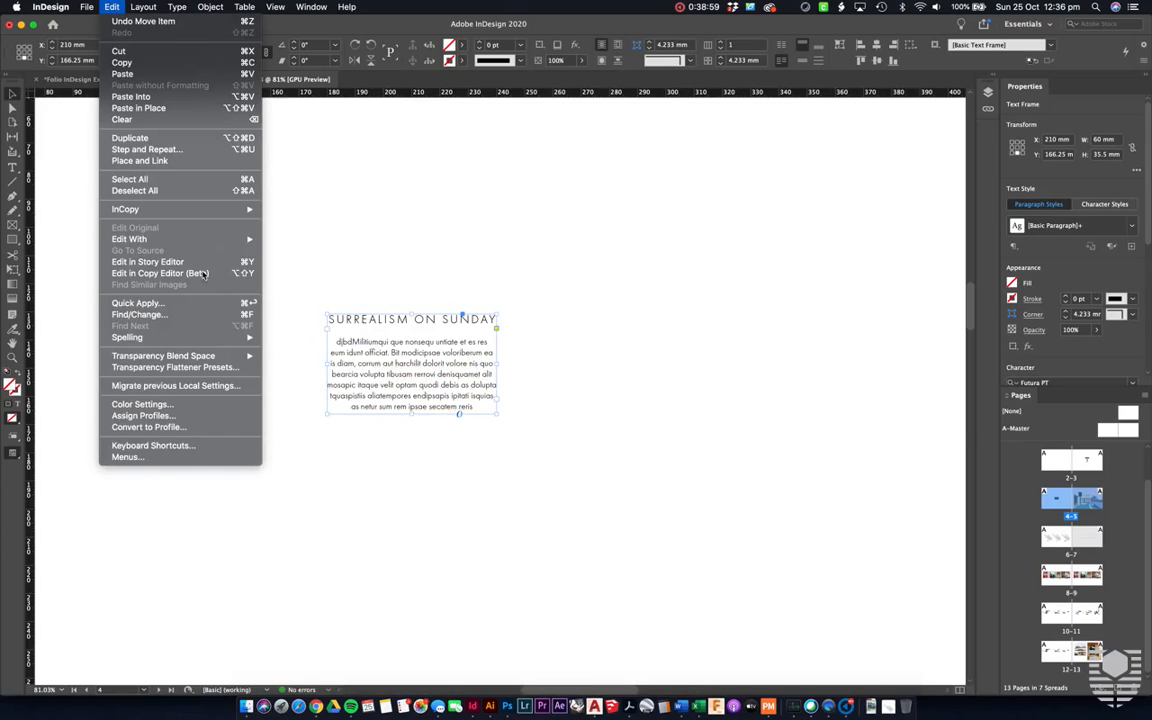
mouse_move(211, 340)
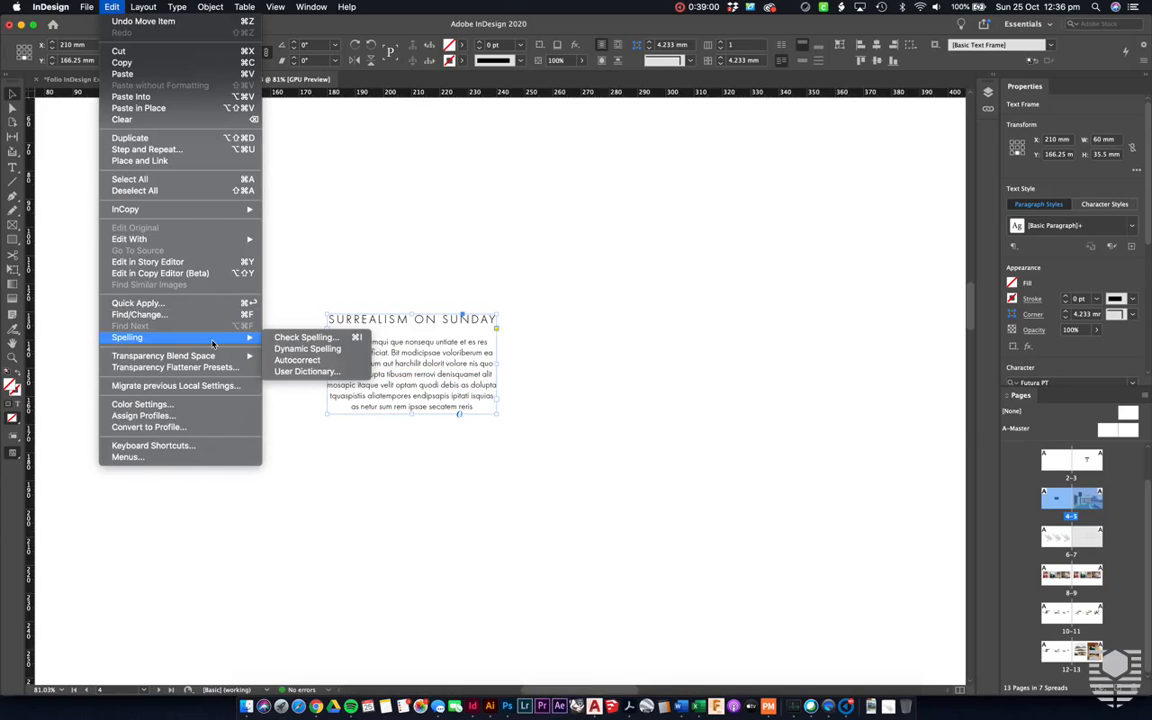
click(290, 338)
drag(575, 239, 741, 238)
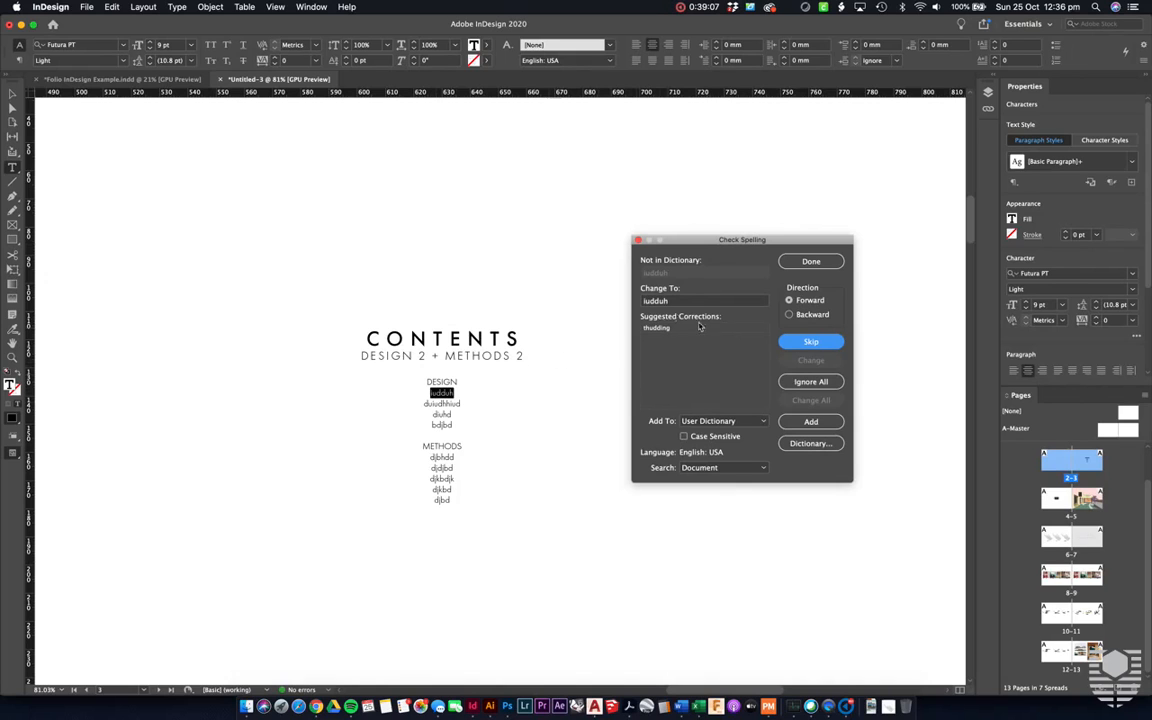
click(810, 342)
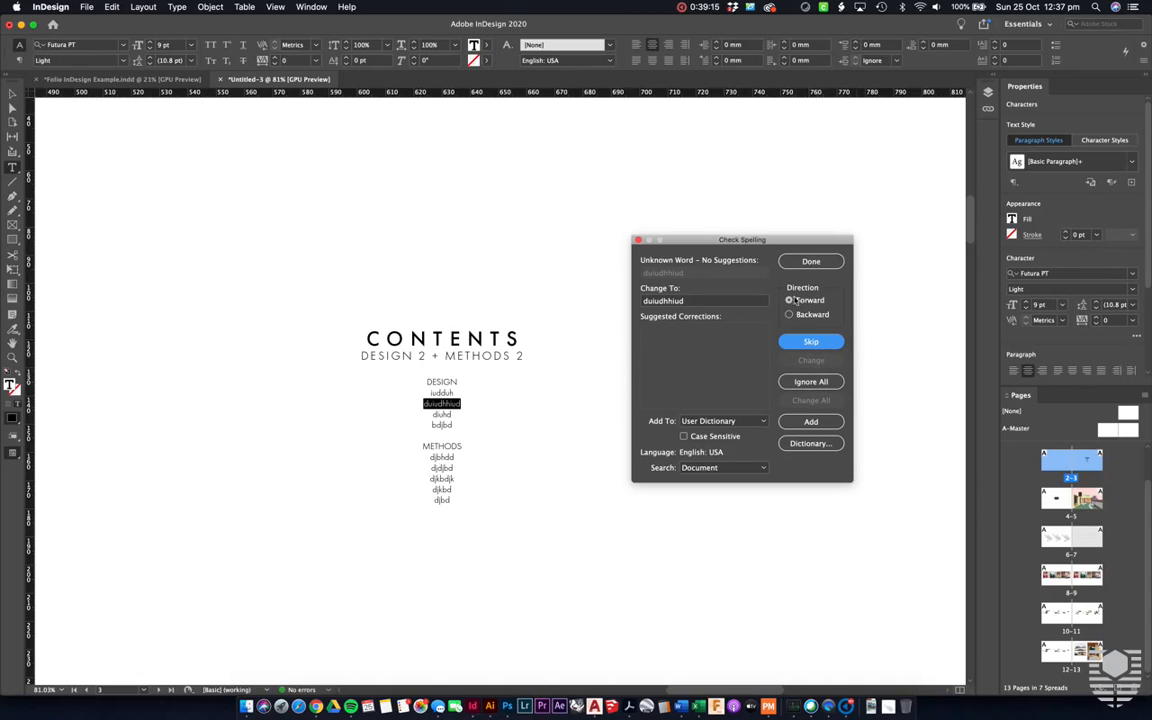
click(808, 259)
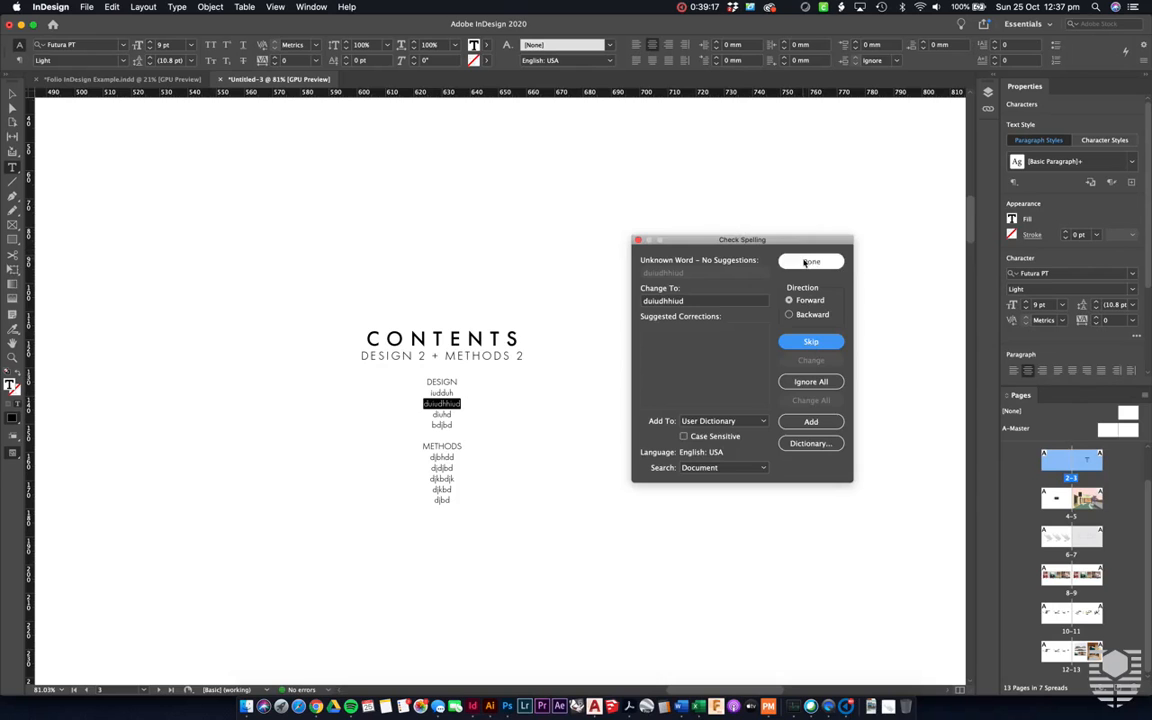
Step: Return to the "Surrealism on Sunday" text on page 4 and turn dynamic spelling back on
scroll(809, 264, down, 3)
scroll(807, 263, down, 2)
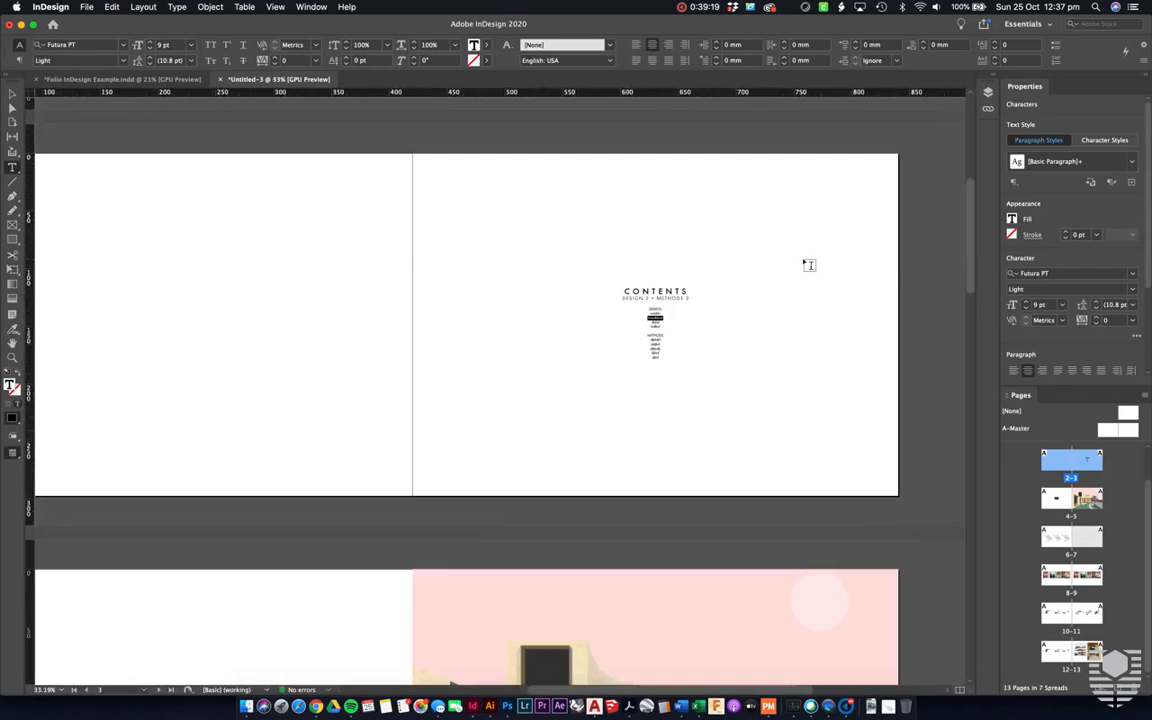
scroll(807, 262, down, 6)
scroll(309, 400, up, 4)
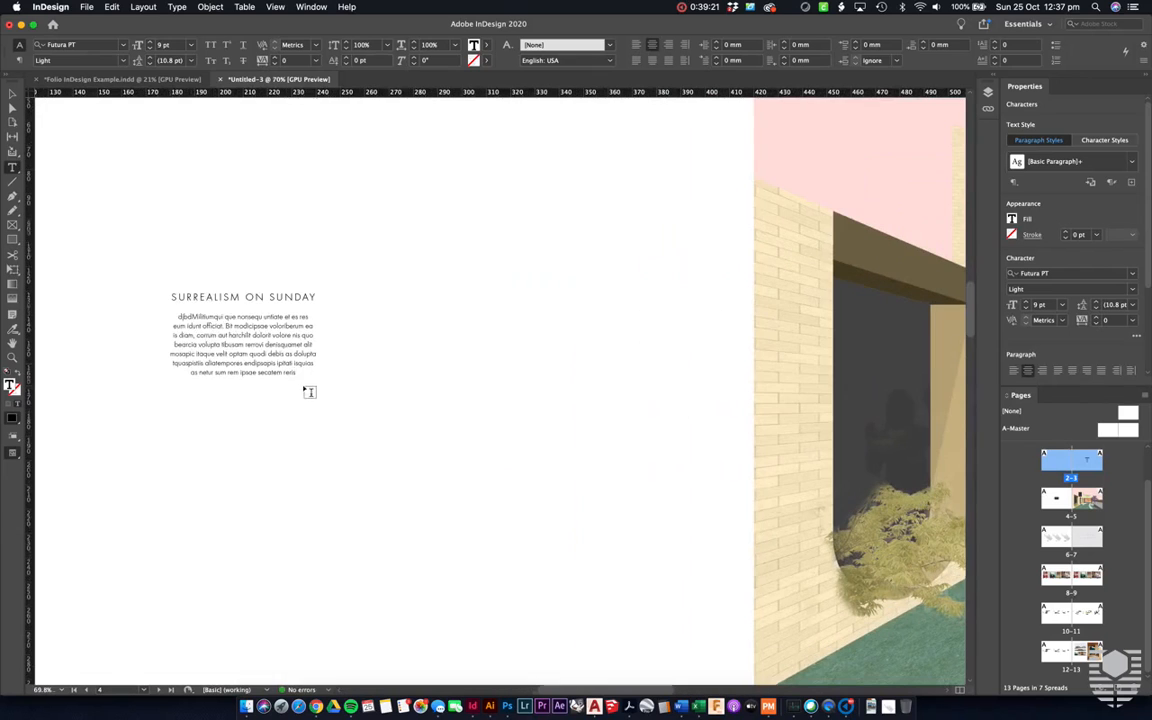
click(112, 7)
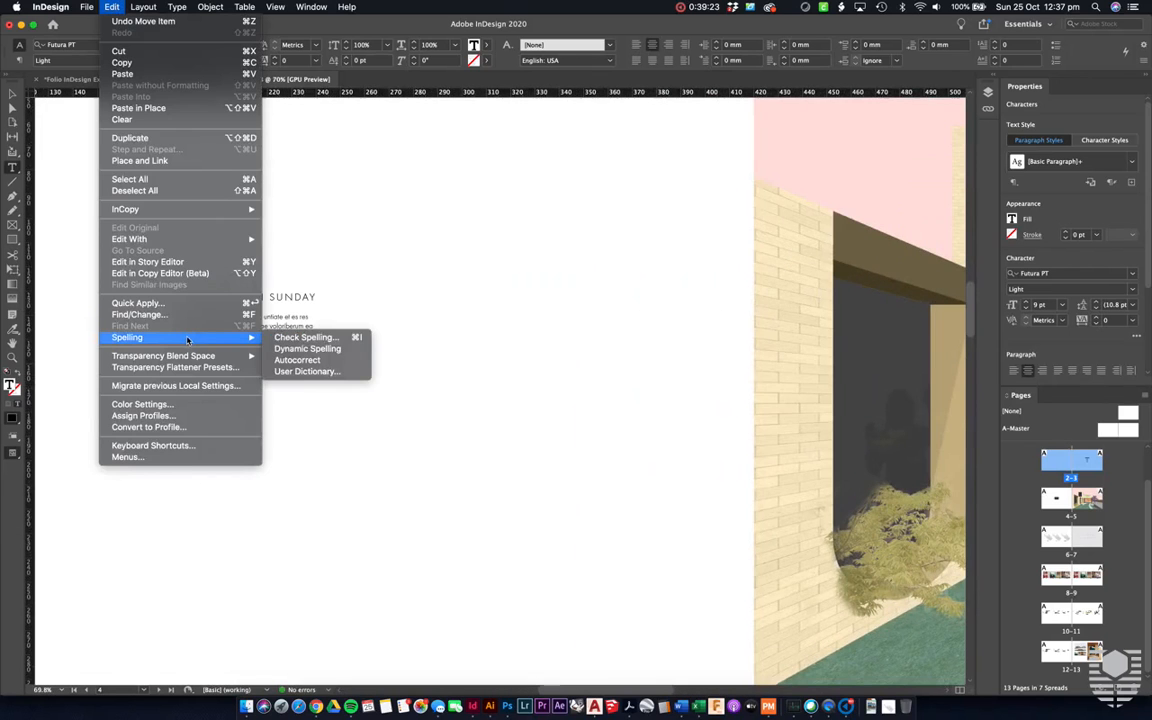
click(315, 347)
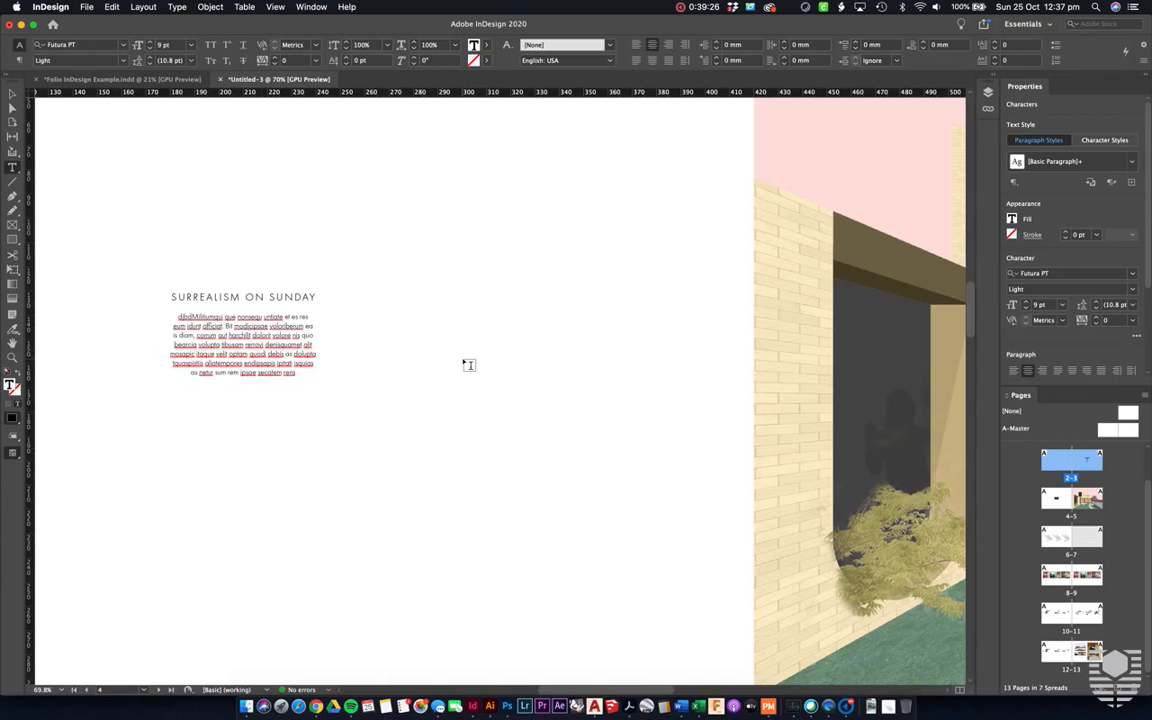
Step: Leave the page 4 text and examine the document's linked files and the pages they are placed on
key(Escape)
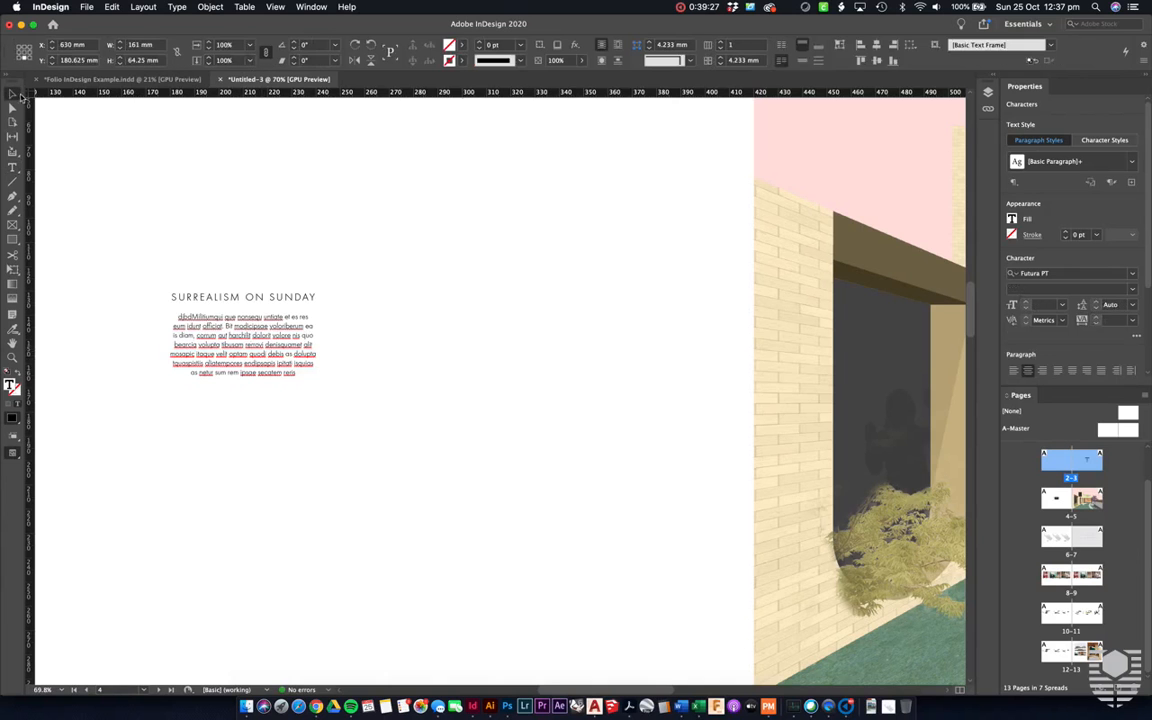
click(654, 359)
scroll(654, 359, down, 2)
scroll(654, 359, right, 10)
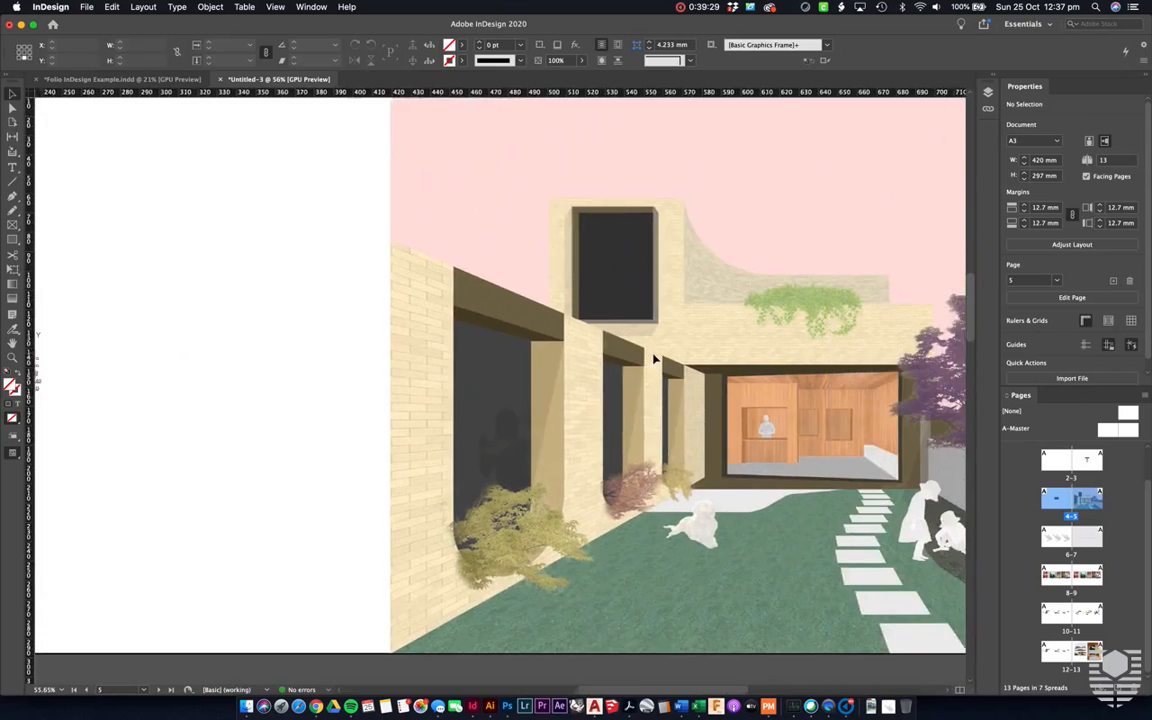
scroll(654, 359, down, 2)
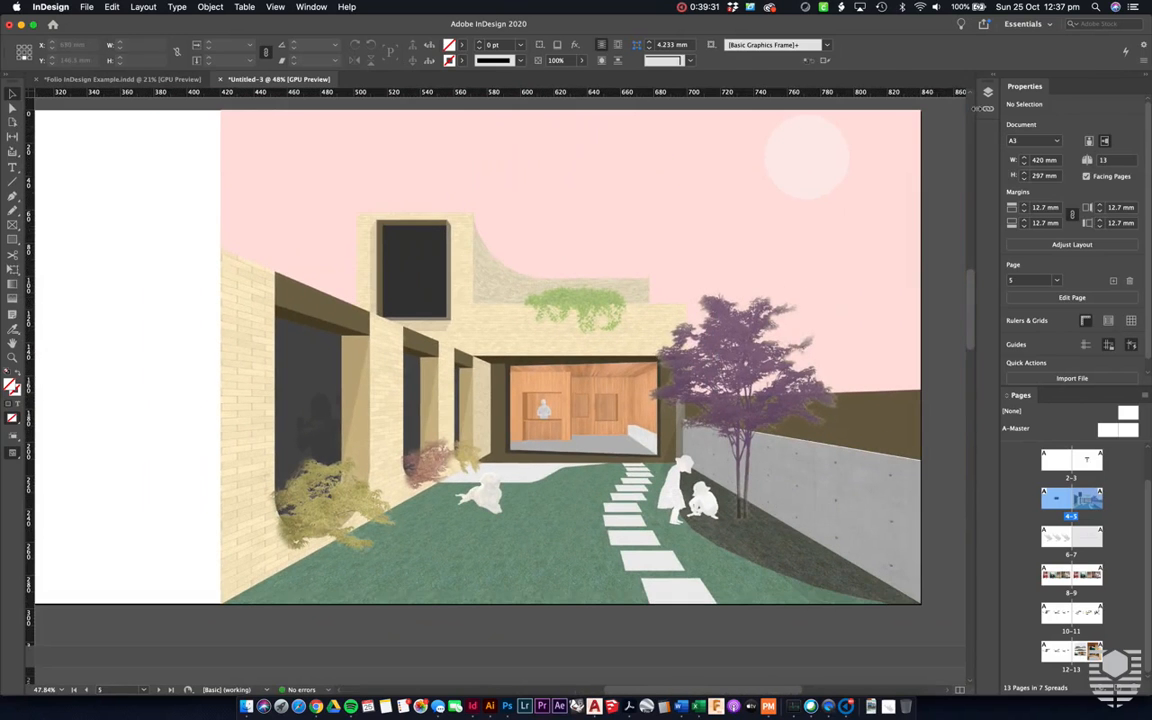
click(987, 111)
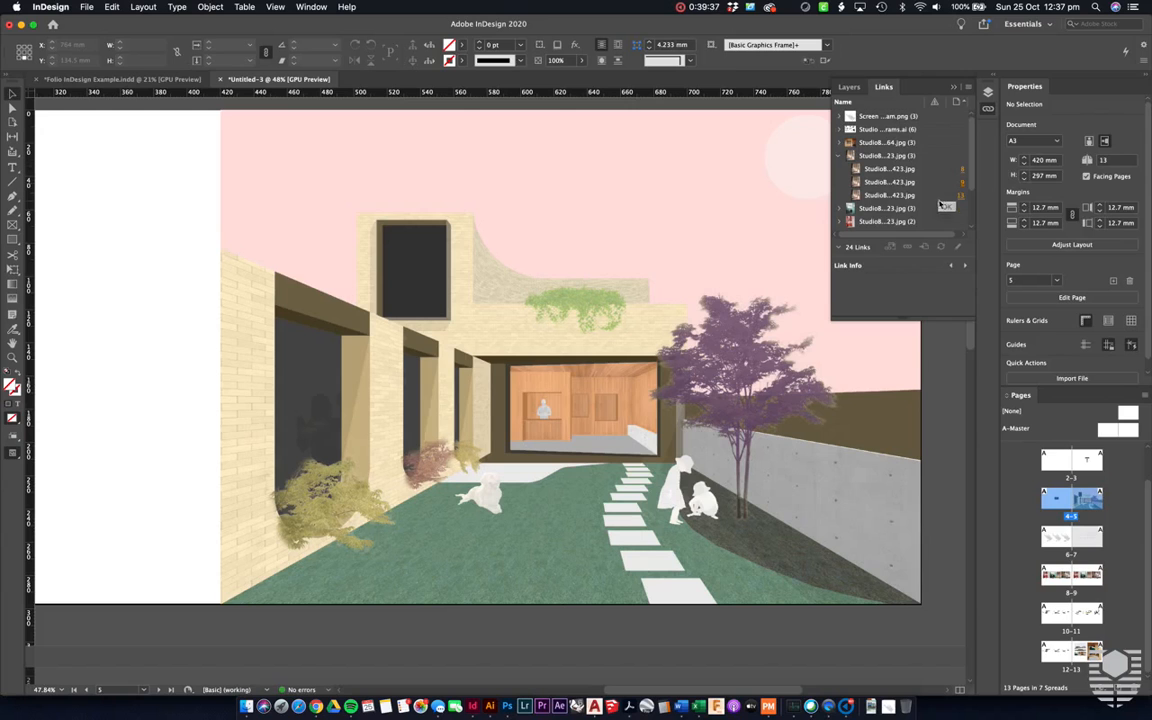
drag(975, 172, 975, 218)
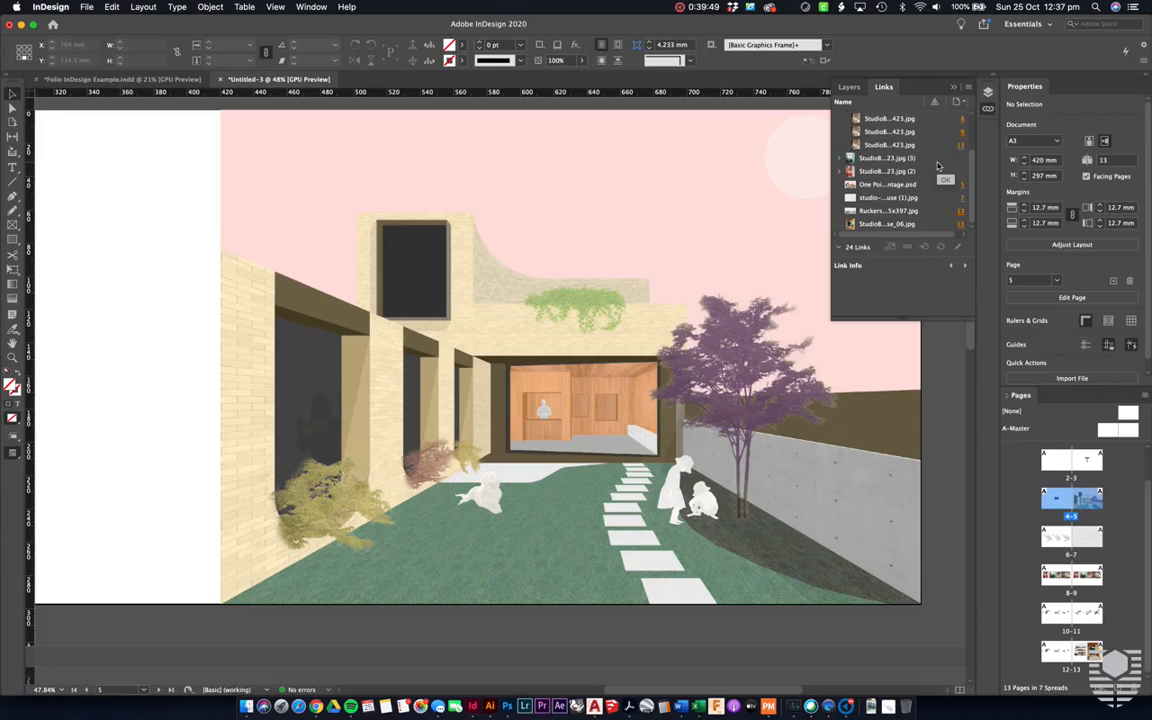
scroll(960, 150, up, 3)
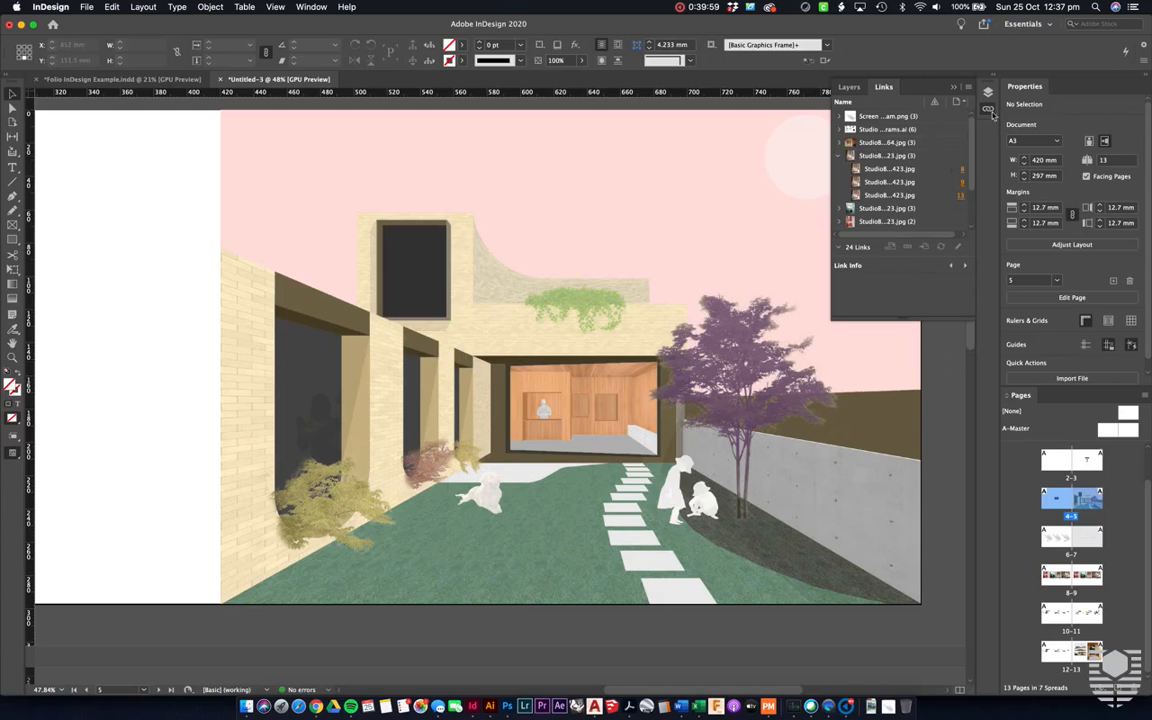
click(988, 110)
key(super+minus)
key(super+minus)
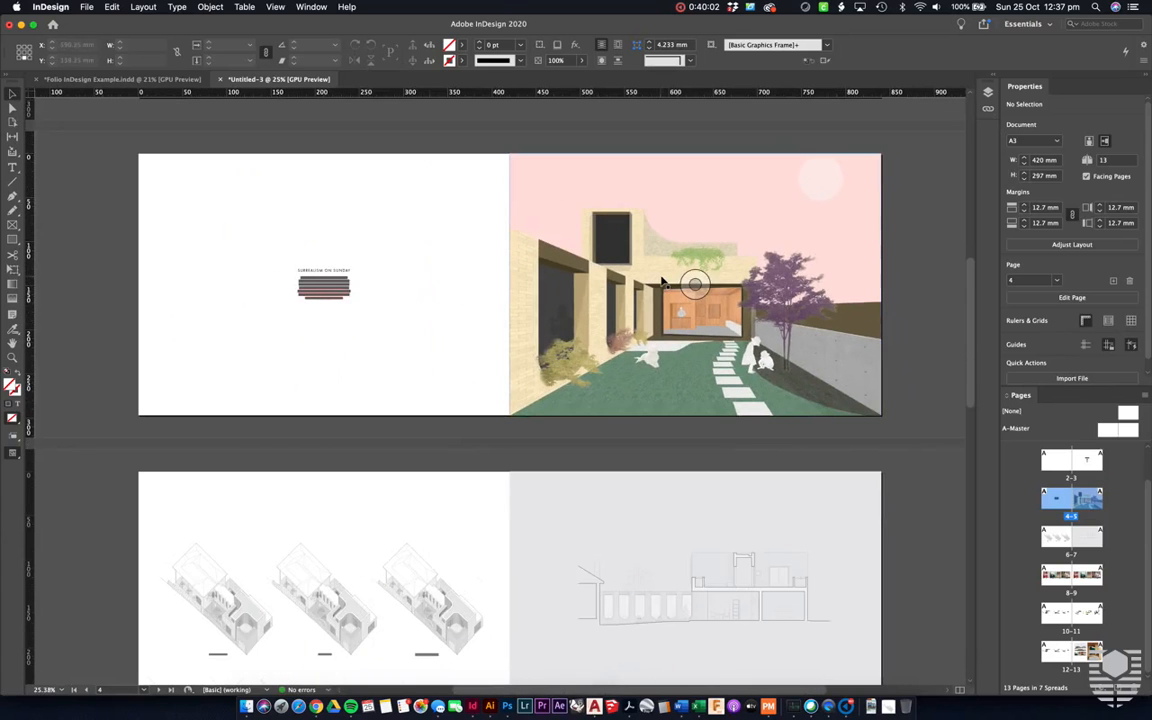
scroll(661, 281, up, 5)
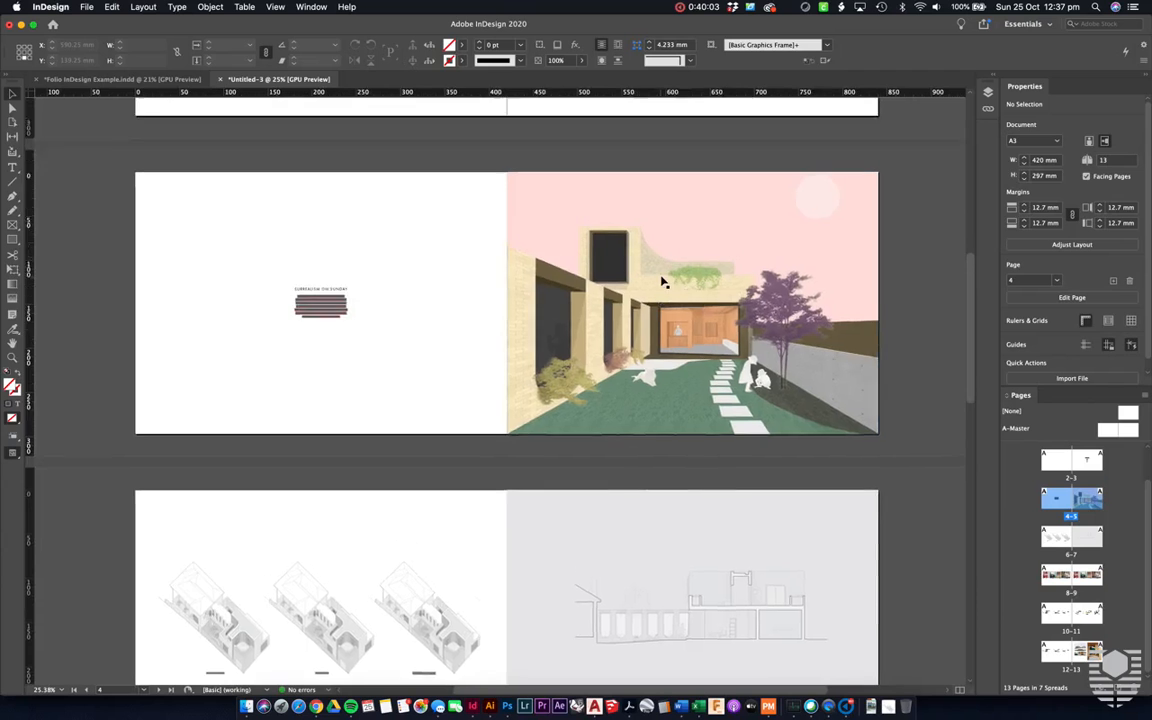
scroll(661, 281, down, 14)
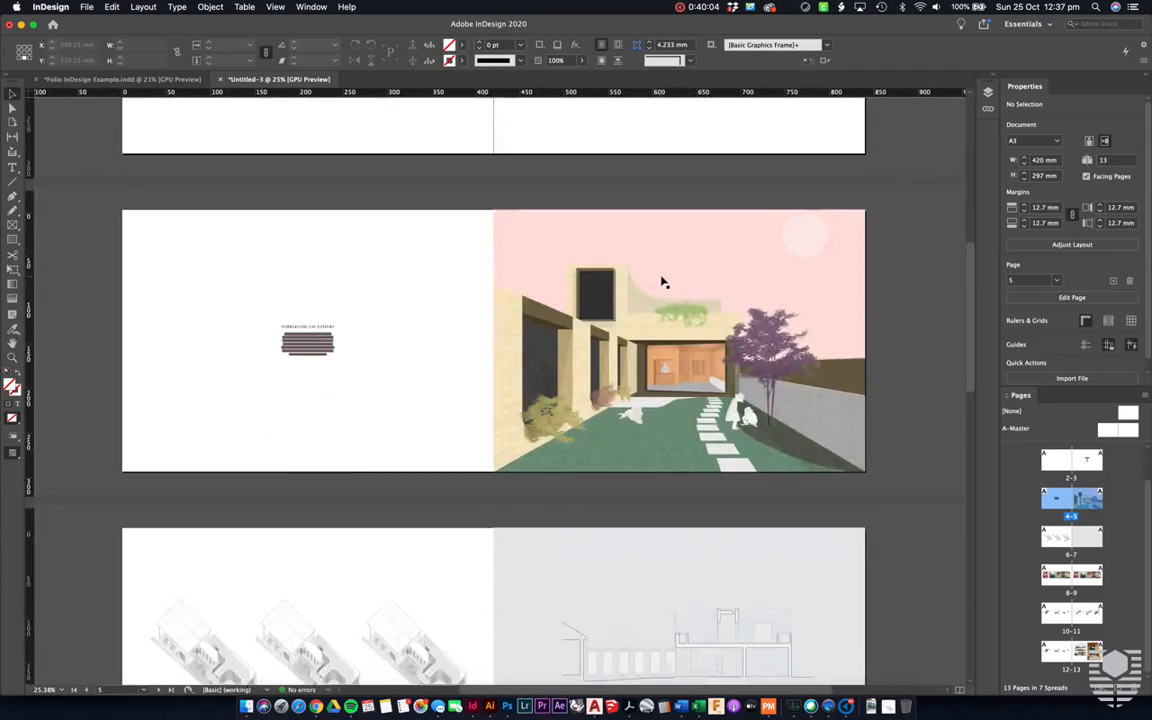
scroll(661, 281, down, 2)
scroll(661, 281, up, 9)
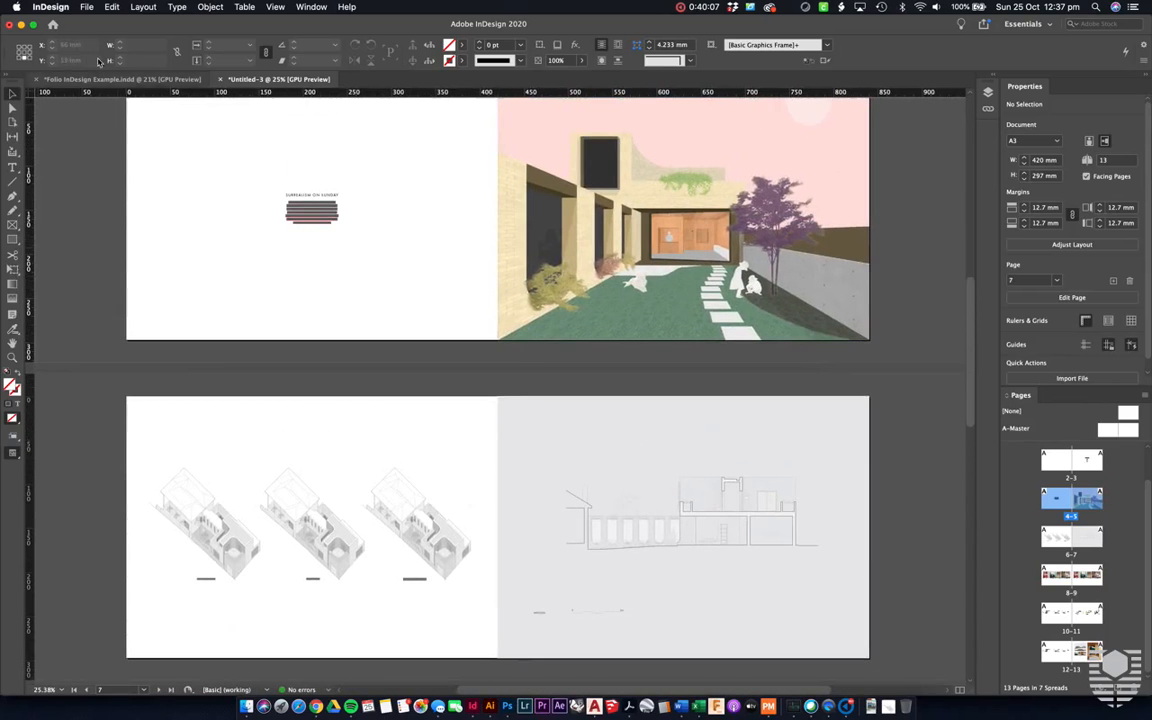
Step: Start a PDF export with the High Quality Print preset, naming the file "InDesign Portfolio Test" in the Studio Bright CAD Files folder
click(87, 7)
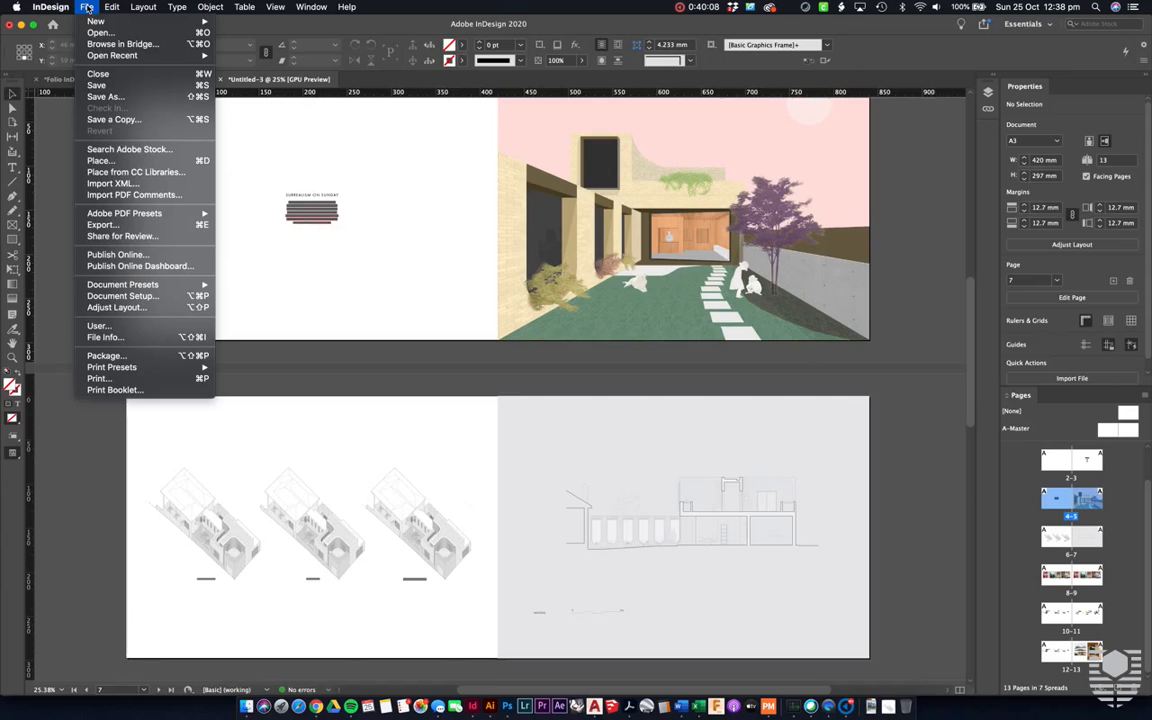
mouse_move(170, 287)
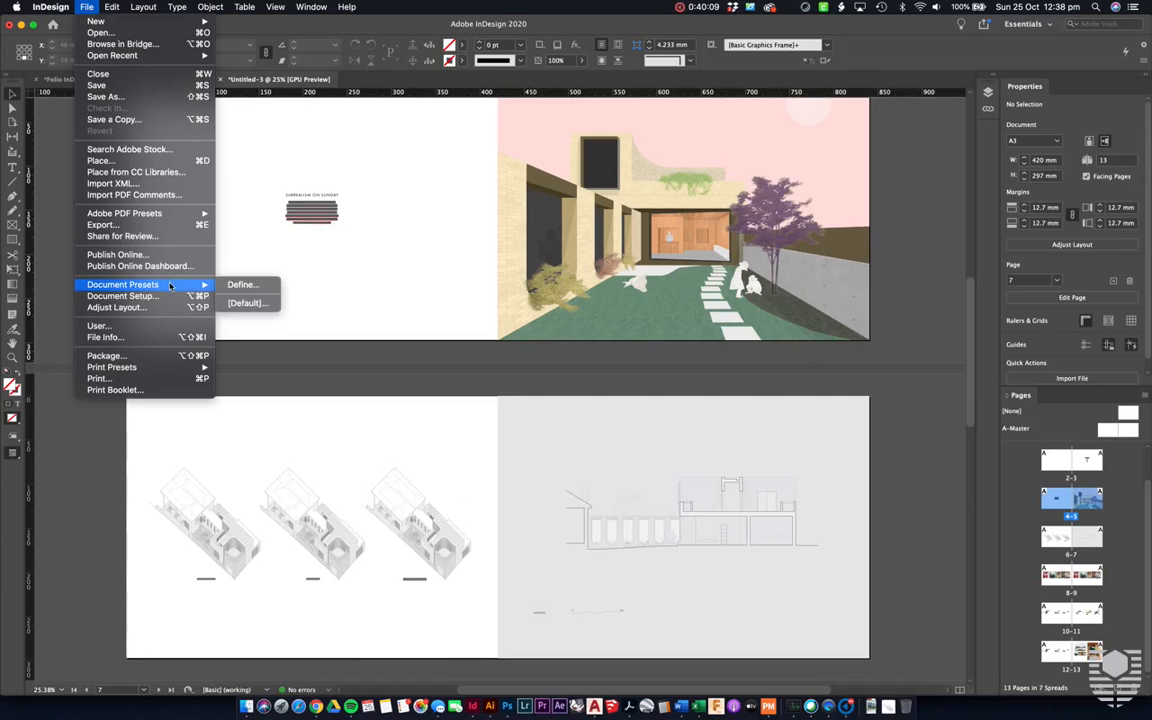
mouse_move(157, 221)
click(265, 231)
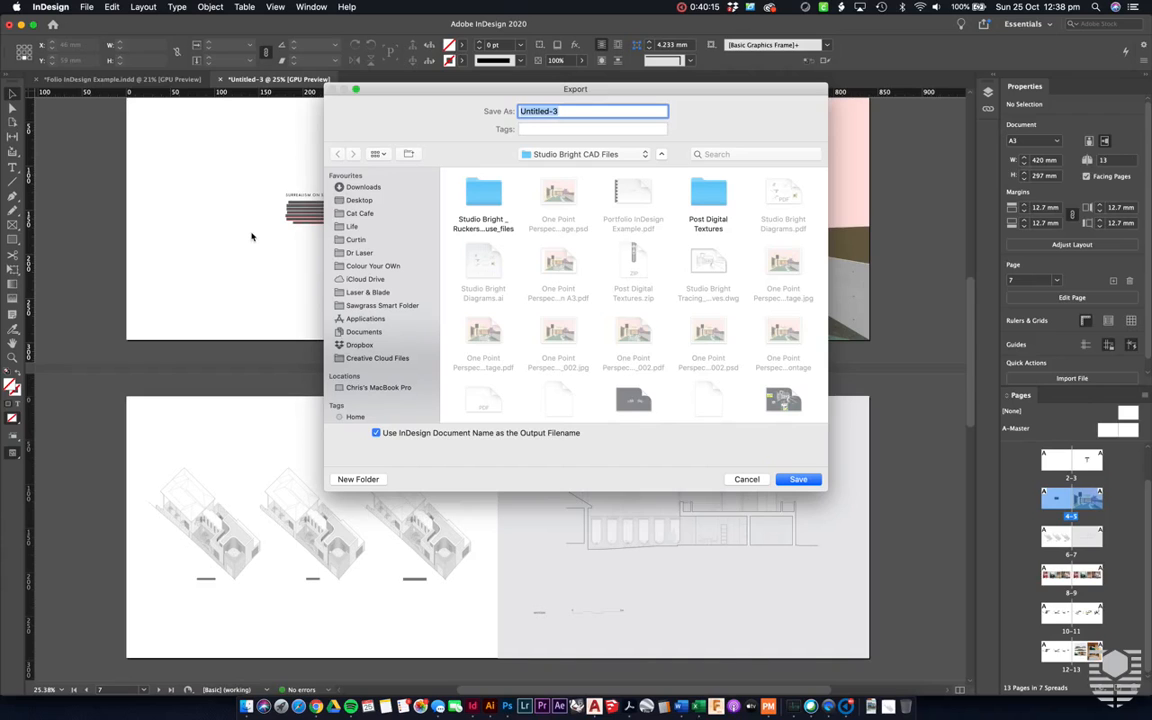
text(InDesign Portfolio Test)
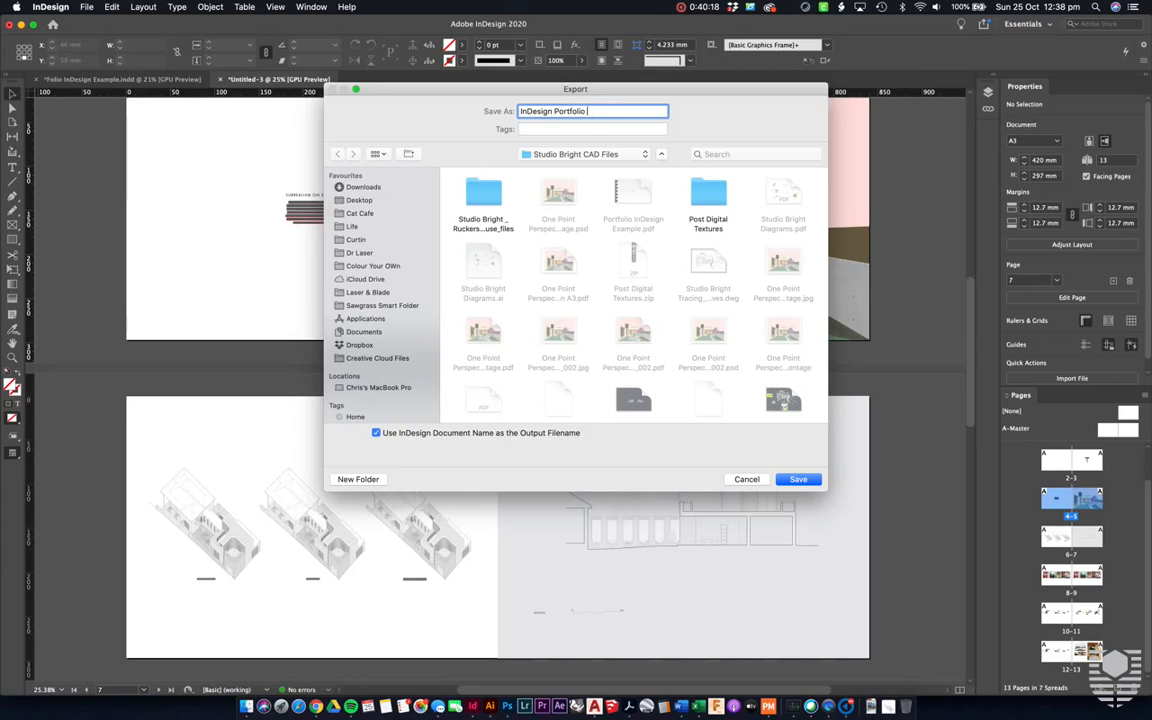
click(809, 484)
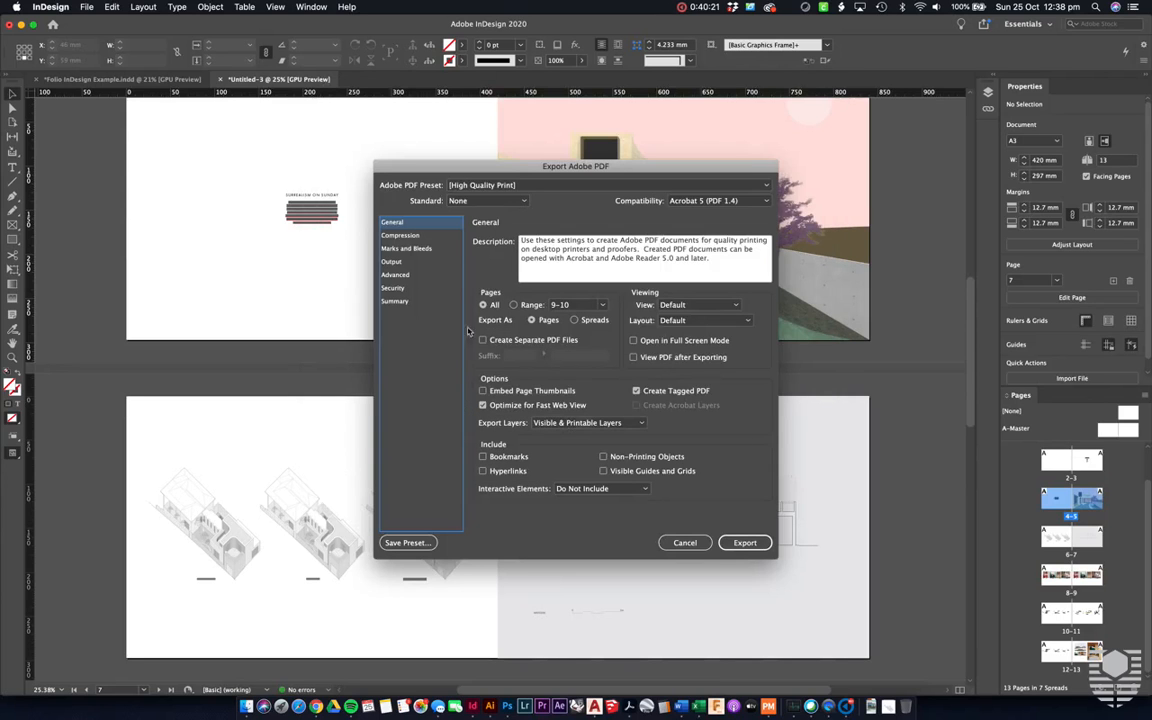
Step: Review the PDF's compression settings and export all of the document as individual pages rather than spreads
click(398, 236)
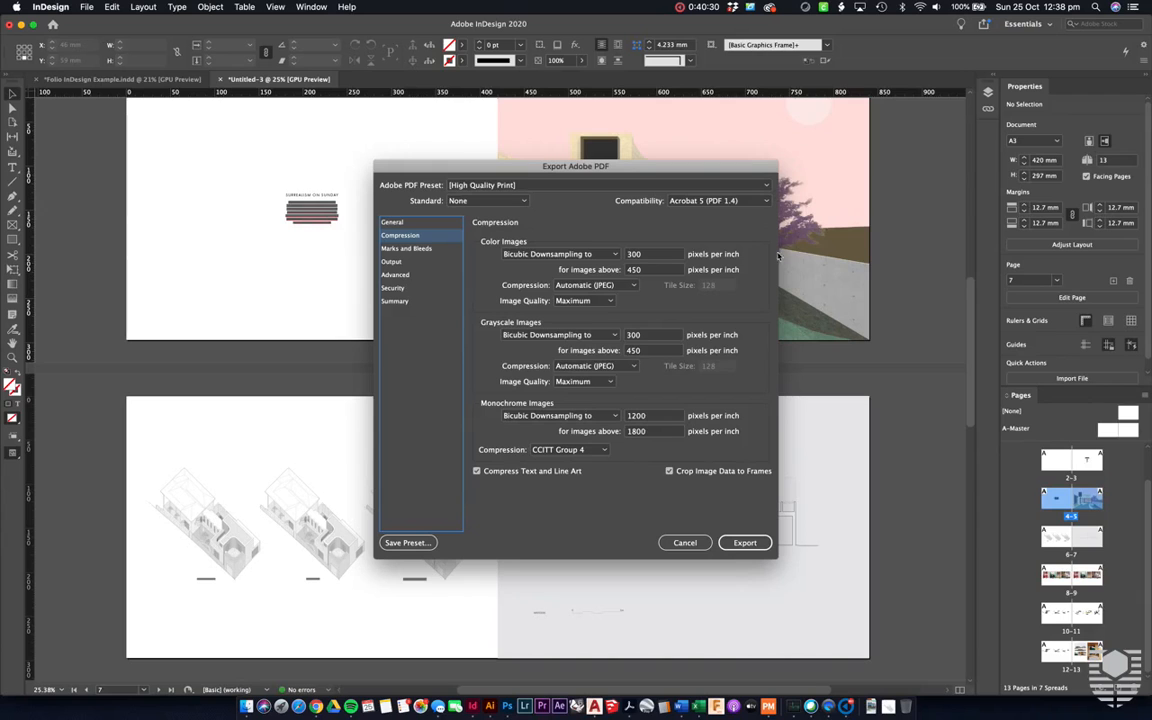
click(405, 224)
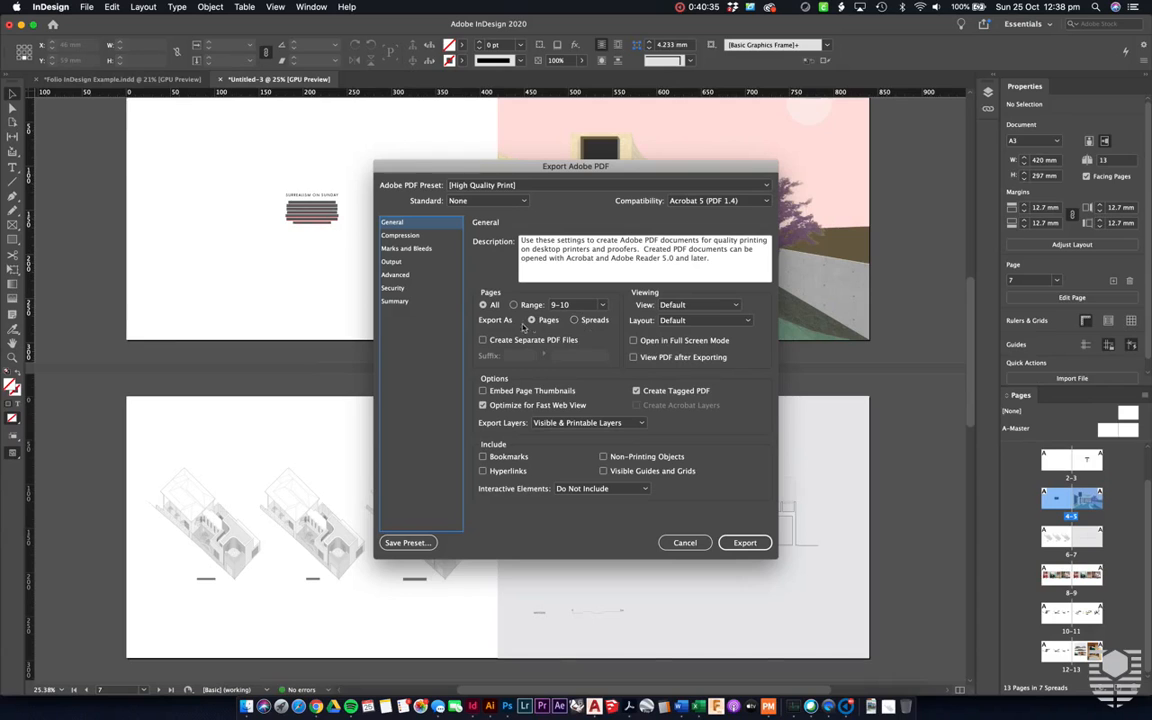
click(576, 320)
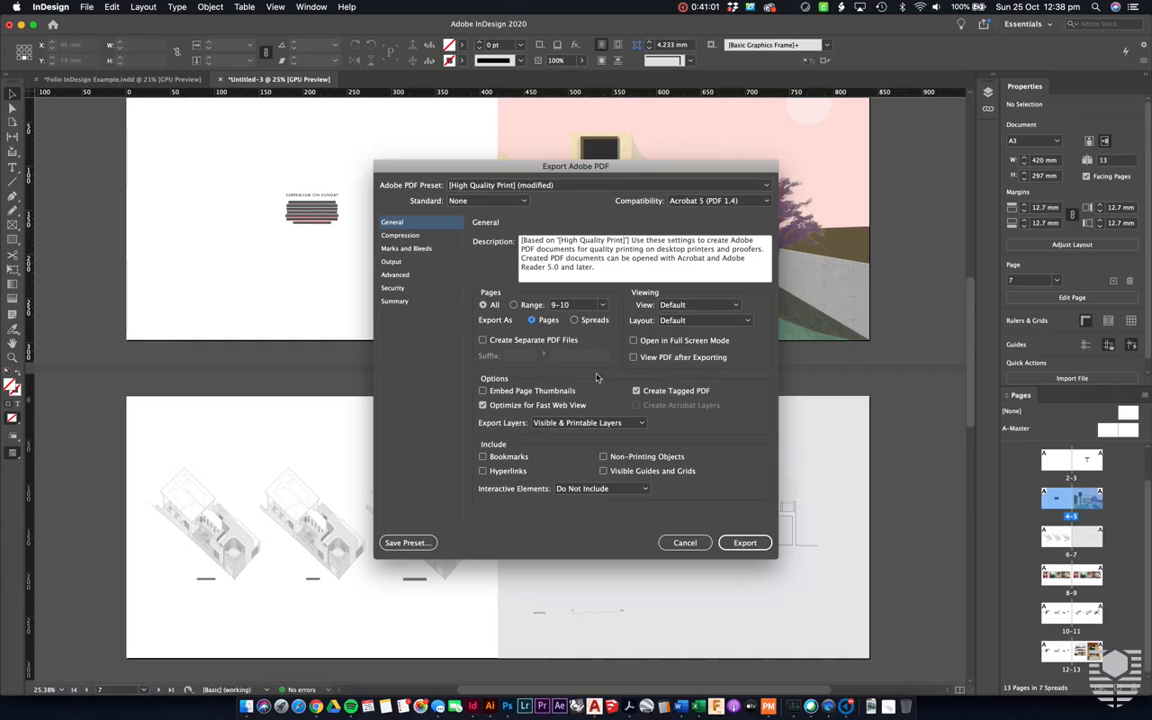
click(746, 541)
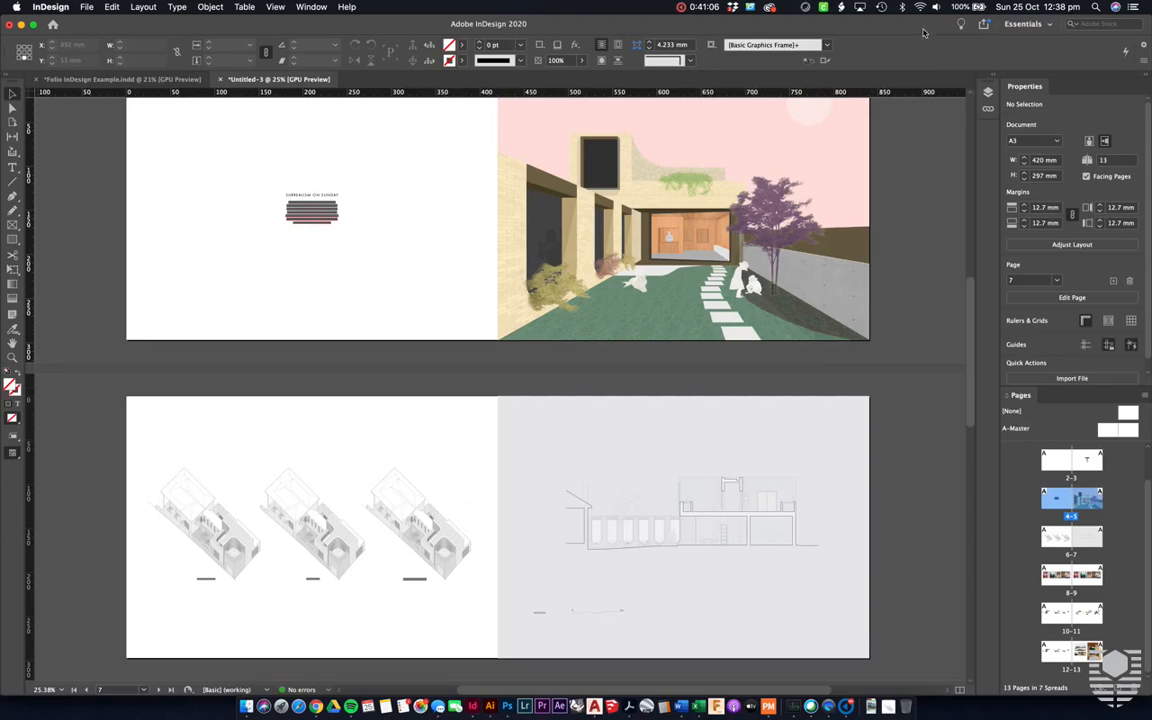
Step: Switch to Finder and open "InDesign Portfolio Test.pdf" from the Studio Bright CAD Files folder in Acrobat
click(246, 692)
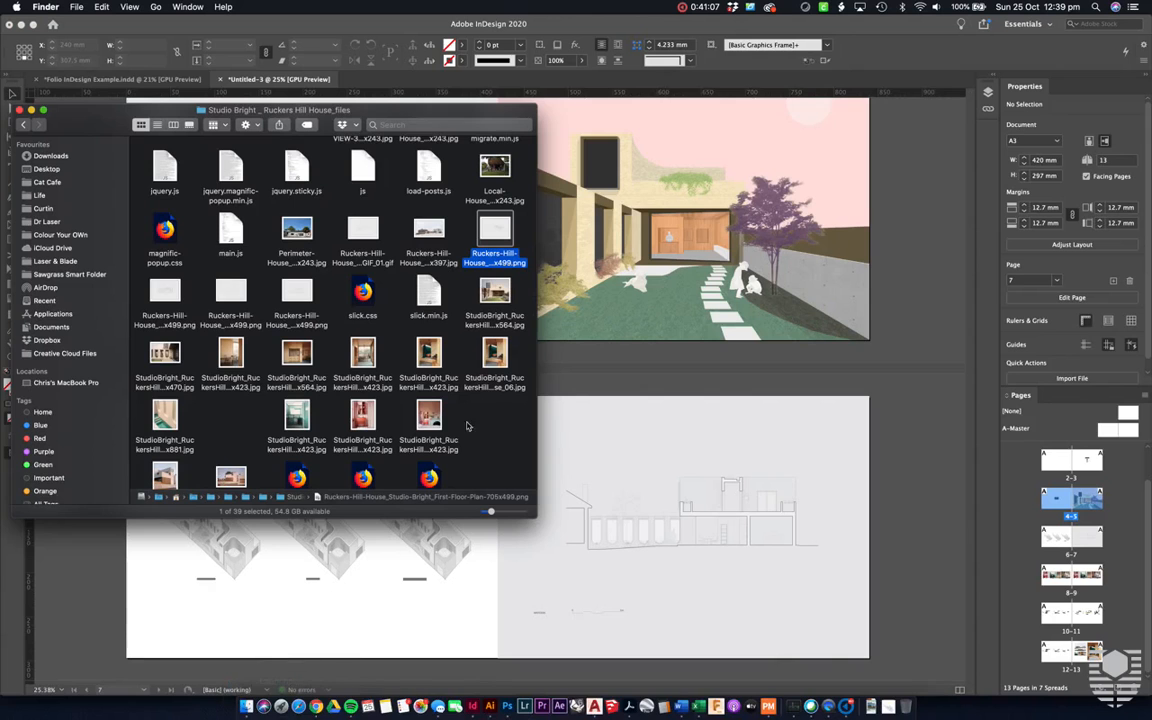
click(22, 124)
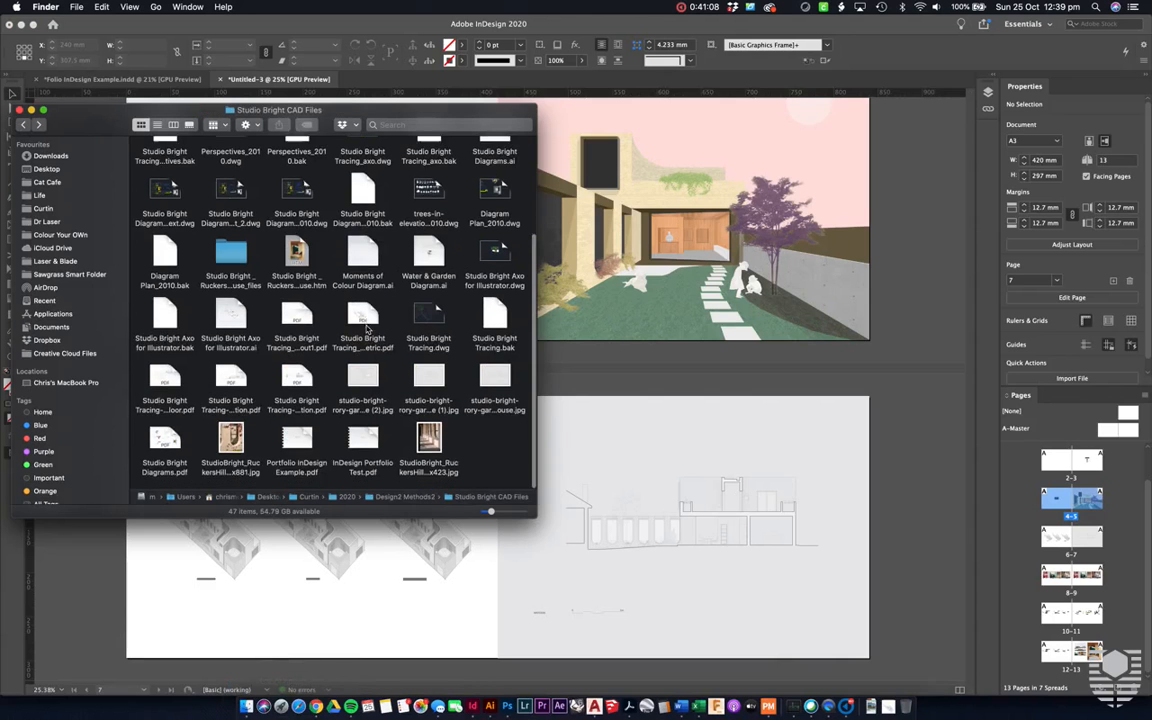
double_click(373, 459)
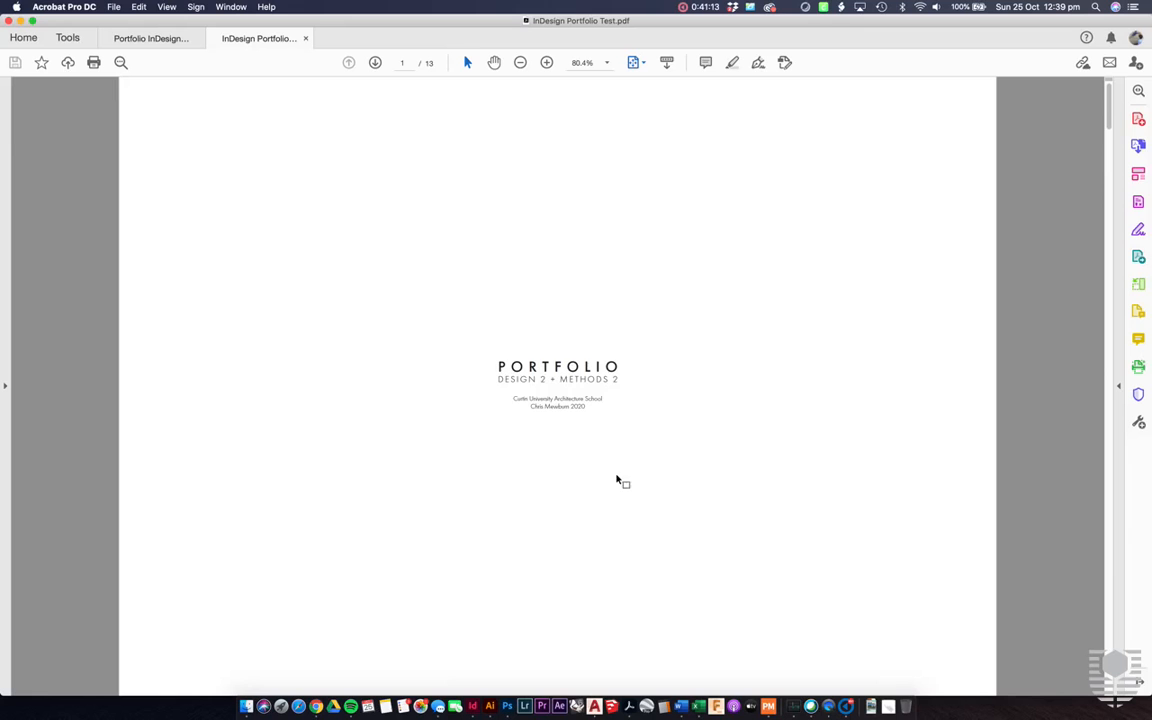
Step: Look through the exported PDF's single pages from the cover to page 9 and back to page 7
scroll(617, 481, down, 5)
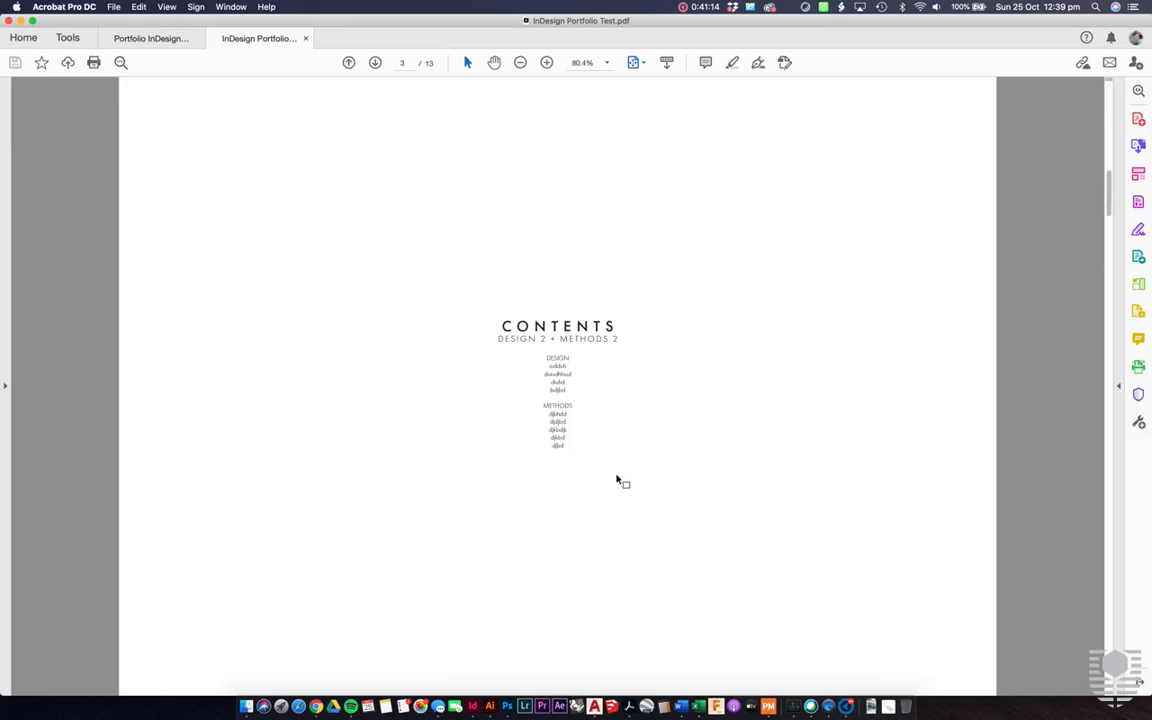
scroll(617, 481, down, 3)
scroll(617, 481, down, 3)
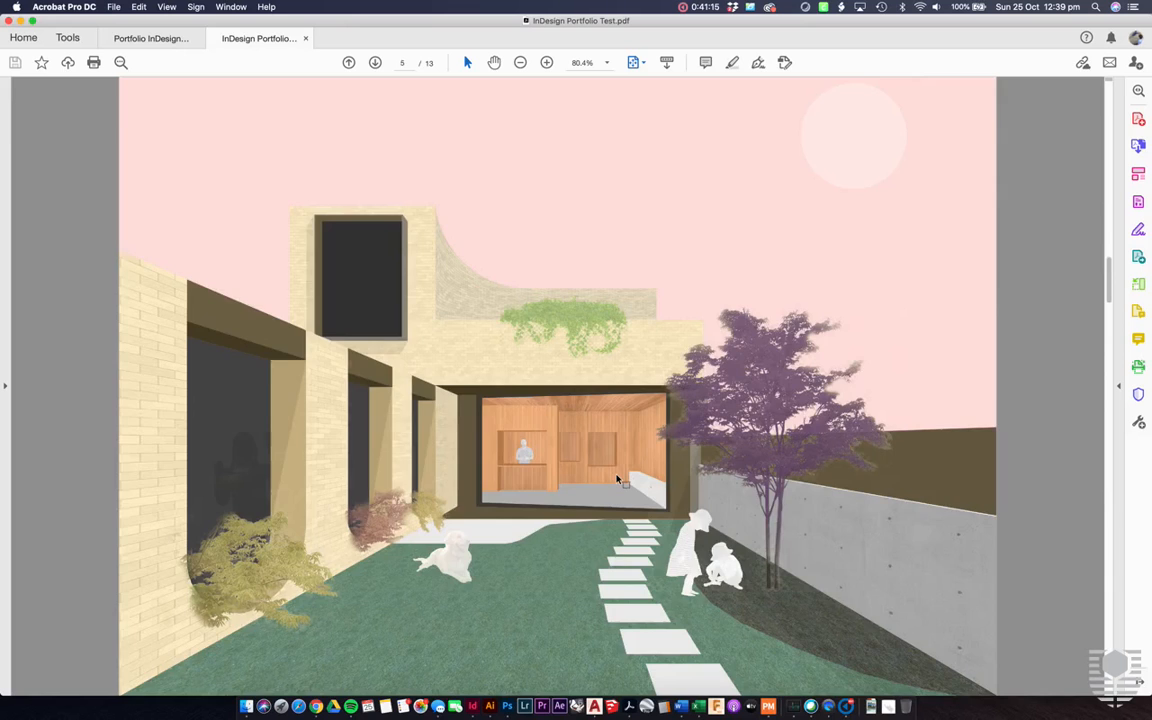
scroll(617, 481, down, 3)
scroll(617, 481, down, 3)
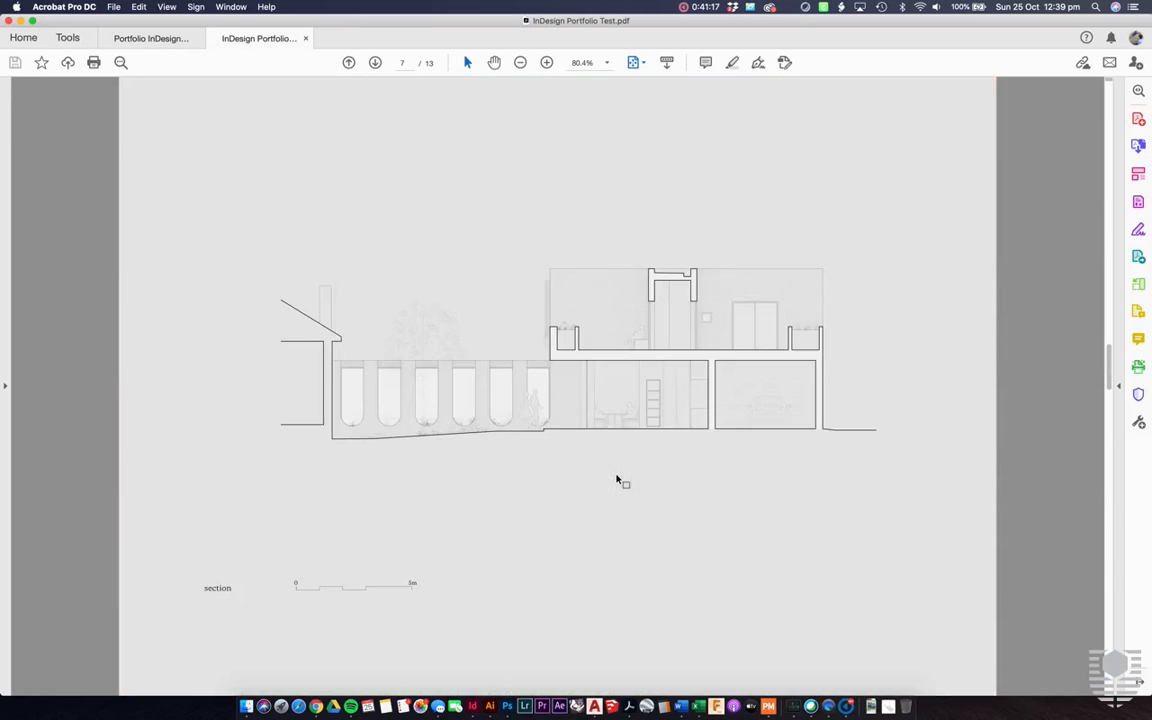
scroll(617, 481, down, 3)
scroll(617, 481, down, 3)
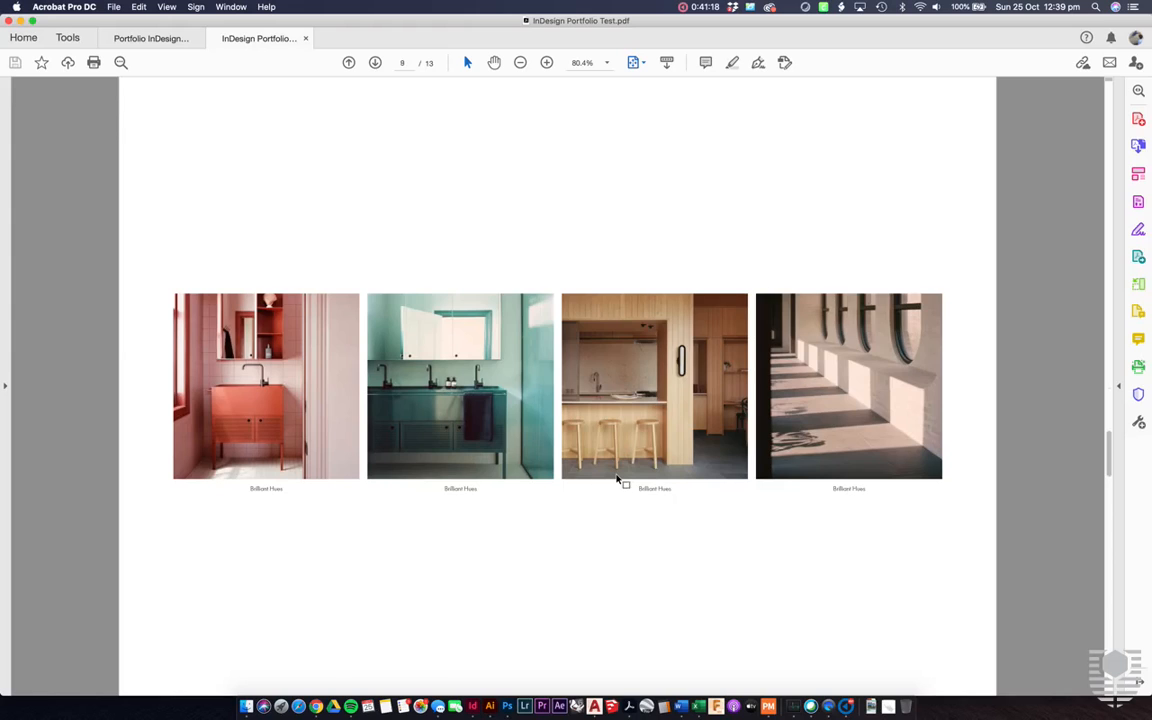
scroll(617, 481, up, 6)
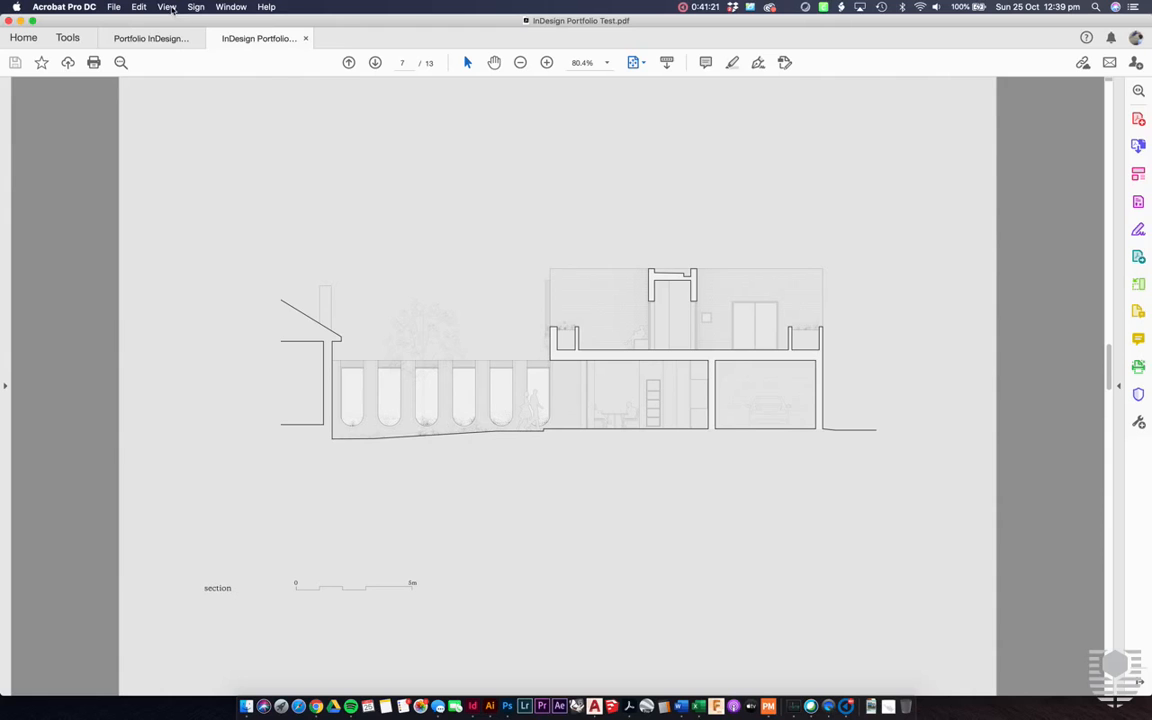
Step: Display the PDF in Two Page View and return to the cover page
click(167, 7)
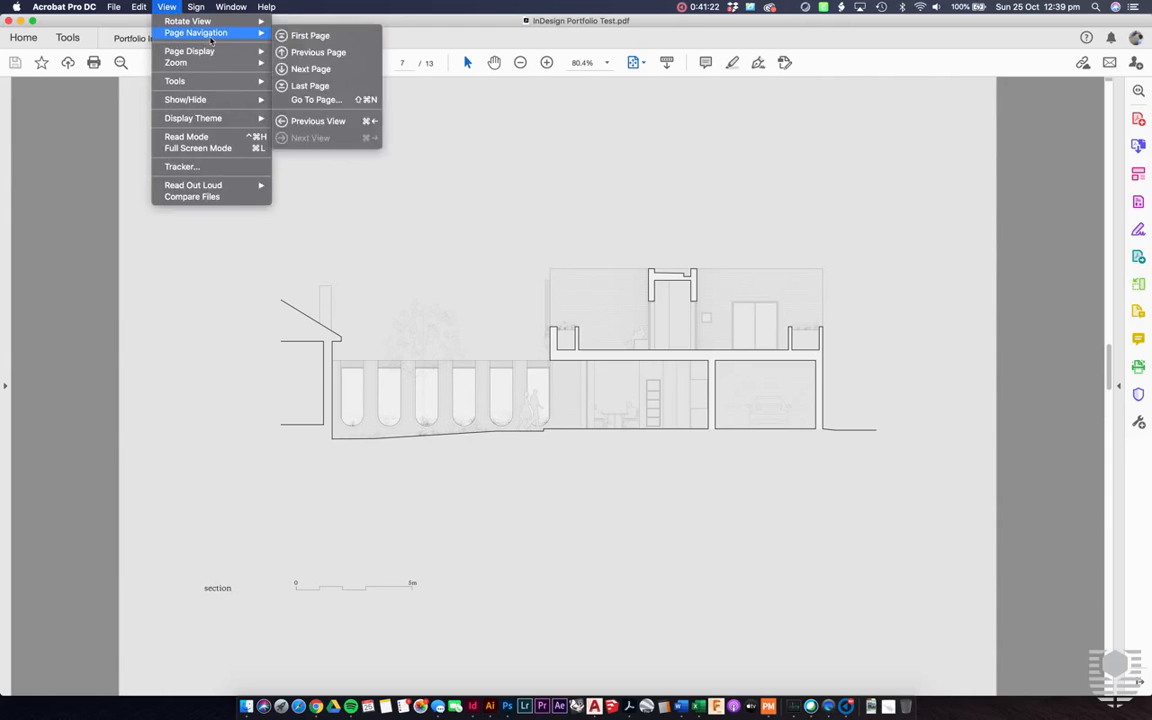
mouse_move(220, 51)
click(328, 87)
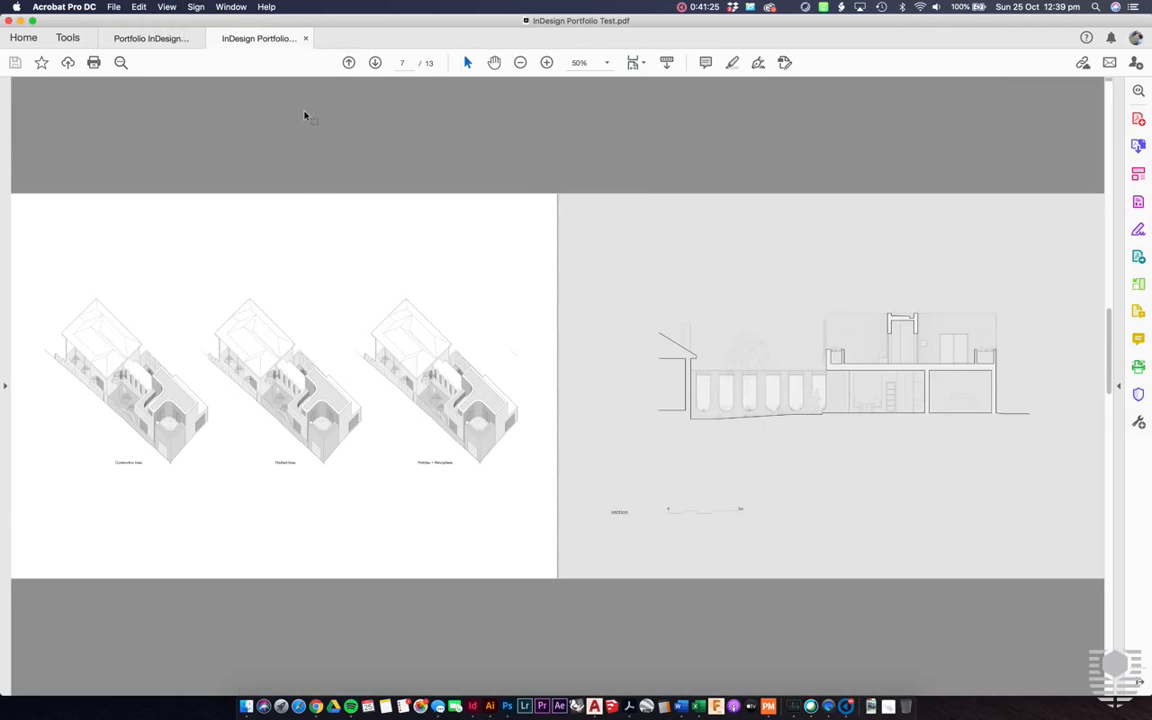
scroll(771, 283, up, 10)
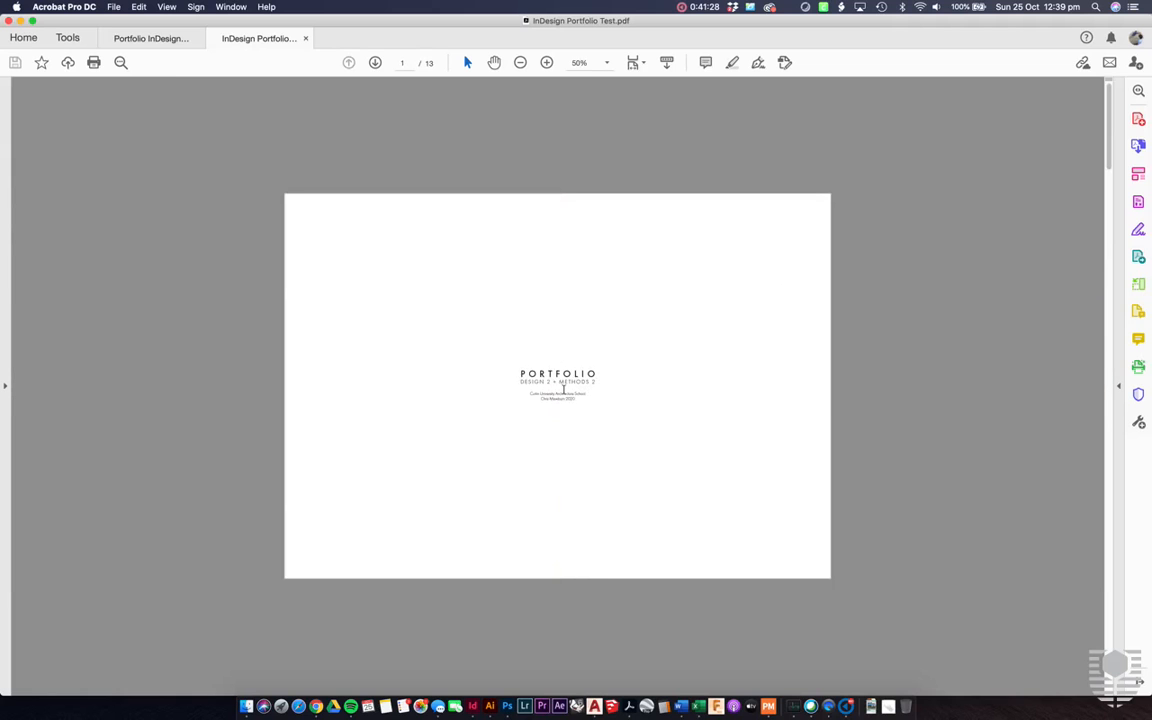
scroll(576, 385, down, 3)
scroll(576, 385, up, 3)
key(Right)
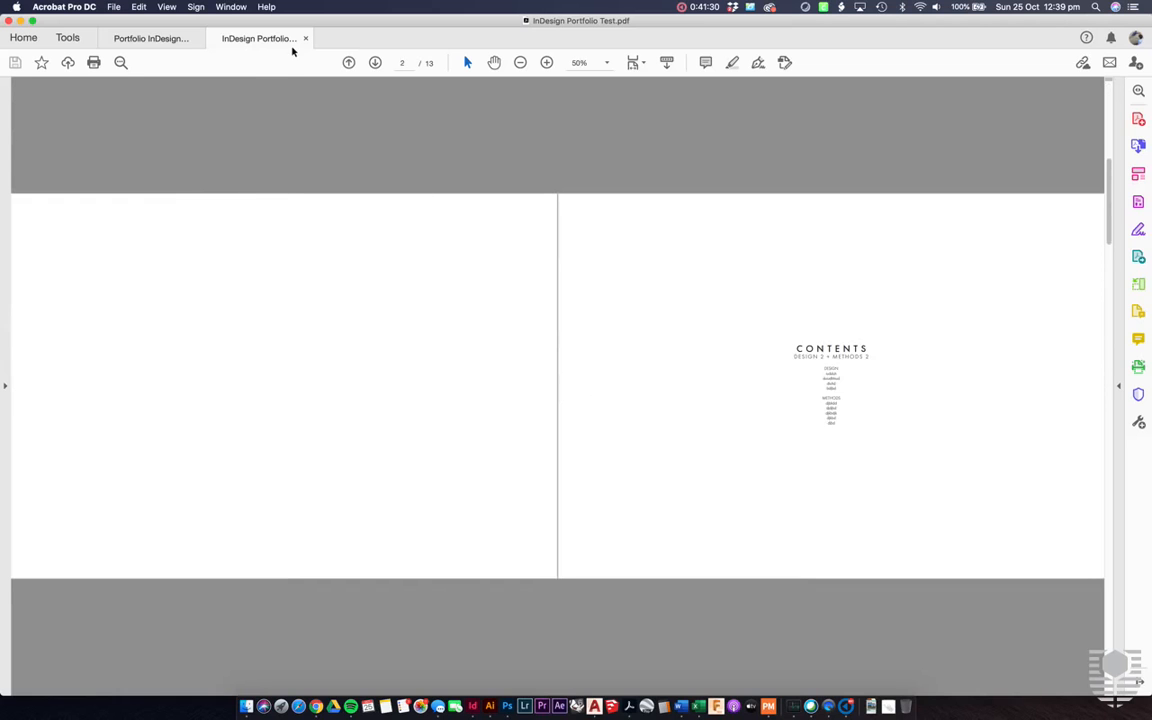
key(Left)
Step: Check the page display options for Two Page View and its cover page setting, leaving them as they are
click(166, 7)
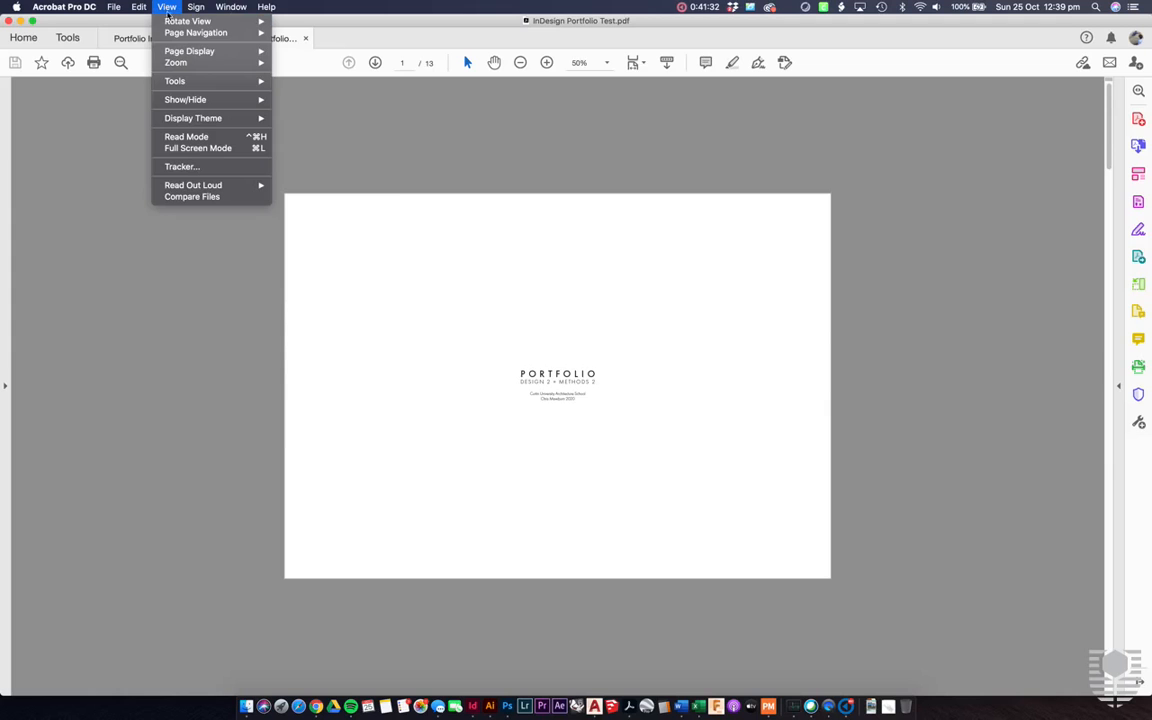
mouse_move(213, 97)
mouse_move(209, 52)
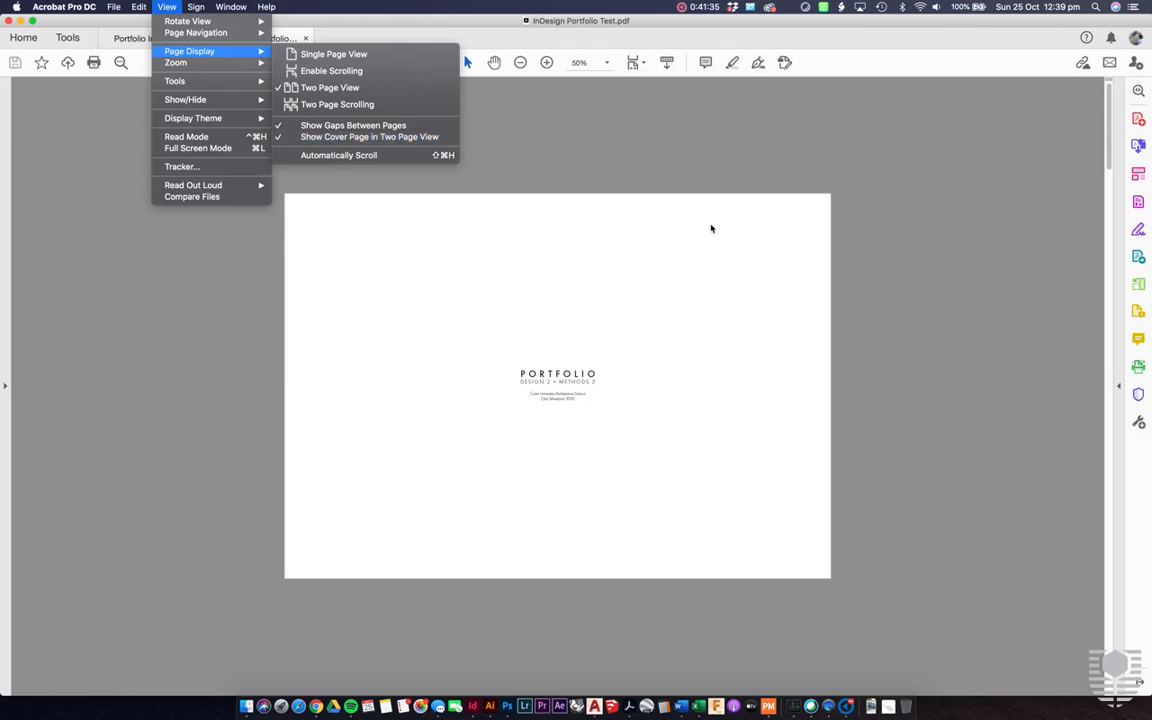
click(711, 227)
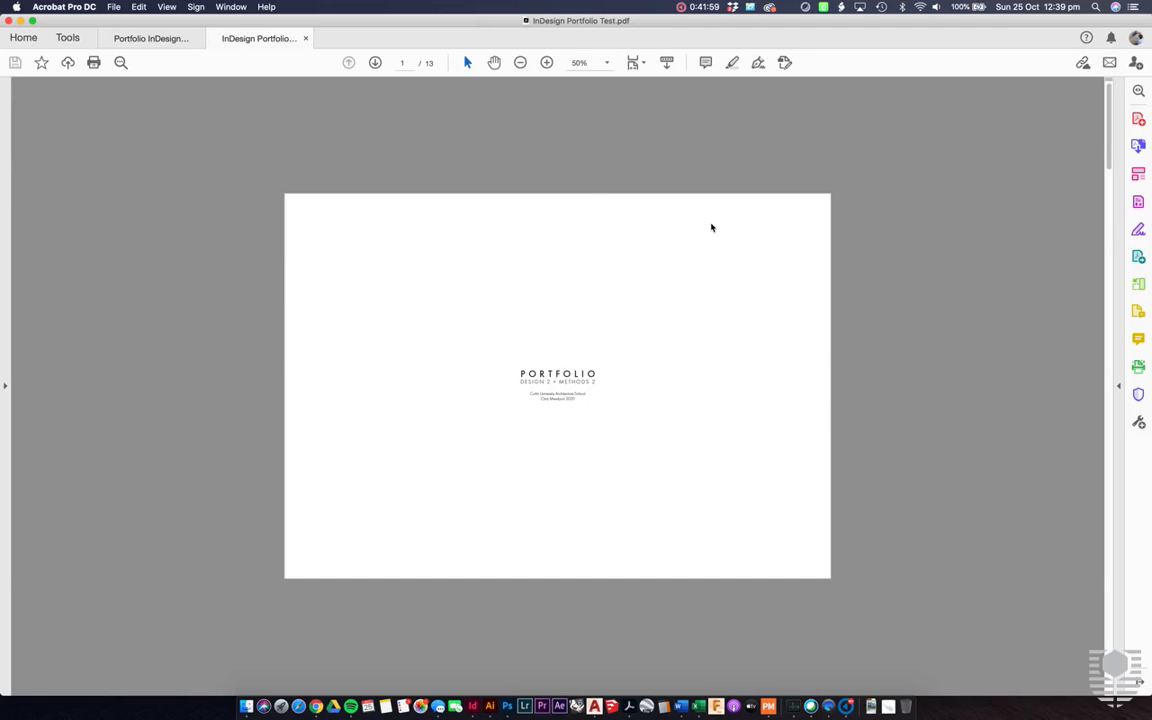
Step: Review the PDF's spreads from the cover through pages 10–11 and back to pages 4–5
scroll(711, 227, down, 2)
scroll(711, 228, down, 2)
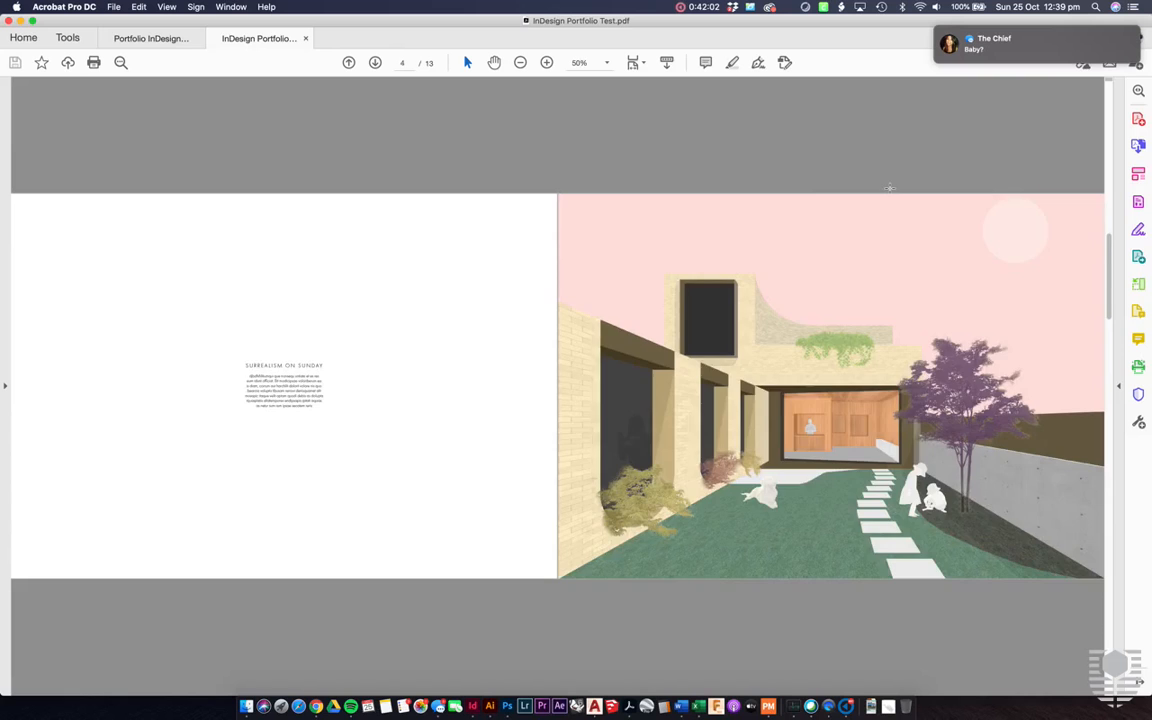
scroll(889, 187, down, 2)
scroll(889, 187, down, 2)
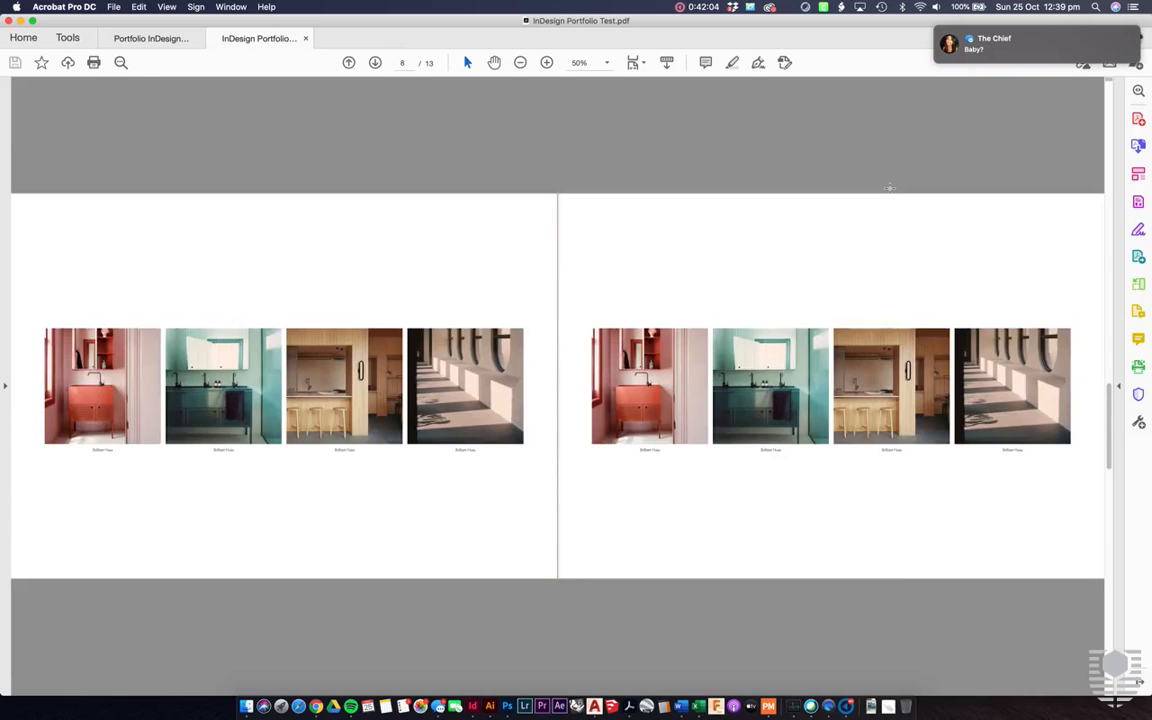
scroll(889, 187, down, 2)
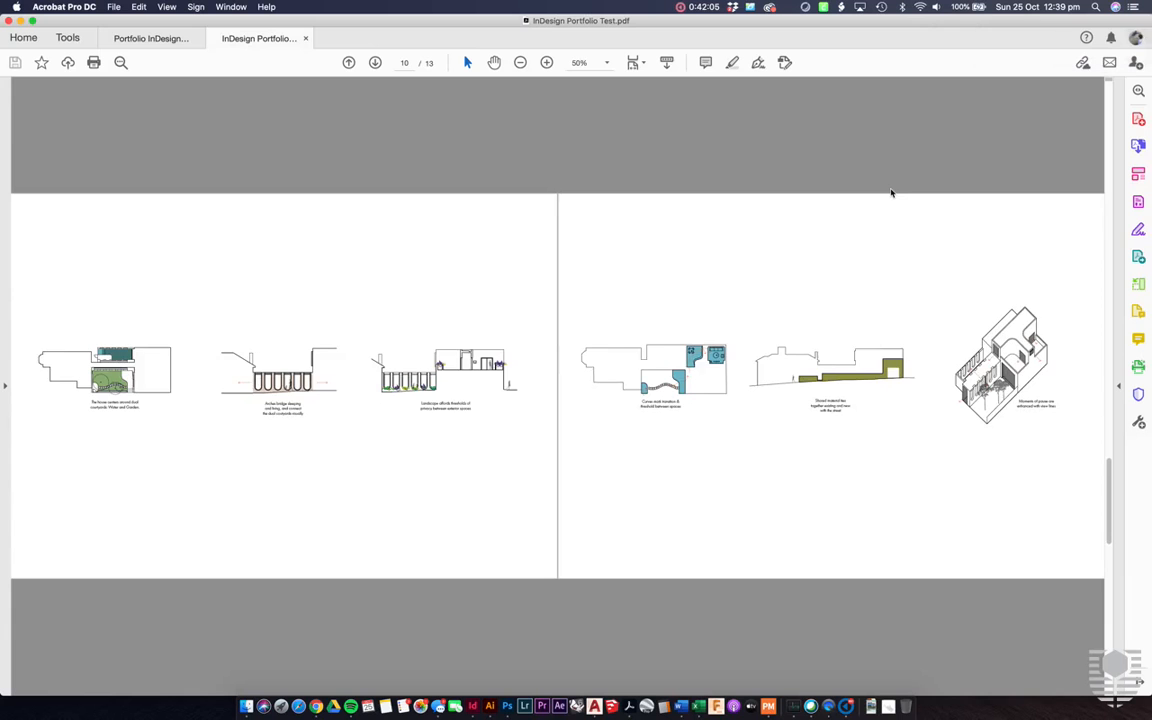
scroll(889, 187, up, 2)
scroll(889, 187, up, 2)
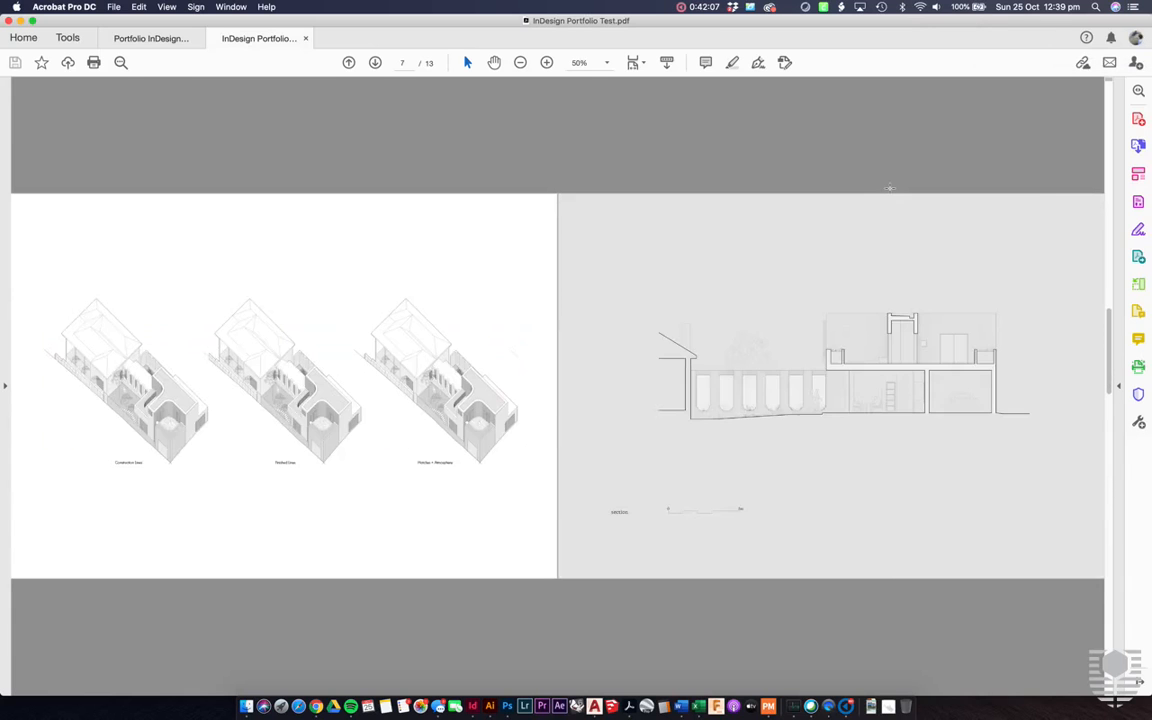
scroll(889, 187, up, 2)
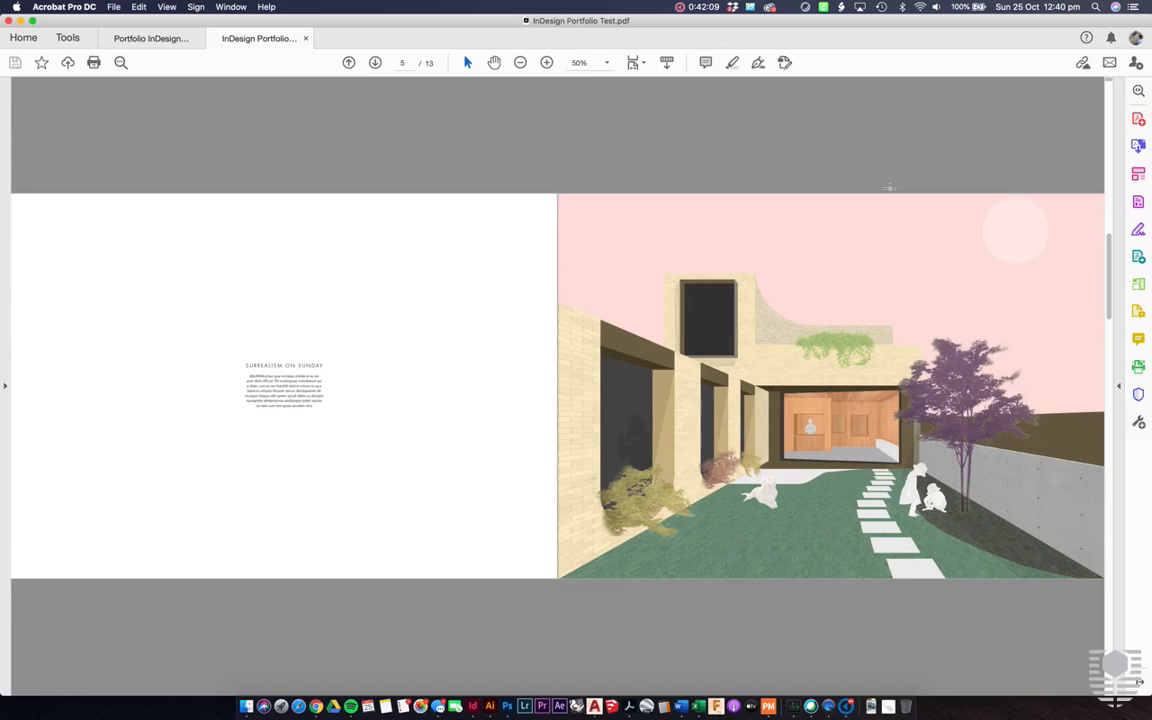